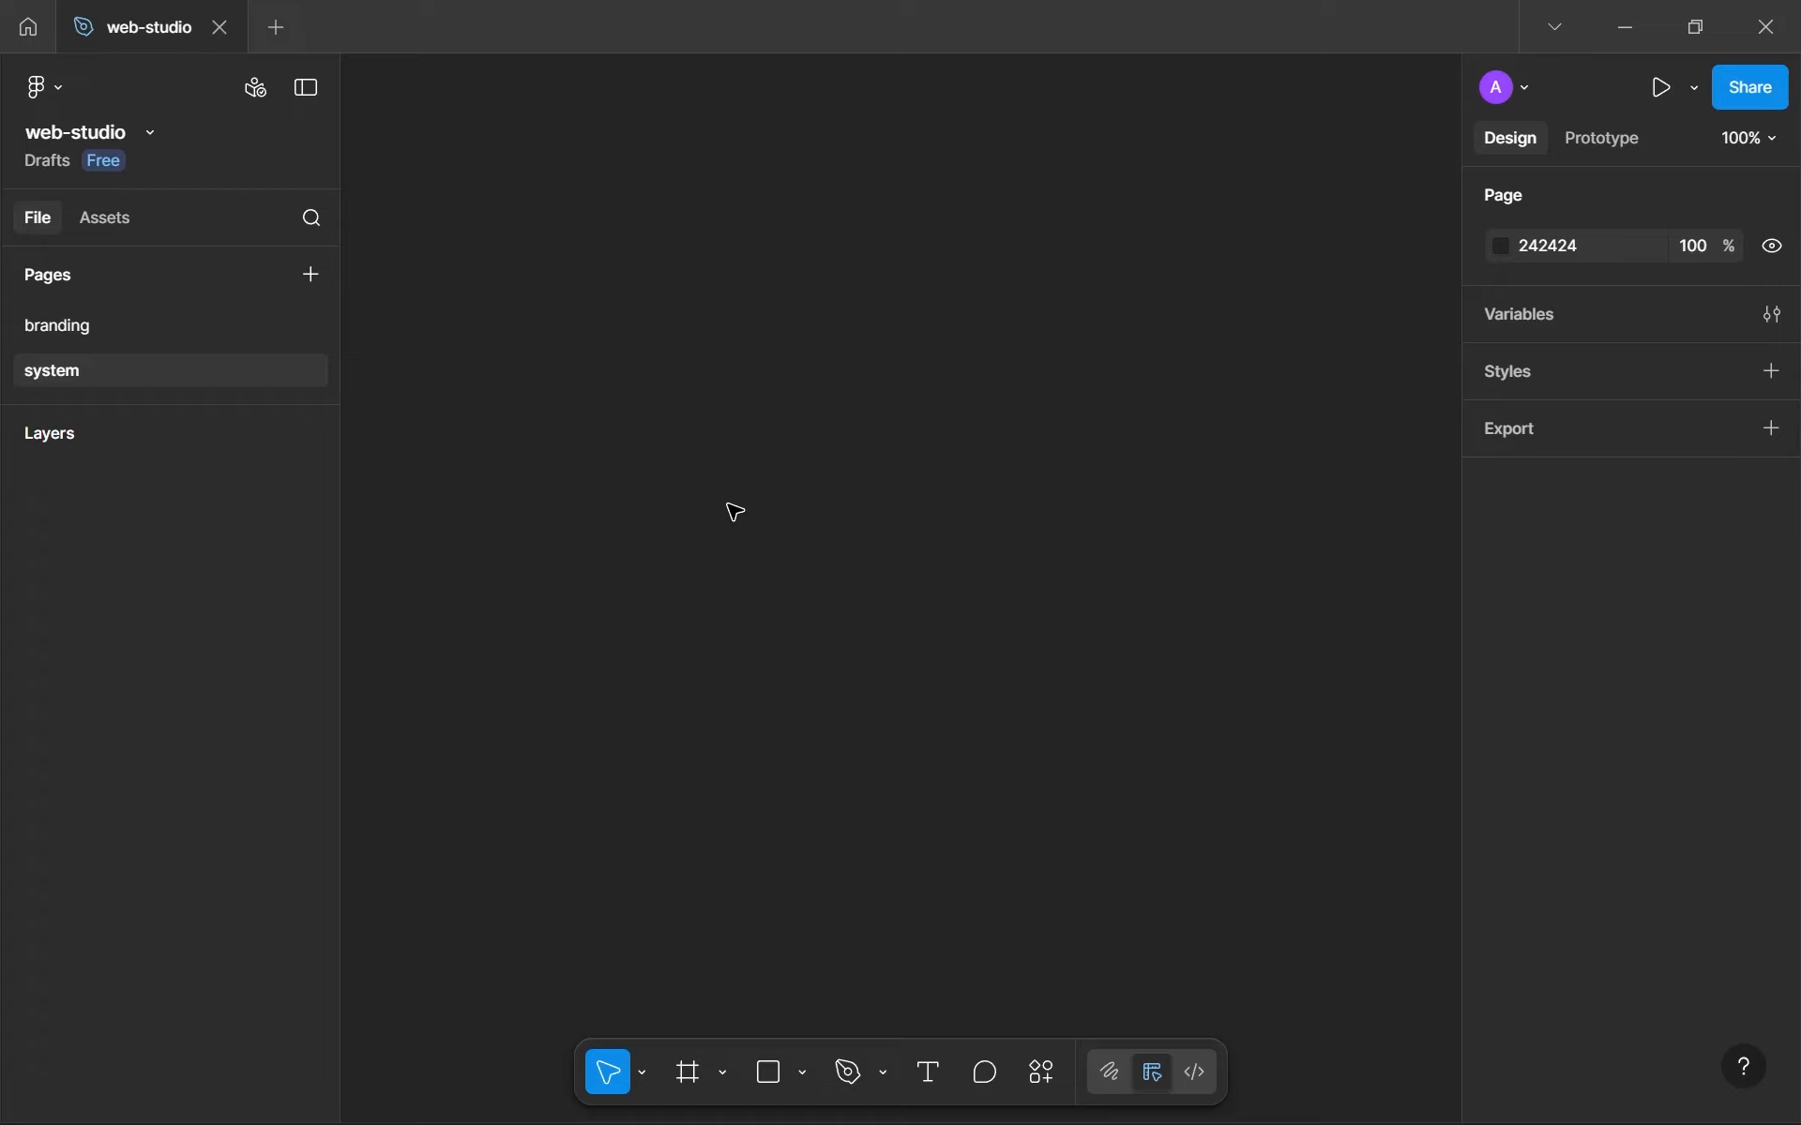
# Draw a frame about 564 × 296 on the empty canvas of the system page.
pyautogui.click(69, 310)
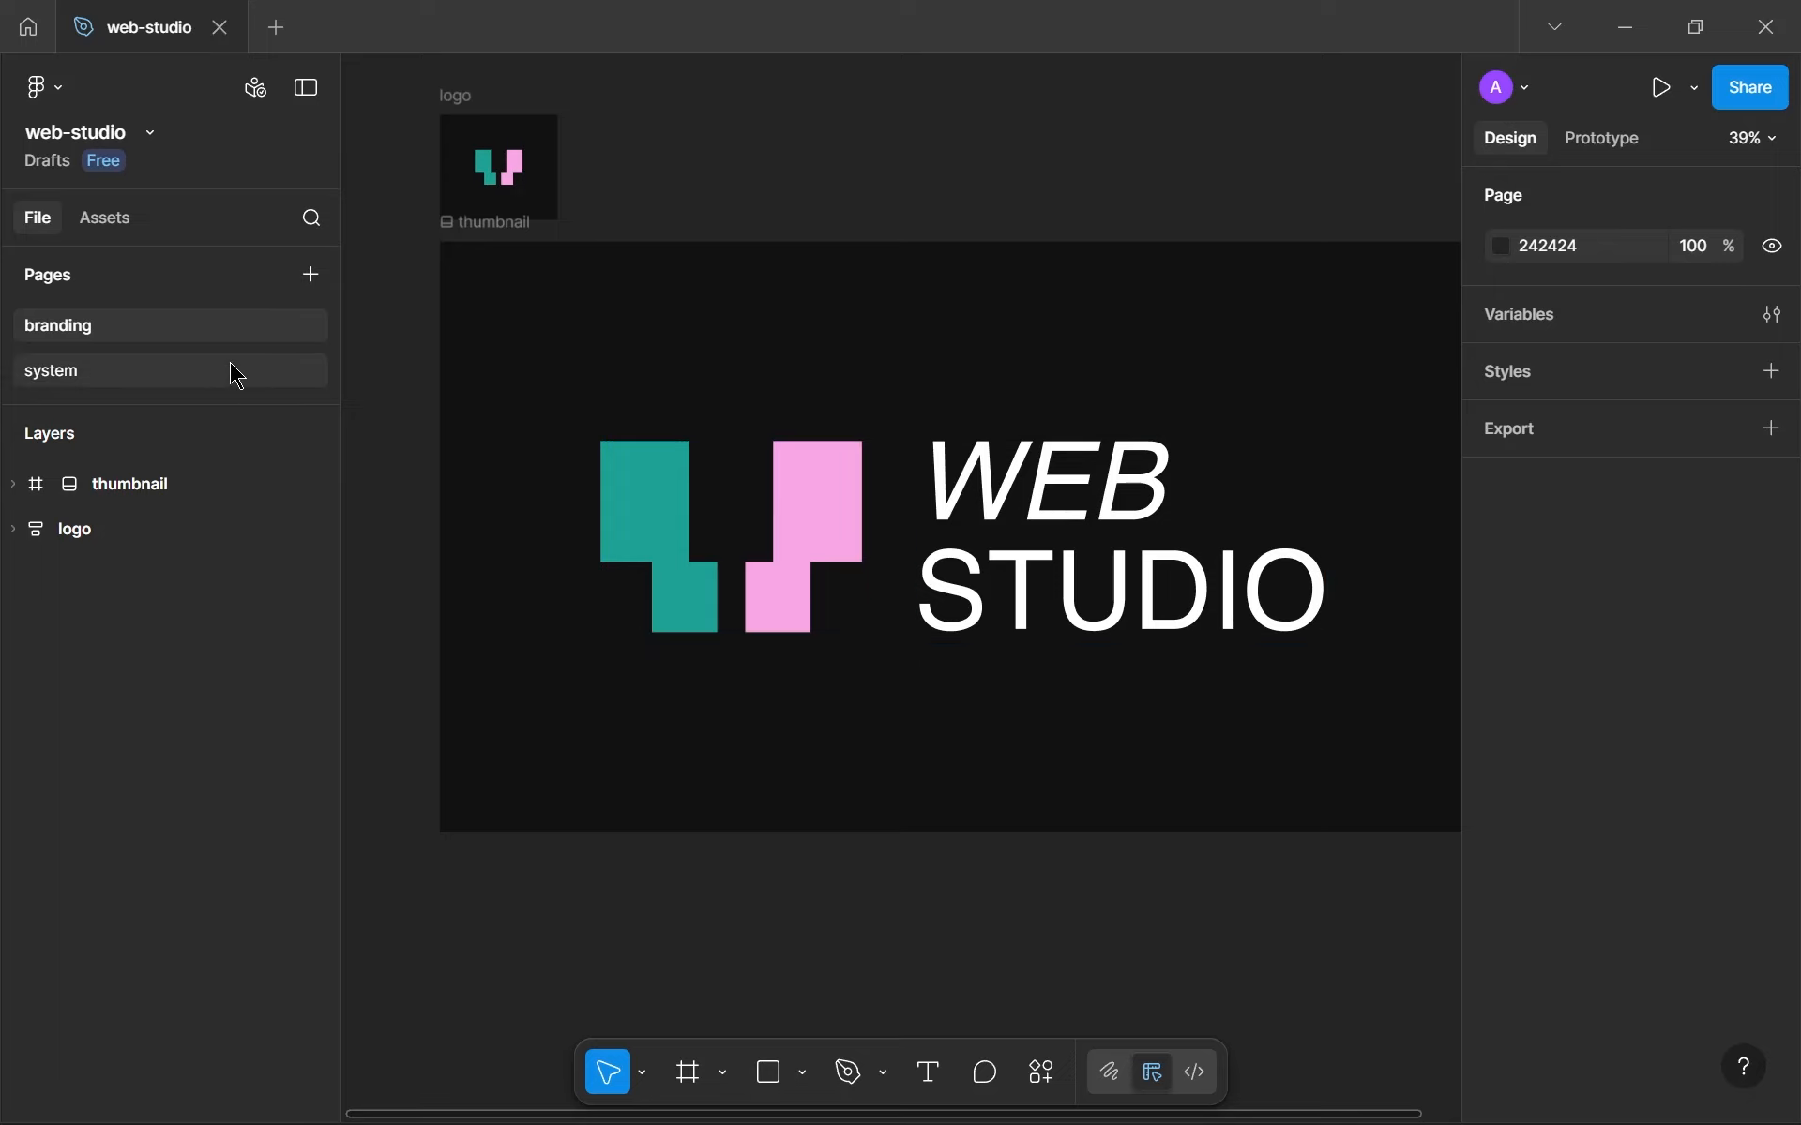
pyautogui.click(232, 372)
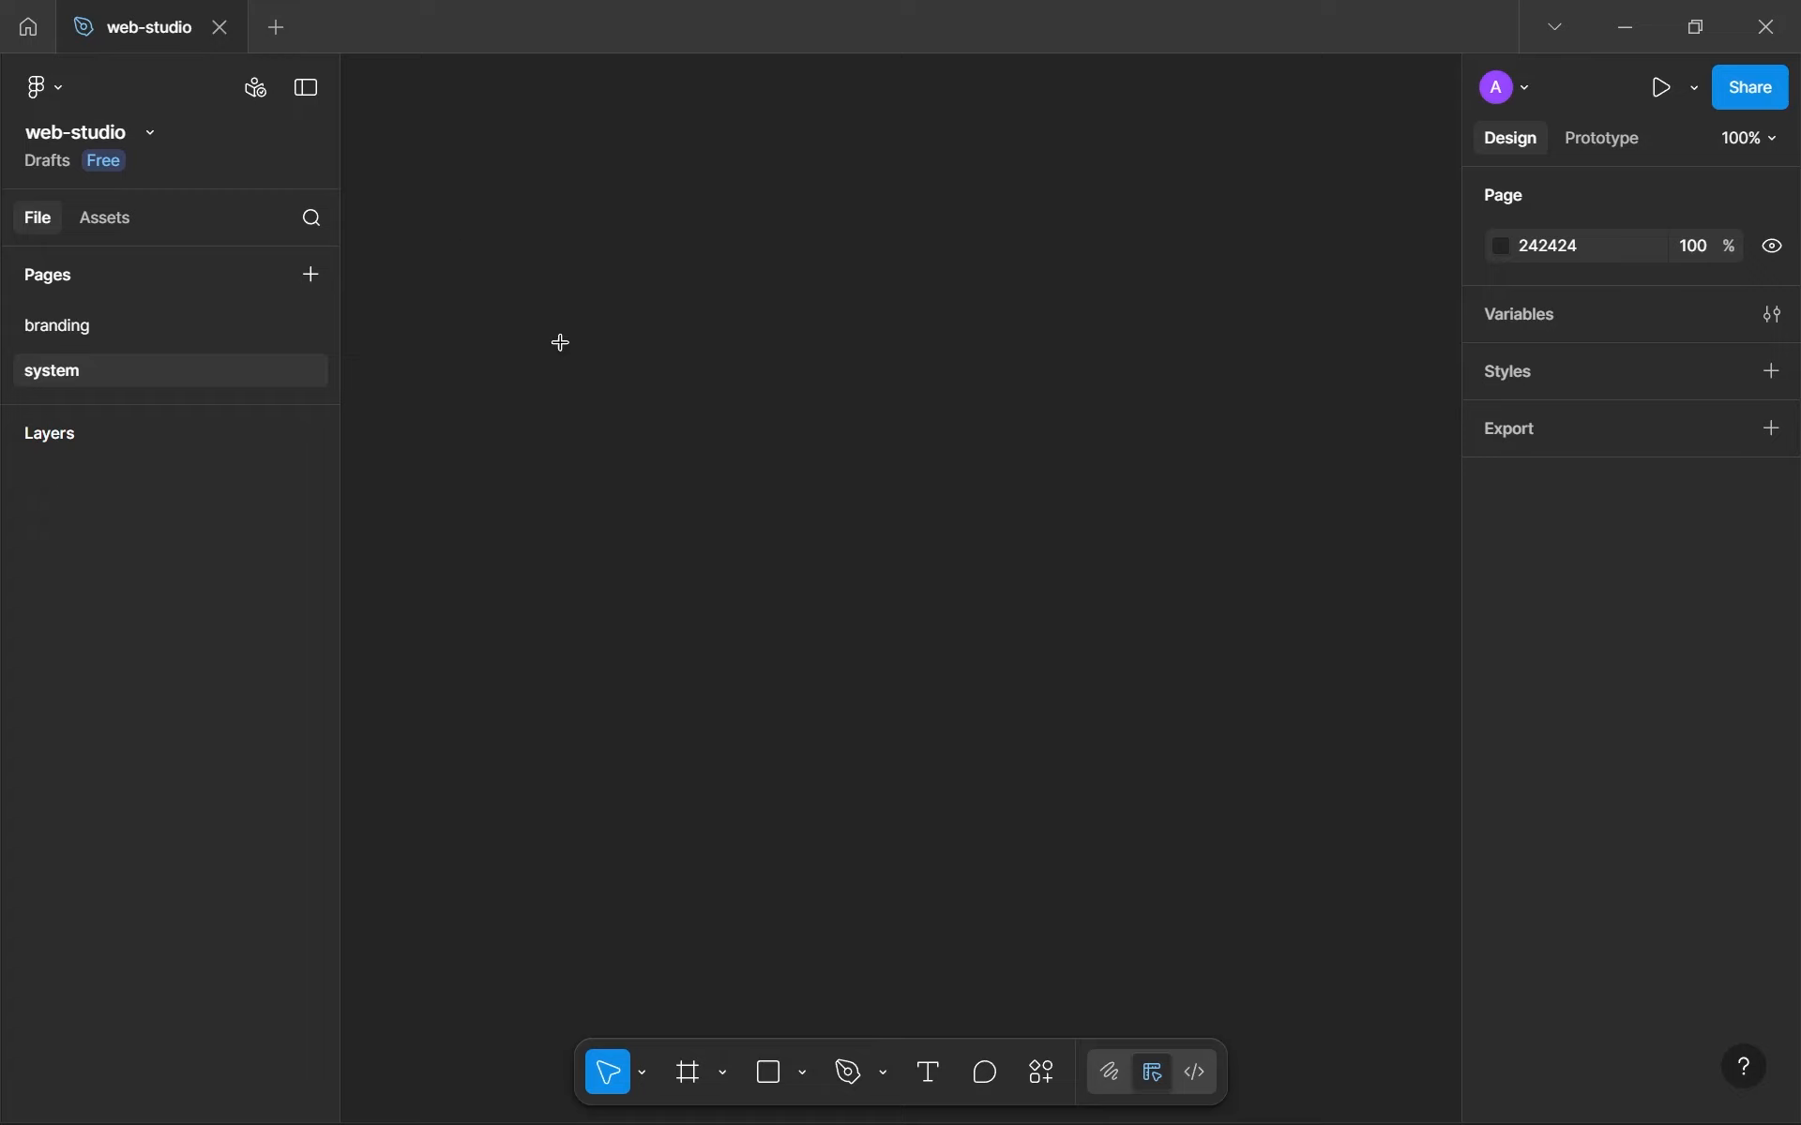
pyautogui.press('f')
pyautogui.moveTo(456, 244); pyautogui.dragTo(1249, 660)
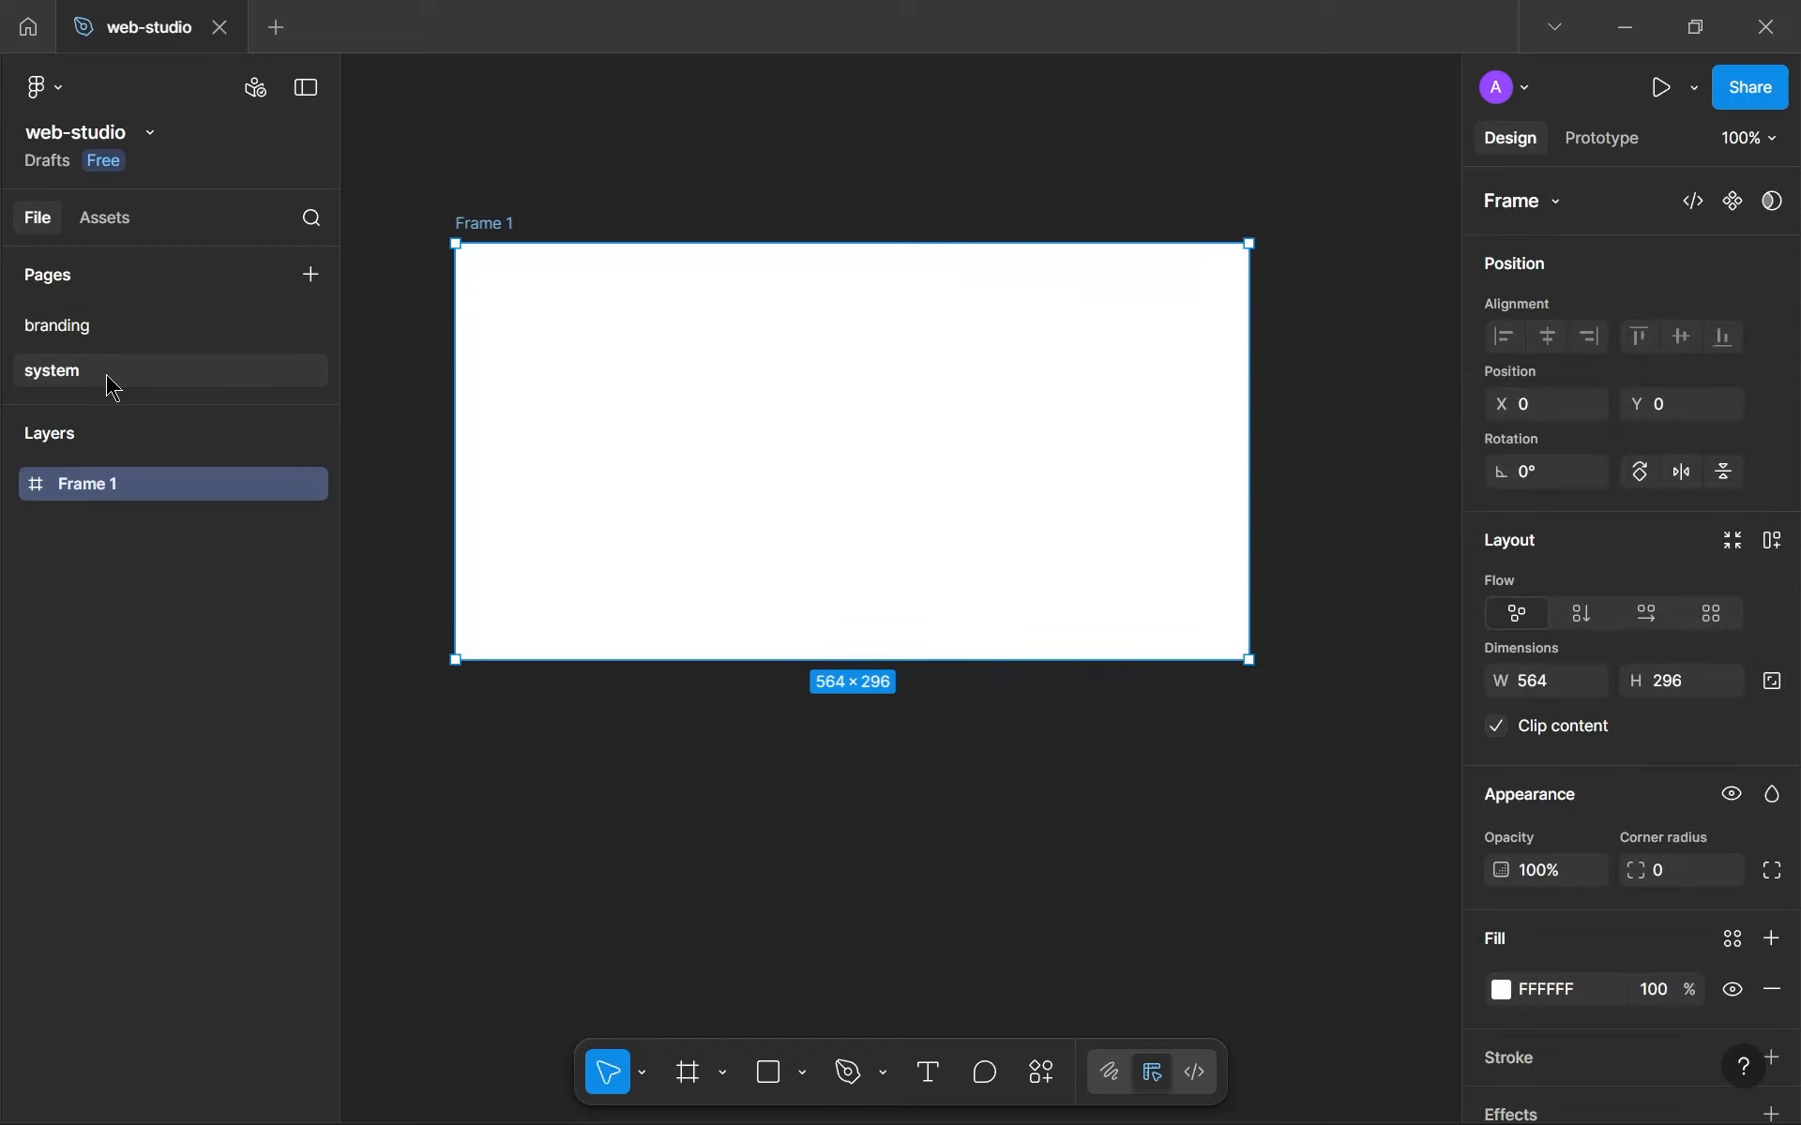
# Set the new frame's fill colour to 111111.
pyautogui.click(109, 335)
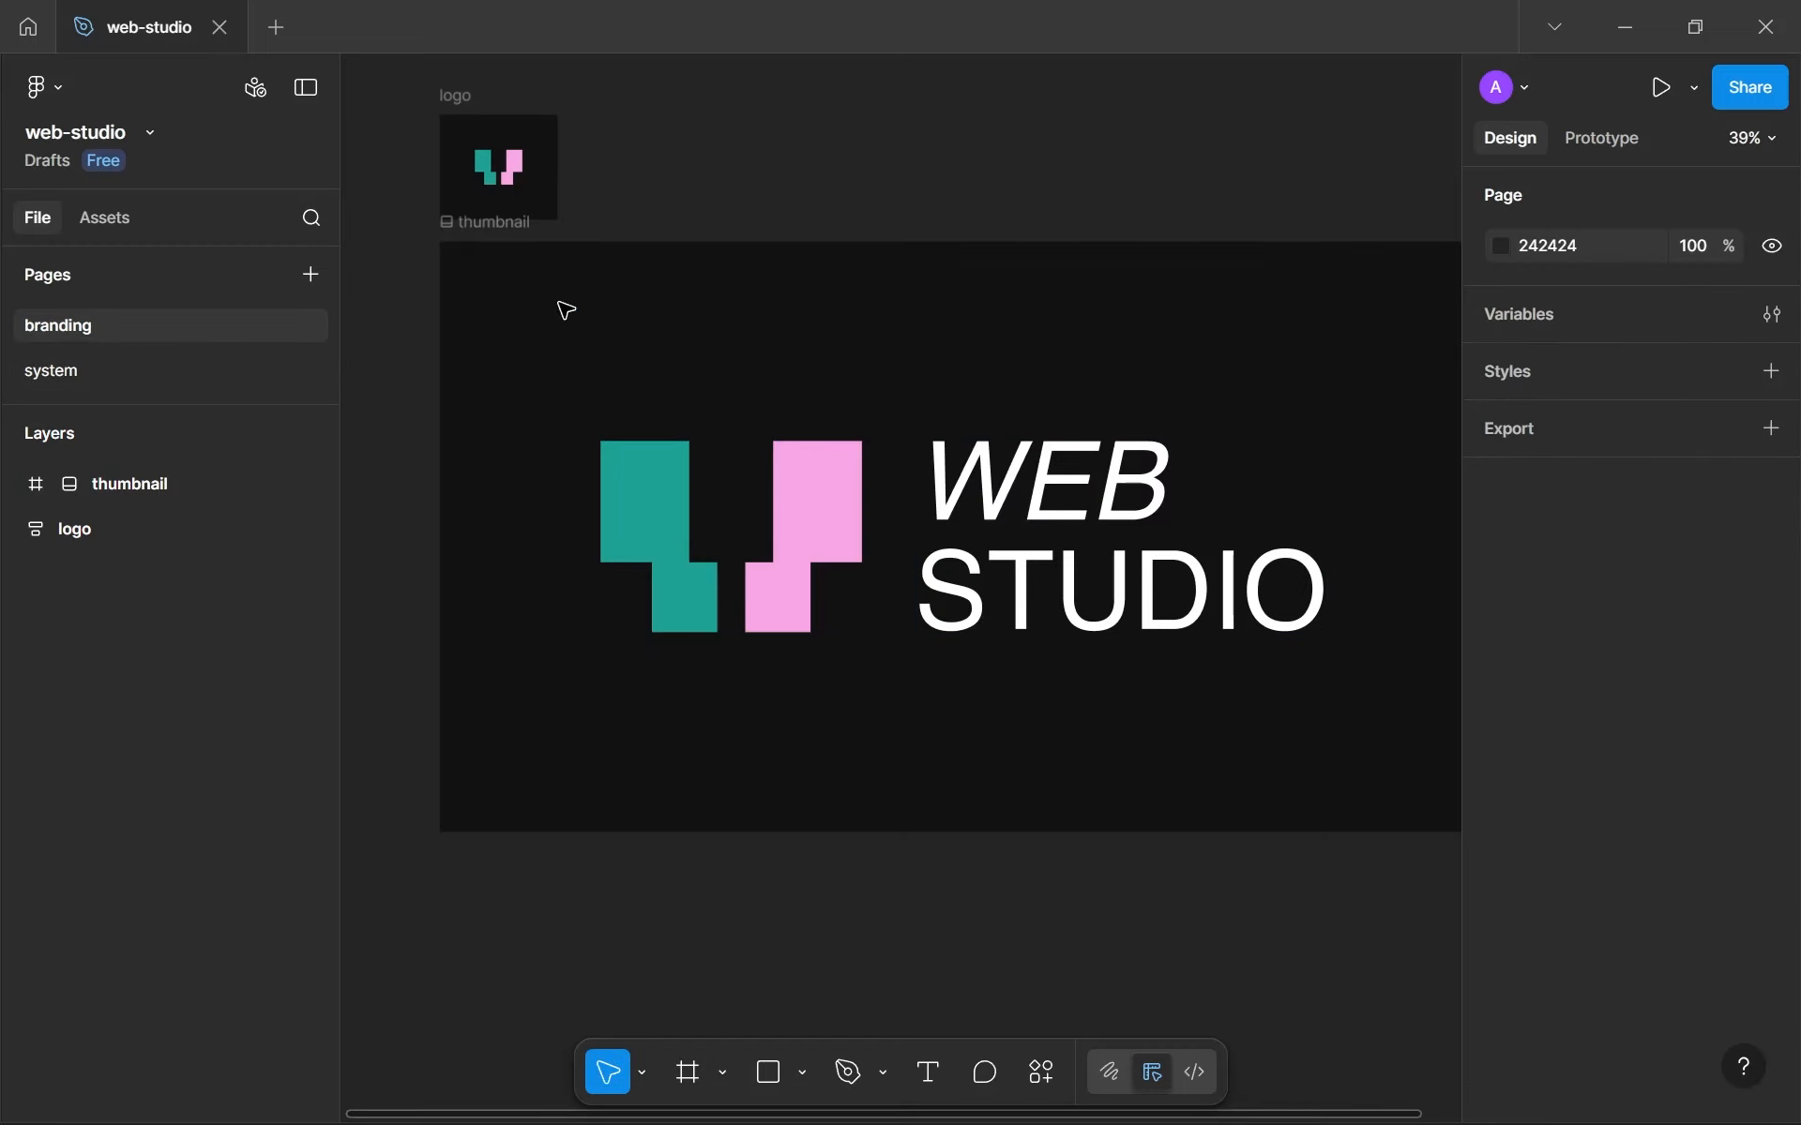
pyautogui.click(190, 380)
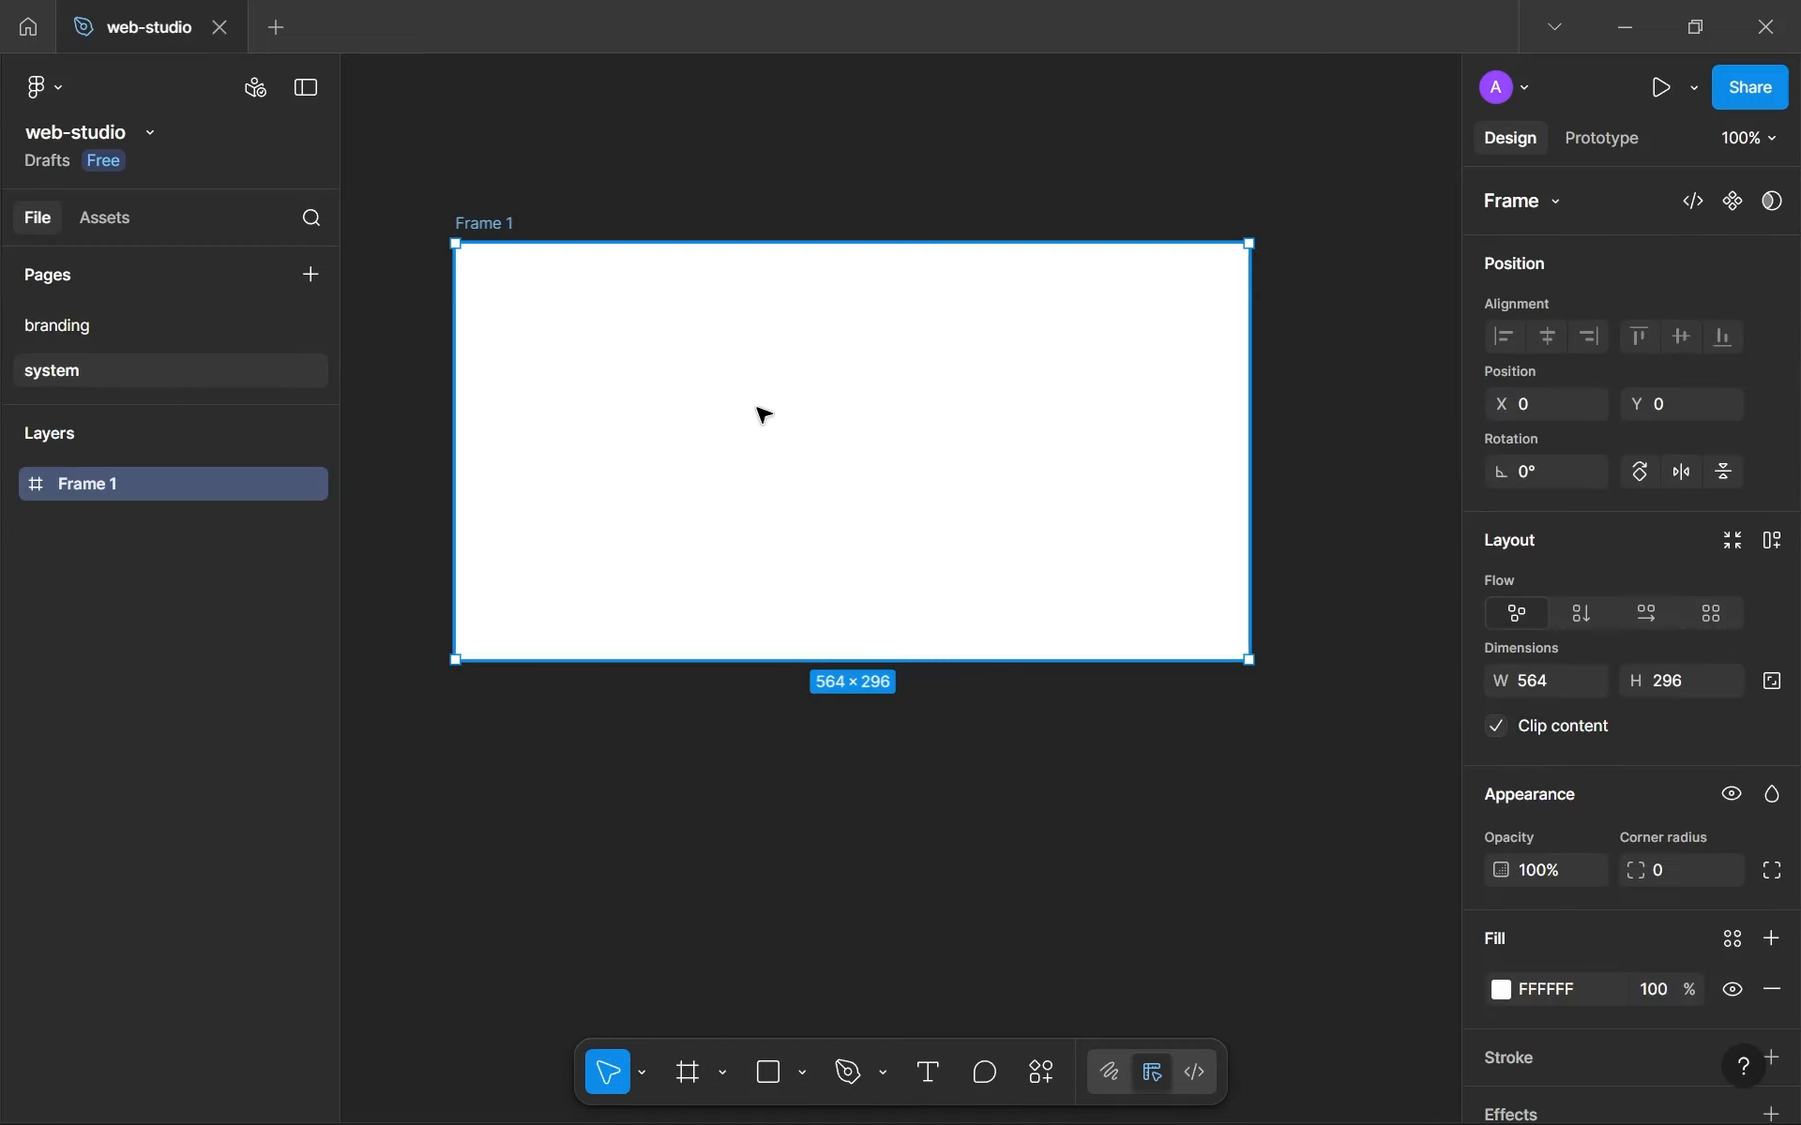
pyautogui.scroll(-2, 1591, 739)
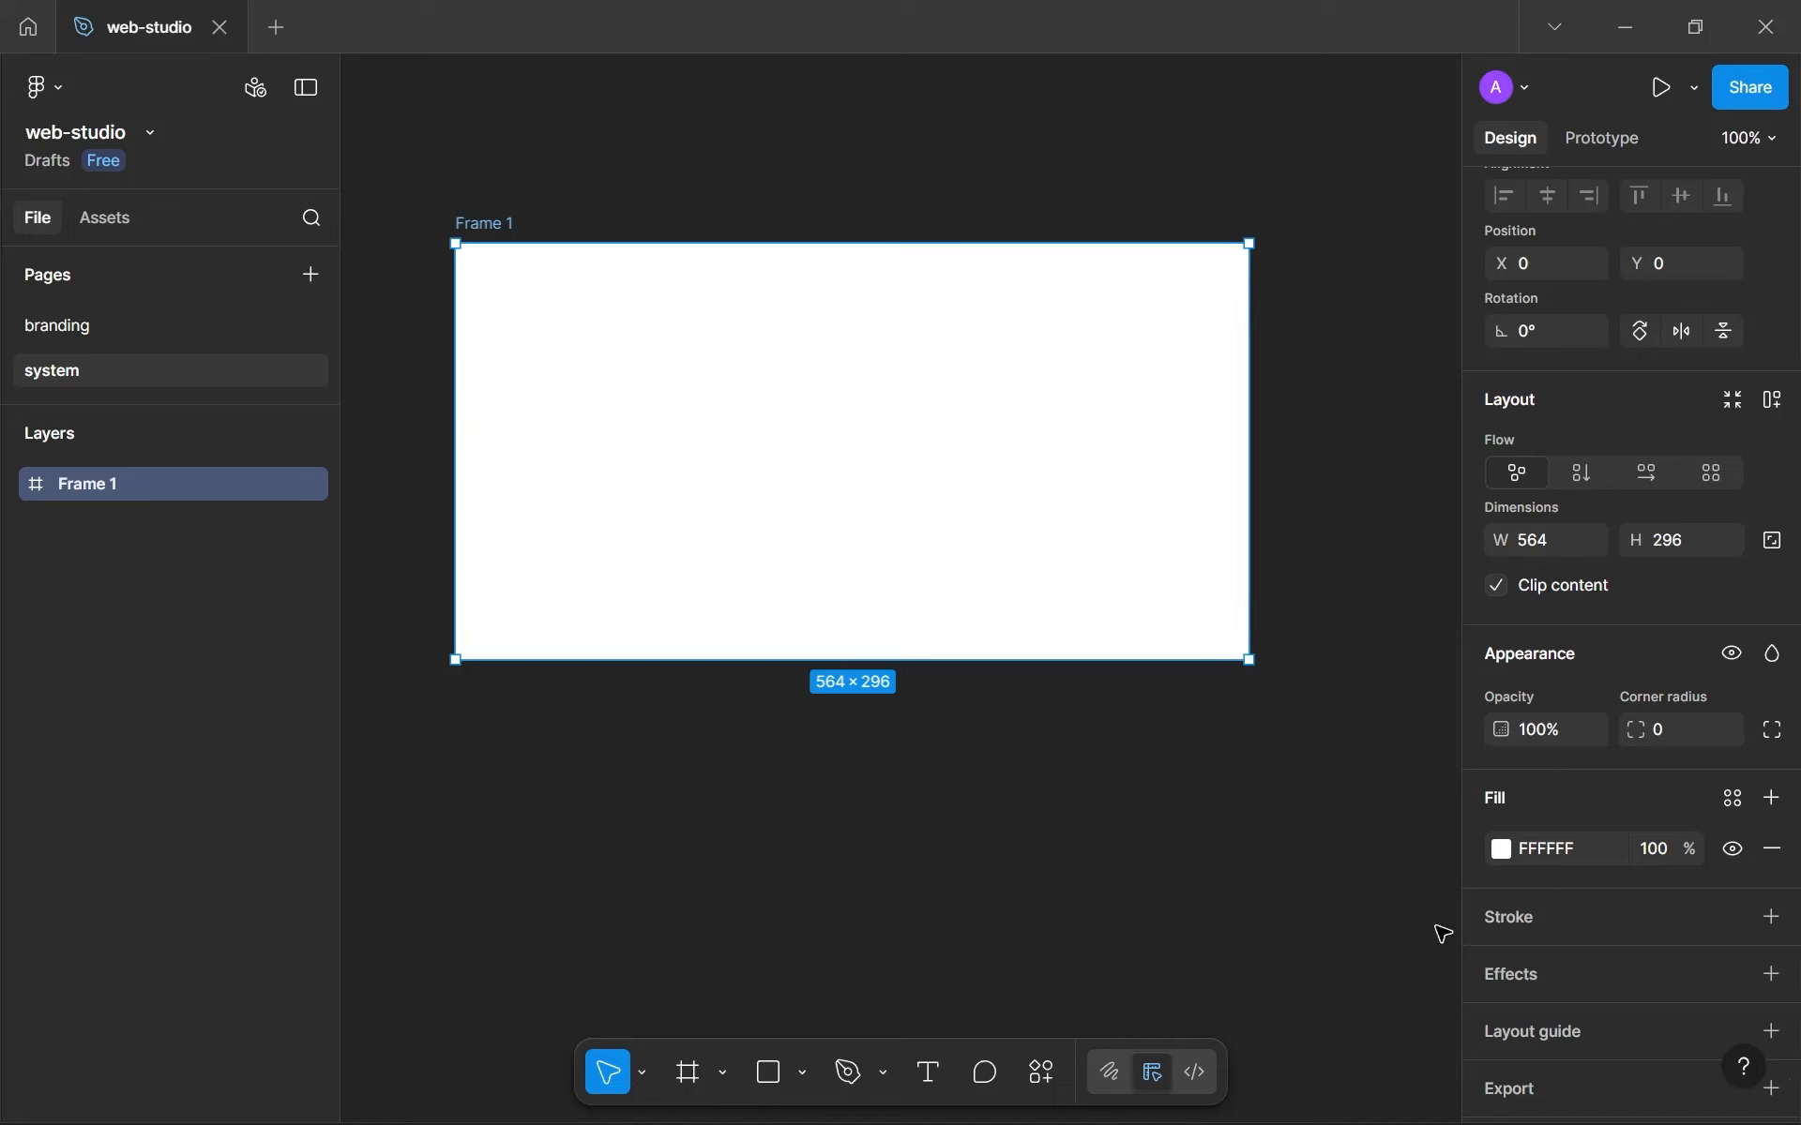
pyautogui.click(1579, 850)
pyautogui.write('1')
pyautogui.click(1228, 739)
pyautogui.click(844, 506)
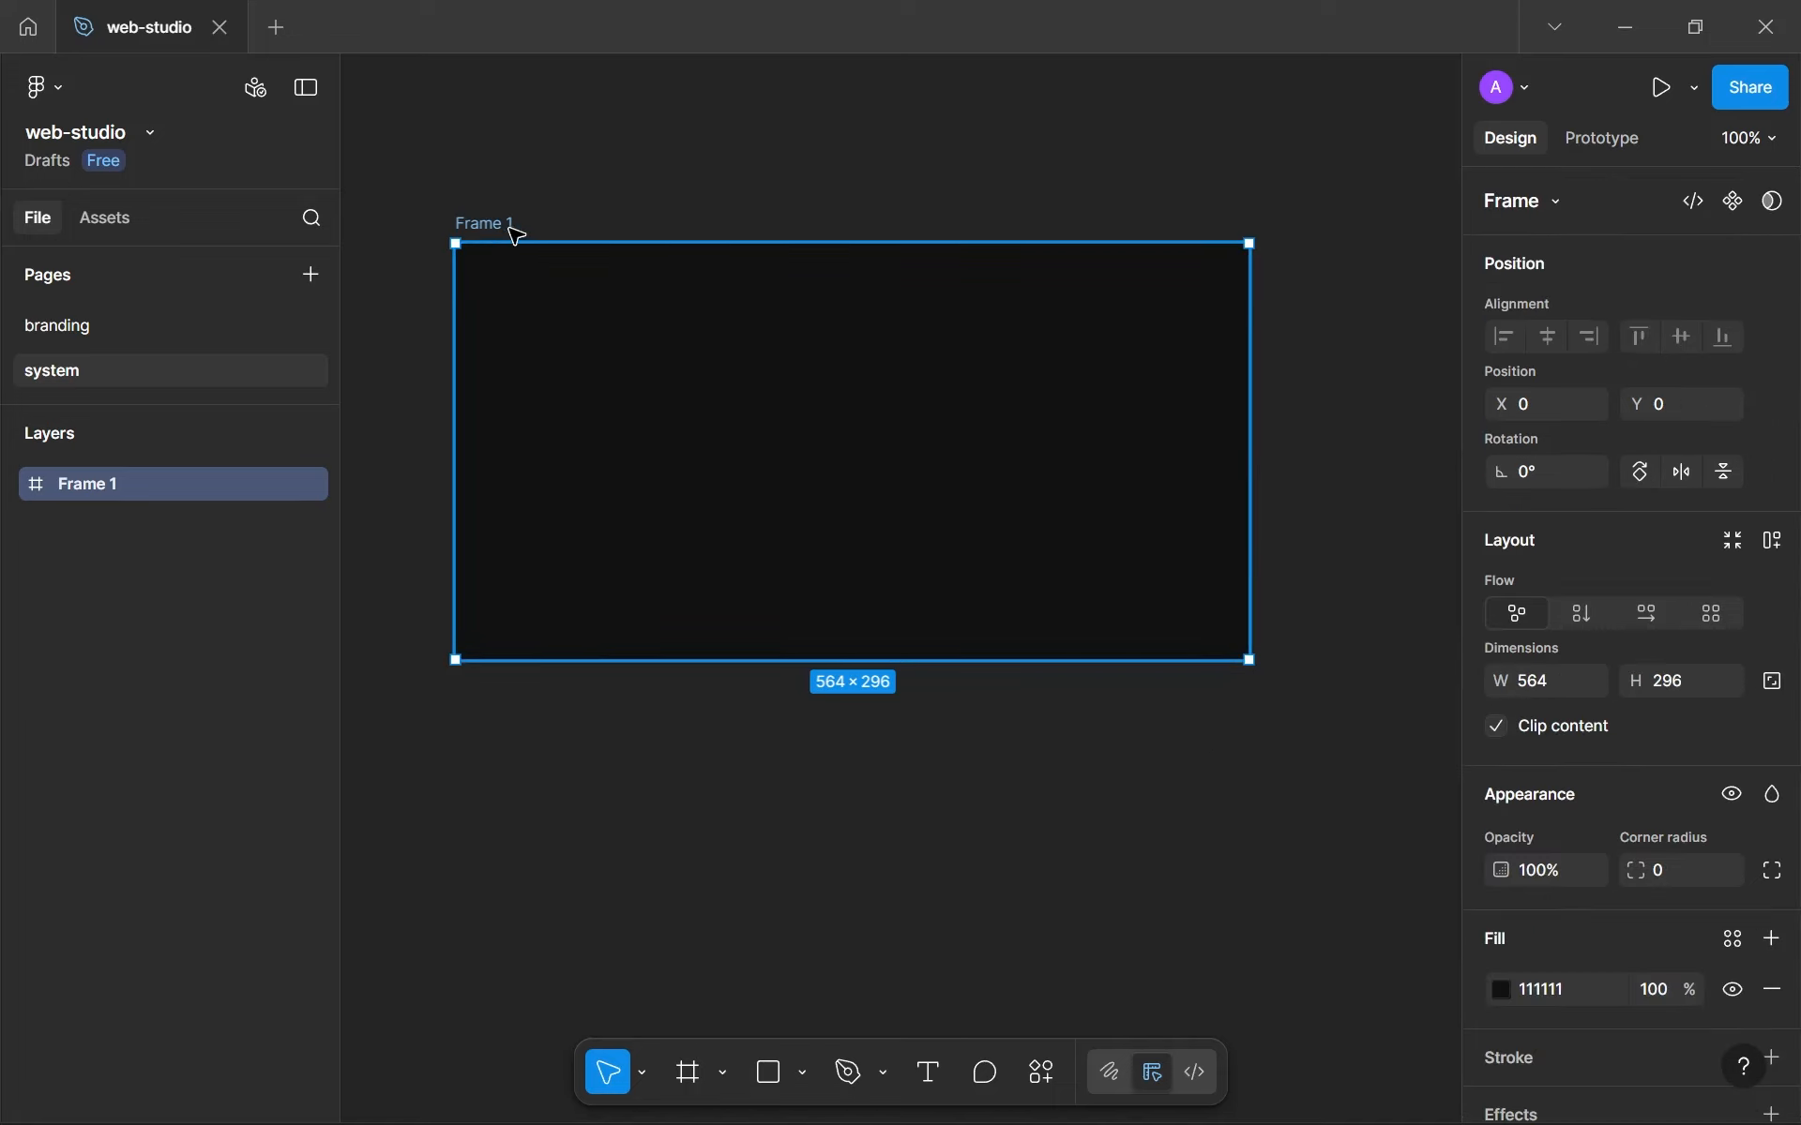
# Compare the frame's fill colour with that of the logo frame on the branding page, ending on the system page.
pyautogui.scroll(-2, 1642, 676)
pyautogui.click(1539, 786)
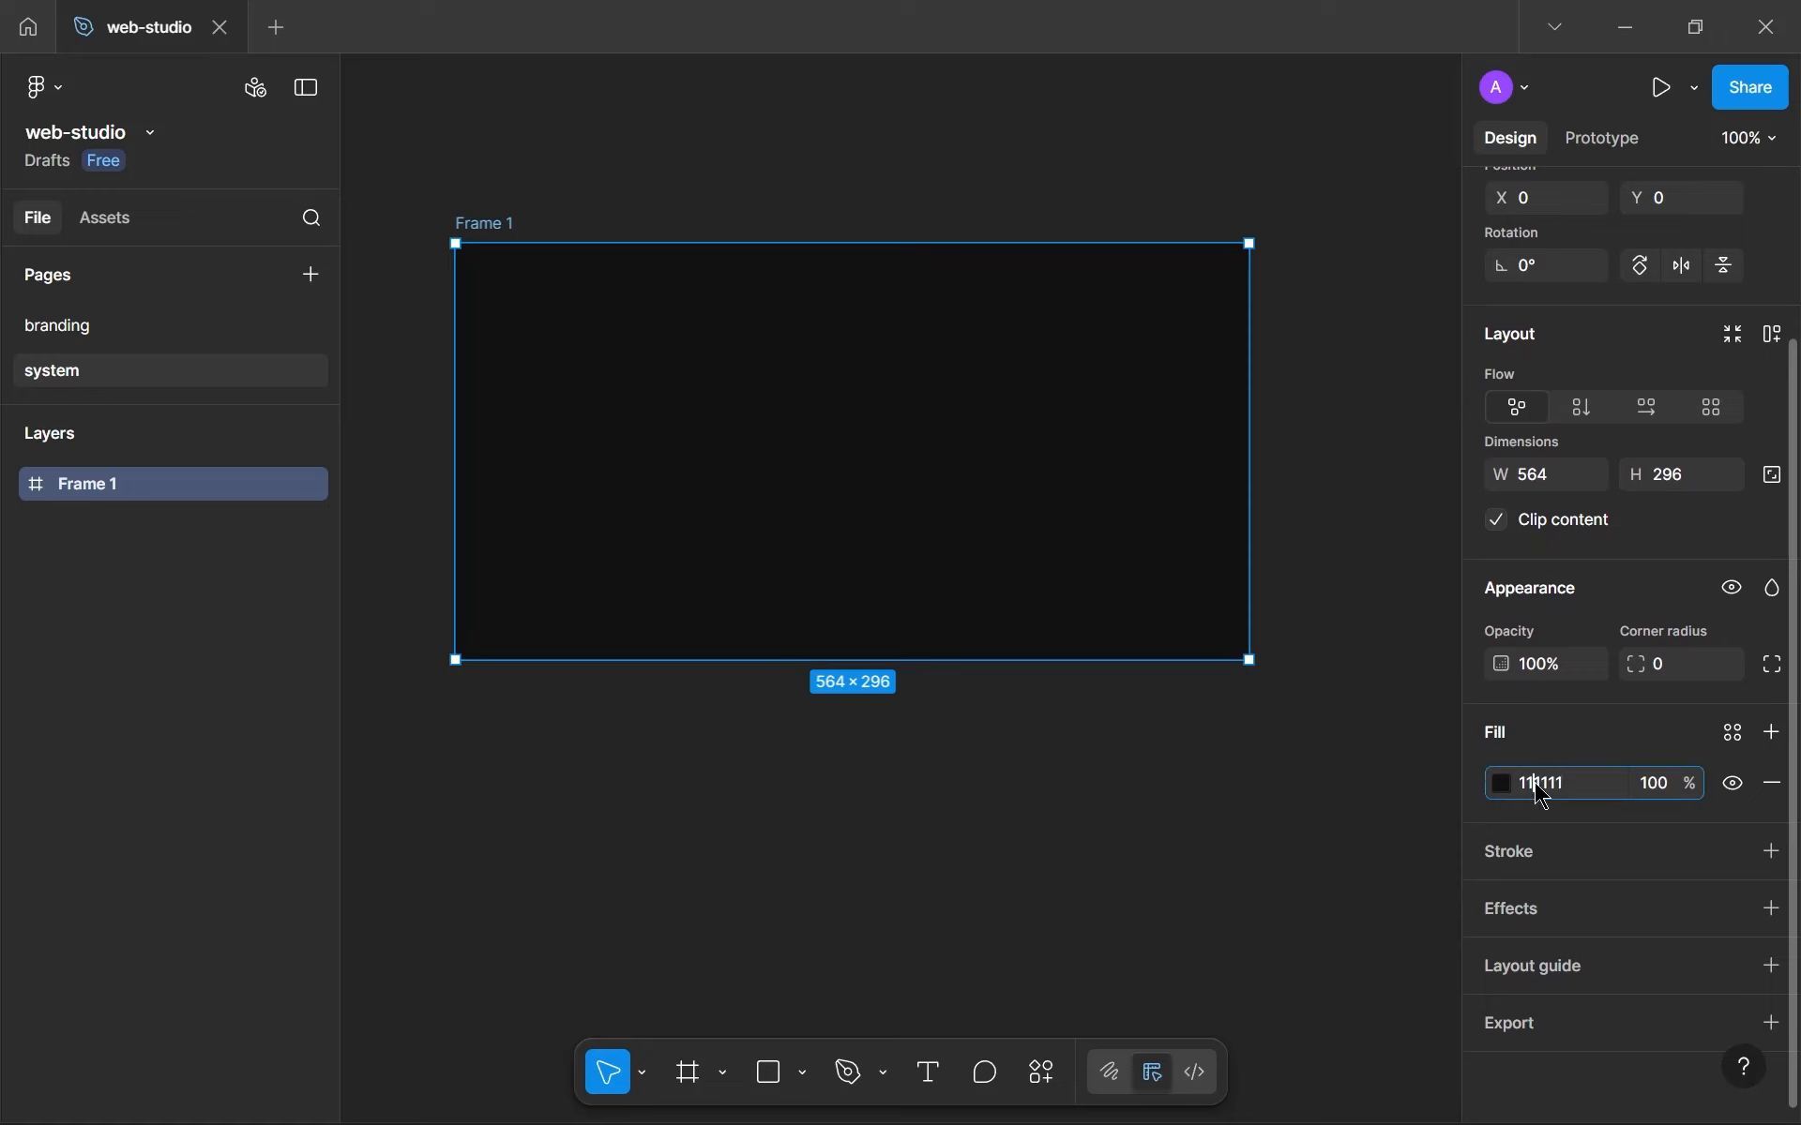
pyautogui.click(72, 325)
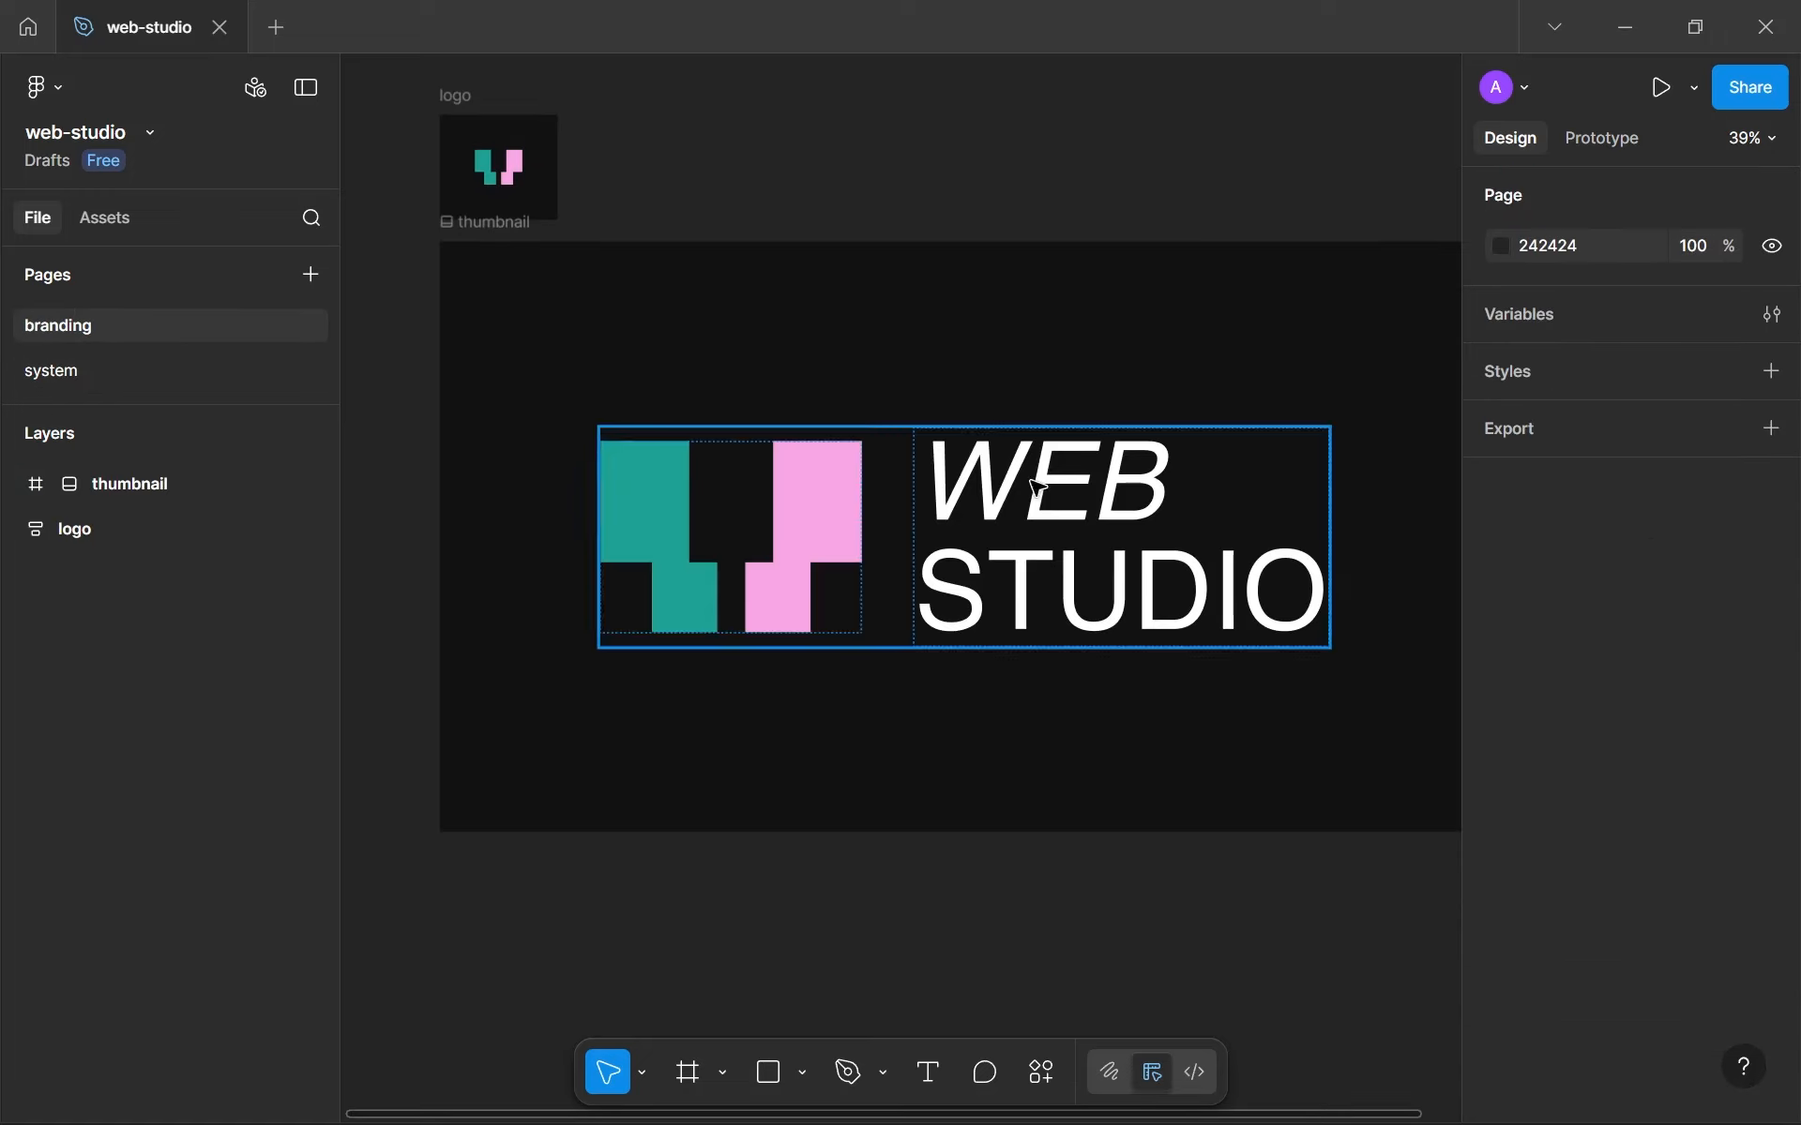
pyautogui.click(453, 95)
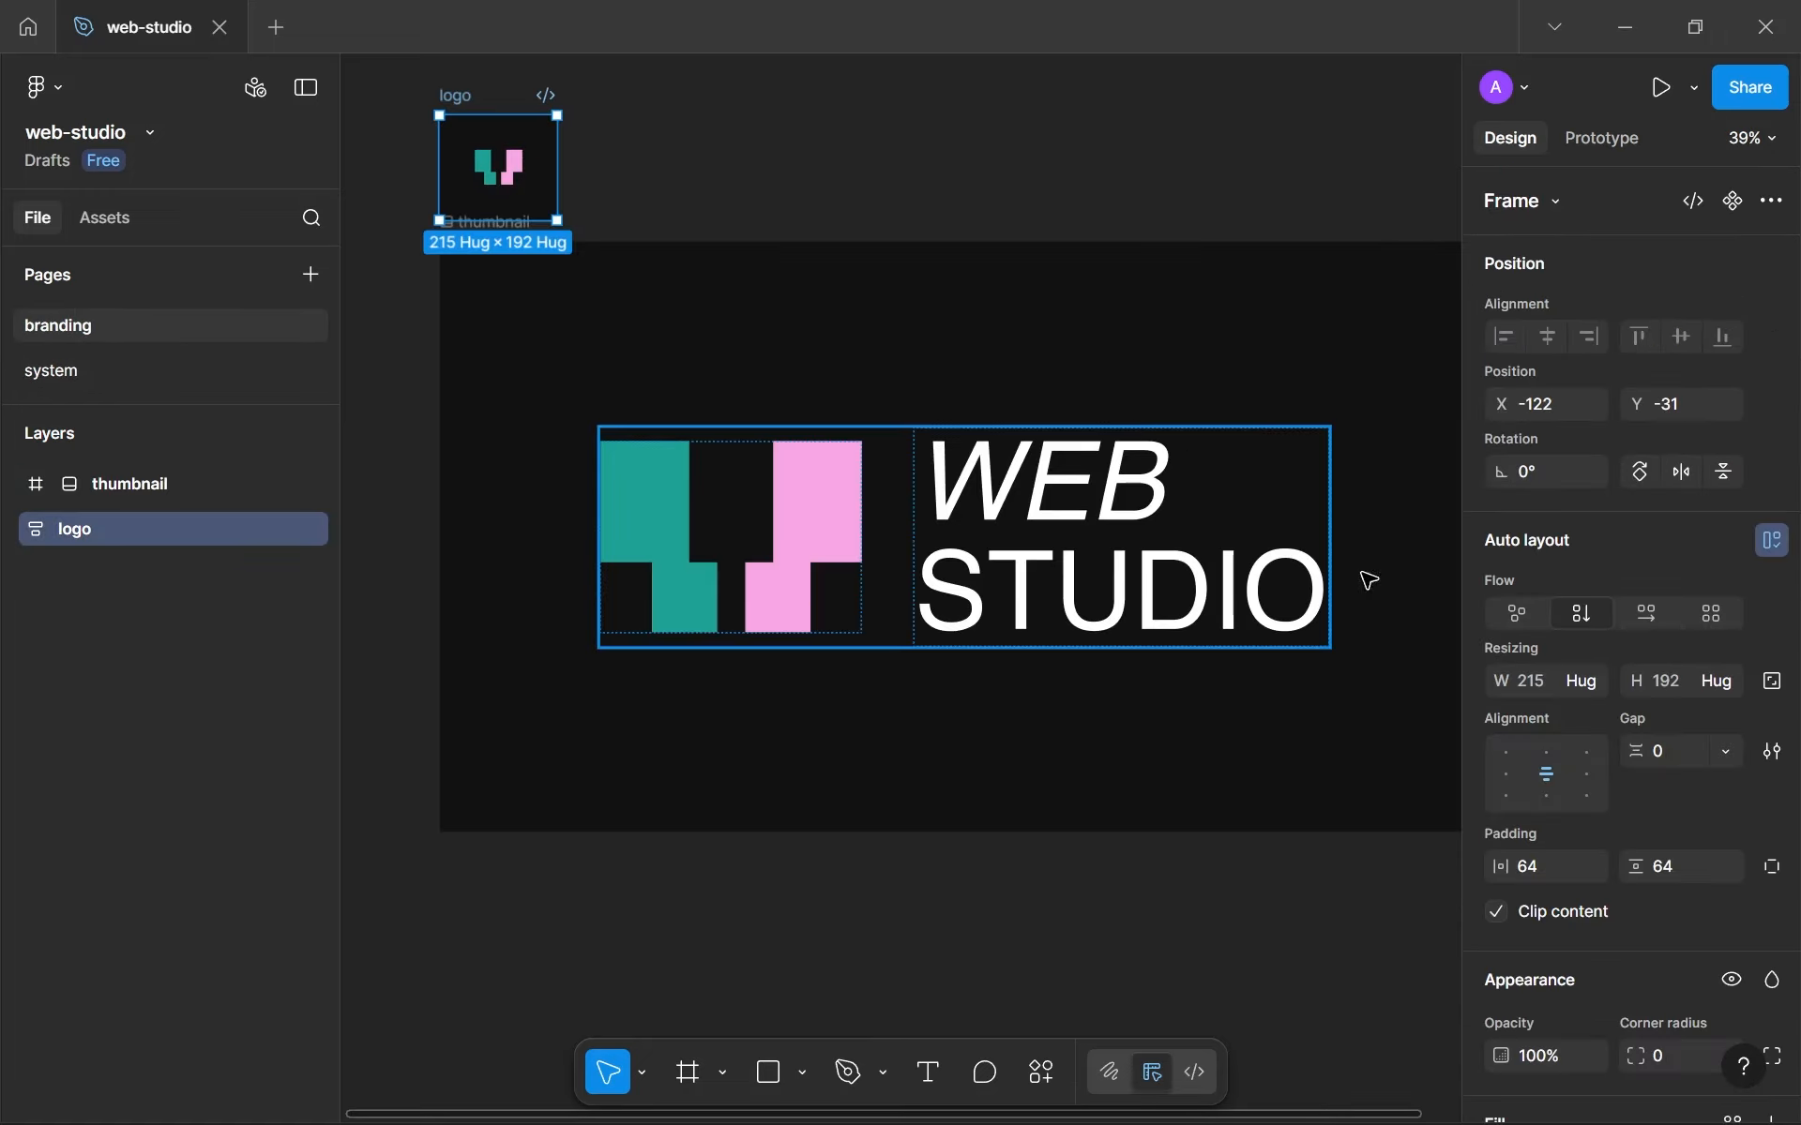
pyautogui.scroll(-4, 1576, 807)
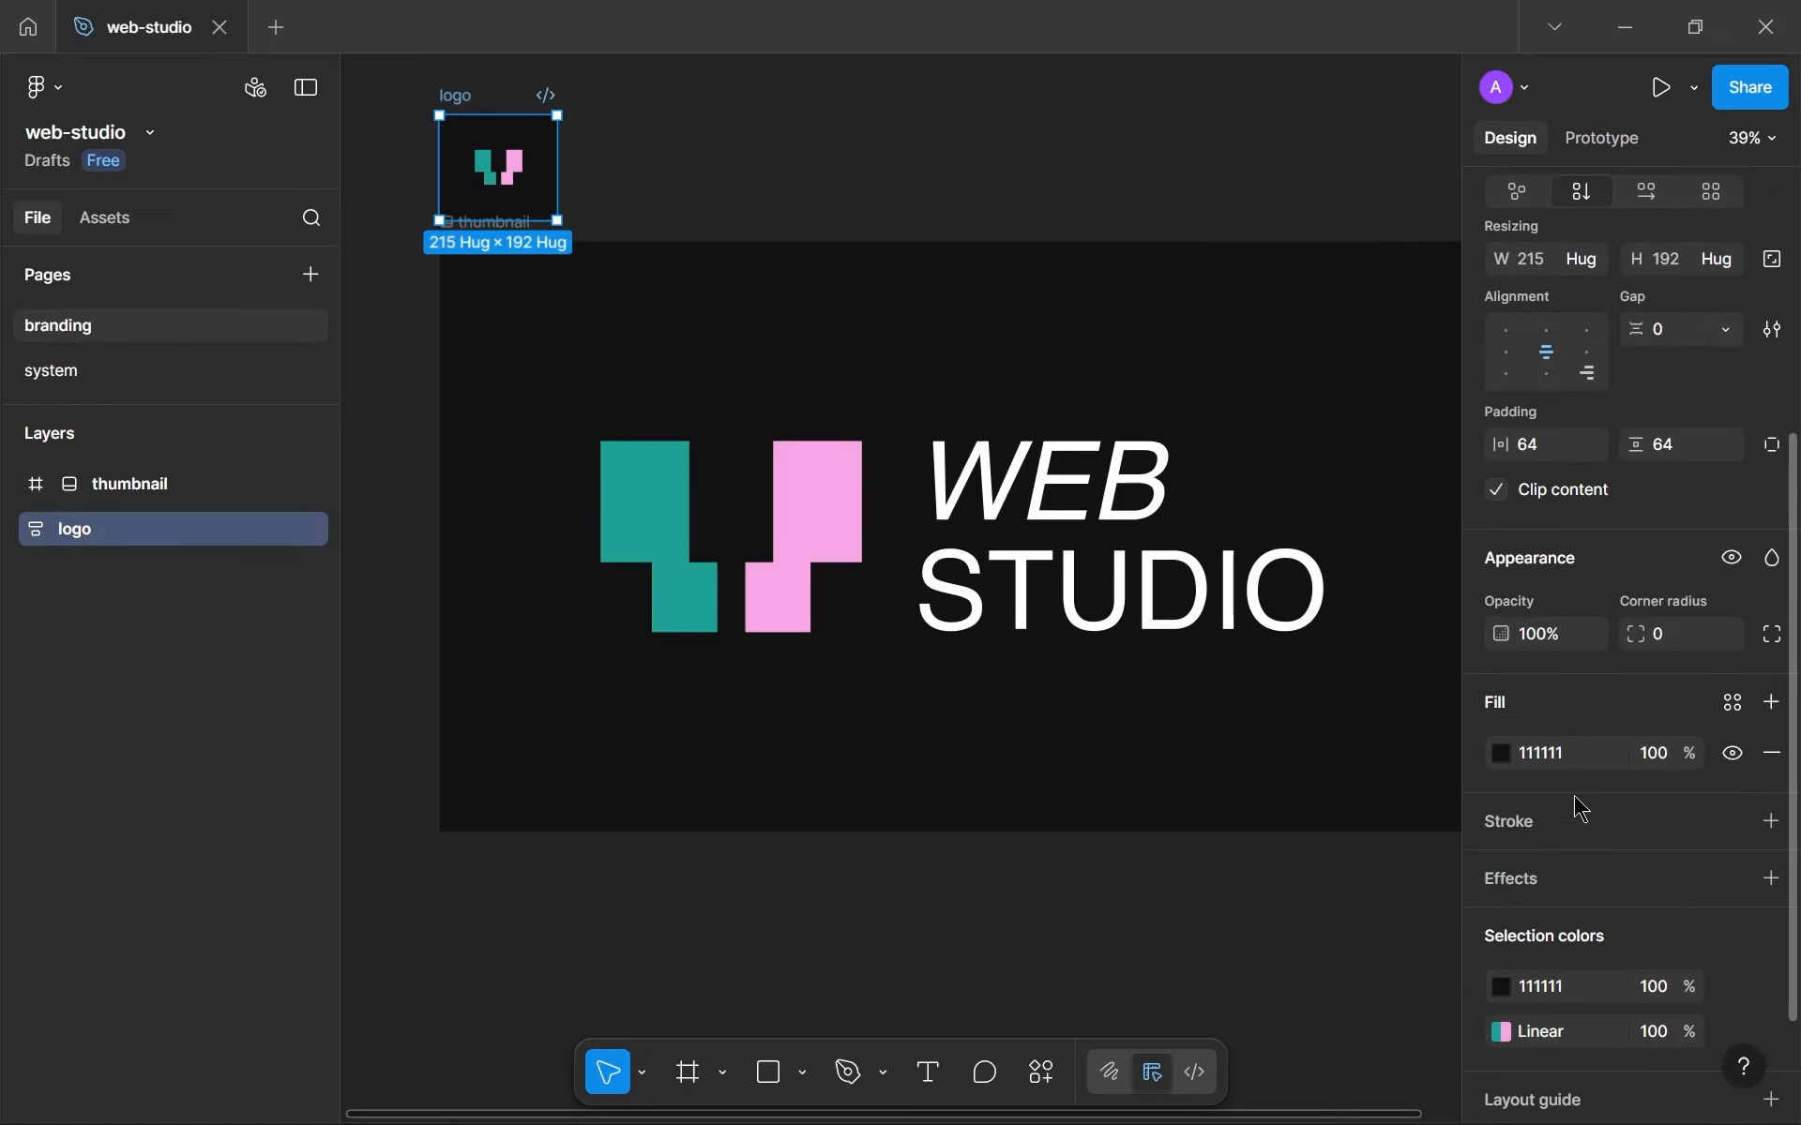
pyautogui.click(38, 380)
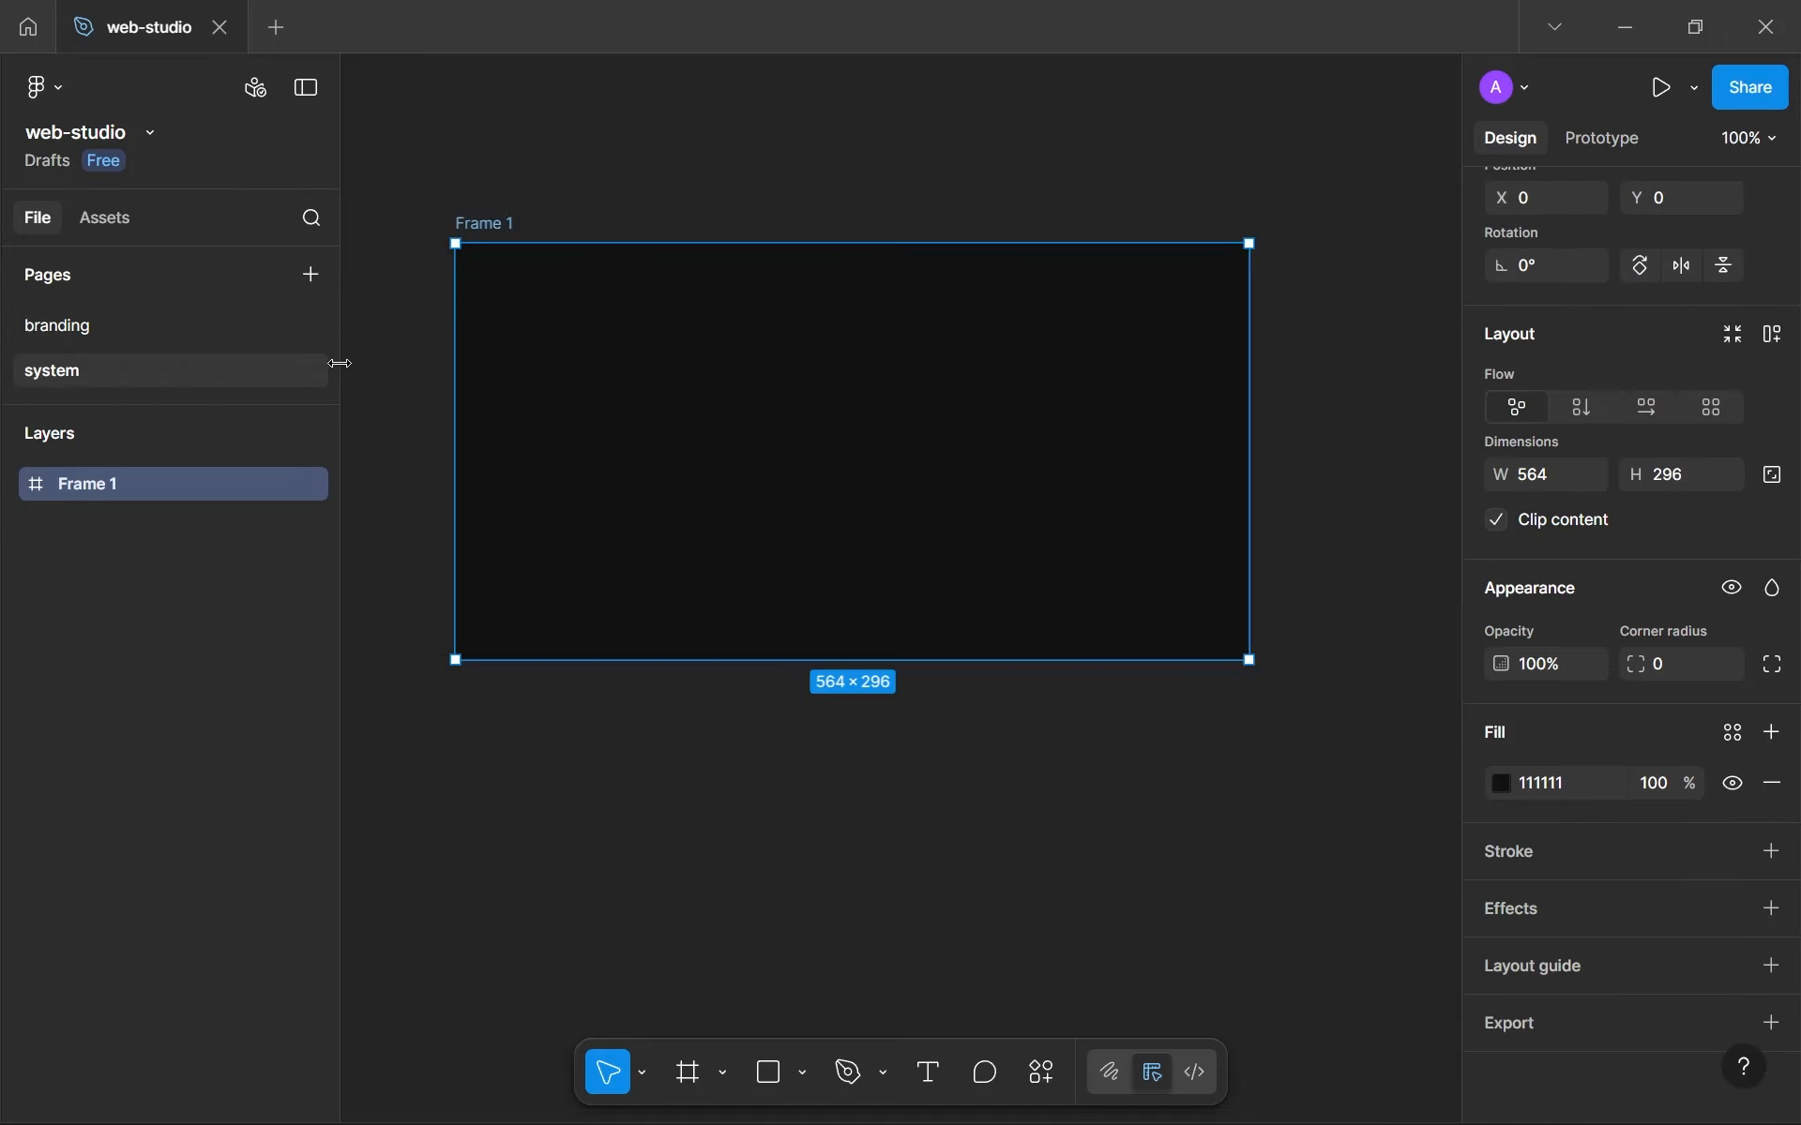
pyautogui.click(197, 334)
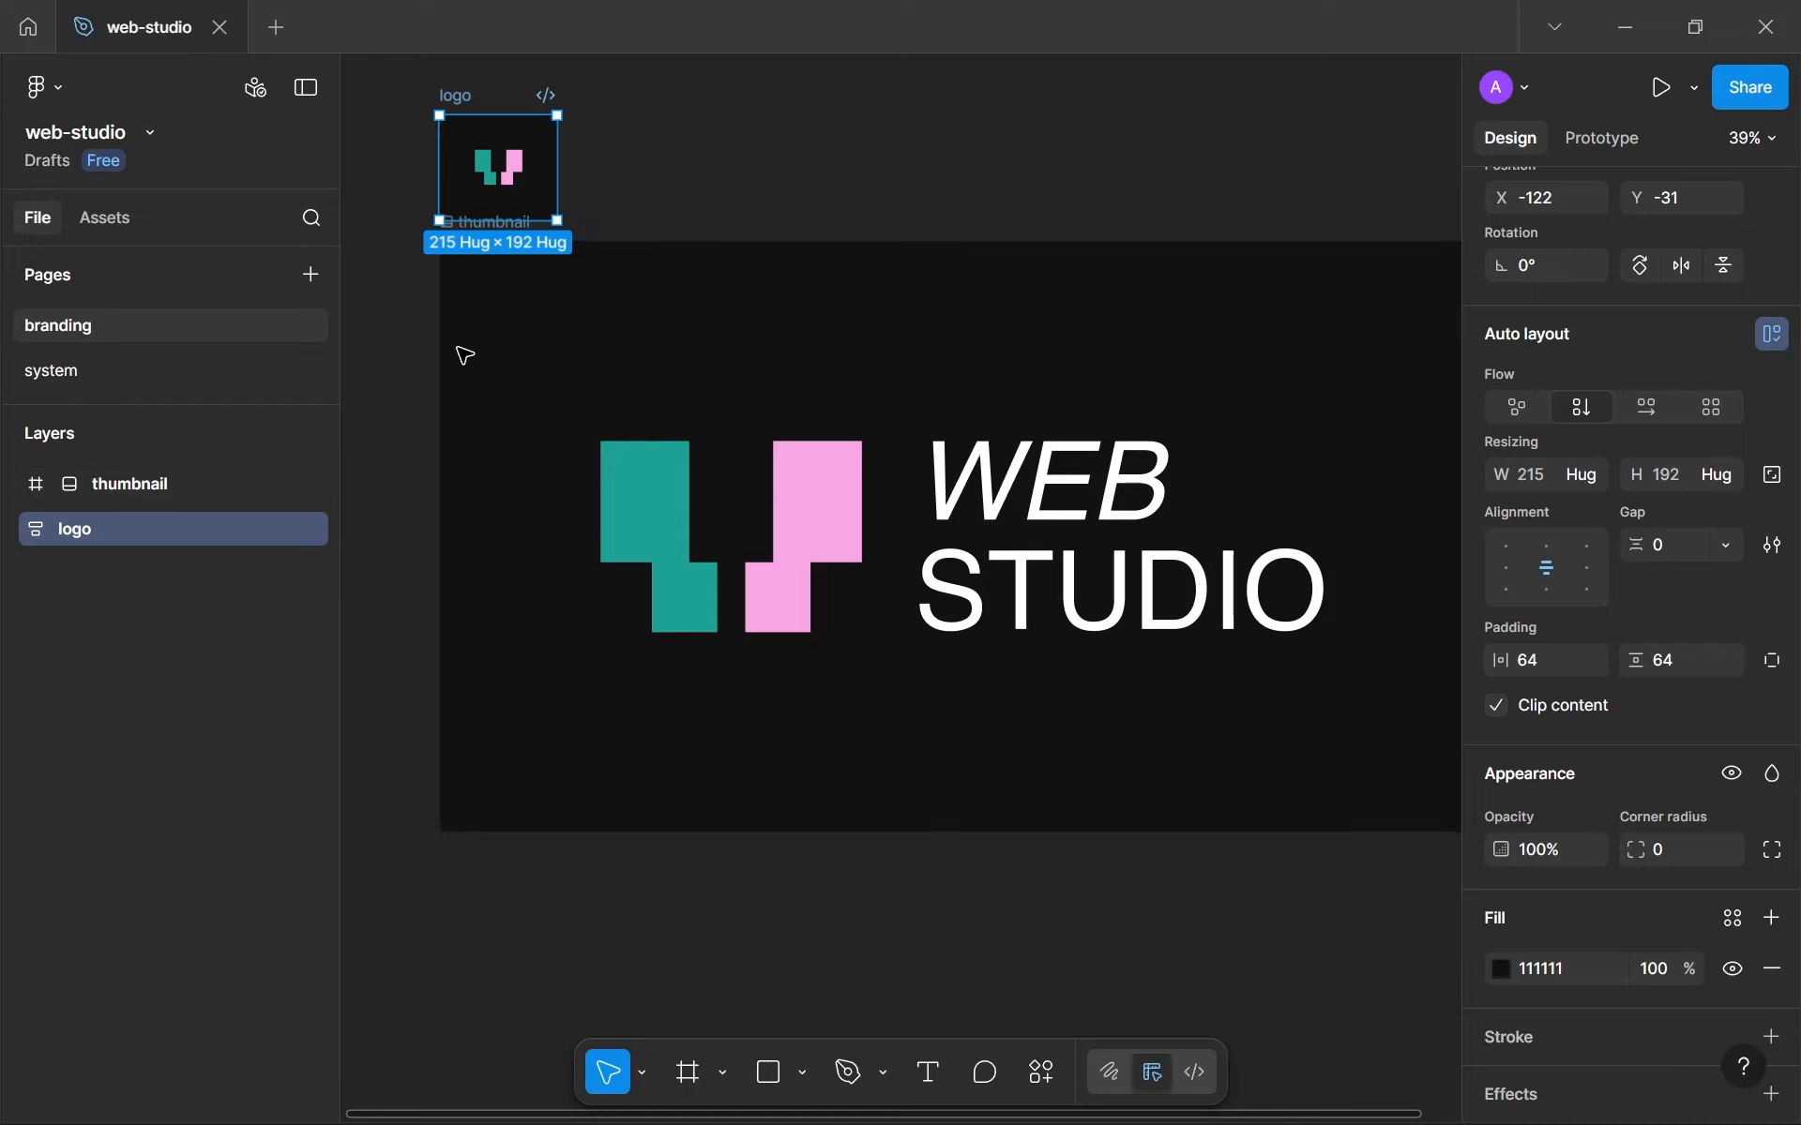
pyautogui.click(193, 372)
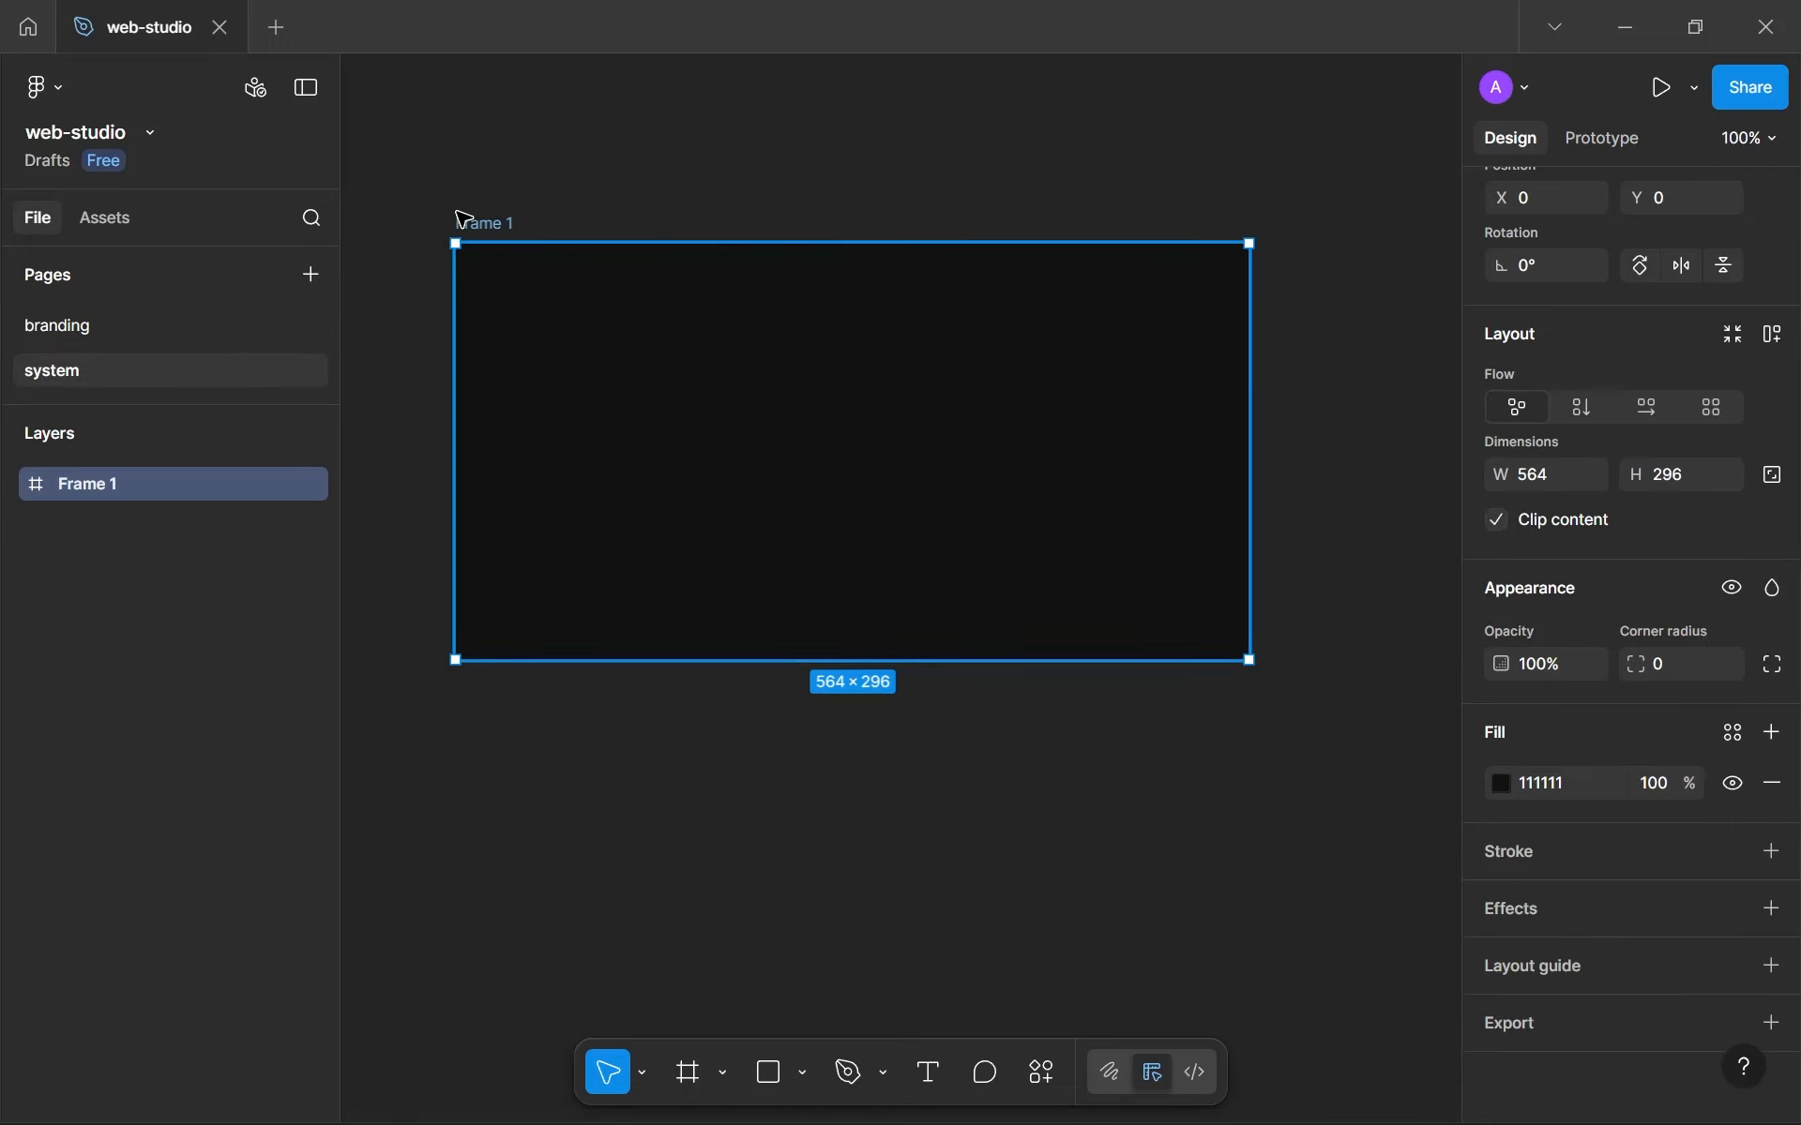
# Rename the dark frame as colors.
pyautogui.doubleClick(480, 223)
pyautogui.write('colors')
pyautogui.press('Return')
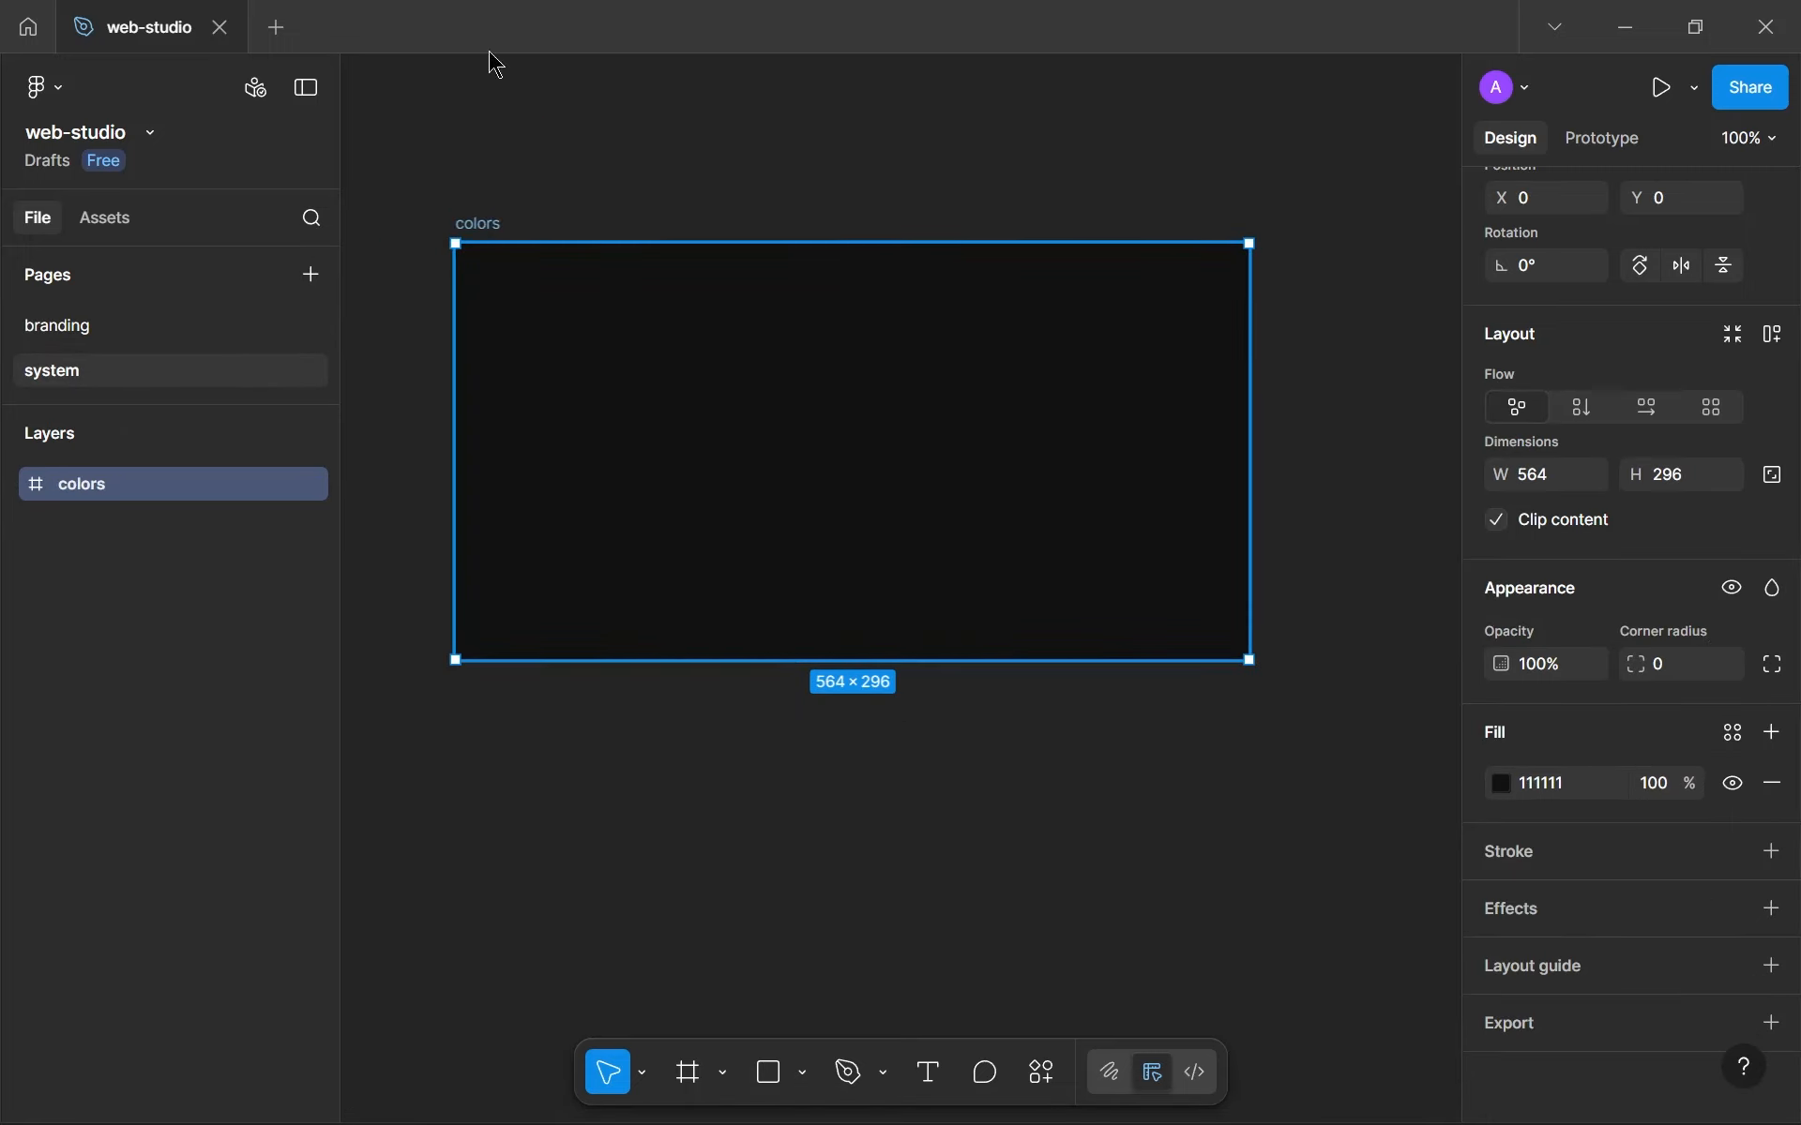
# Apply horizontal auto layout to the colors frame with a gap of 32 and horizontal and vertical padding of 64.
pyautogui.click(1772, 334)
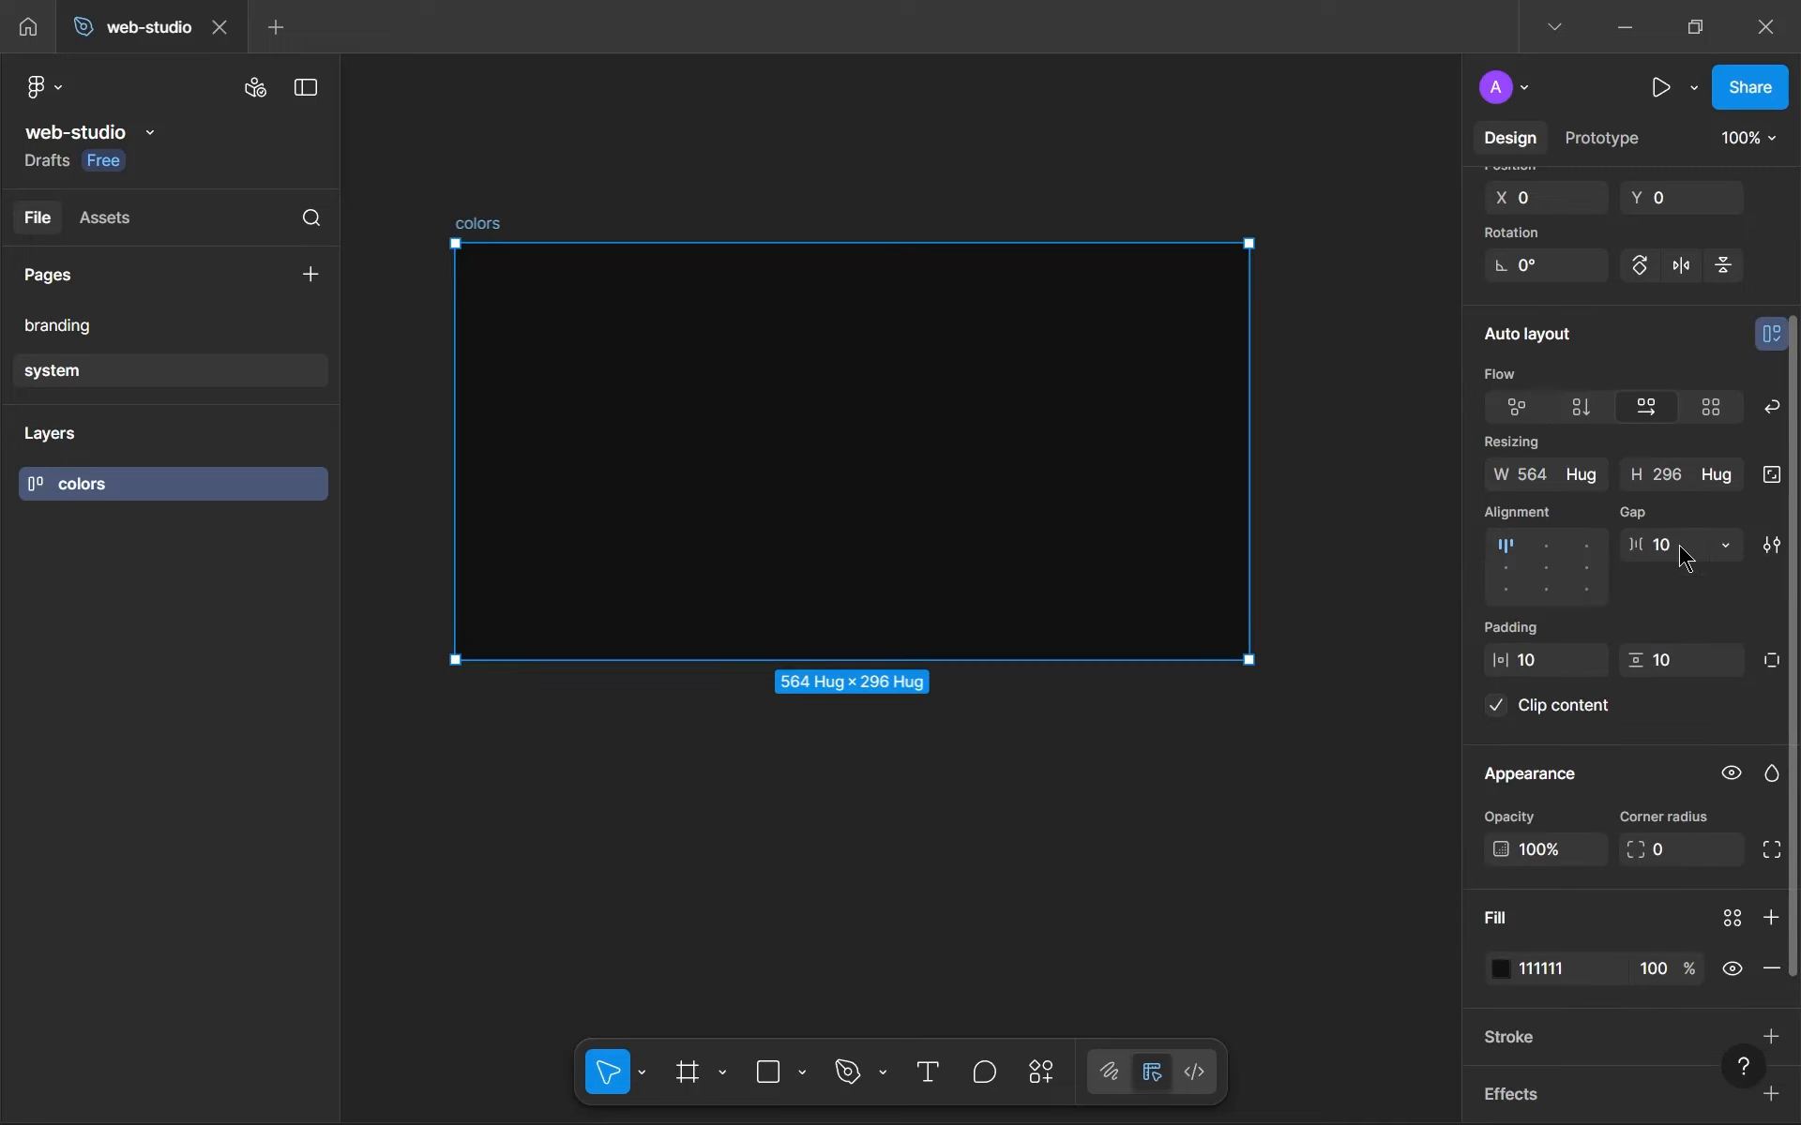
pyautogui.click(1677, 557)
pyautogui.write('32')
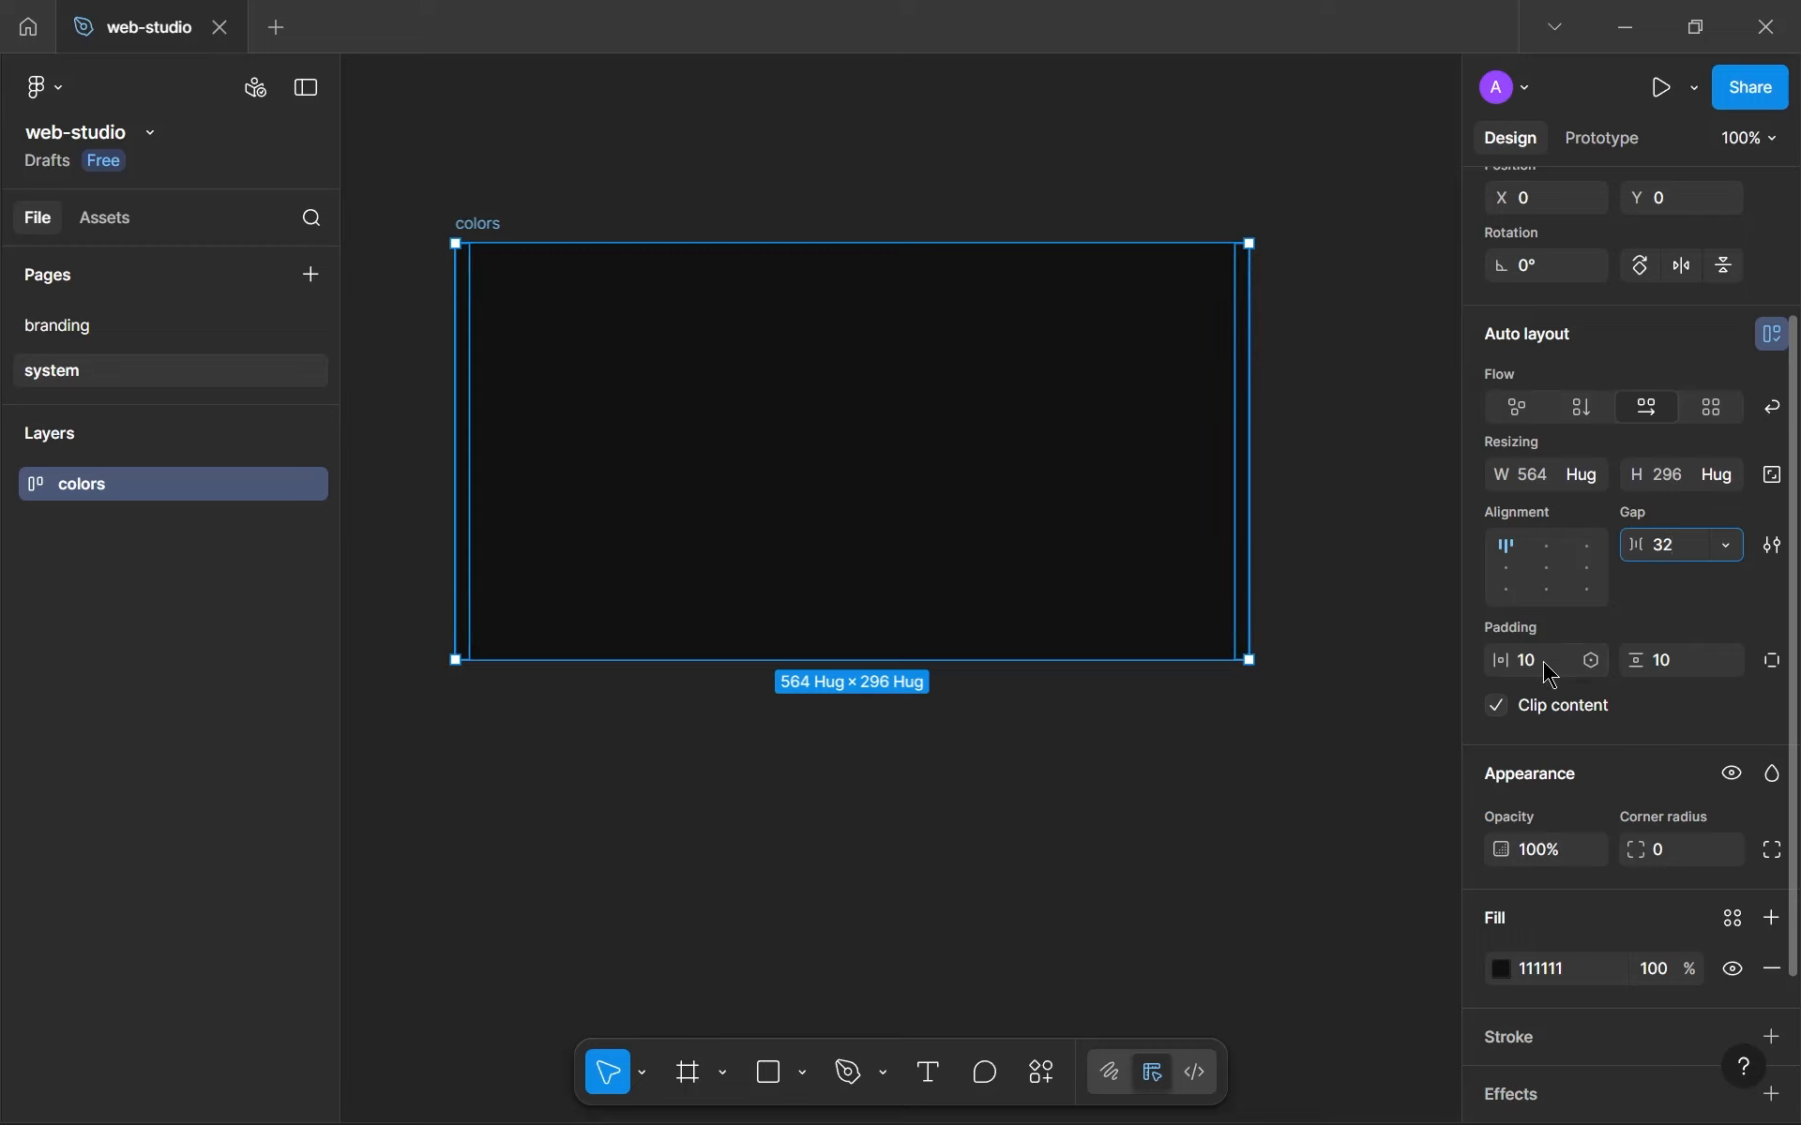
pyautogui.click(1547, 671)
pyautogui.write('64')
pyautogui.click(1688, 661)
pyautogui.write('64')
pyautogui.press('Return')
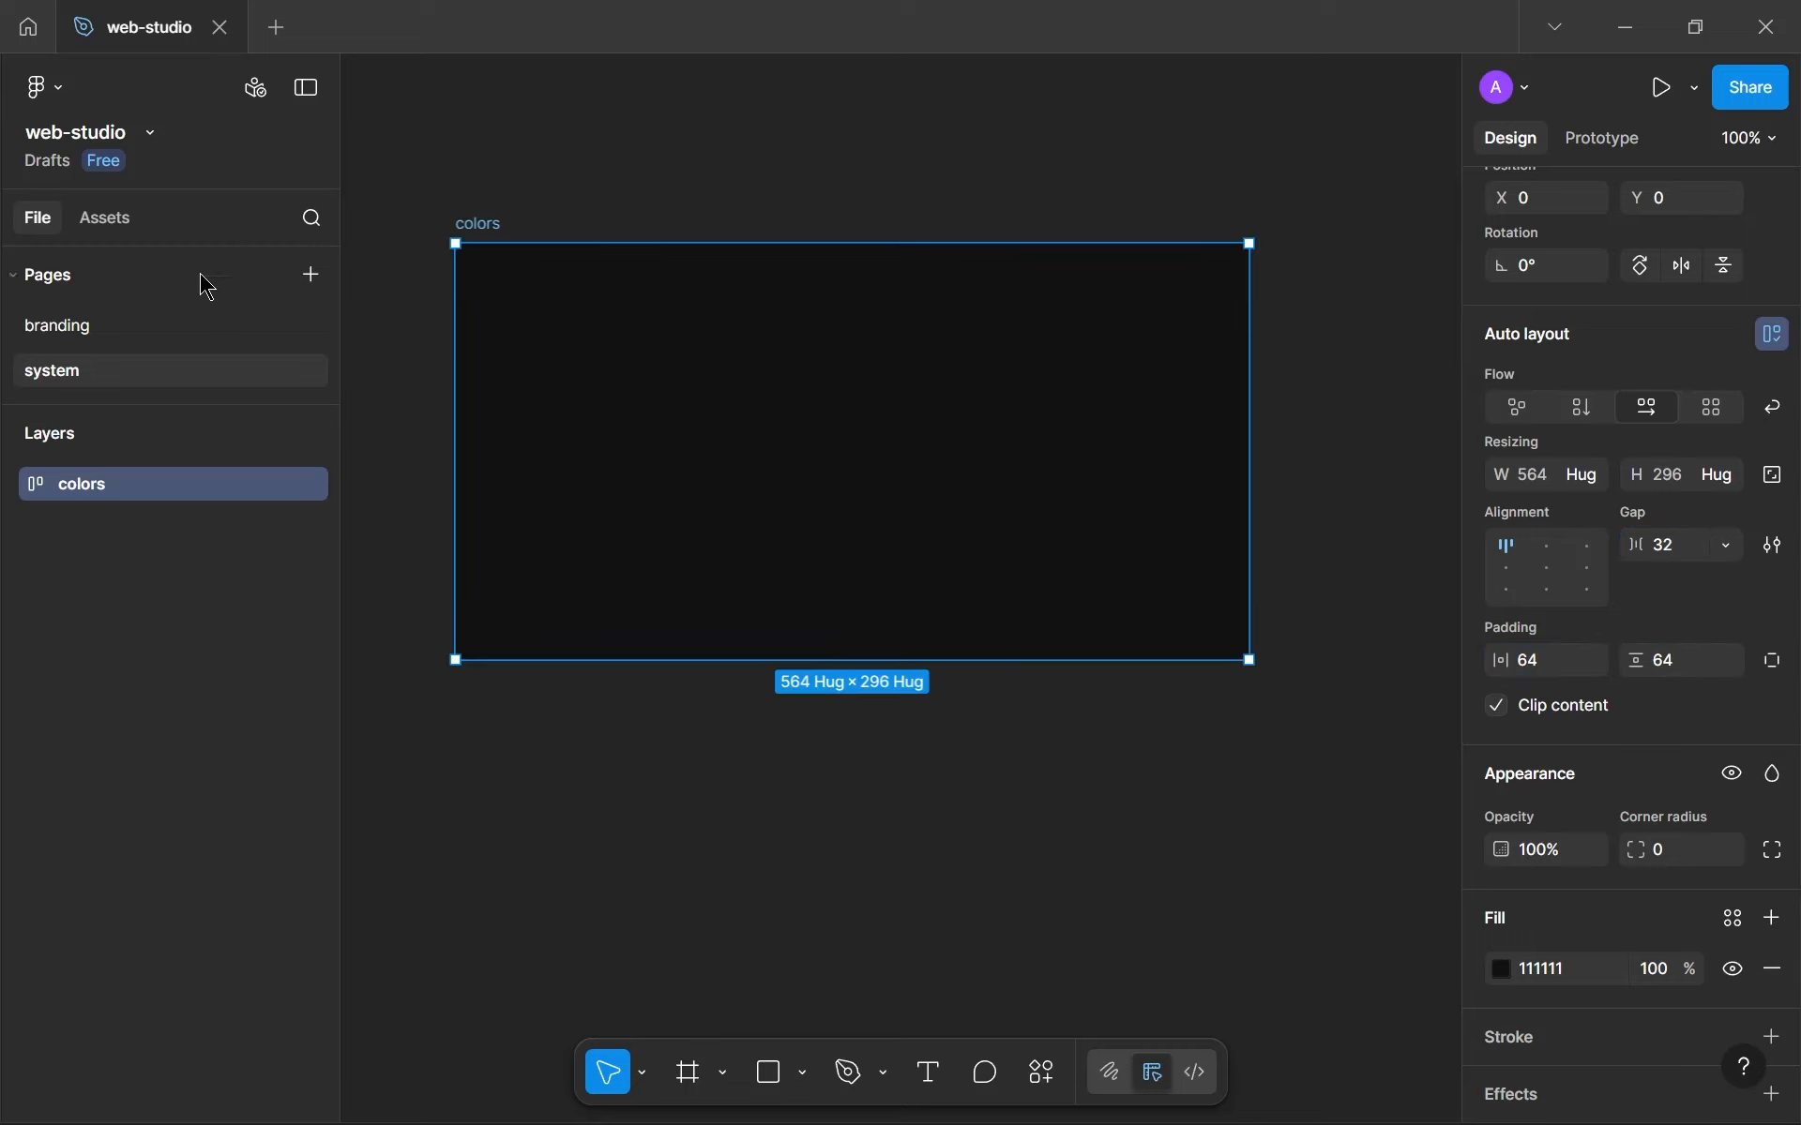
# Draw a rectangle inside the colors frame, size it to 64 × 64, and lock its aspect ratio.
pyautogui.press('r')
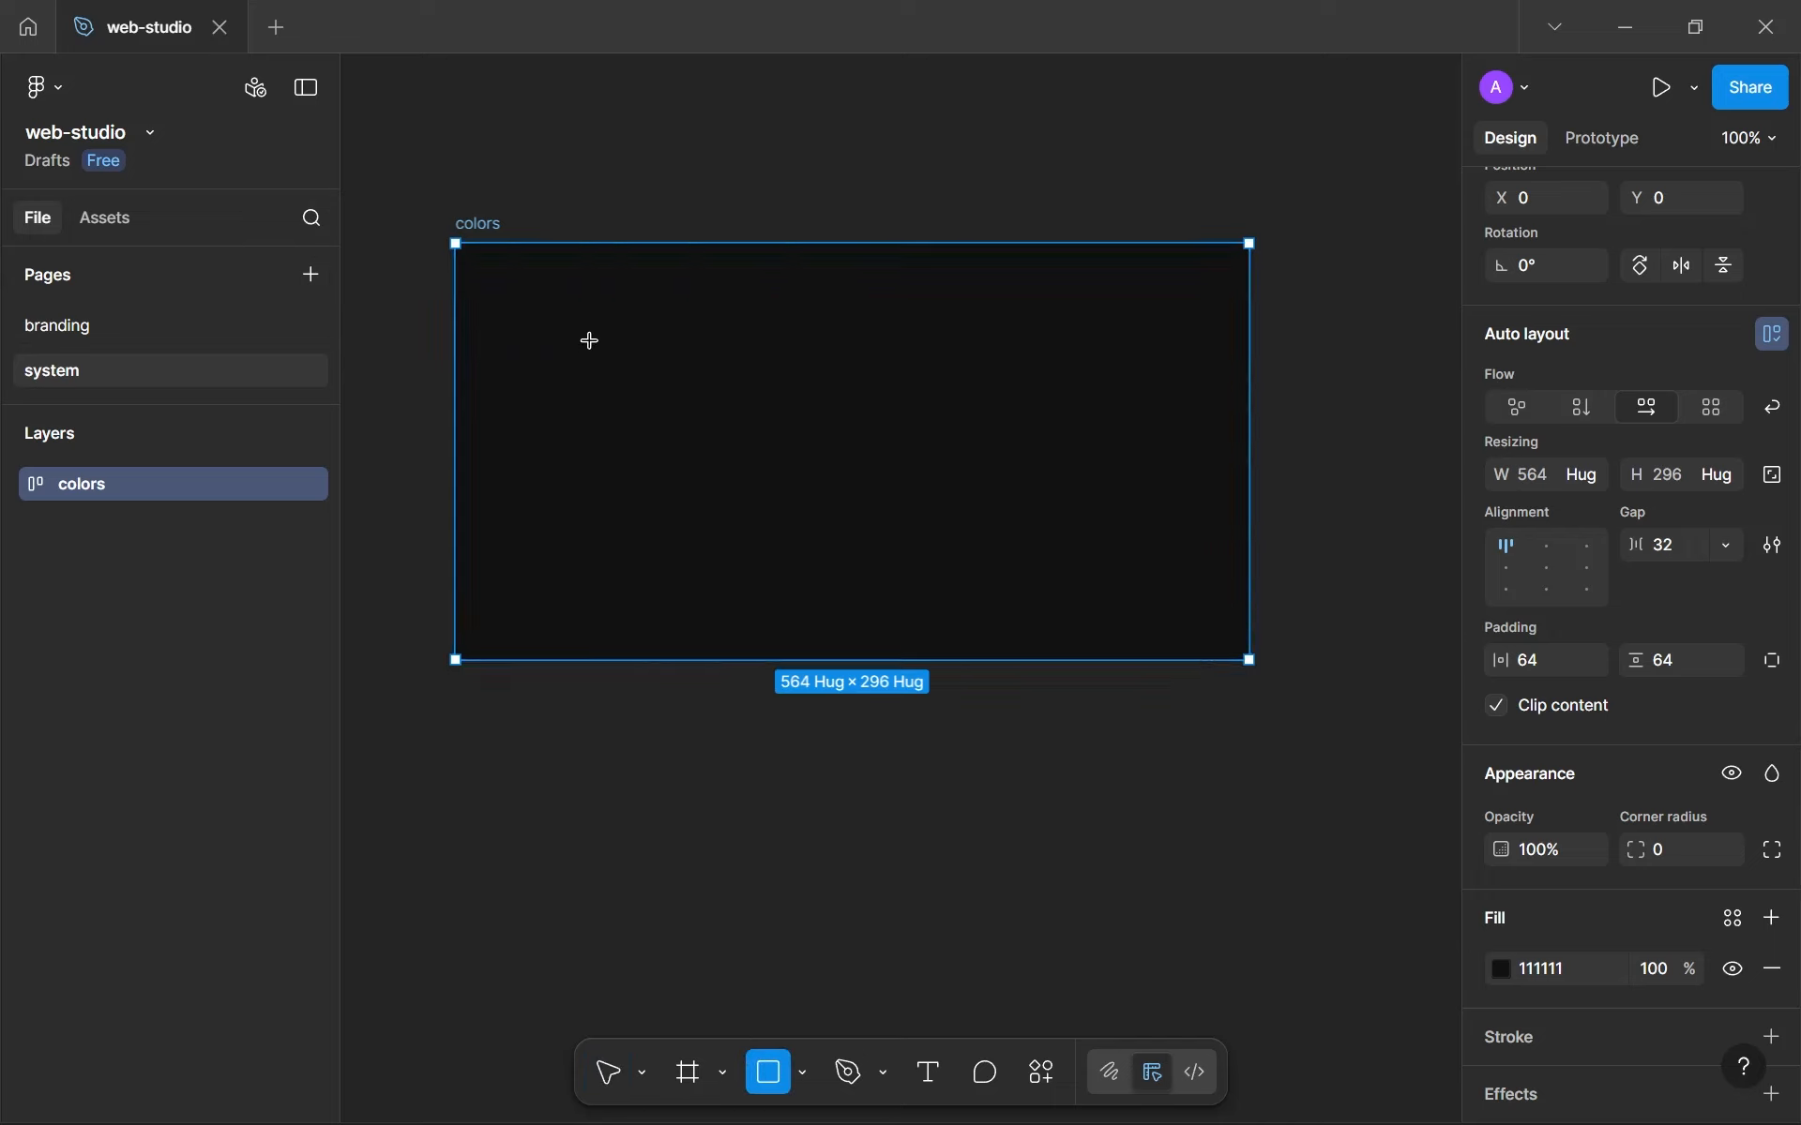
pyautogui.moveTo(559, 321); pyautogui.dragTo(630, 408)
pyautogui.click(1589, 577)
pyautogui.click(1558, 538)
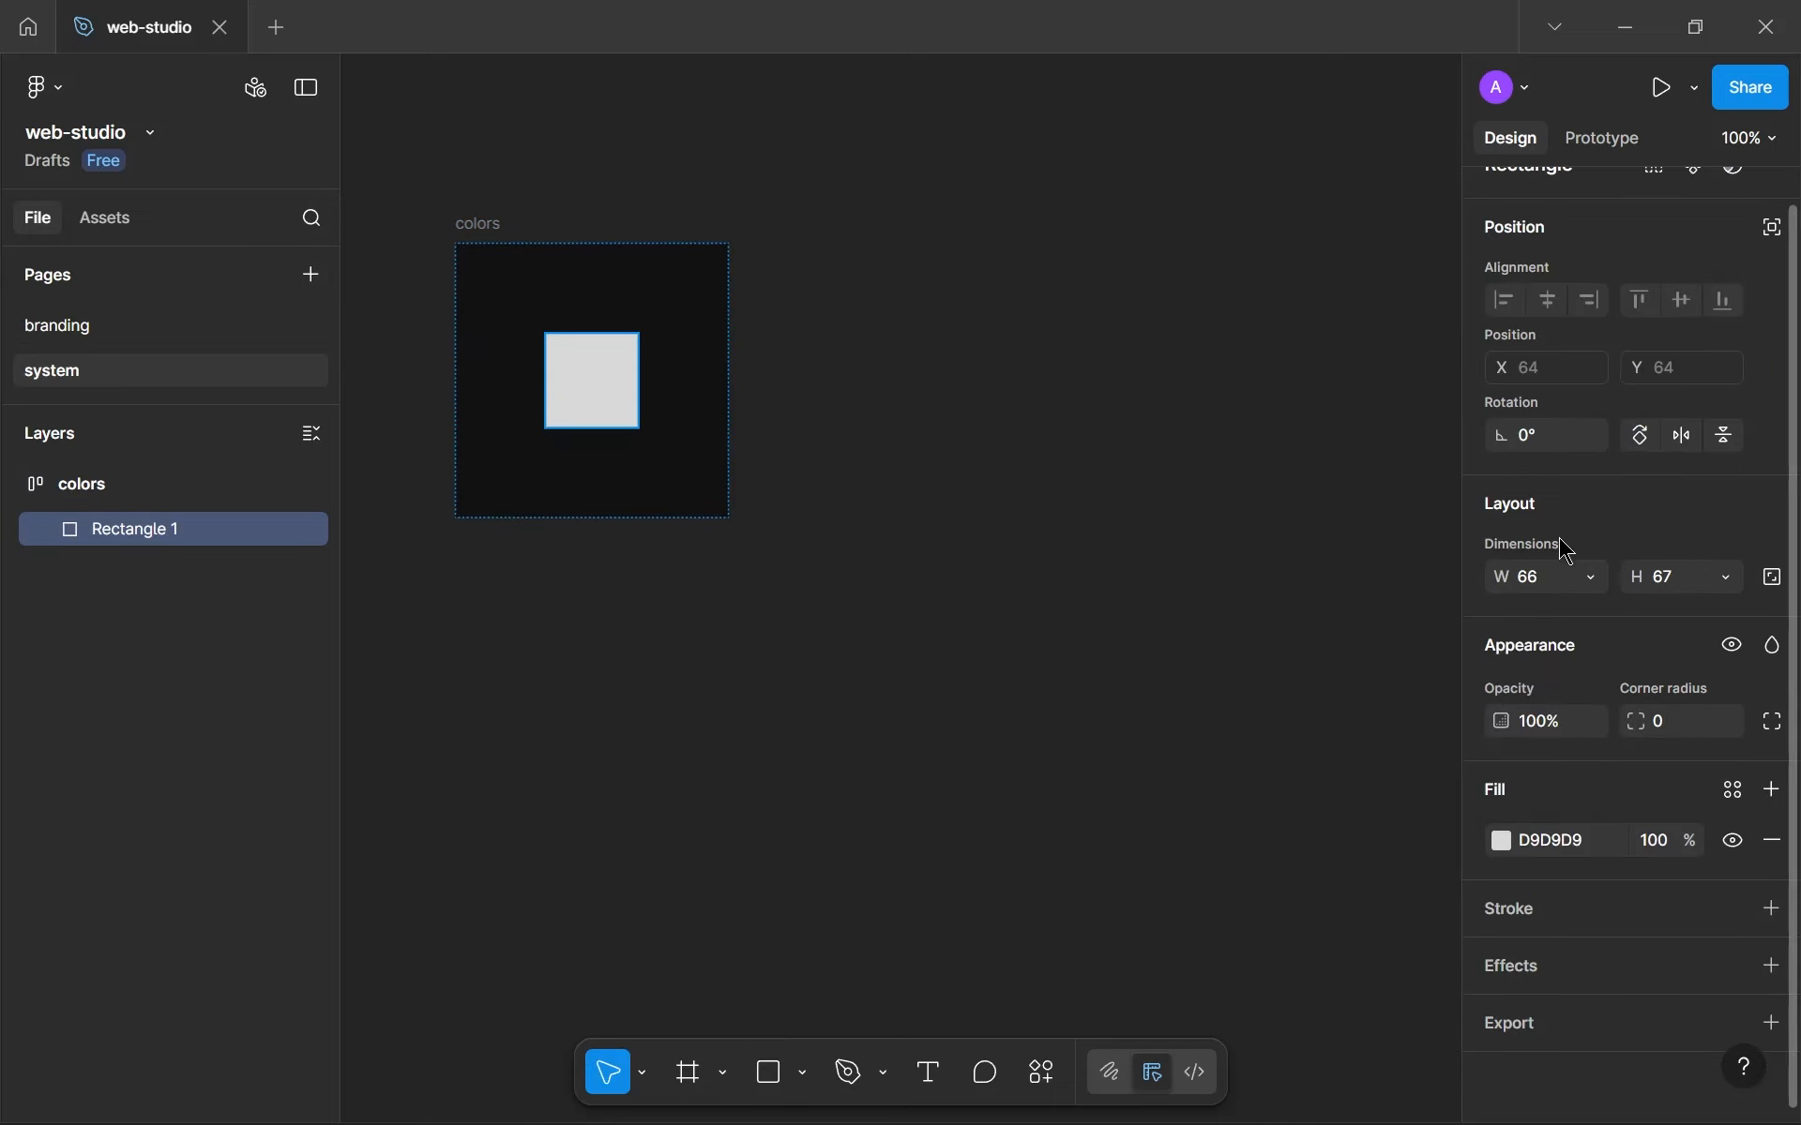
pyautogui.write('64')
pyautogui.press('Tab')
pyautogui.write('64')
pyautogui.press('Return')
pyautogui.click(1773, 577)
# Set the square's corner radius to 8.
pyautogui.click(1686, 722)
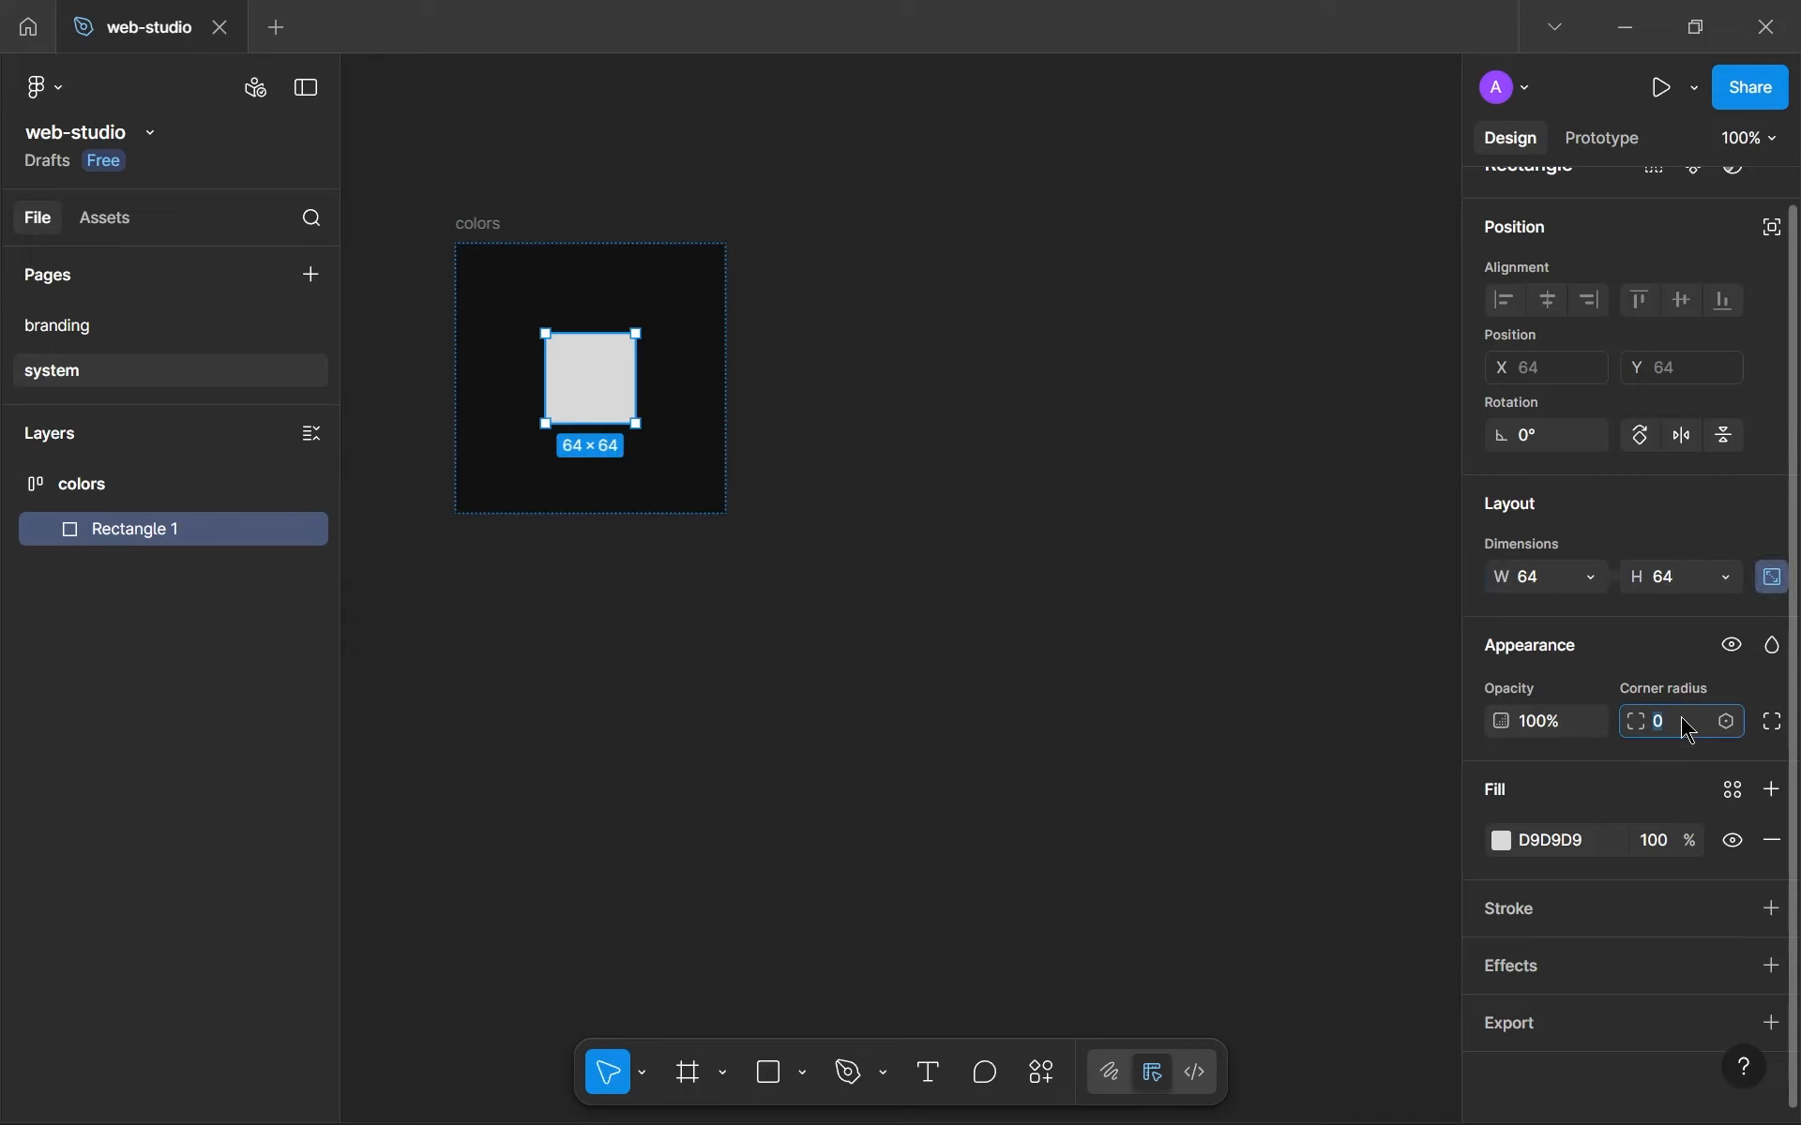
pyautogui.press('Return')
pyautogui.click(1278, 559)
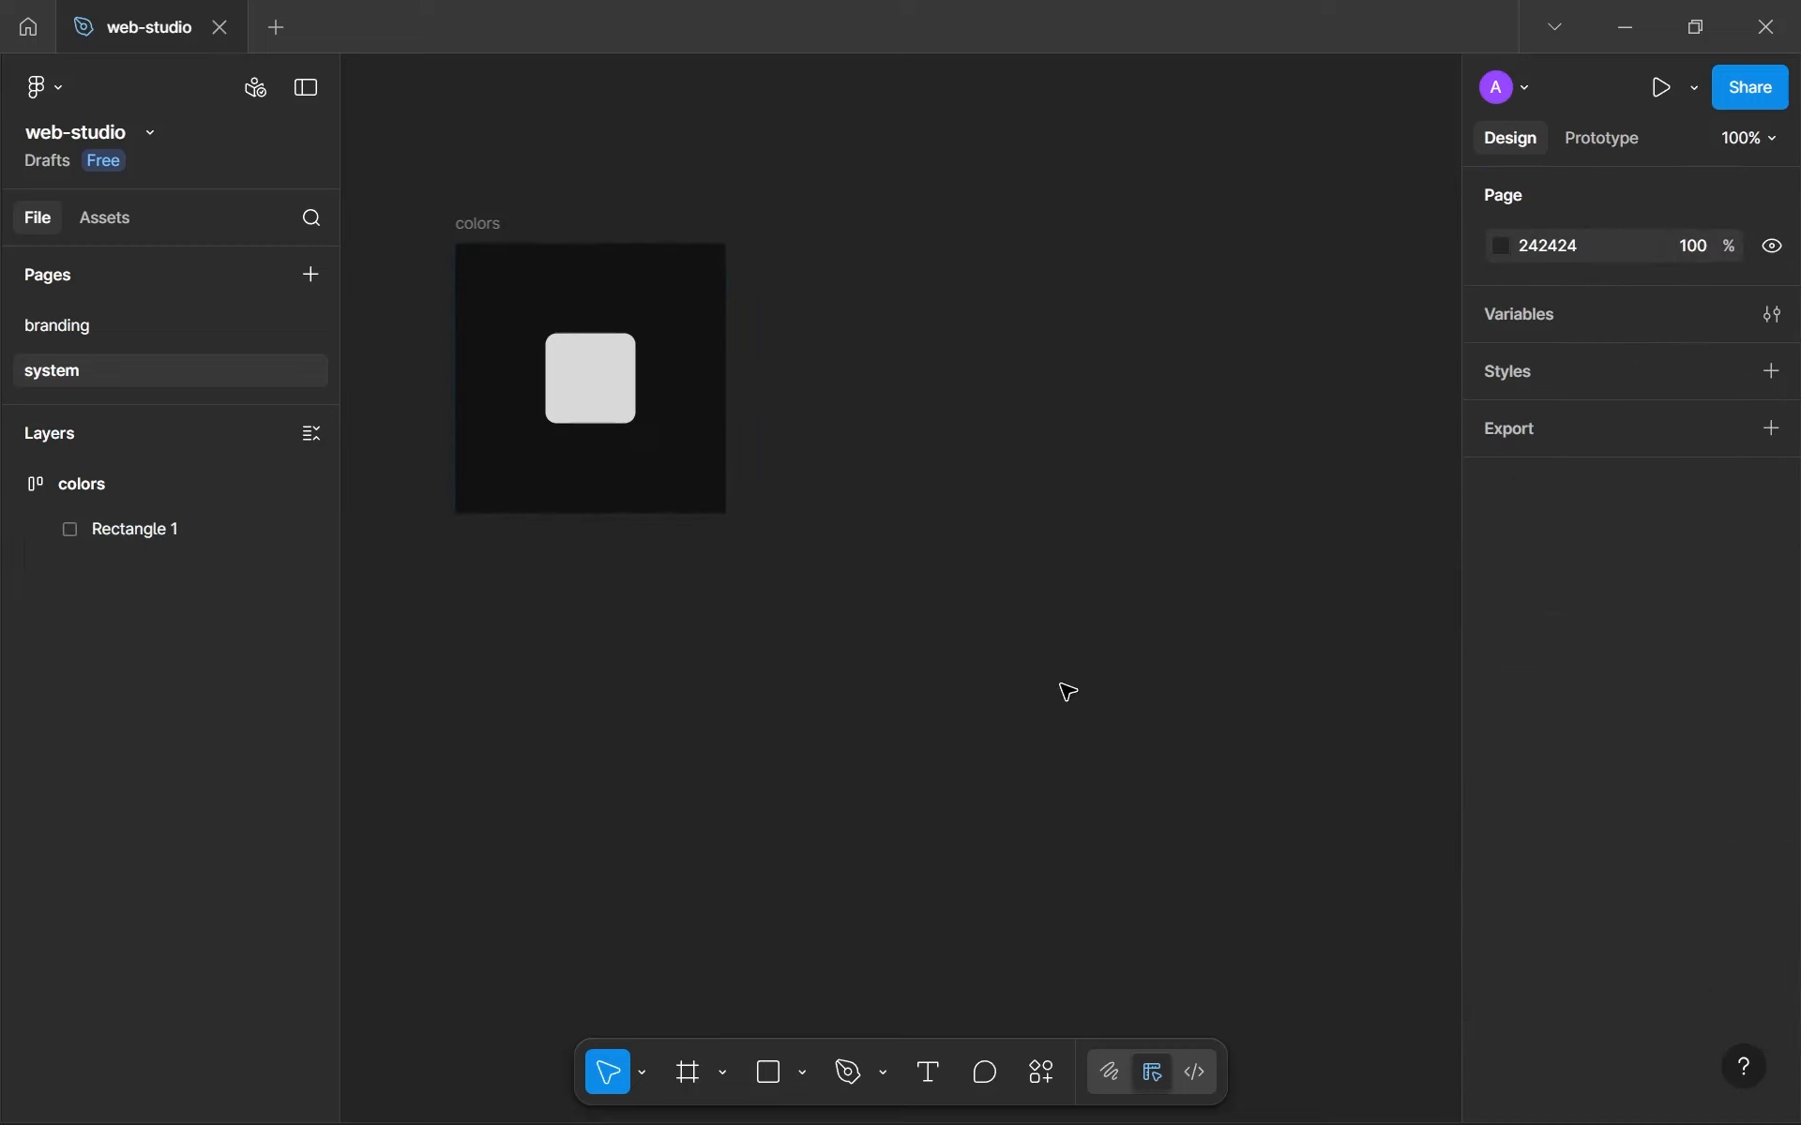
# Copy the teal gradient stop colour 1FA195 from the branding page's main logo and apply it as the square's fill.
pyautogui.click(624, 394)
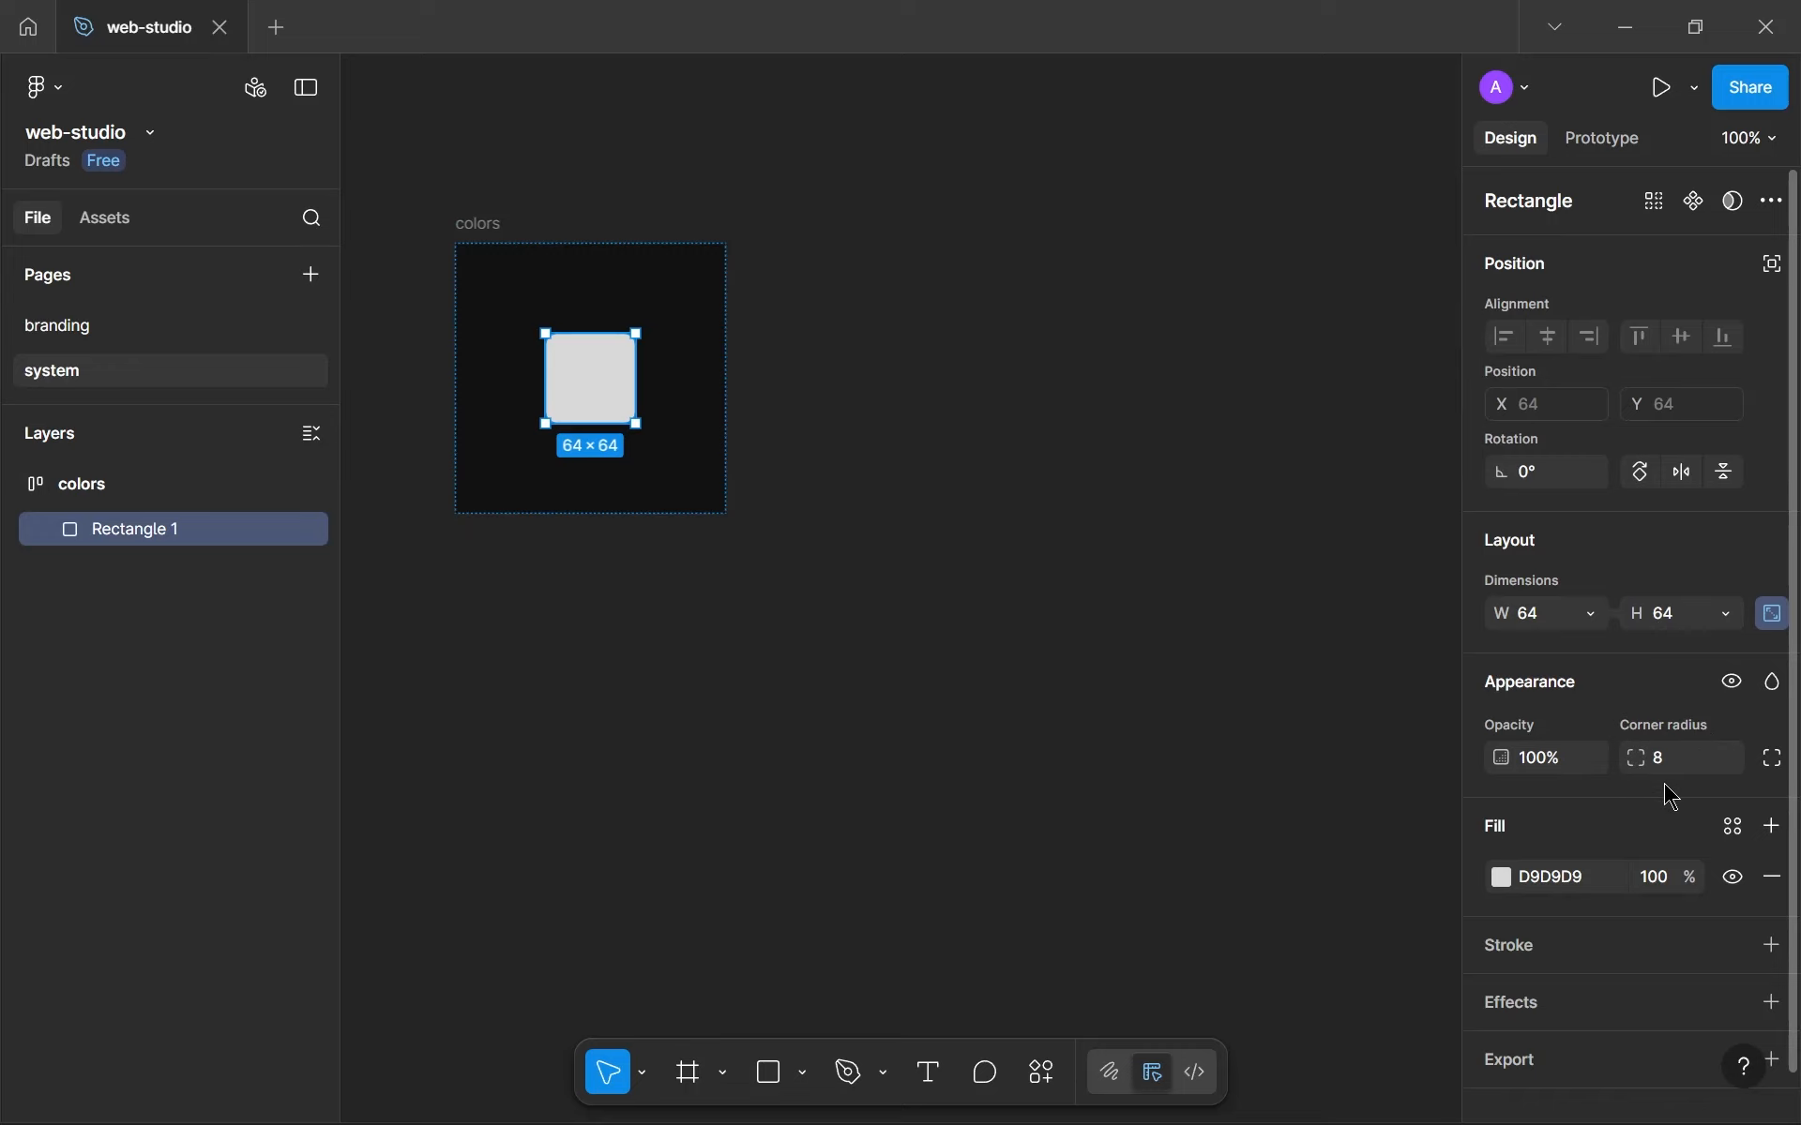
pyautogui.click(169, 333)
pyautogui.click(716, 474)
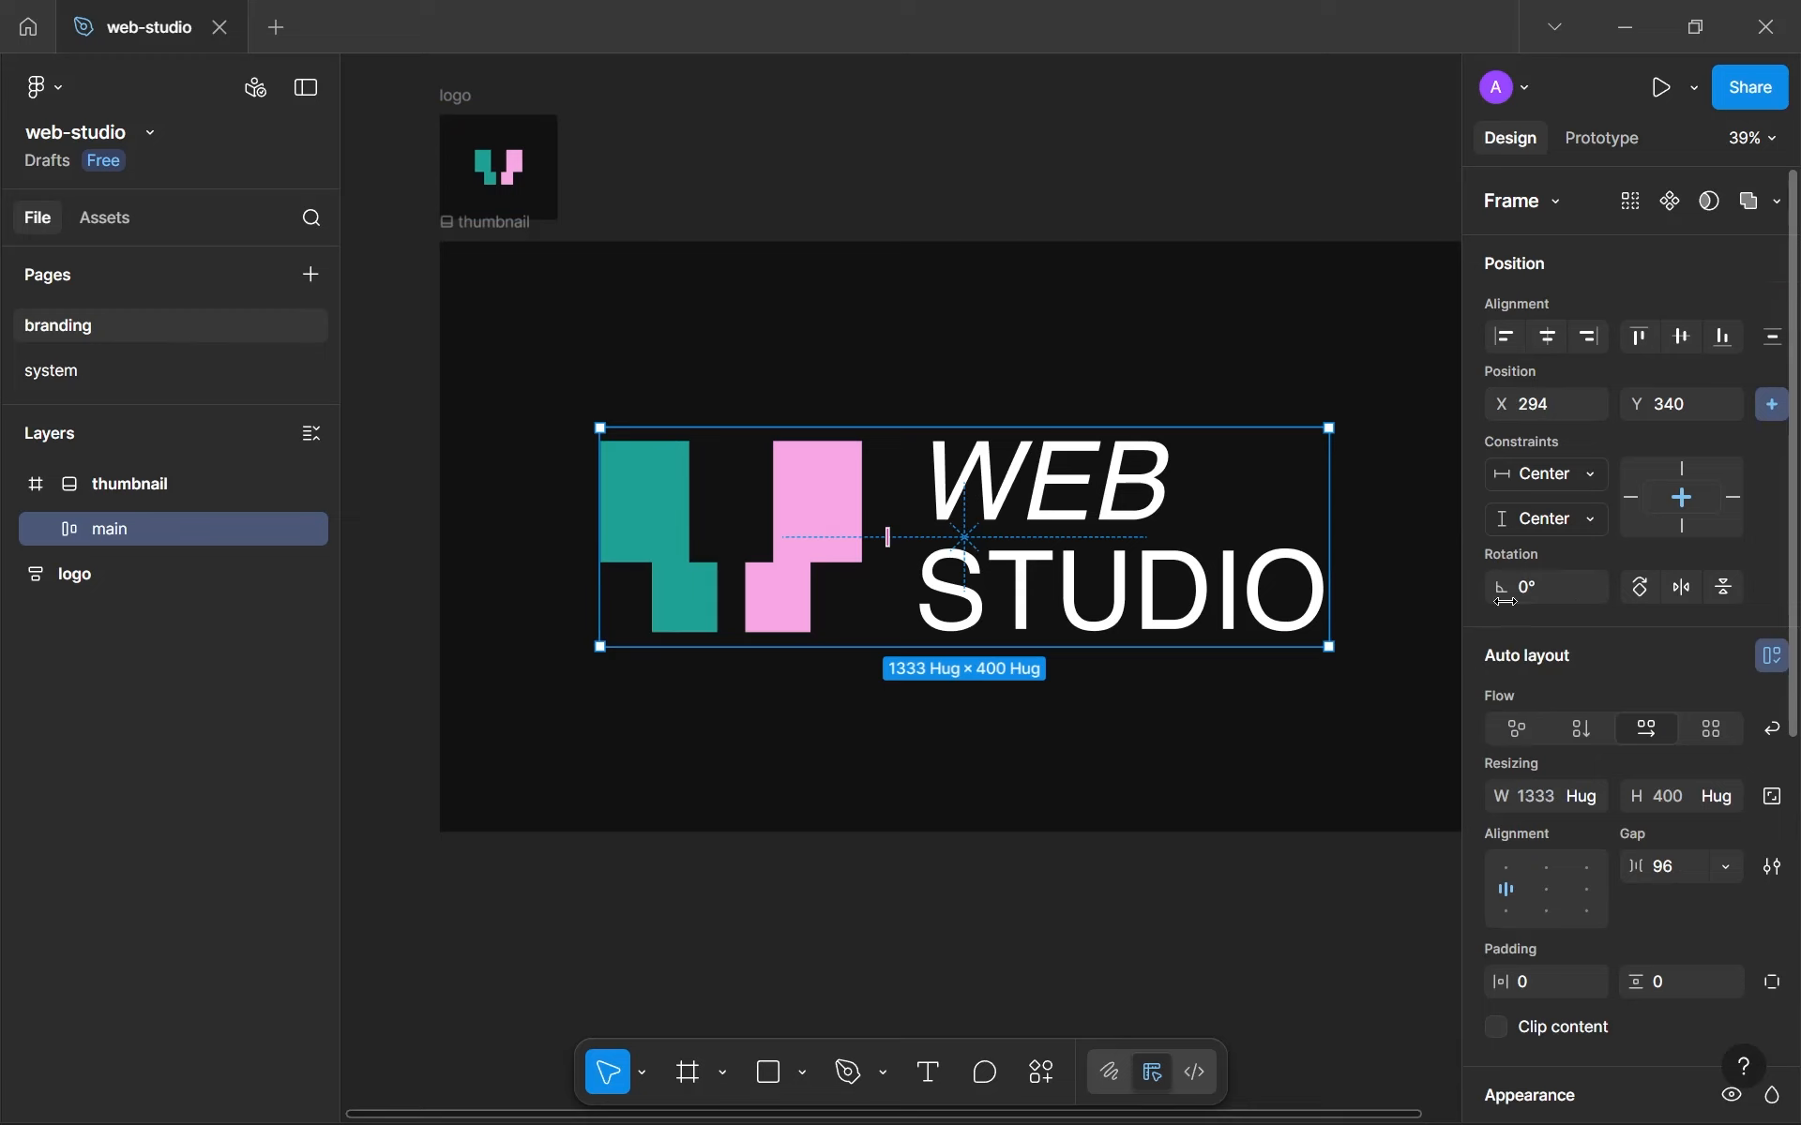
pyautogui.scroll(-7, 1504, 601)
pyautogui.click(1501, 854)
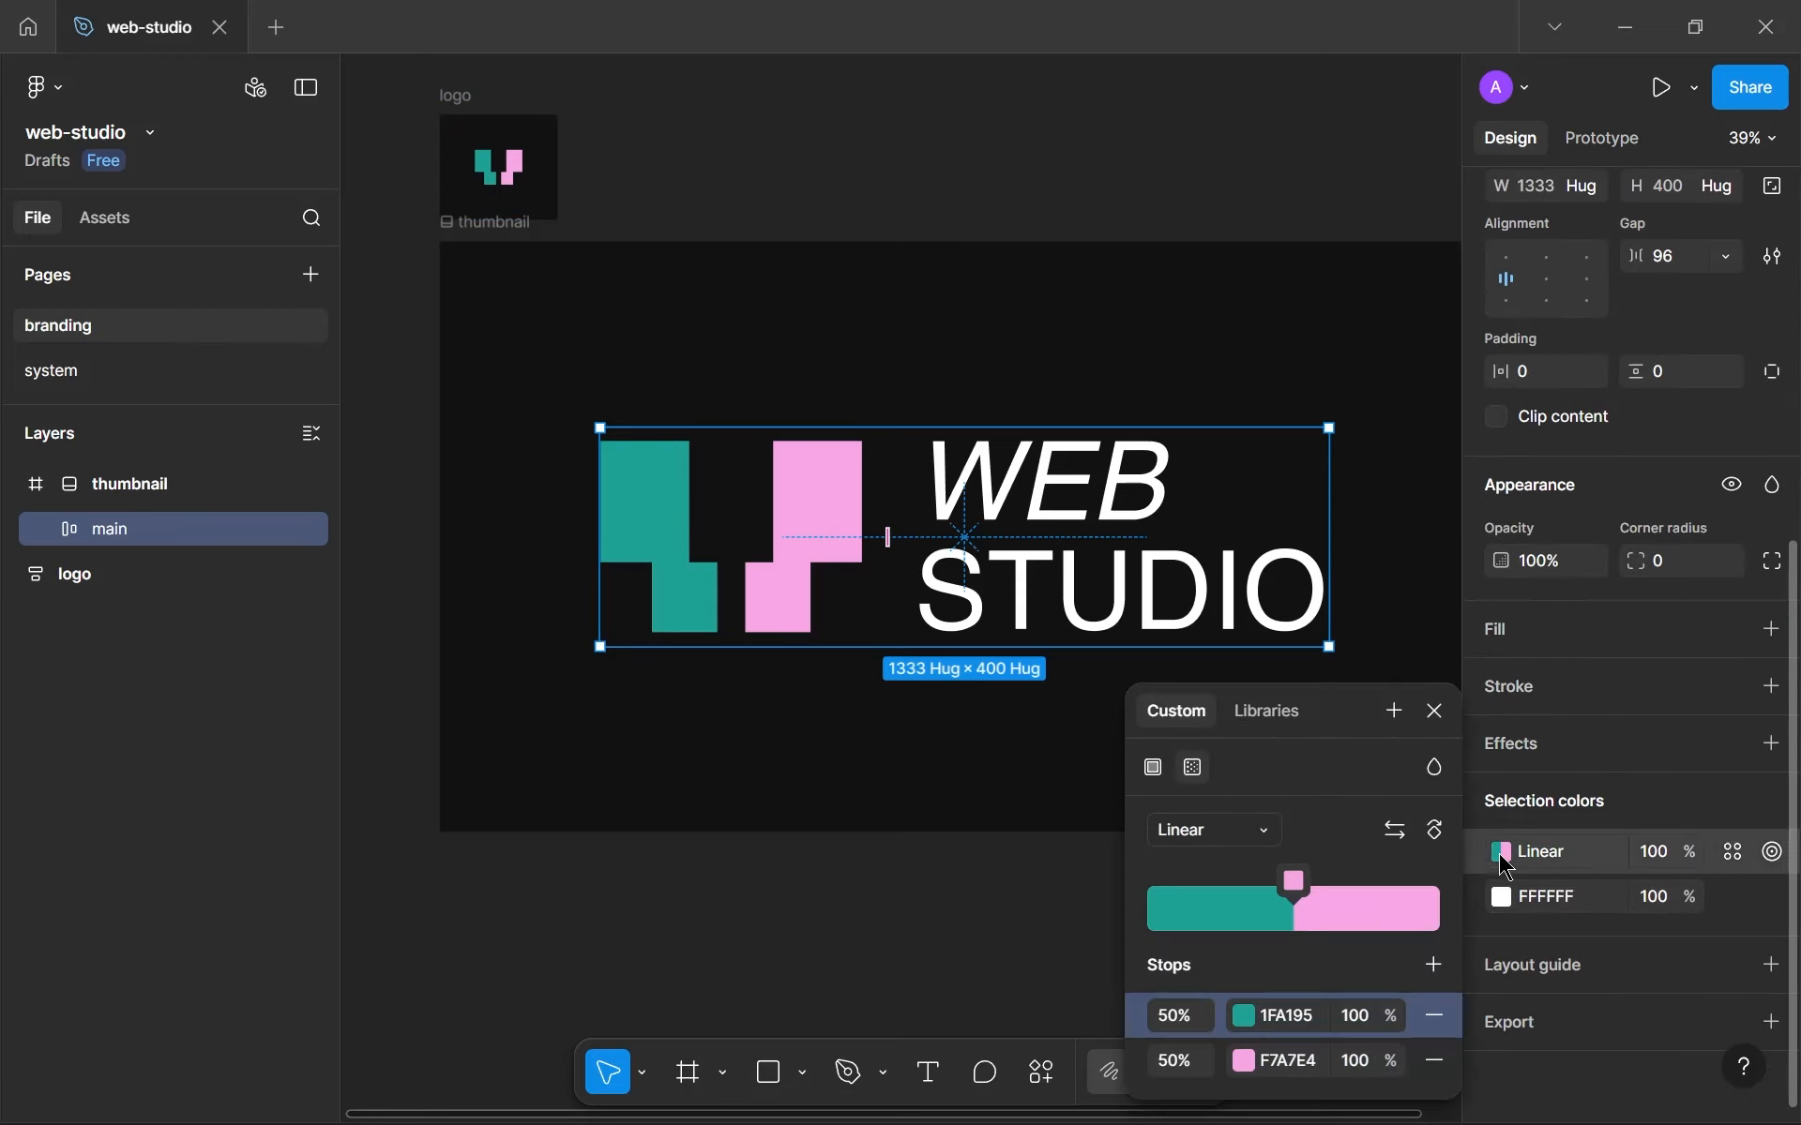
pyautogui.click(1286, 1016)
pyautogui.hotkey('ctrl', 'c')
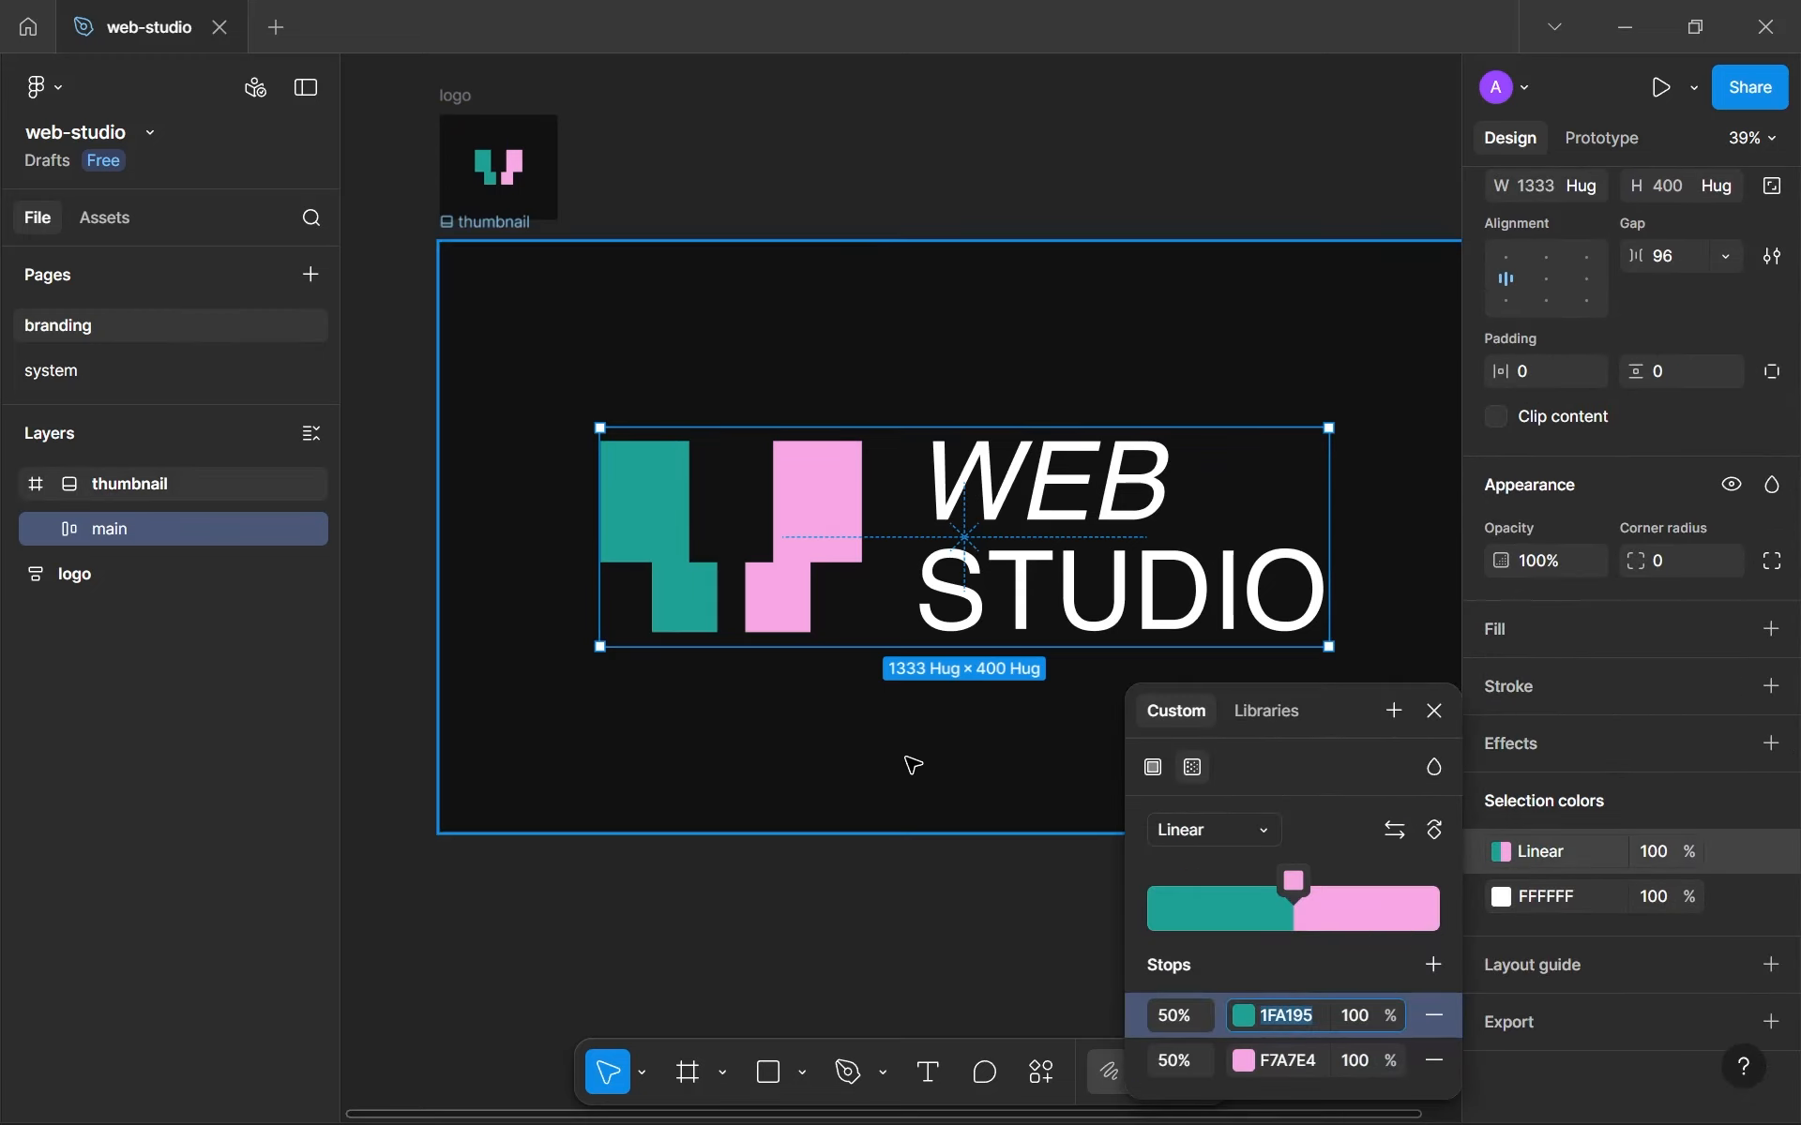
pyautogui.click(181, 369)
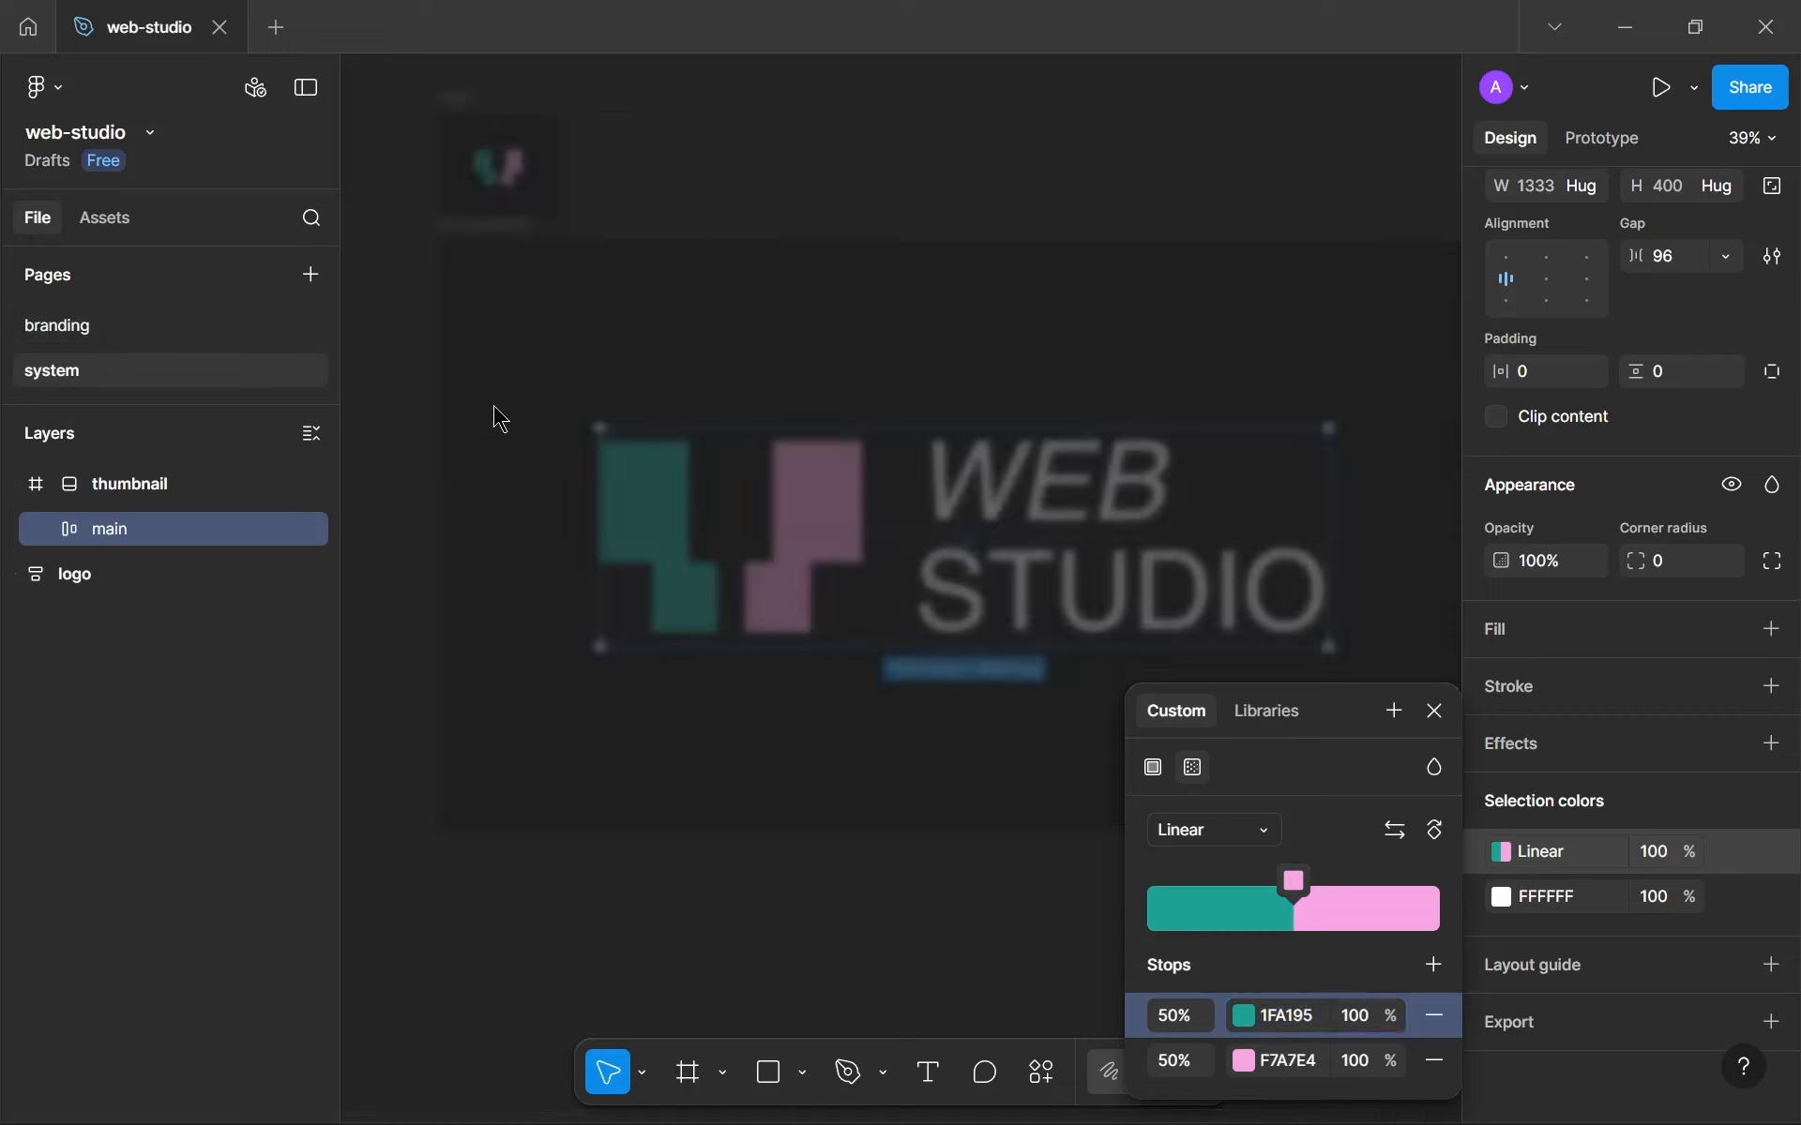
pyautogui.click(1534, 849)
pyautogui.hotkey('ctrl', 'v')
pyautogui.click(1225, 687)
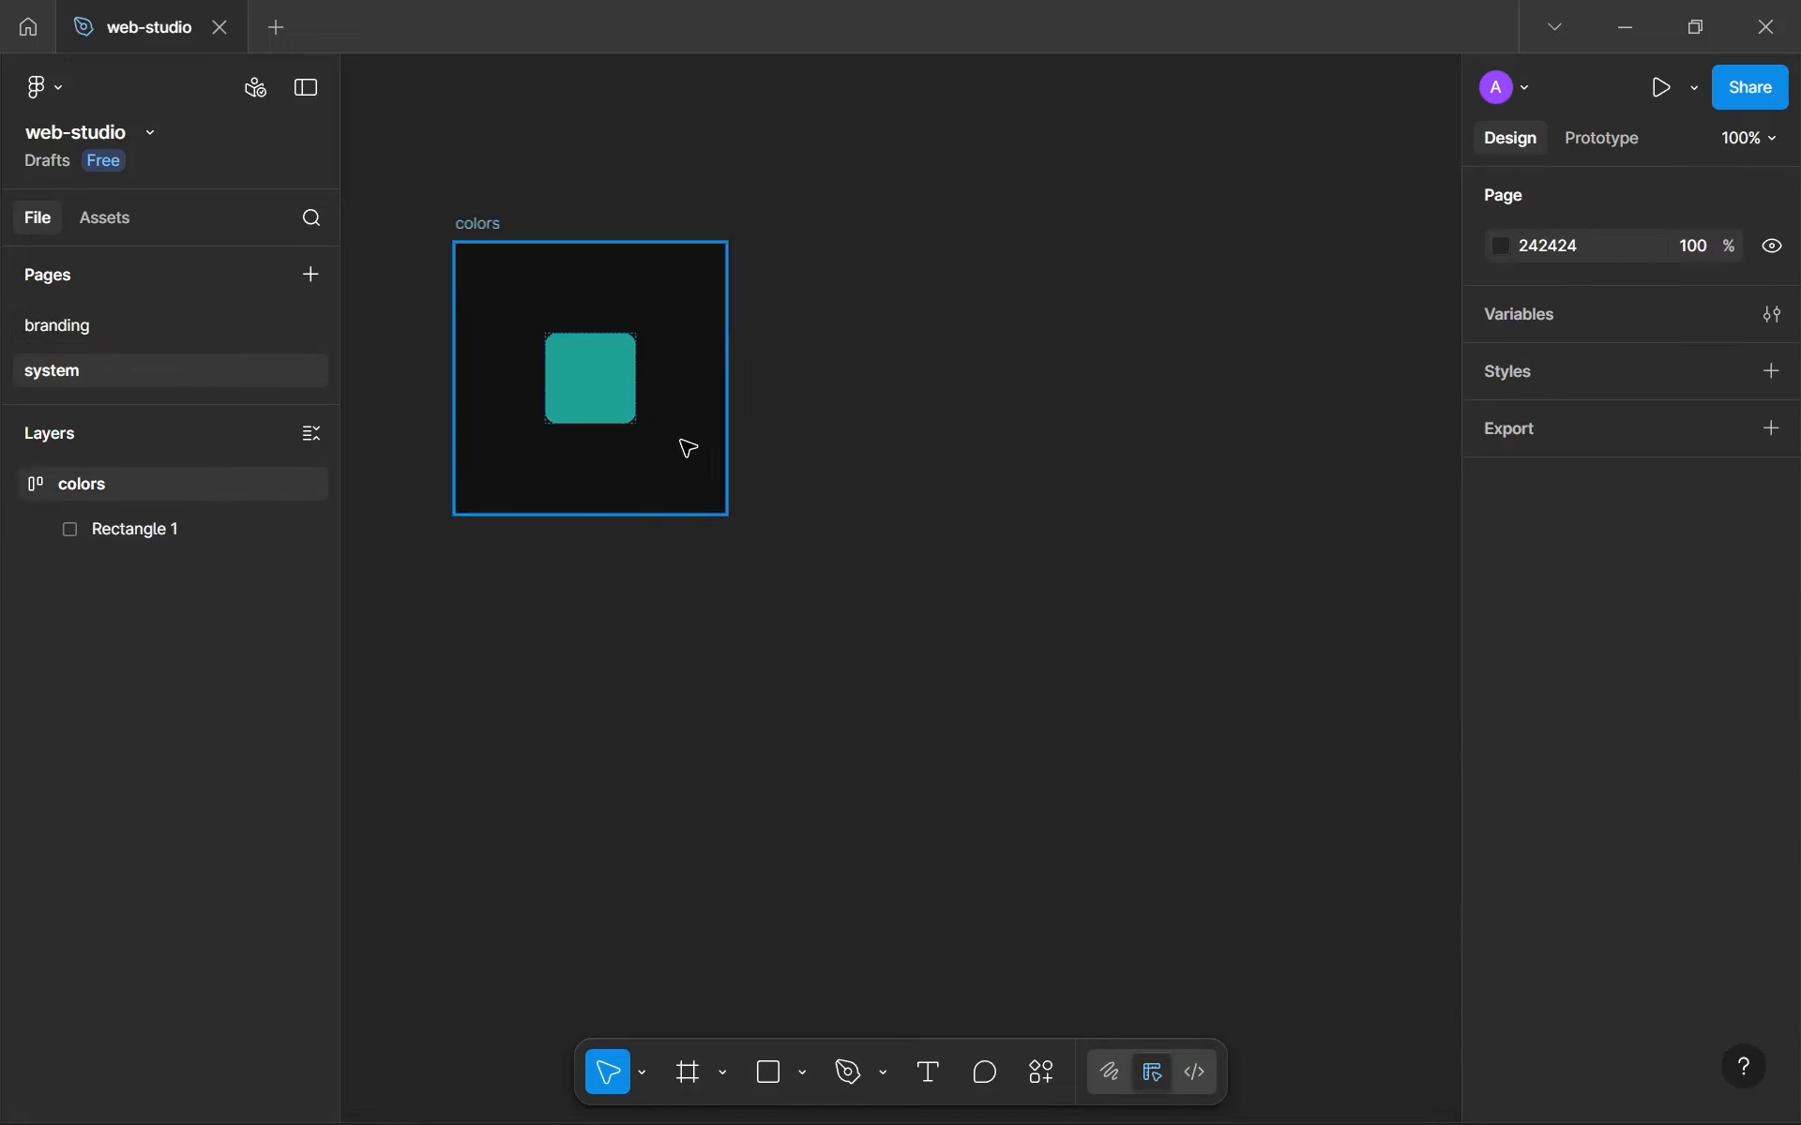
# Rename the teal square's layer as green-500.
pyautogui.click(588, 387)
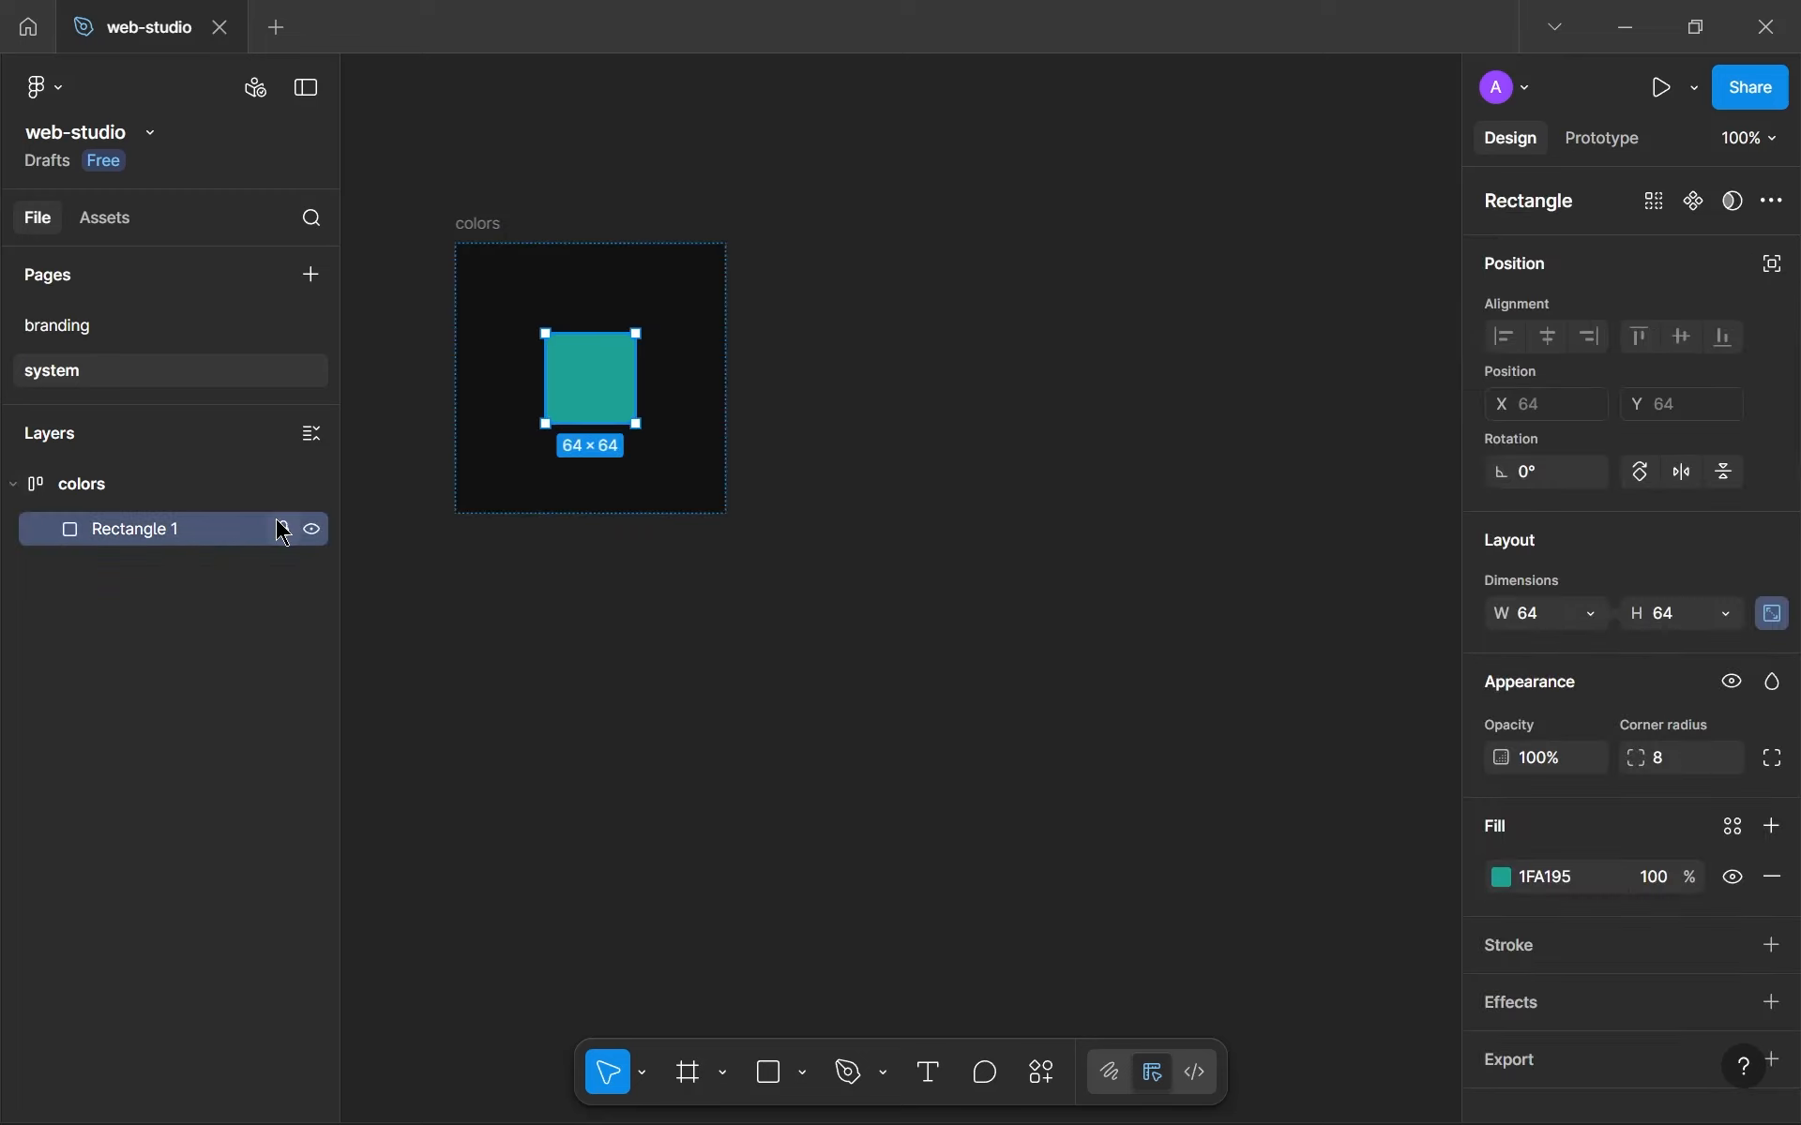
pyautogui.doubleClick(201, 537)
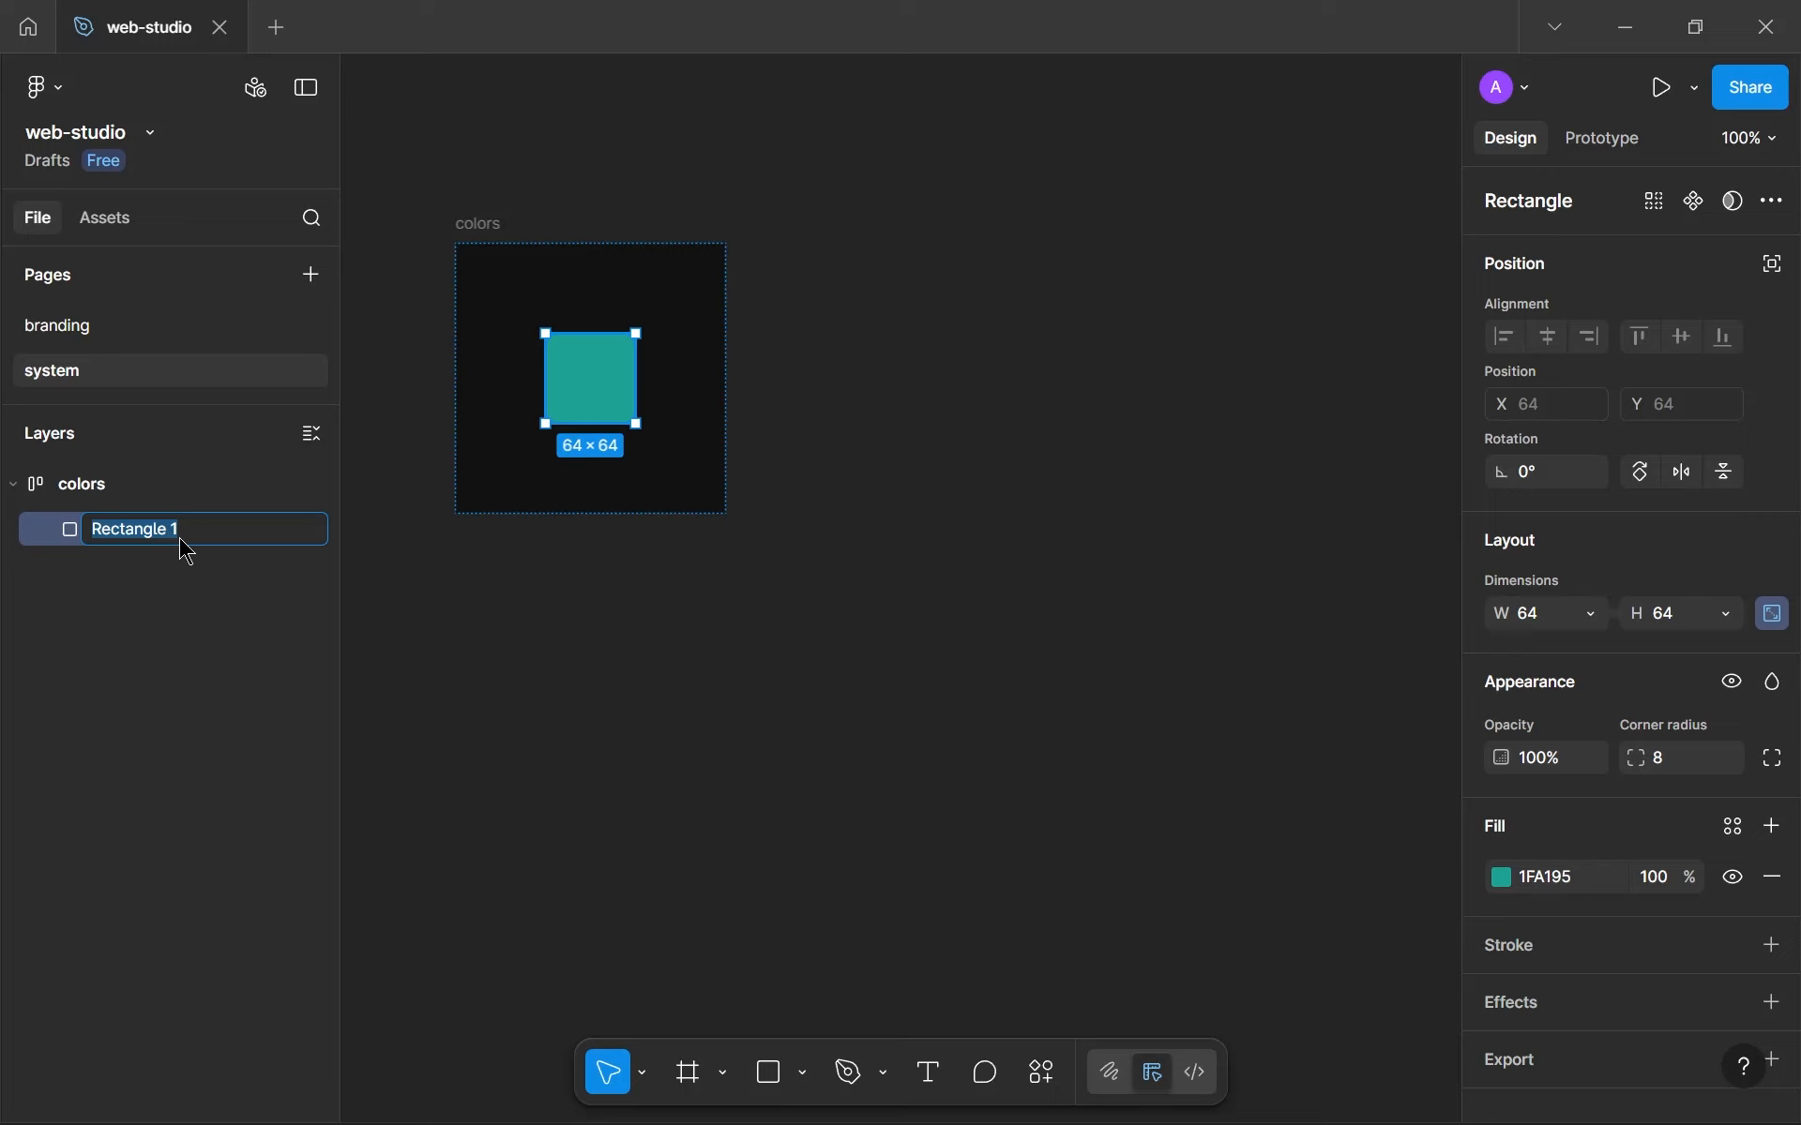
pyautogui.write('green-500')
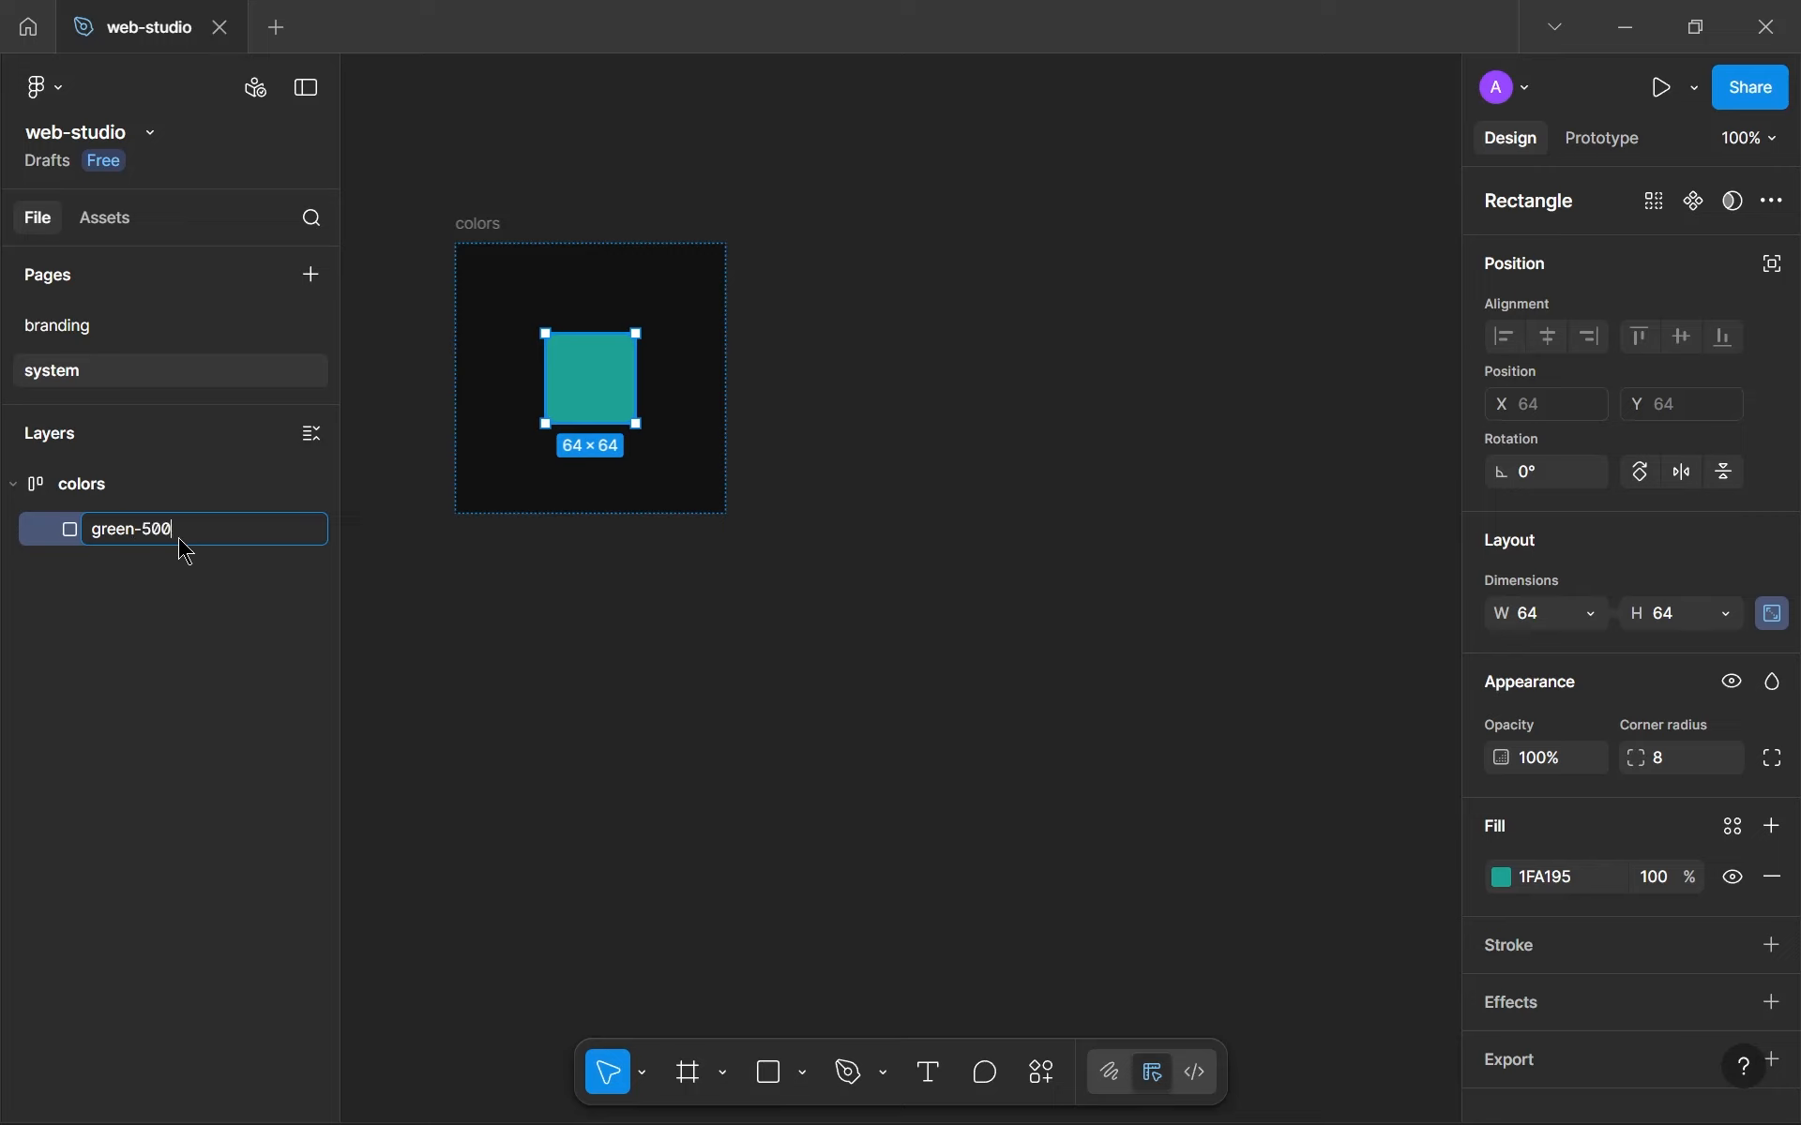
pyautogui.press('Return')
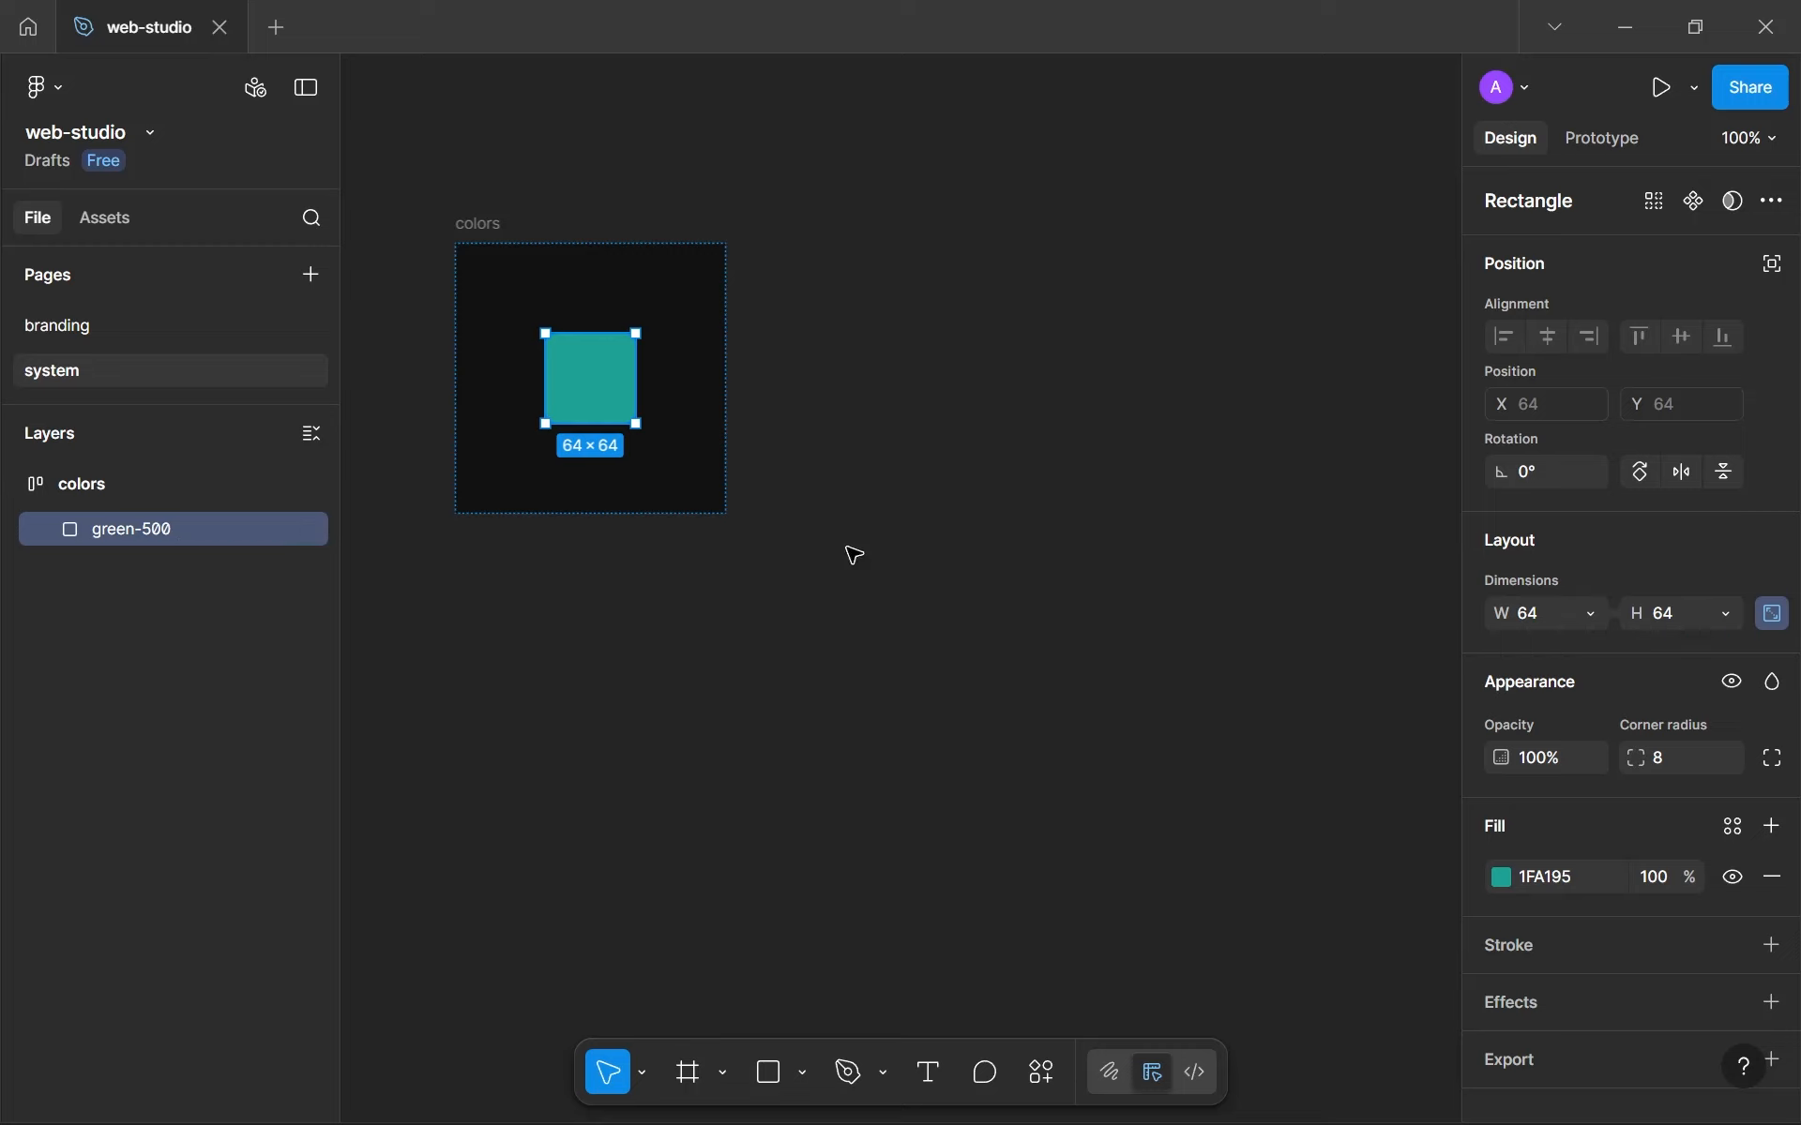
# Draw a tall rectangle about 96 × 564 on the empty canvas beside the colors frame.
pyautogui.click(1023, 212)
pyautogui.press('r')
pyautogui.moveTo(899, 158); pyautogui.dragTo(1037, 952)
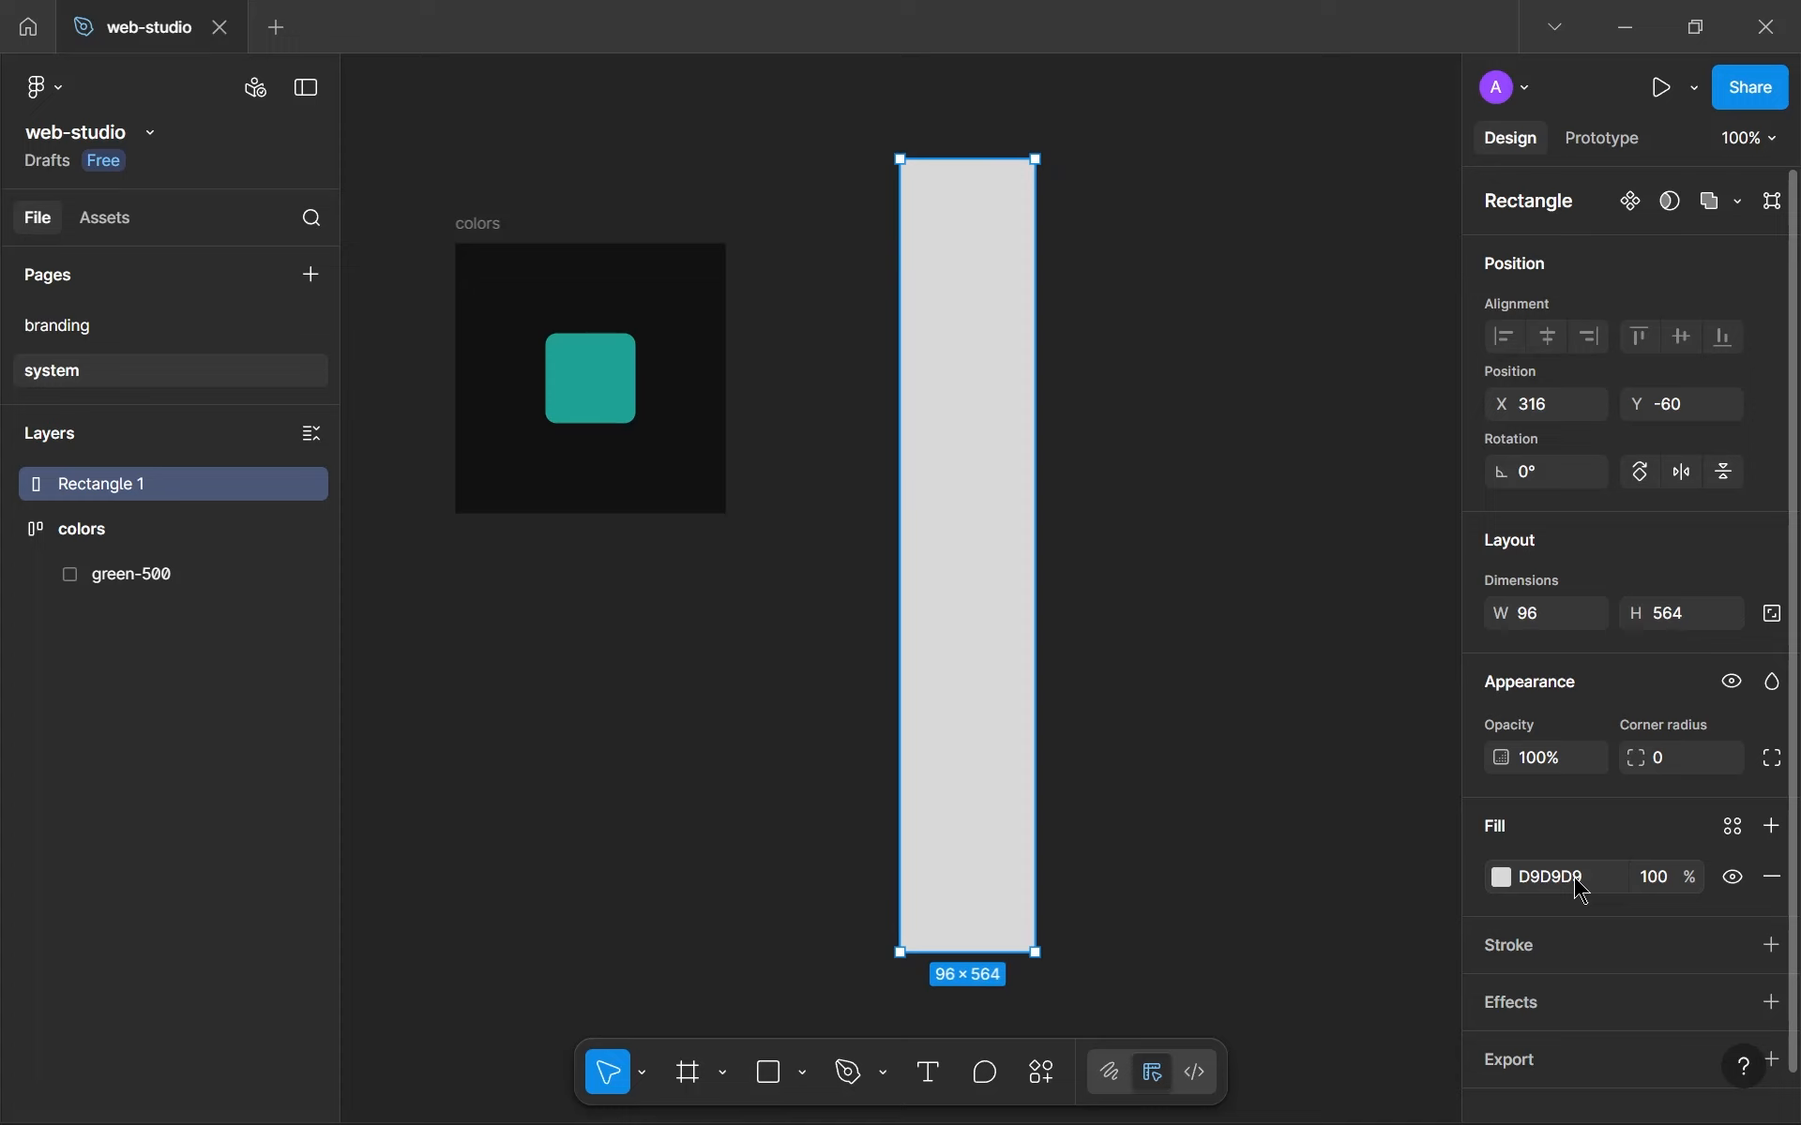
# Change the tall rectangle's fill to a linear gradient and set its 0% stop to white FFFFFF.
pyautogui.click(1500, 877)
pyautogui.click(1191, 498)
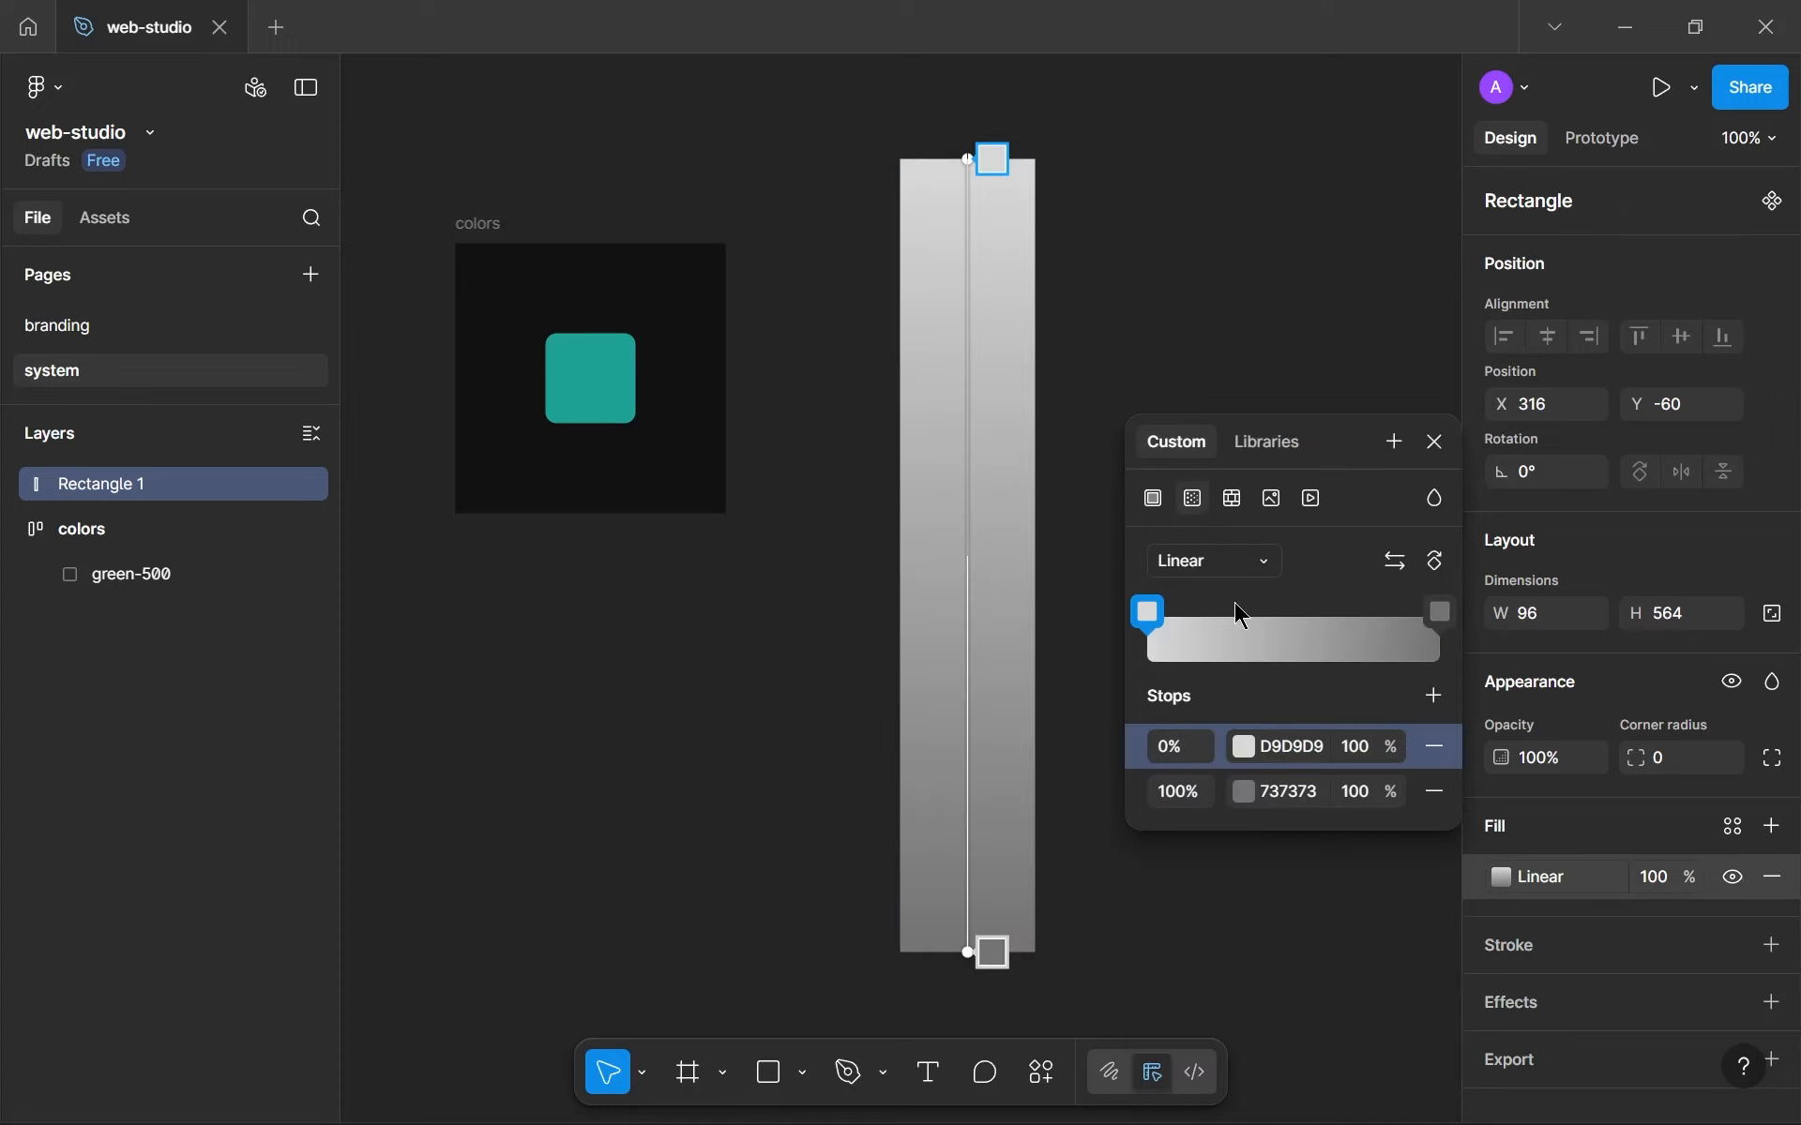
pyautogui.click(1239, 752)
pyautogui.moveTo(997, 651); pyautogui.dragTo(788, 439)
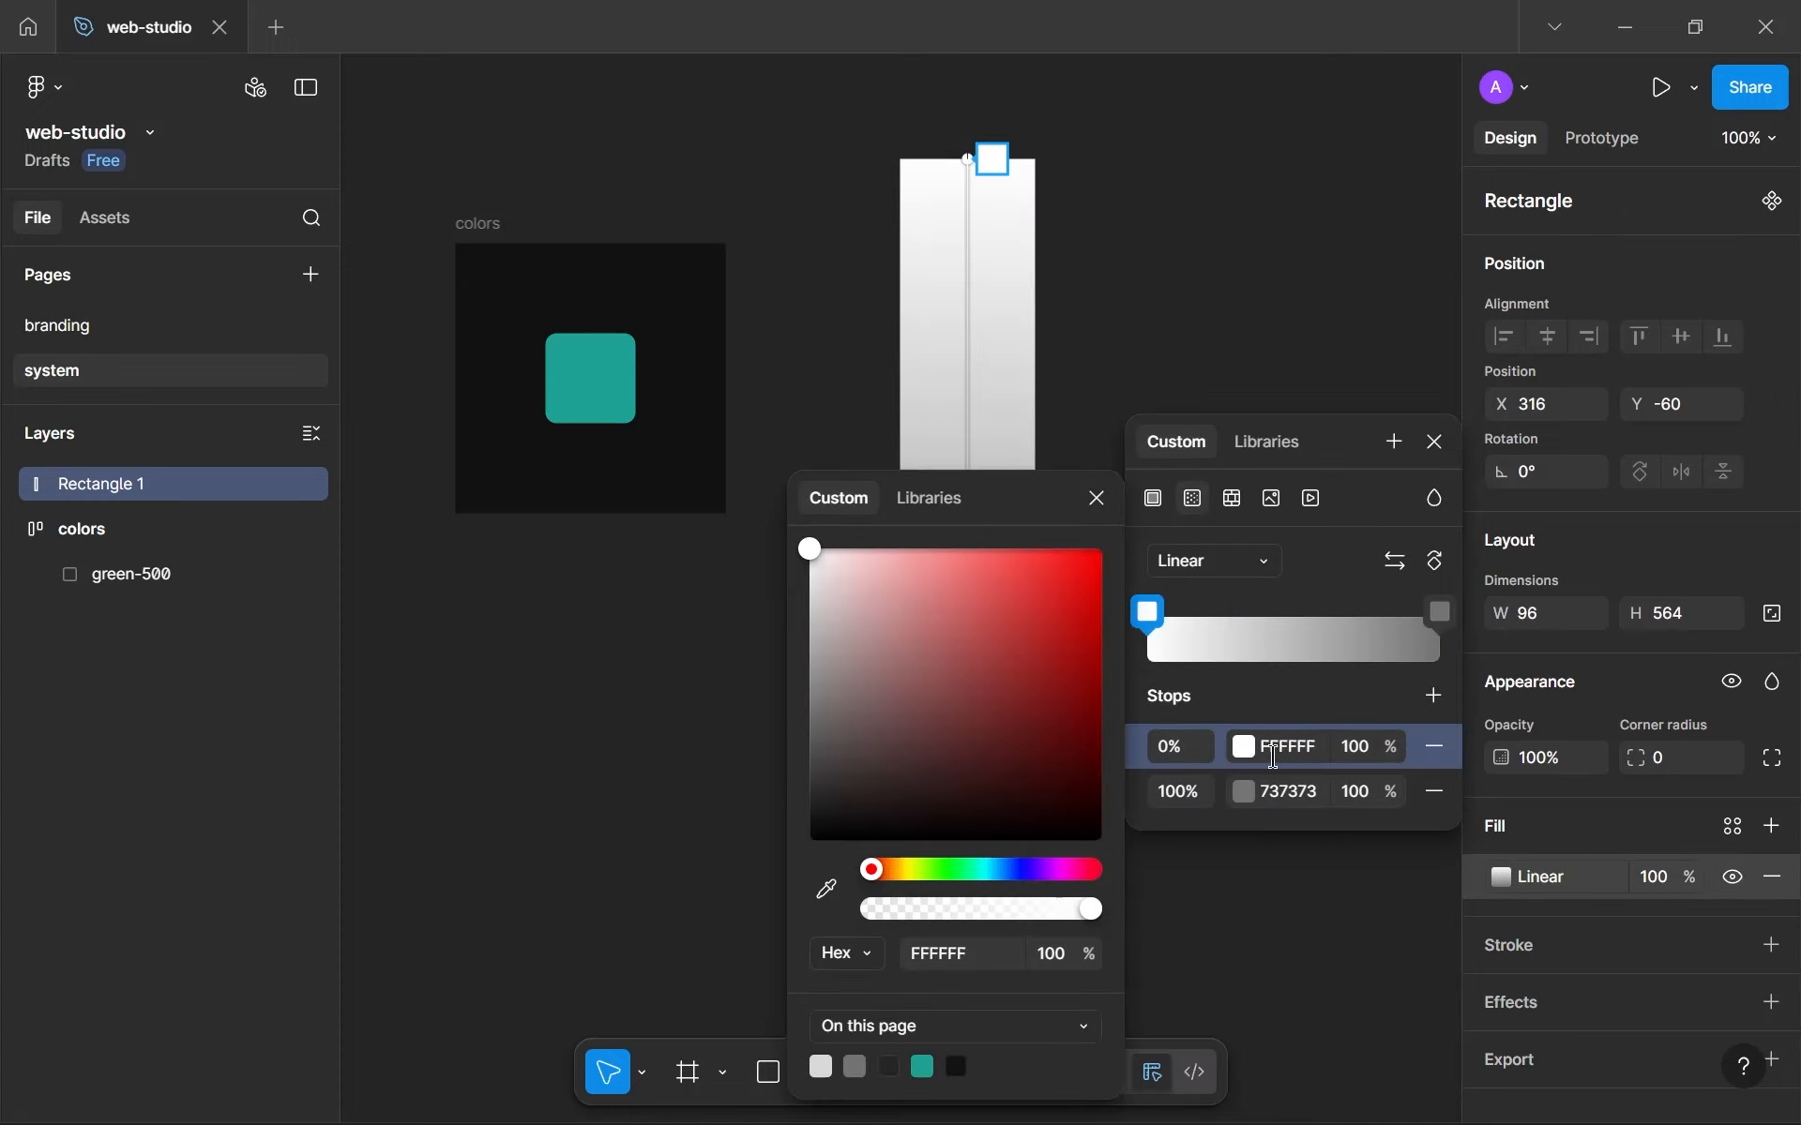
# Set the tall rectangle's 100% gradient stop to black 000000 and close the fill settings.
pyautogui.click(1279, 804)
pyautogui.write('0')
pyautogui.press('Return')
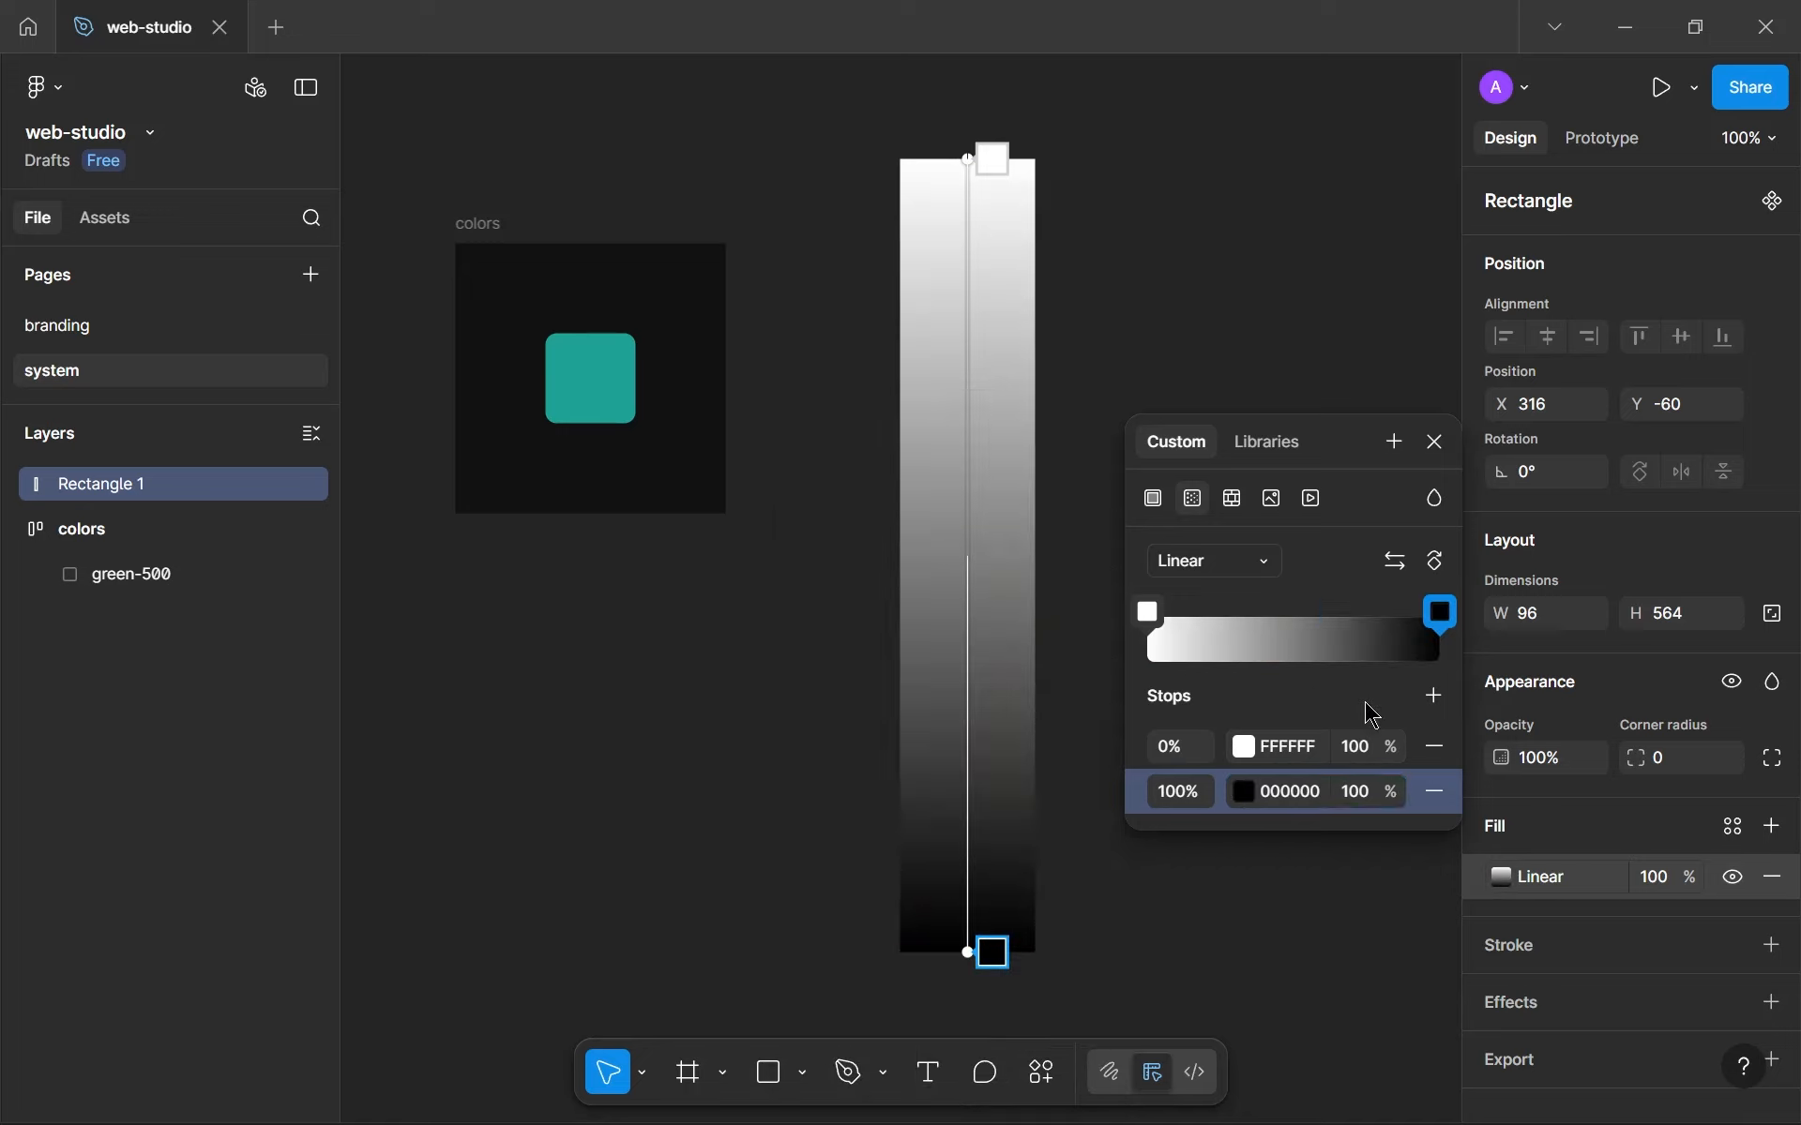
pyautogui.click(1065, 228)
pyautogui.moveTo(893, 138); pyautogui.dragTo(1069, 149)
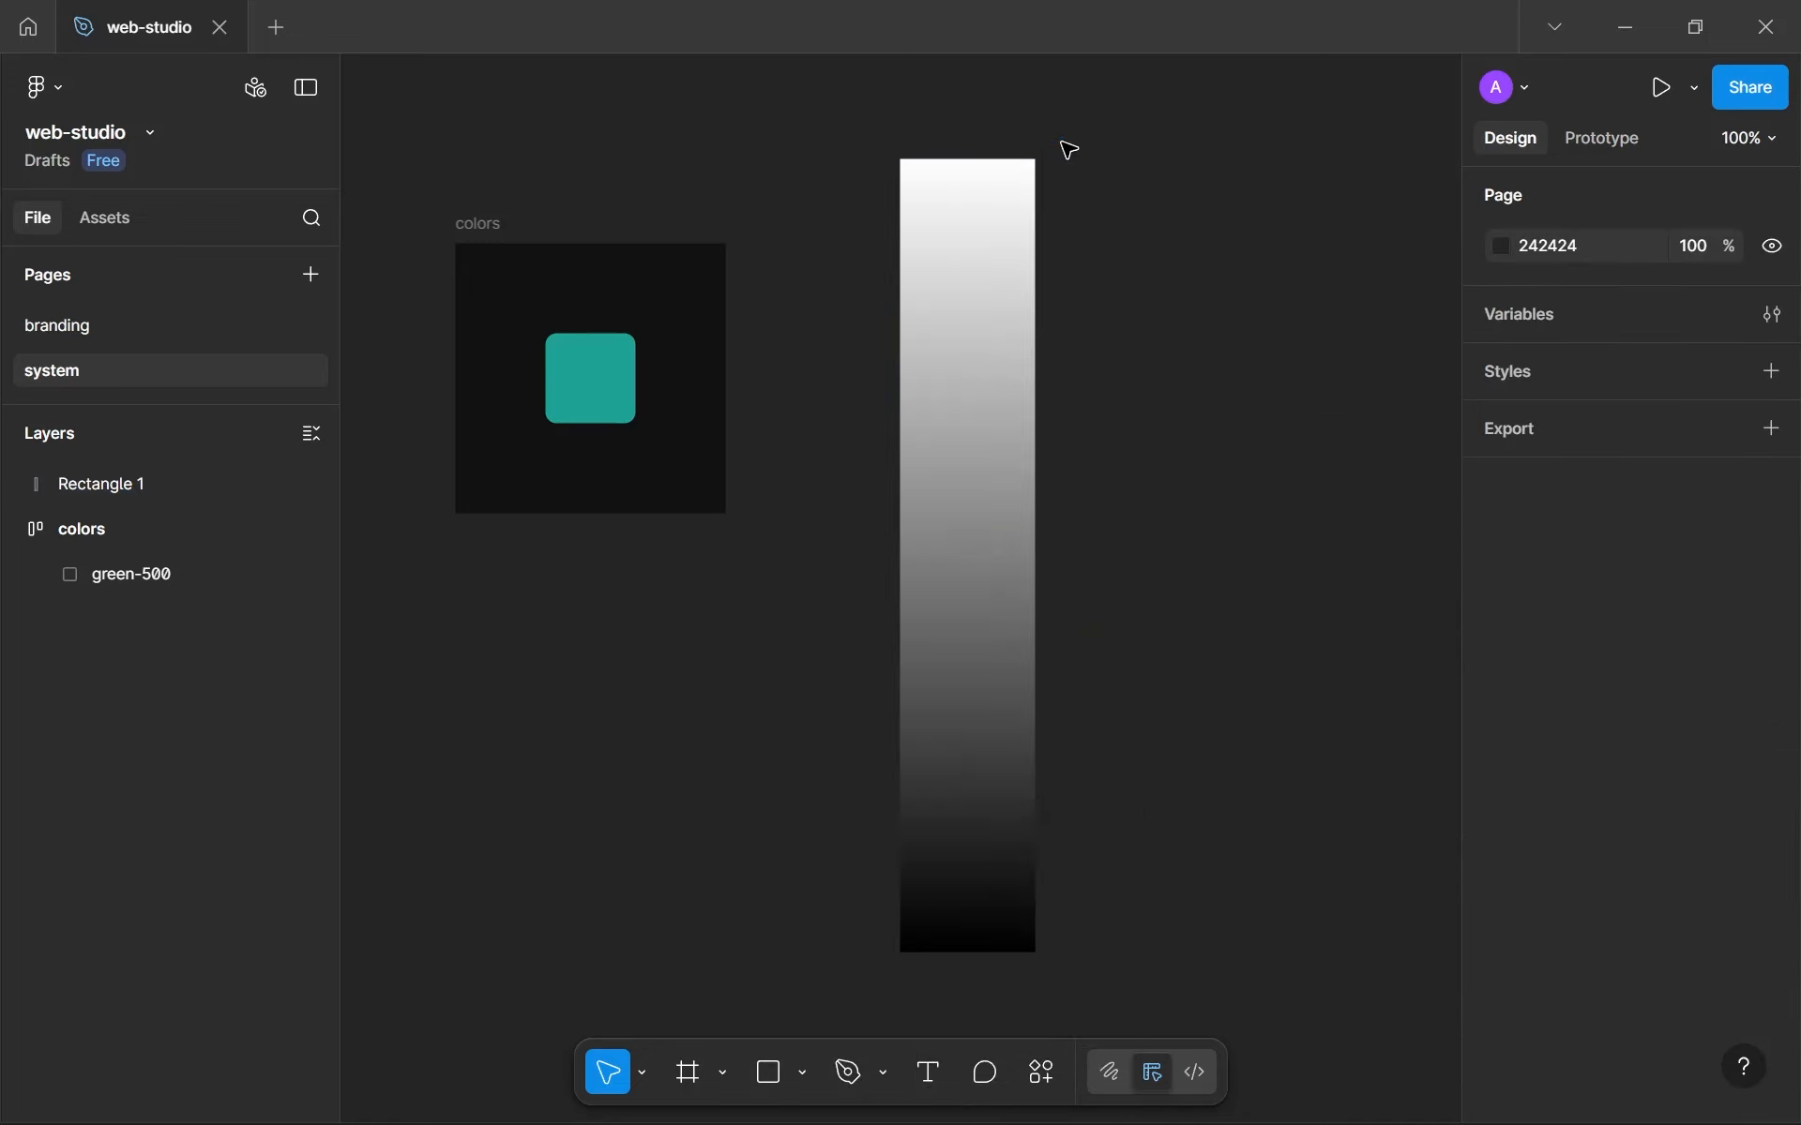
pyautogui.scroll(-5, 1106, 487)
pyautogui.hscroll(-2, 1205, 588)
pyautogui.moveTo(1161, 775); pyautogui.dragTo(724, 743)
pyautogui.scroll(6, 1201, 510)
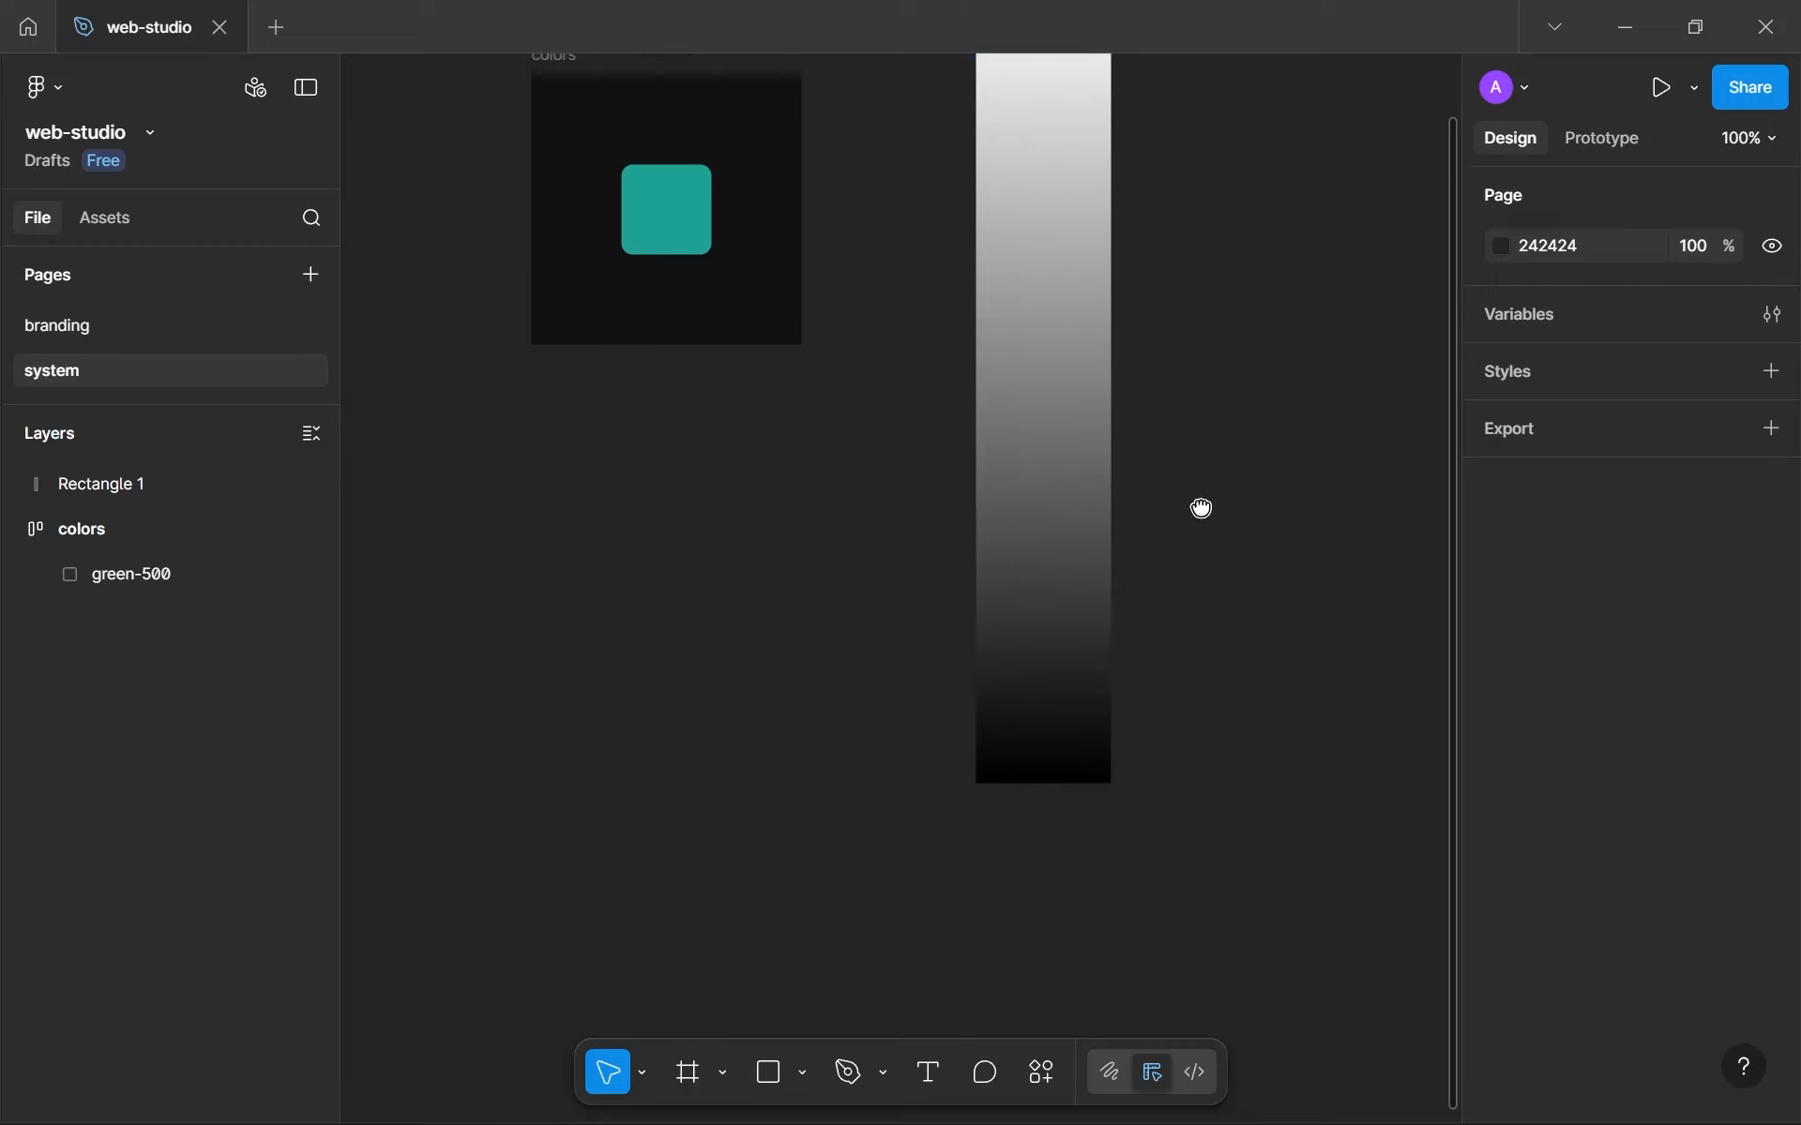
pyautogui.hscroll(4, 976, 819)
pyautogui.moveTo(1066, 654); pyautogui.dragTo(734, 633)
pyautogui.click(287, 727)
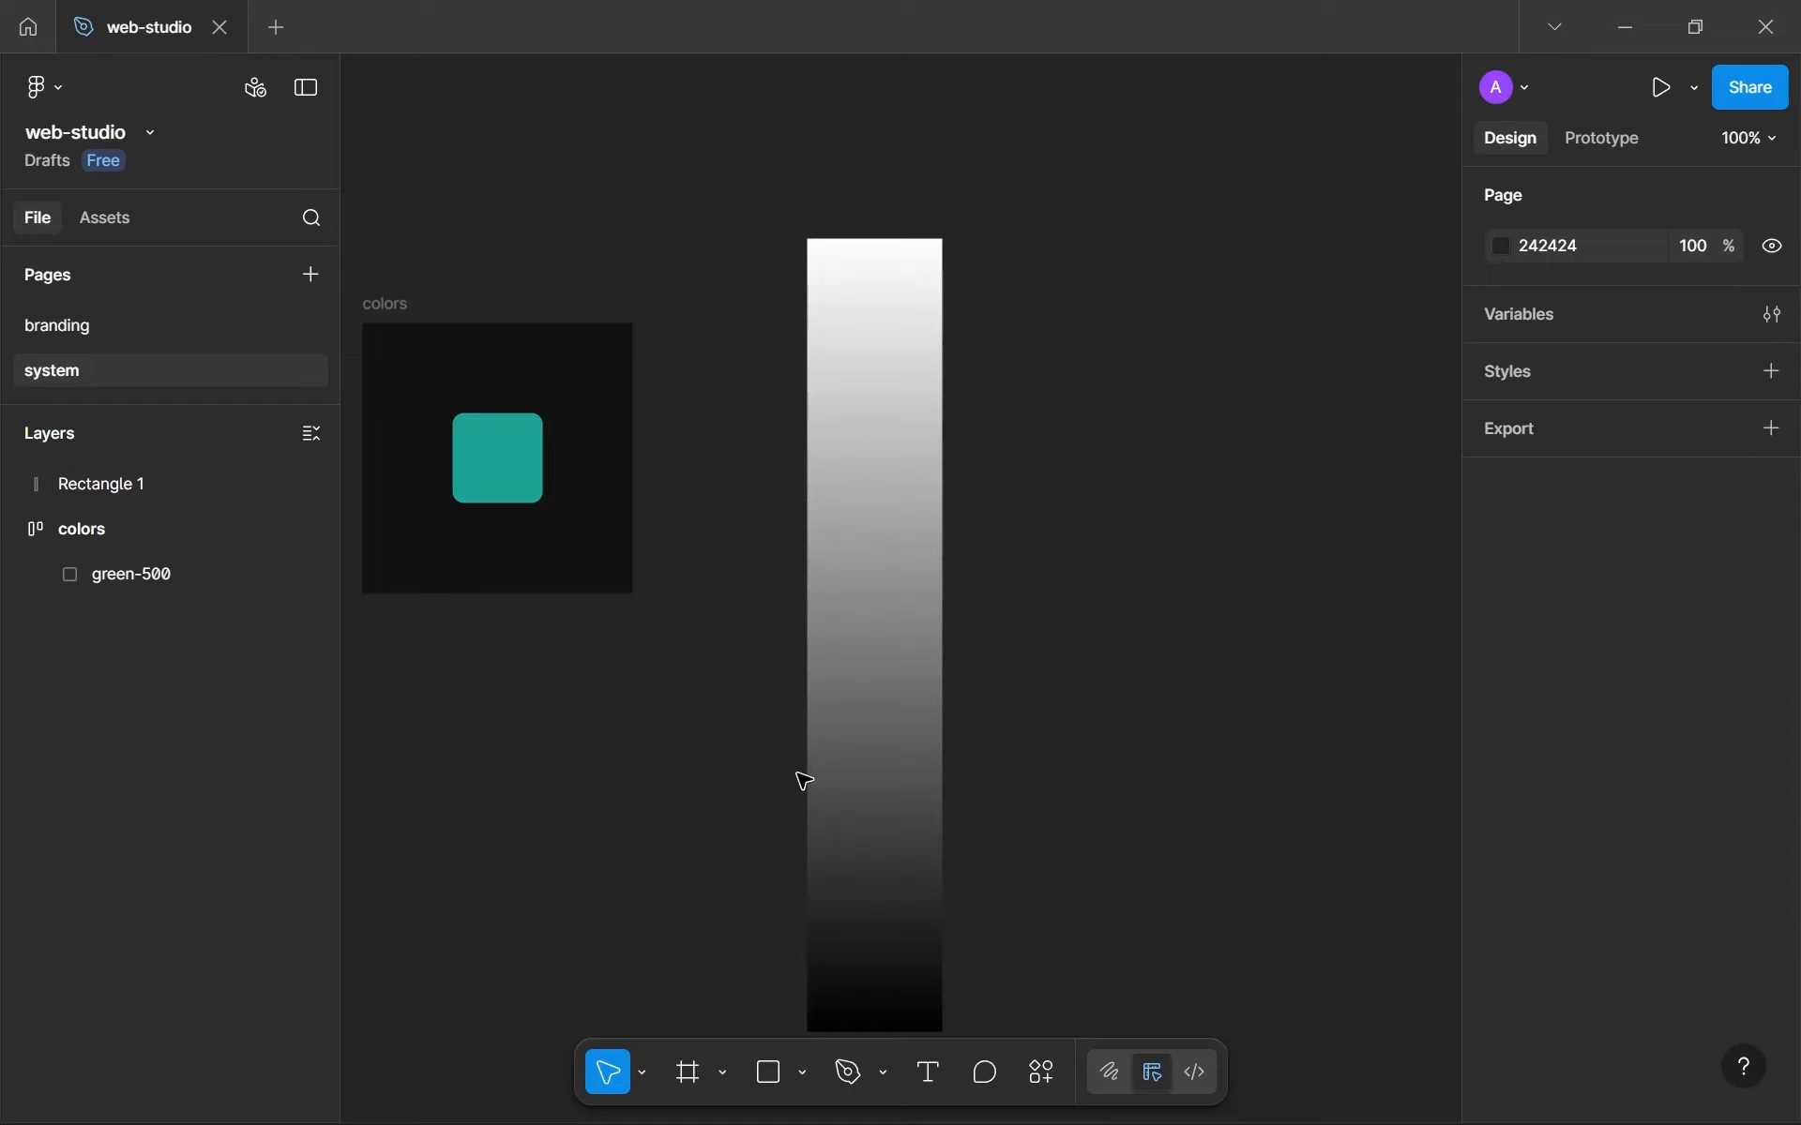
# Delete the tall gradient rectangle beside the colors frame.
pyautogui.click(835, 771)
pyautogui.press('Delete')
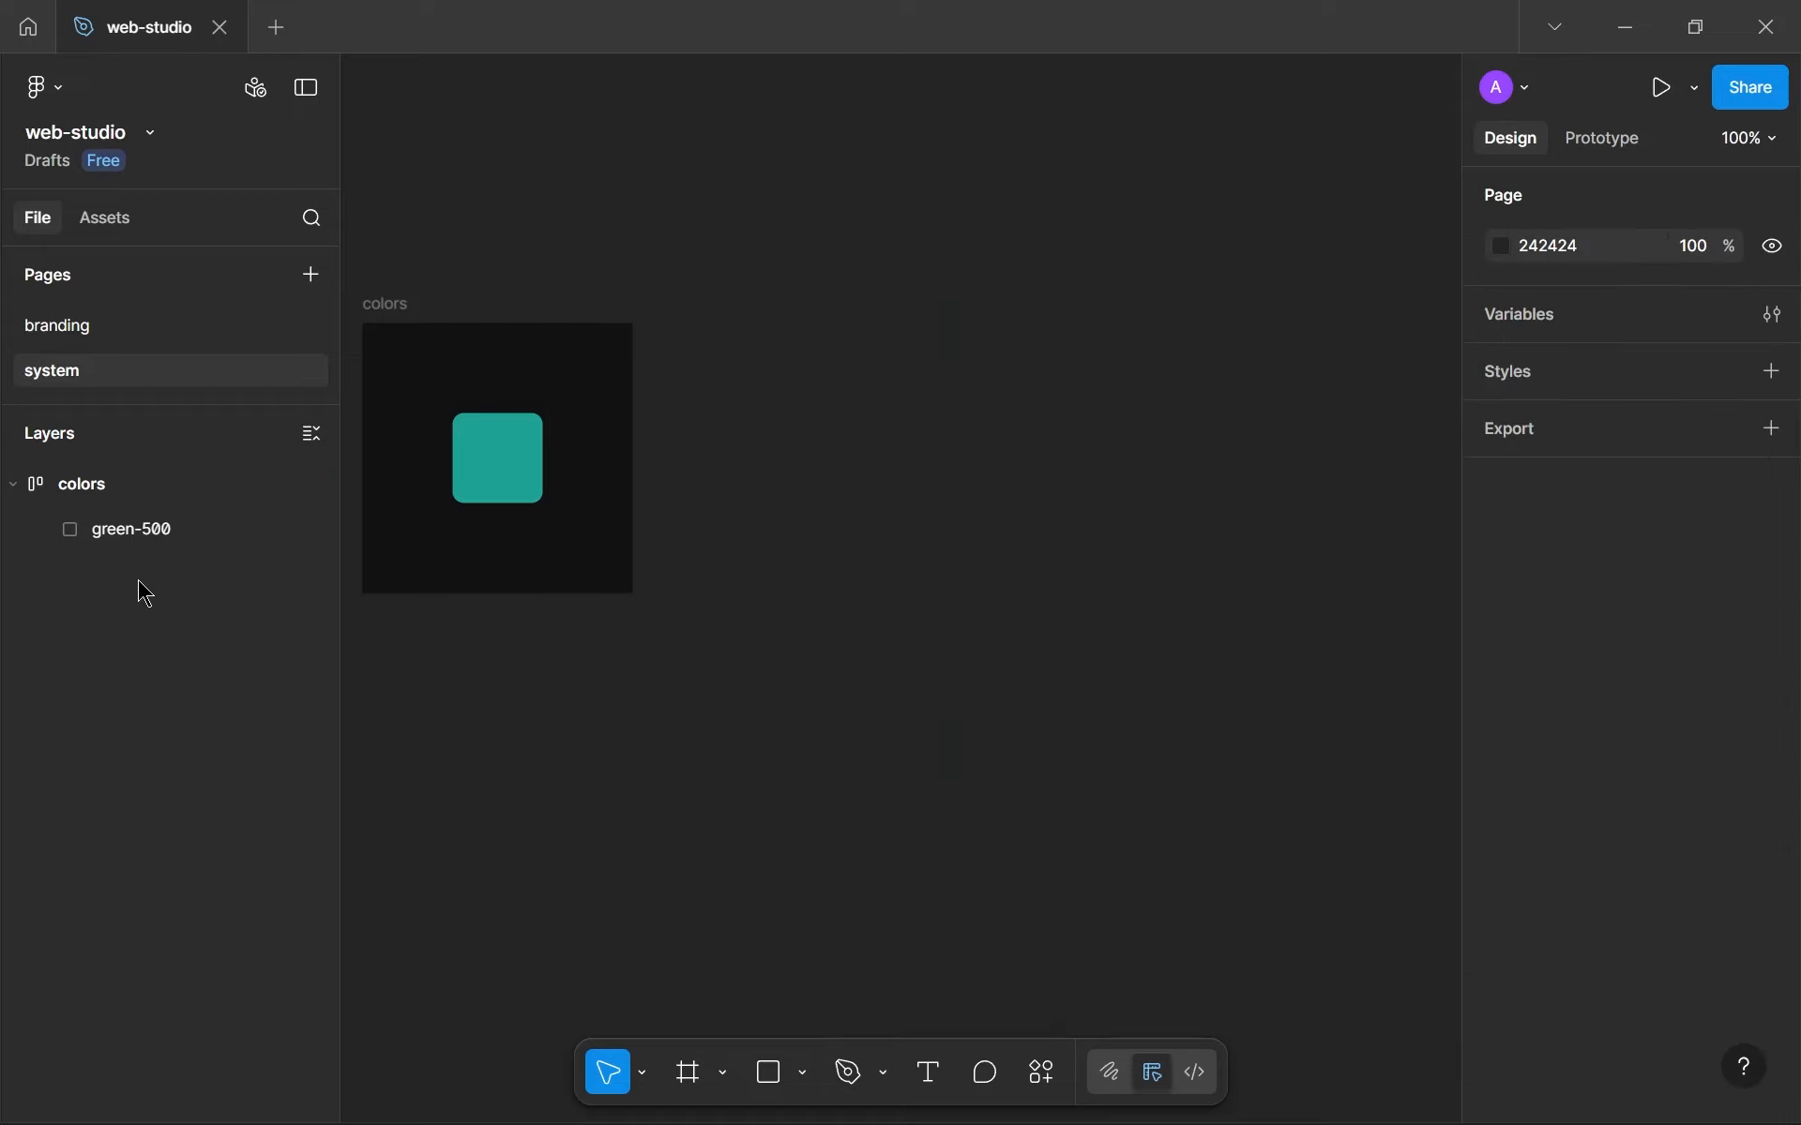
# Rename the teal square's layer as brand-green-500.
pyautogui.hotkey('shift', '1')
pyautogui.scroll(1, 753, 573)
pyautogui.moveTo(1069, 618); pyautogui.dragTo(1117, 672)
pyautogui.scroll(3, 1094, 739)
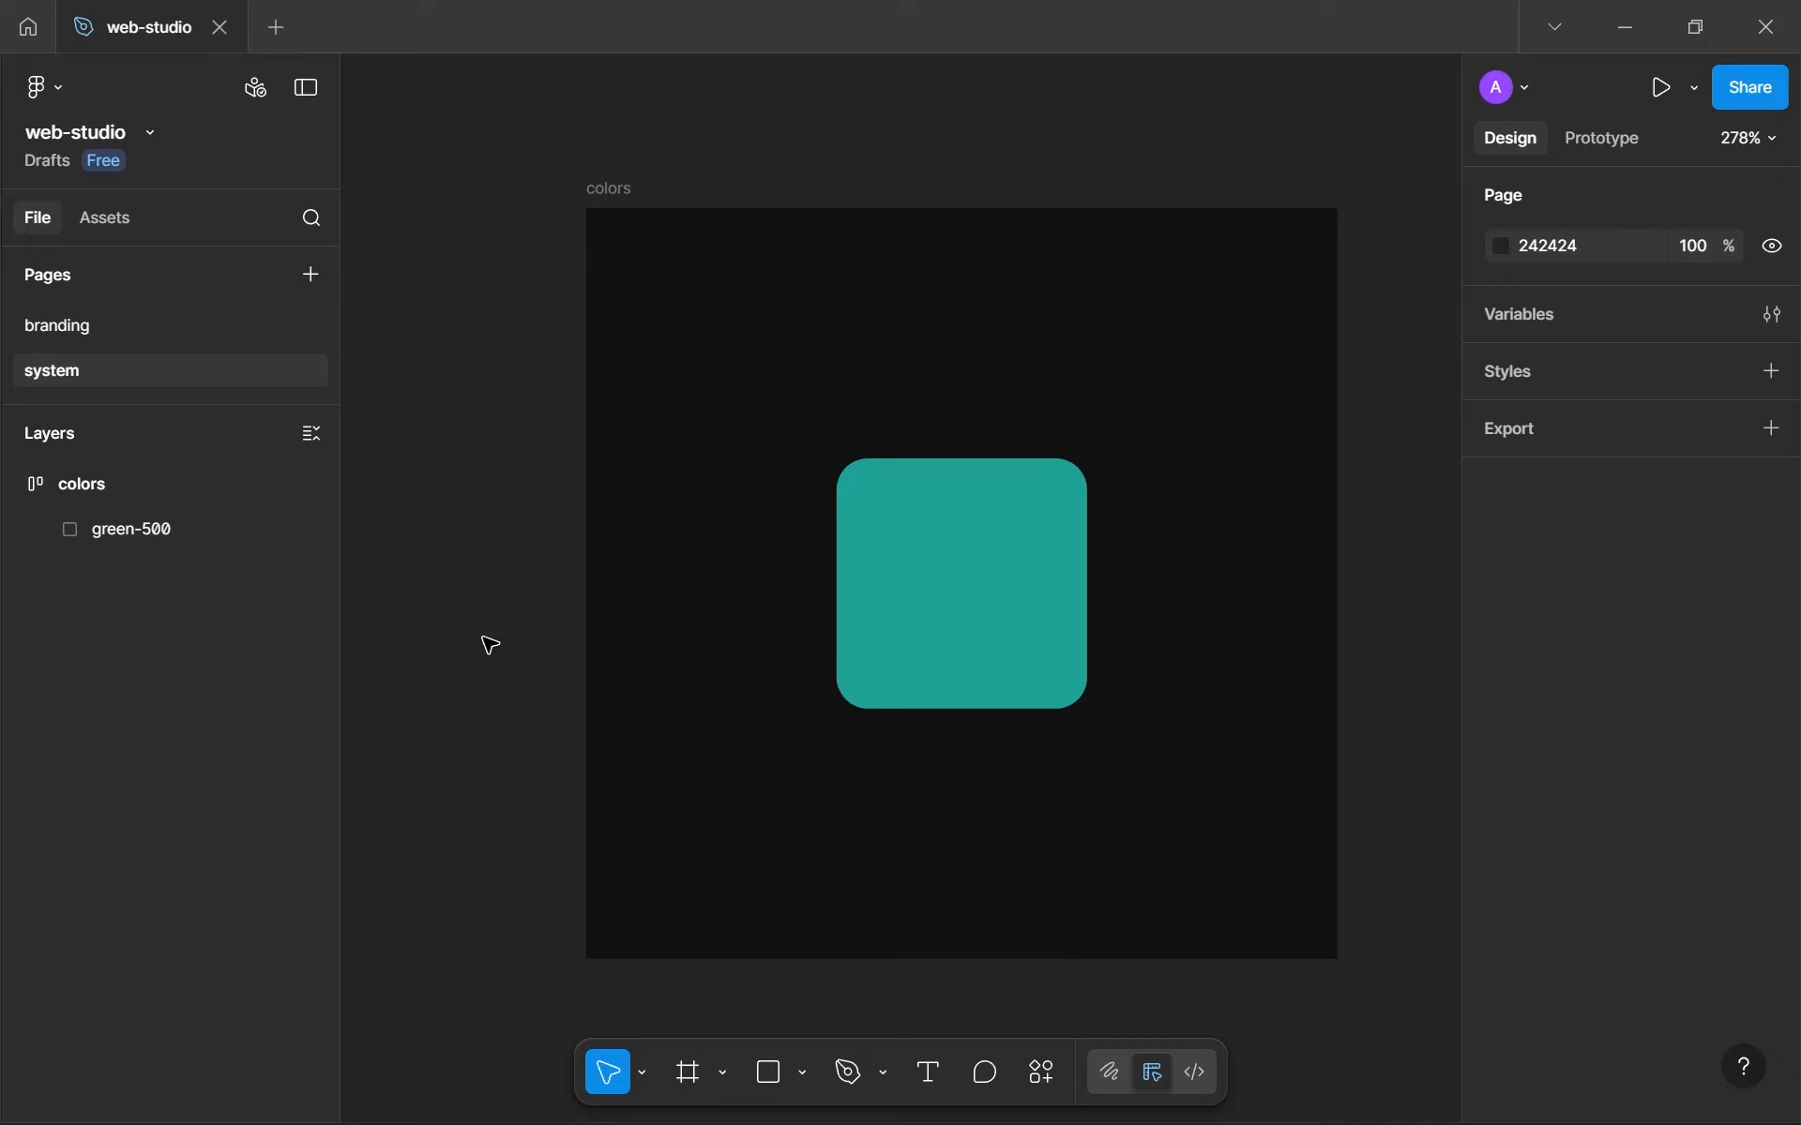
pyautogui.doubleClick(132, 531)
pyautogui.click(94, 530)
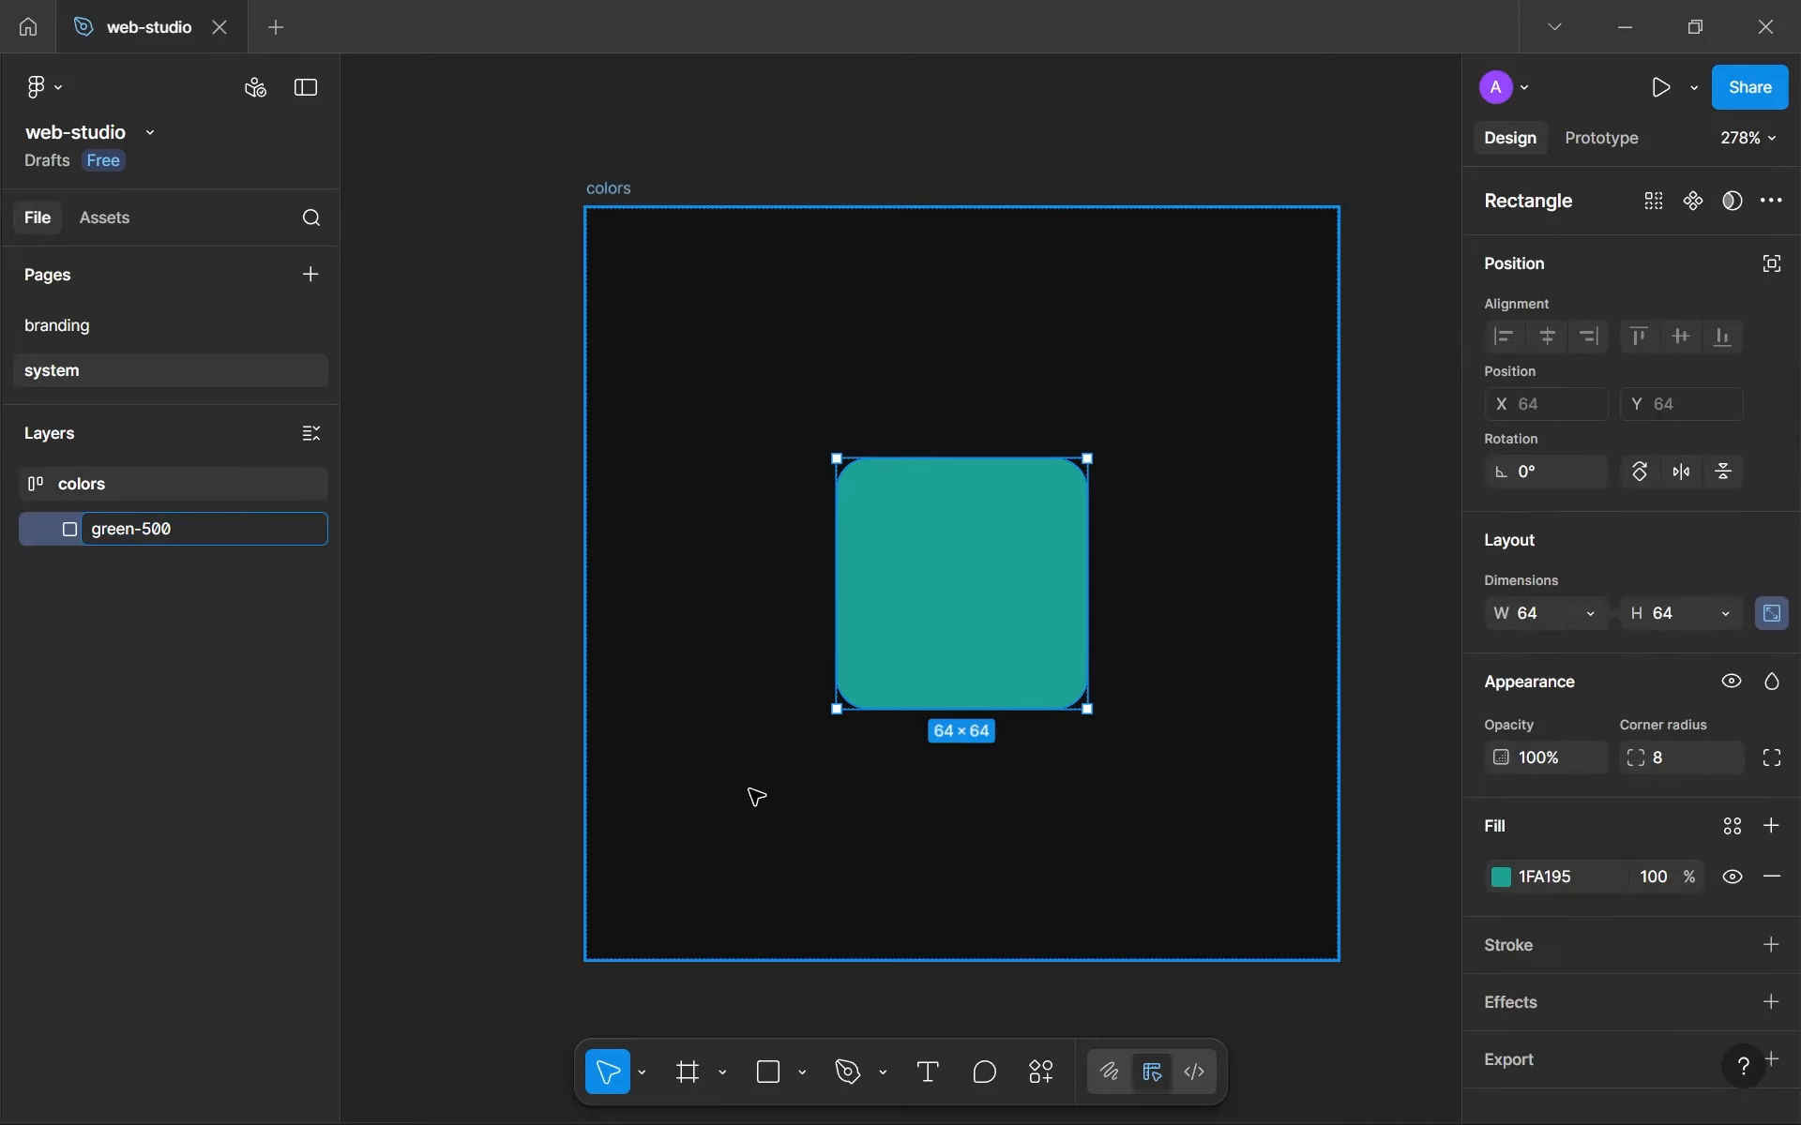
pyautogui.write('brand-')
pyautogui.press('Return')
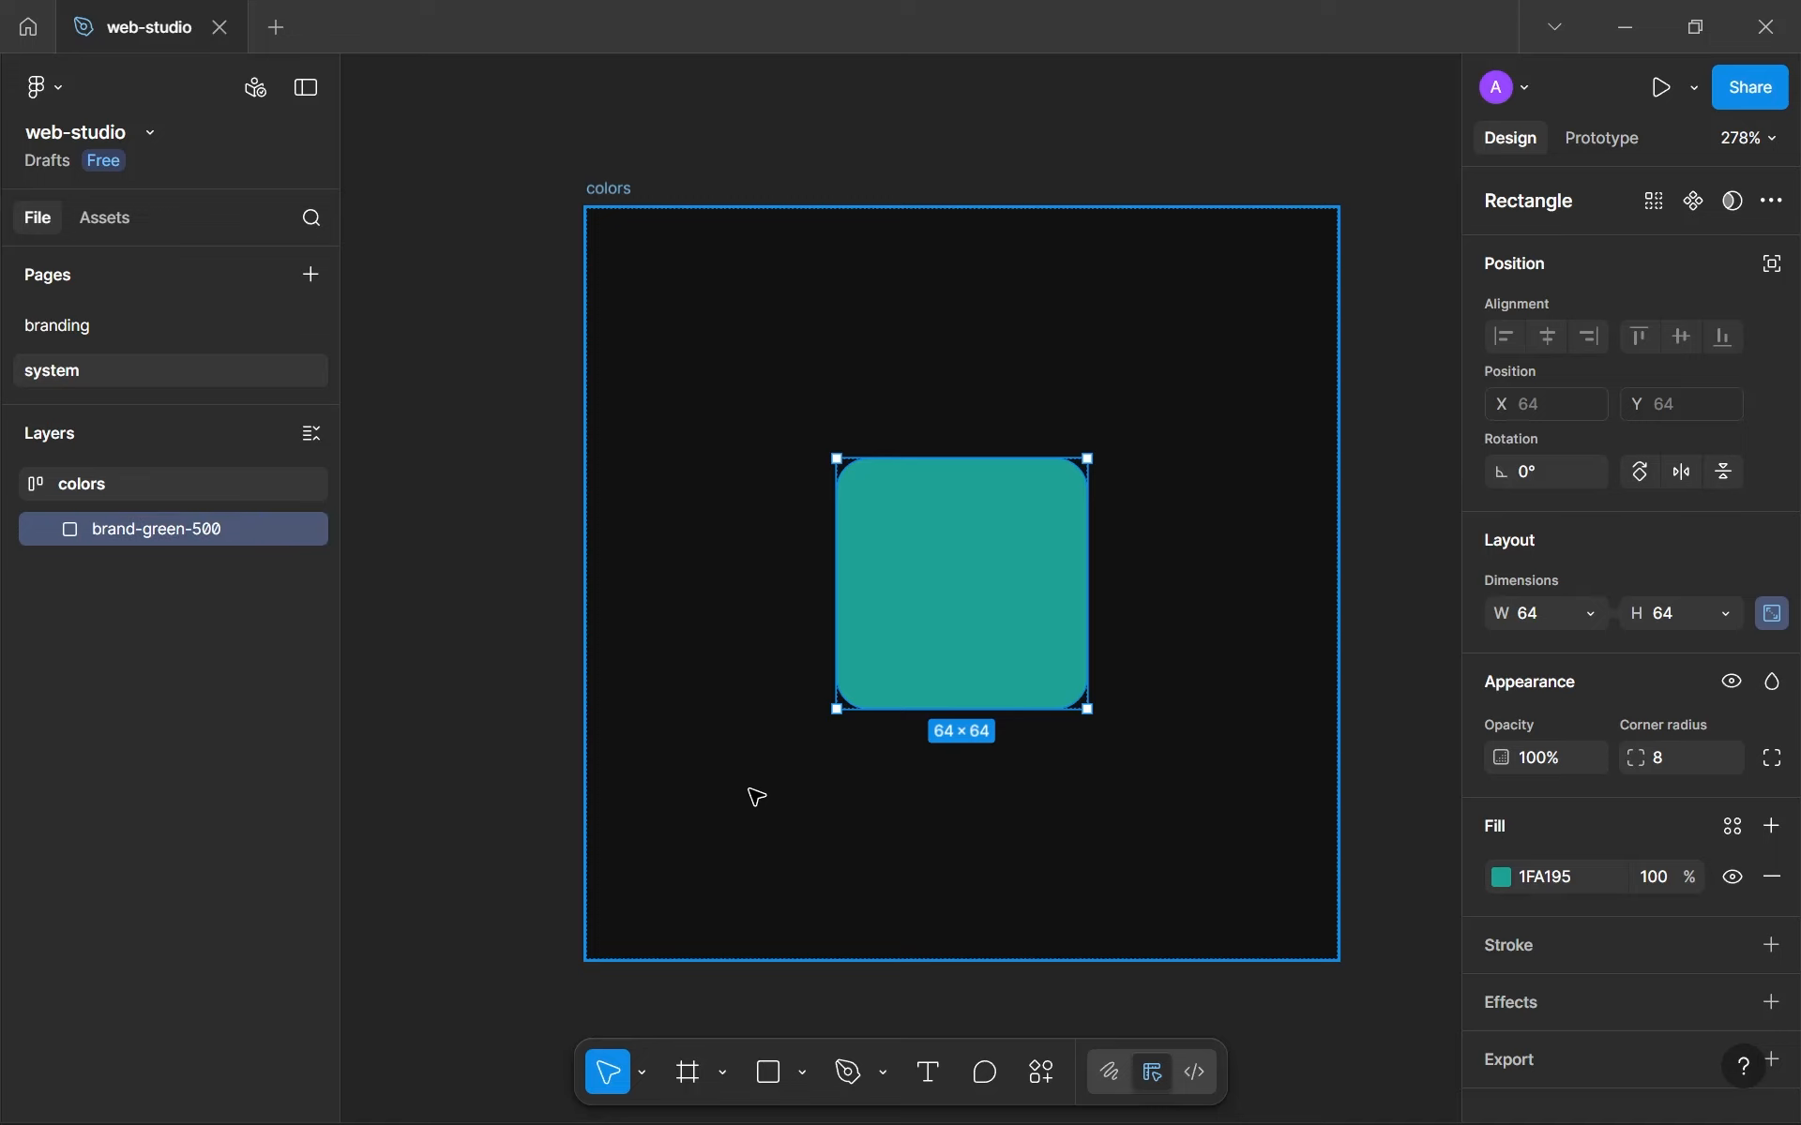
pyautogui.moveTo(1019, 538)
pyautogui.scroll(-1, 1051, 539)
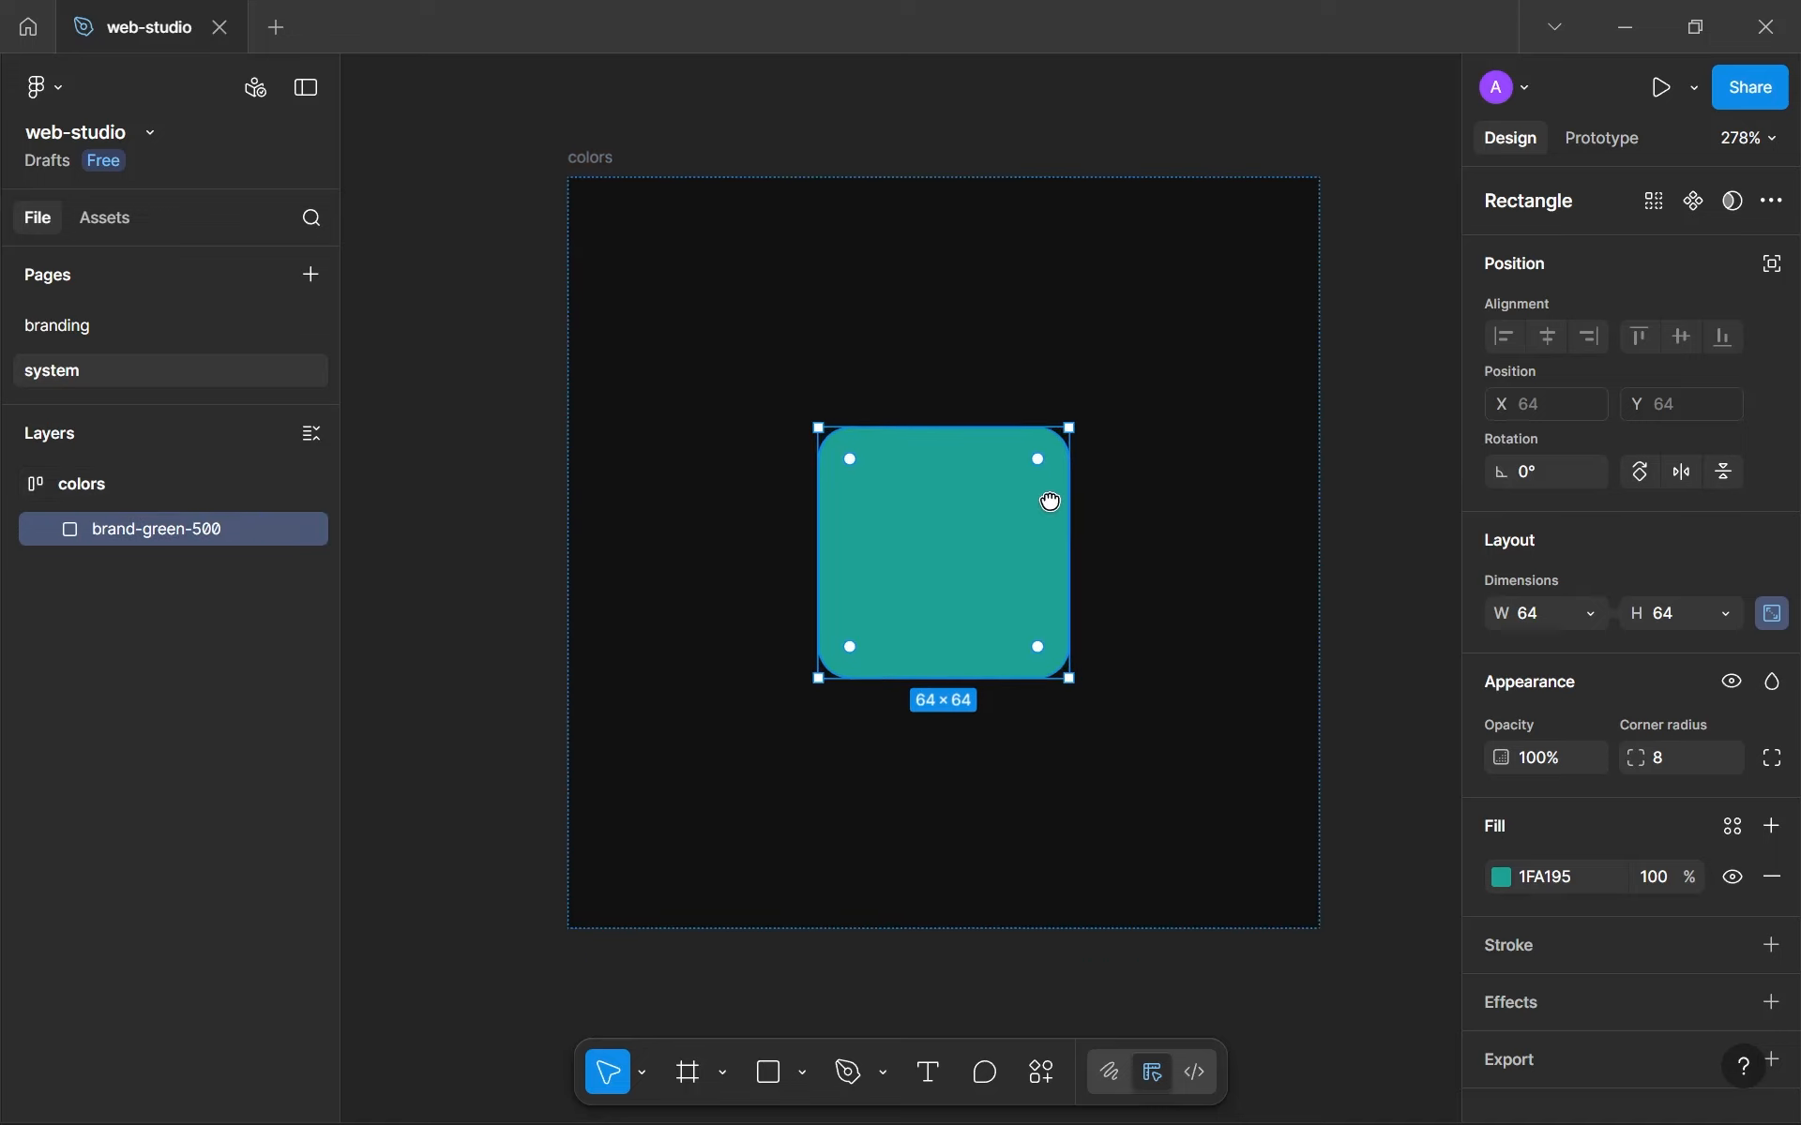
pyautogui.click(913, 772)
pyautogui.press('t')
pyautogui.click(989, 820)
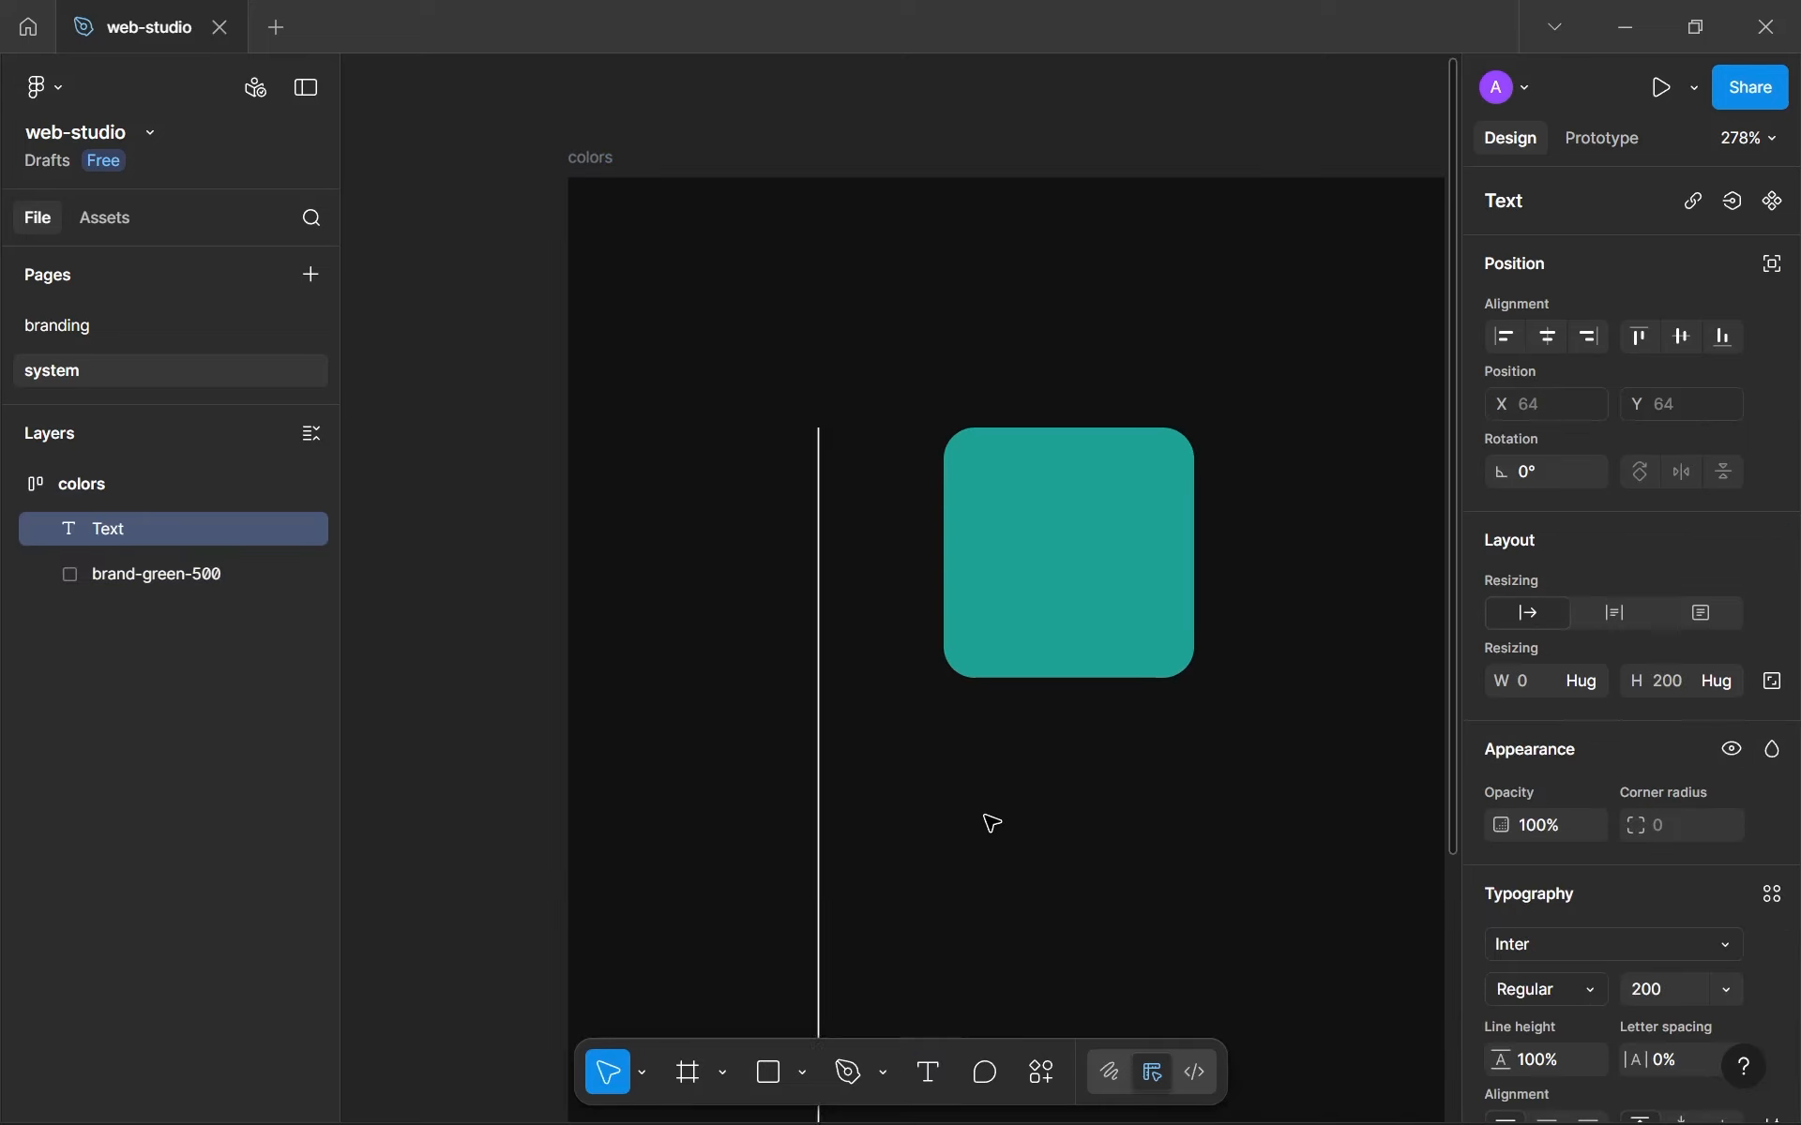
pyautogui.scroll(-1, 1088, 764)
pyautogui.press('Escape')
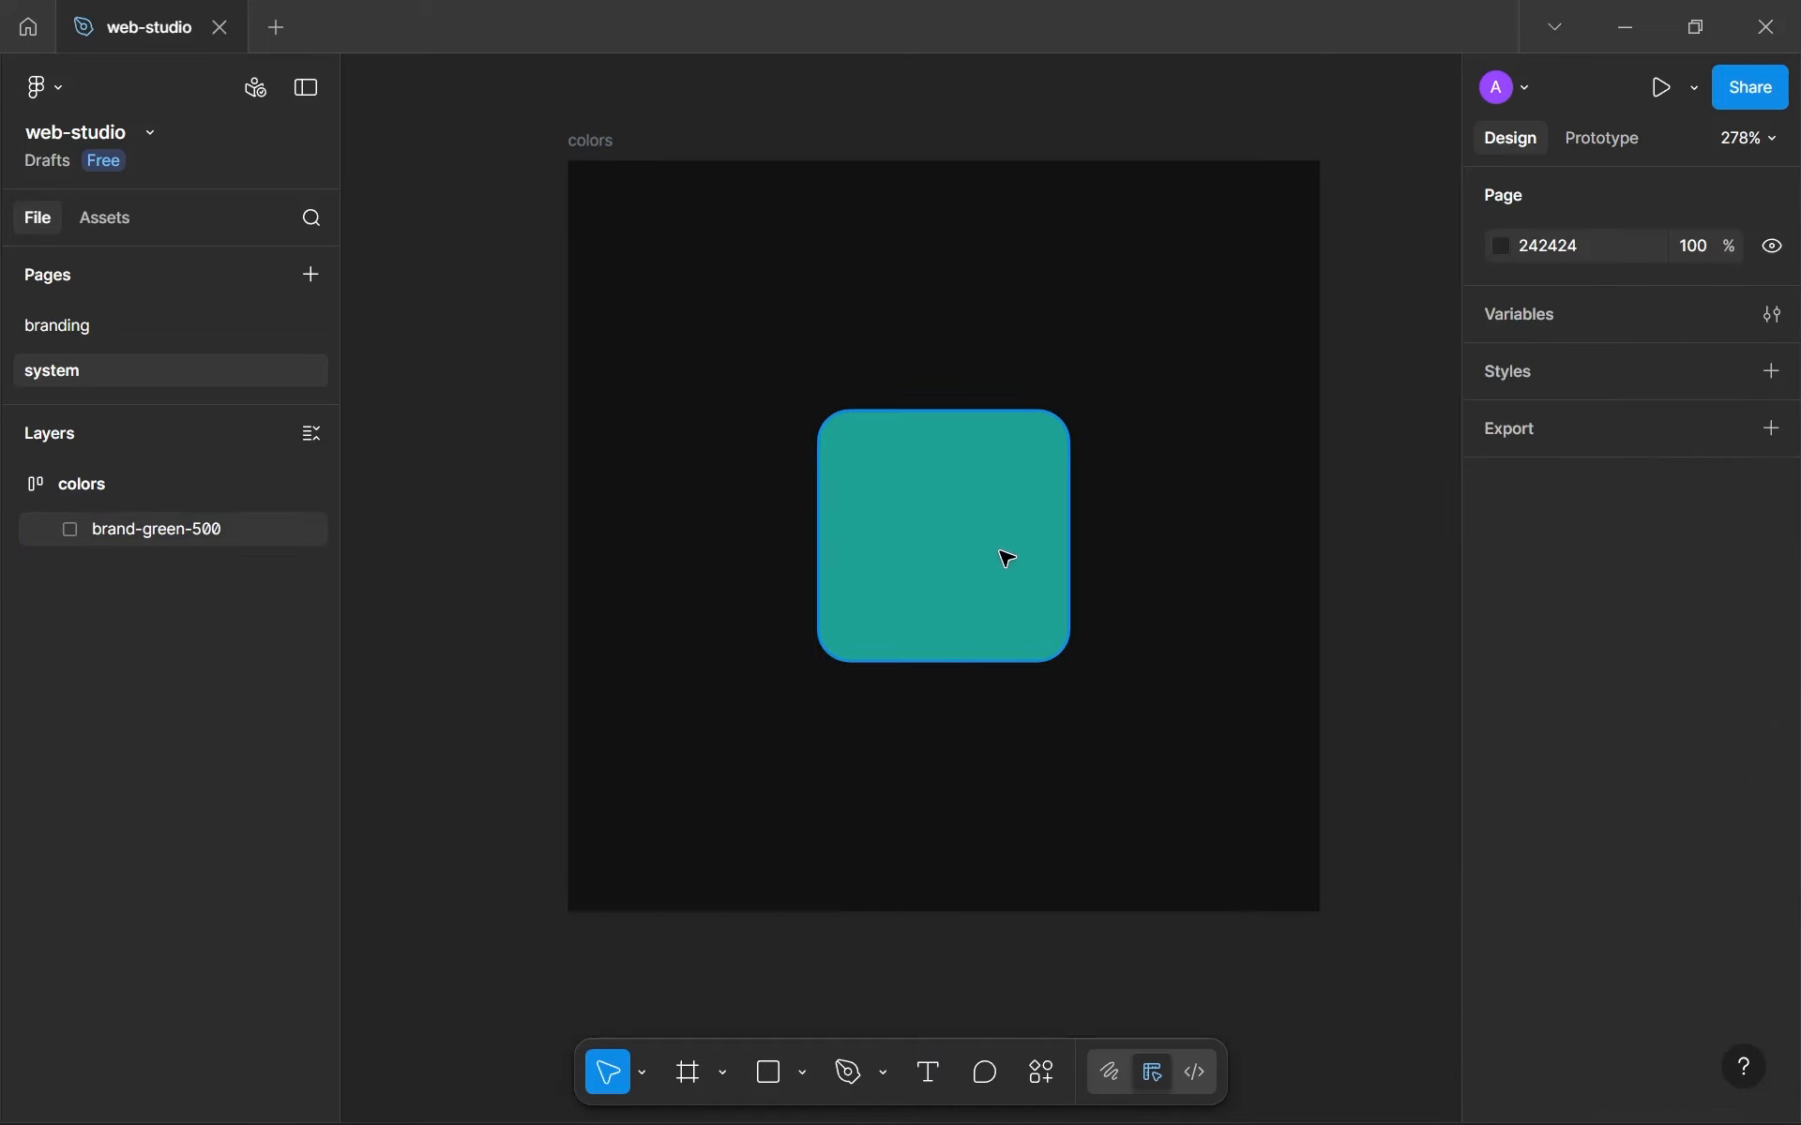
# Add a text layer reading #1FA195 inside the colors frame, beside the teal square.
pyautogui.click(1001, 558)
pyautogui.click(995, 860)
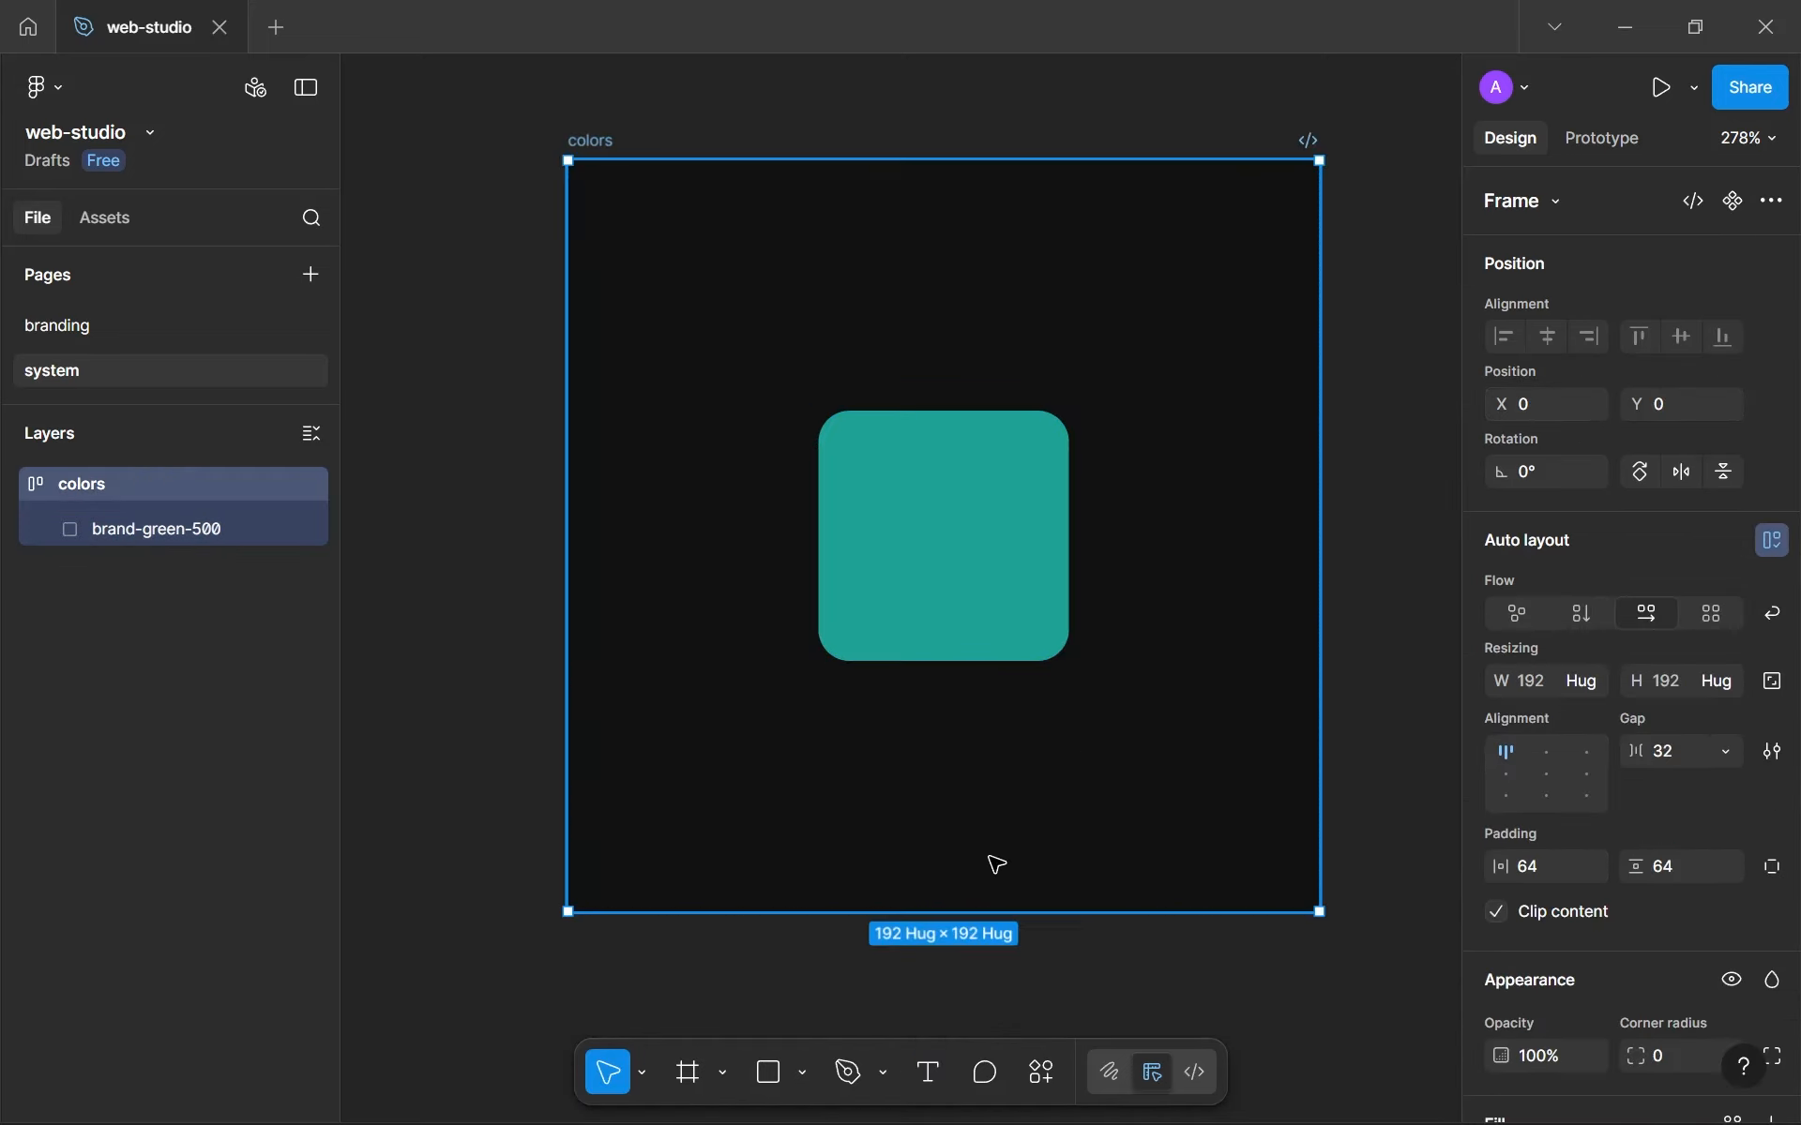
pyautogui.press('t')
pyautogui.click(775, 784)
pyautogui.write('1FA396')
pyautogui.hotkey('ctrl', 'z')
pyautogui.write('#')
pyautogui.write('1FA195')
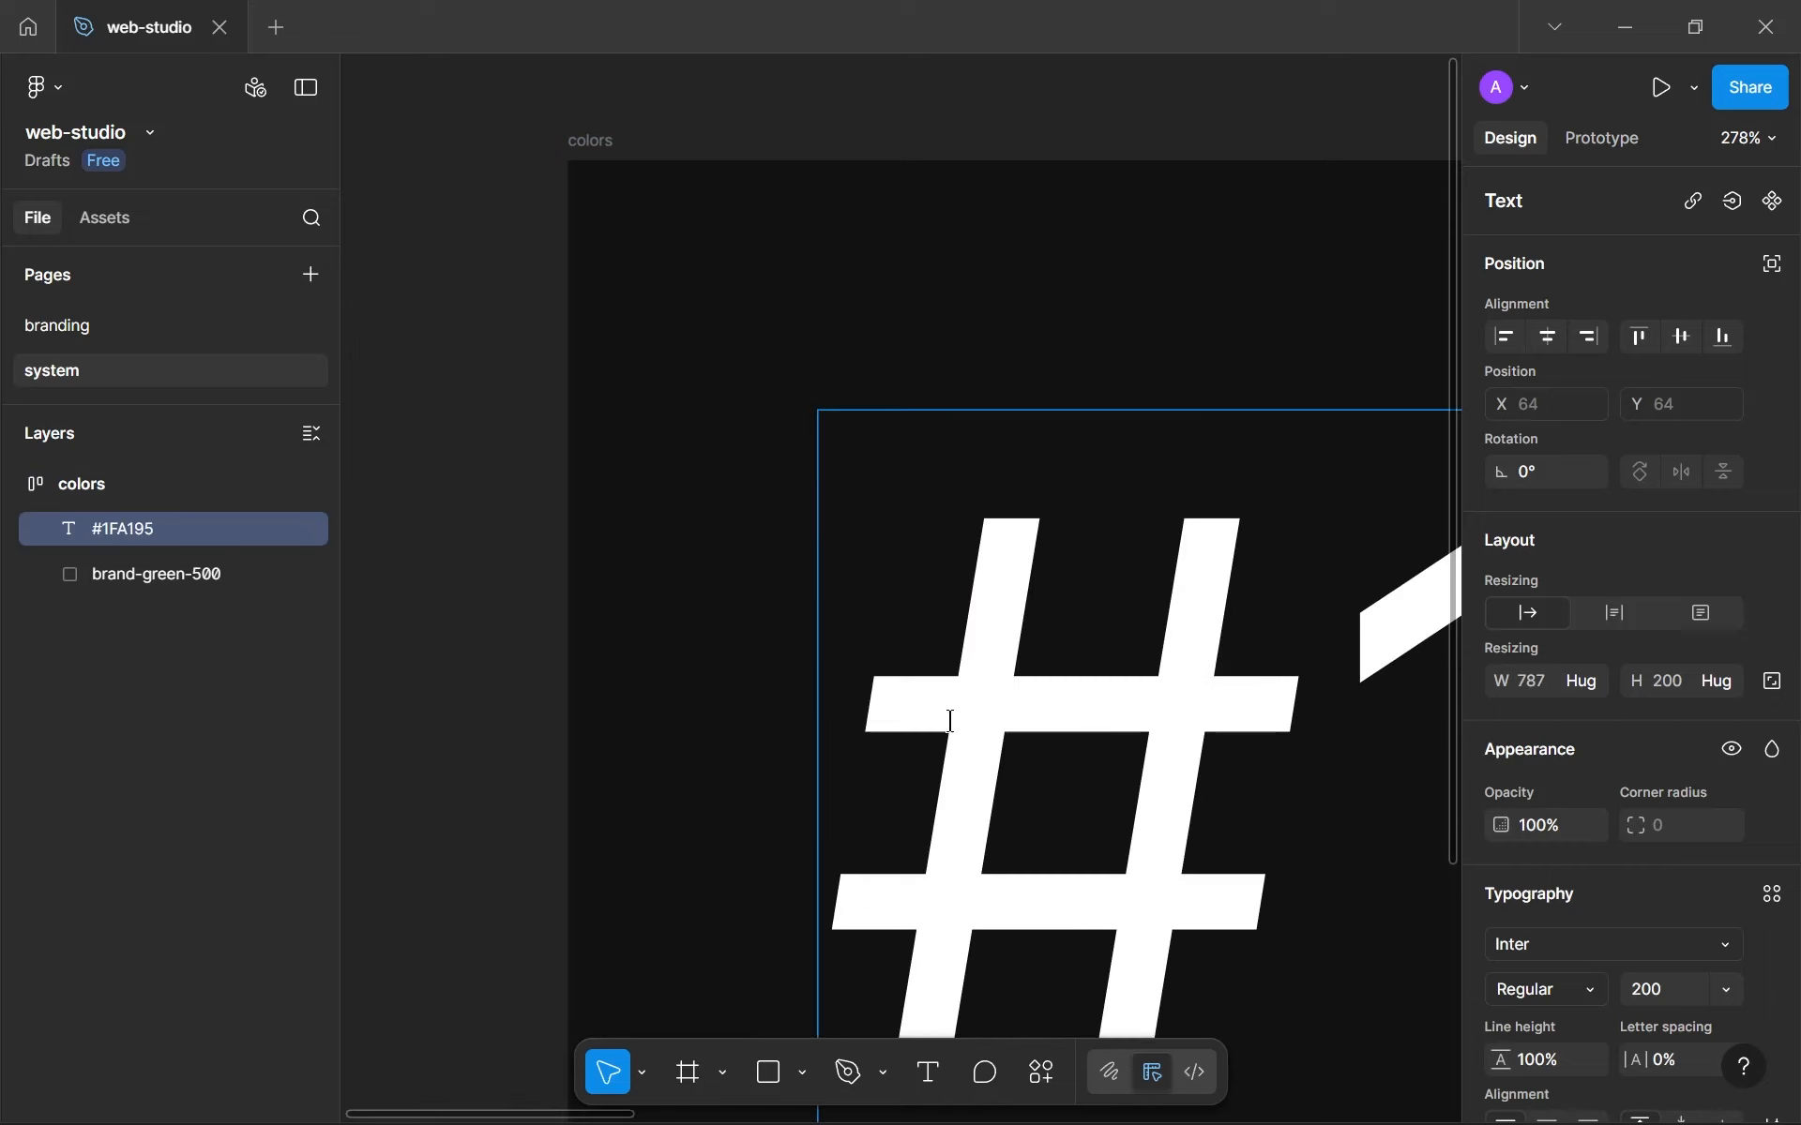
# Retype the letters of the hex label in lowercase as #1fa195.
pyautogui.hotkey('shift', '0')
pyautogui.scroll(2, 686, 670)
pyautogui.scroll(-3, 686, 669)
pyautogui.press('Left')
pyautogui.press('Left')
pyautogui.press('Left')
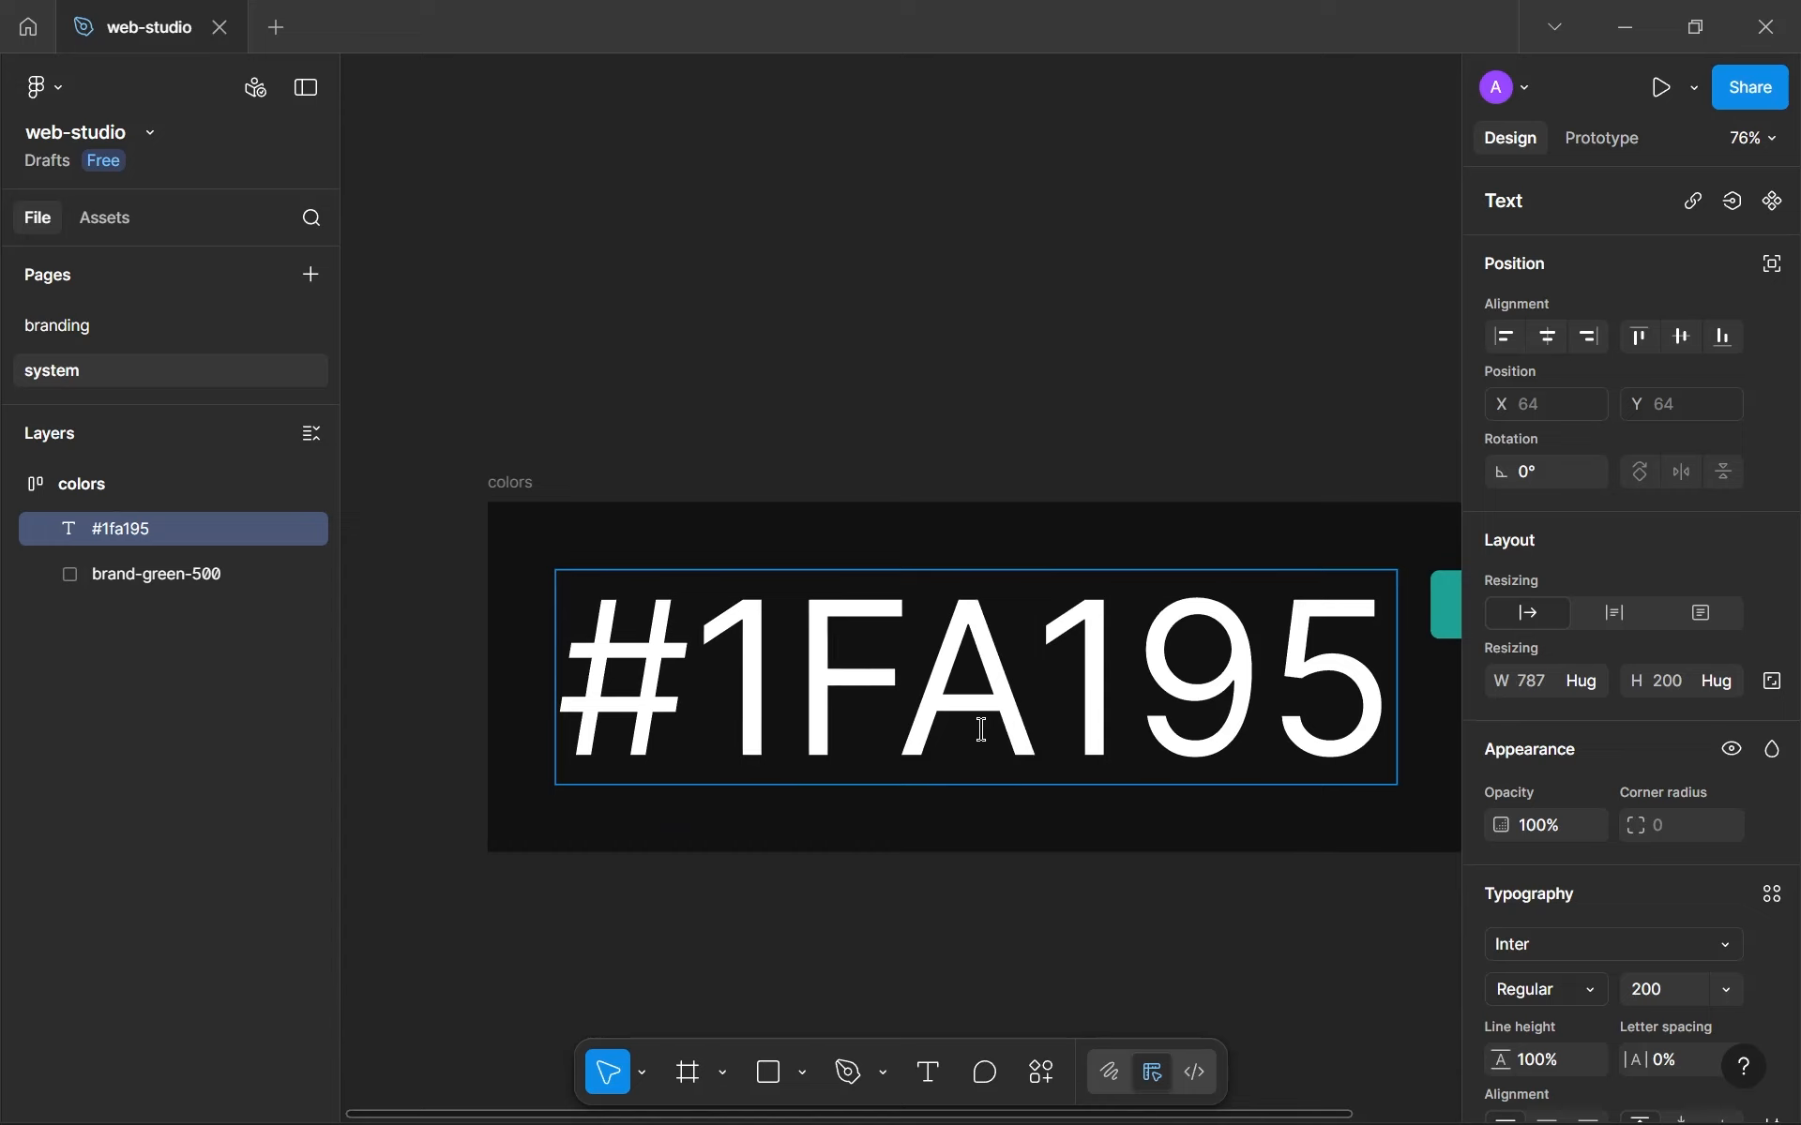
pyautogui.write('a')
pyautogui.press('Escape')
# Set the hex label's letter case to lowercase in its advanced type settings.
pyautogui.scroll(-4, 1516, 966)
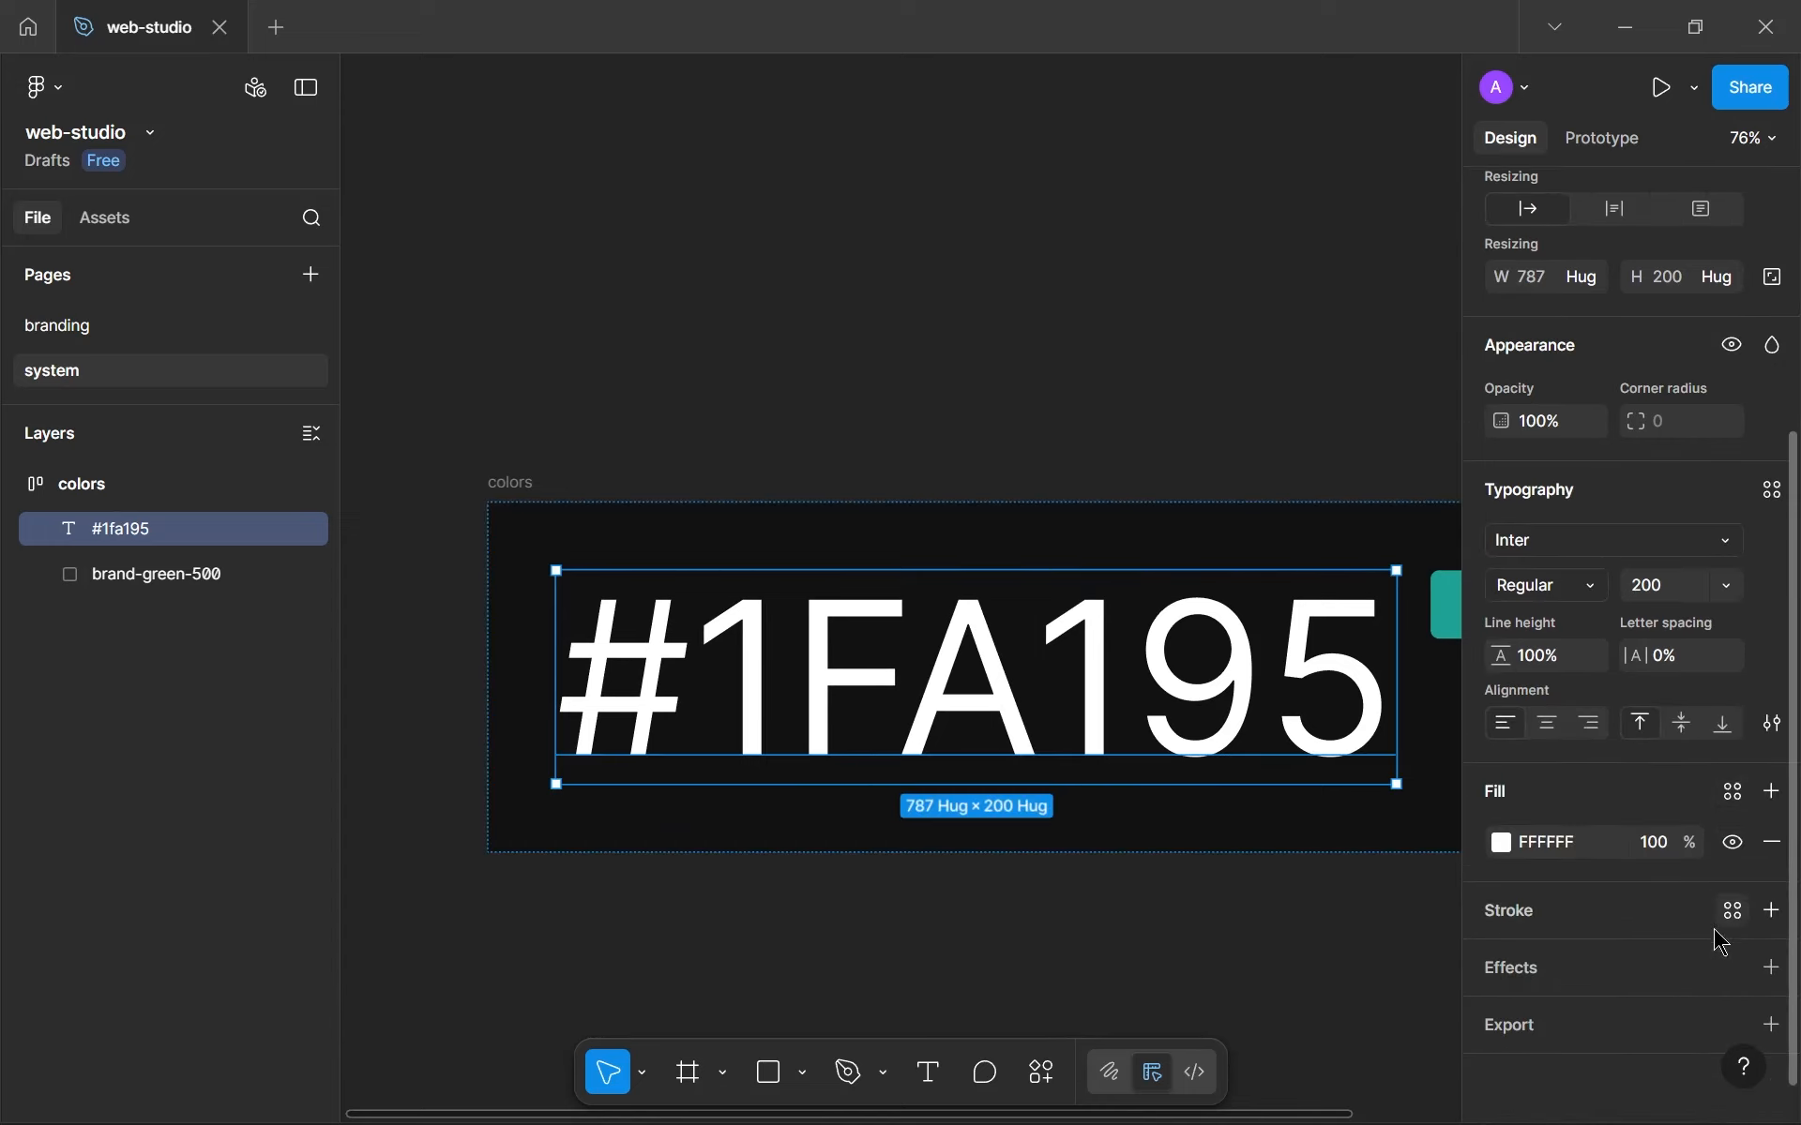
pyautogui.click(1771, 722)
pyautogui.click(1287, 760)
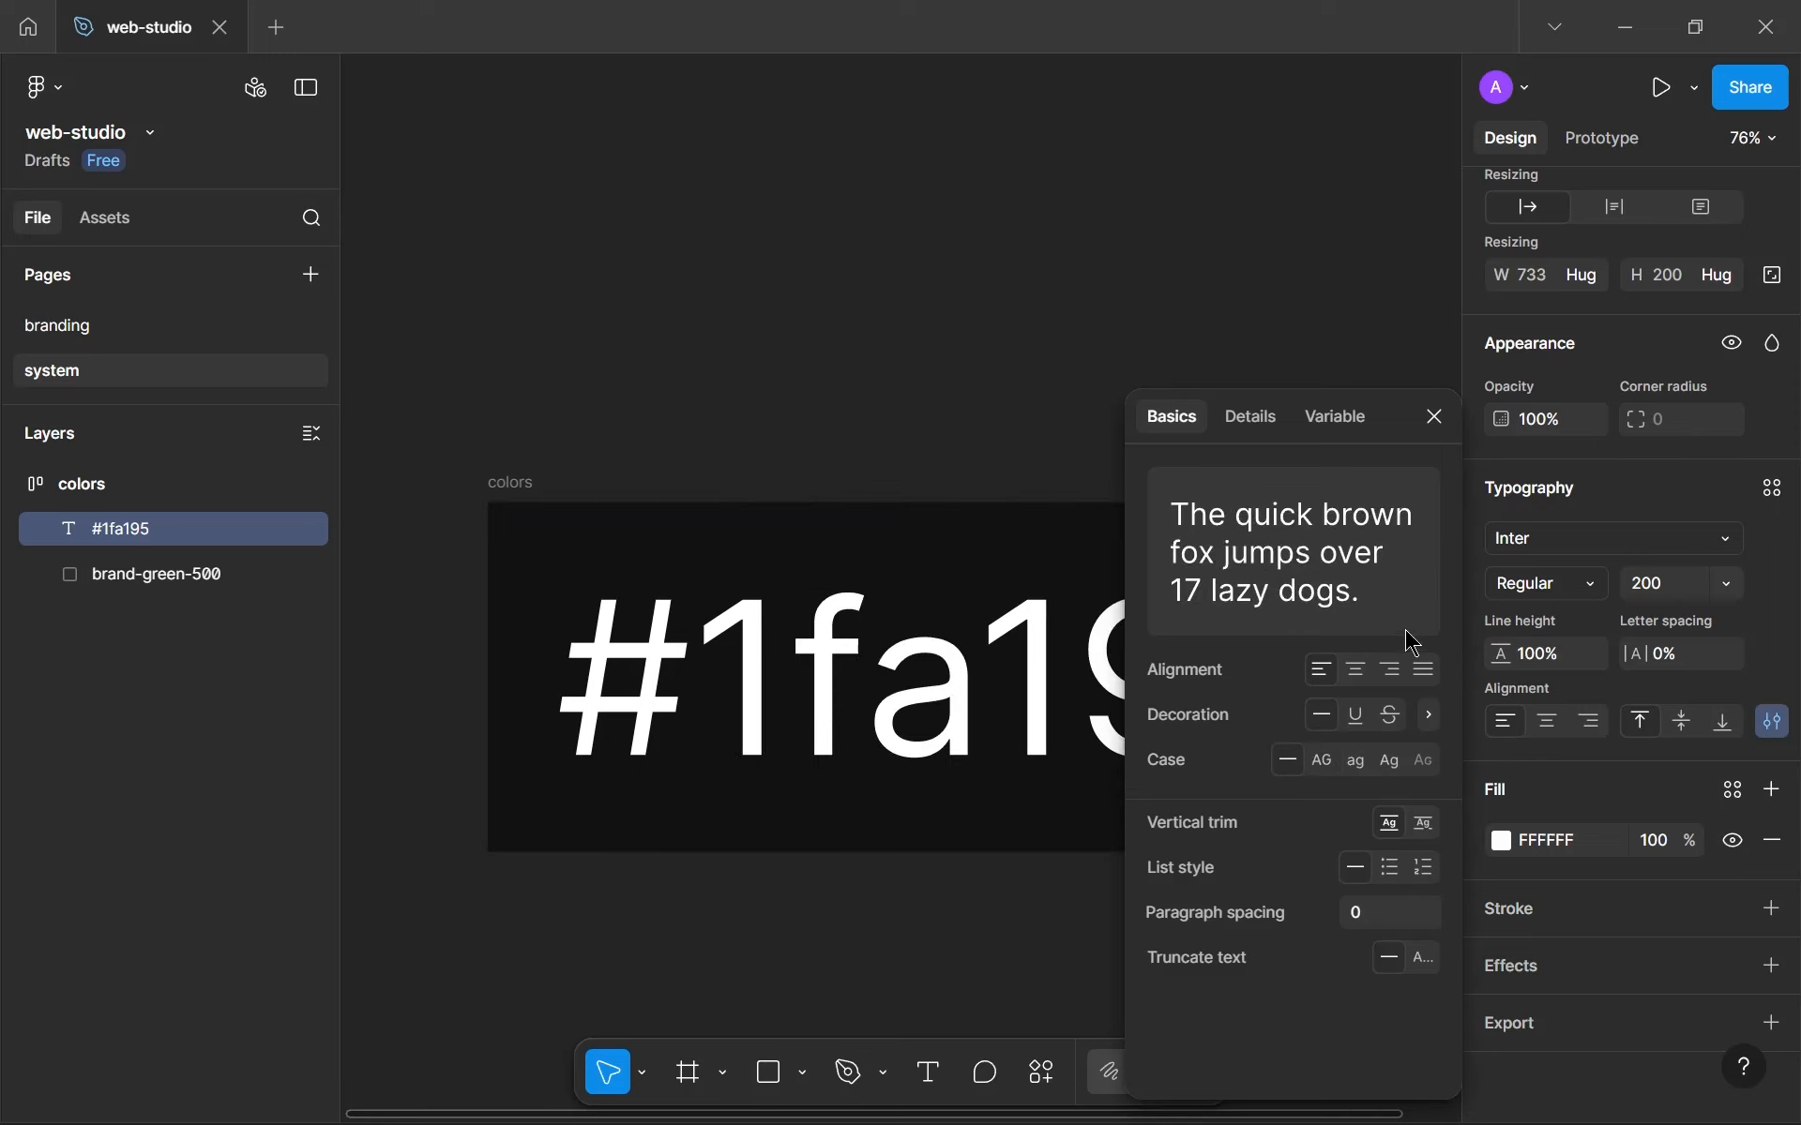
pyautogui.click(1355, 760)
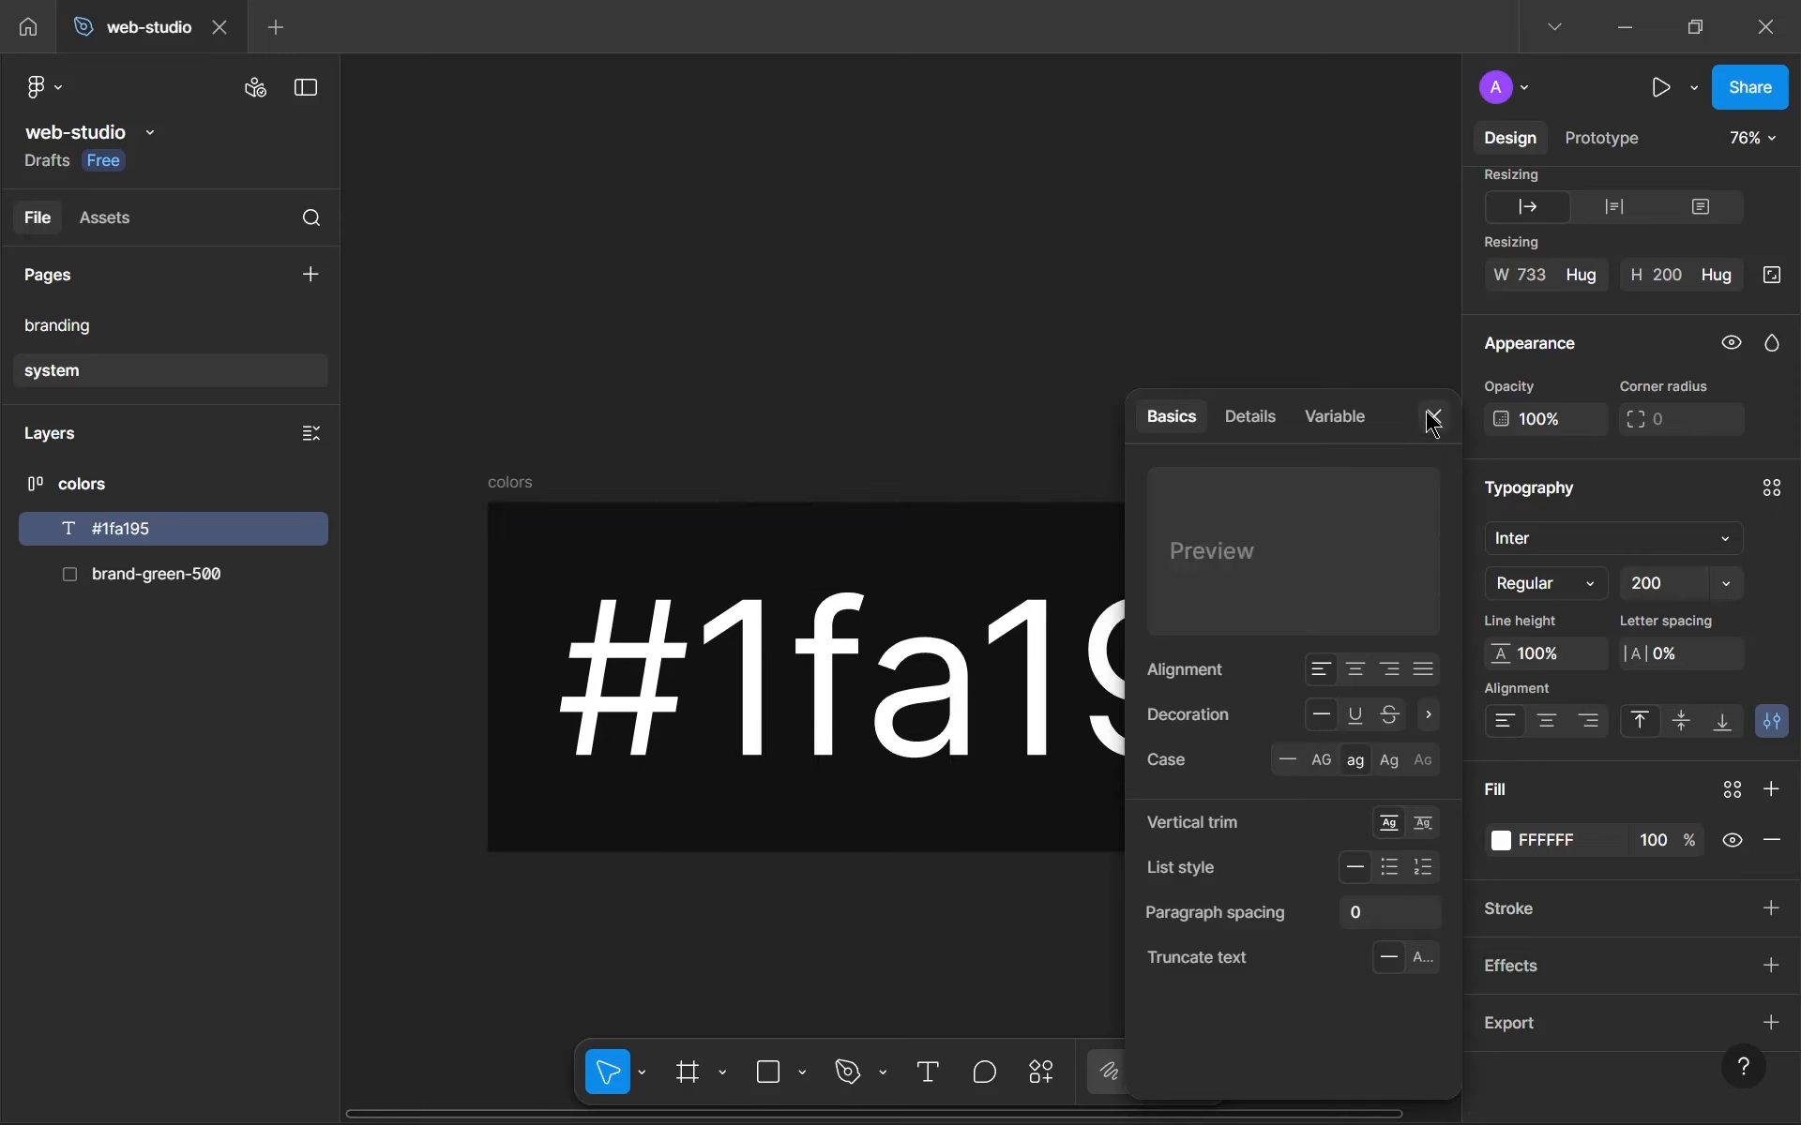
pyautogui.click(1434, 417)
# Set the hex label's fill to grey 9D9D9D.
pyautogui.click(1502, 841)
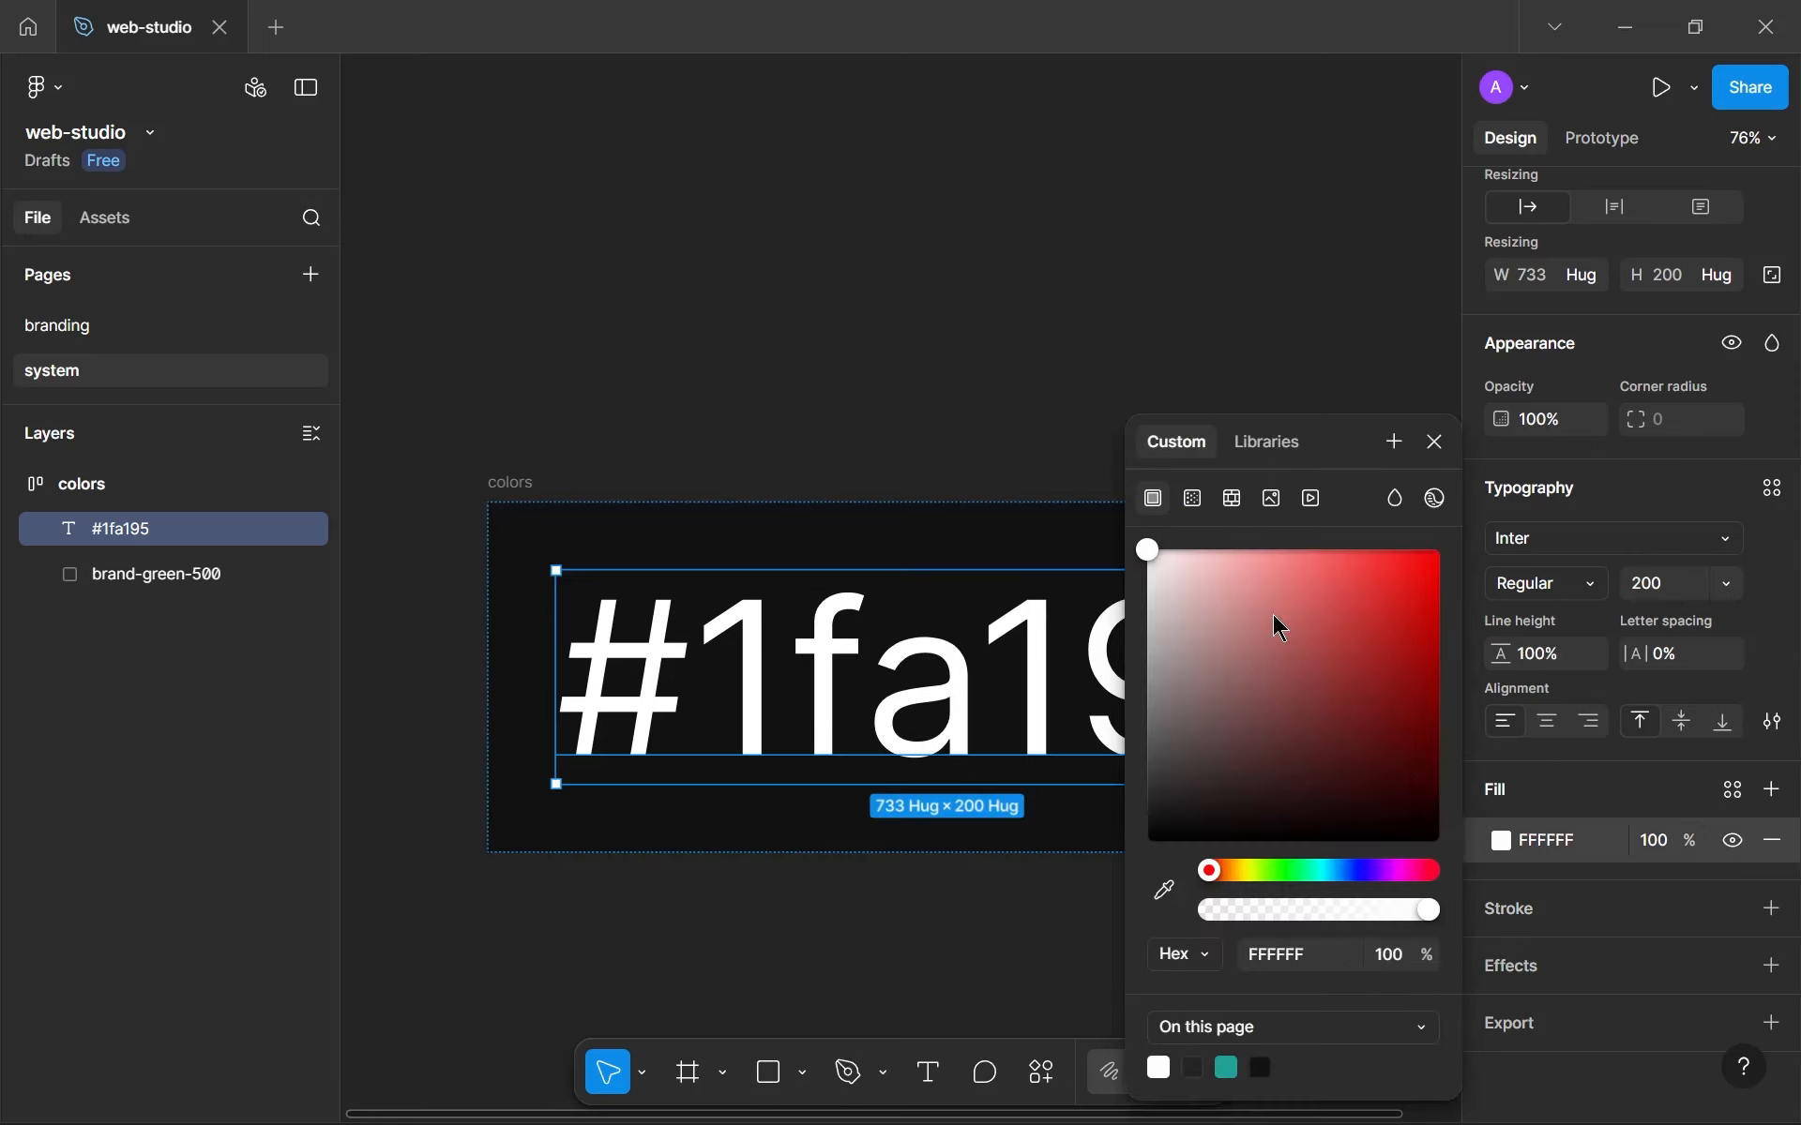
pyautogui.moveTo(1146, 577); pyautogui.dragTo(1057, 689)
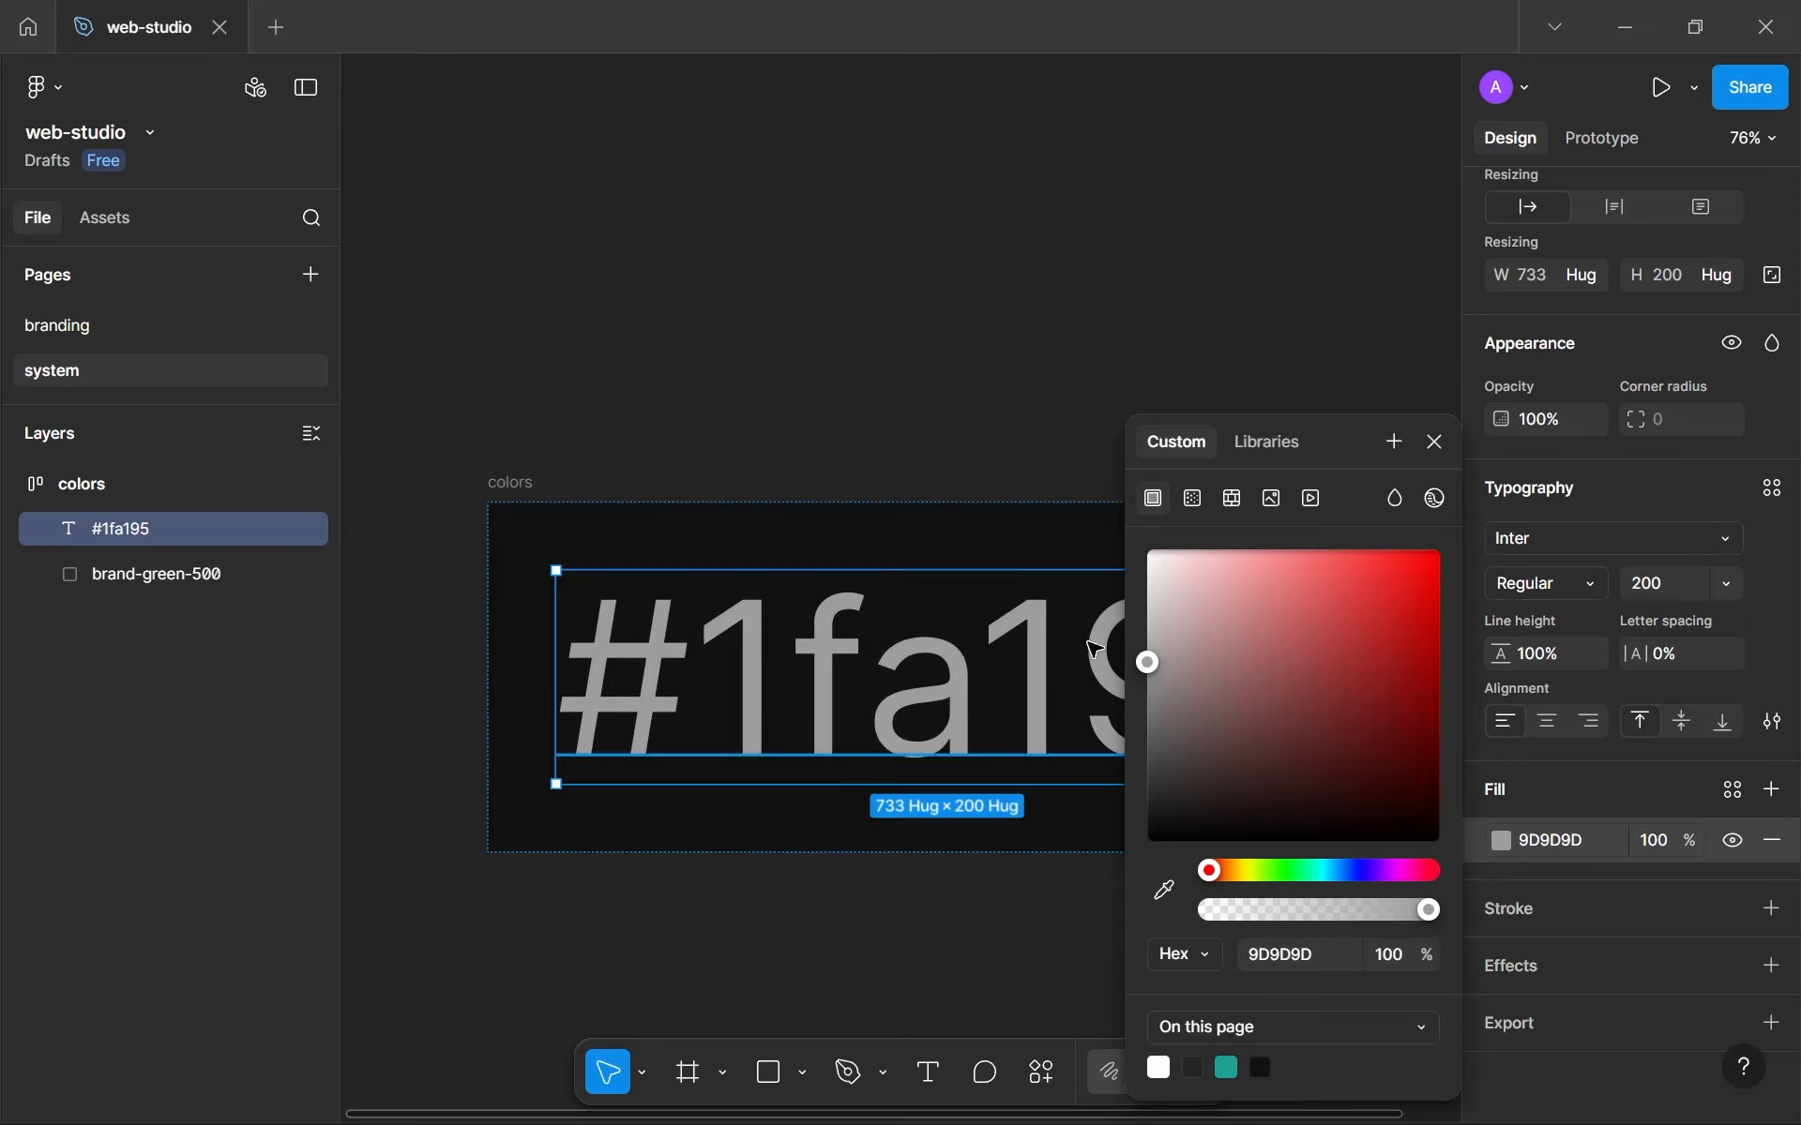
pyautogui.click(1436, 441)
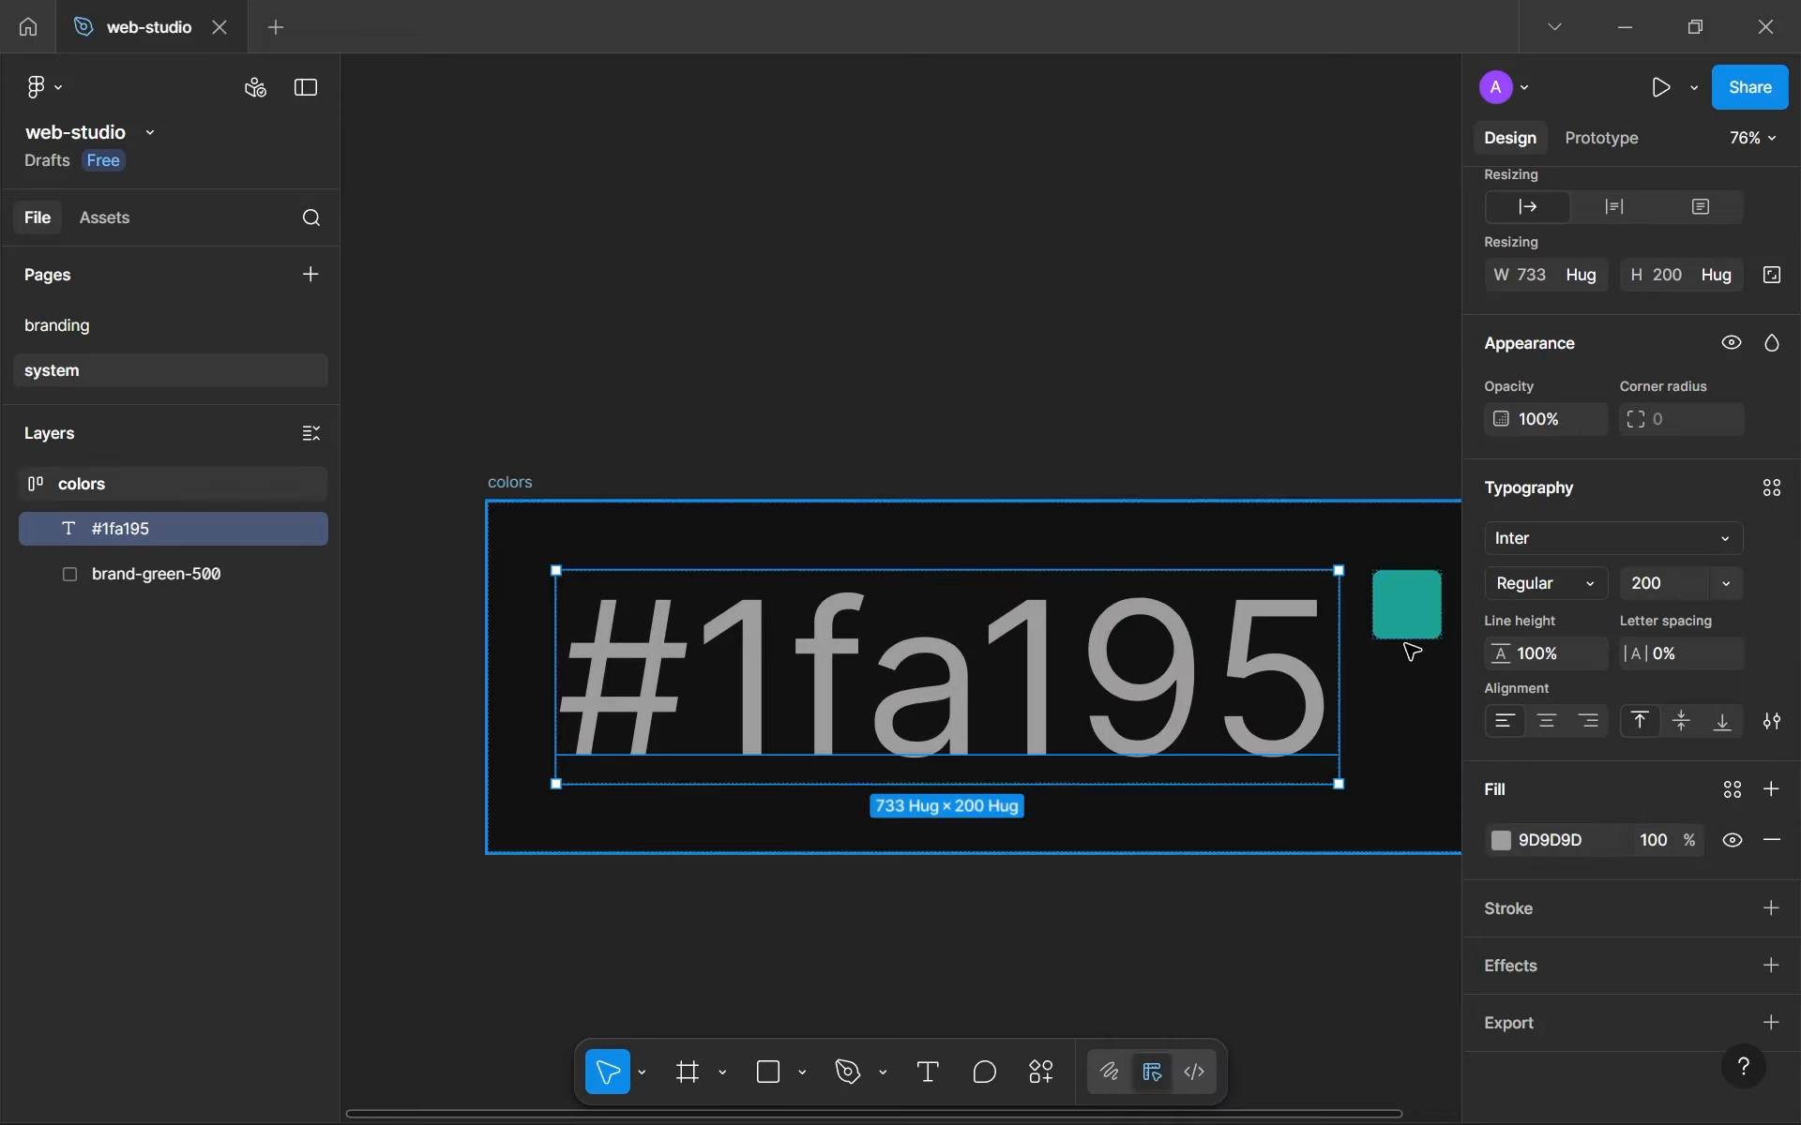
# Set the hex label's font size to 48.
pyautogui.scroll(-2, 1198, 549)
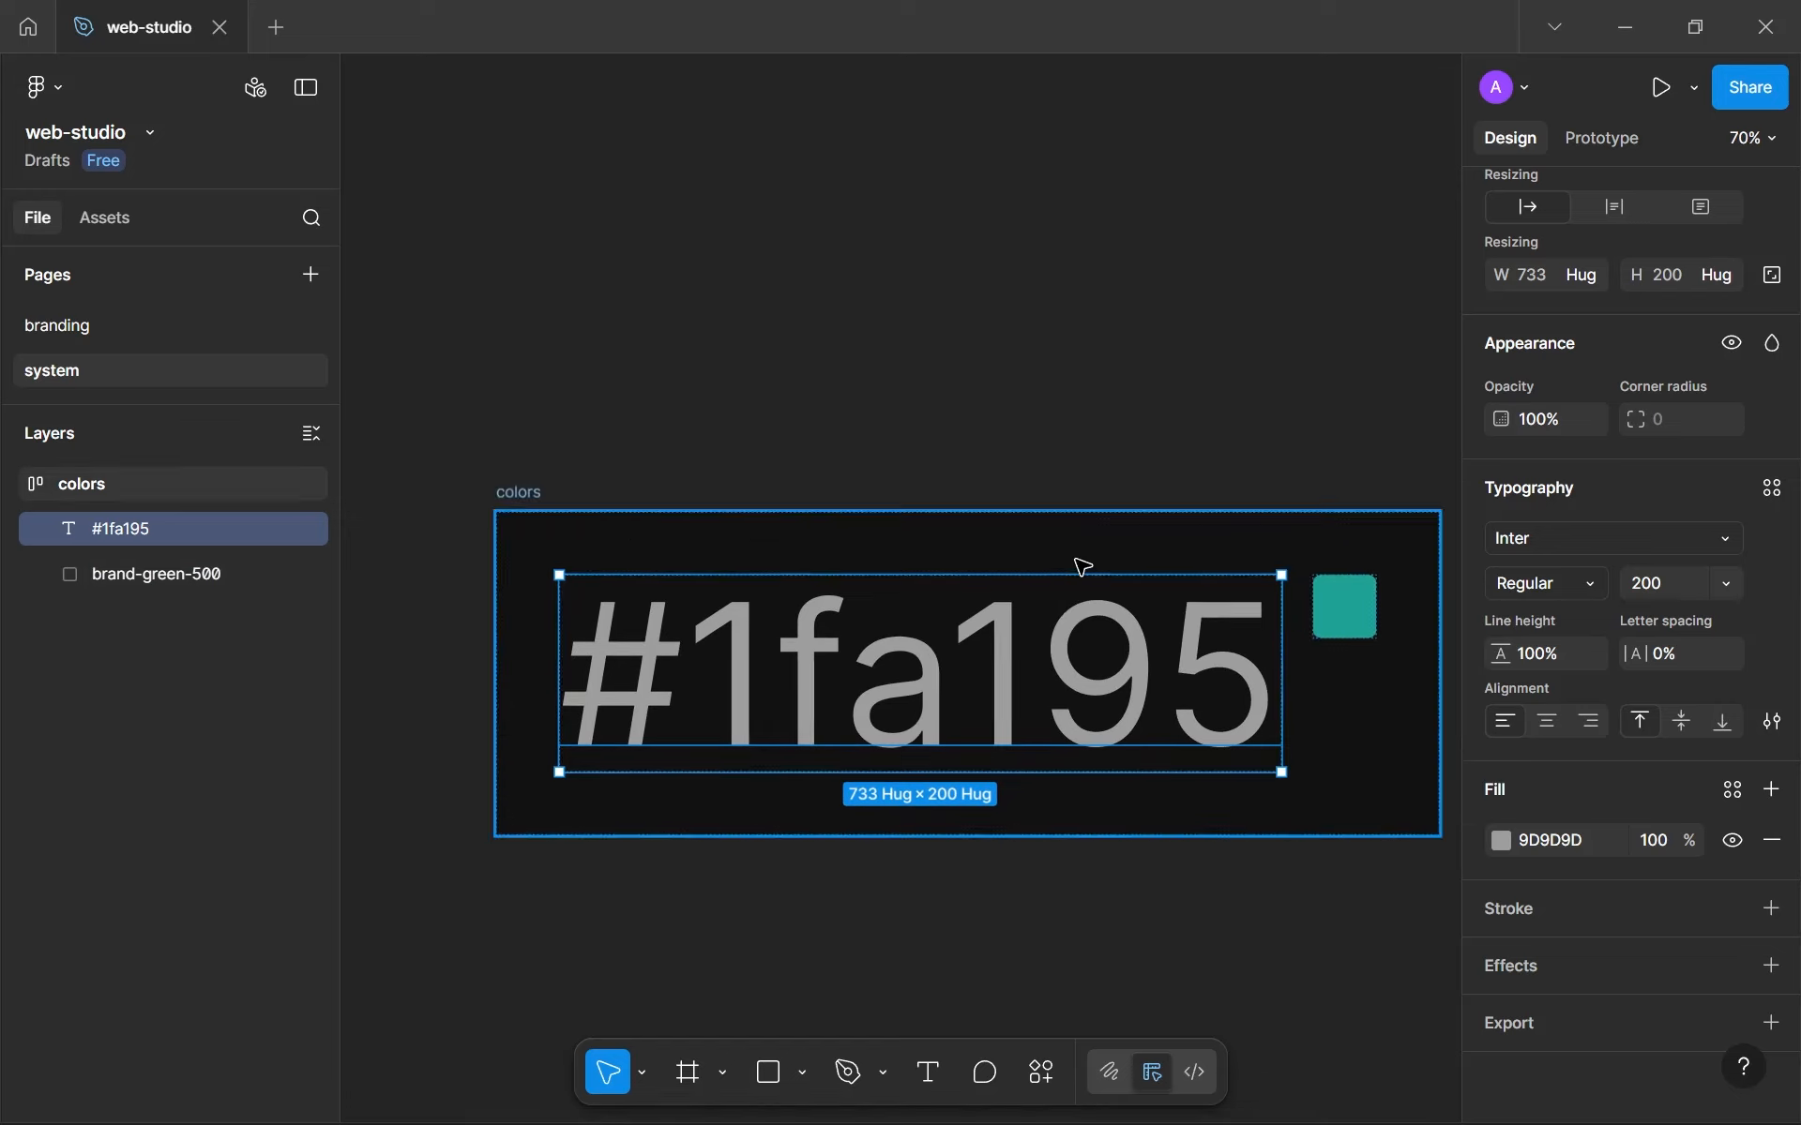
pyautogui.click(1674, 597)
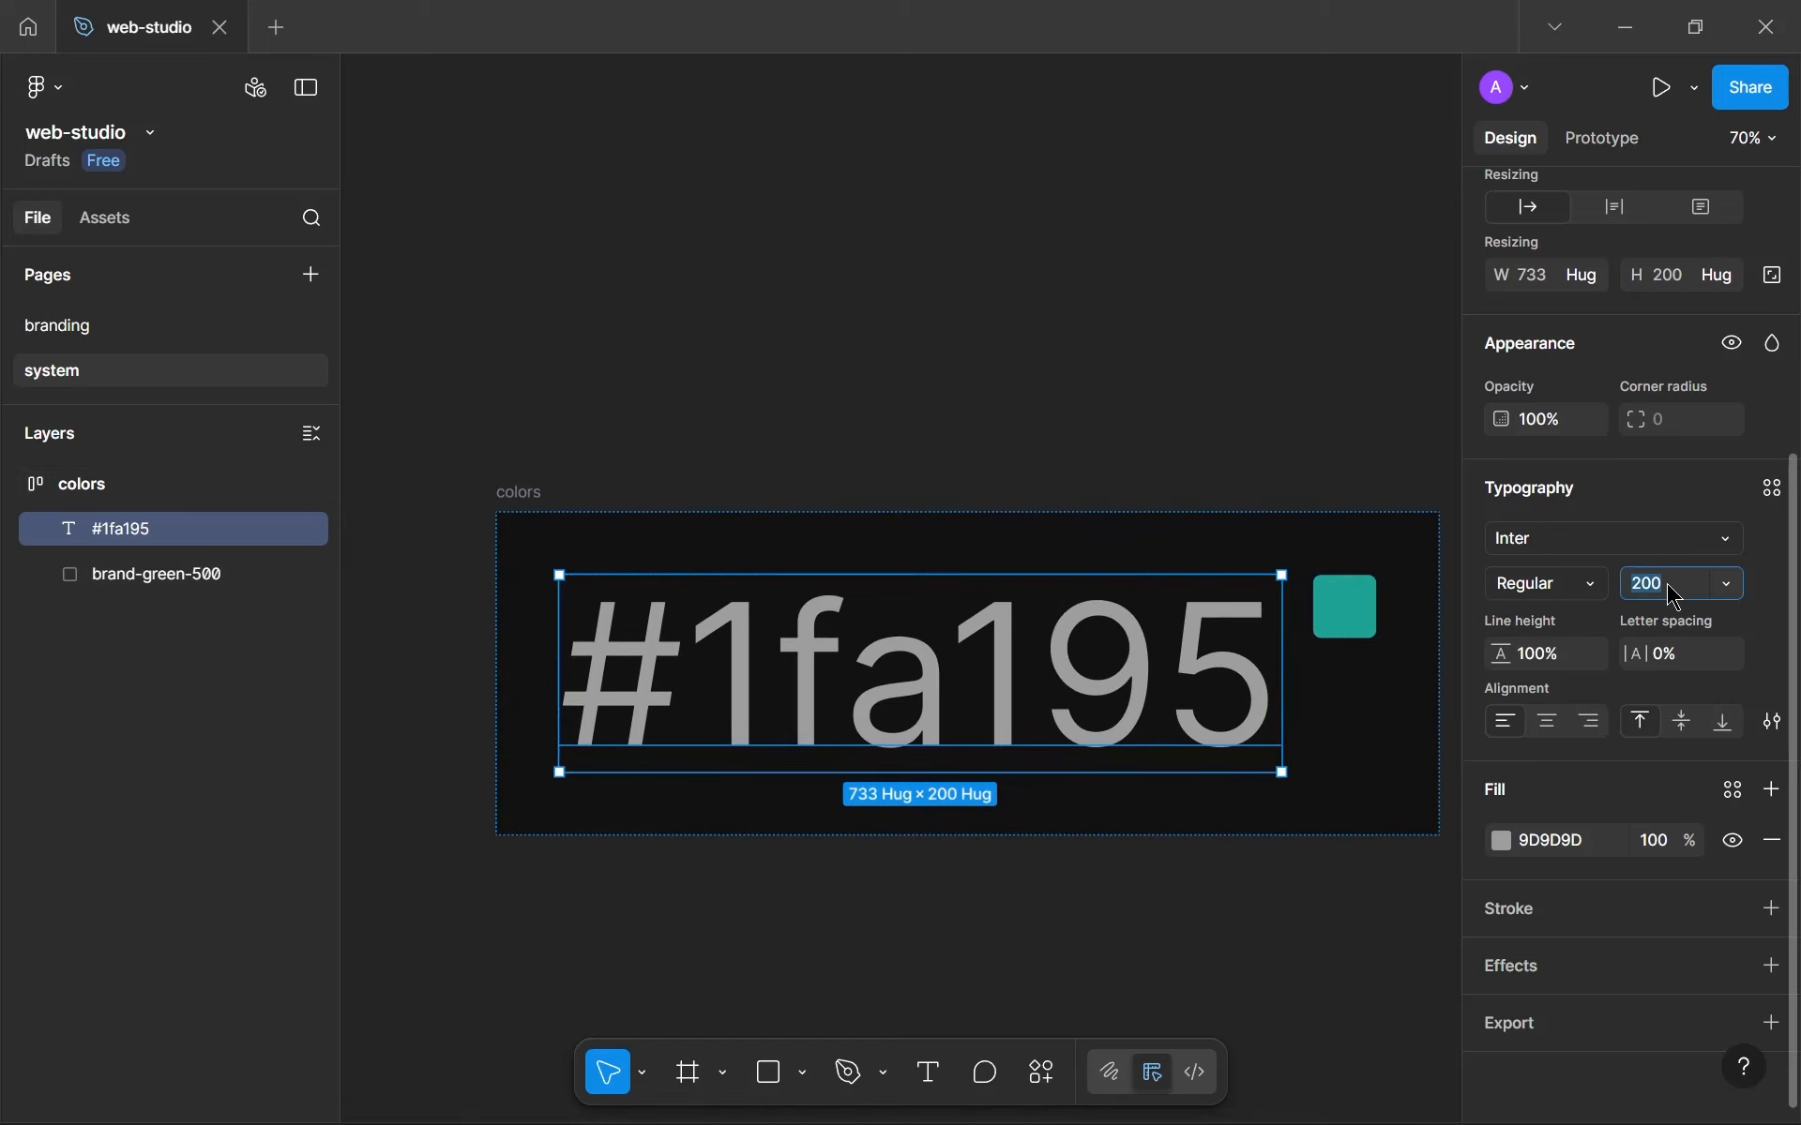
pyautogui.write('48')
pyautogui.click(1111, 385)
# Wrap the teal square and the hex label together in an auto layout frame inside colors.
pyautogui.scroll(5, 603, 543)
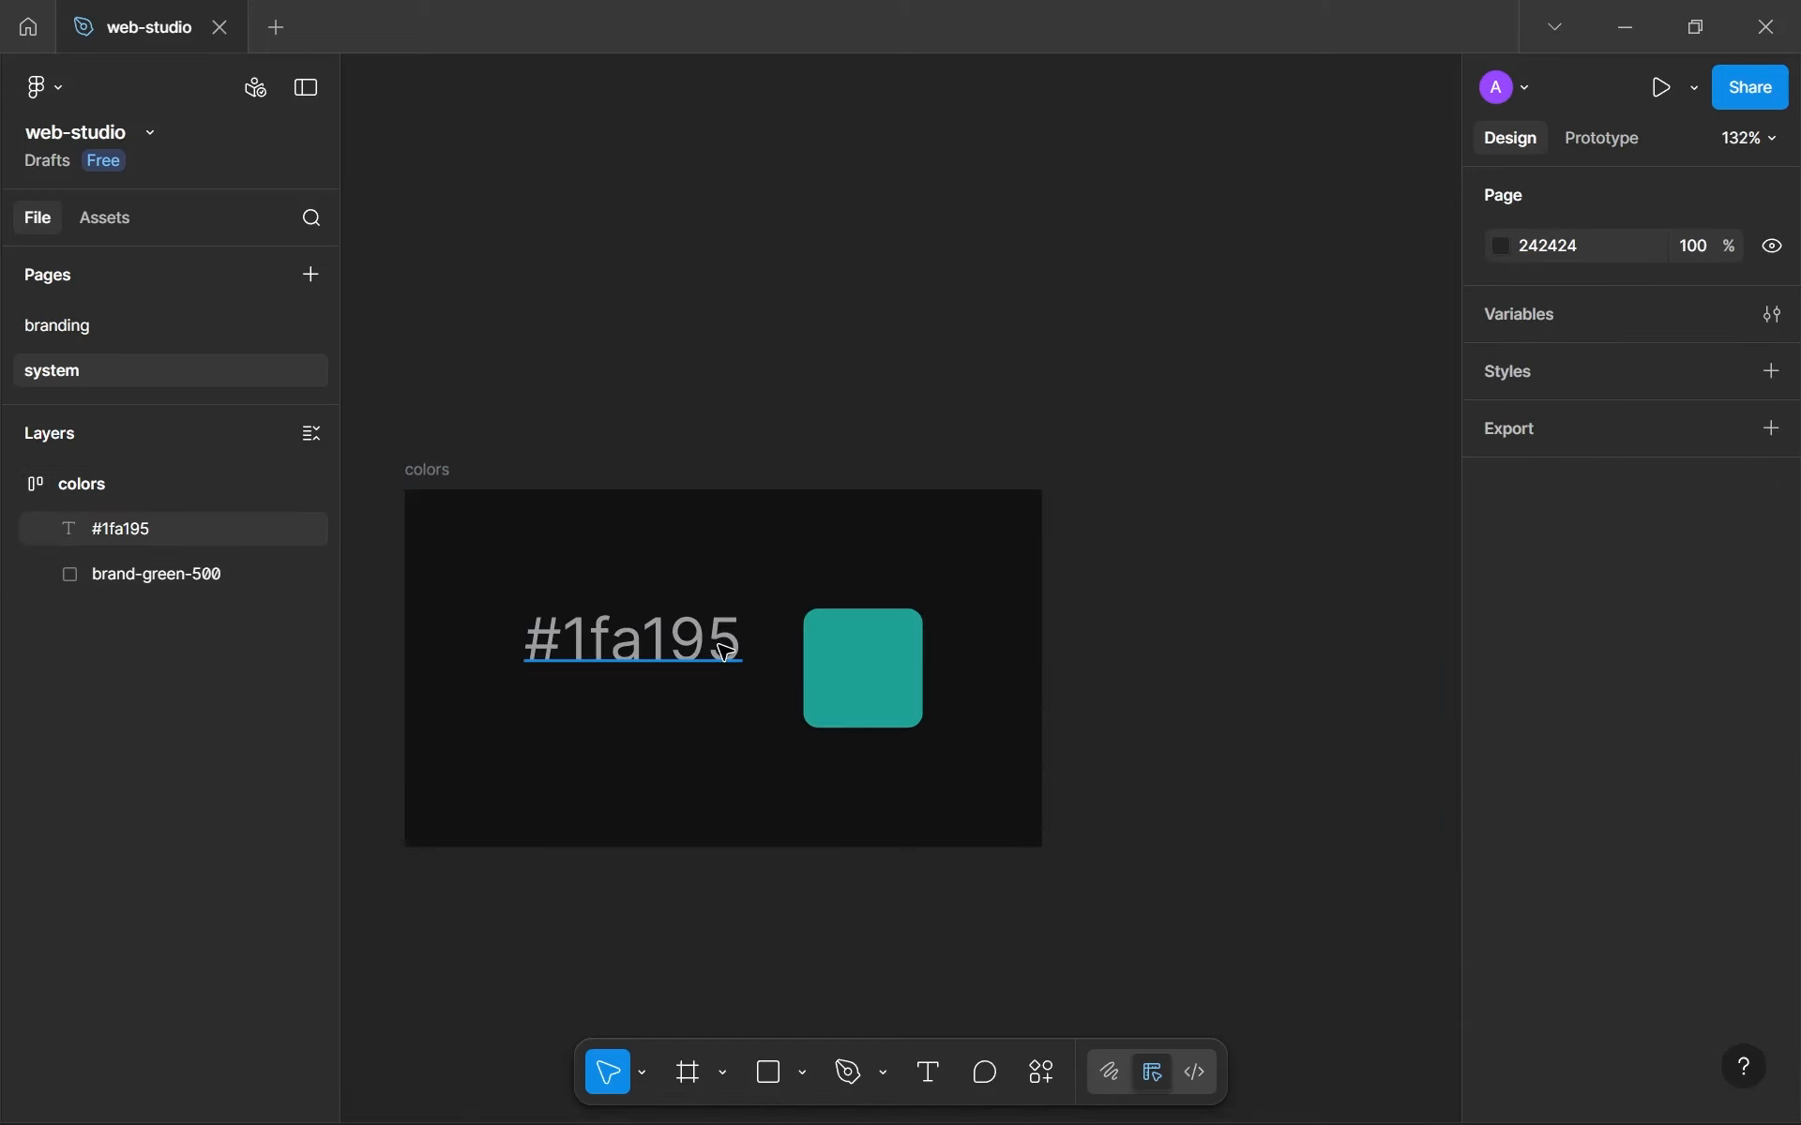
pyautogui.click(792, 684)
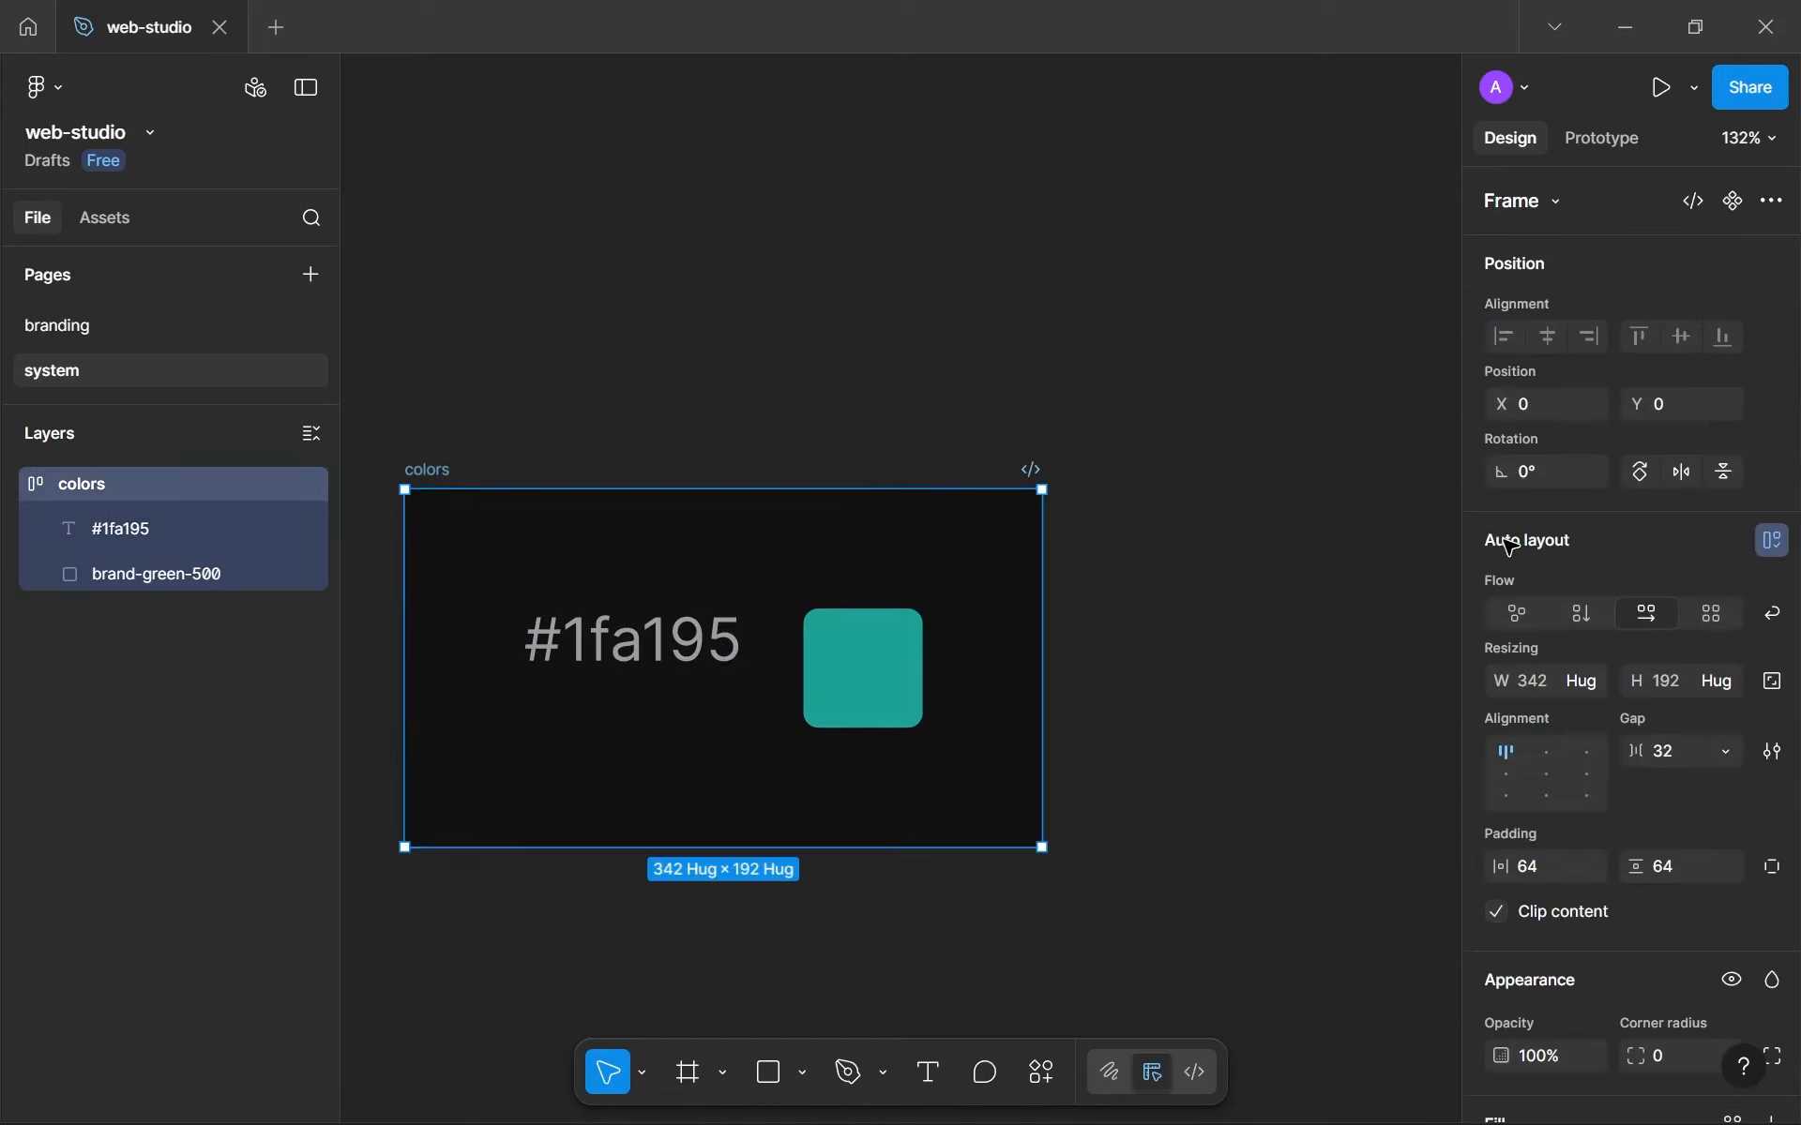
pyautogui.click(886, 677)
pyautogui.keyDown('shift'); pyautogui.click(633, 643); pyautogui.keyUp('shift')
pyautogui.hotkey('shift', 'a')
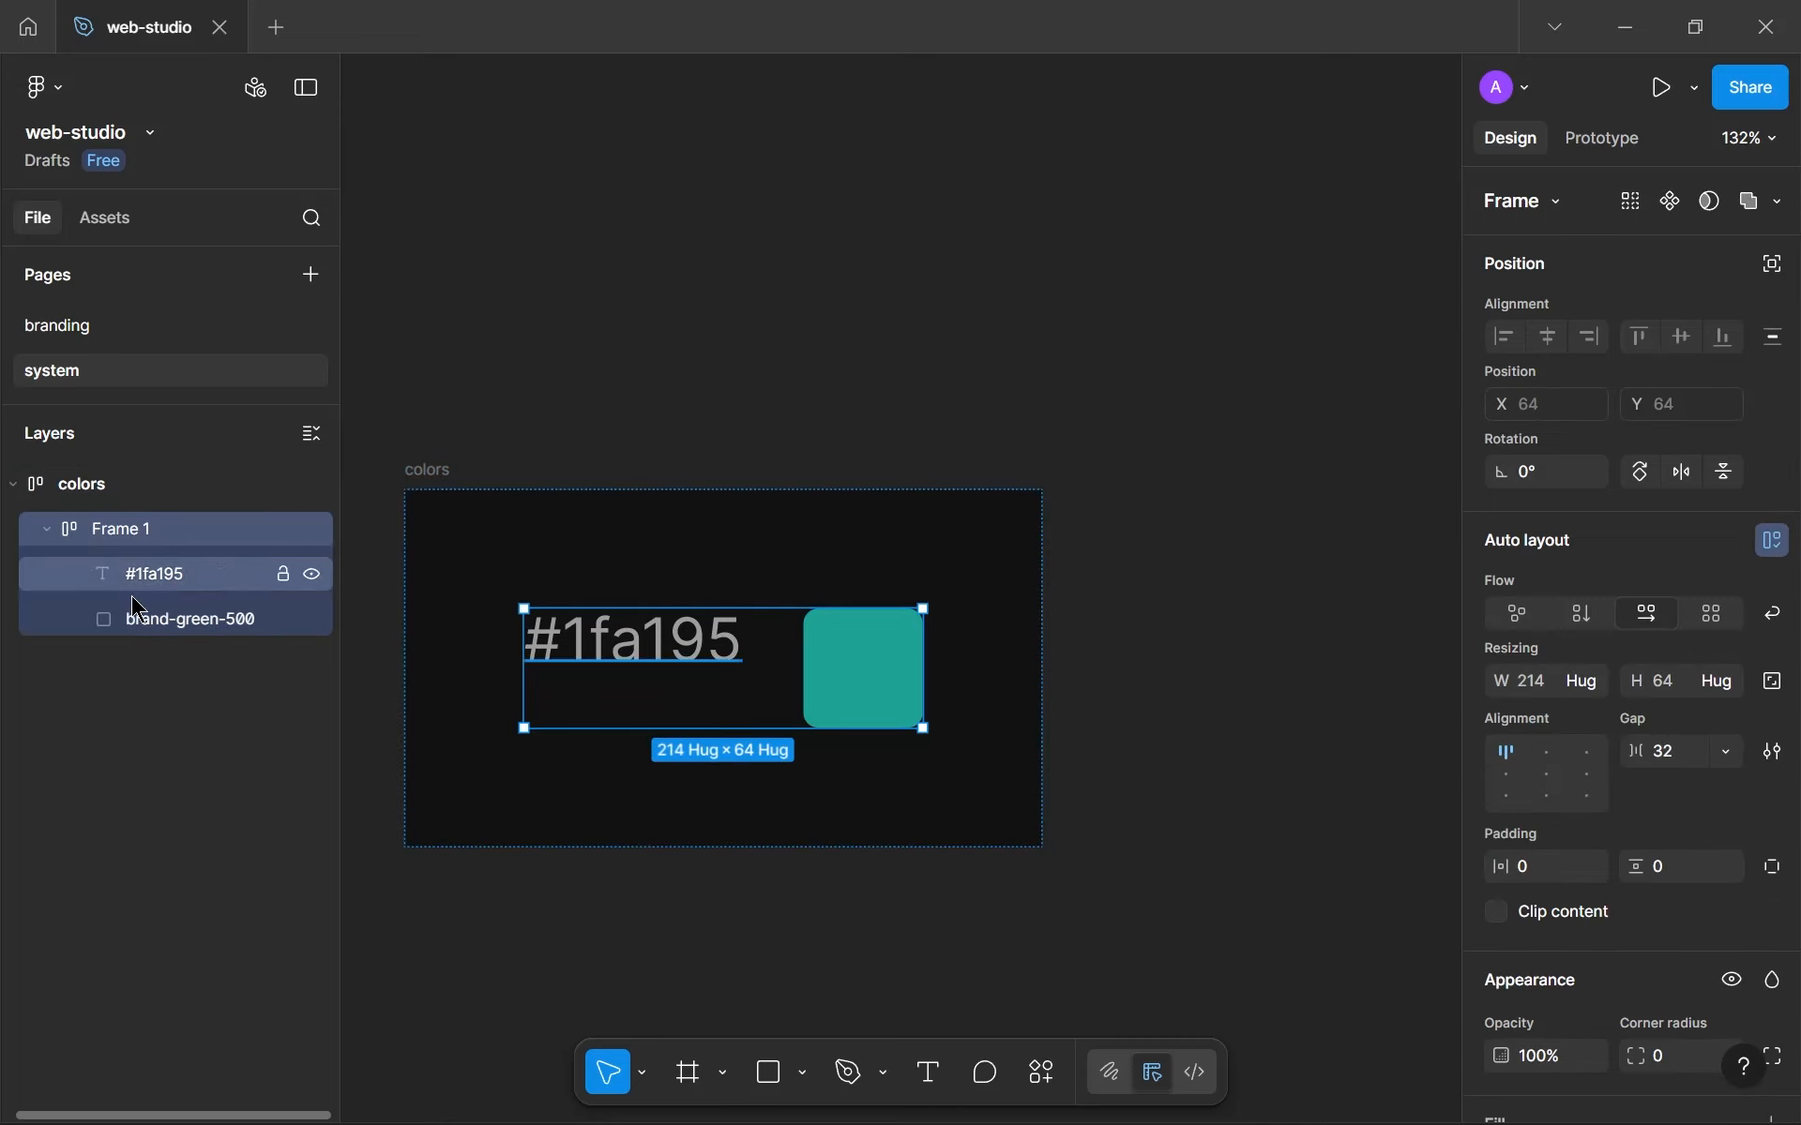
# Copy the teal square's layer name and rename the new auto layout frame as brand-green-500.
pyautogui.click(177, 621)
pyautogui.doubleClick(177, 620)
pyautogui.hotkey('ctrl', 'c')
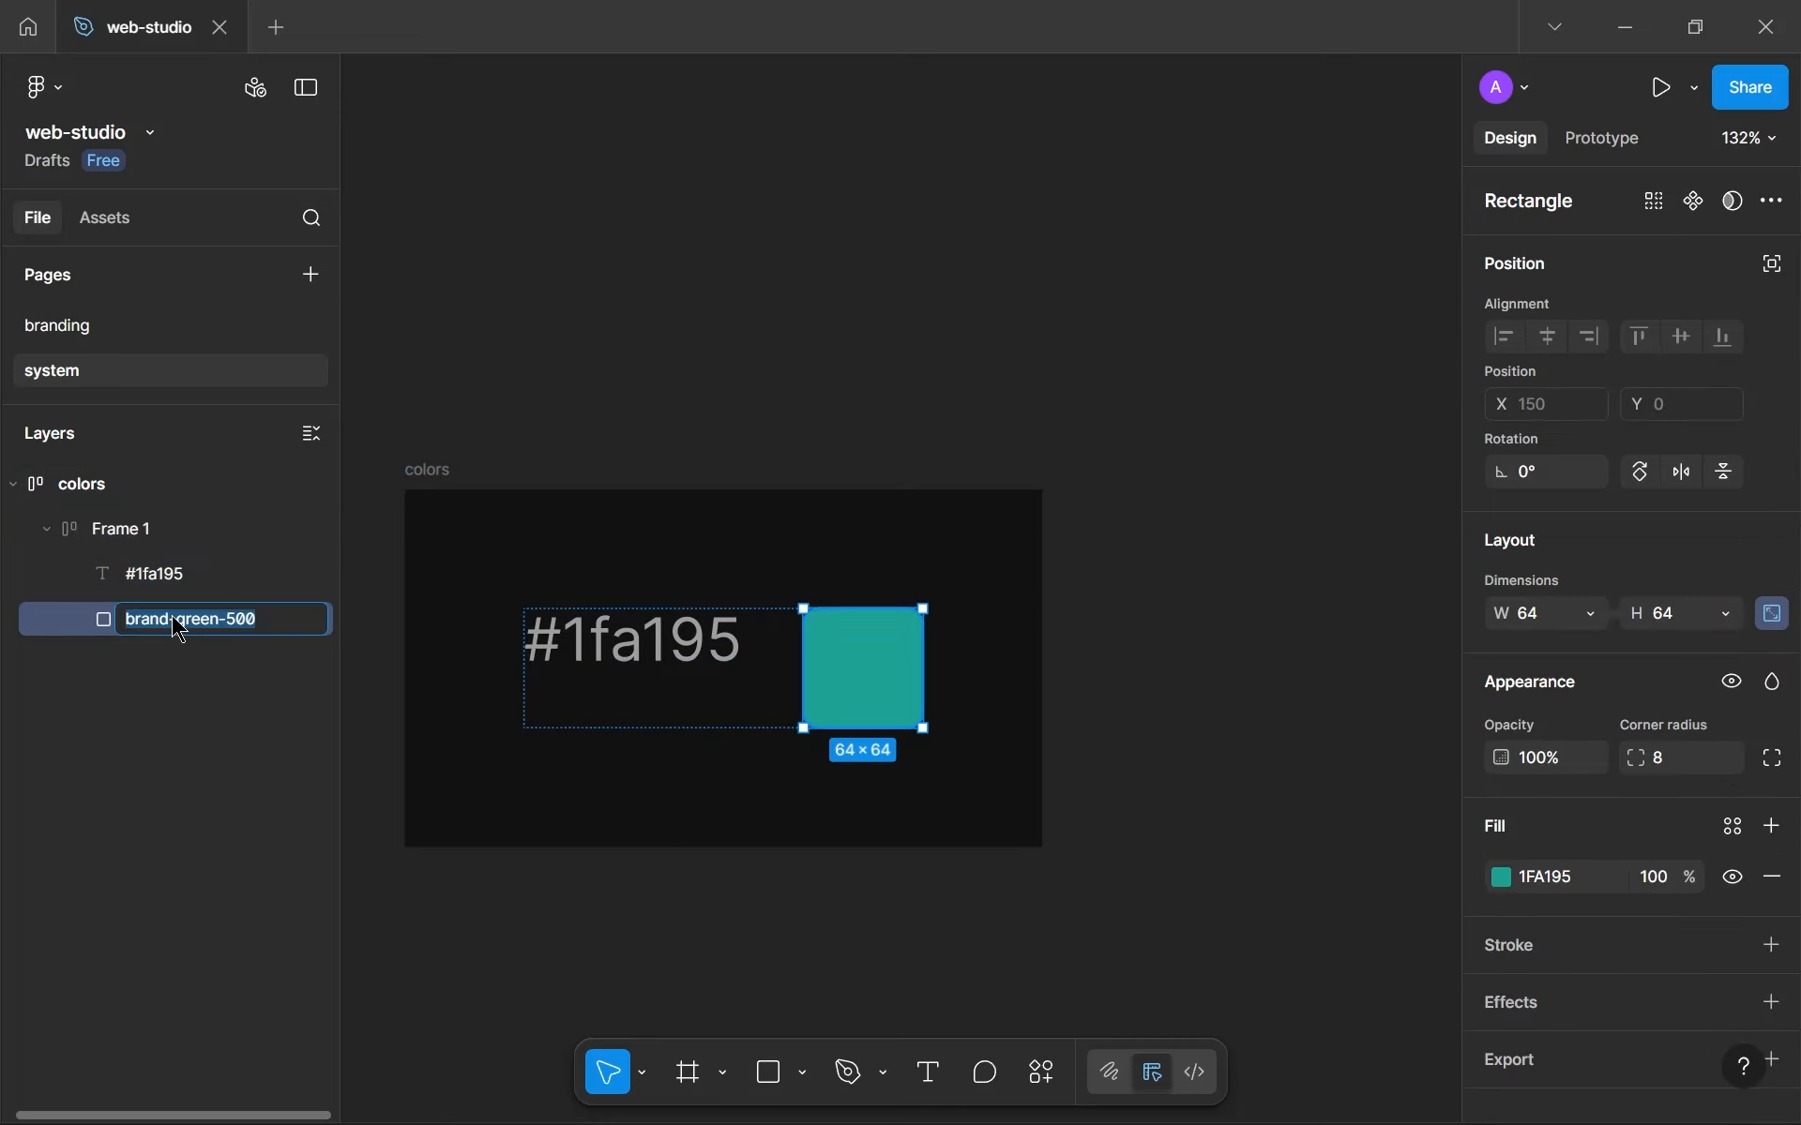
pyautogui.doubleClick(113, 525)
pyautogui.hotkey('ctrl', 'v')
# Rename the teal square's layer as color.
pyautogui.doubleClick(167, 623)
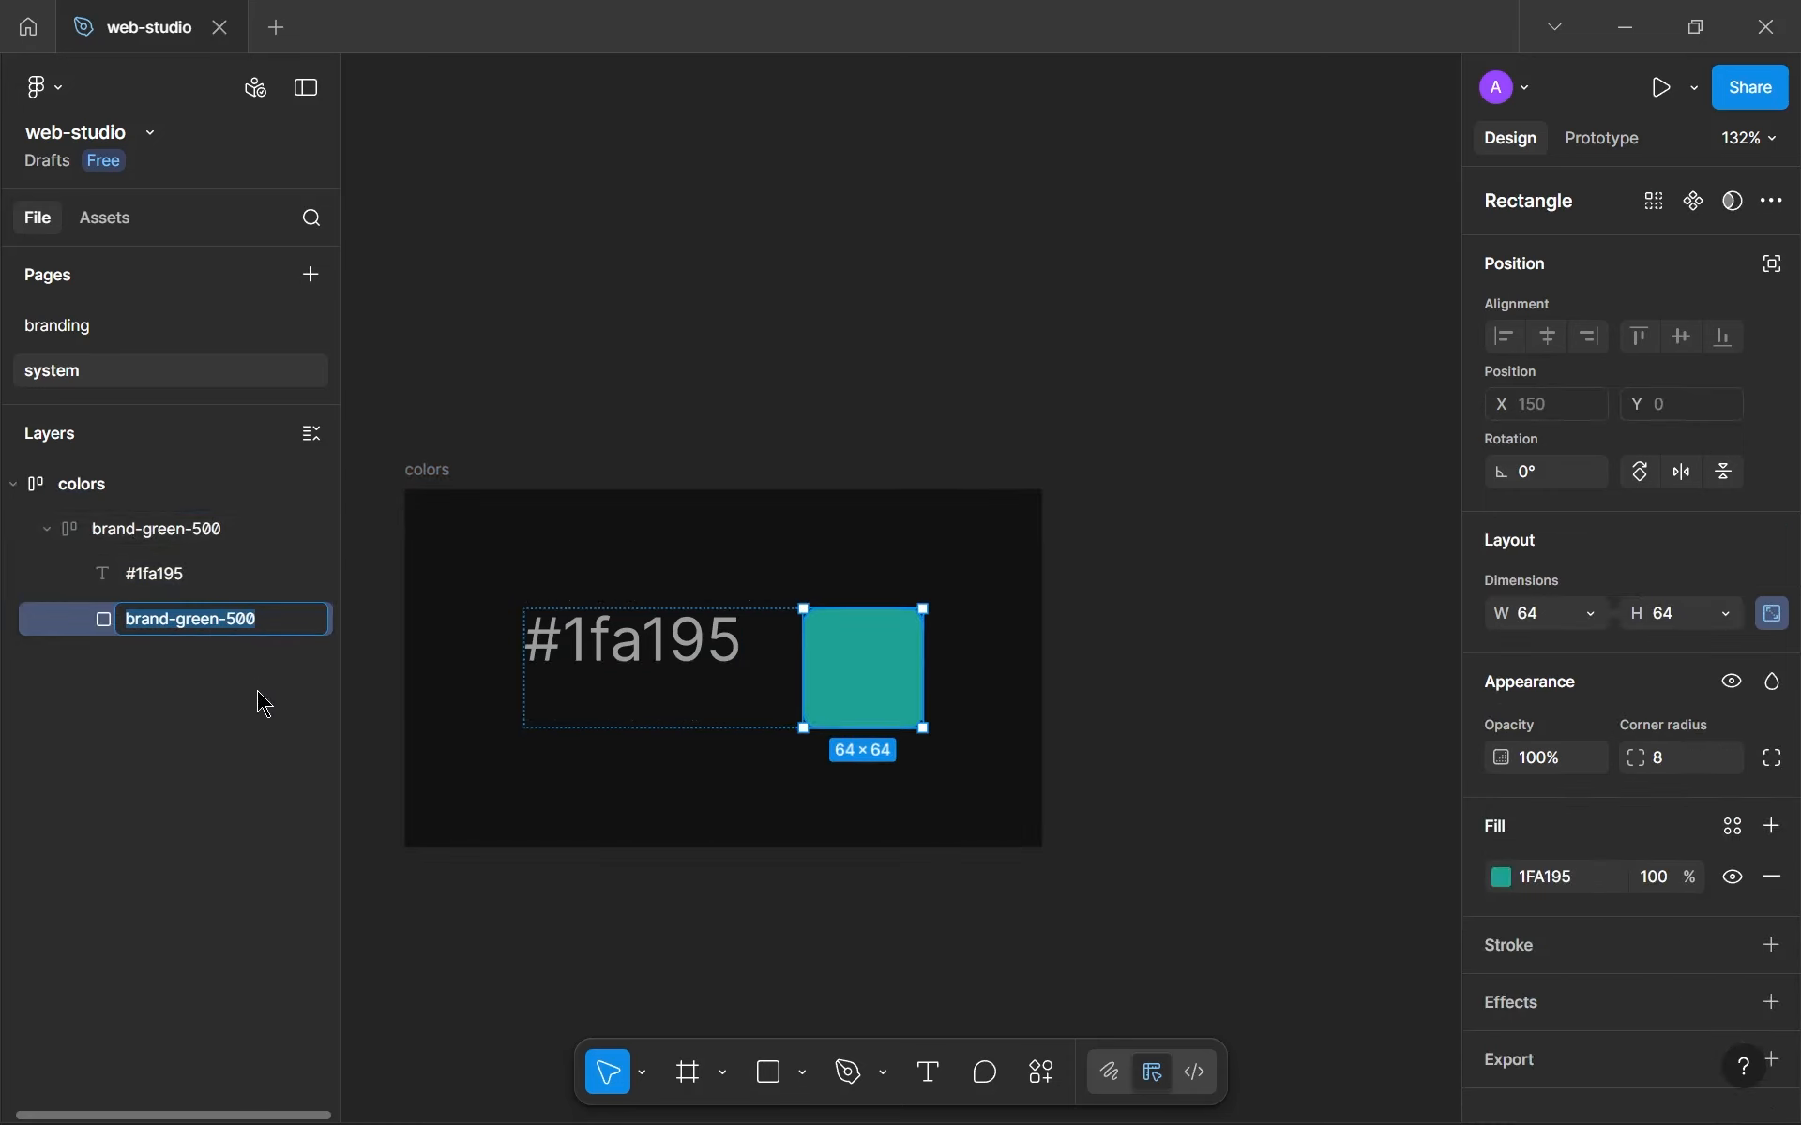
pyautogui.write('color')
pyautogui.press('Return')
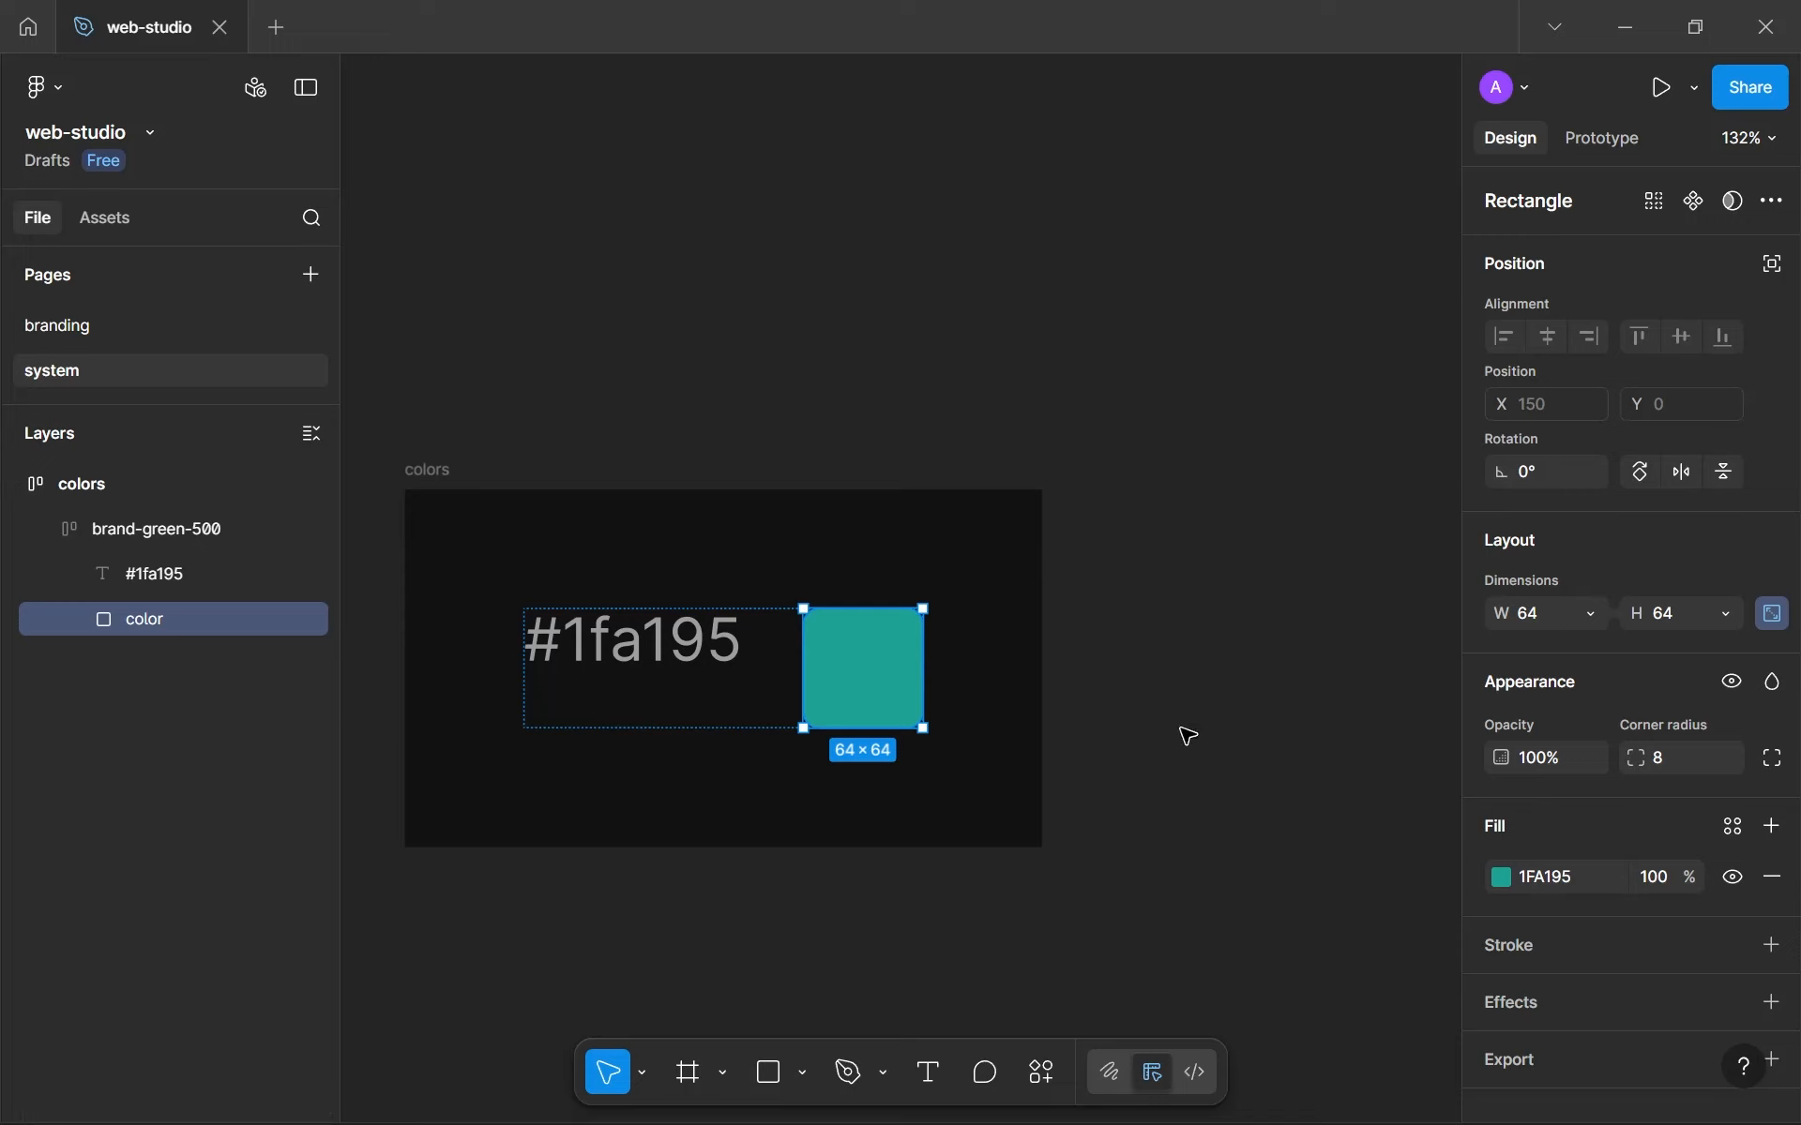
# Switch the brand-green-500 frame to vertical flow and move the teal square above the hex label.
pyautogui.scroll(-1, 1591, 739)
pyautogui.hotkey('shift', 'a')
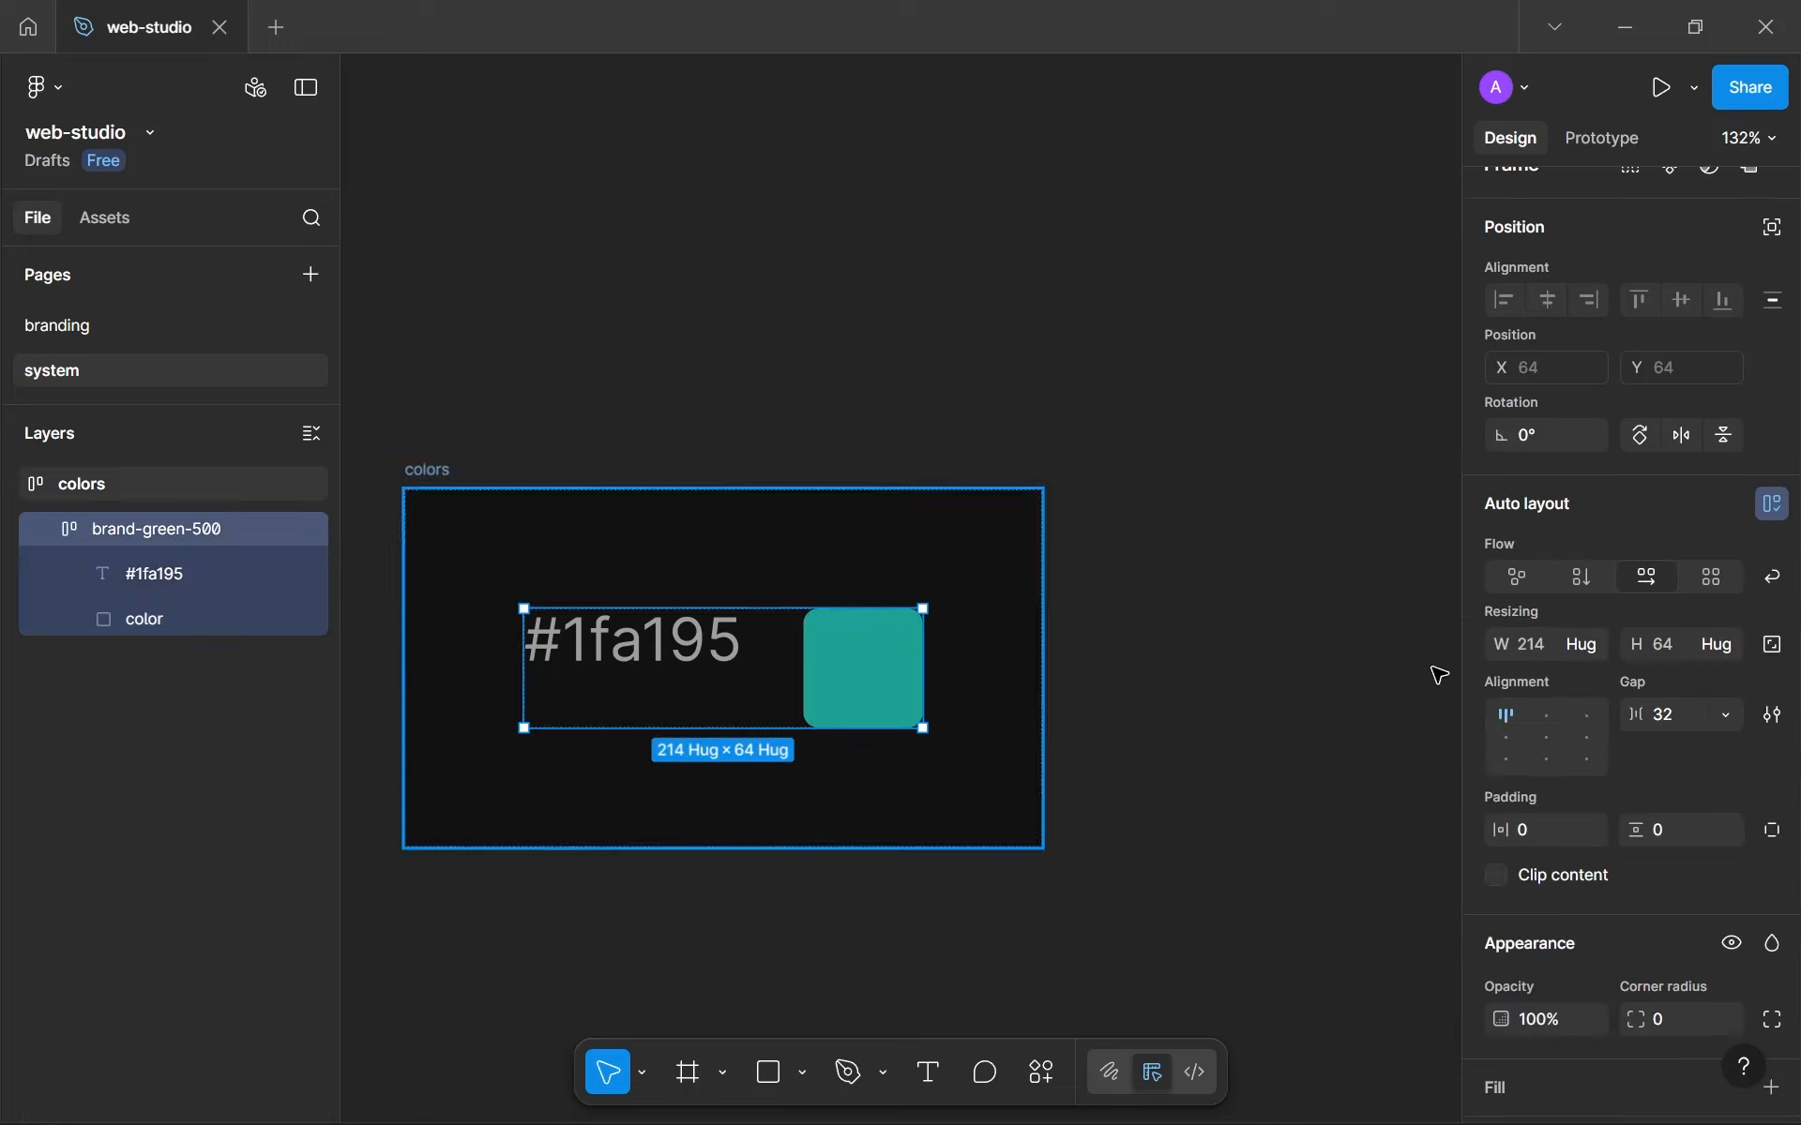
pyautogui.click(1581, 575)
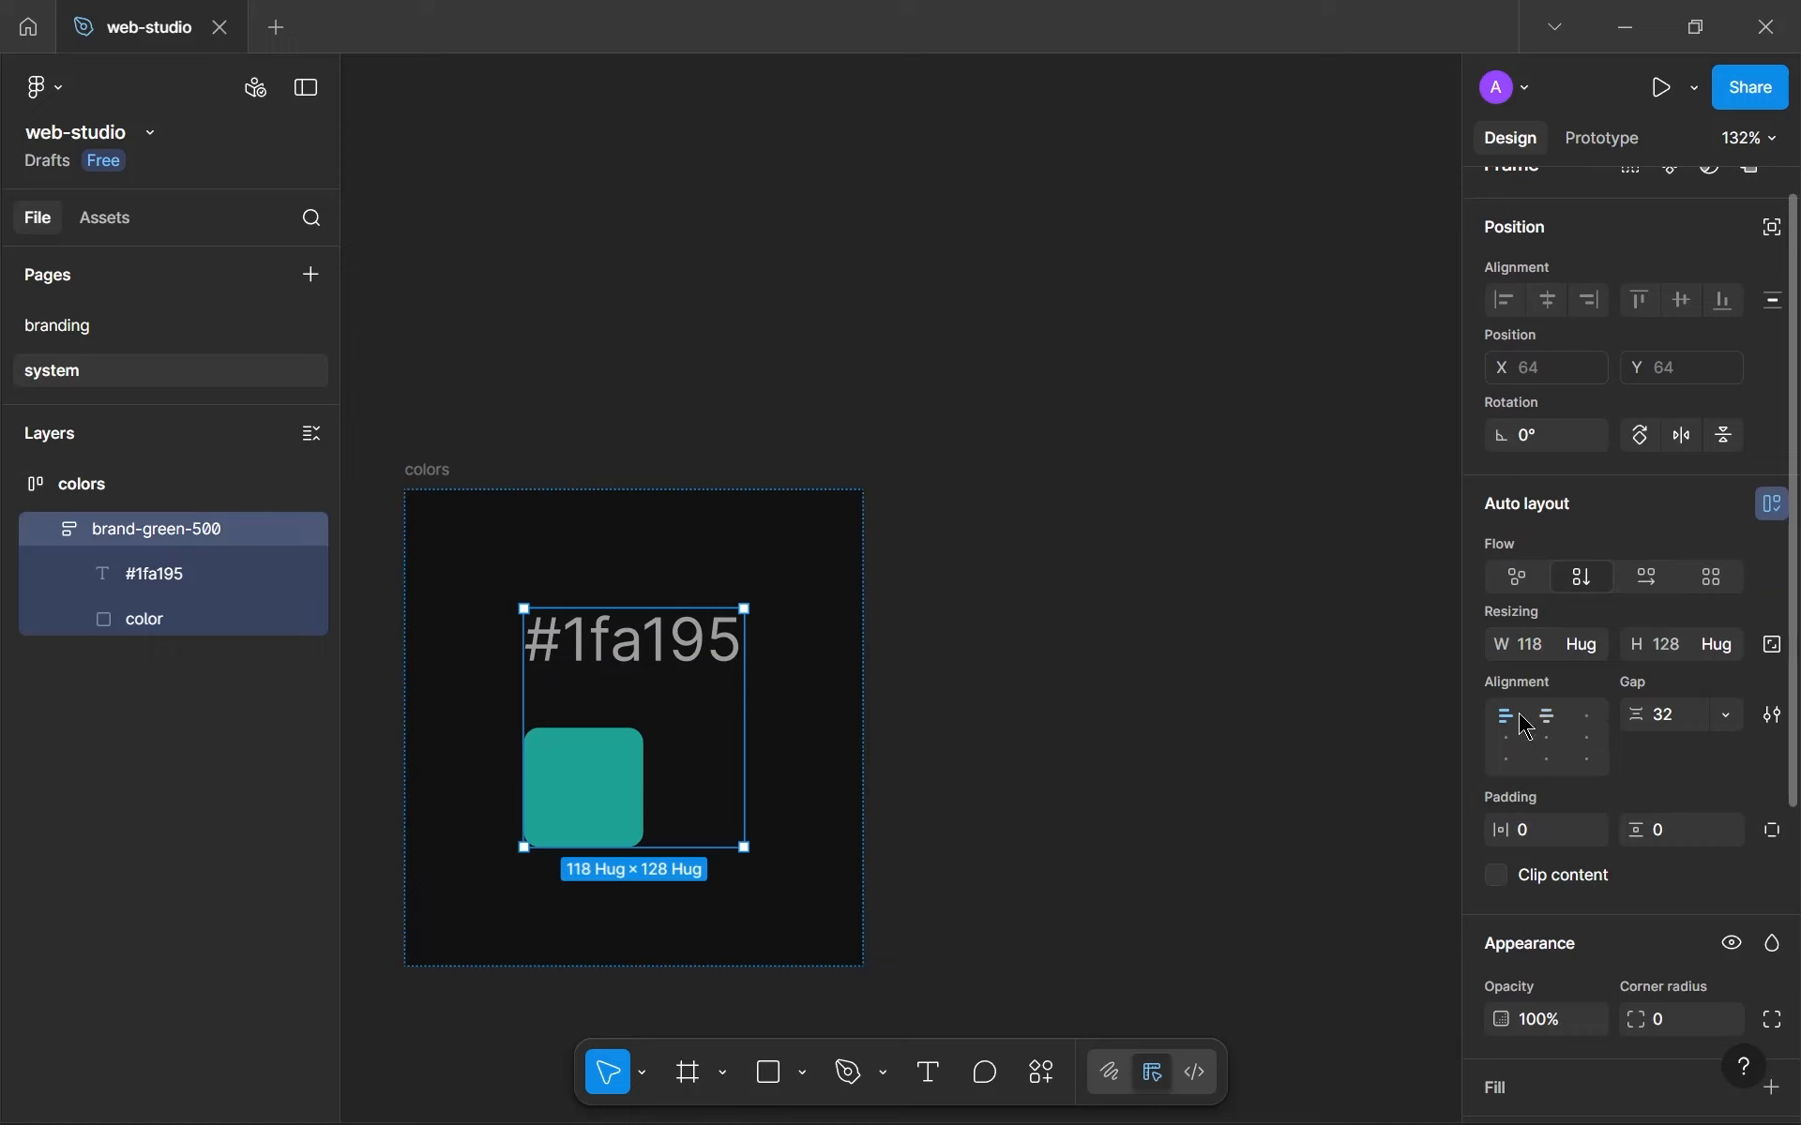
pyautogui.click(622, 767)
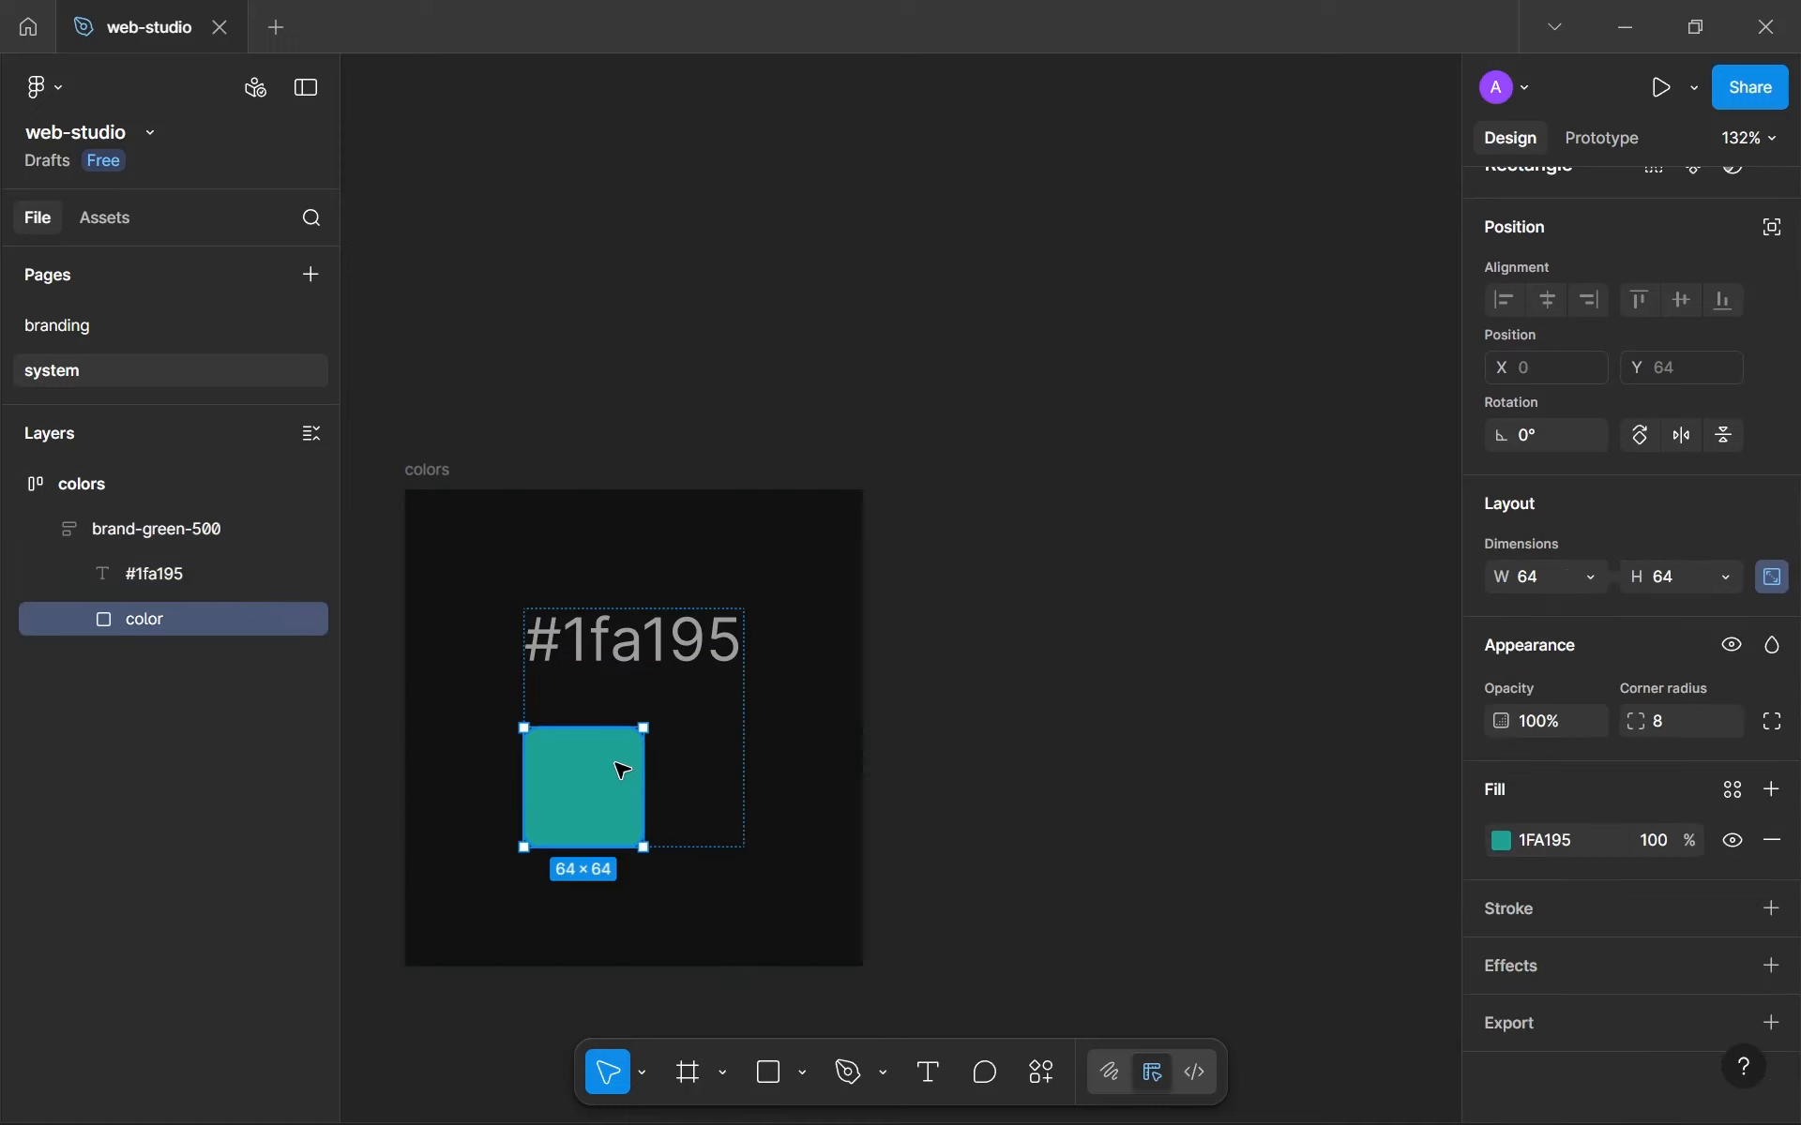
pyautogui.press('Up')
# Align the brand-green-500 frame's contents to top centre and set its gap to 16.
pyautogui.click(710, 748)
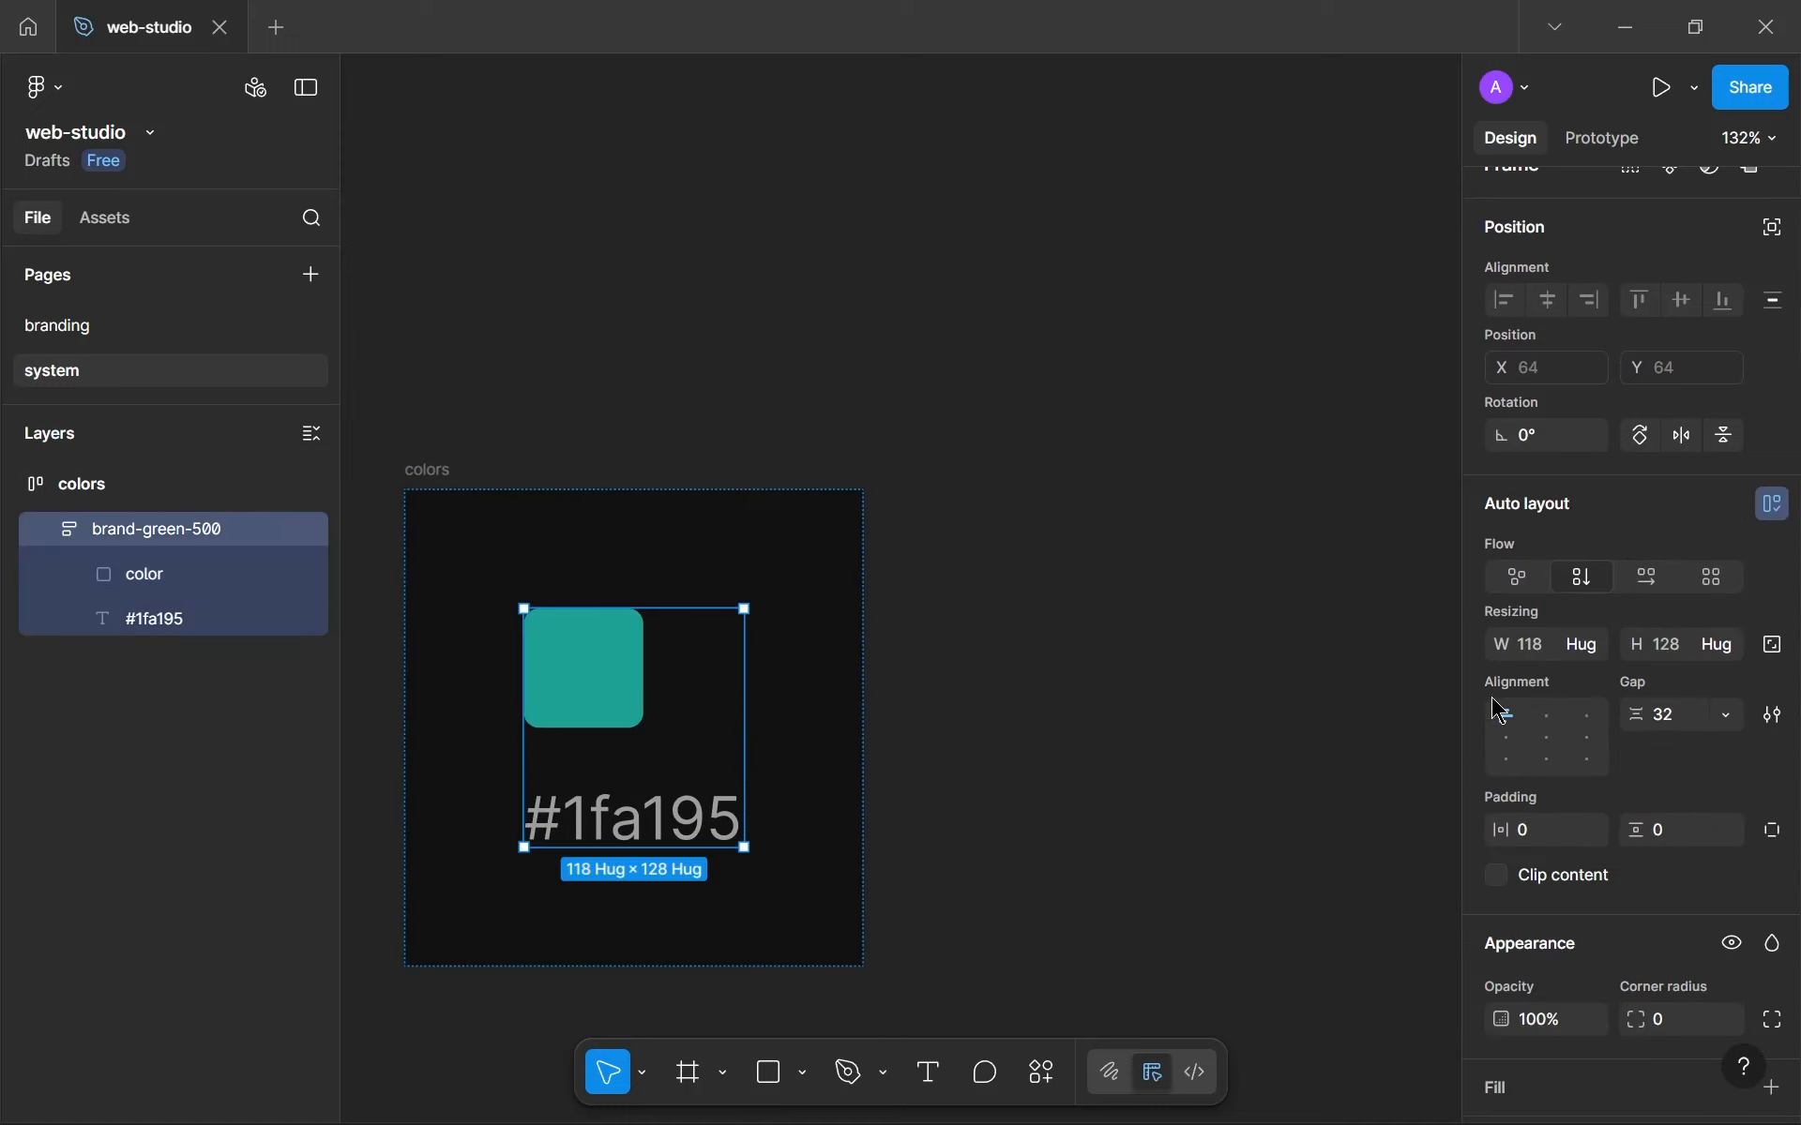
pyautogui.click(1547, 715)
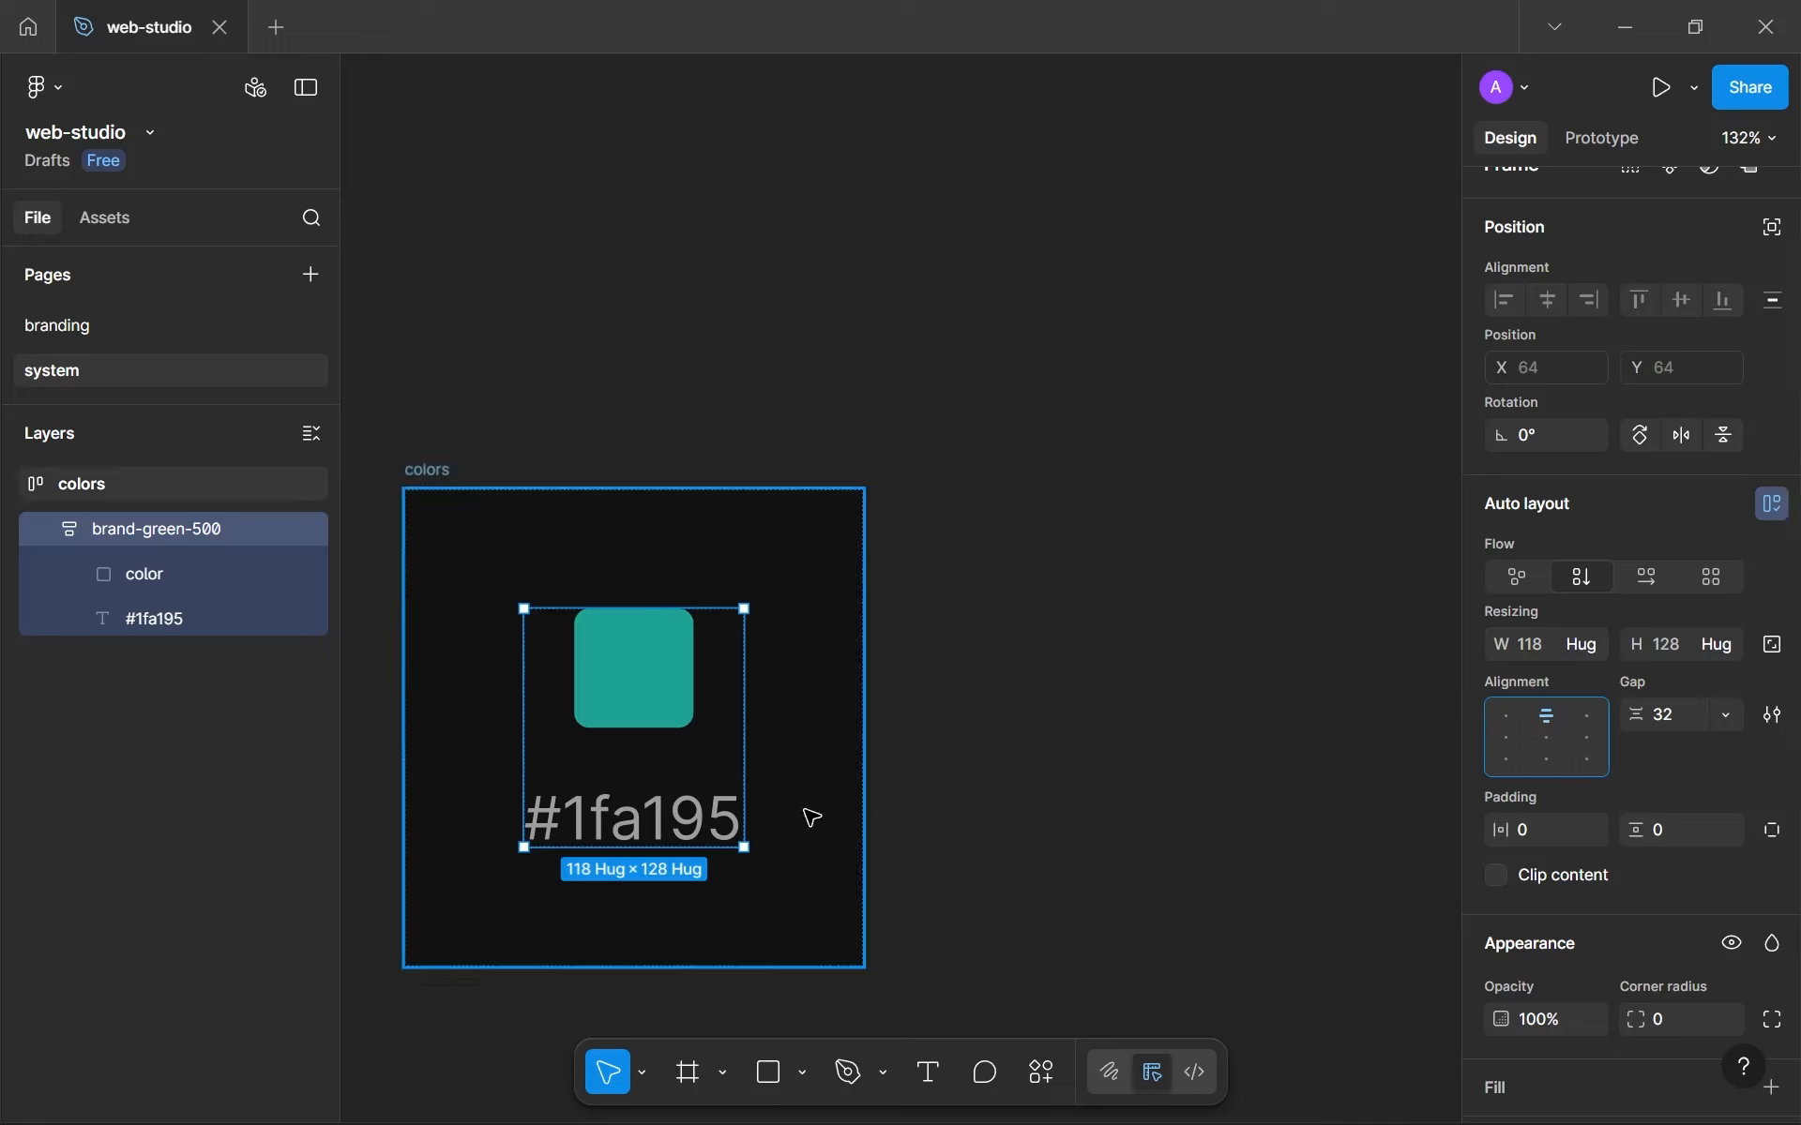
pyautogui.click(1682, 719)
pyautogui.write('16')
pyautogui.click(1222, 720)
pyautogui.scroll(-5, 1077, 713)
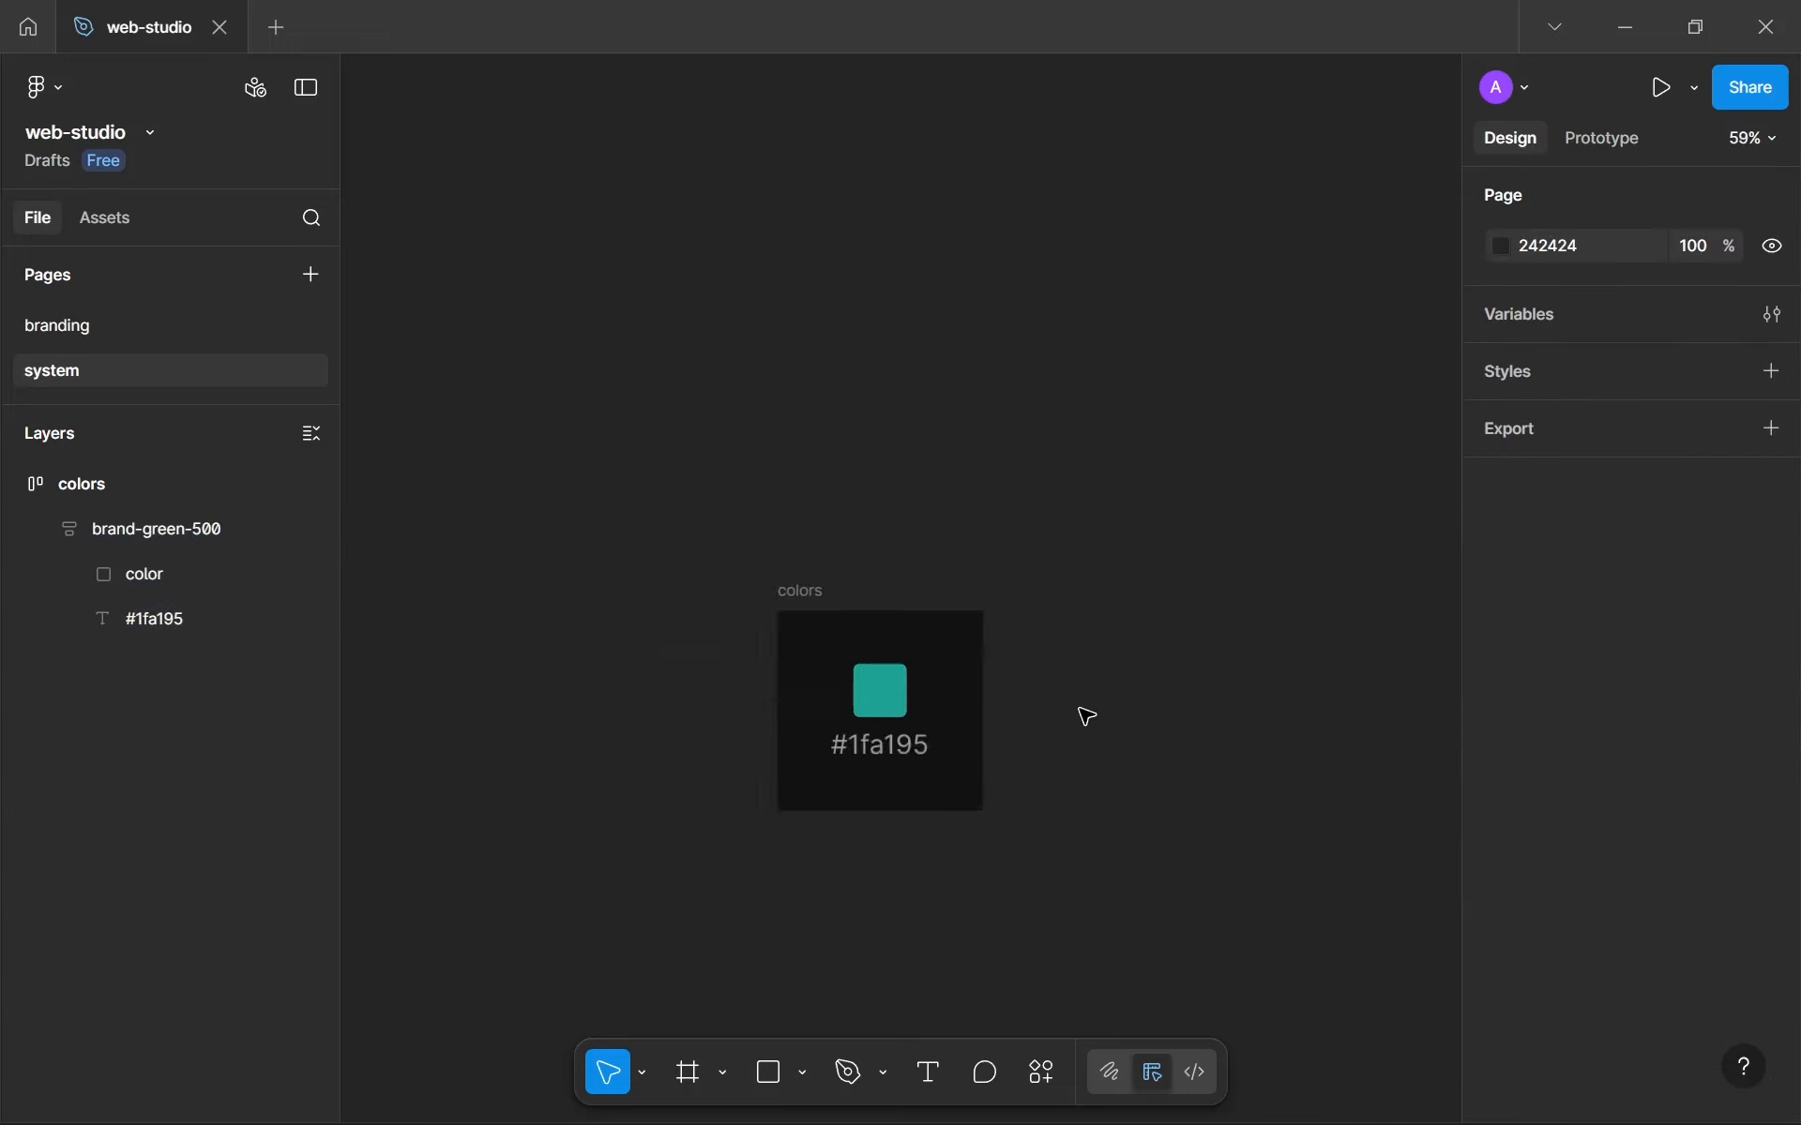
pyautogui.scroll(-3, 1074, 713)
pyautogui.scroll(8, 1067, 718)
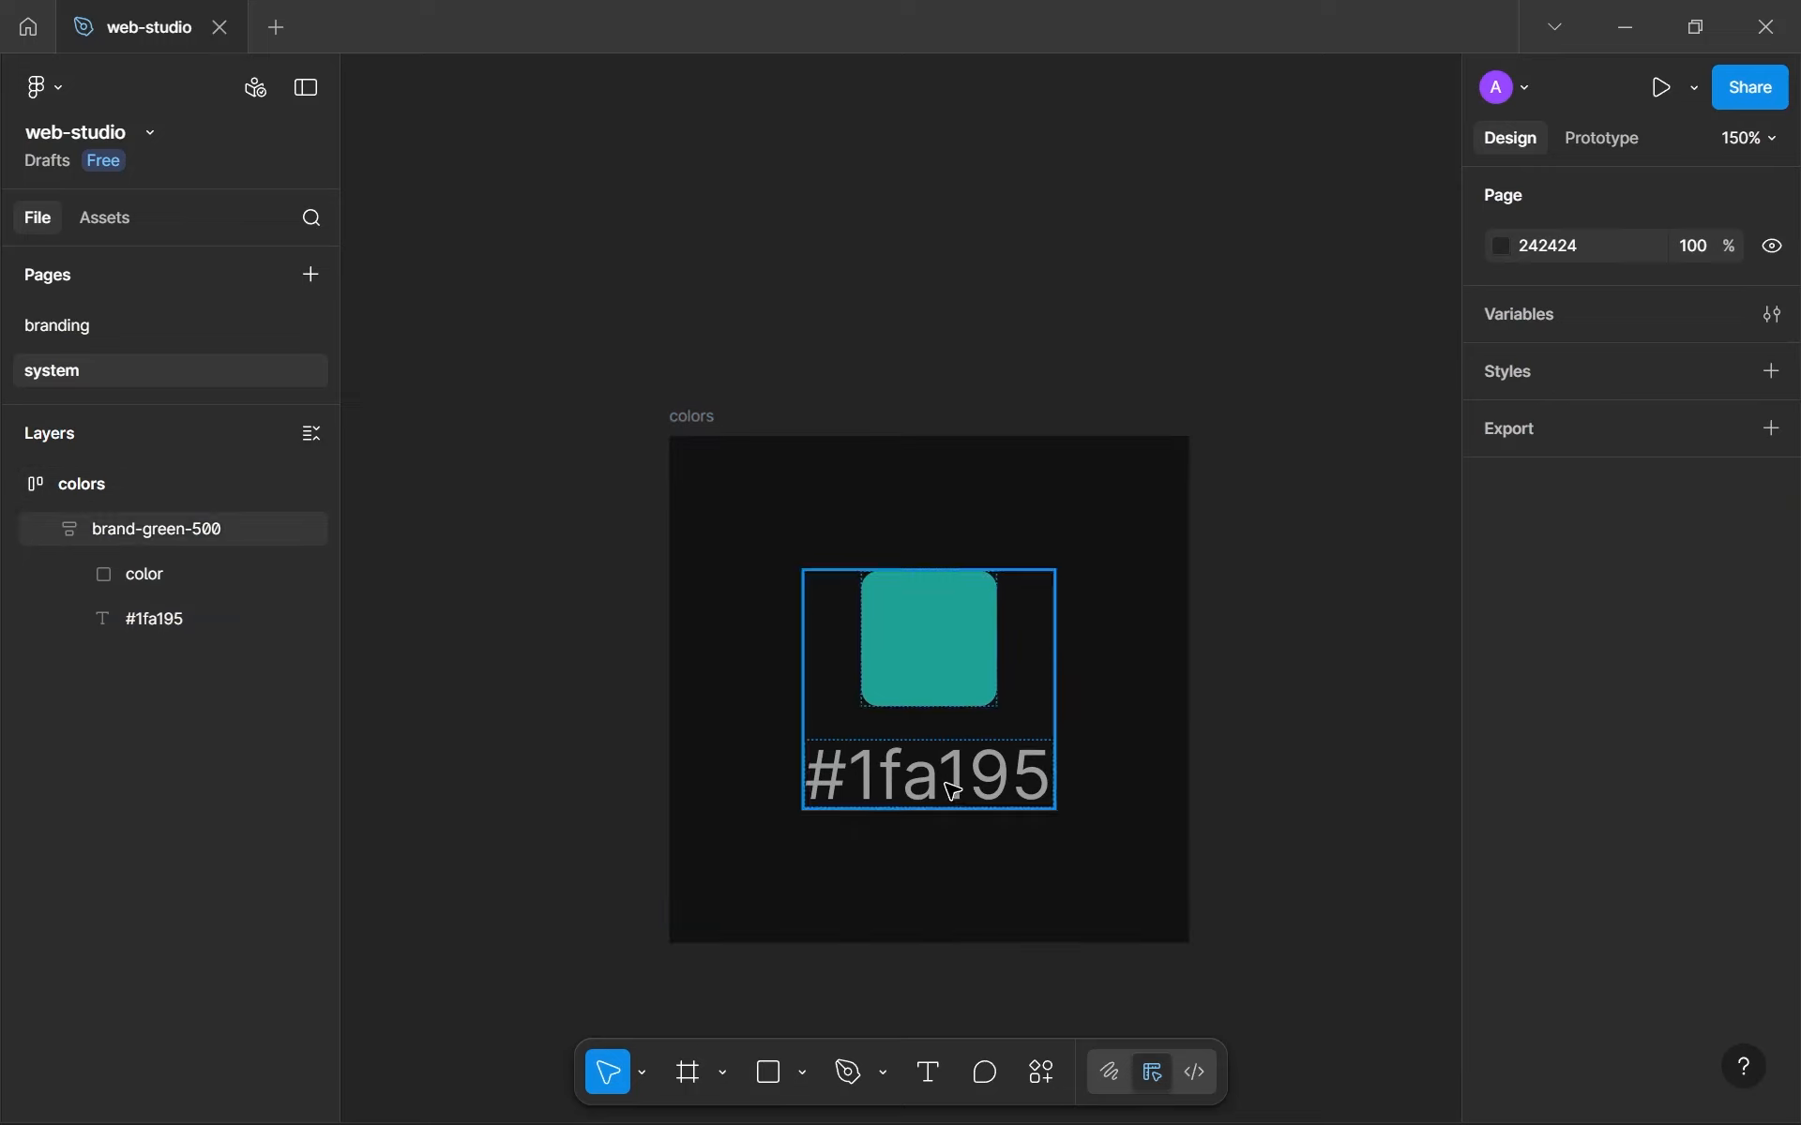
# Set the font size of the #1fa195 hex label to 24.
pyautogui.doubleClick(973, 786)
pyautogui.click(1643, 989)
pyautogui.write('24')
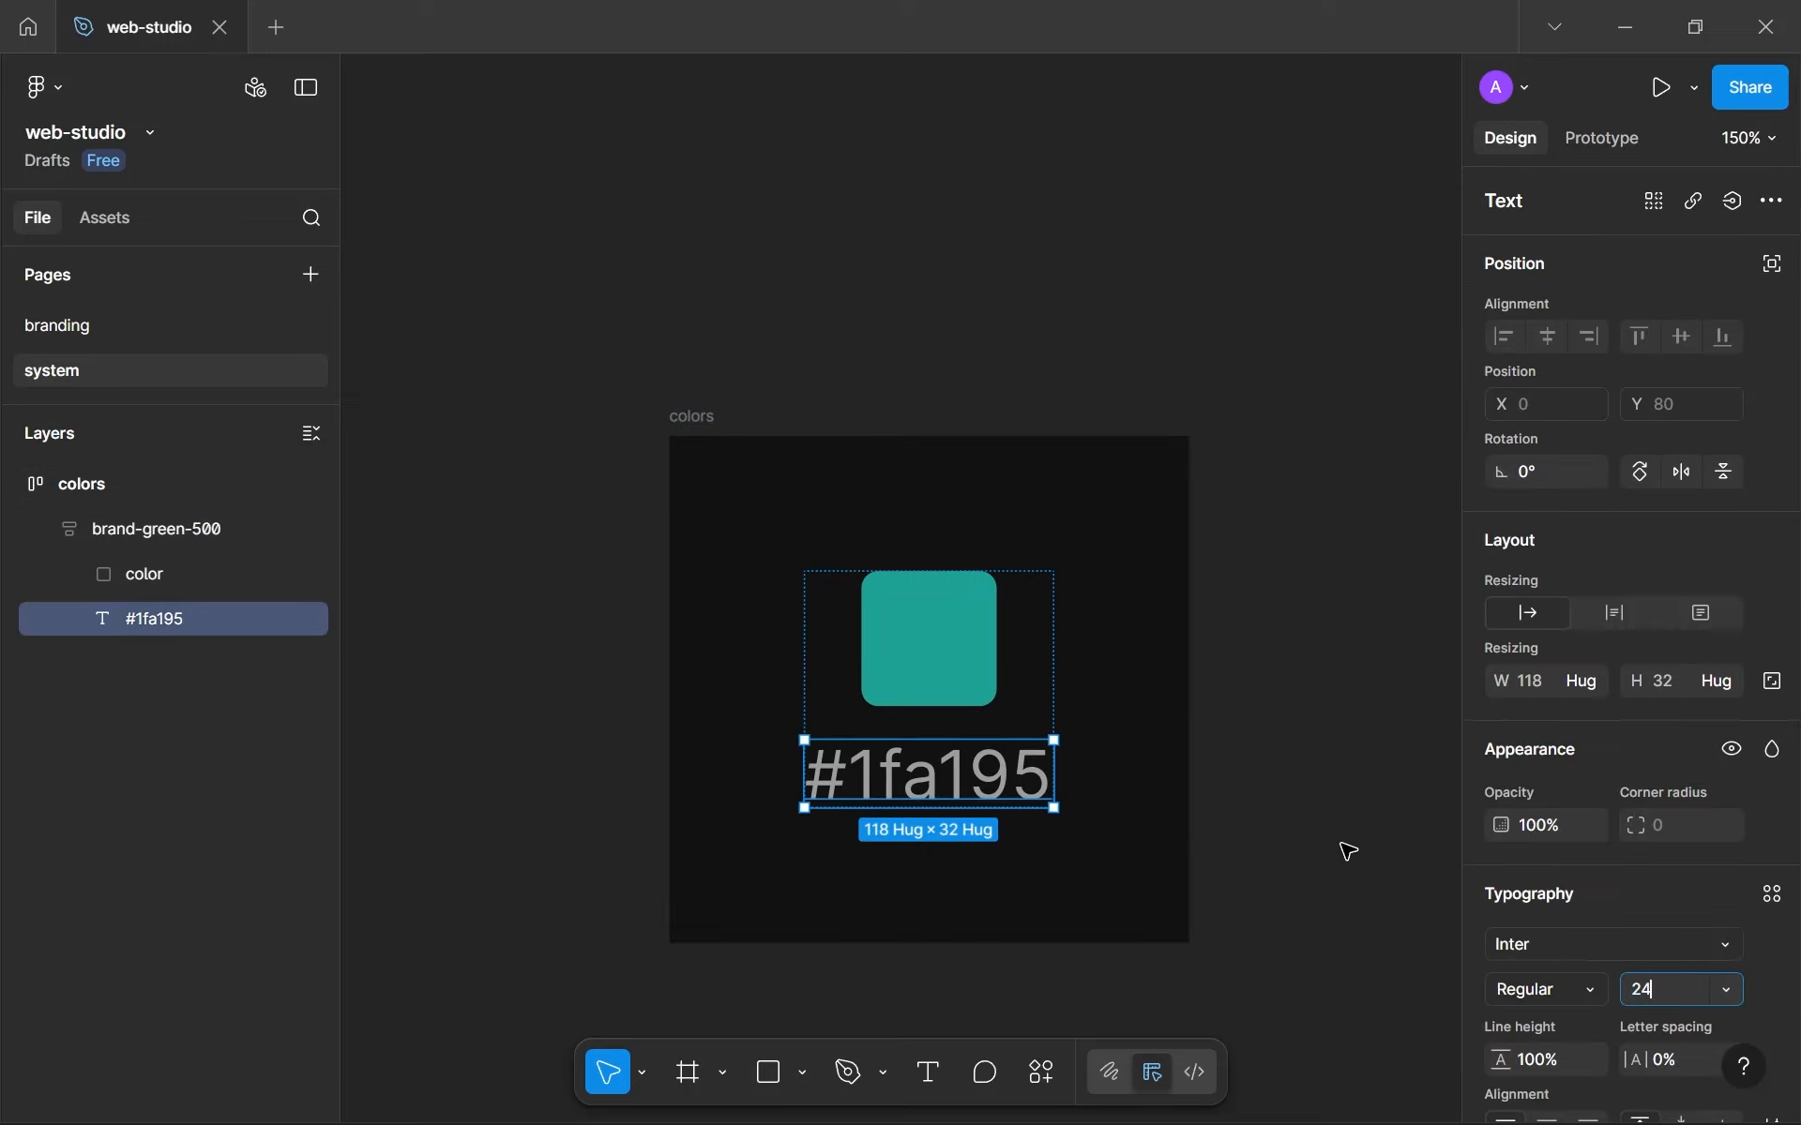
pyautogui.click(1332, 825)
pyautogui.scroll(-5, 1332, 825)
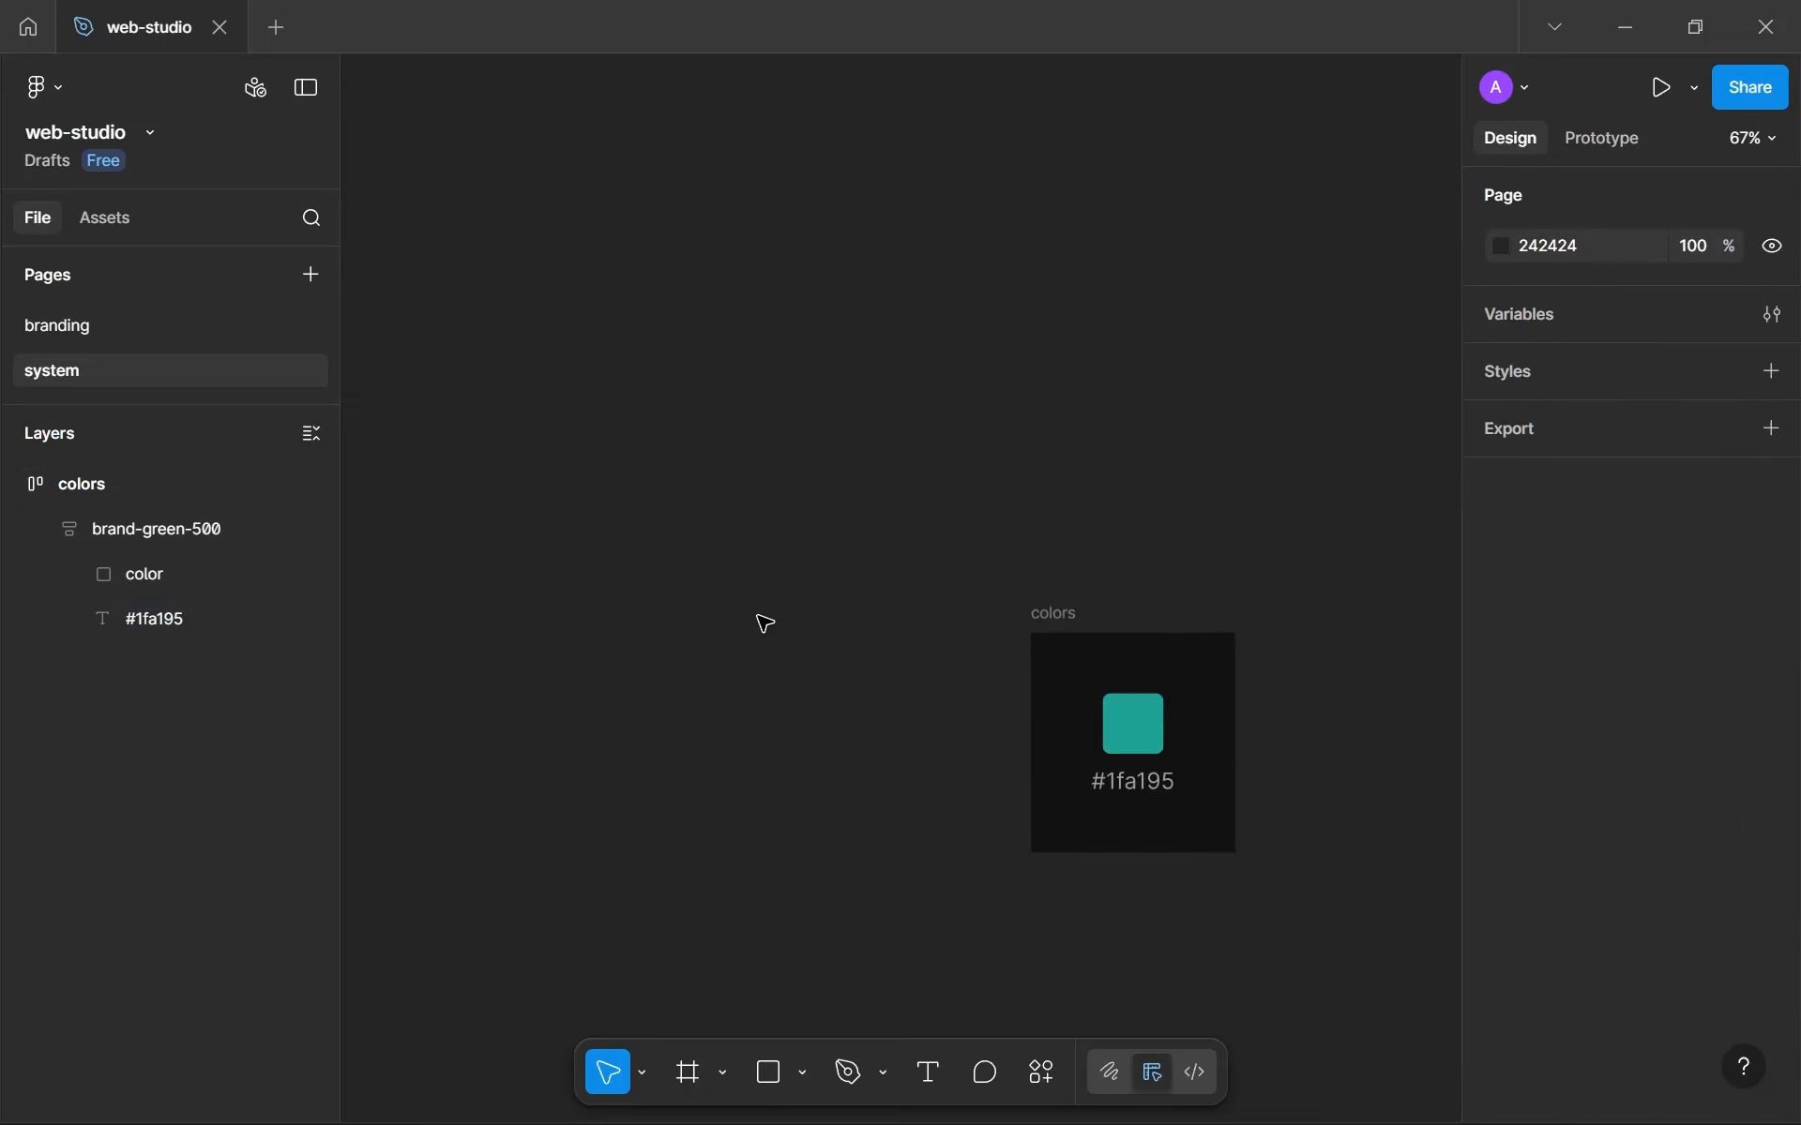
pyautogui.scroll(5, 1177, 753)
pyautogui.scroll(-4, 1078, 728)
pyautogui.scroll(5, 945, 522)
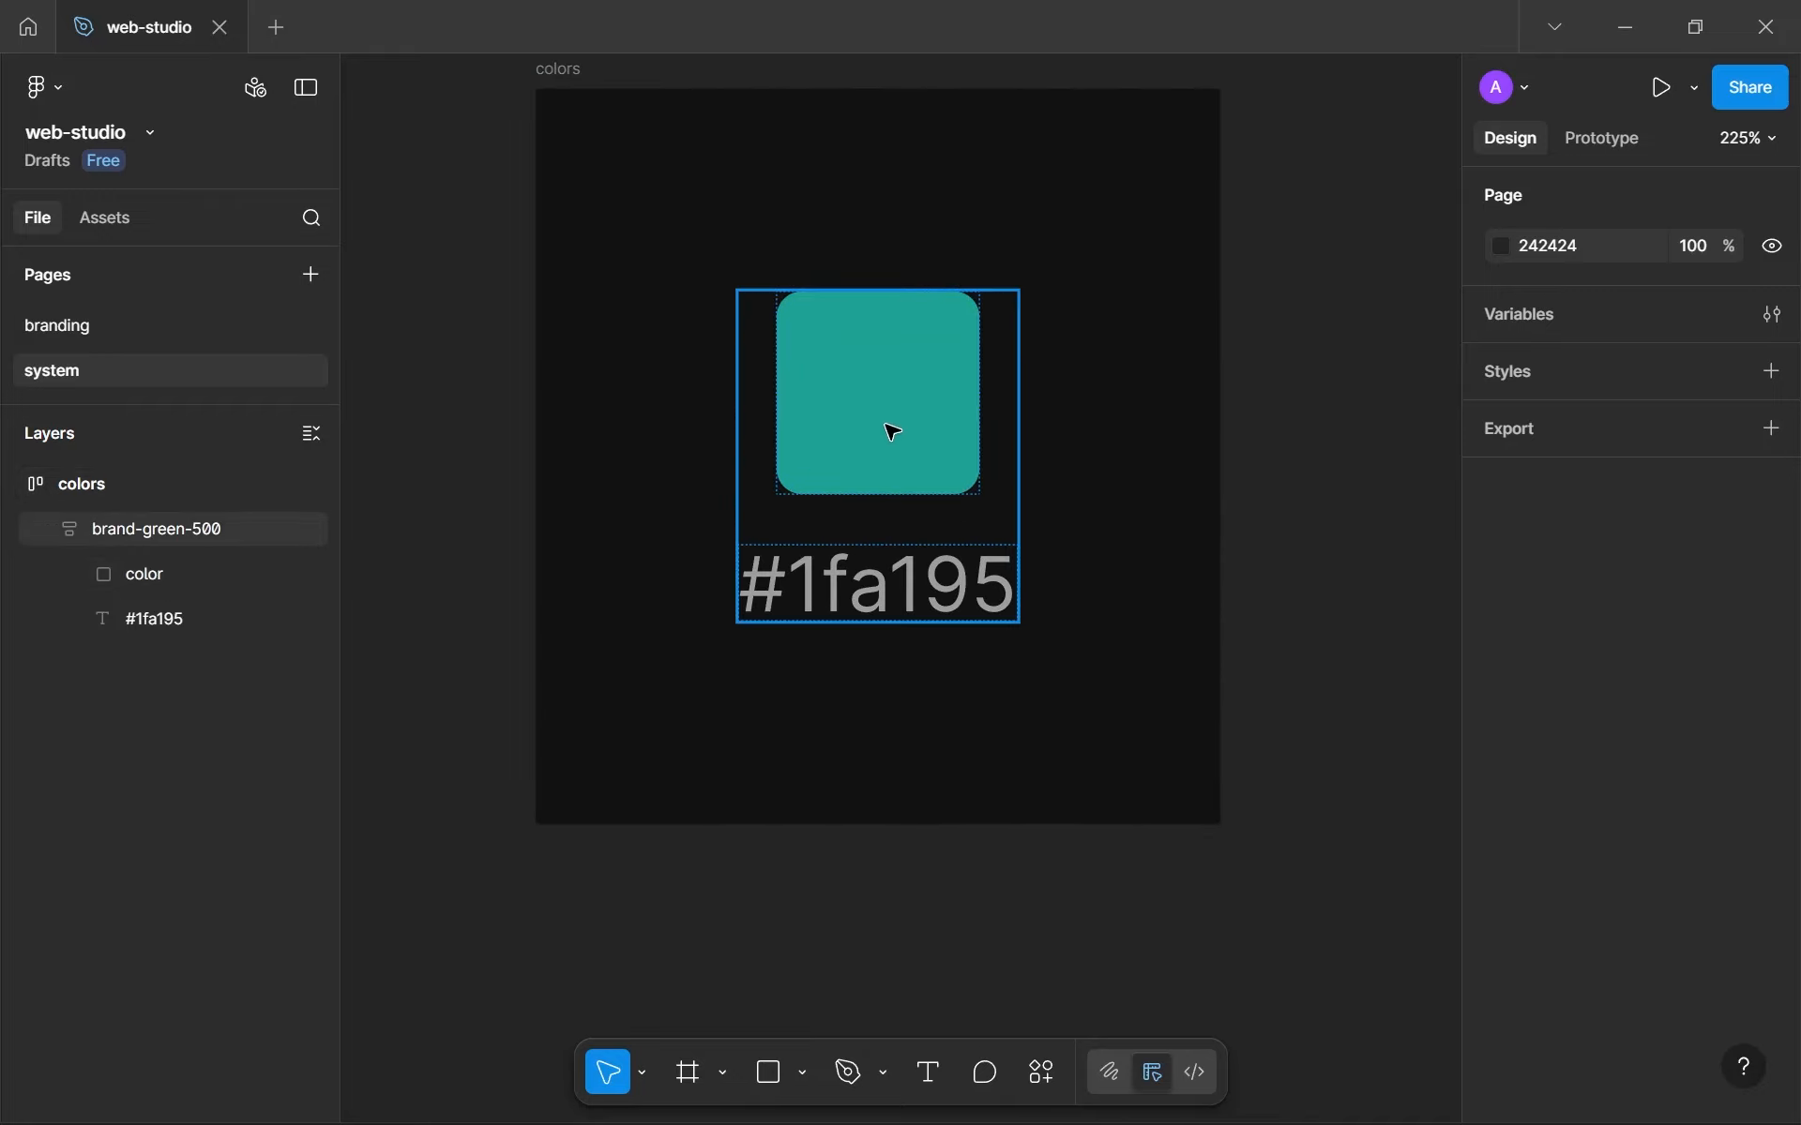
# Create a colour style named mint-500 from the teal square's fill and copy the style name.
pyautogui.doubleClick(924, 430)
pyautogui.scroll(-1, 1651, 751)
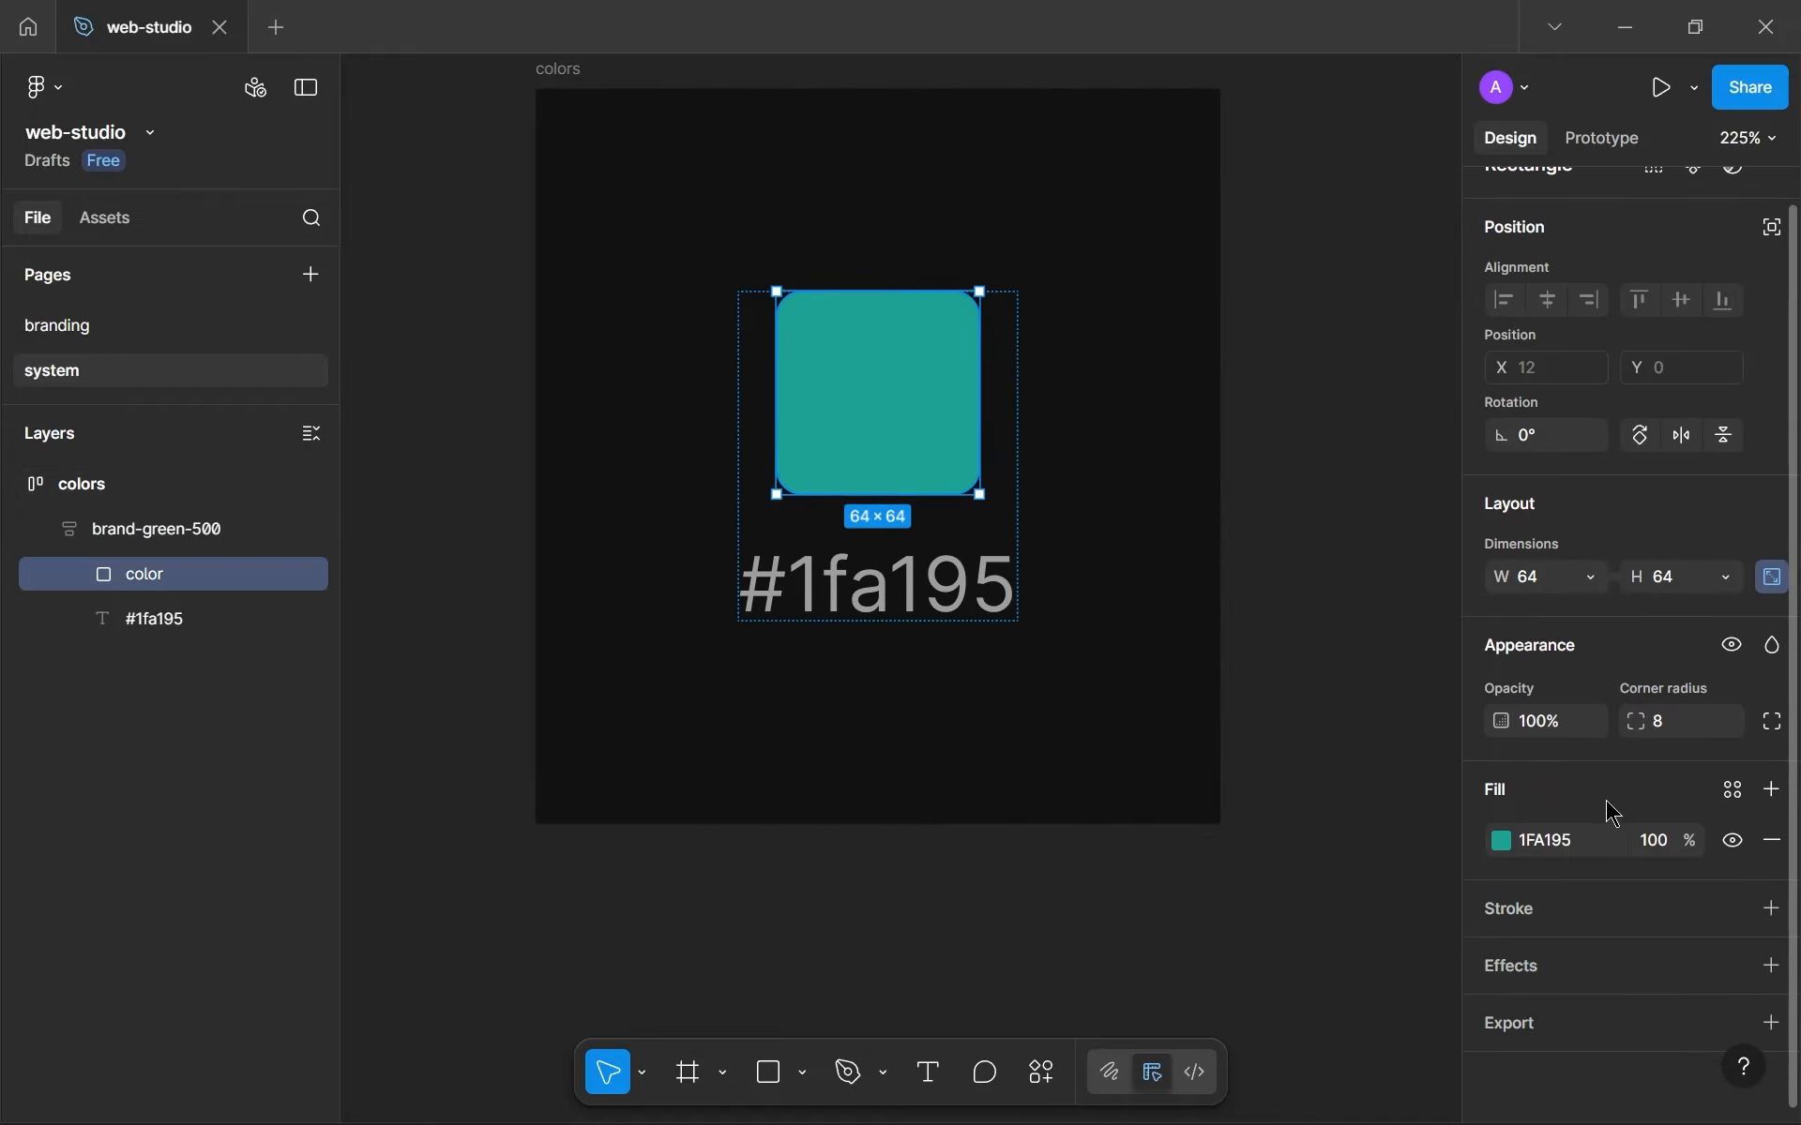
pyautogui.click(1733, 789)
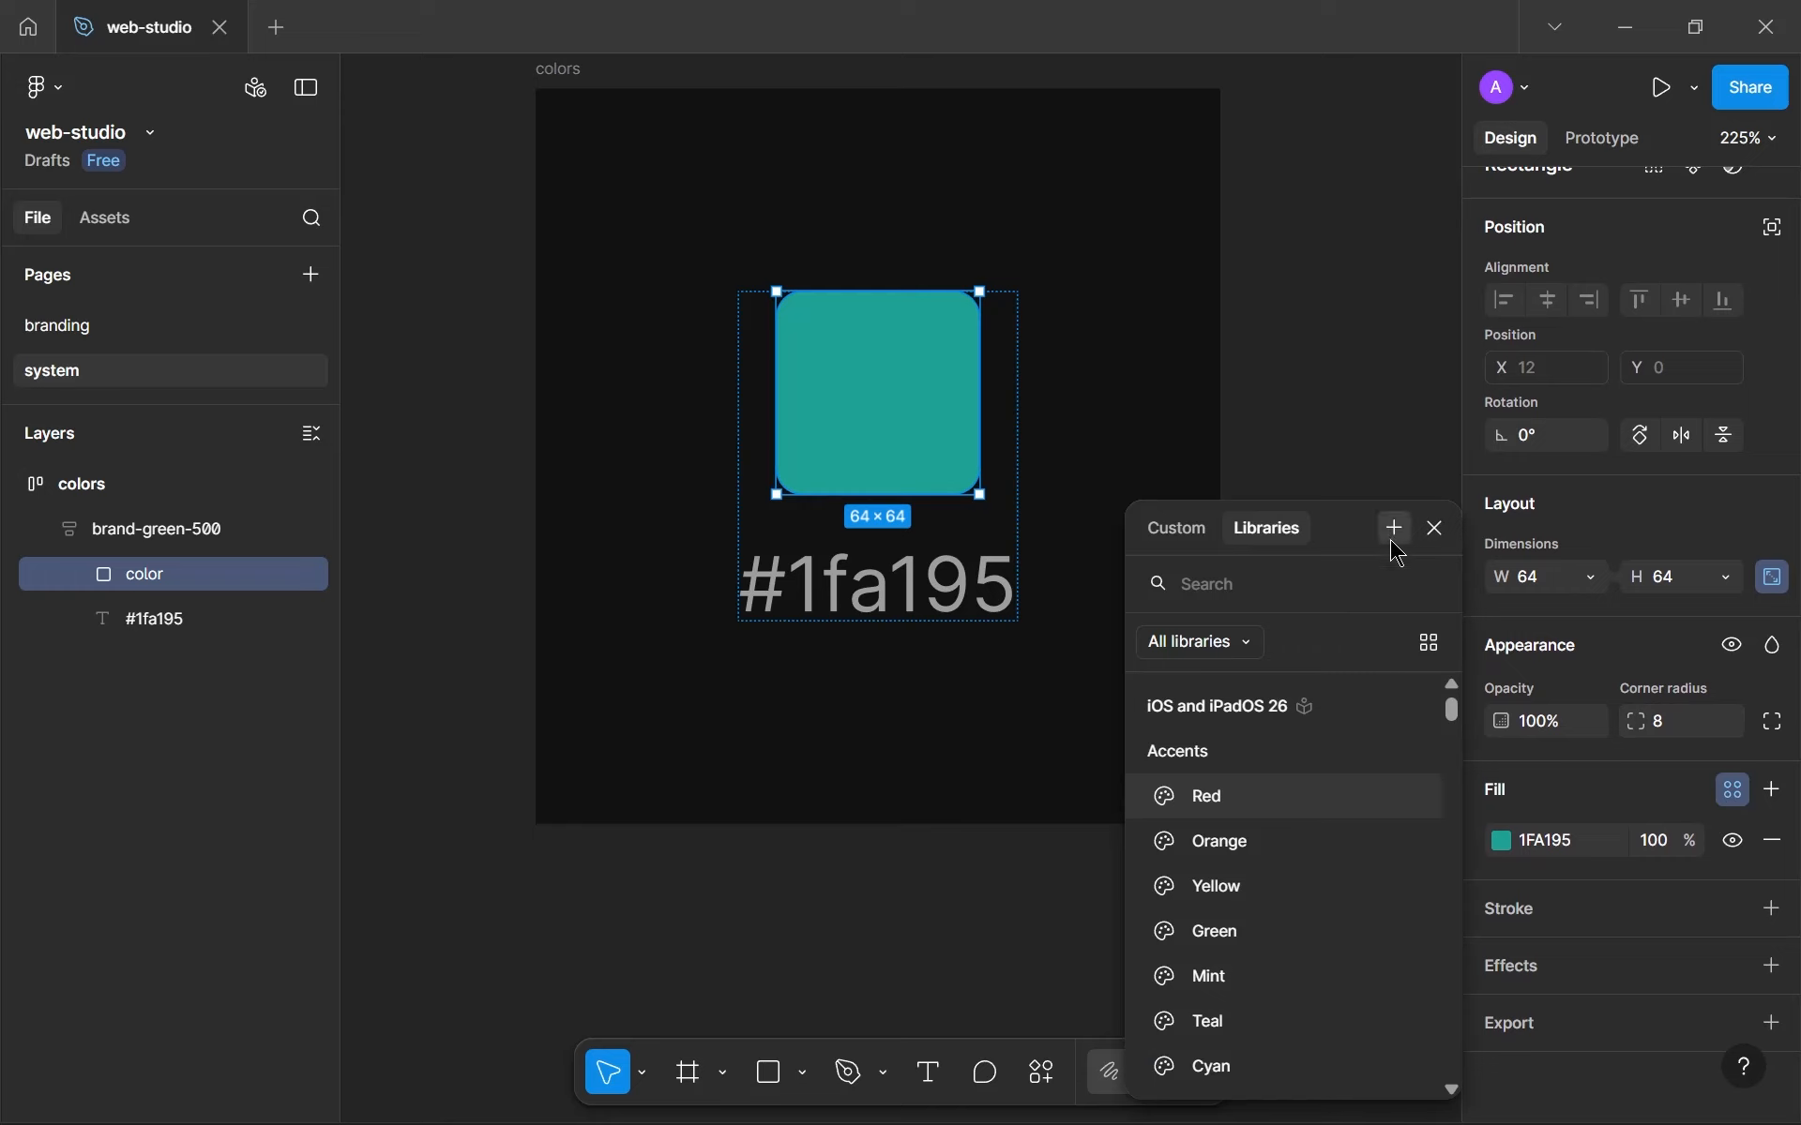
pyautogui.click(1394, 530)
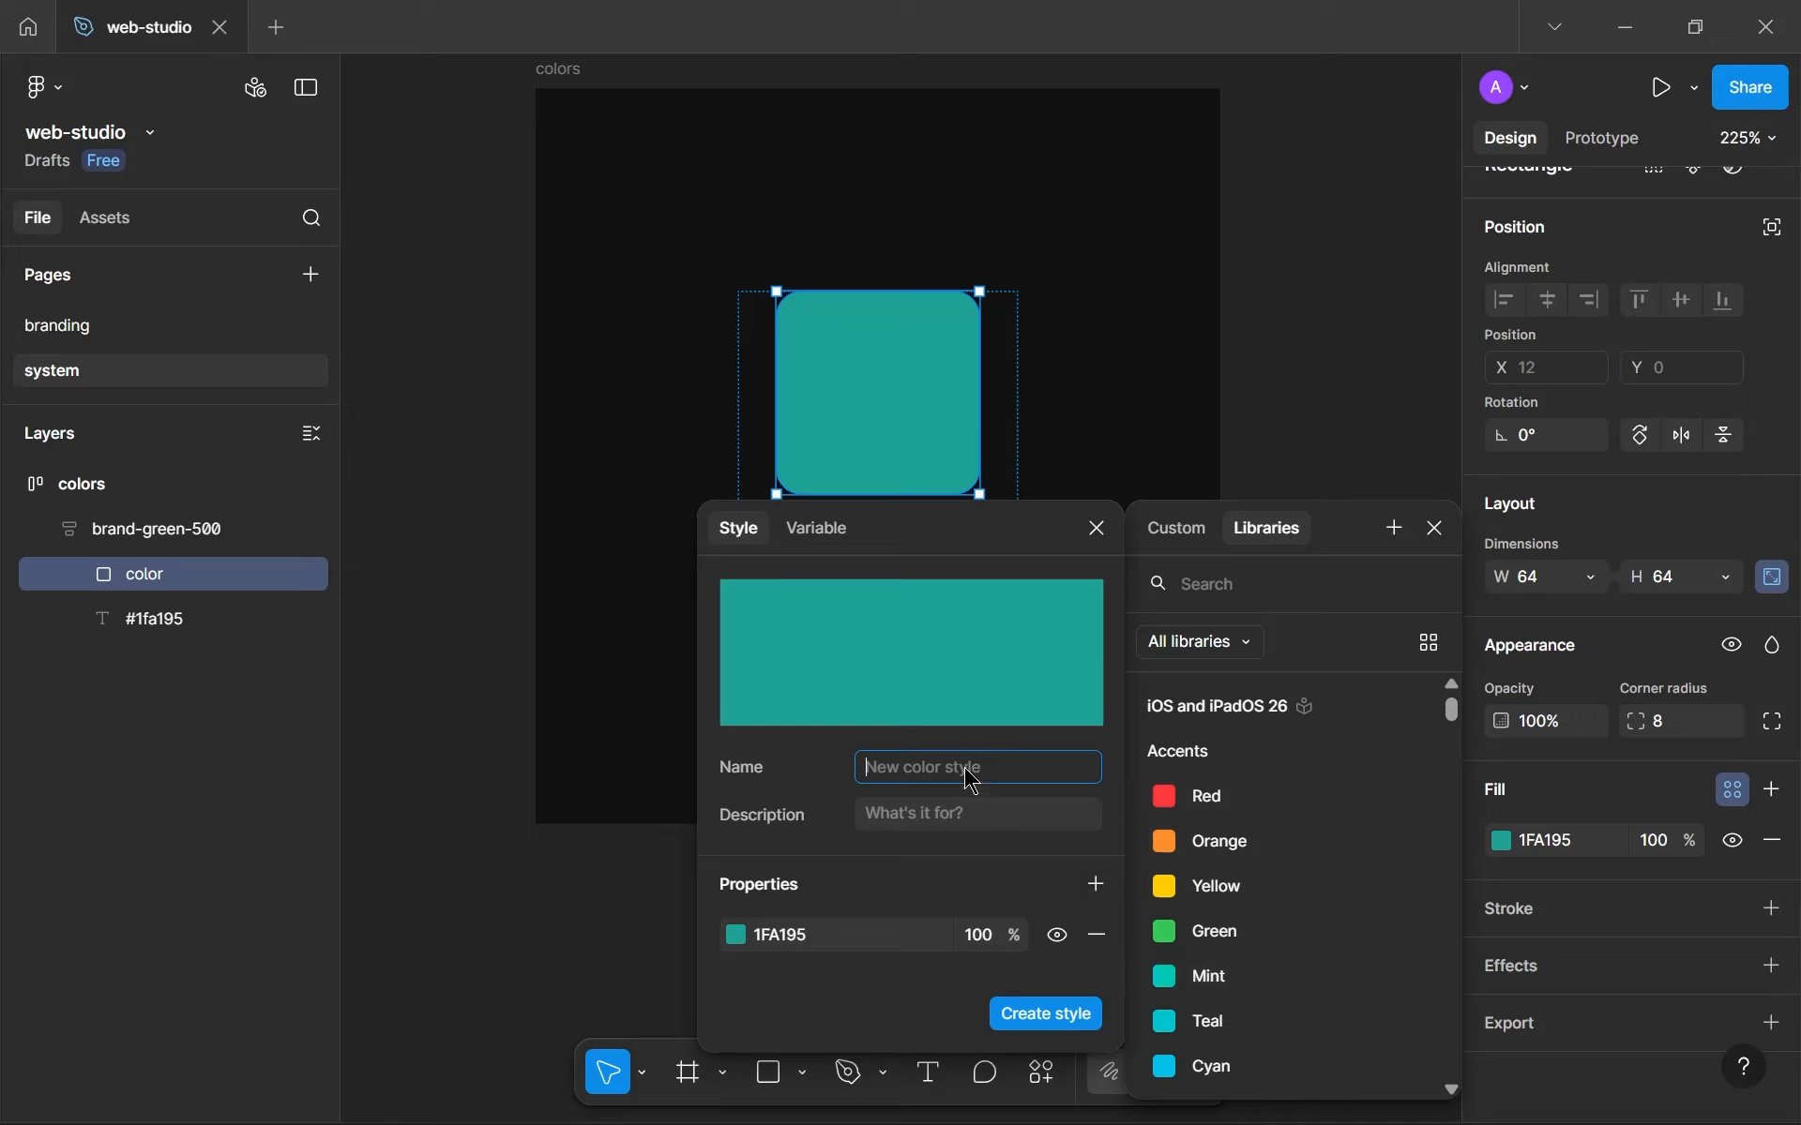
pyautogui.write('mint-500')
pyautogui.hotkey('ctrl', 'a')
pyautogui.hotkey('ctrl', 'c')
pyautogui.press('Return')
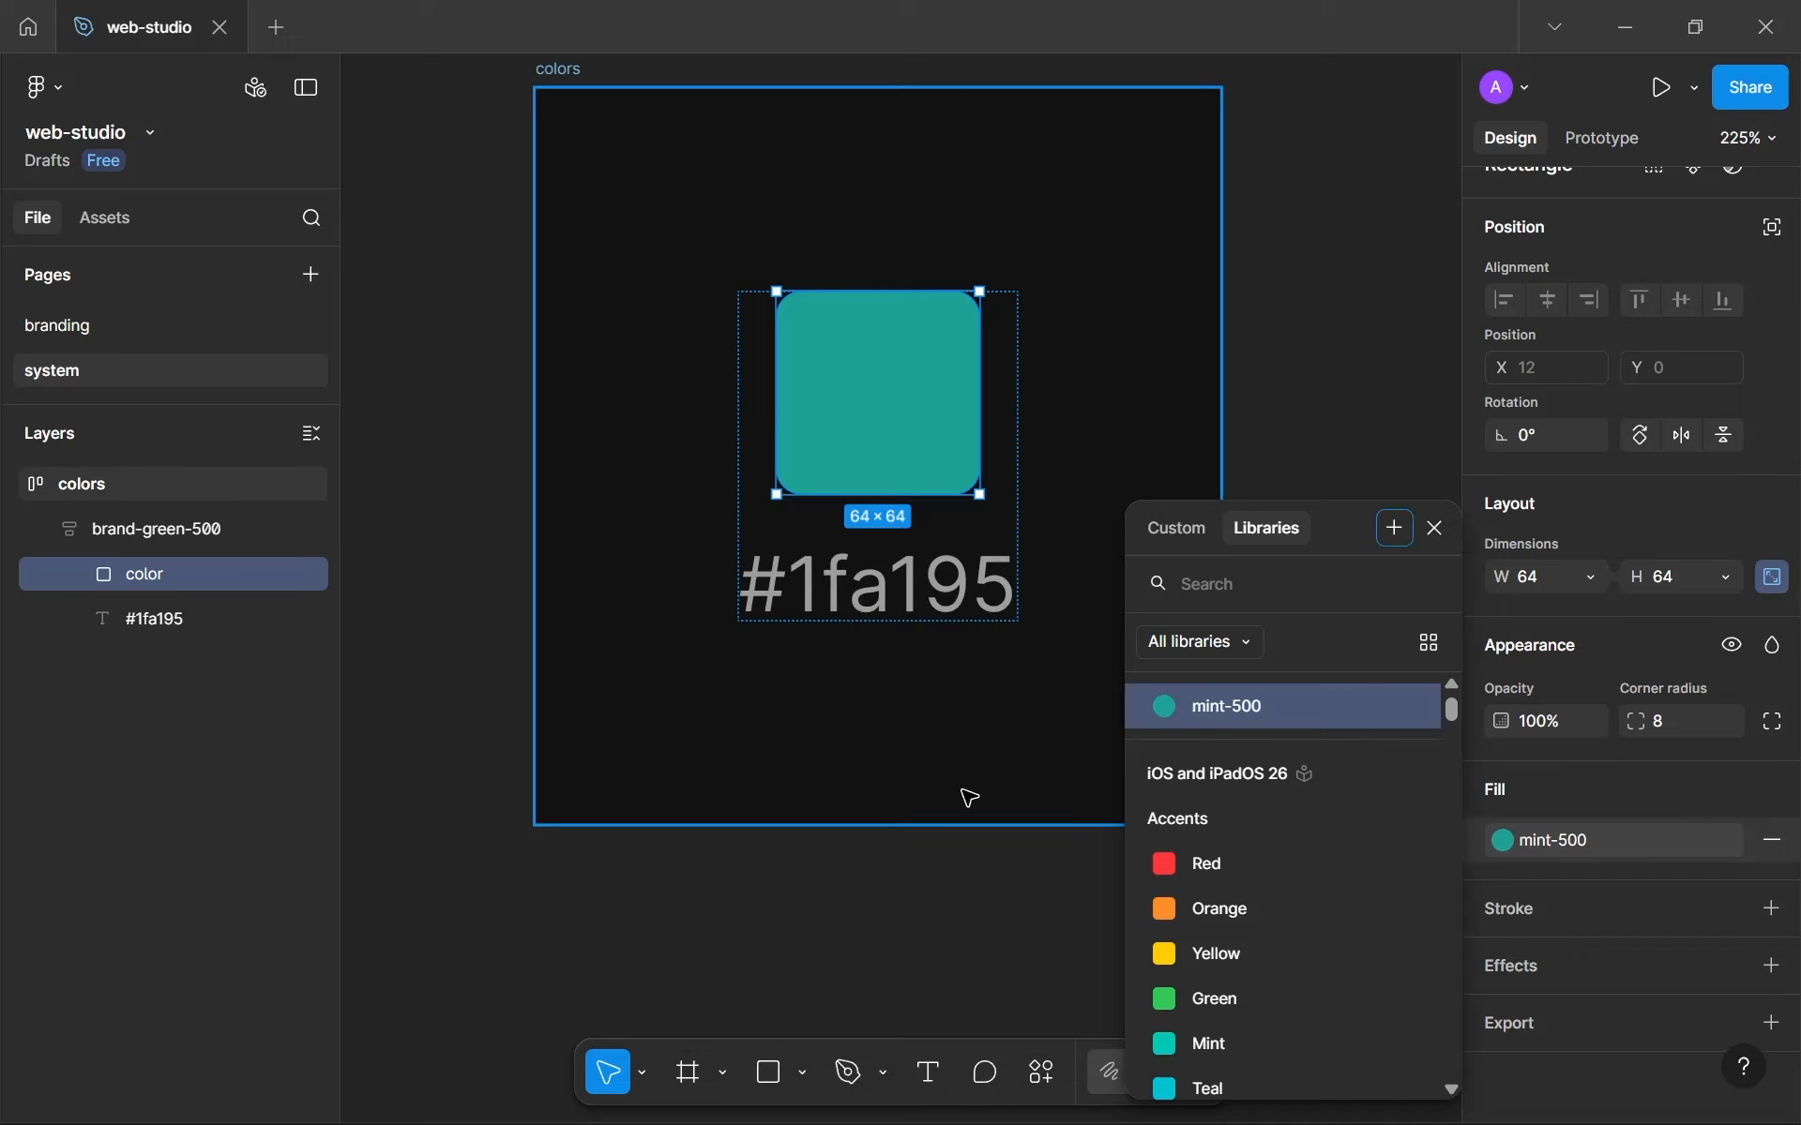
# Rename the brand-green-500 frame as mint-500 using the copied style name.
pyautogui.doubleClick(148, 529)
pyautogui.hotkey('ctrl', 'v')
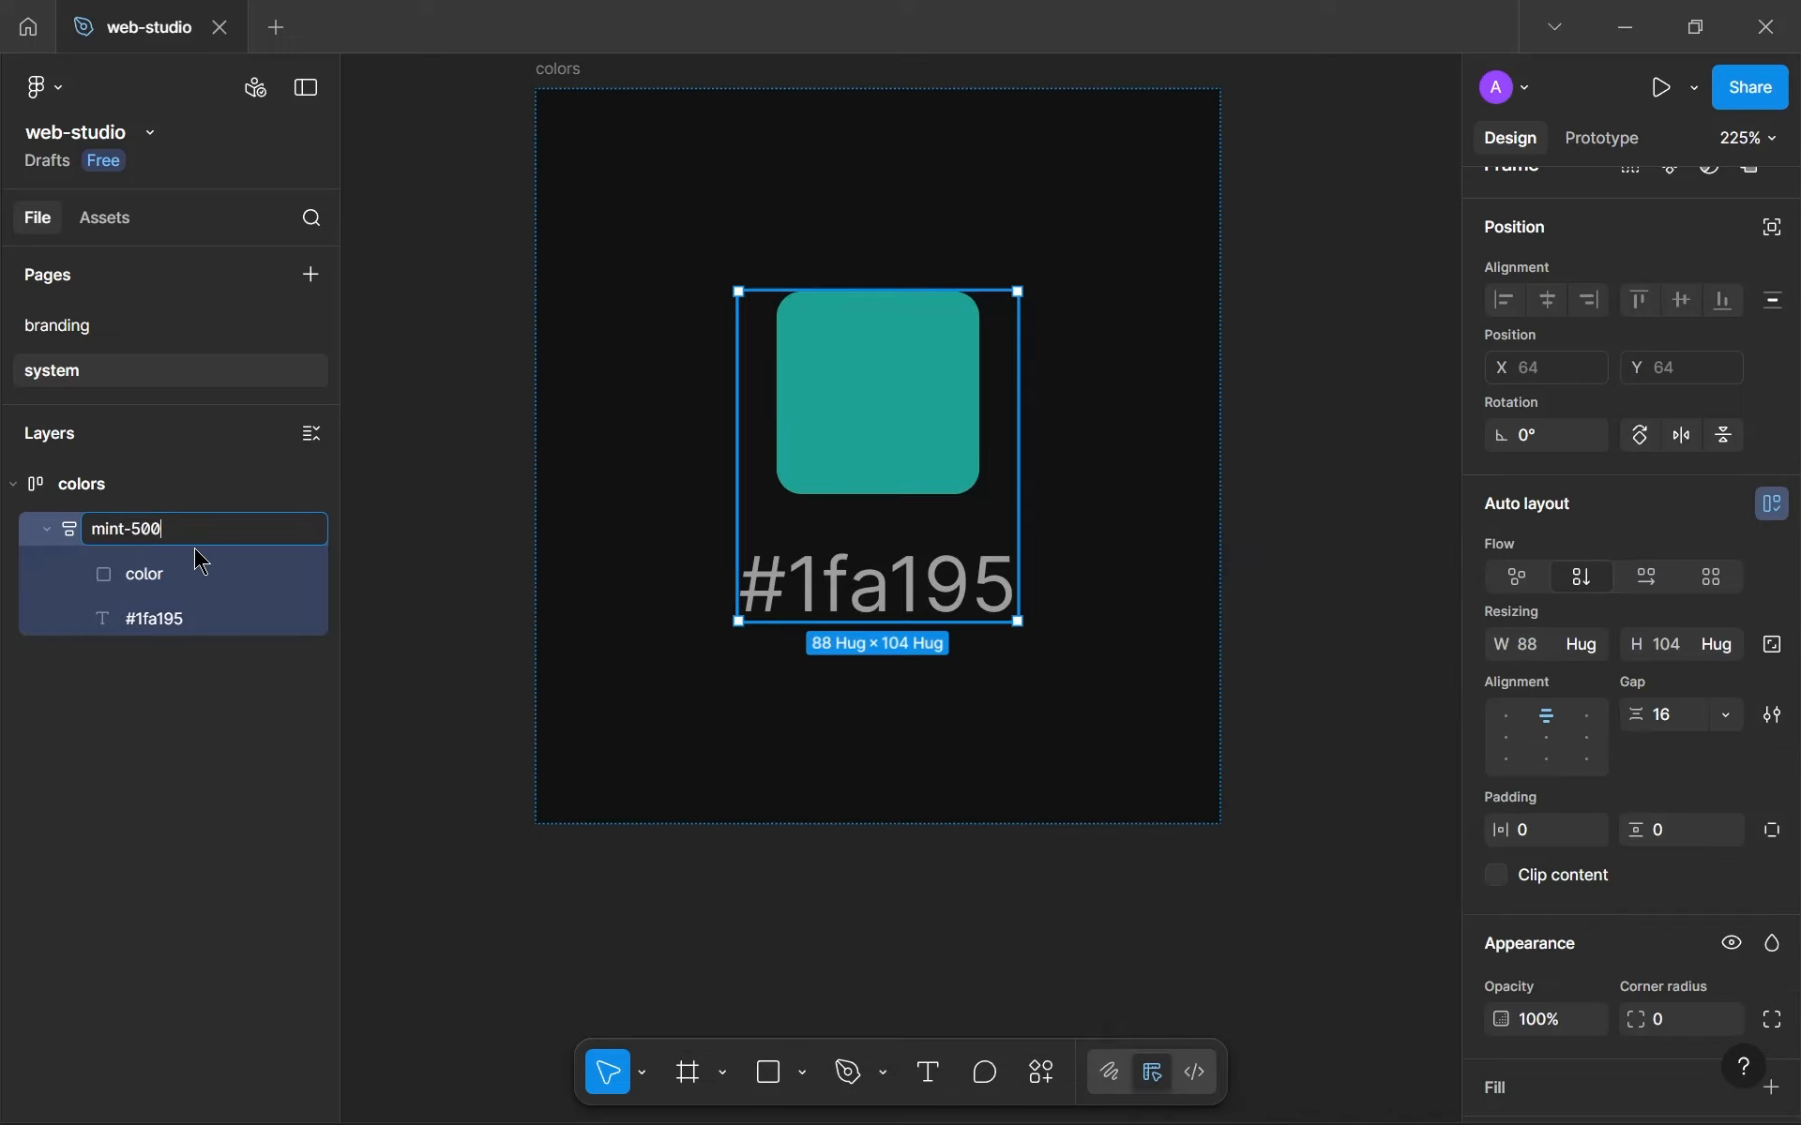
pyautogui.scroll(-2, 1674, 694)
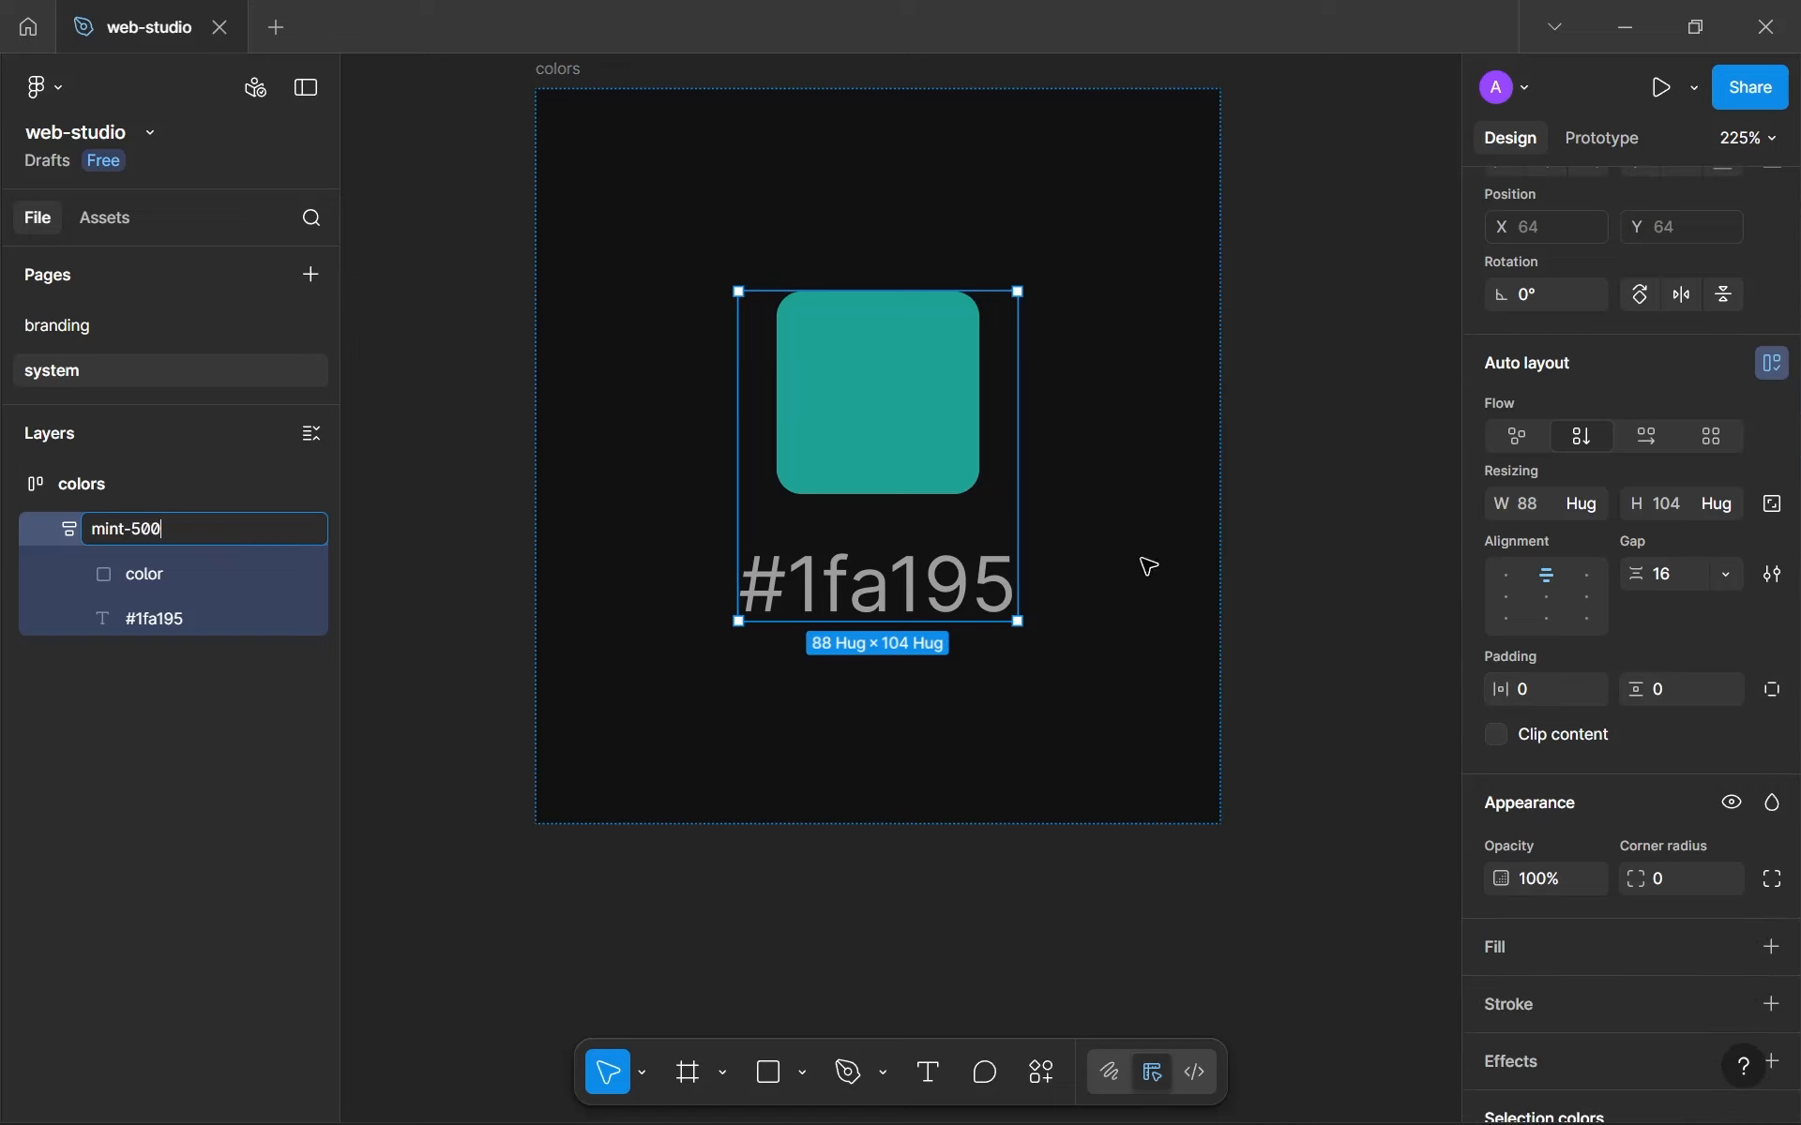
pyautogui.click(392, 283)
pyautogui.scroll(-1, 908, 534)
pyautogui.scroll(2, 948, 554)
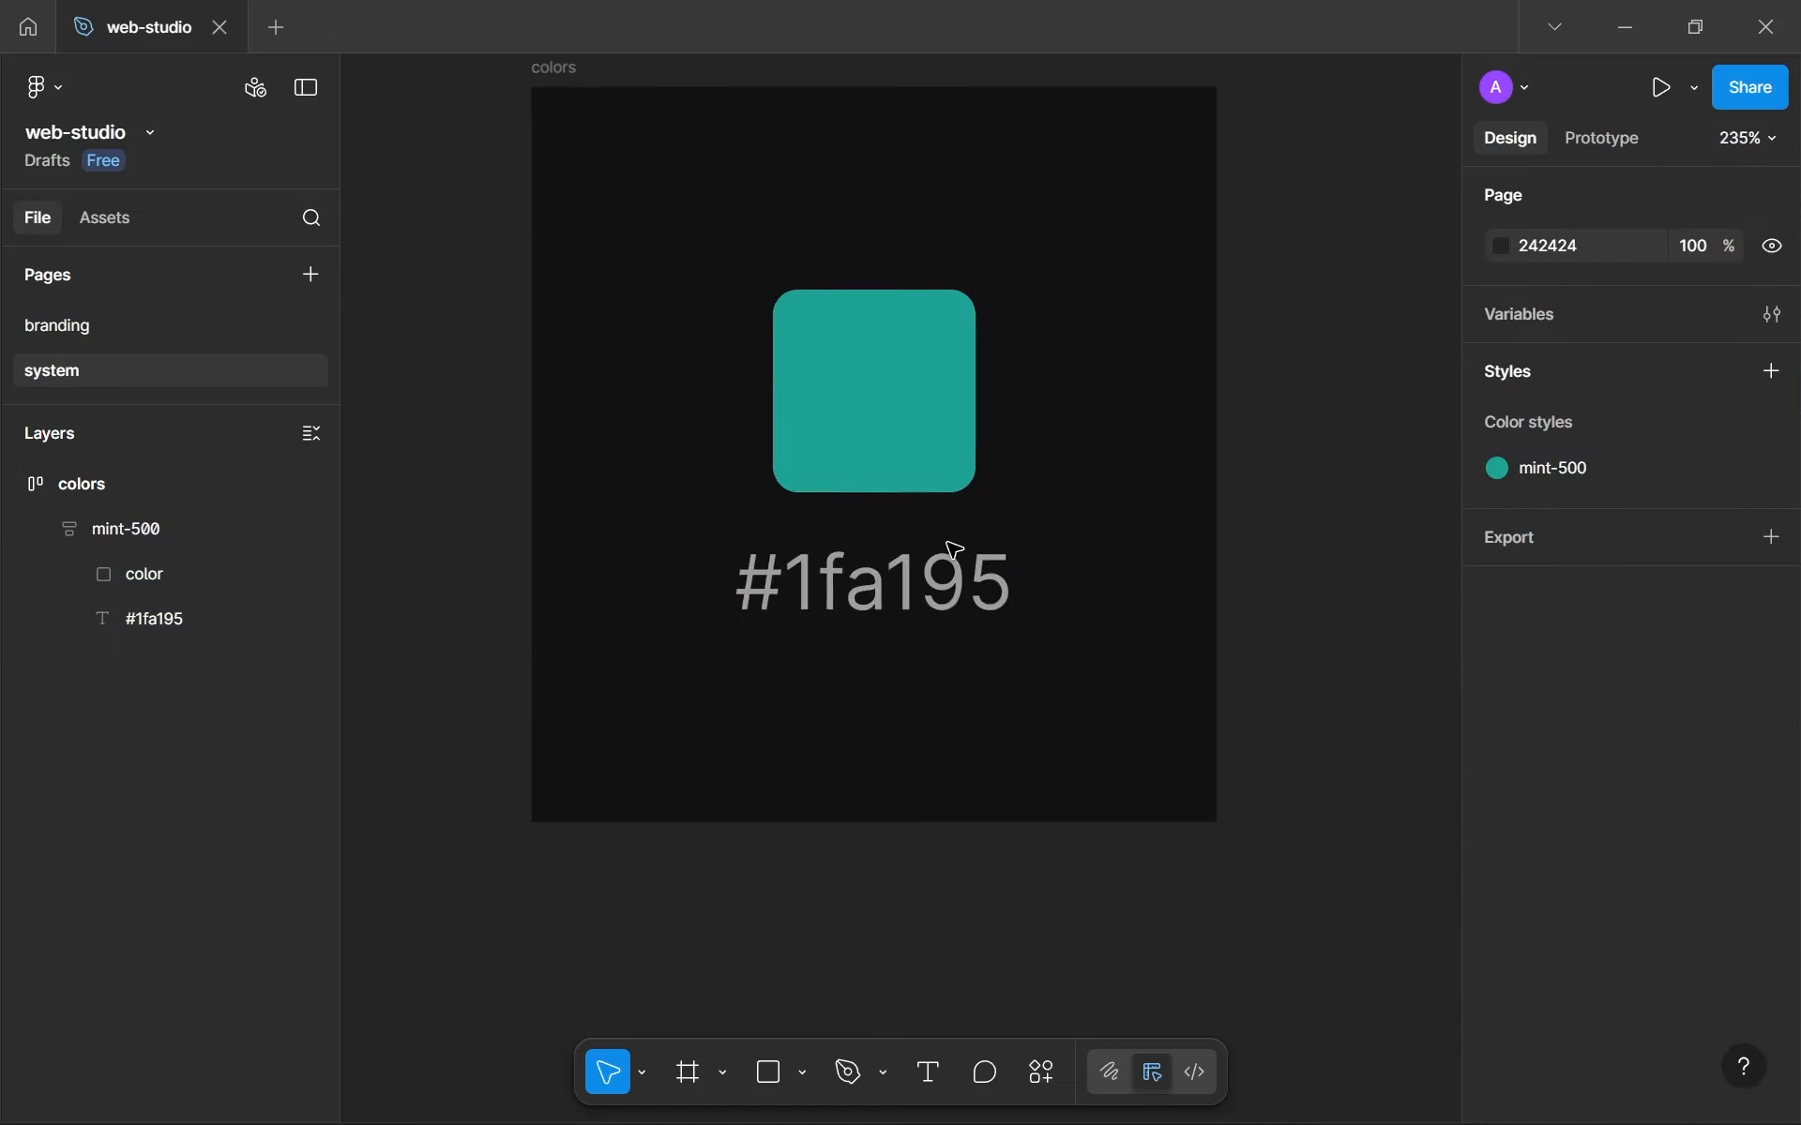
pyautogui.doubleClick(817, 390)
pyautogui.scroll(-1, 1694, 676)
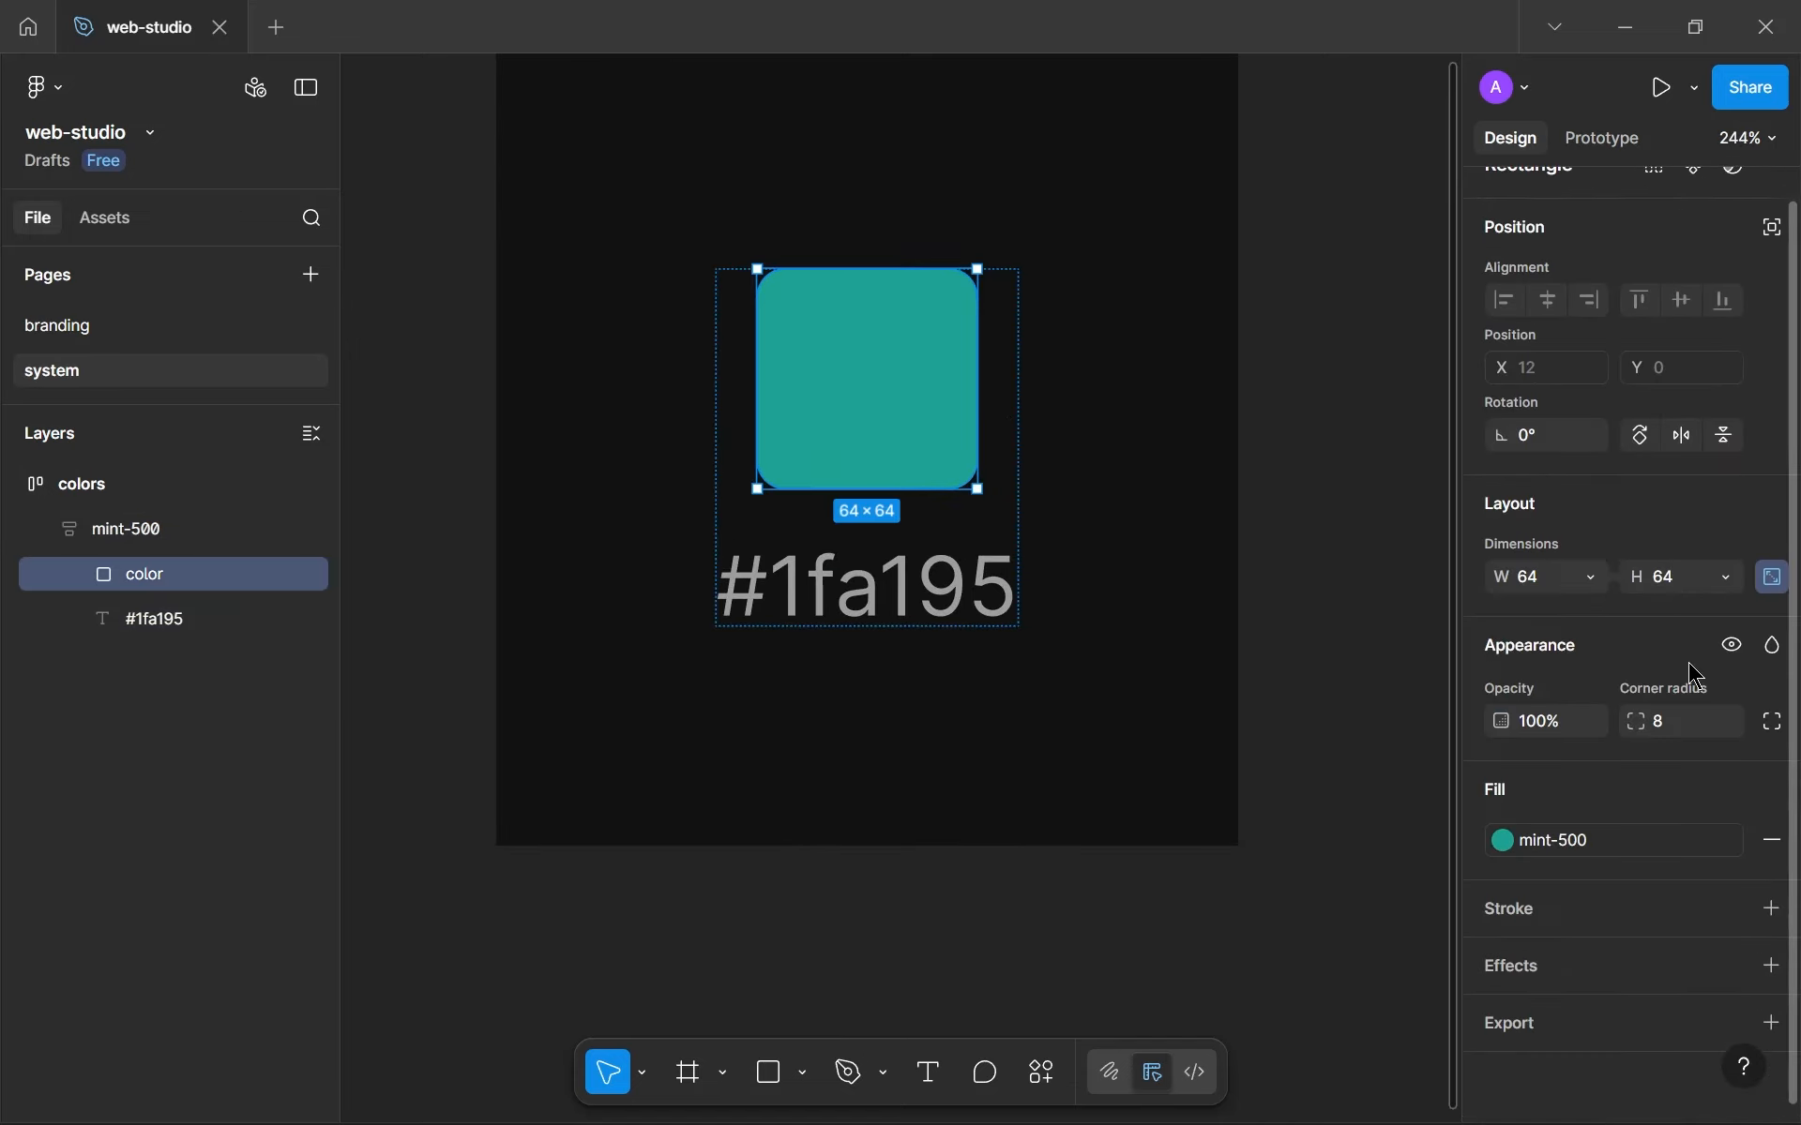
pyautogui.click(677, 877)
pyautogui.scroll(-3, 640, 765)
# On the branding page, create a colour style named logo-grad from the linear teal-pink gradient used in the thumbnail and logo frames.
pyautogui.click(96, 330)
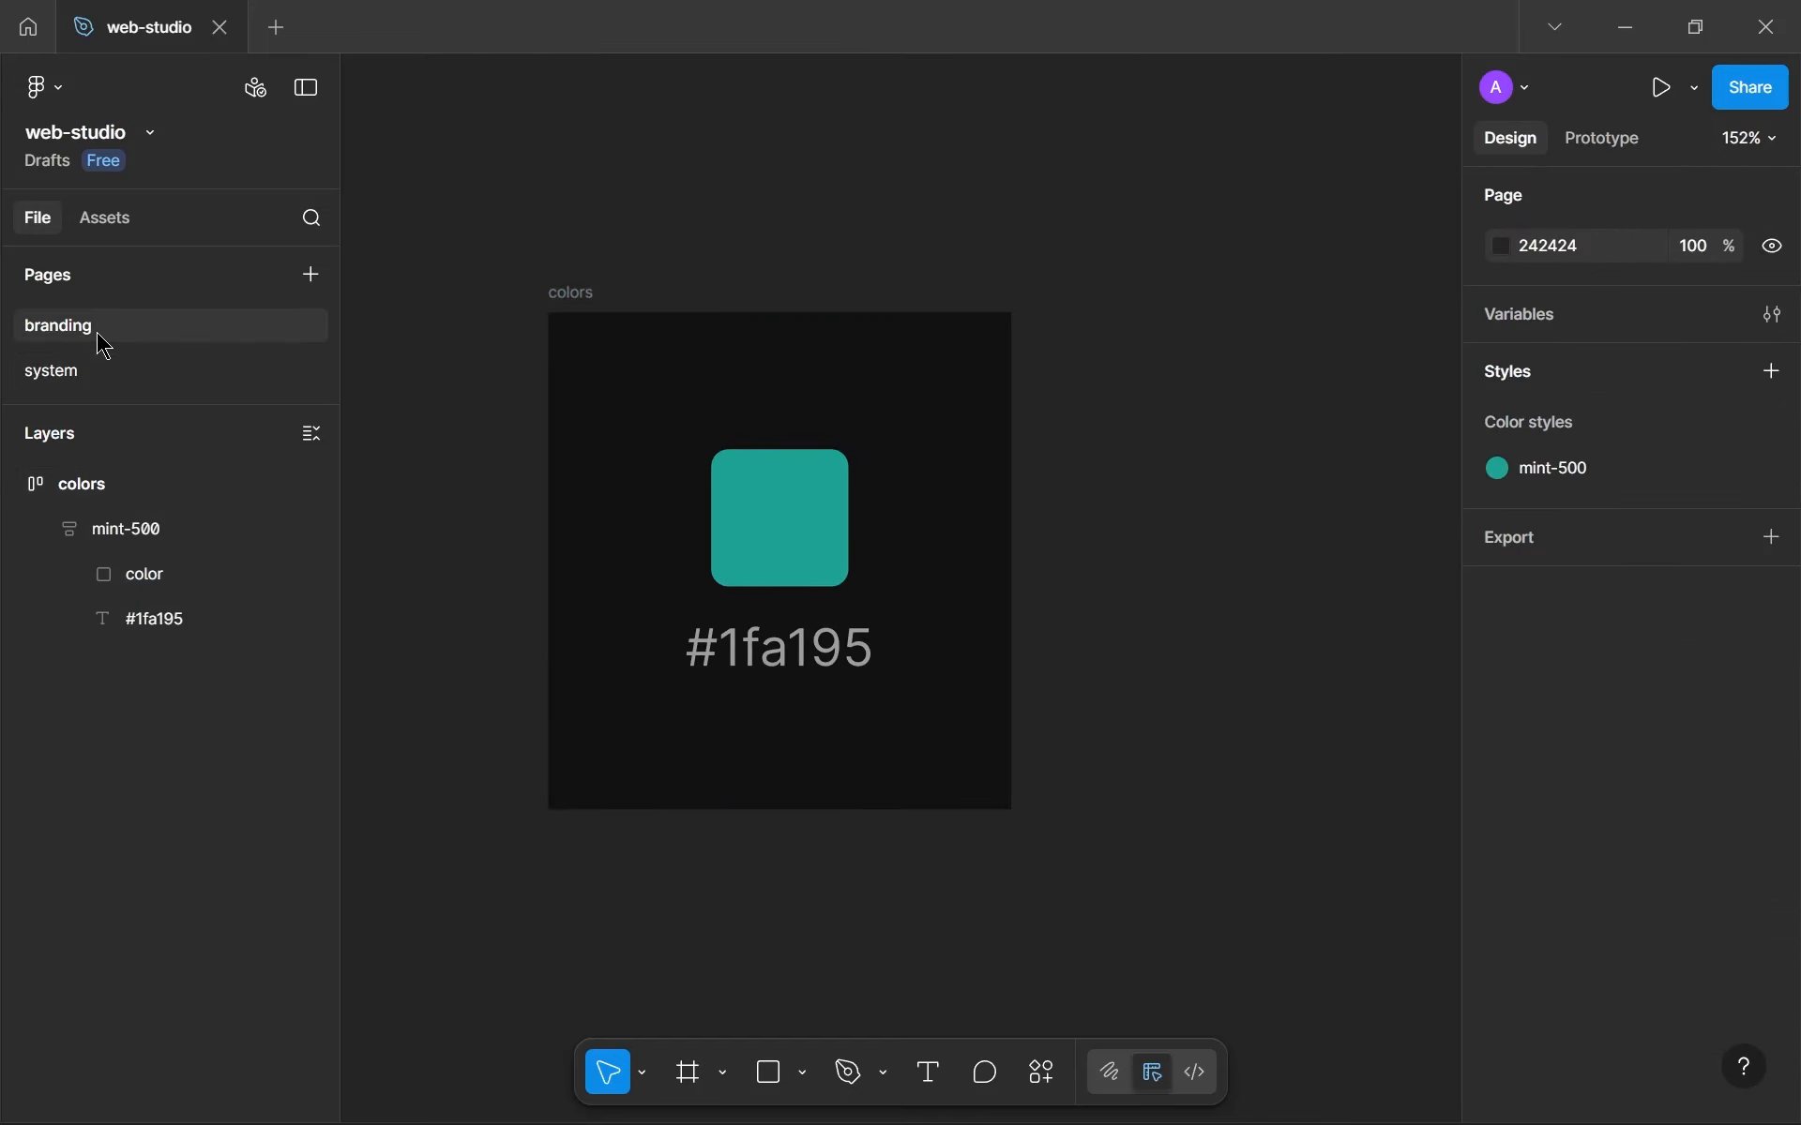
pyautogui.click(889, 289)
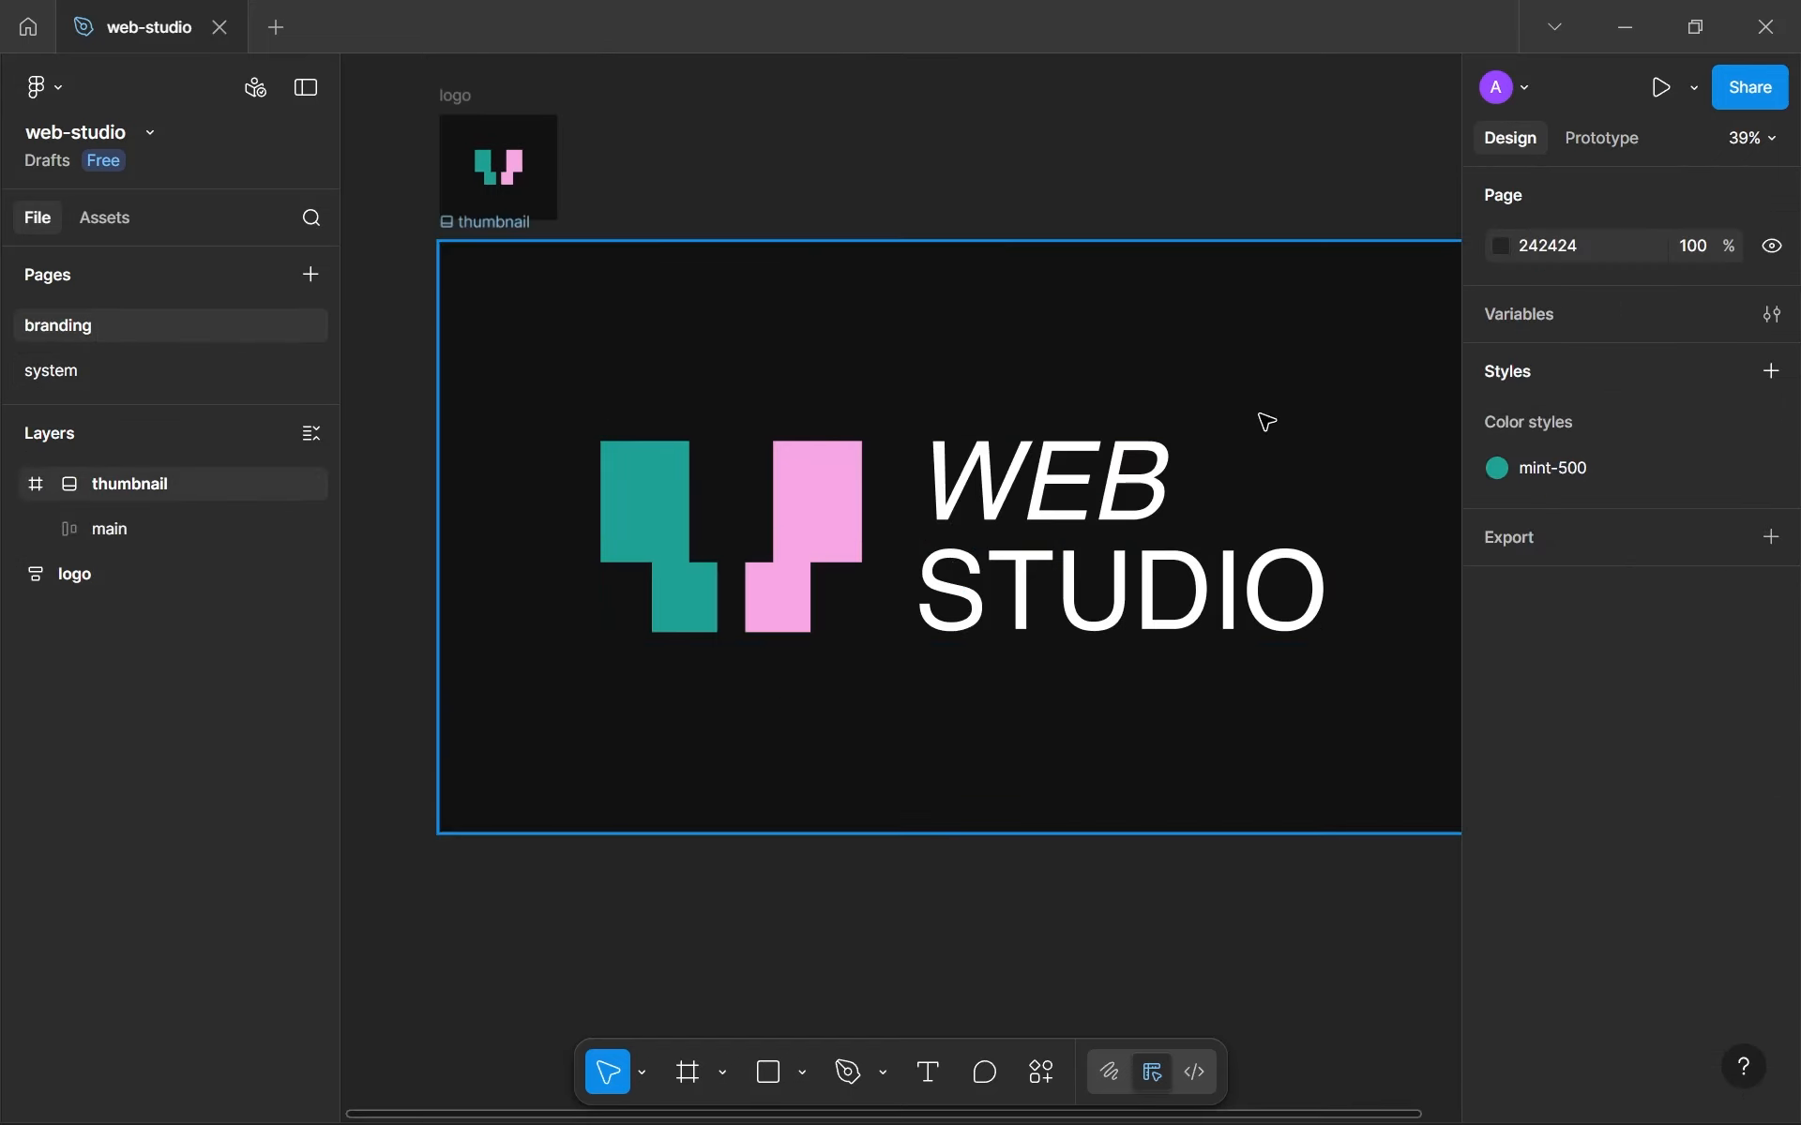
pyautogui.hotkey('ctrl', 'a')
pyautogui.scroll(-5, 1733, 694)
pyautogui.click(1500, 851)
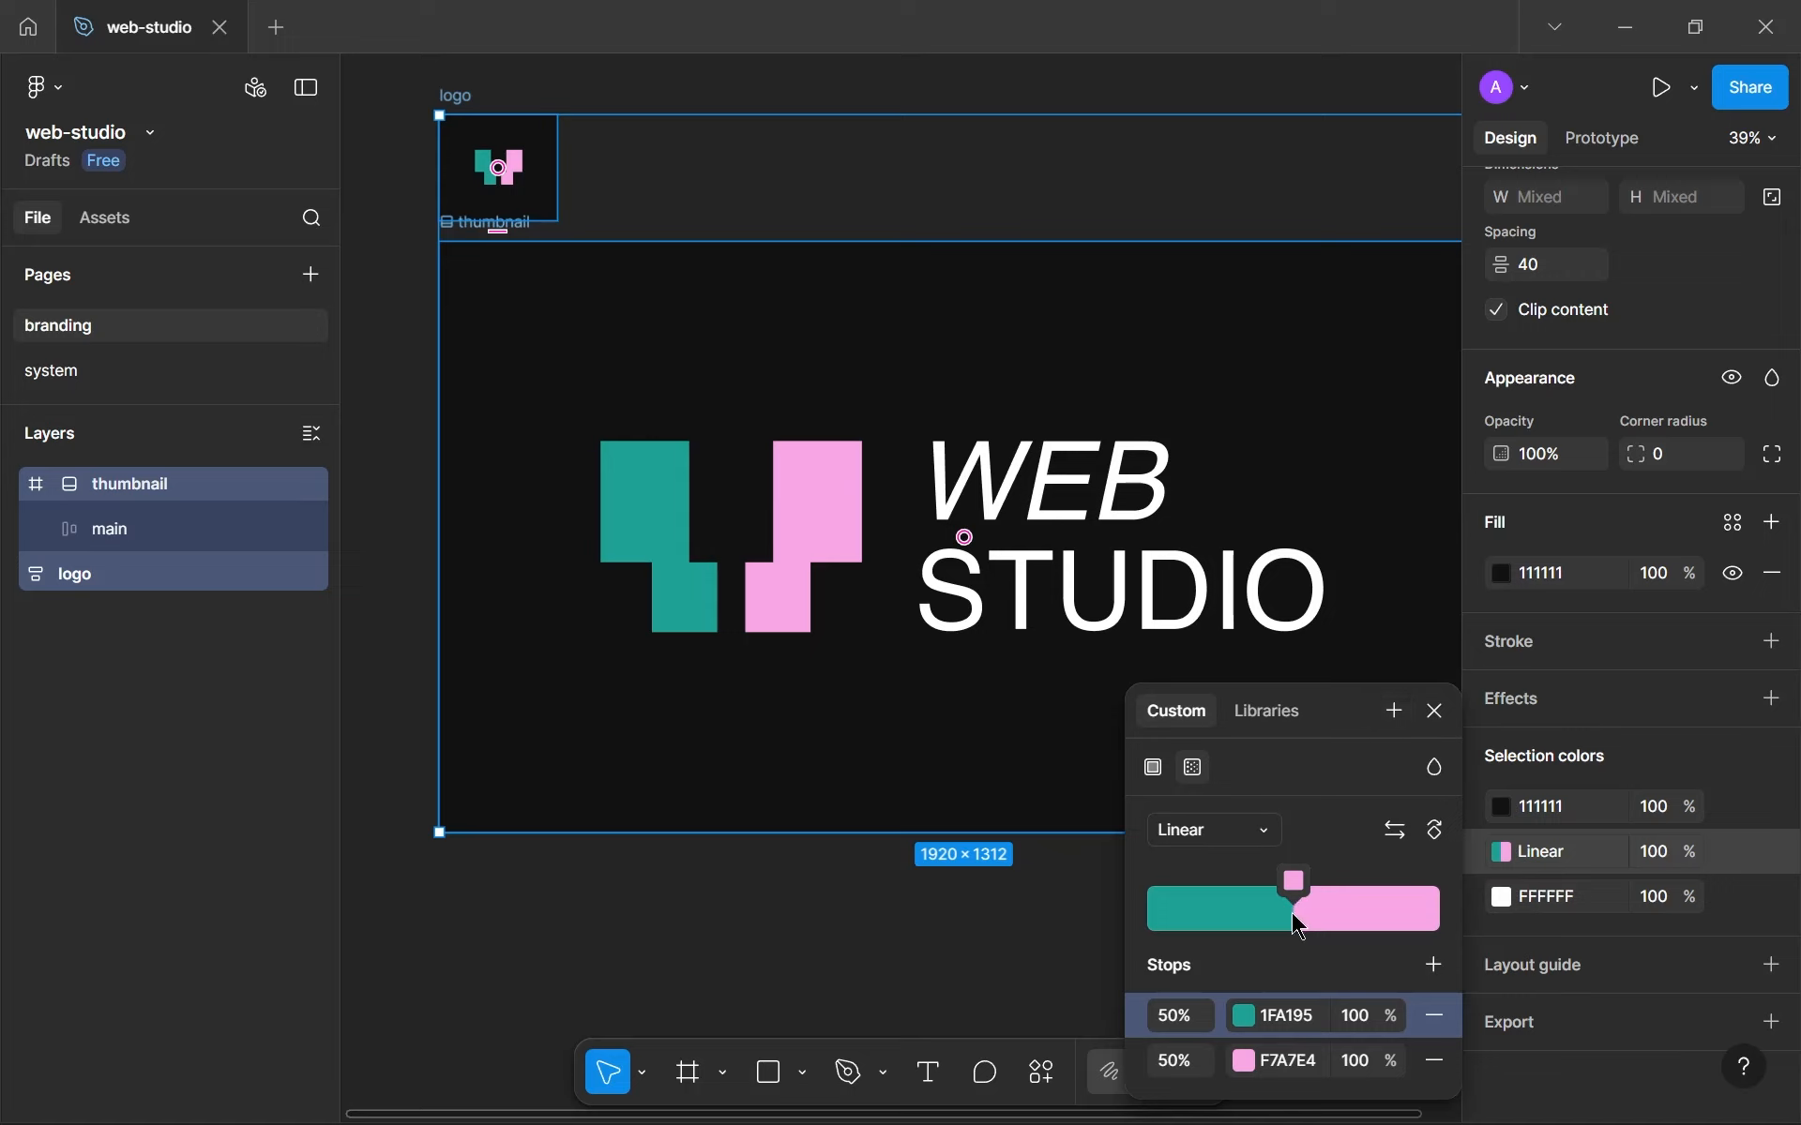
pyautogui.click(1406, 712)
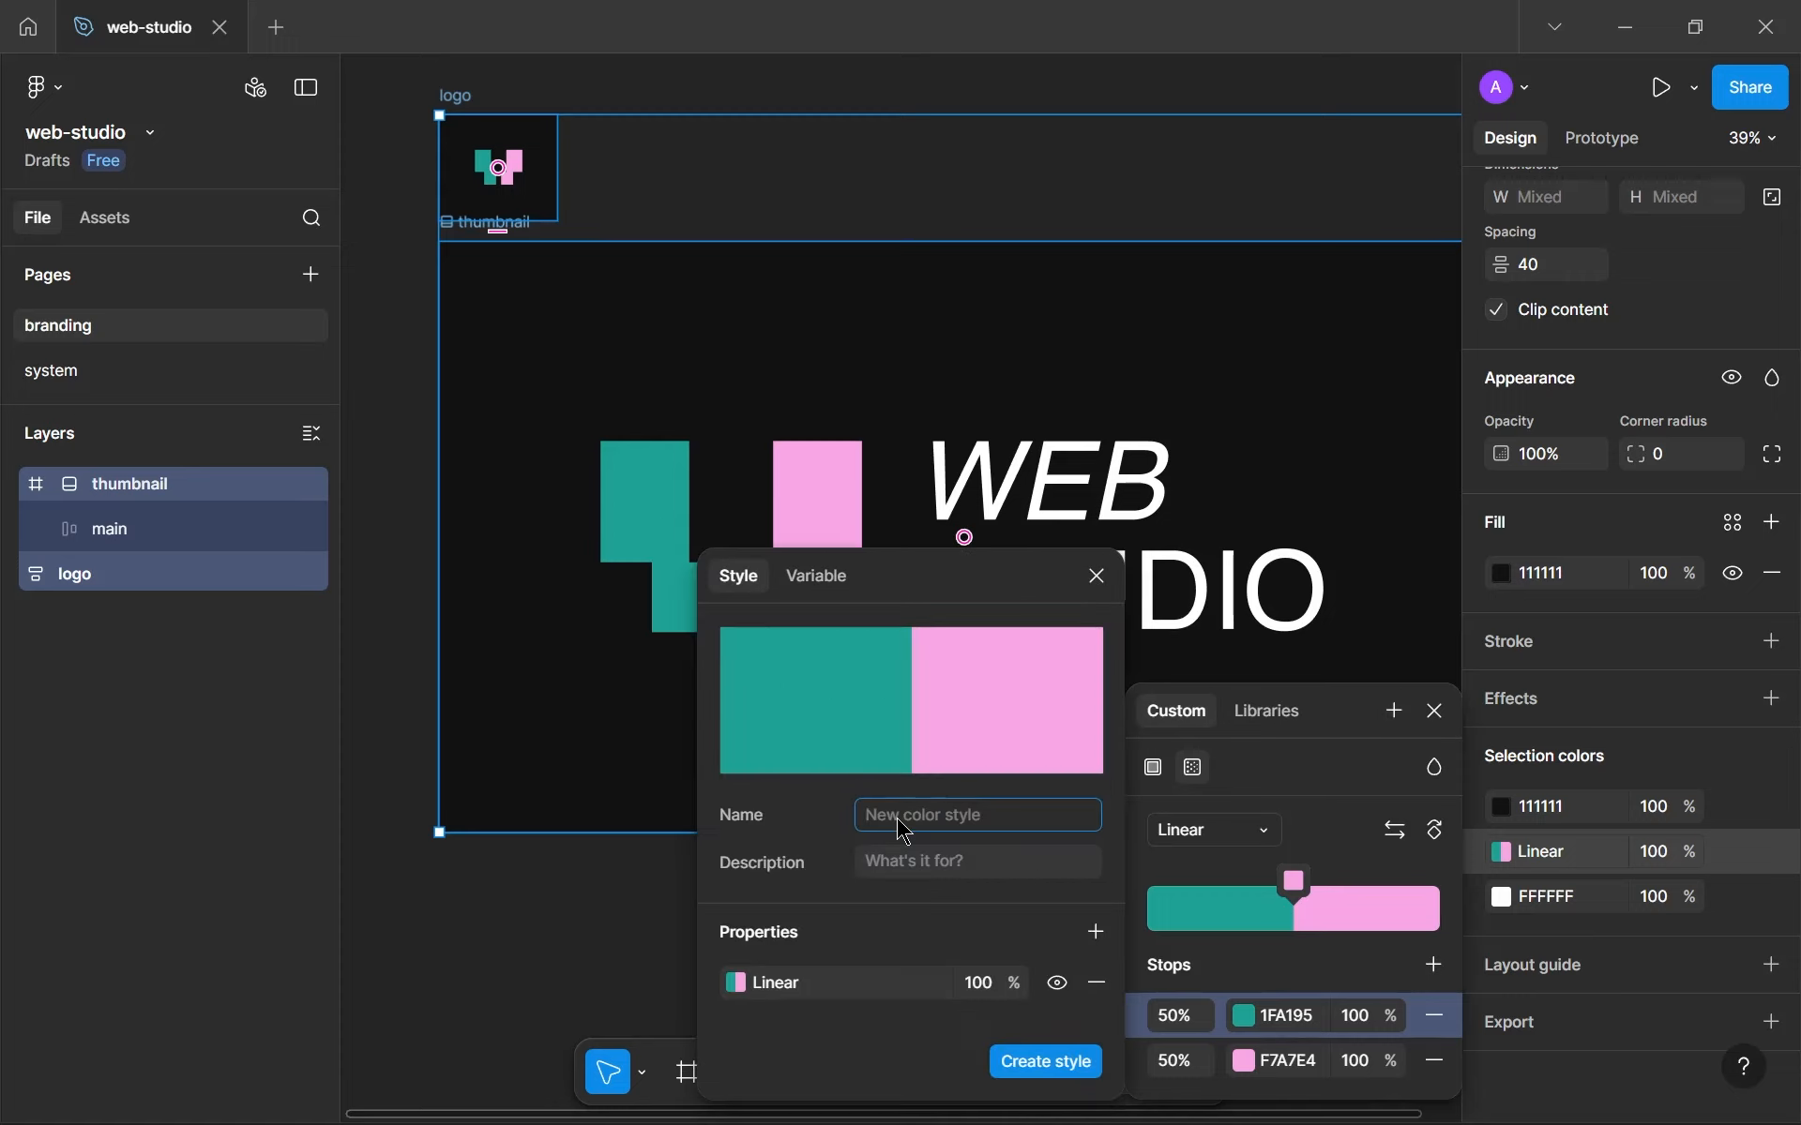
pyautogui.write('logo-grad')
pyautogui.press('Return')
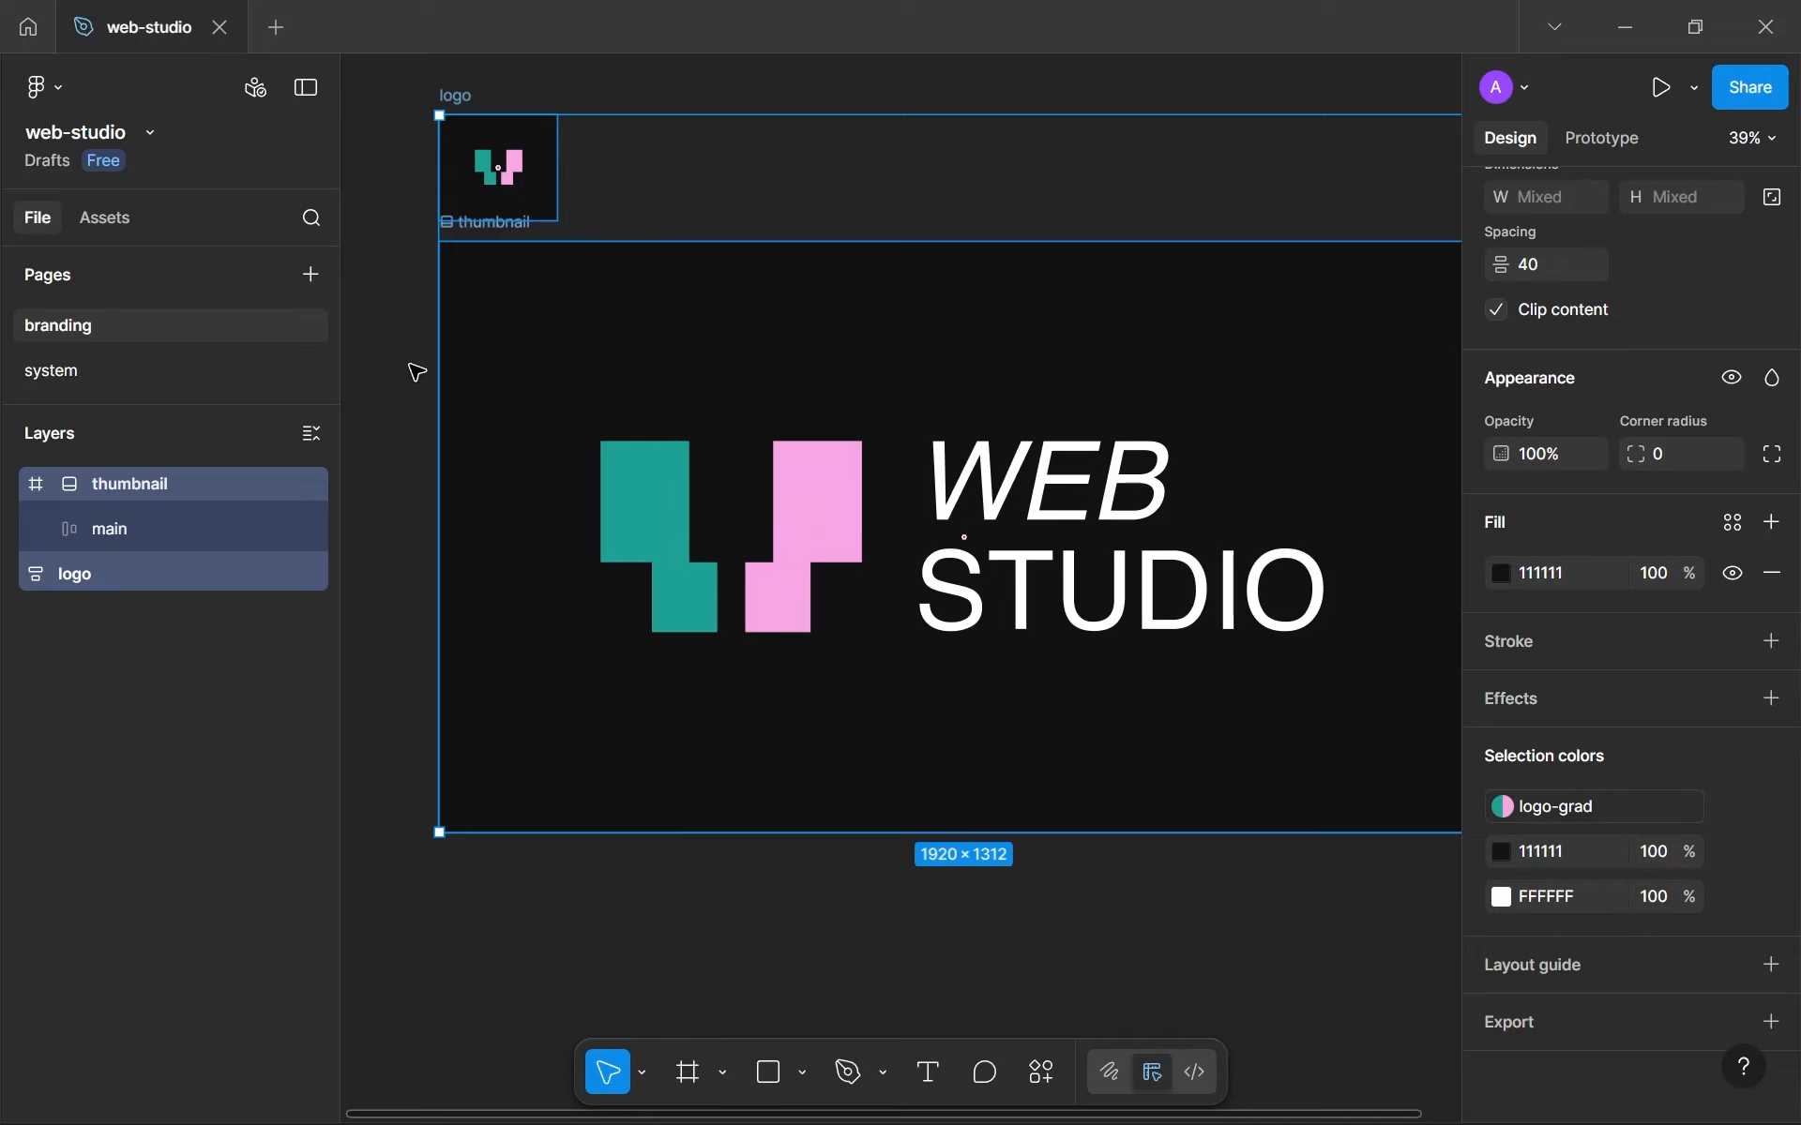
# On the system page, duplicate the mint-500 swatch frame and detach the colour style from the copy's square.
pyautogui.click(218, 371)
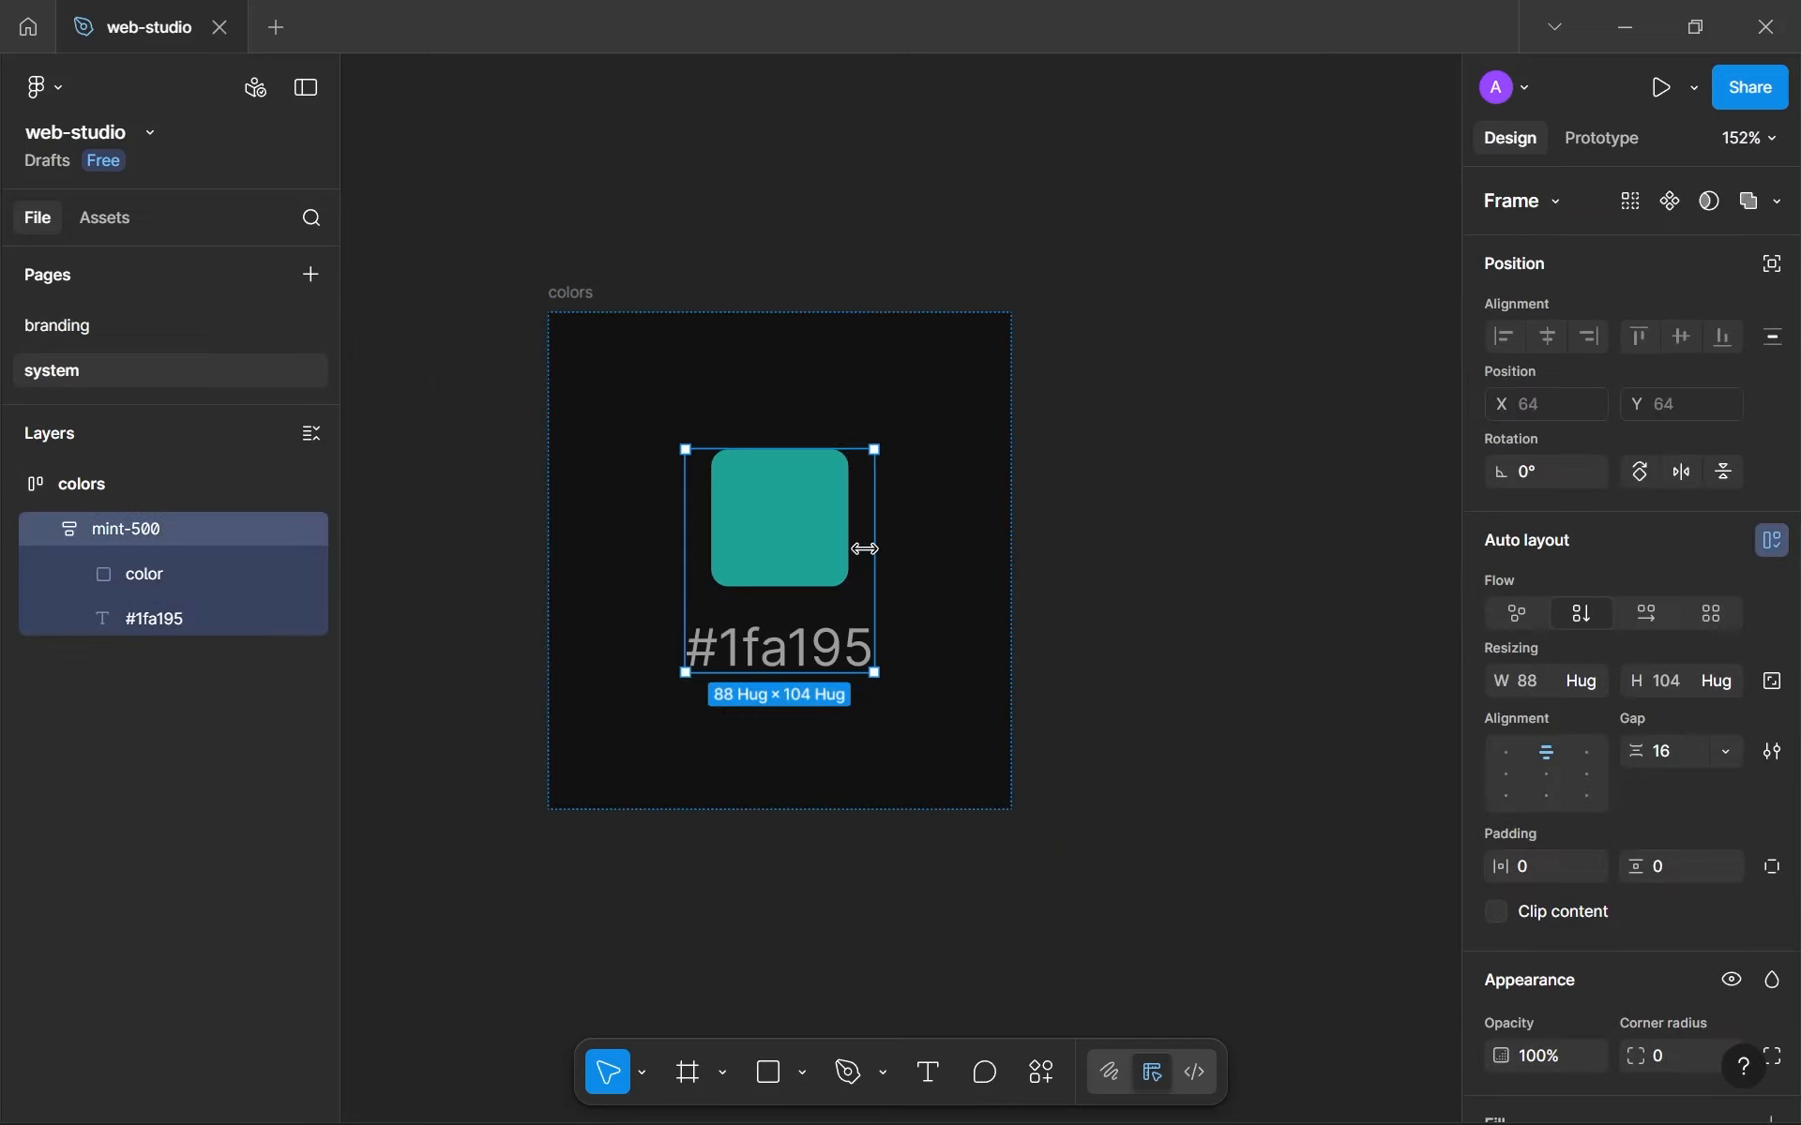
pyautogui.hotkey('ctrl', 'd')
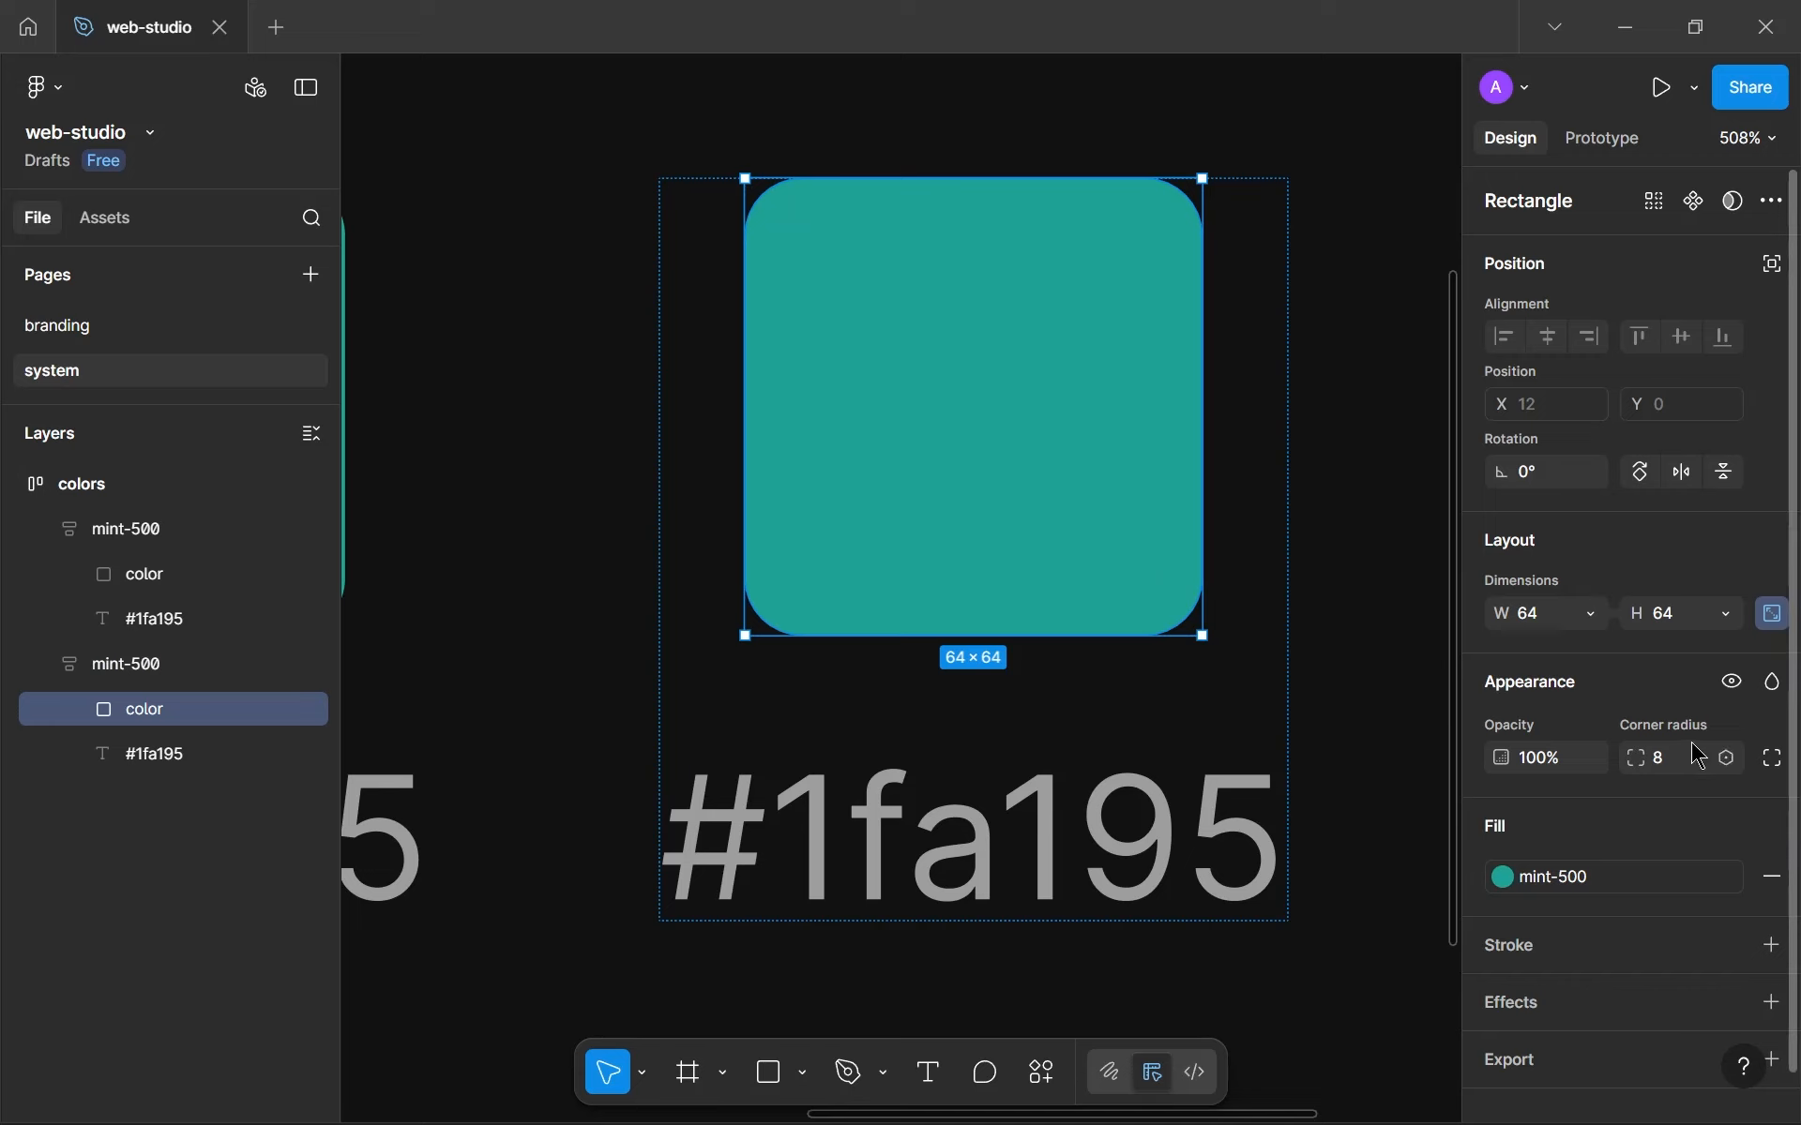
pyautogui.click(1734, 877)
# On the branding page, remove the hidden white fill from the logo component in the thumbnail.
pyautogui.click(110, 337)
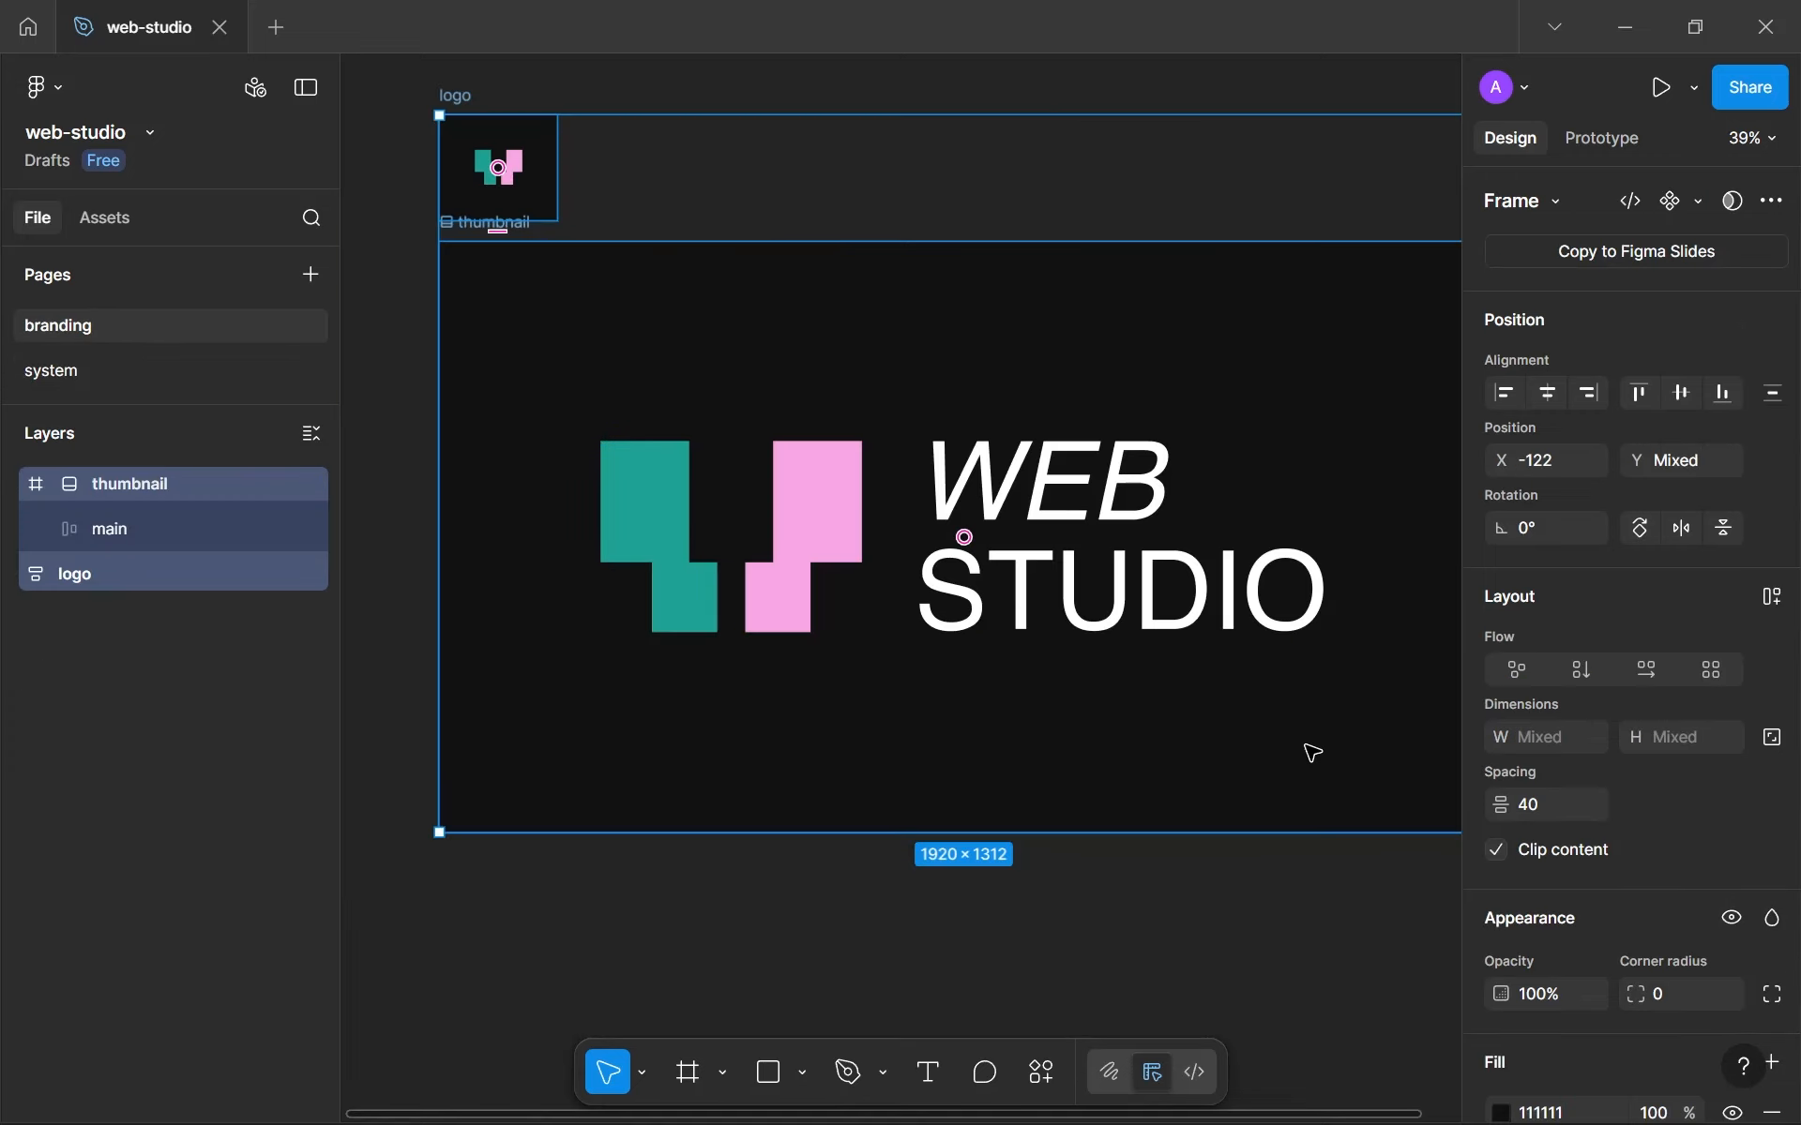
pyautogui.doubleClick(691, 518)
pyautogui.scroll(-3, 1503, 981)
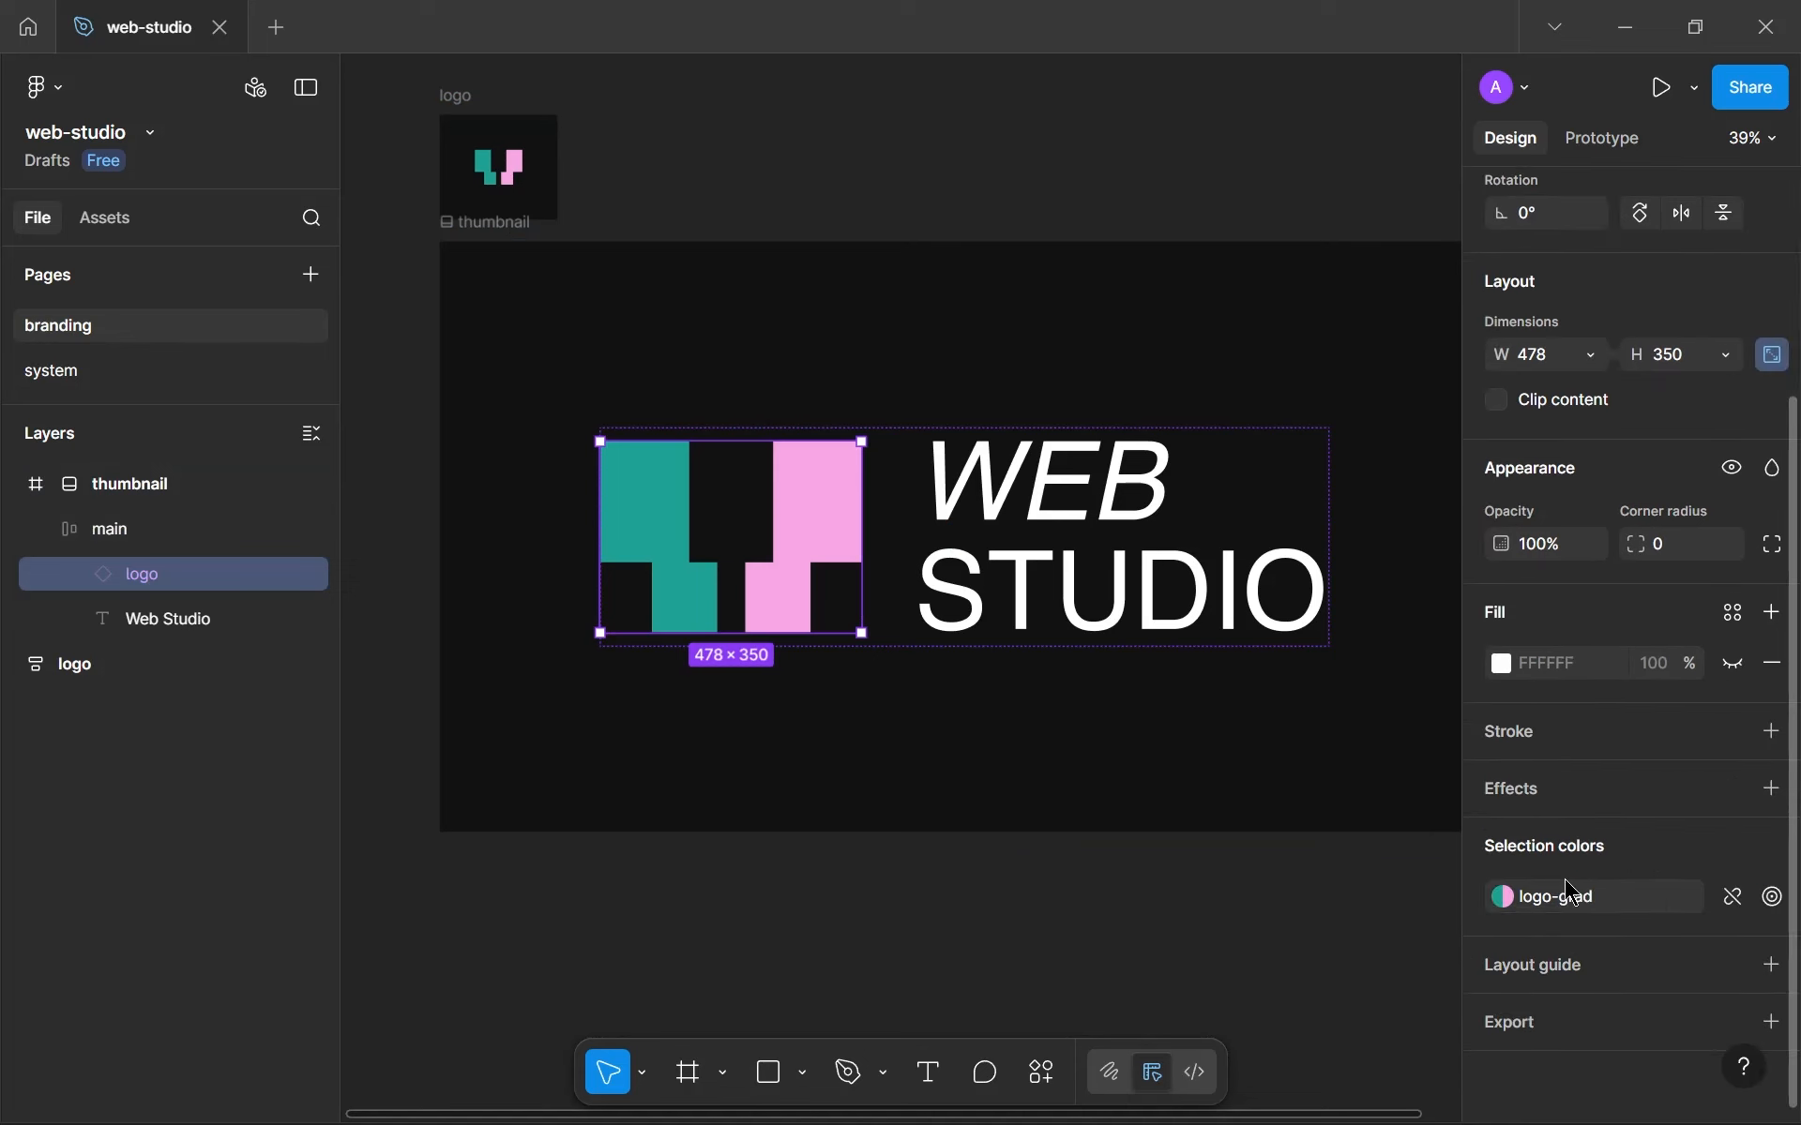
pyautogui.click(1771, 664)
# Open the logo-grad style's gradient and copy the pink stop's hex code F7A7E4.
pyautogui.click(1501, 834)
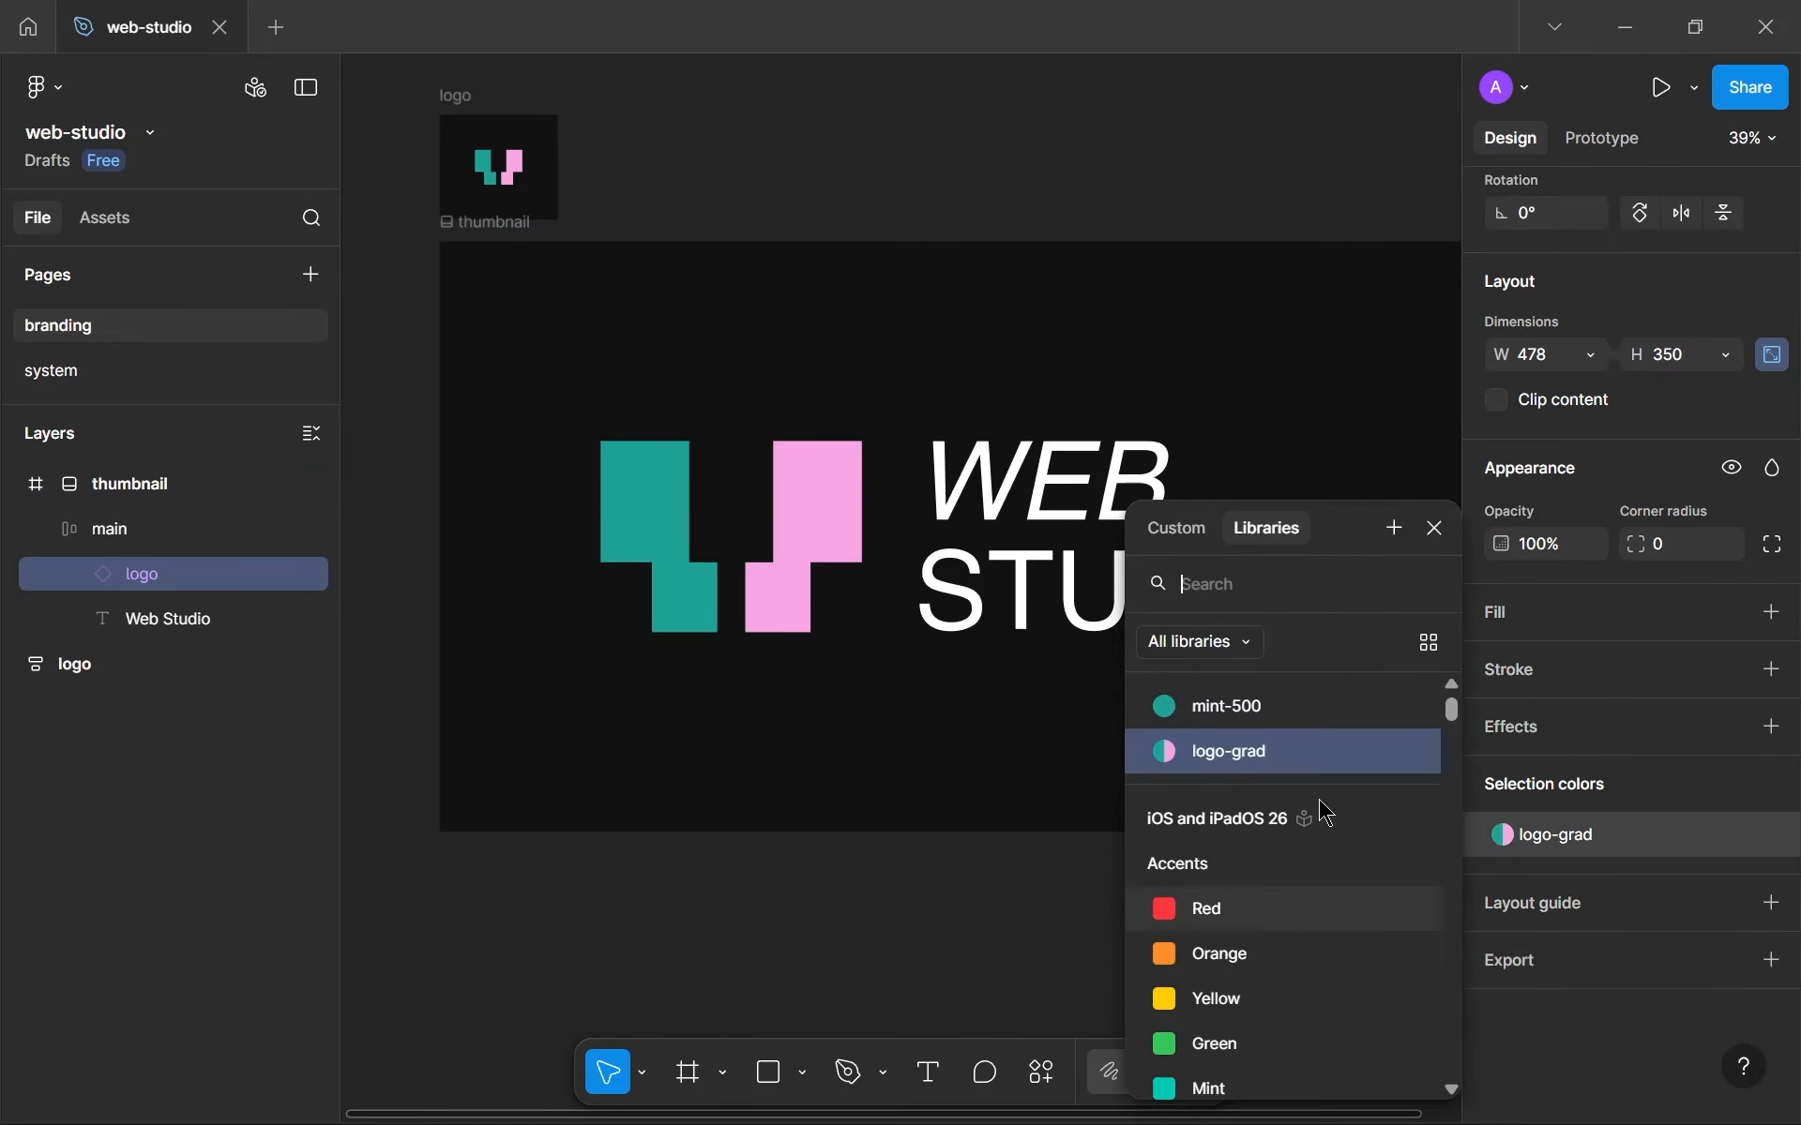
pyautogui.click(1399, 755)
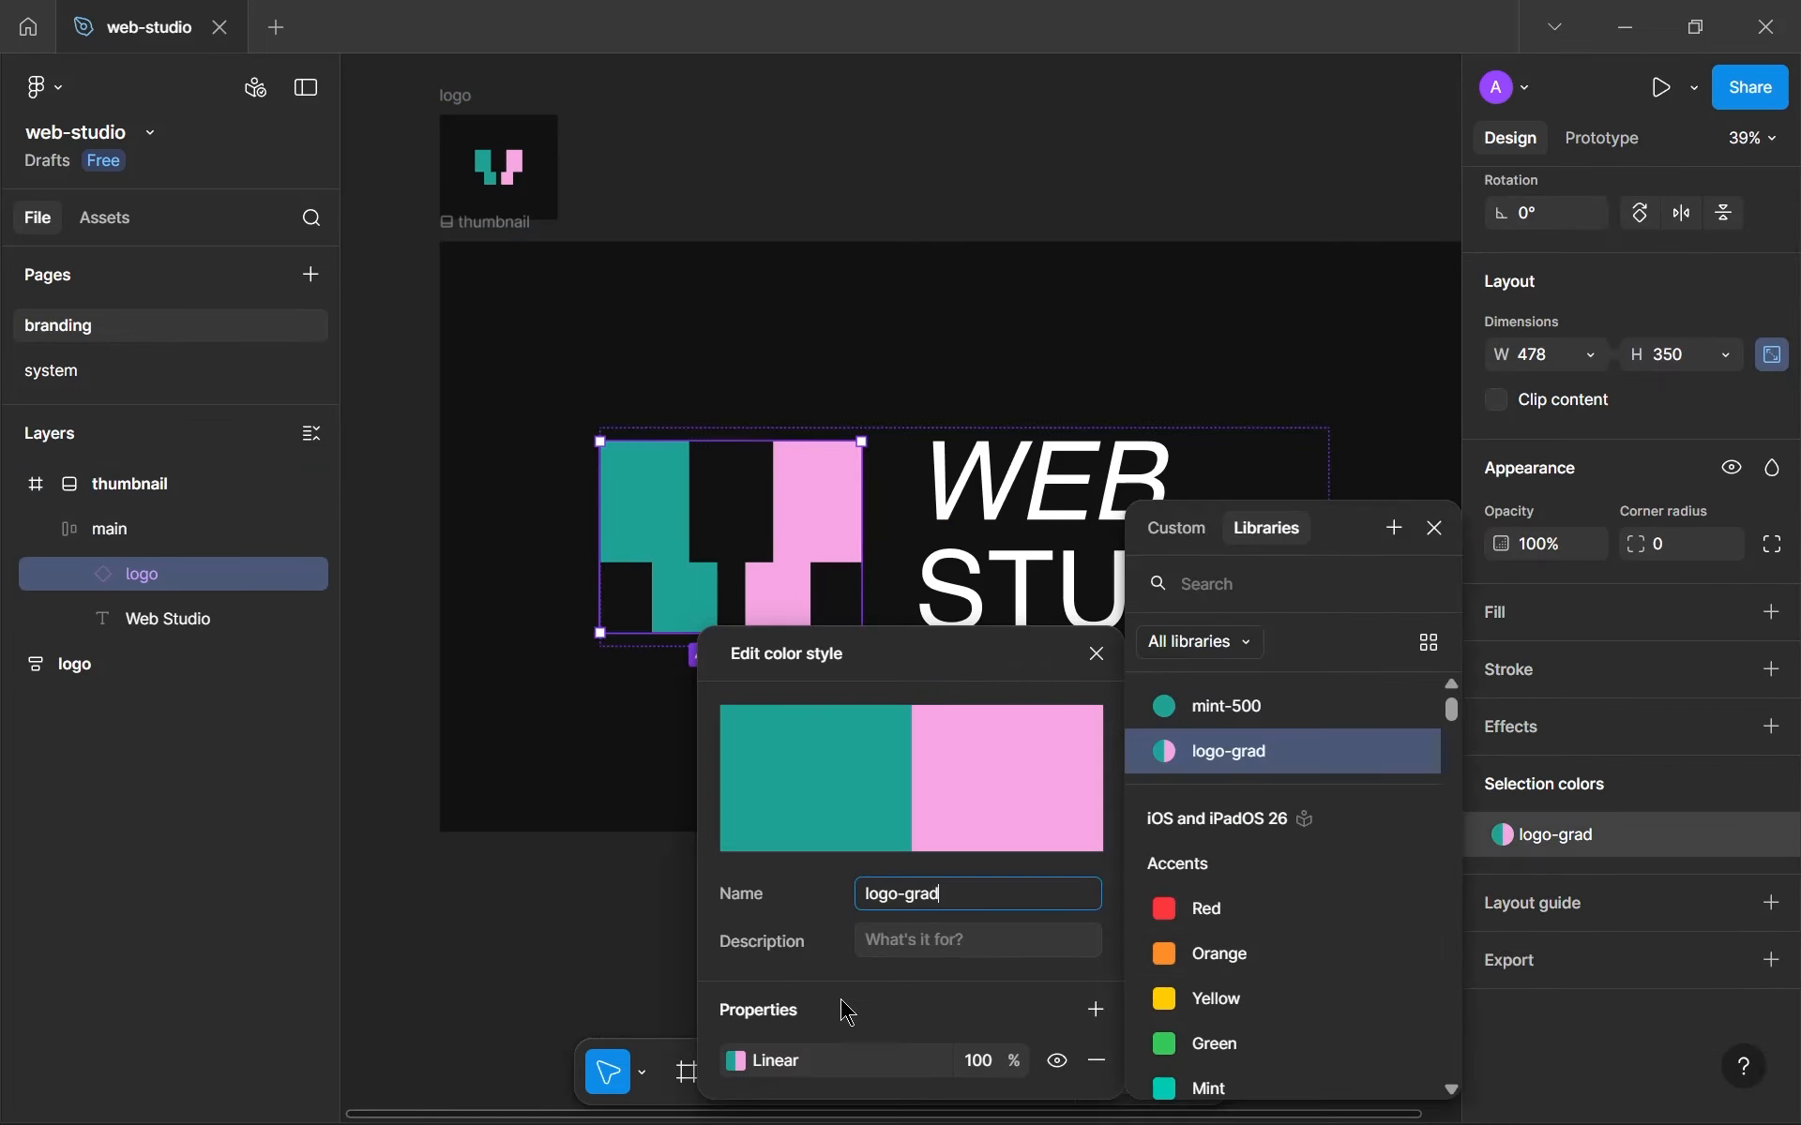
pyautogui.click(735, 1059)
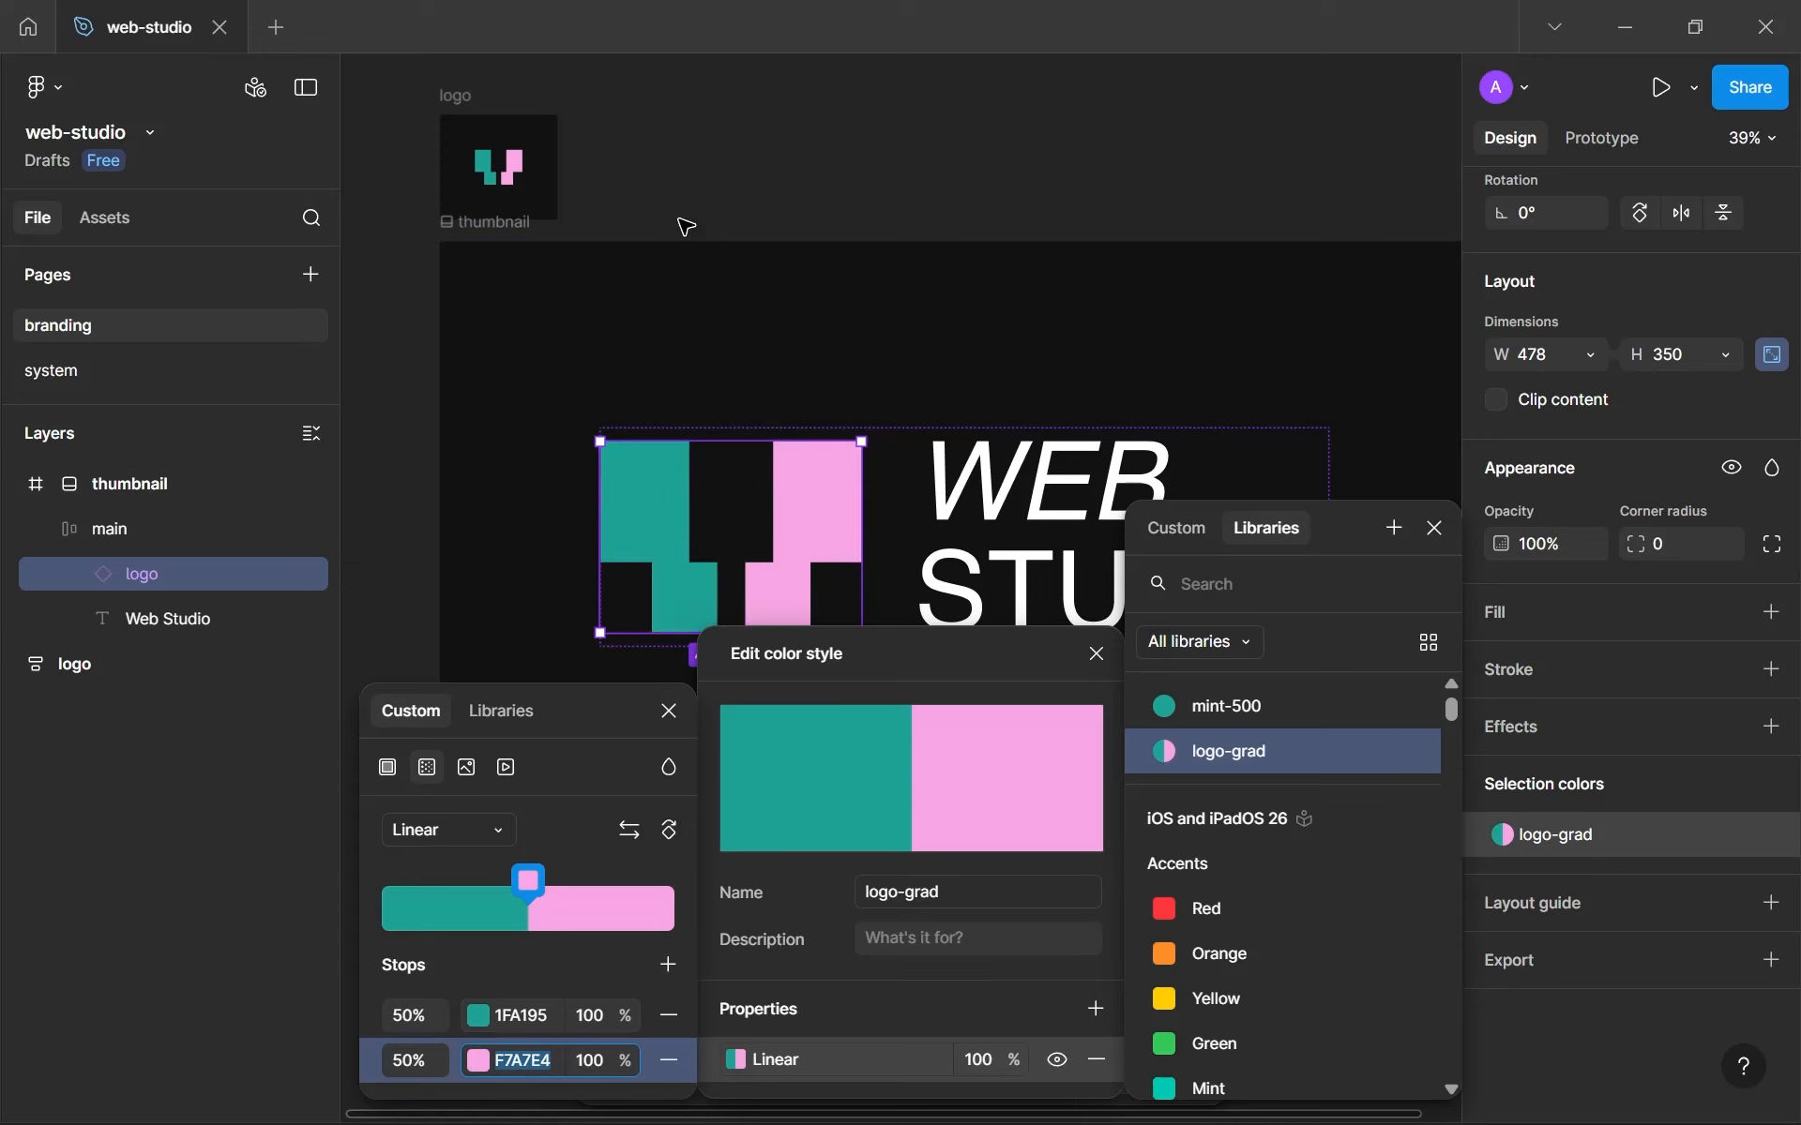
pyautogui.click(684, 229)
# On the system page, set the duplicated swatch square's fill to F7A7E4.
pyautogui.click(96, 382)
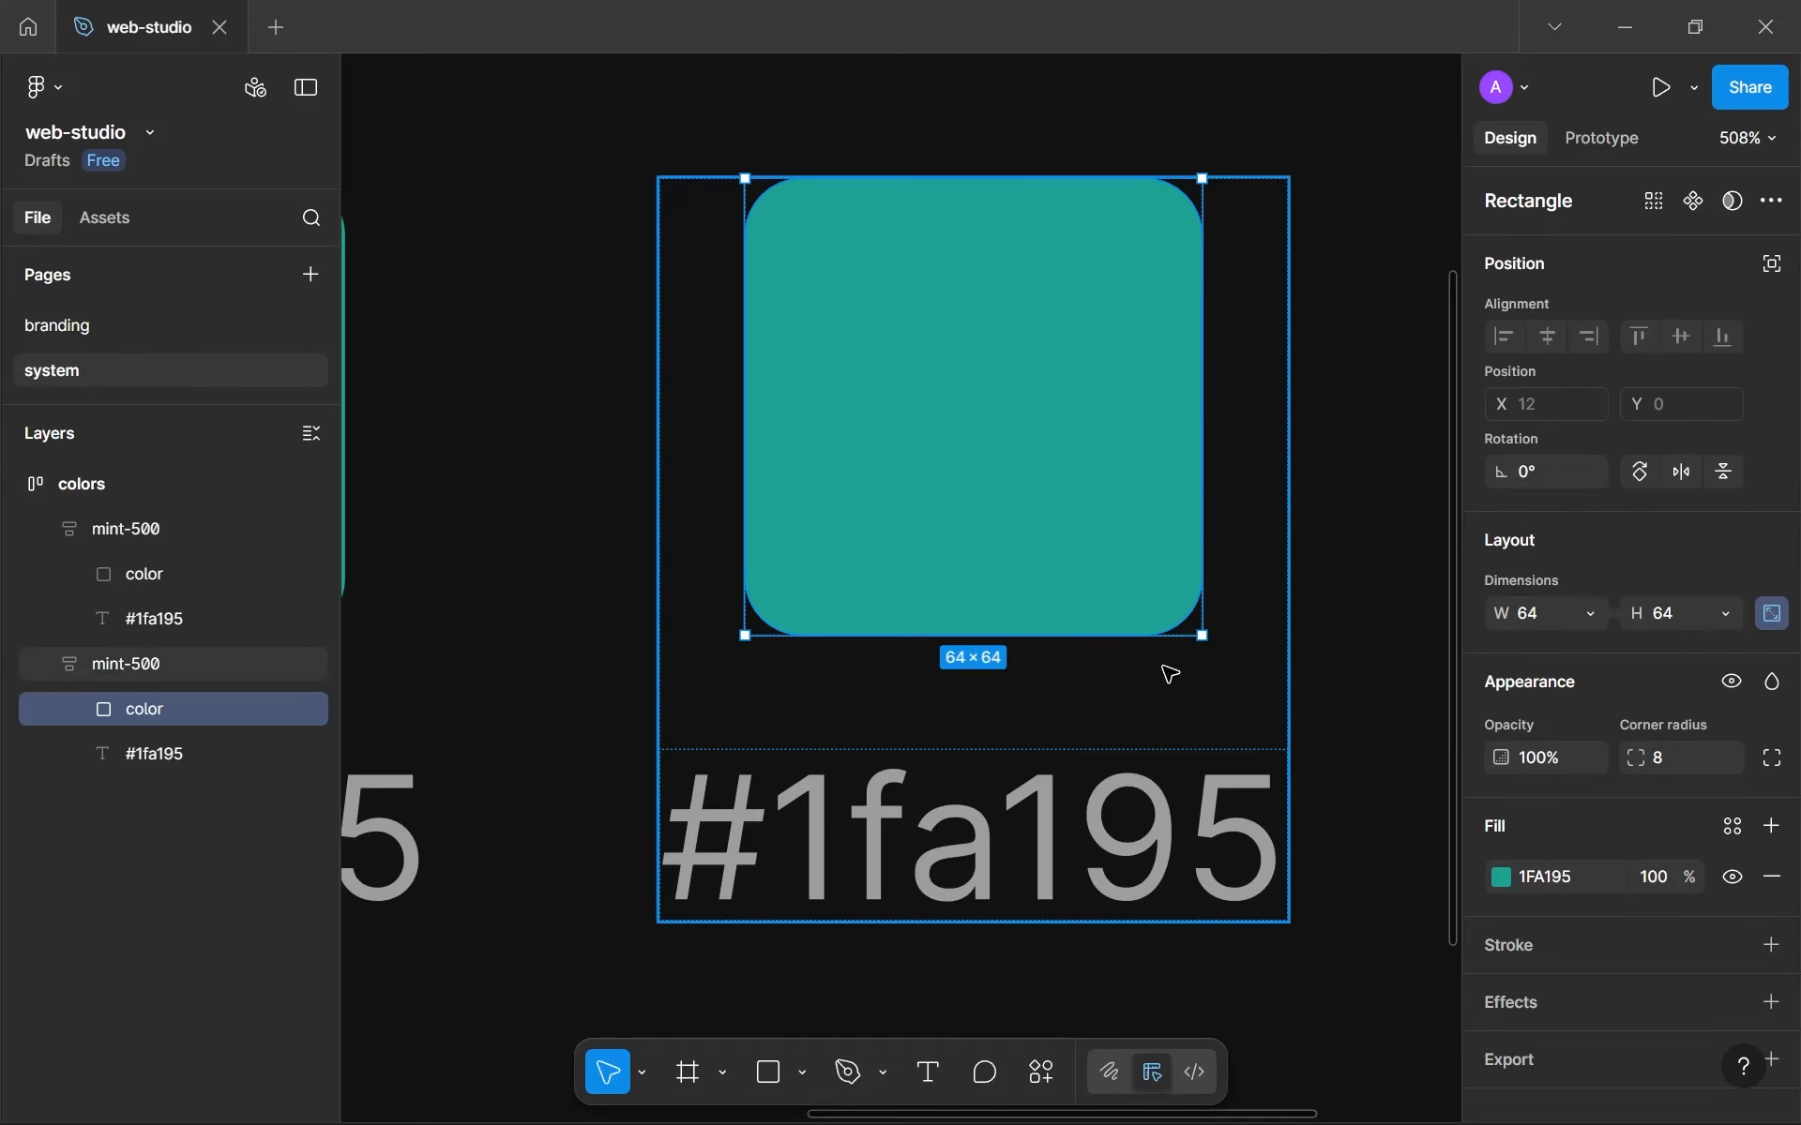
pyautogui.click(1544, 873)
pyautogui.write('F7A7E4')
pyautogui.click(1008, 862)
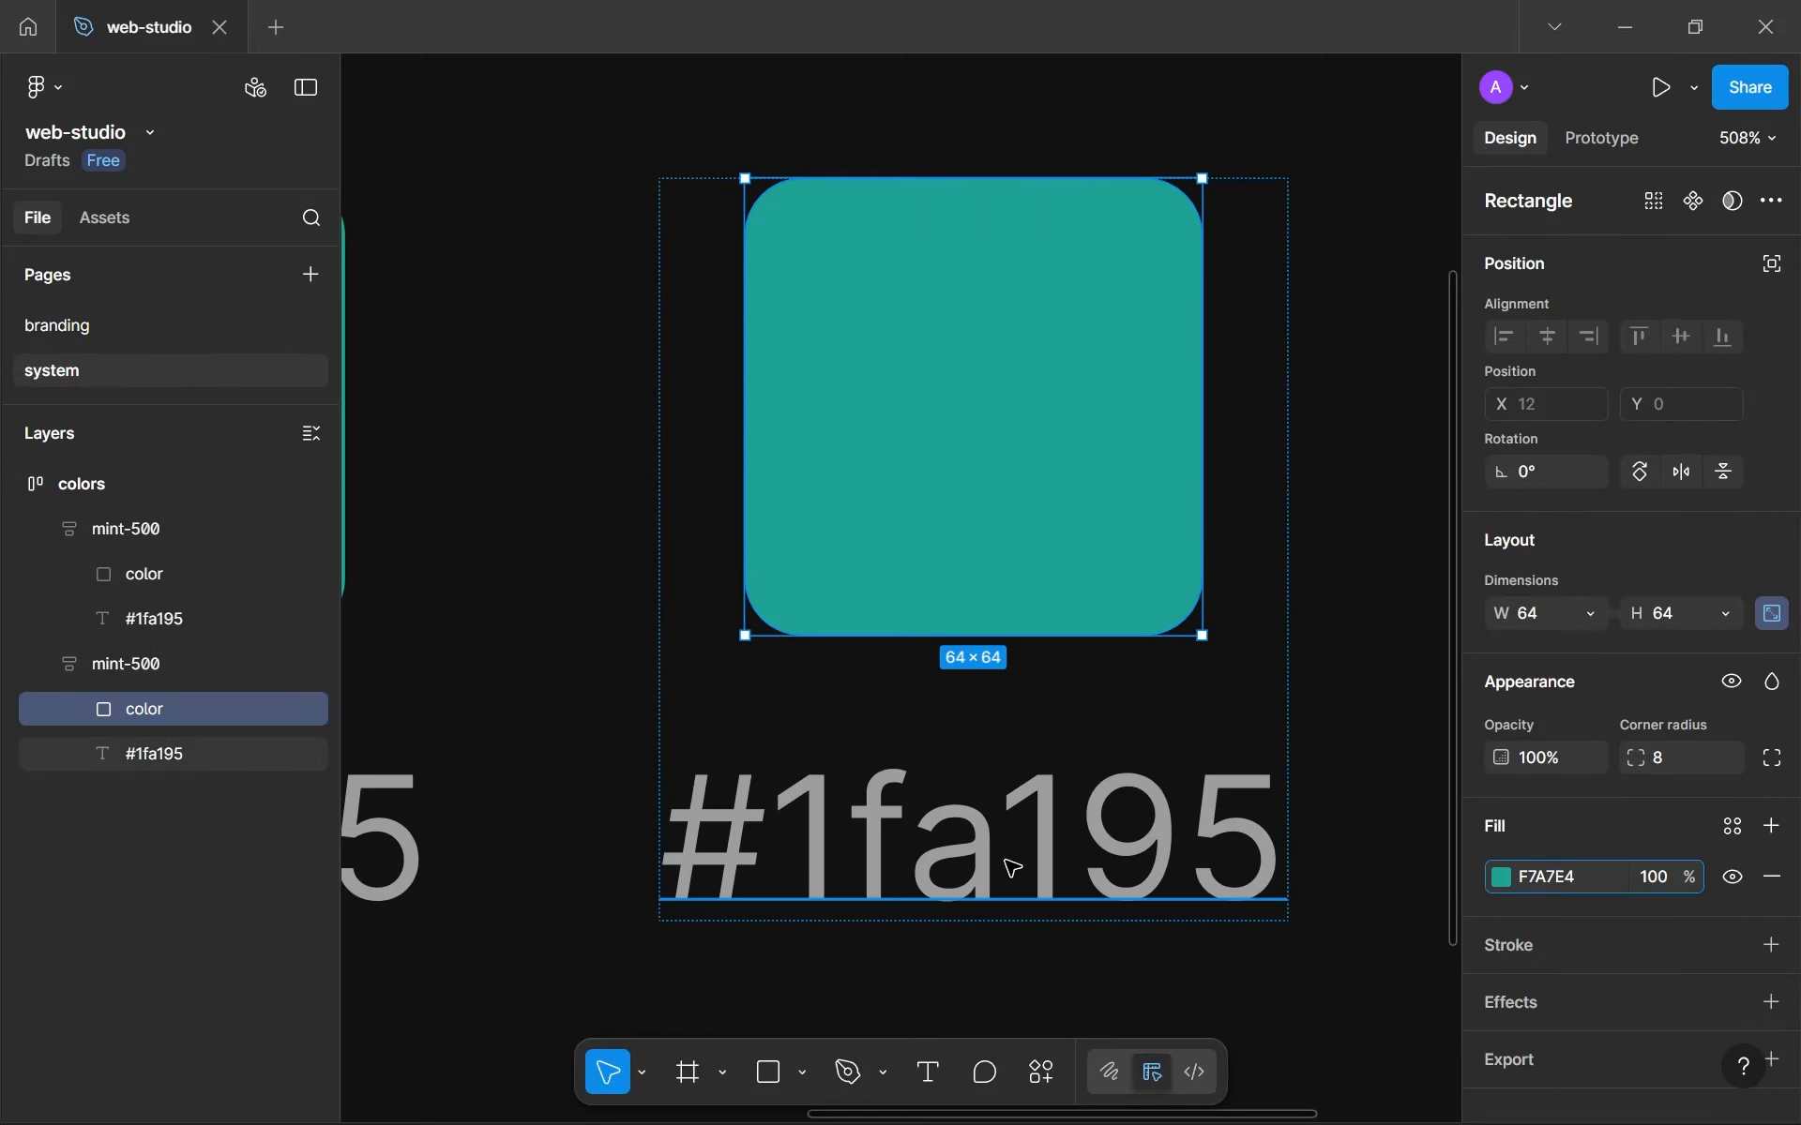
# Change the duplicated swatch's hex label to #f7a7e4, with its letters in lowercase.
pyautogui.doubleClick(1006, 861)
pyautogui.doubleClick(904, 824)
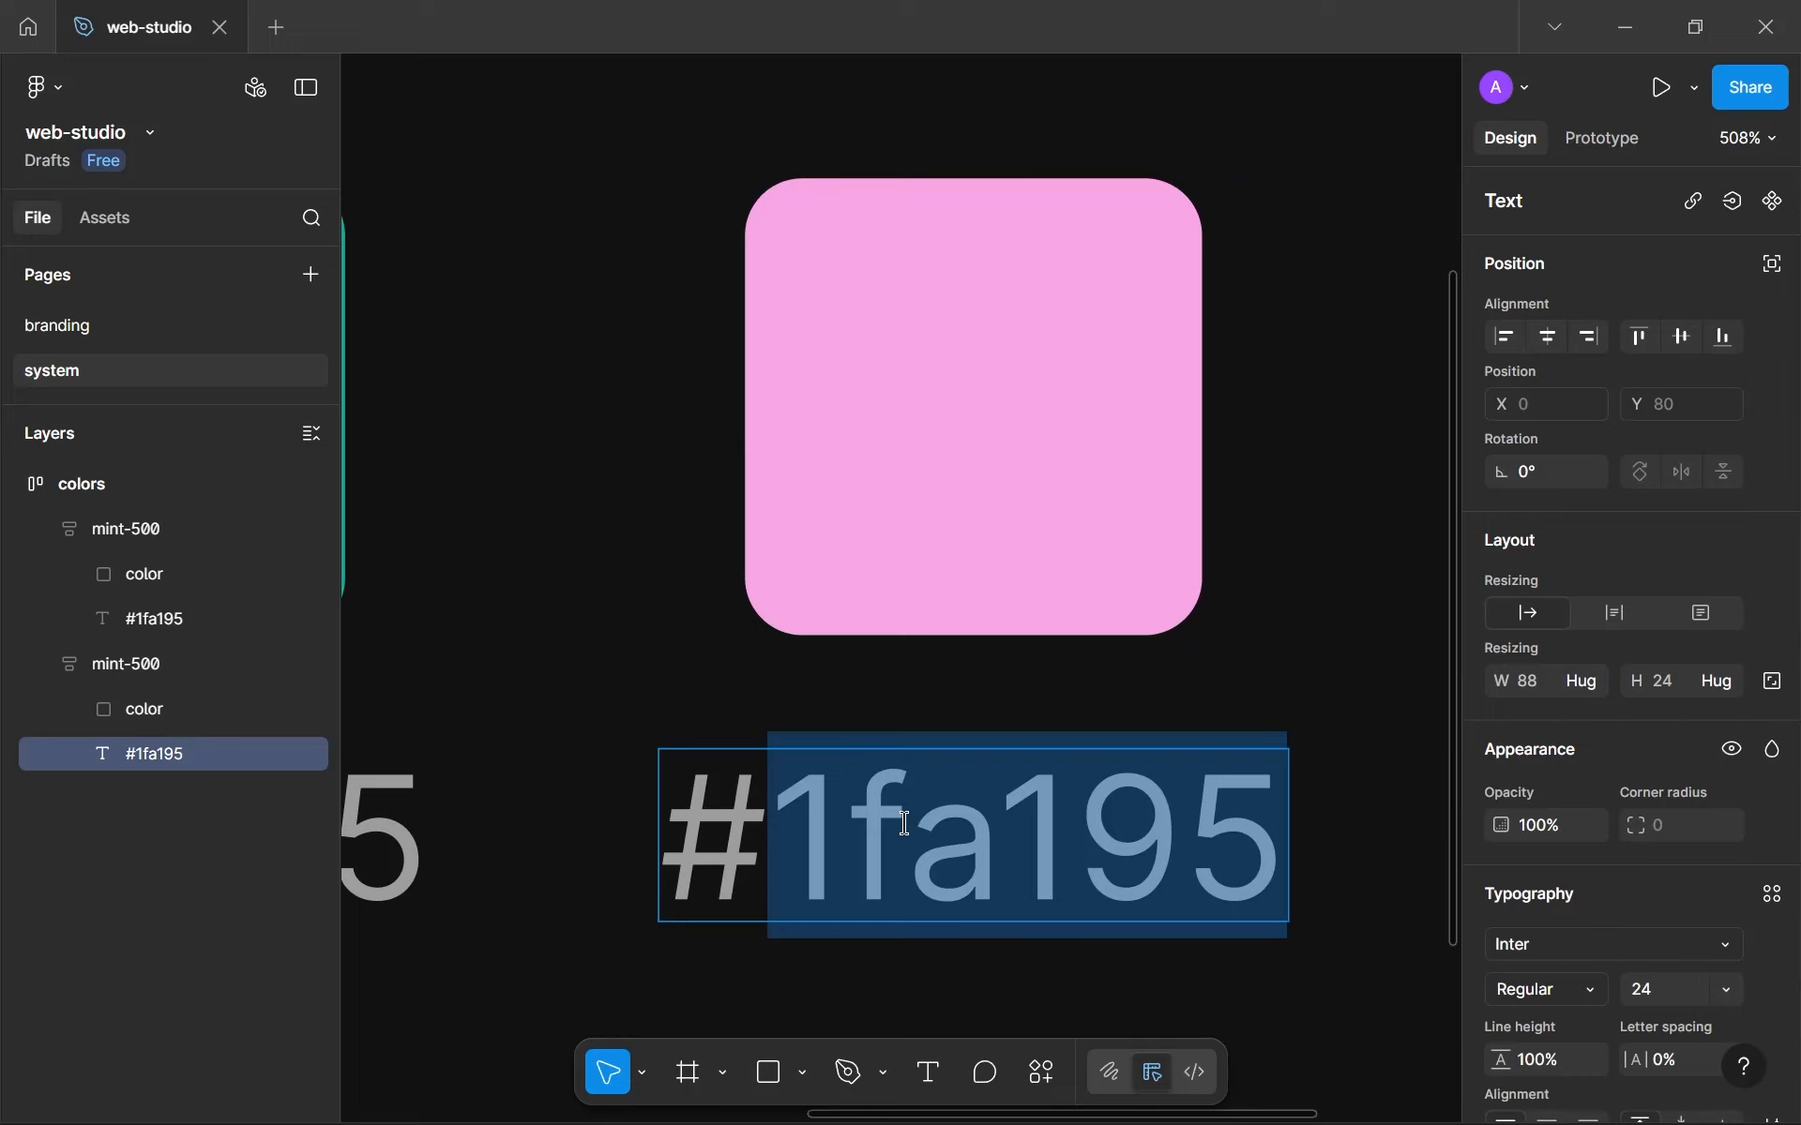
pyautogui.write('f7a7e4')
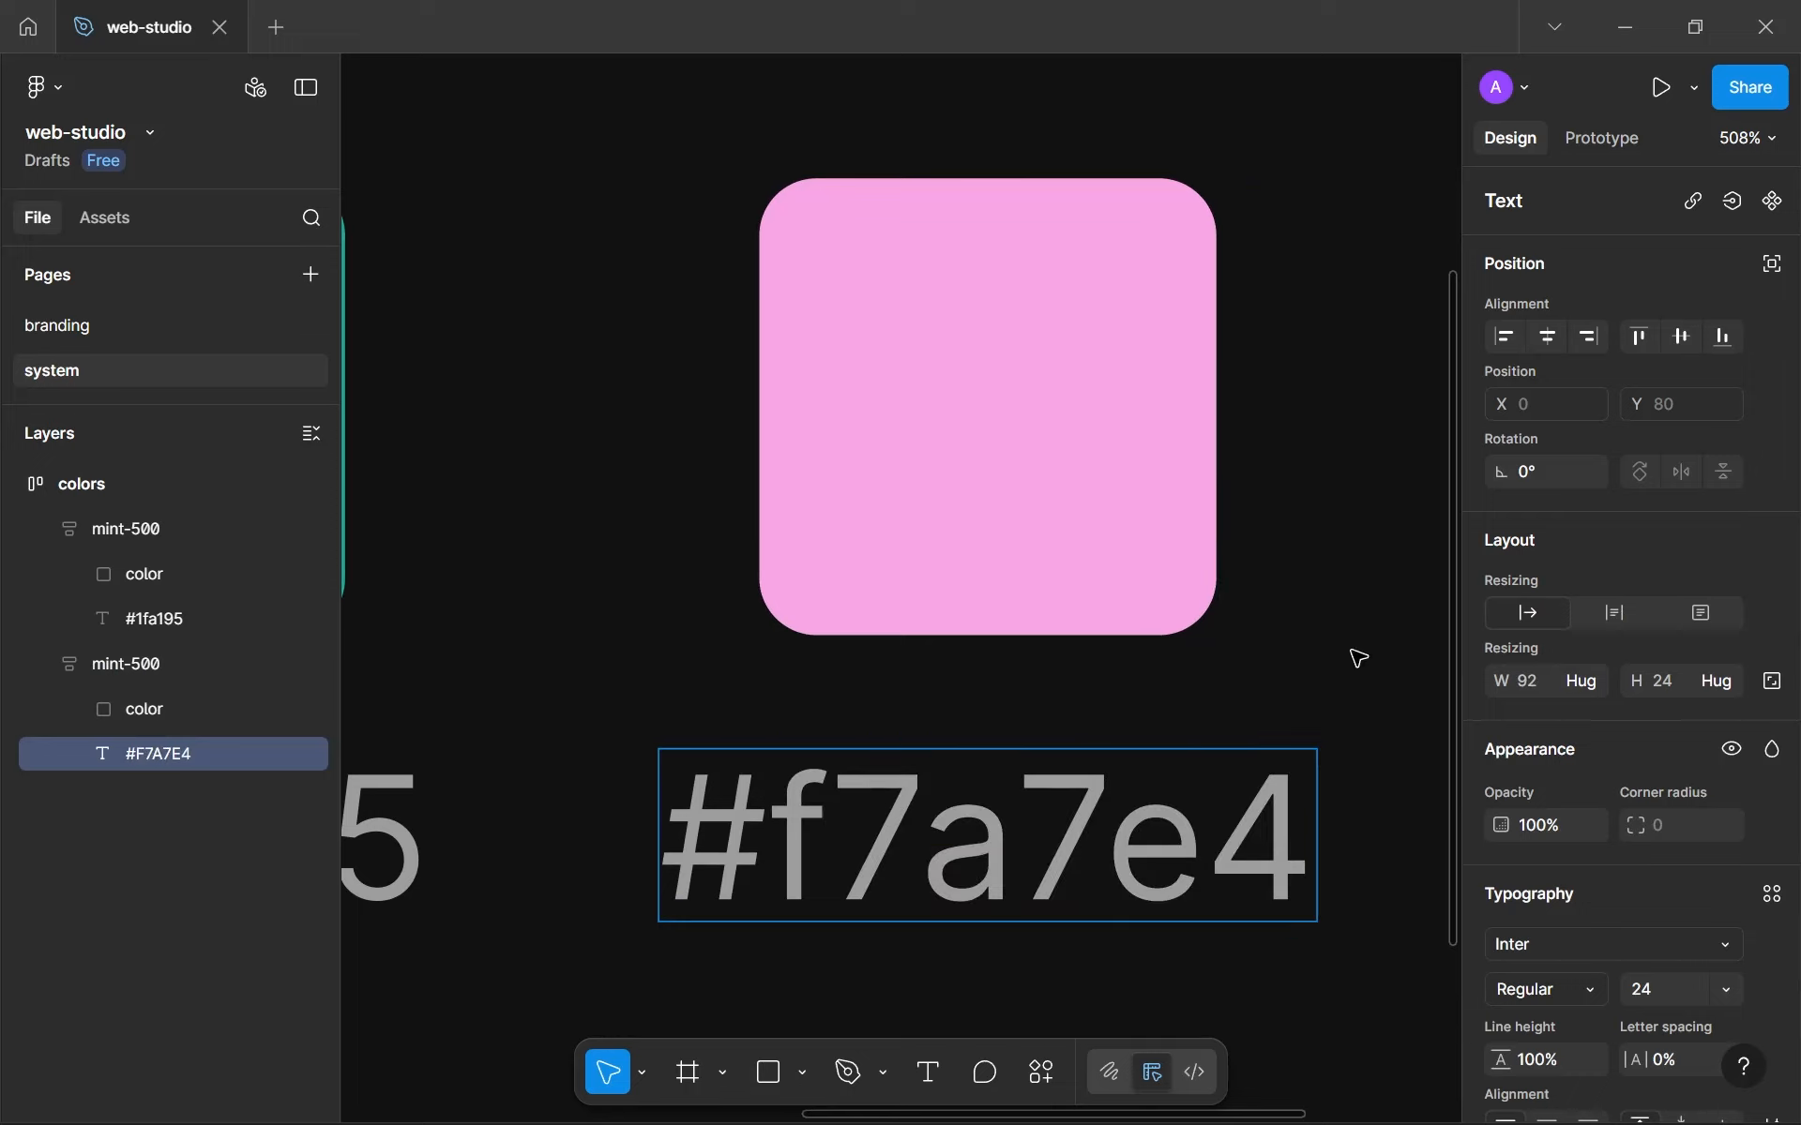
pyautogui.moveTo(833, 812); pyautogui.dragTo(796, 812)
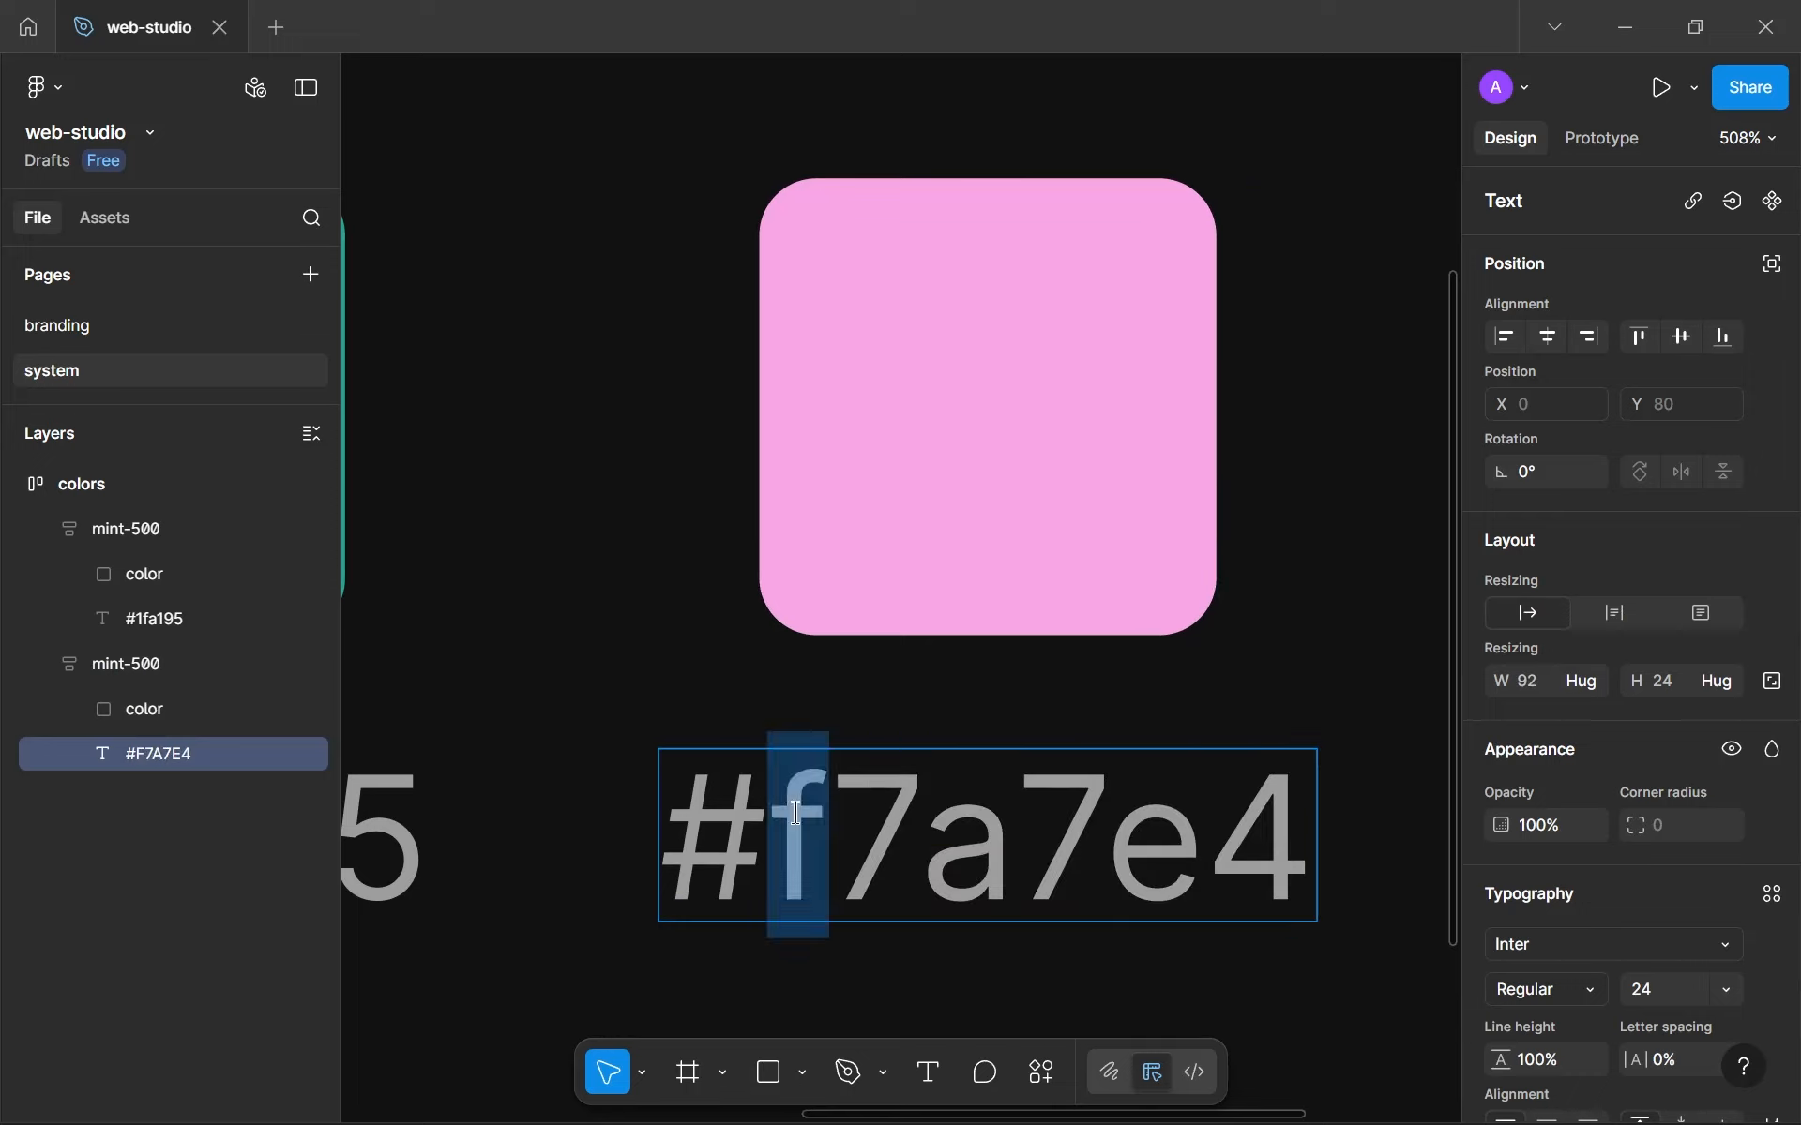
pyautogui.write('f')
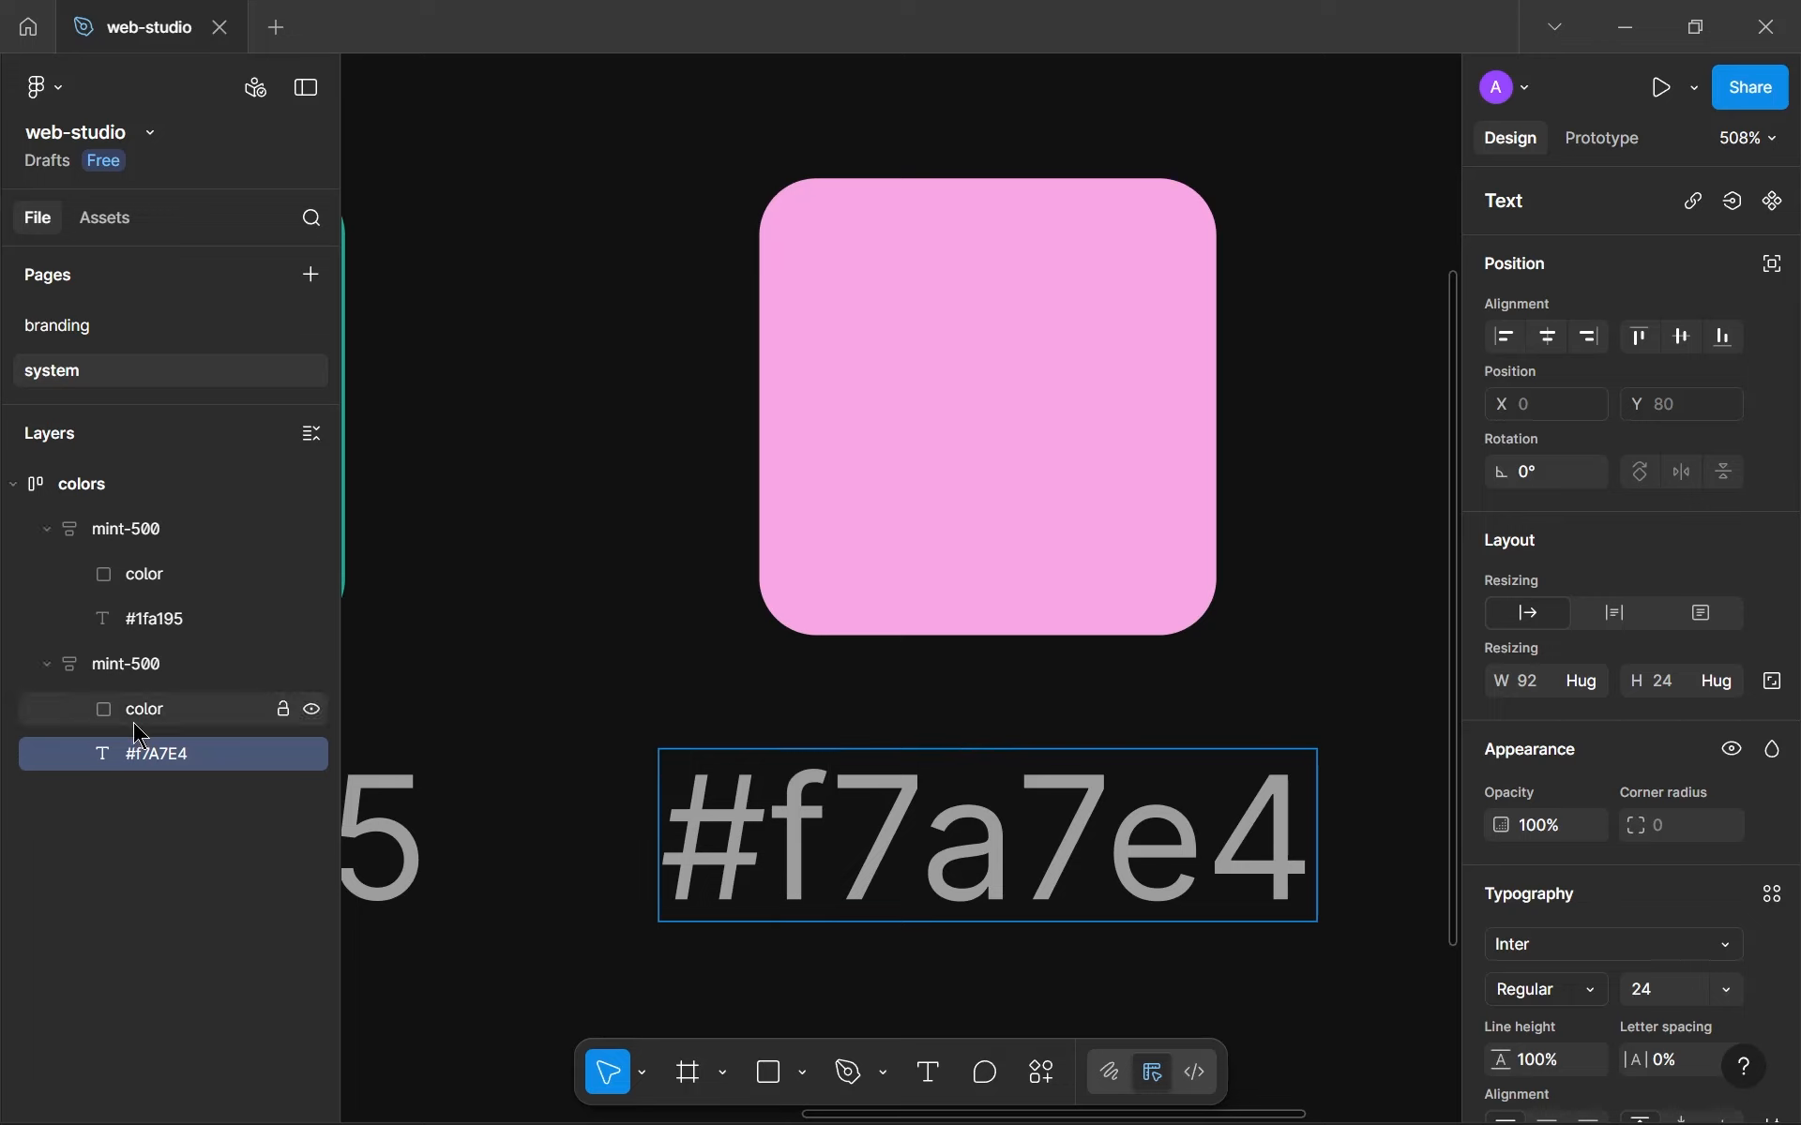
pyautogui.moveTo(1013, 855); pyautogui.dragTo(955, 852)
pyautogui.write('a')
pyautogui.moveTo(1200, 855); pyautogui.dragTo(1114, 842)
pyautogui.write('e')
pyautogui.press('Escape')
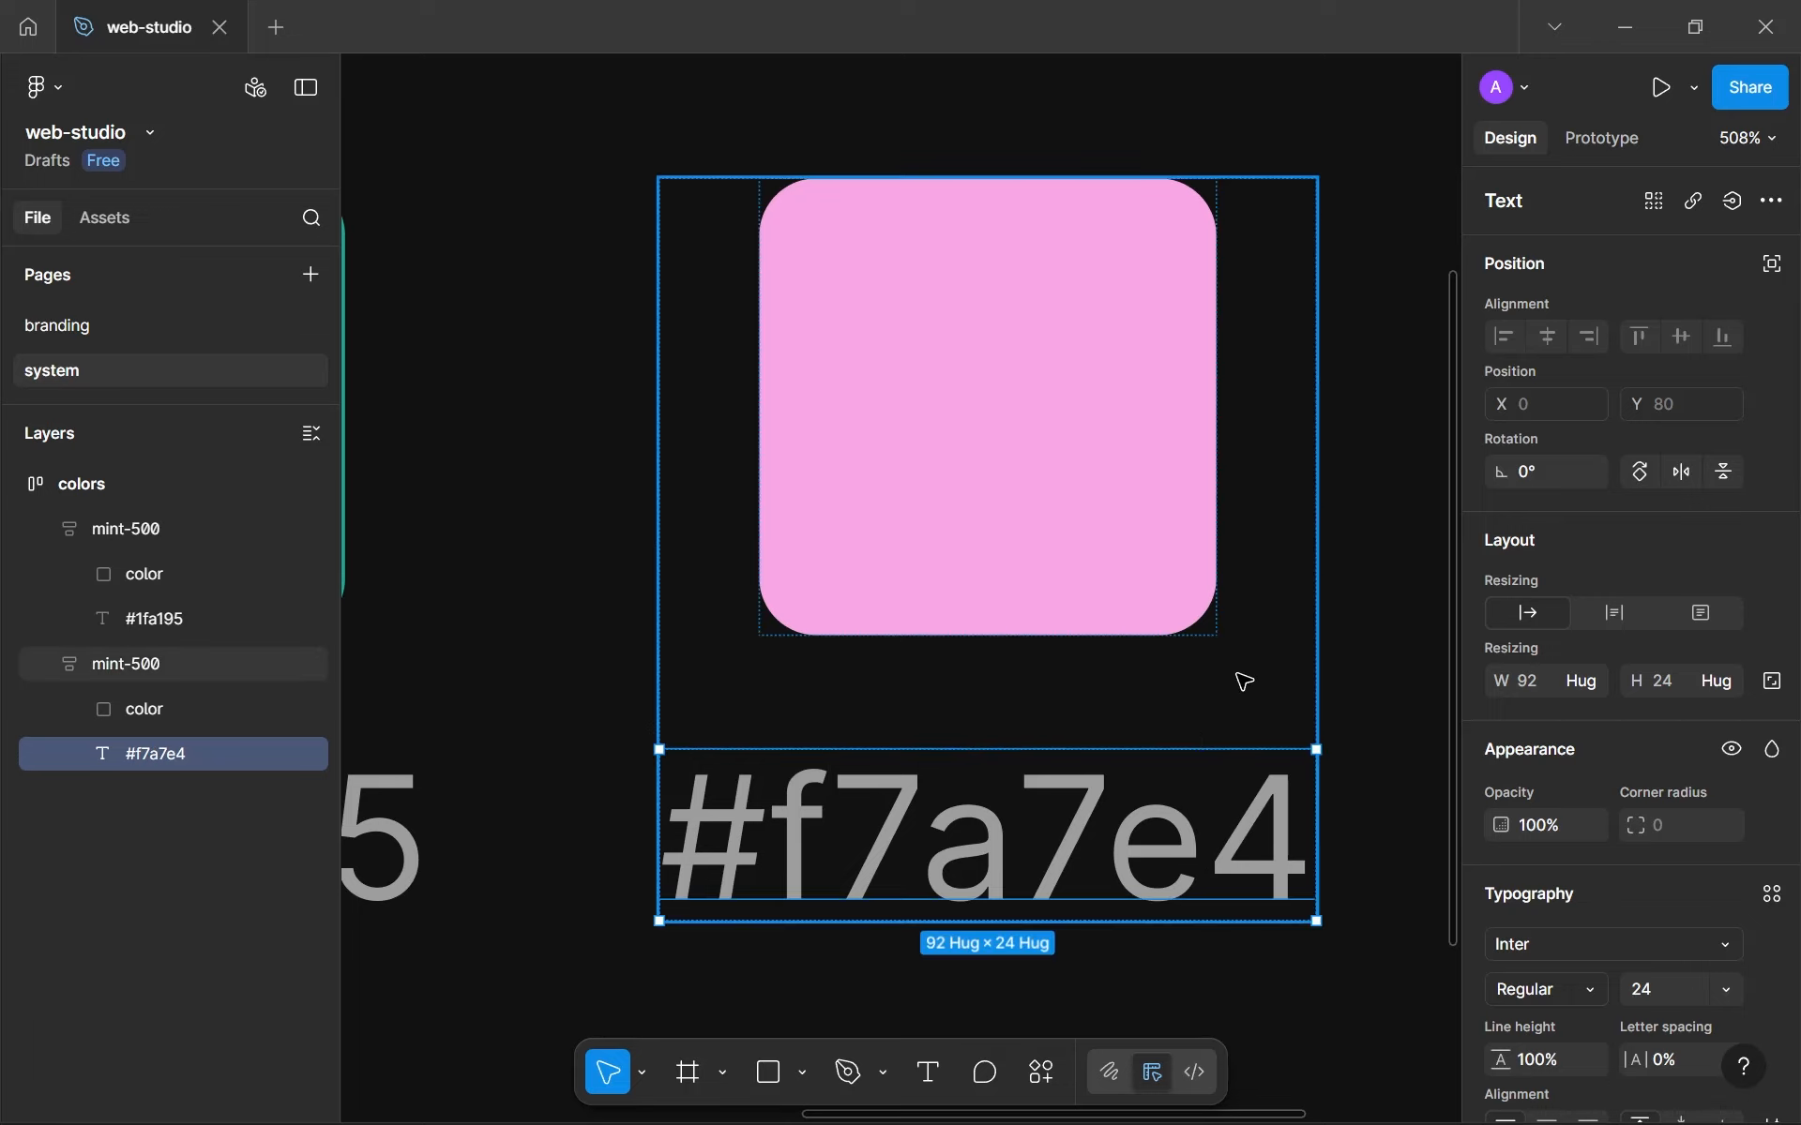
# Rename the pink swatch's frame as pink-600.
pyautogui.click(1101, 526)
pyautogui.scroll(-3, 1106, 540)
pyautogui.scroll(-5, 1435, 482)
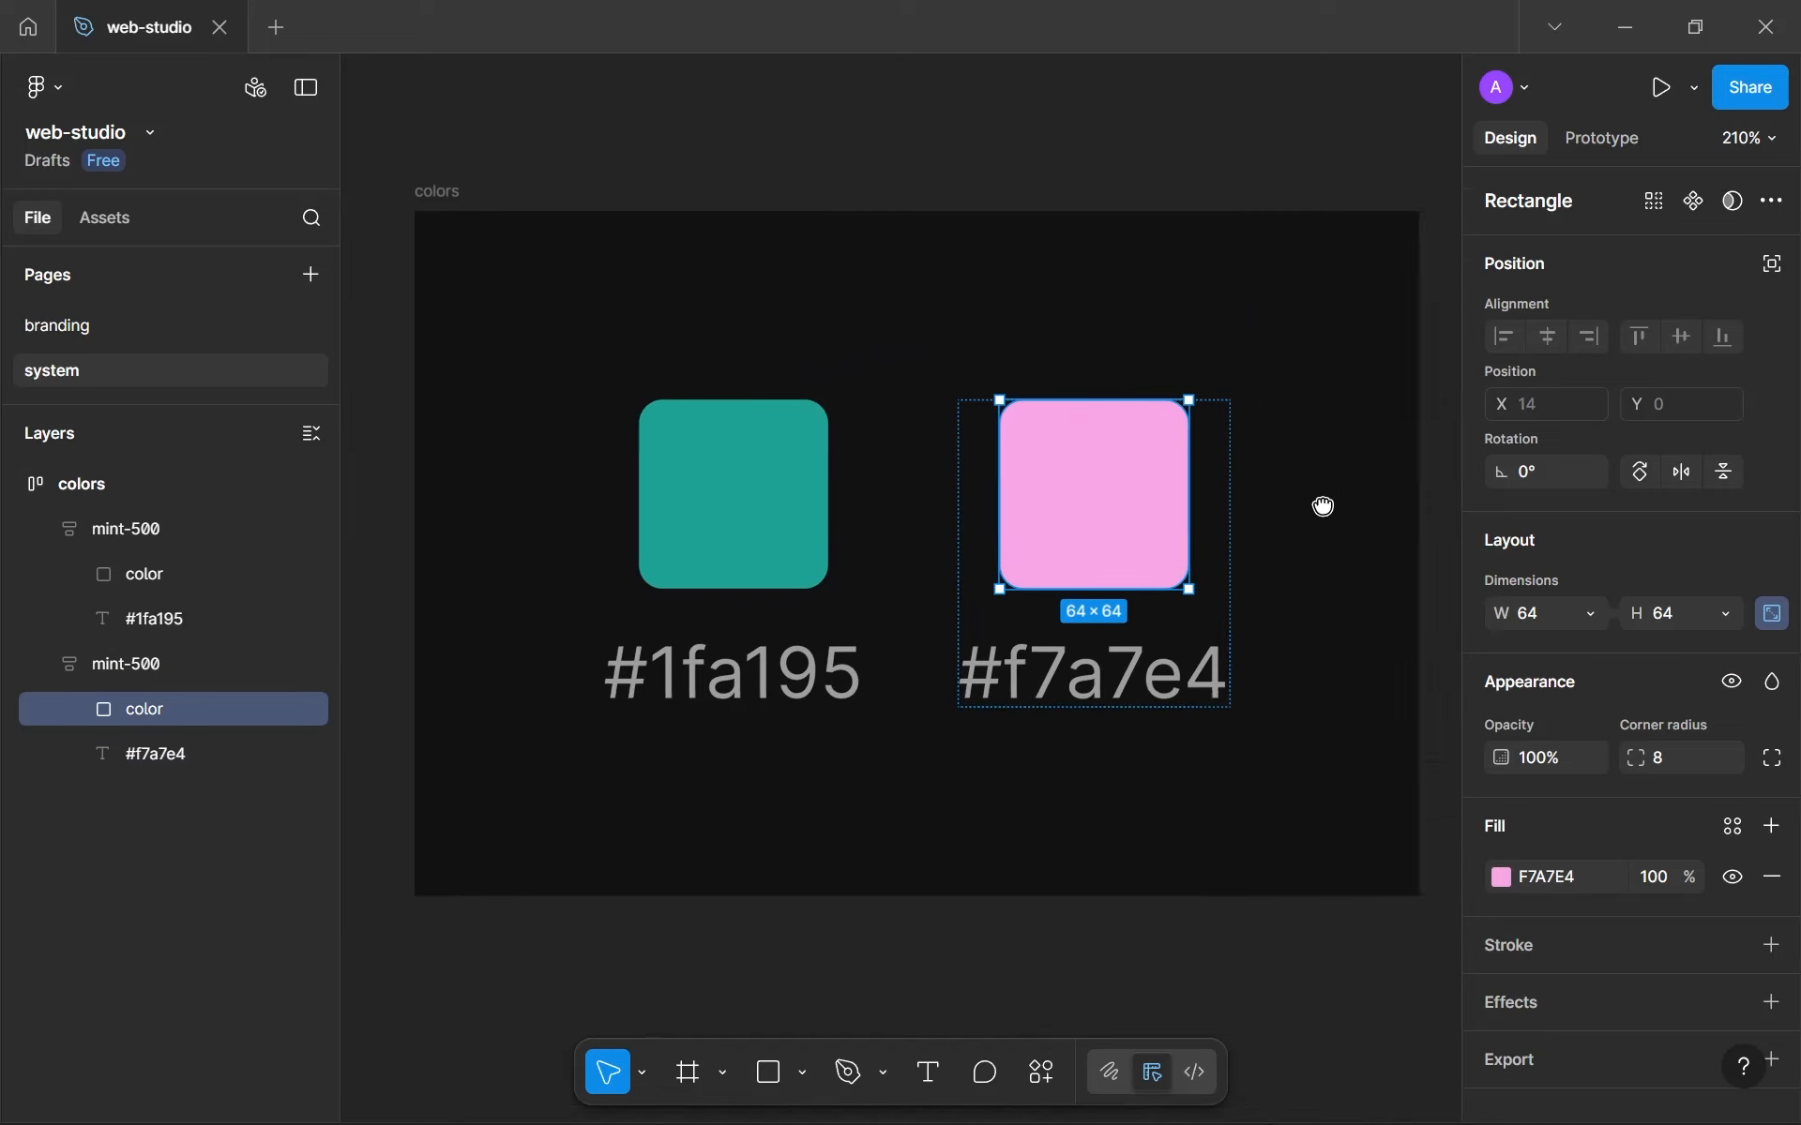
pyautogui.doubleClick(113, 666)
pyautogui.write('pink-')
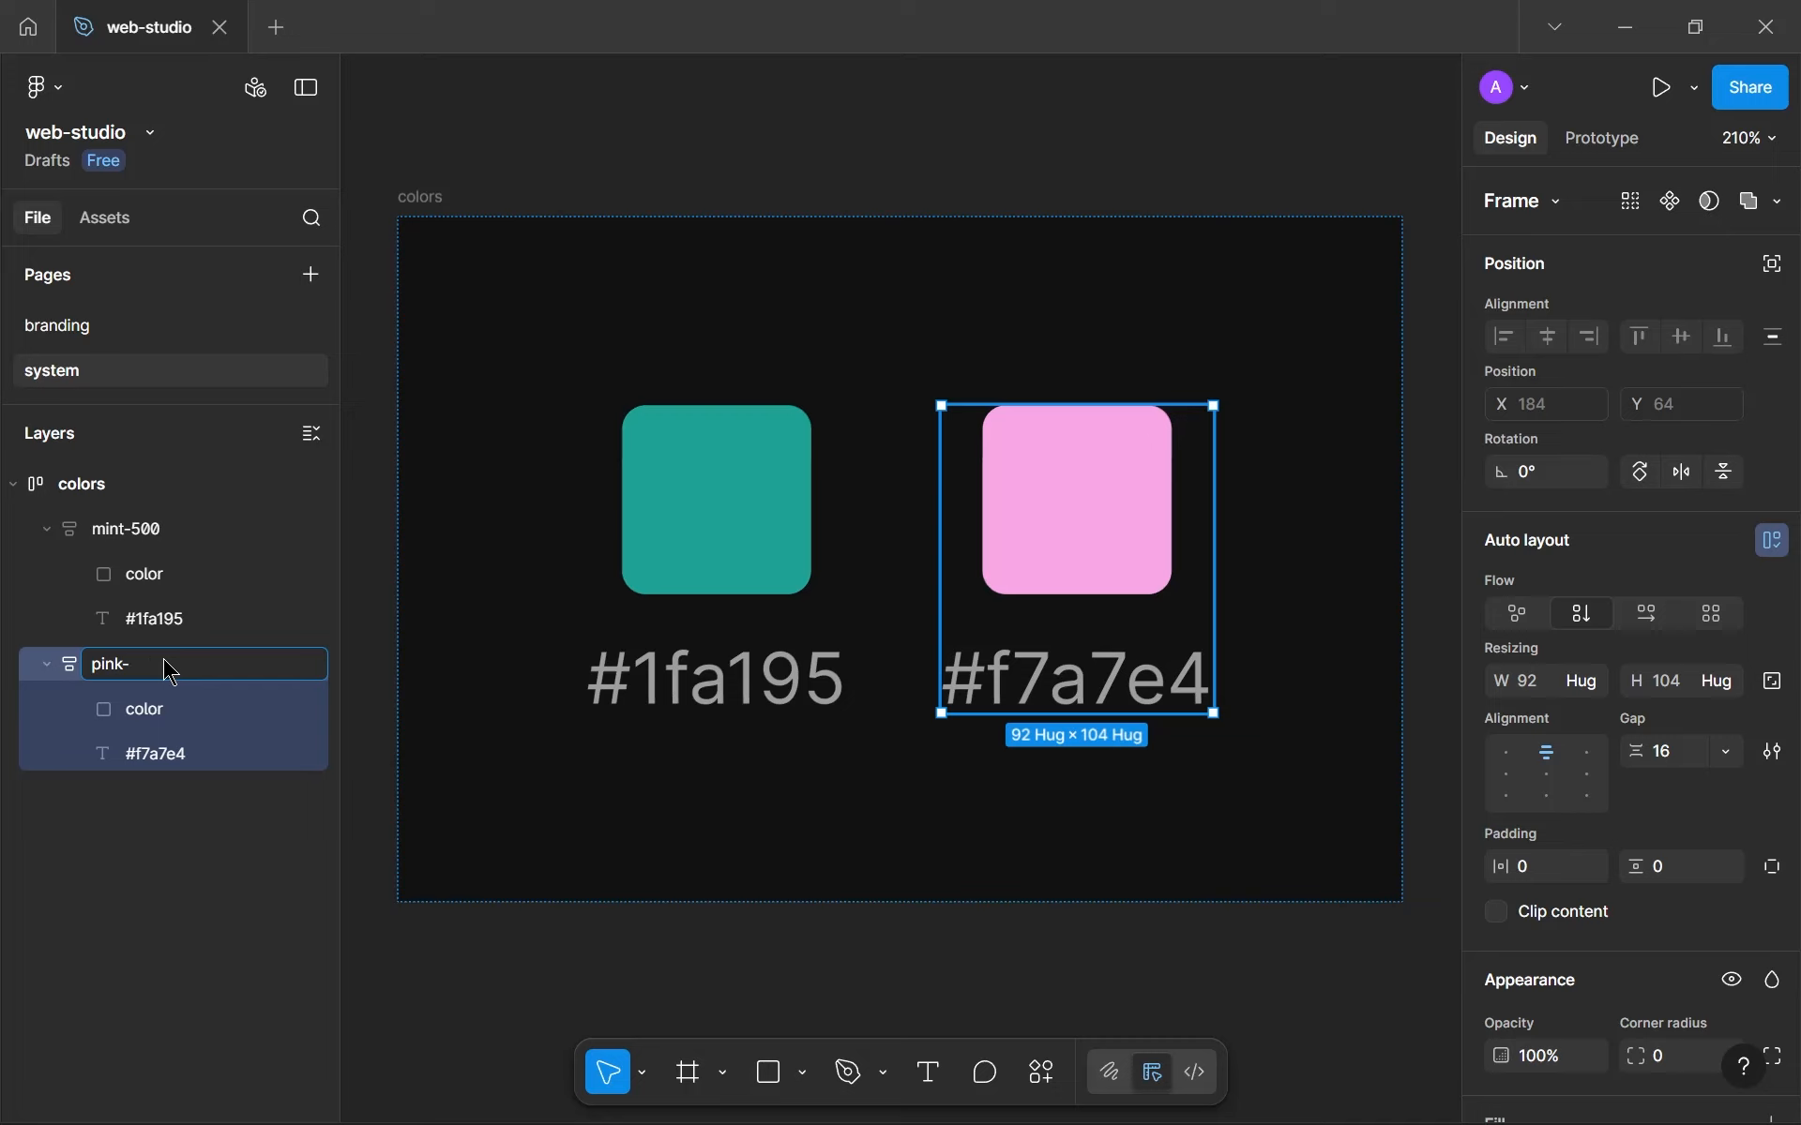
pyautogui.press('Return')
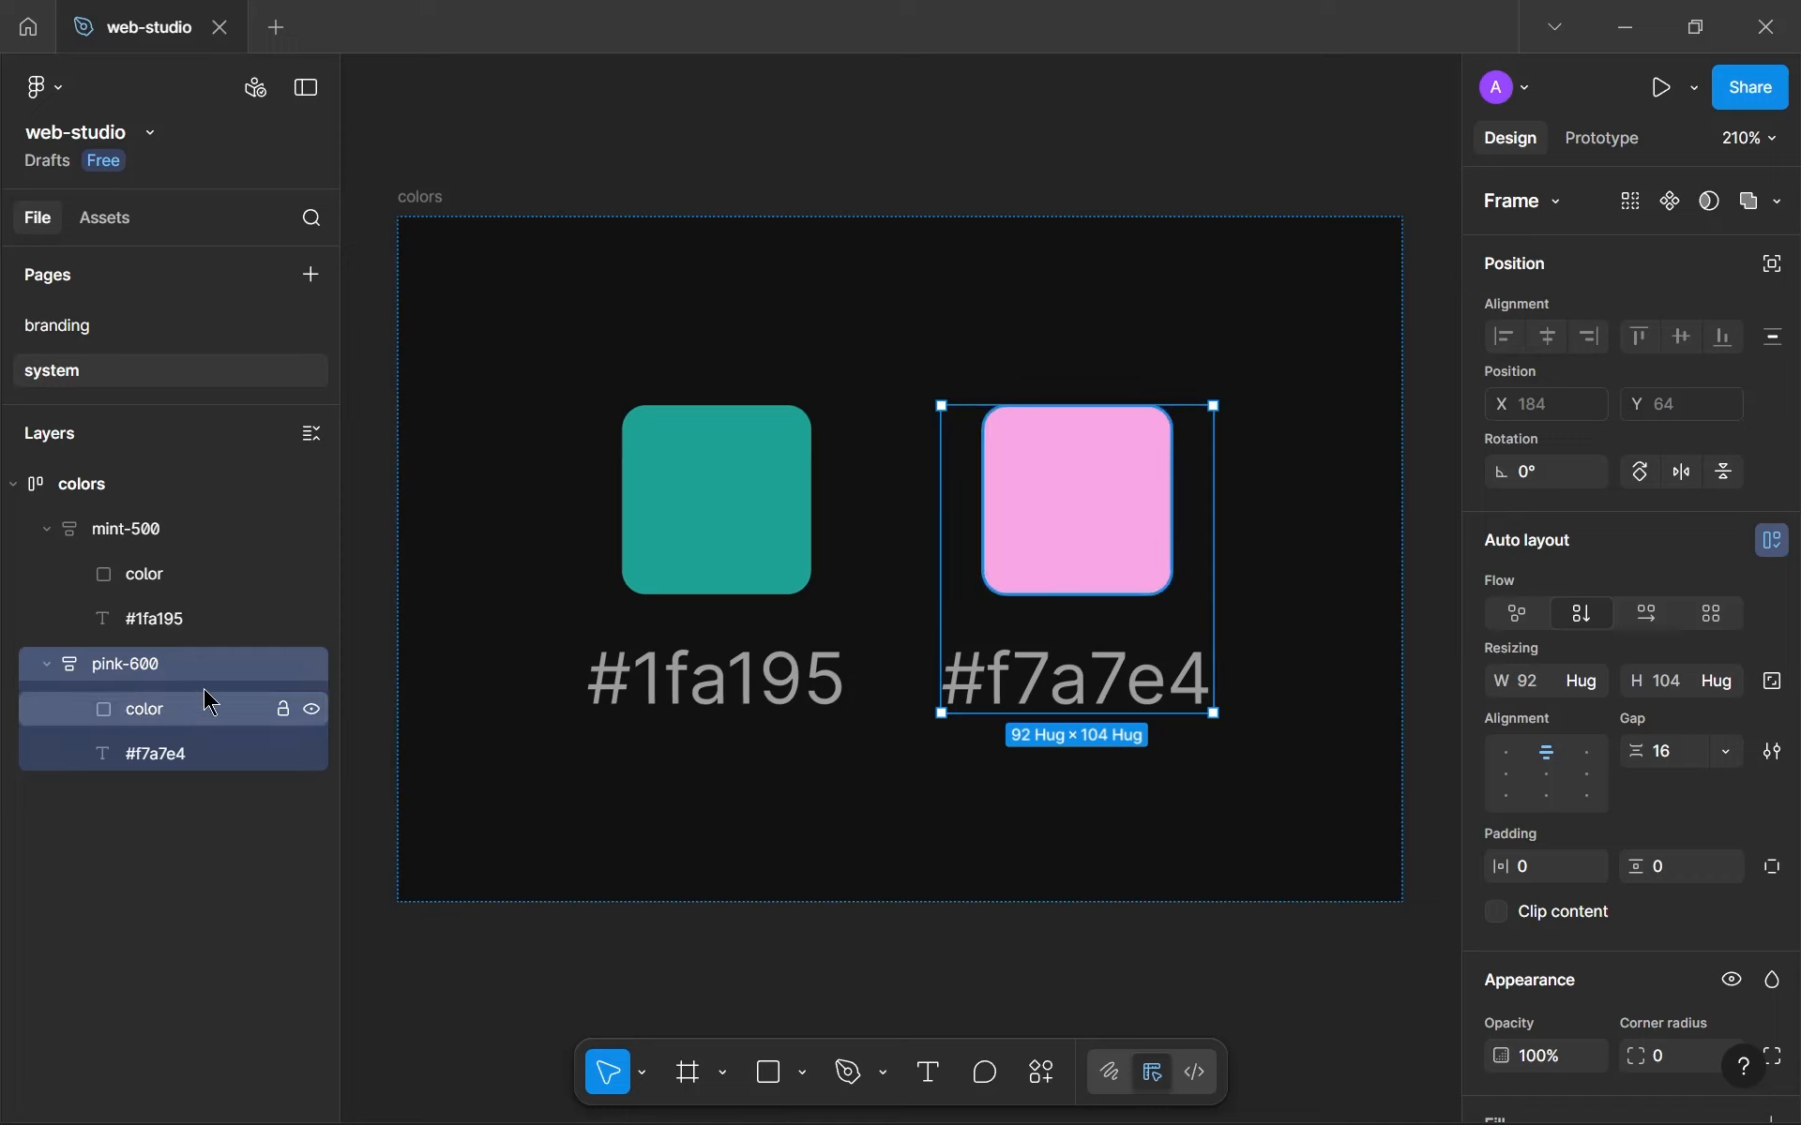
# Start creating a new library colour from the pink swatch's F7A7E4 selection colour.
pyautogui.scroll(-5, 1501, 741)
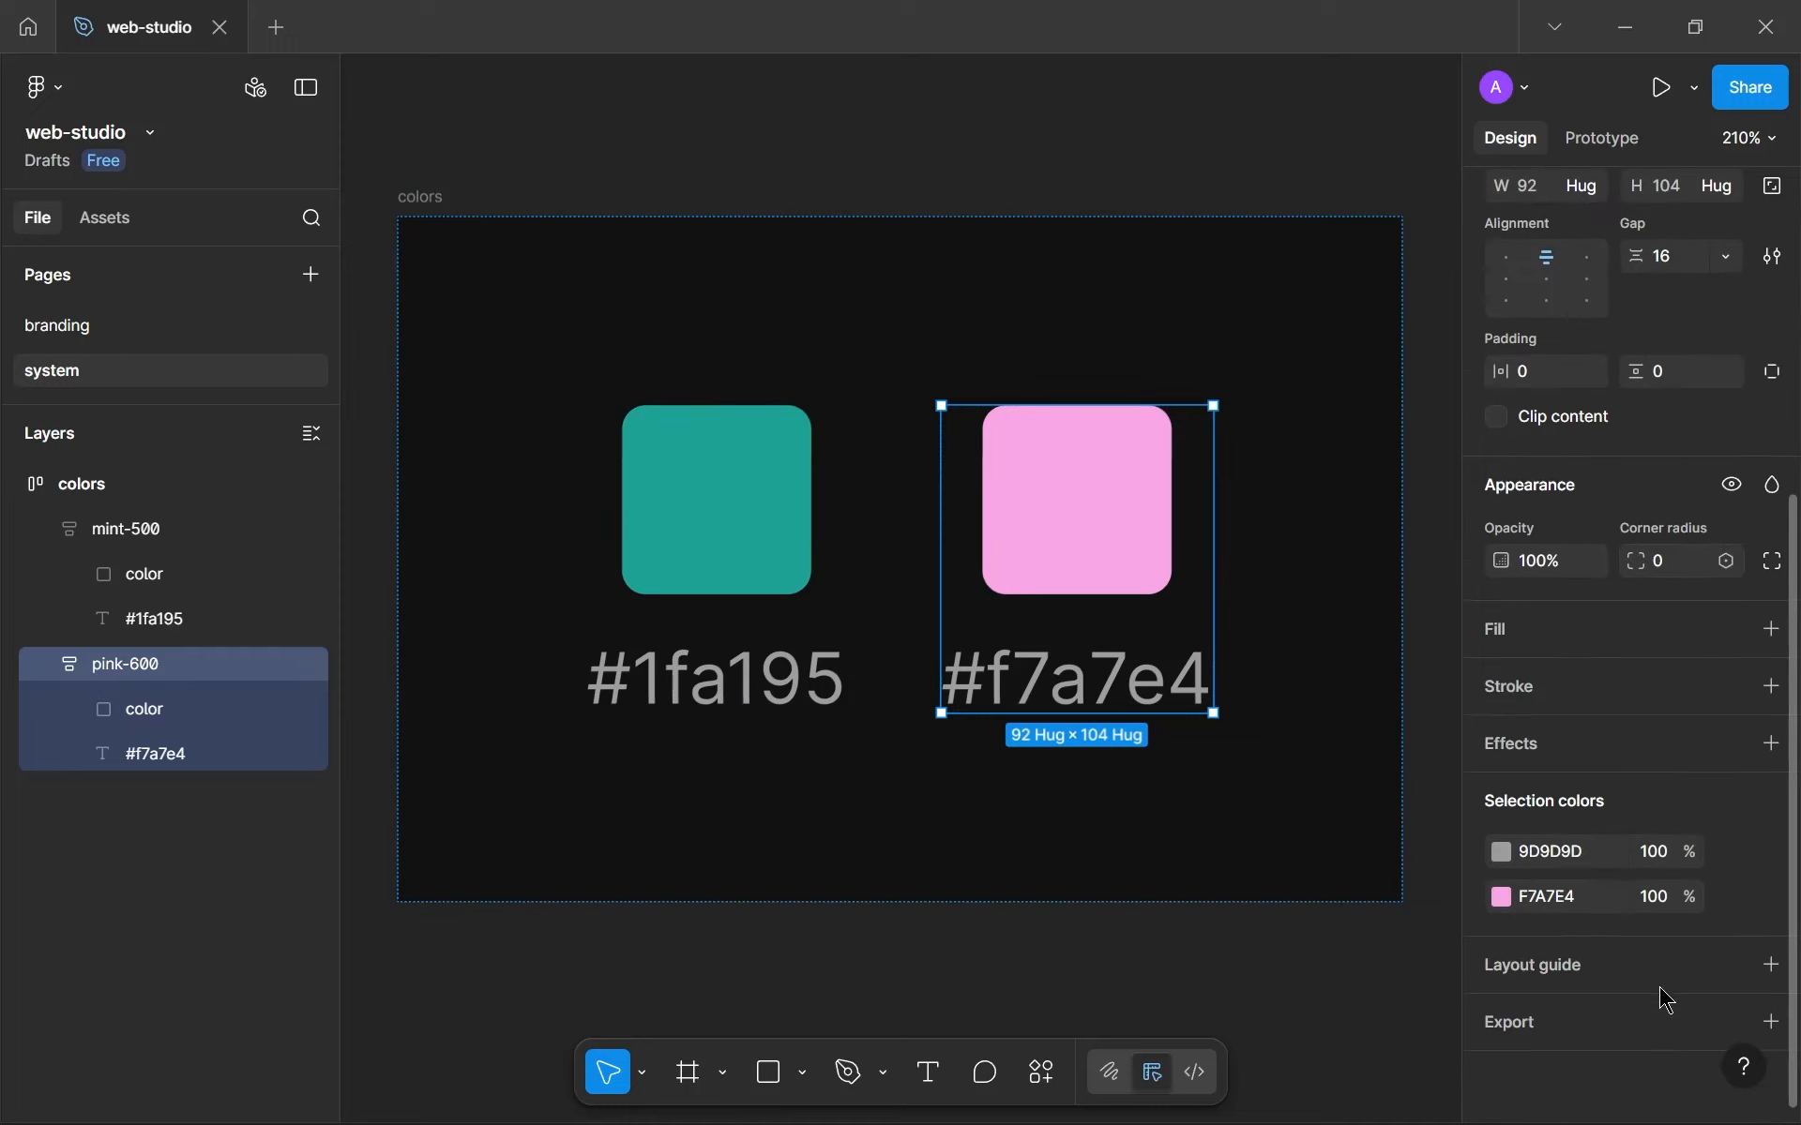
pyautogui.click(1730, 898)
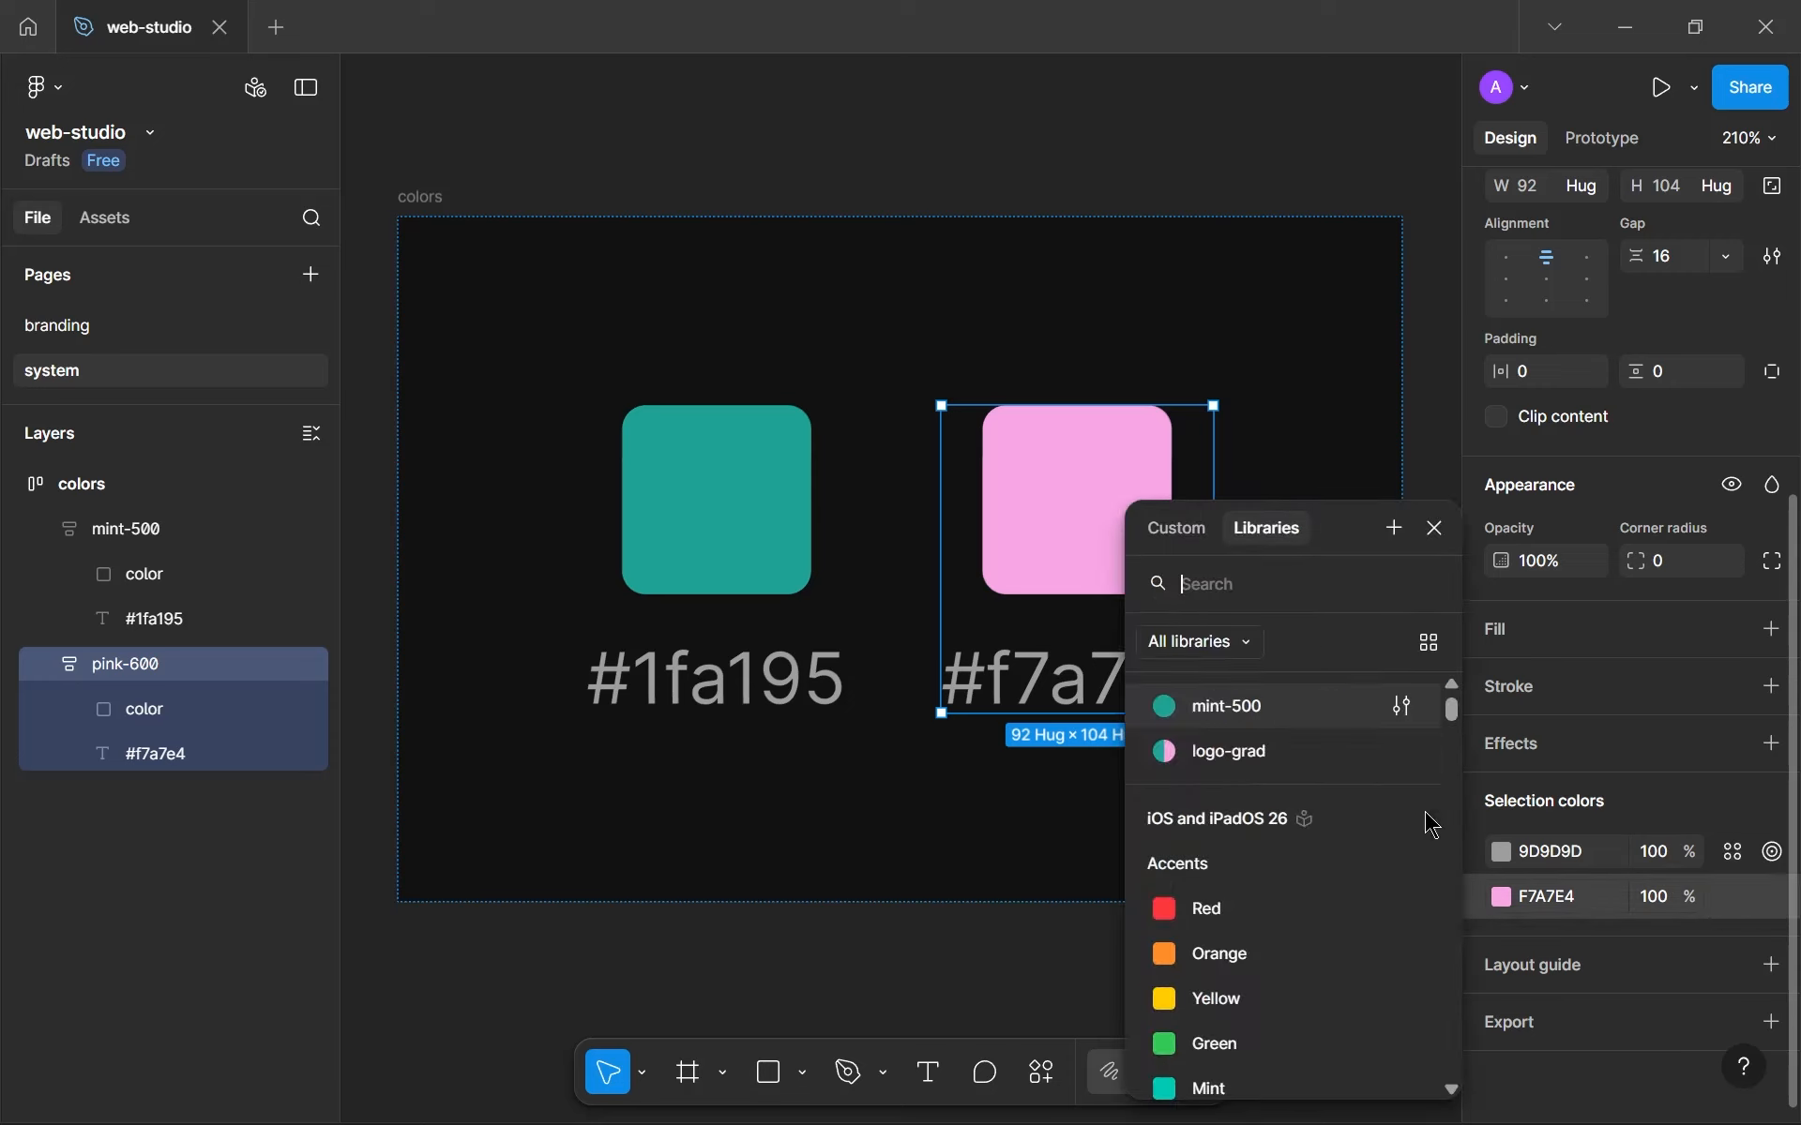
pyautogui.click(1394, 528)
pyautogui.write('pink-500')
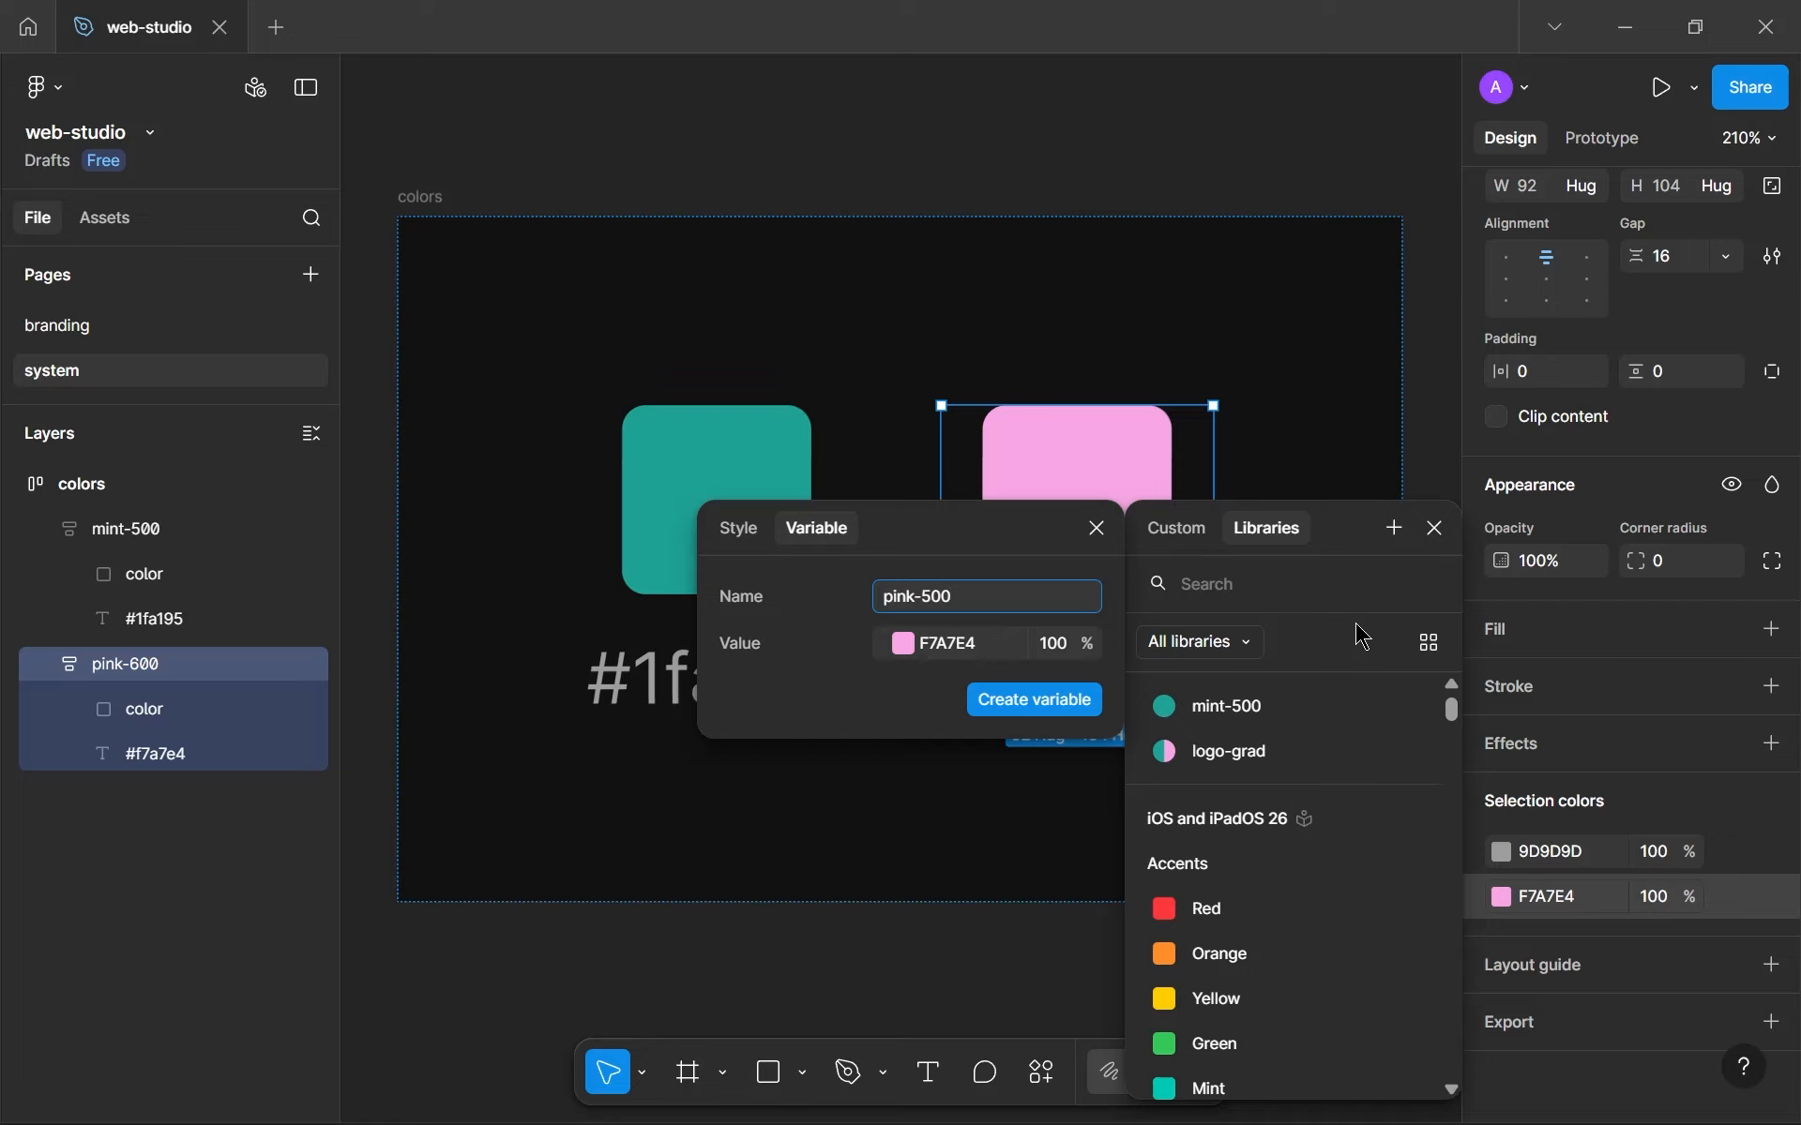
pyautogui.hotkey('ctrl', 'a')
pyautogui.press('BackSpace')
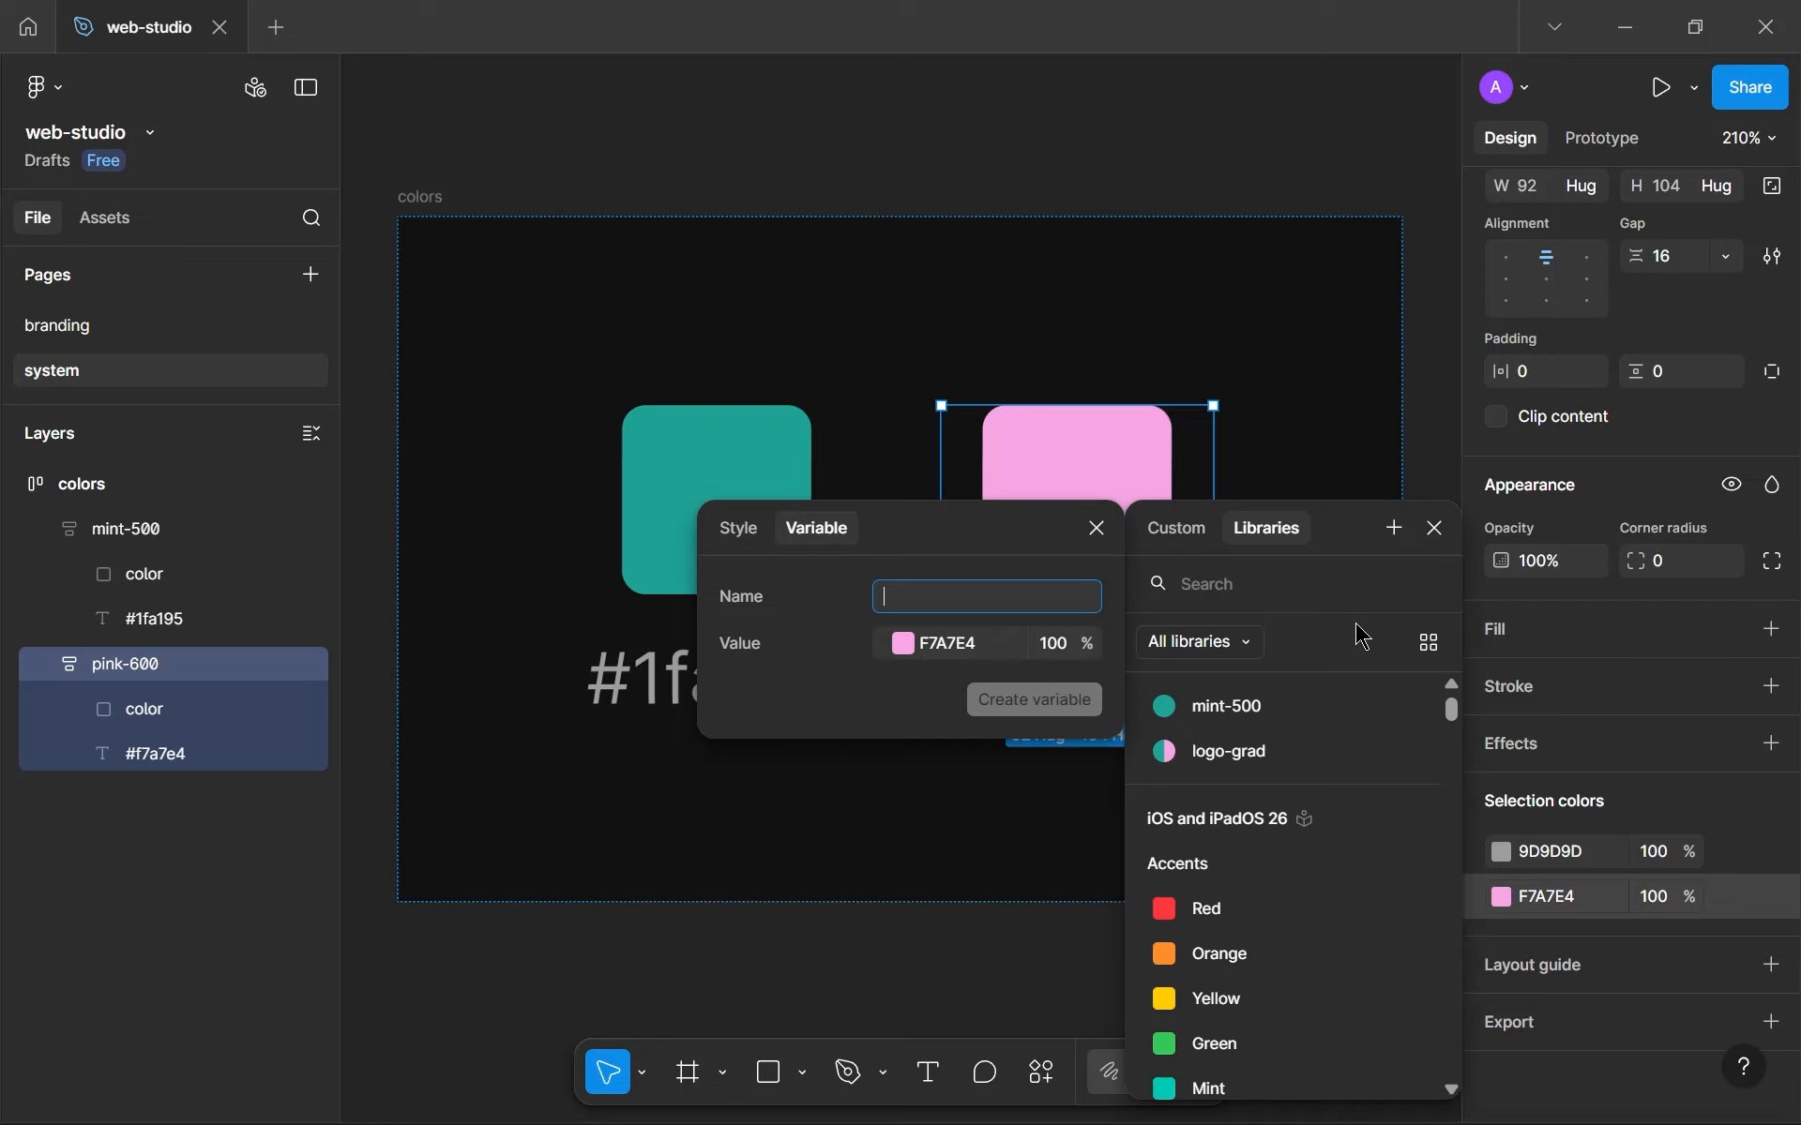
# Create a colour style, not a variable, named pink-500 from the F7A7E4 colour.
pyautogui.click(739, 528)
pyautogui.click(891, 775)
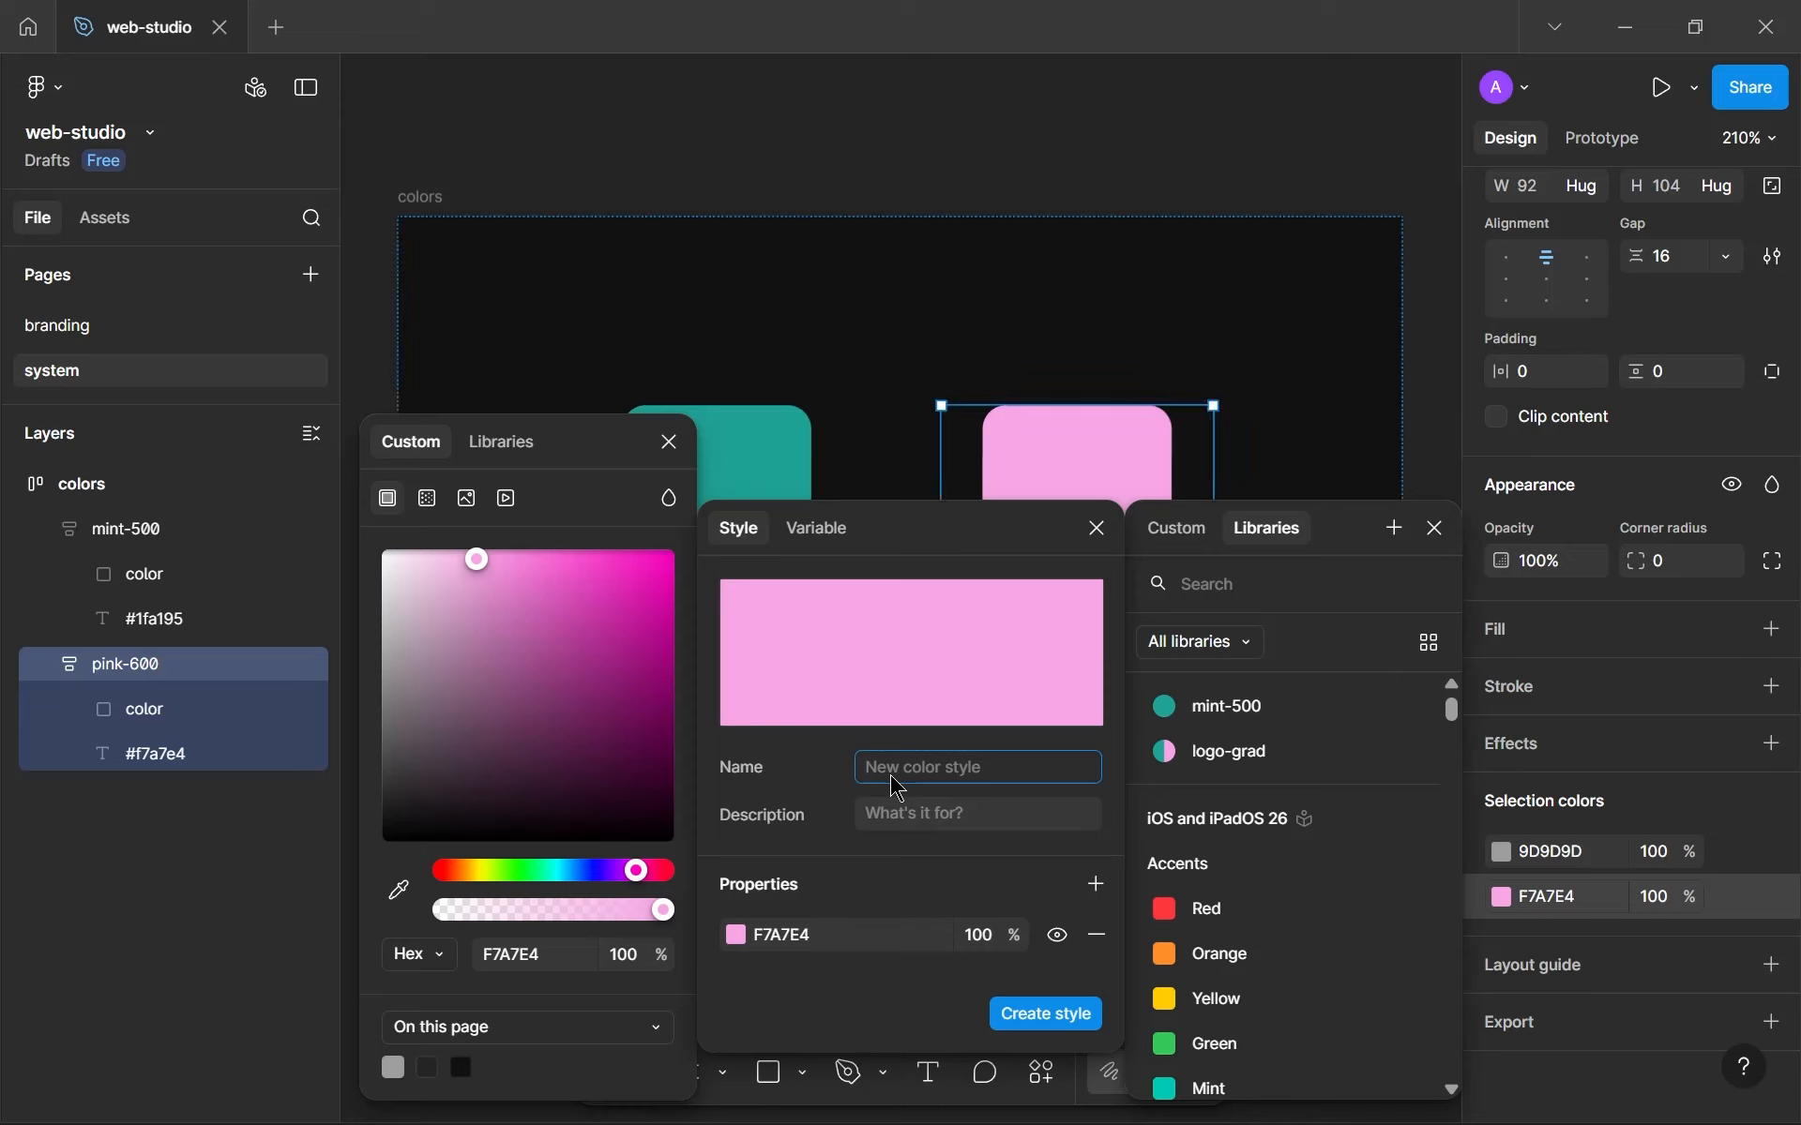
pyautogui.write('pink-500')
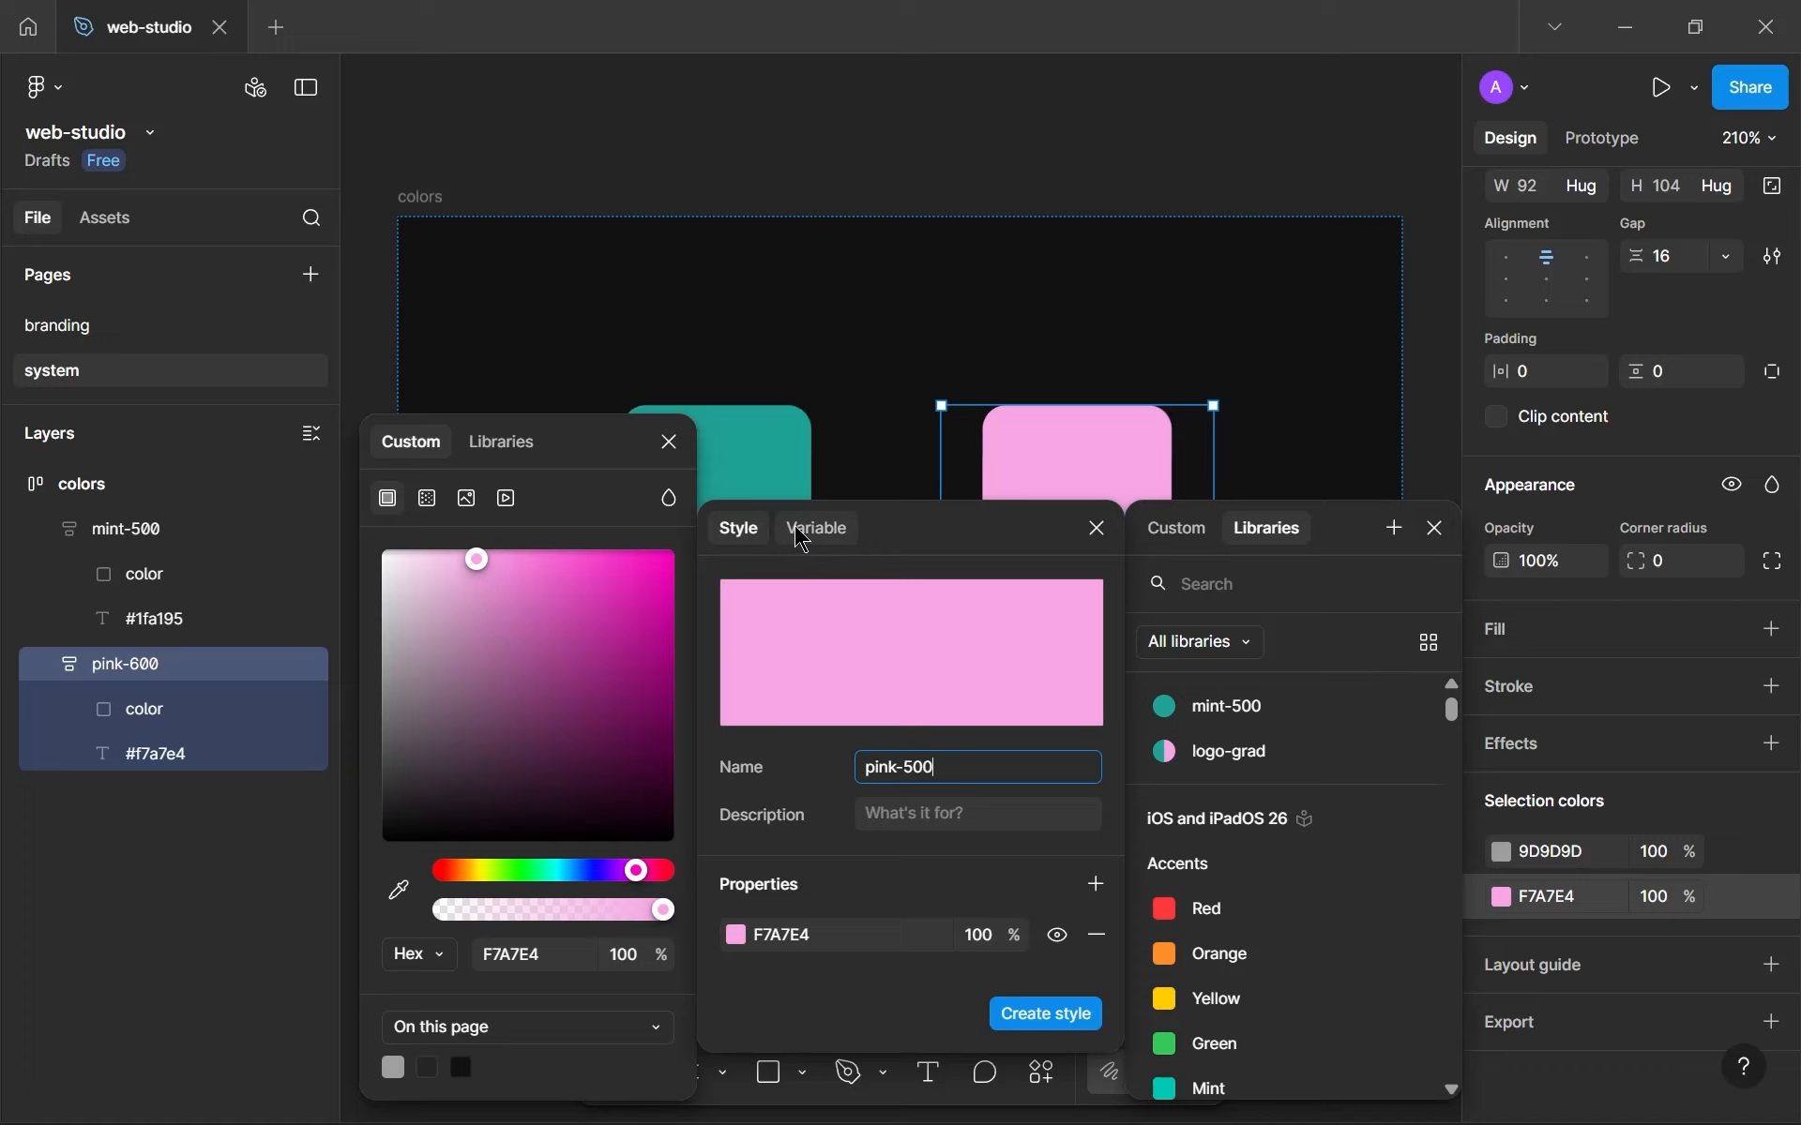
pyautogui.moveTo(945, 779); pyautogui.dragTo(848, 779)
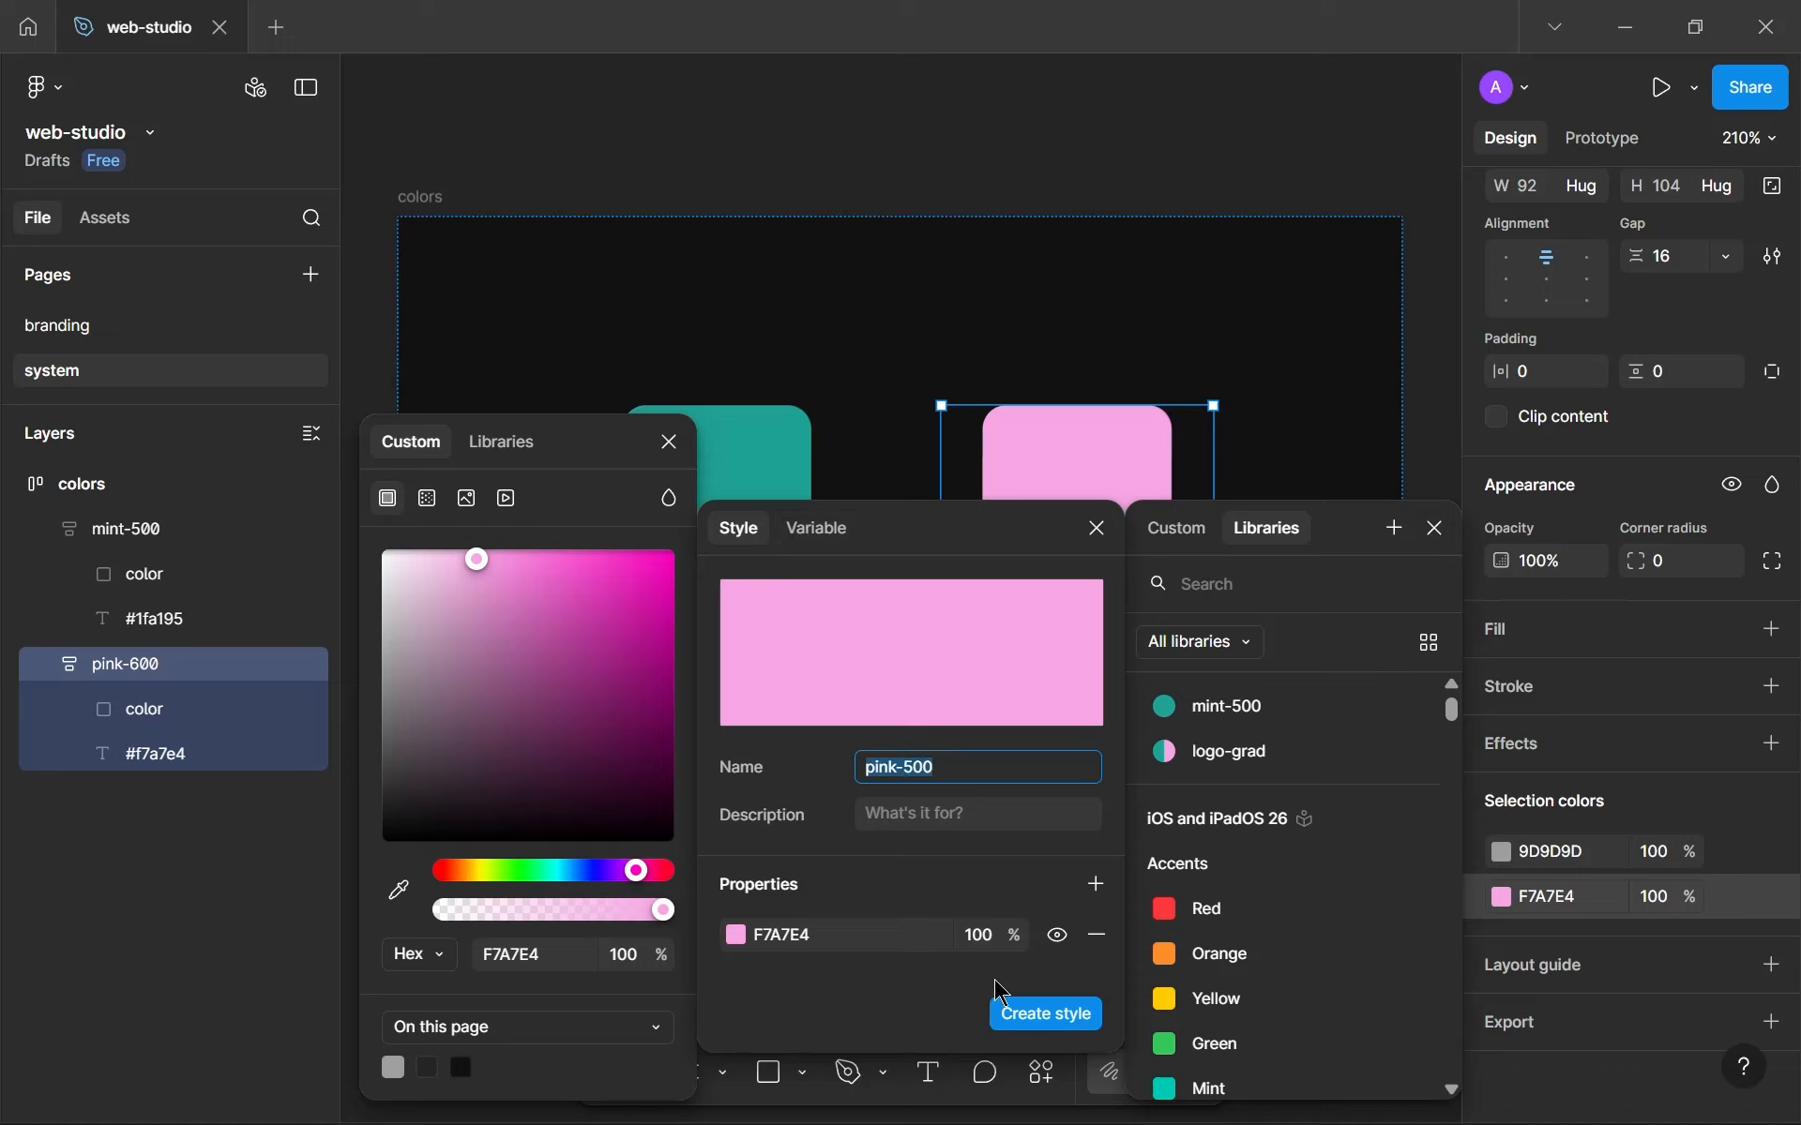
pyautogui.click(1046, 1014)
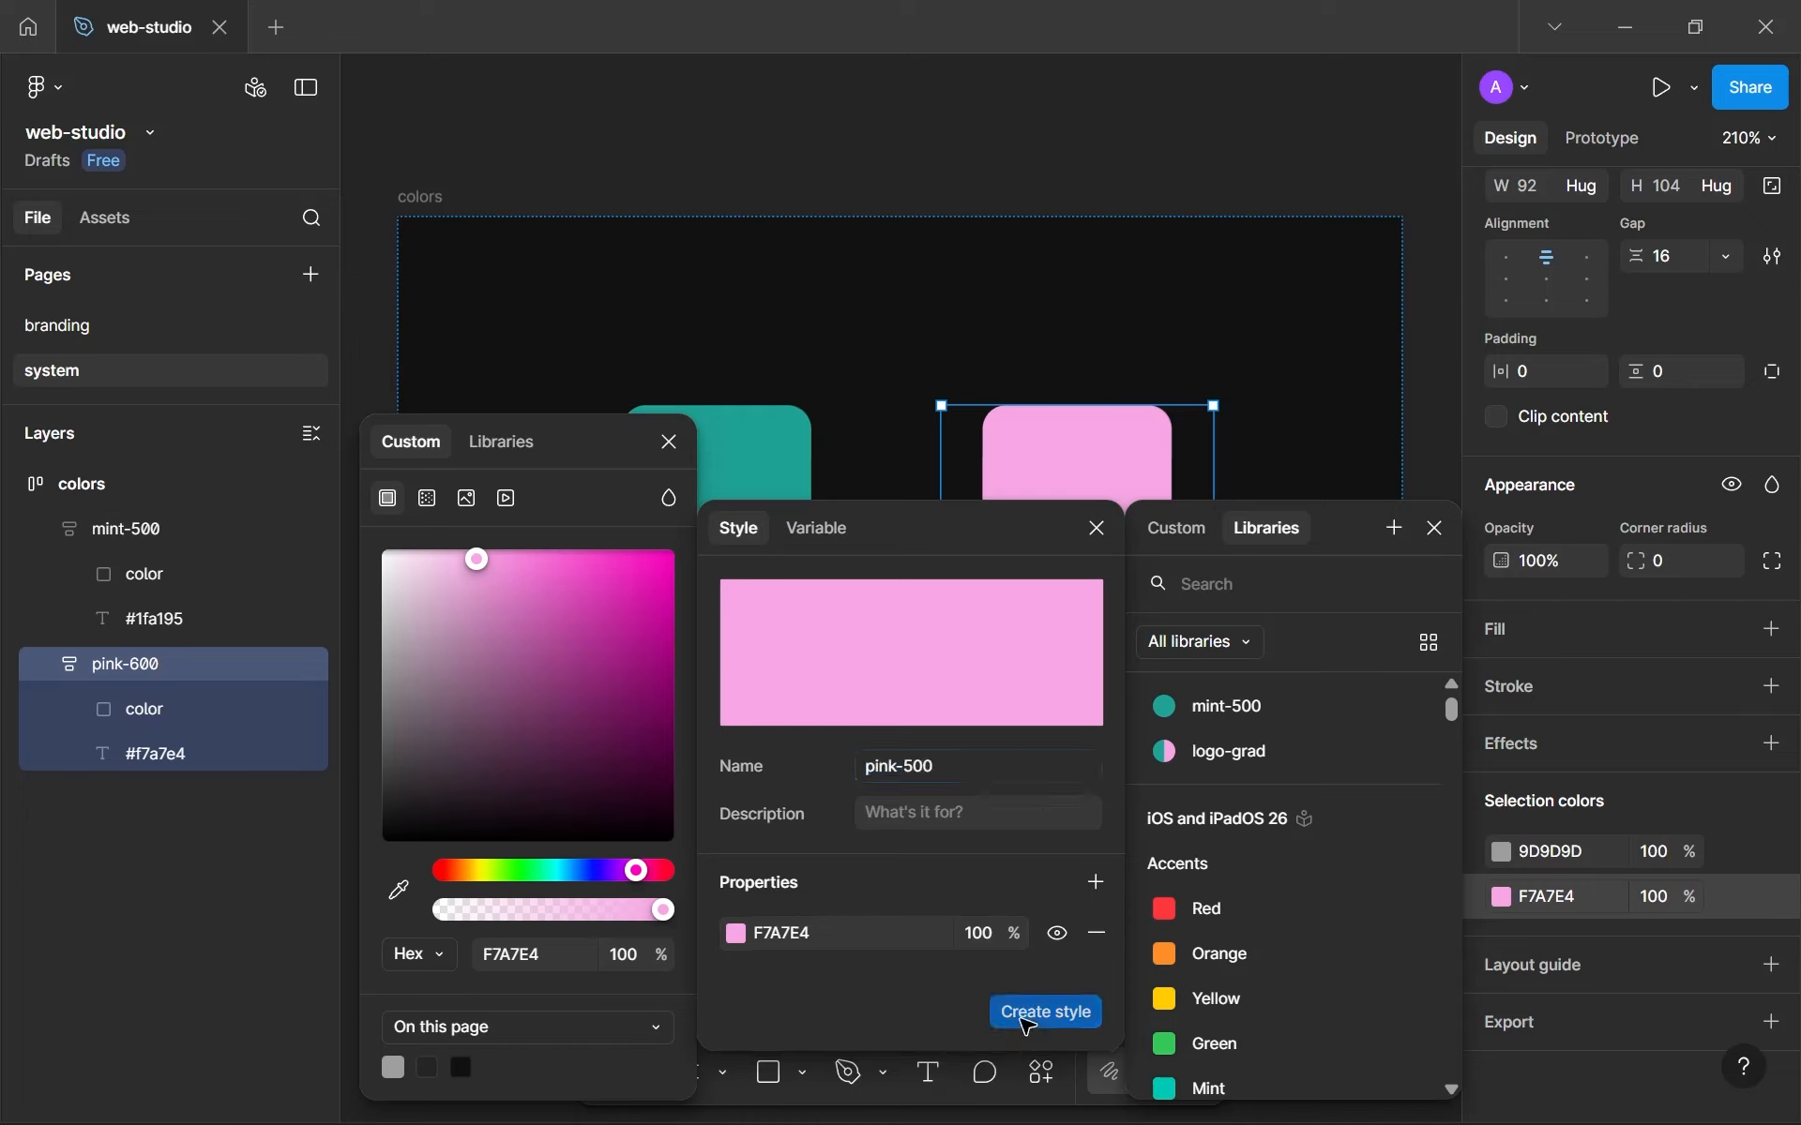
pyautogui.click(1295, 905)
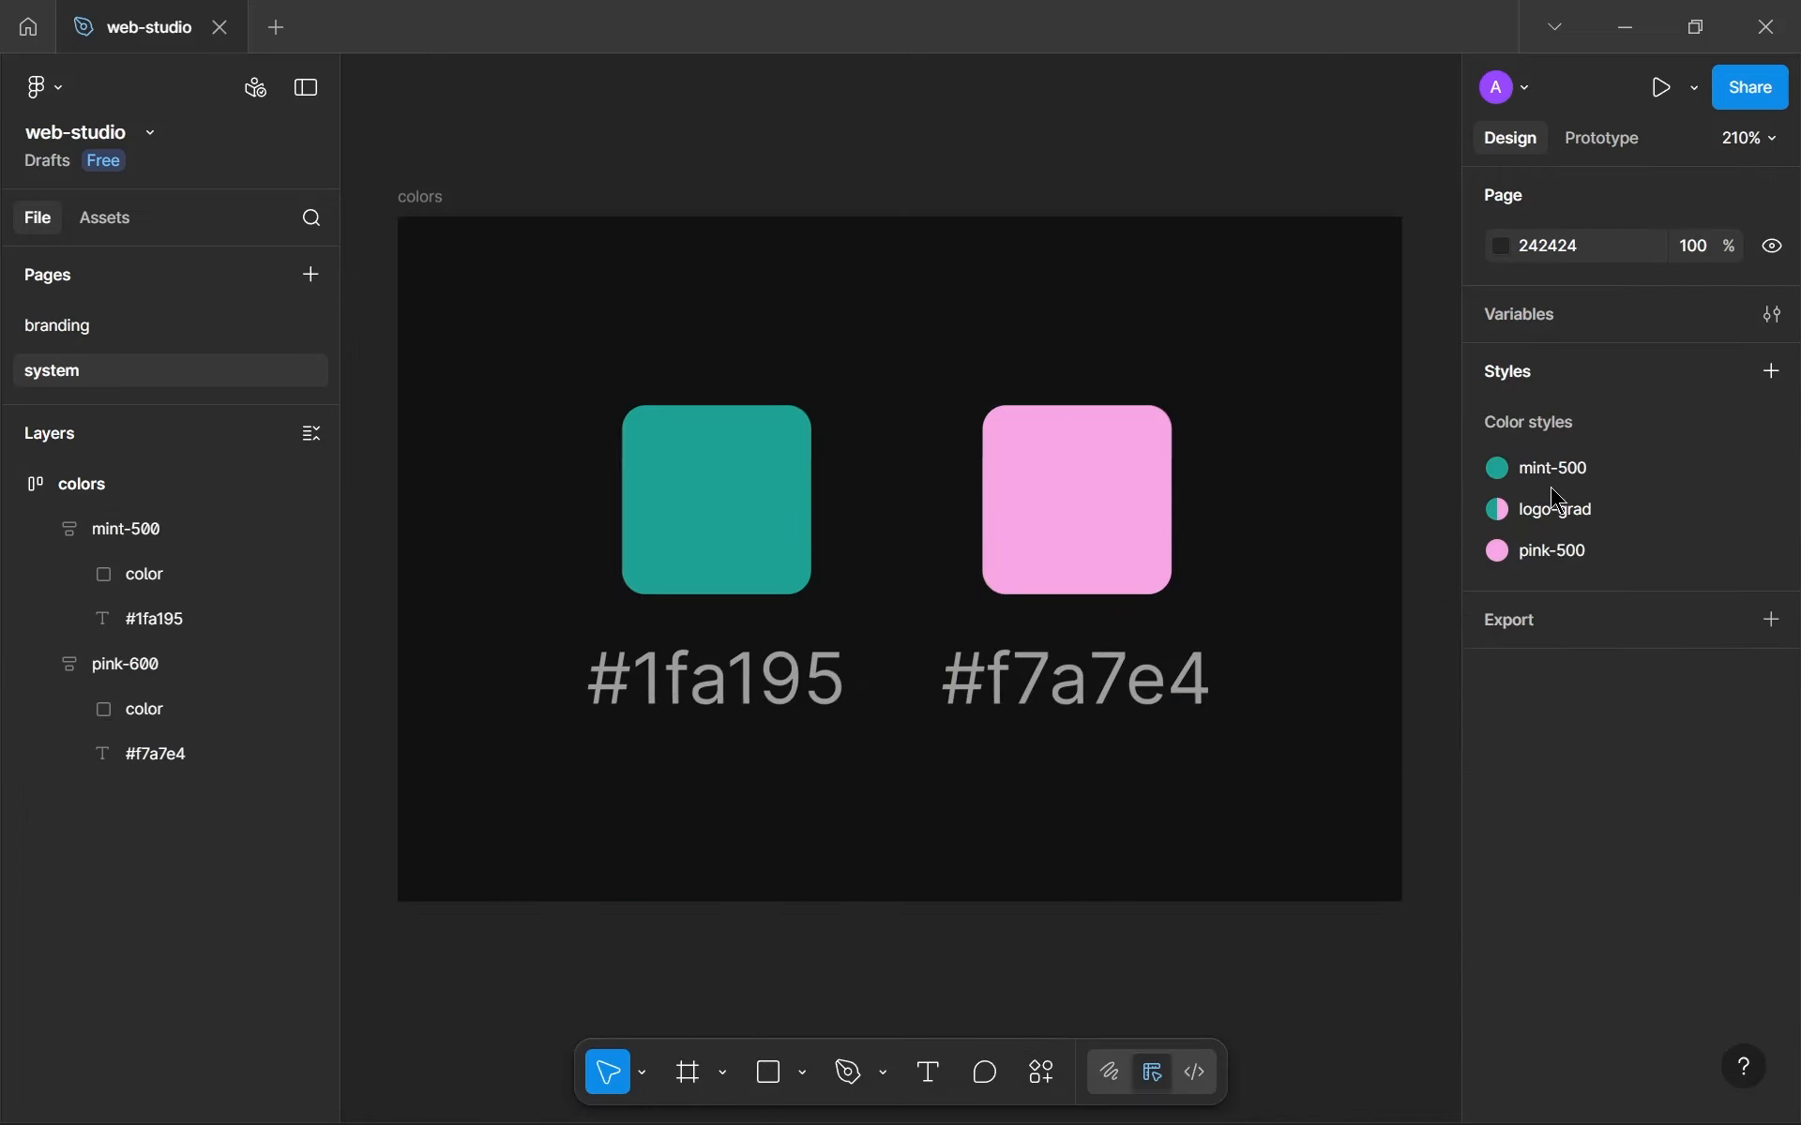
# Duplicate the pink-600 swatch frame and move the copy to the first place in the colors frame, before mint-500.
pyautogui.click(778, 542)
pyautogui.click(1505, 523)
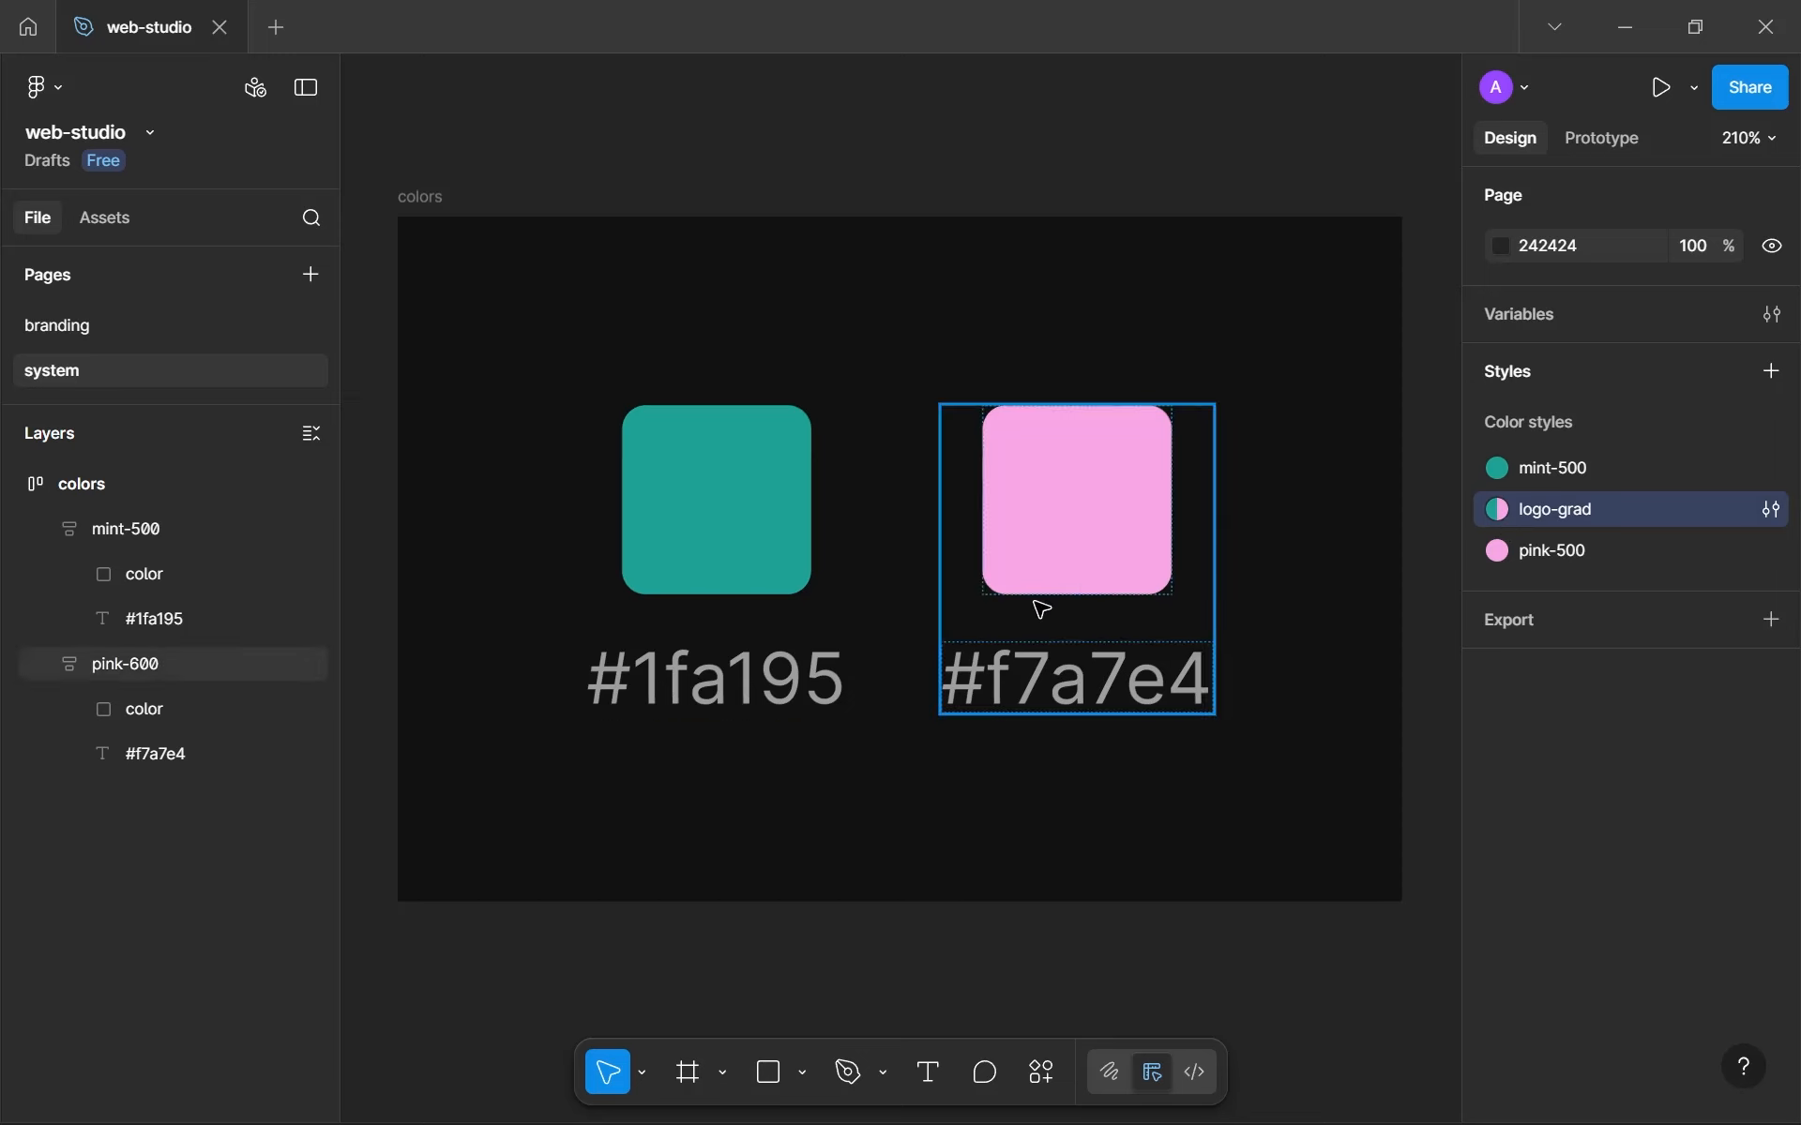
pyautogui.click(848, 779)
pyautogui.click(1074, 532)
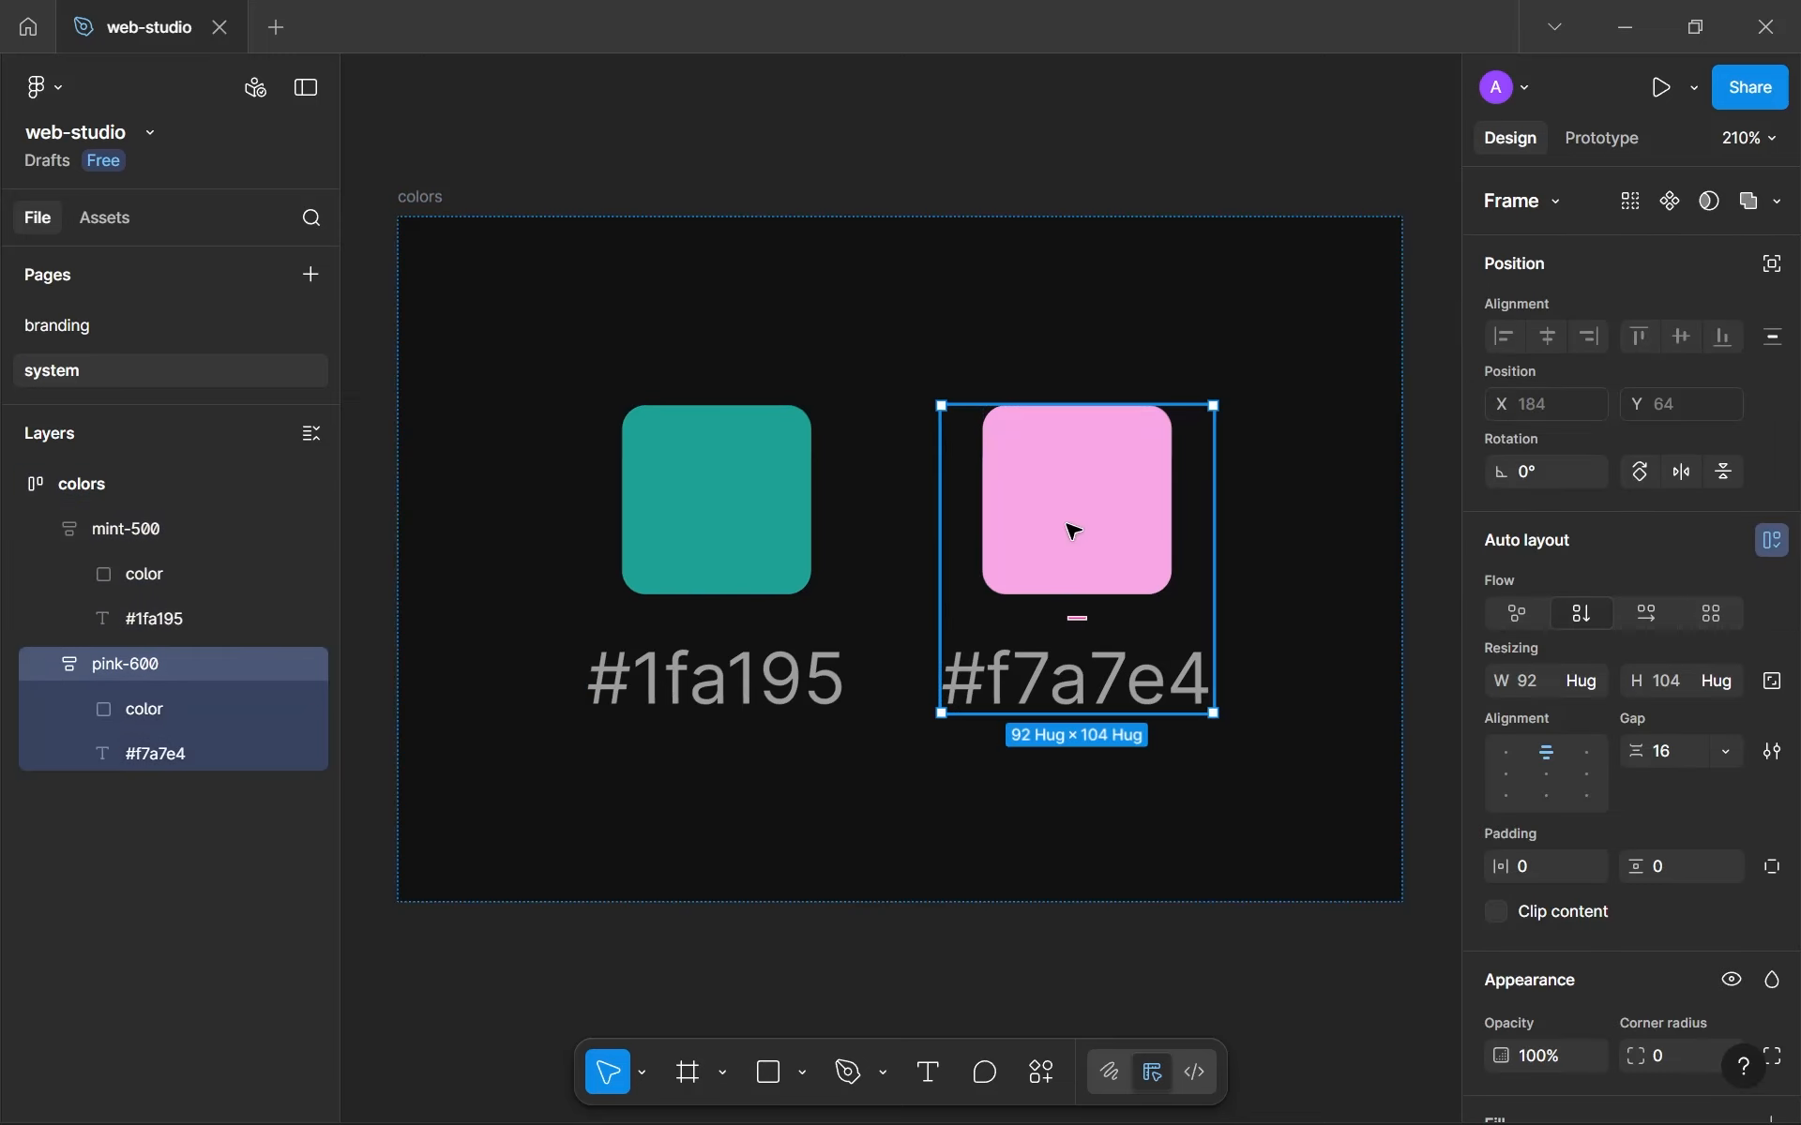
pyautogui.hotkey('ctrl', 'd')
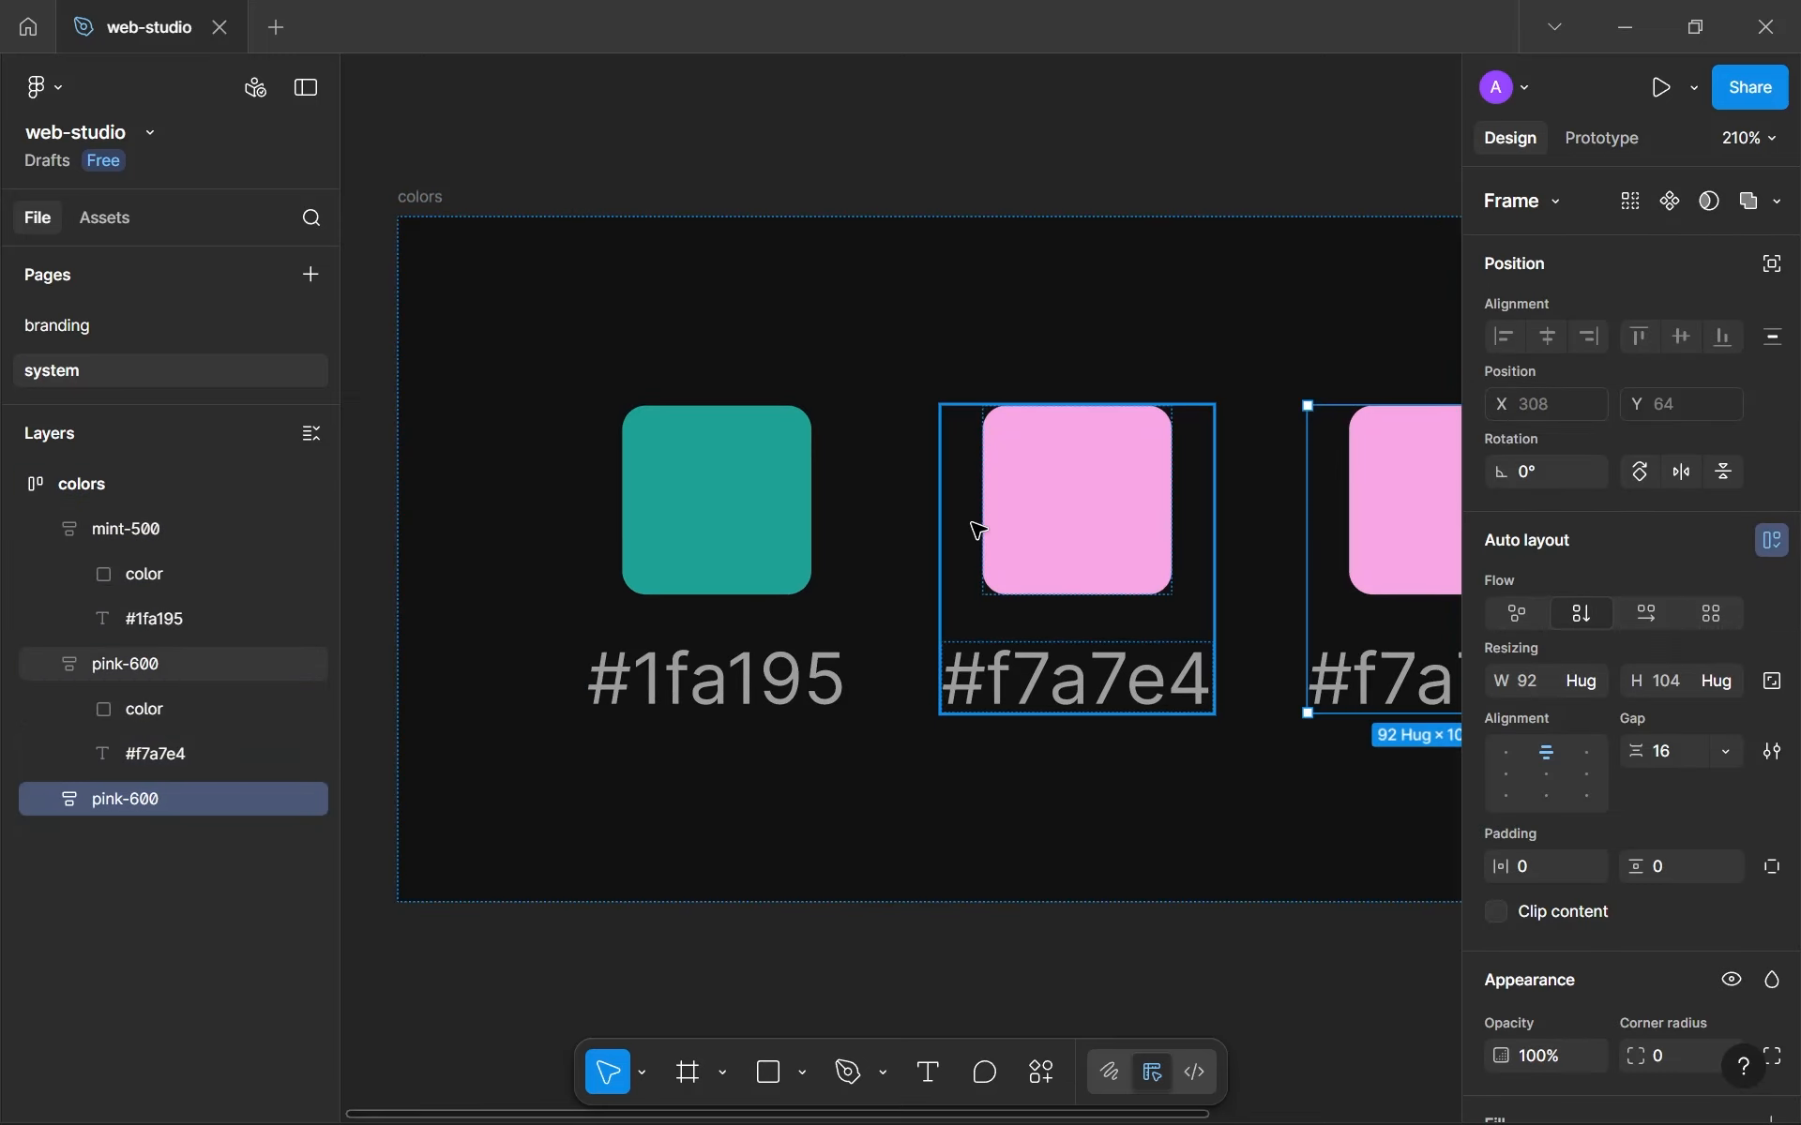
pyautogui.press('Left')
pyautogui.press('Left')
pyautogui.scroll(2, 763, 475)
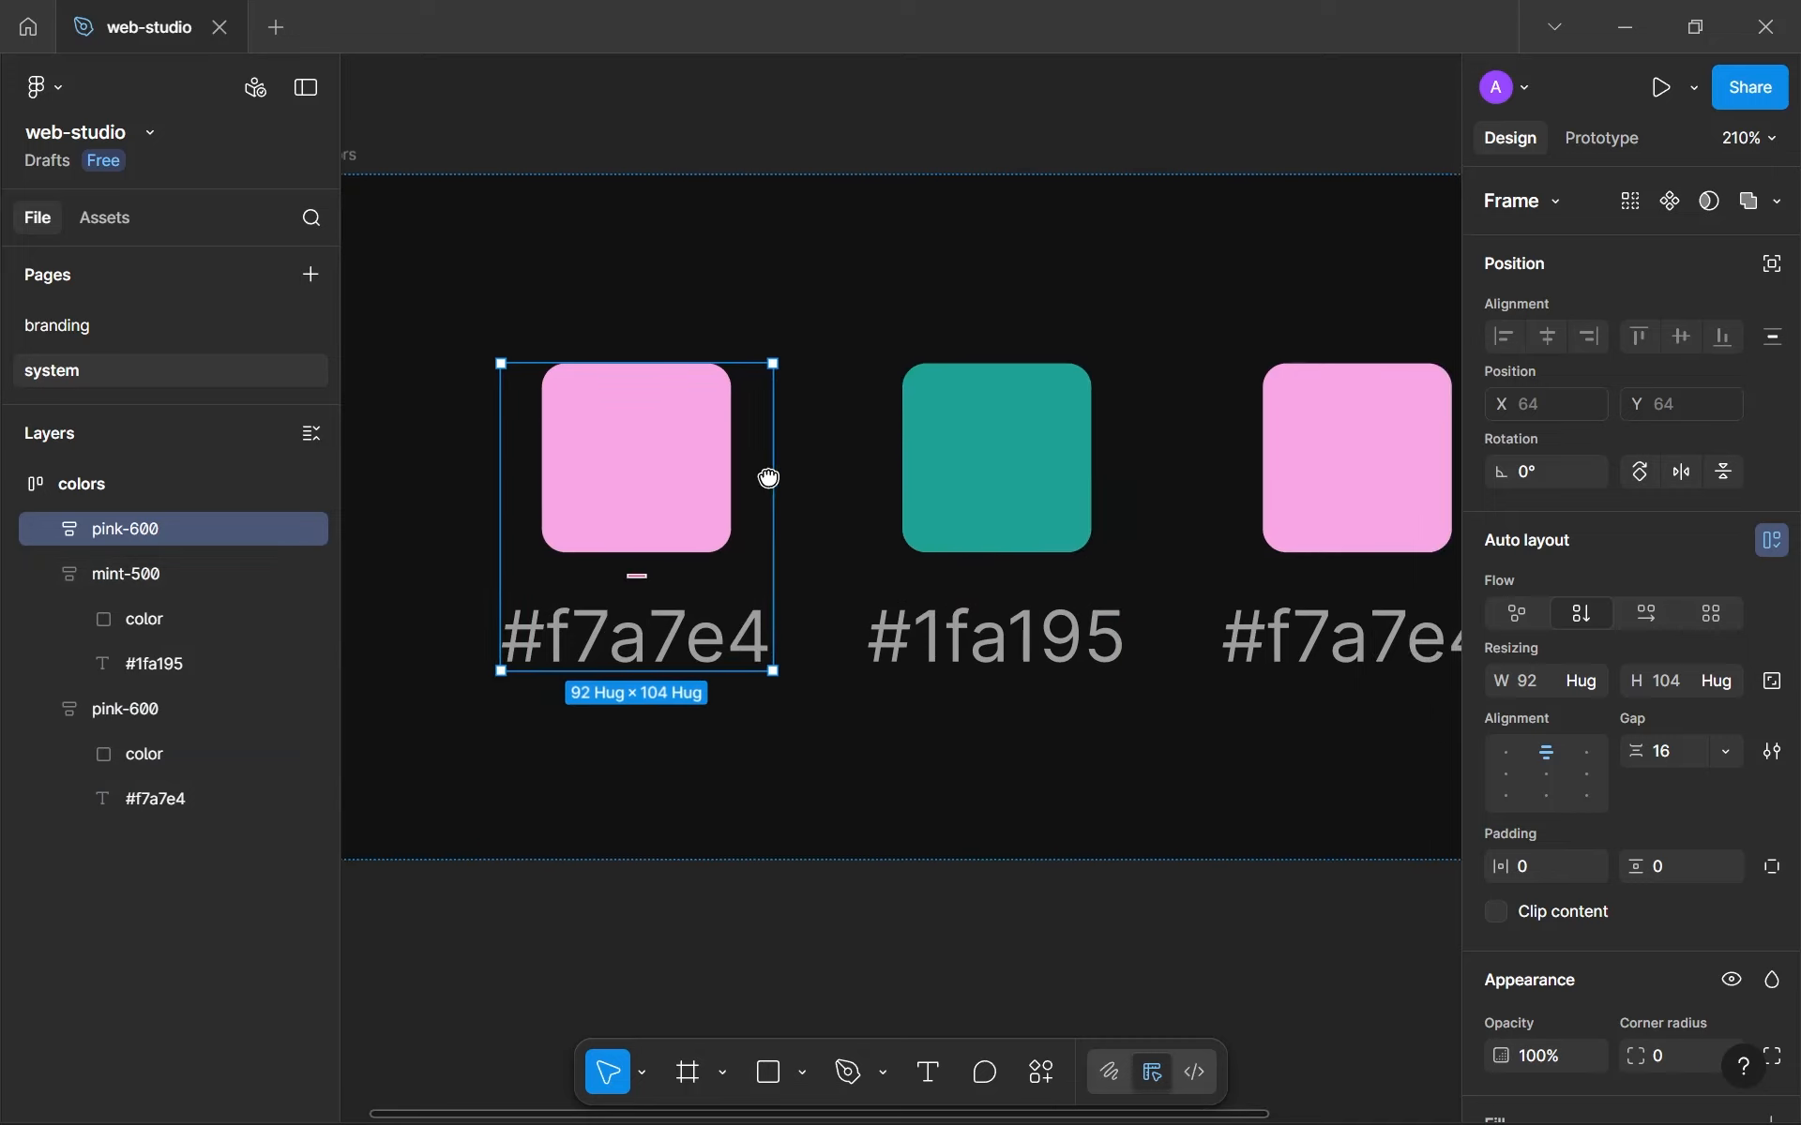
pyautogui.scroll(-2, 763, 474)
pyautogui.scroll(2, 718, 464)
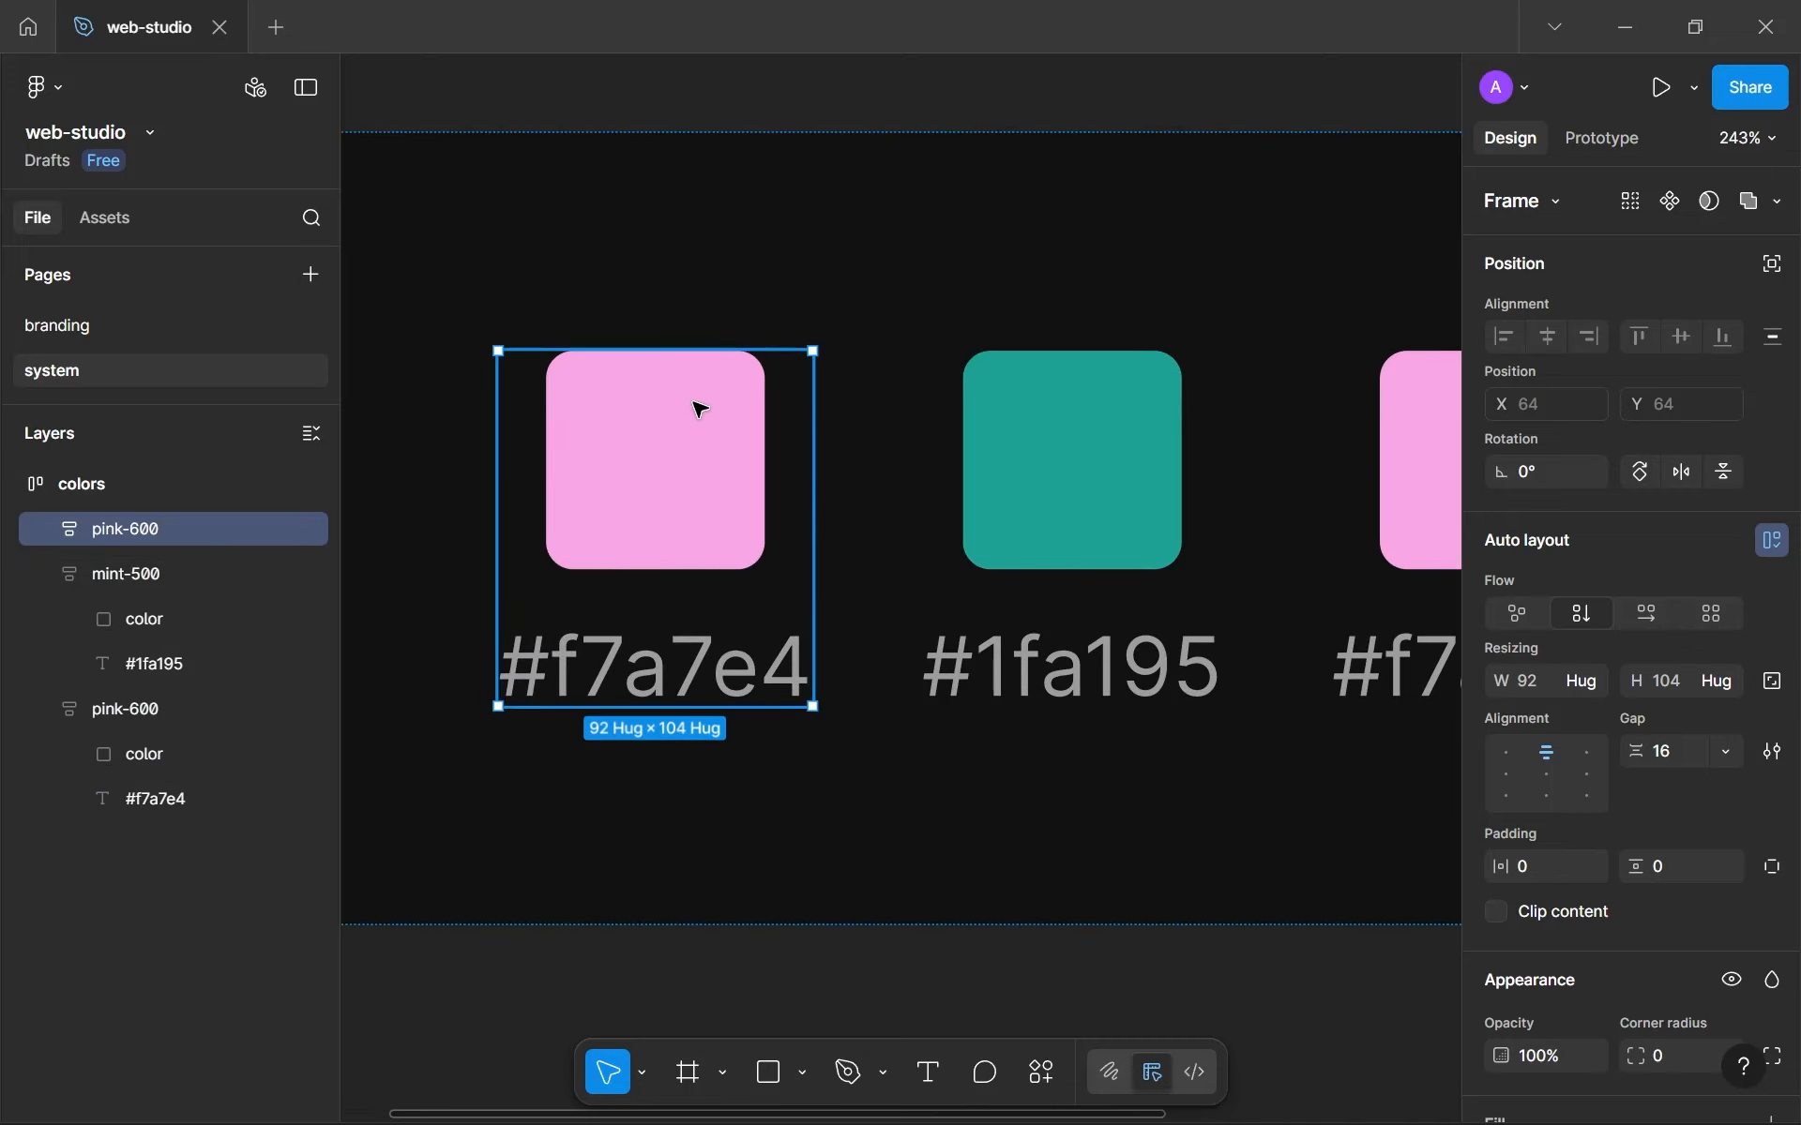
# Change the first swatch's hex label to logo-grad.
pyautogui.doubleClick(698, 437)
pyautogui.click(657, 689)
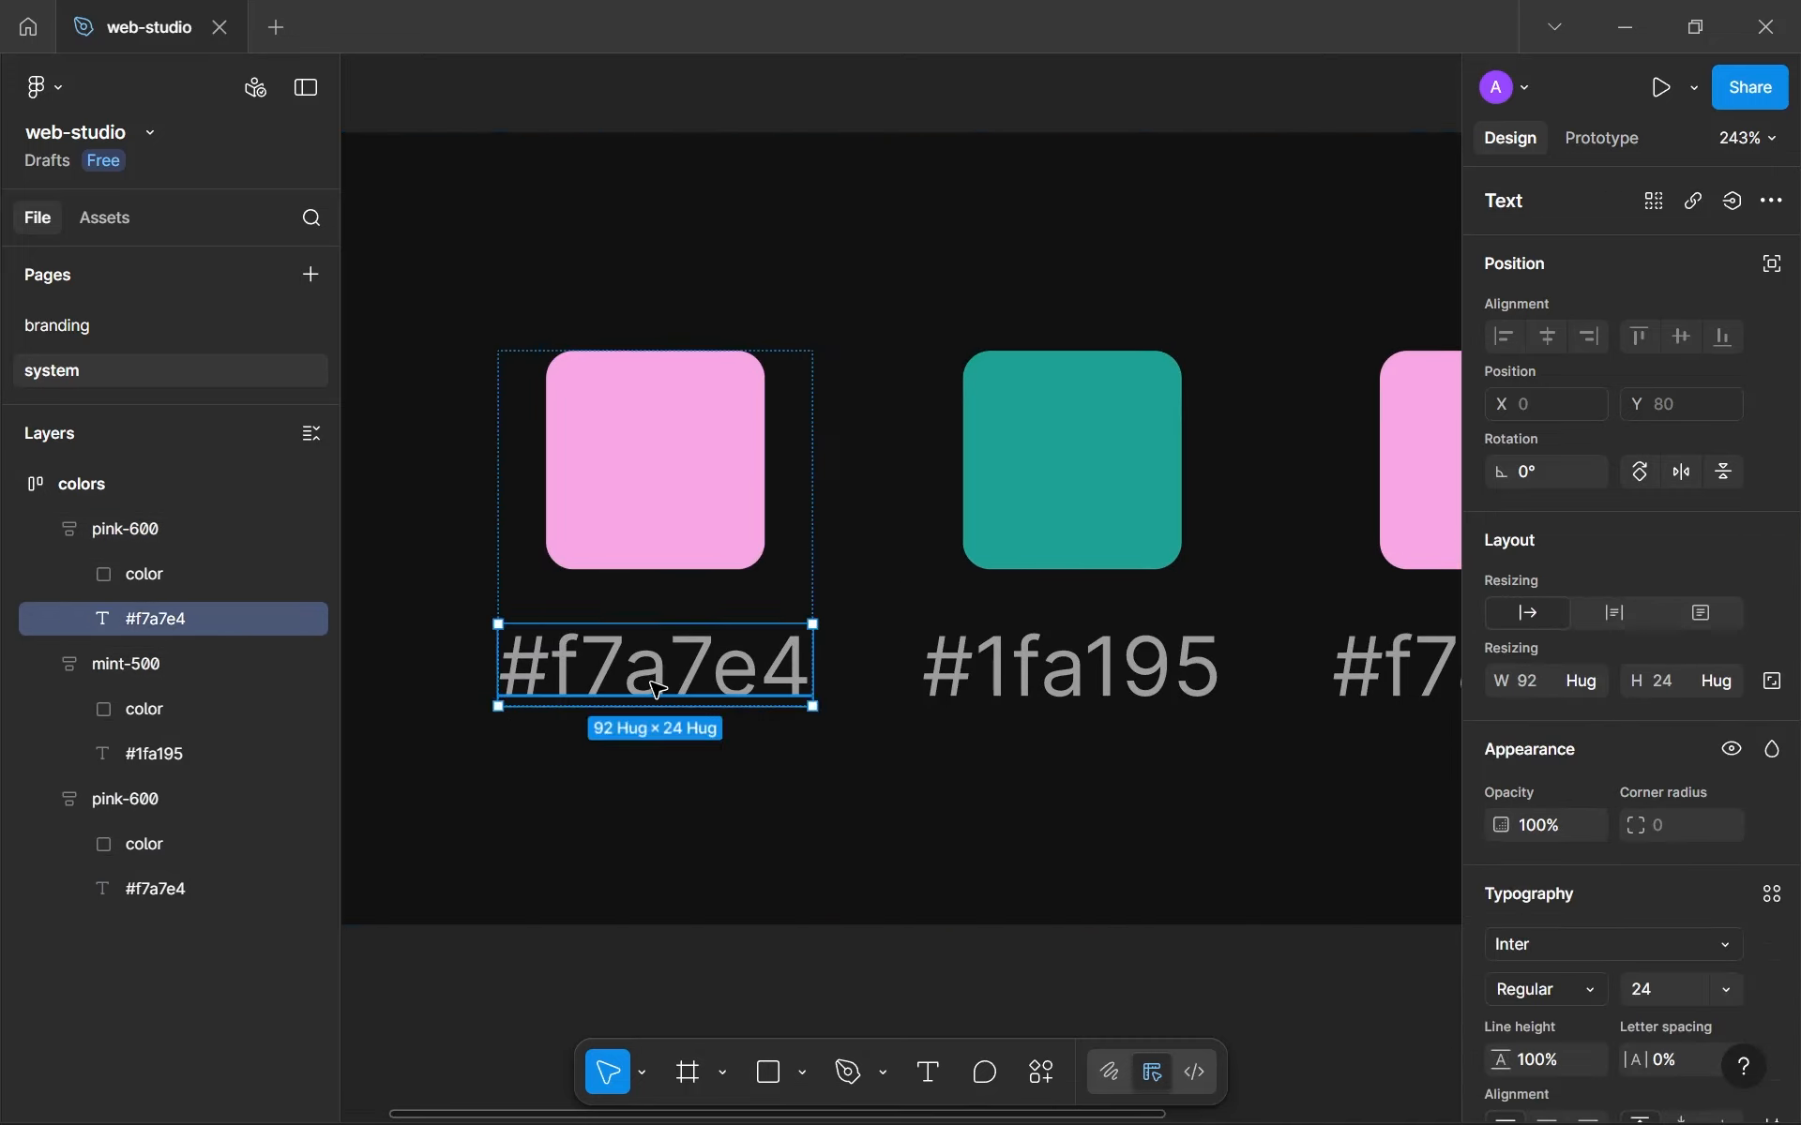
pyautogui.doubleClick(653, 682)
pyautogui.doubleClick(564, 691)
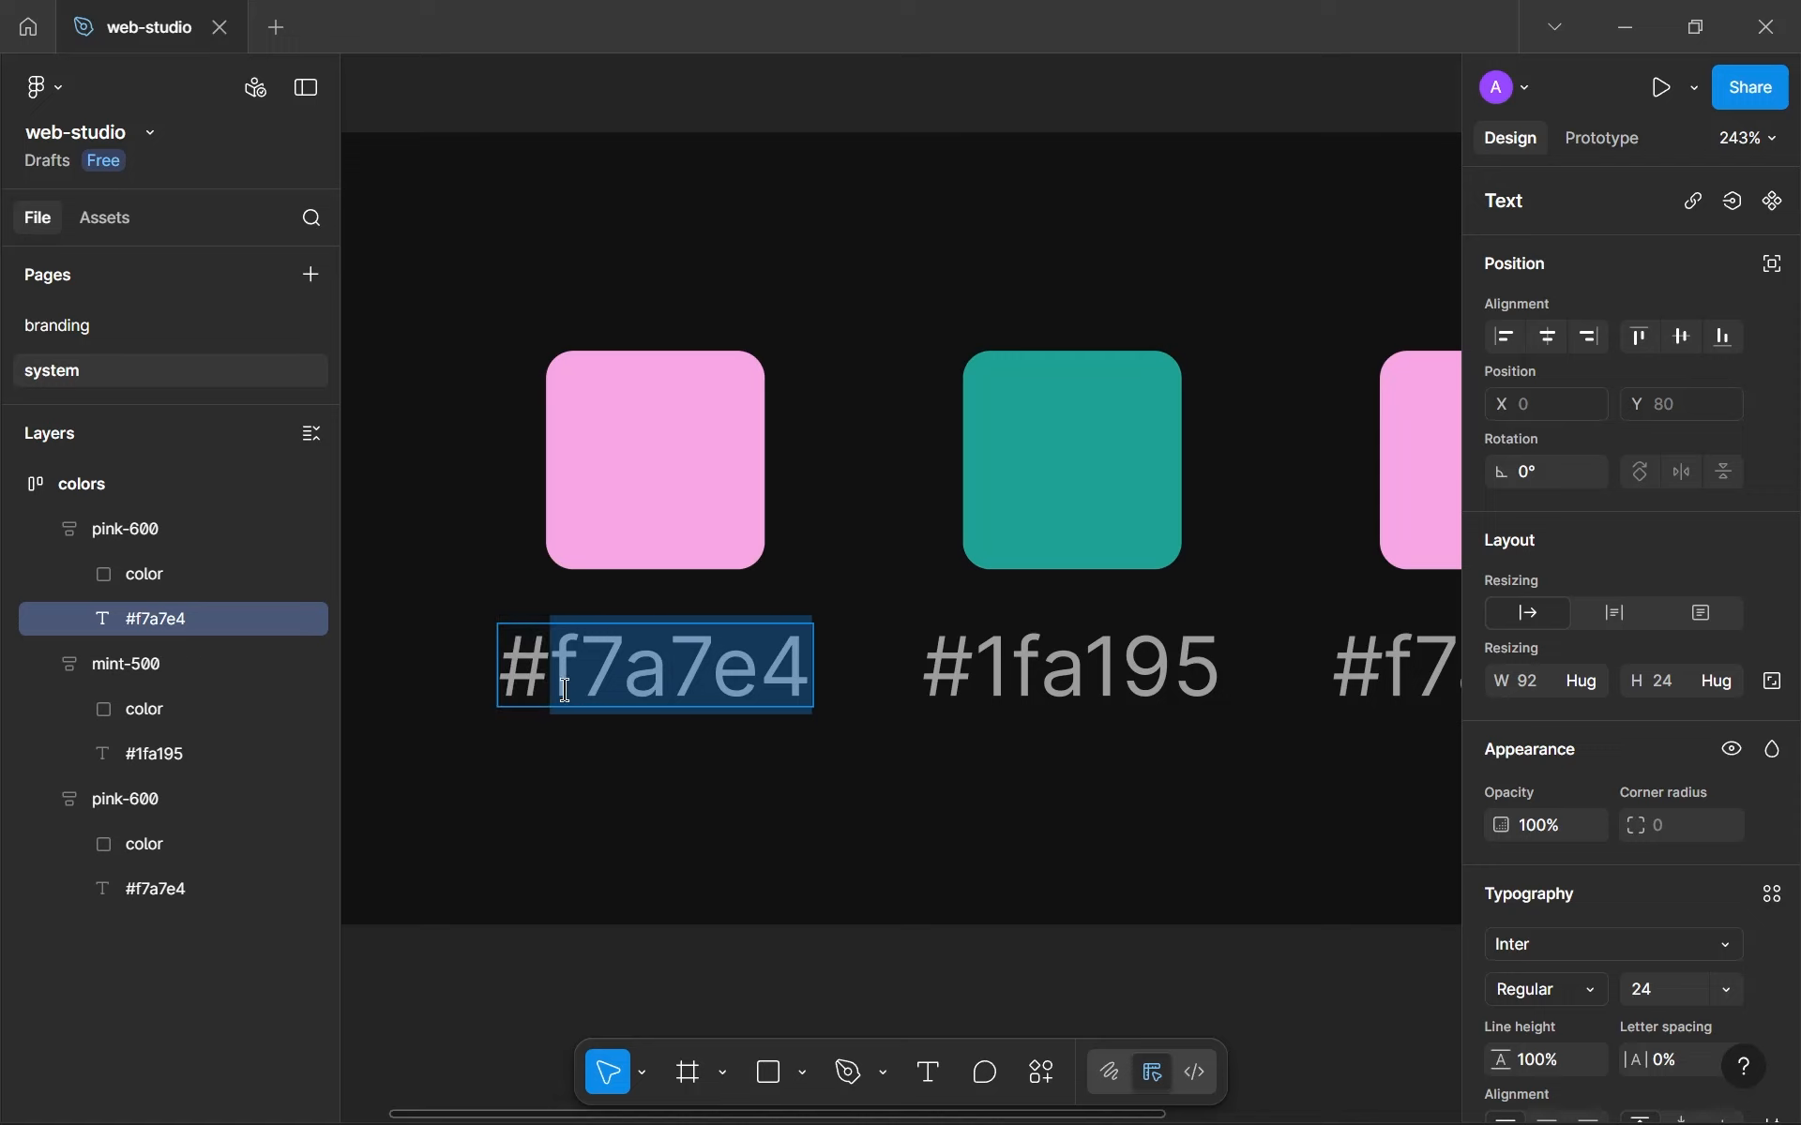
pyautogui.press('BackSpace')
pyautogui.press('BackSpace')
pyautogui.write('logo-grad')
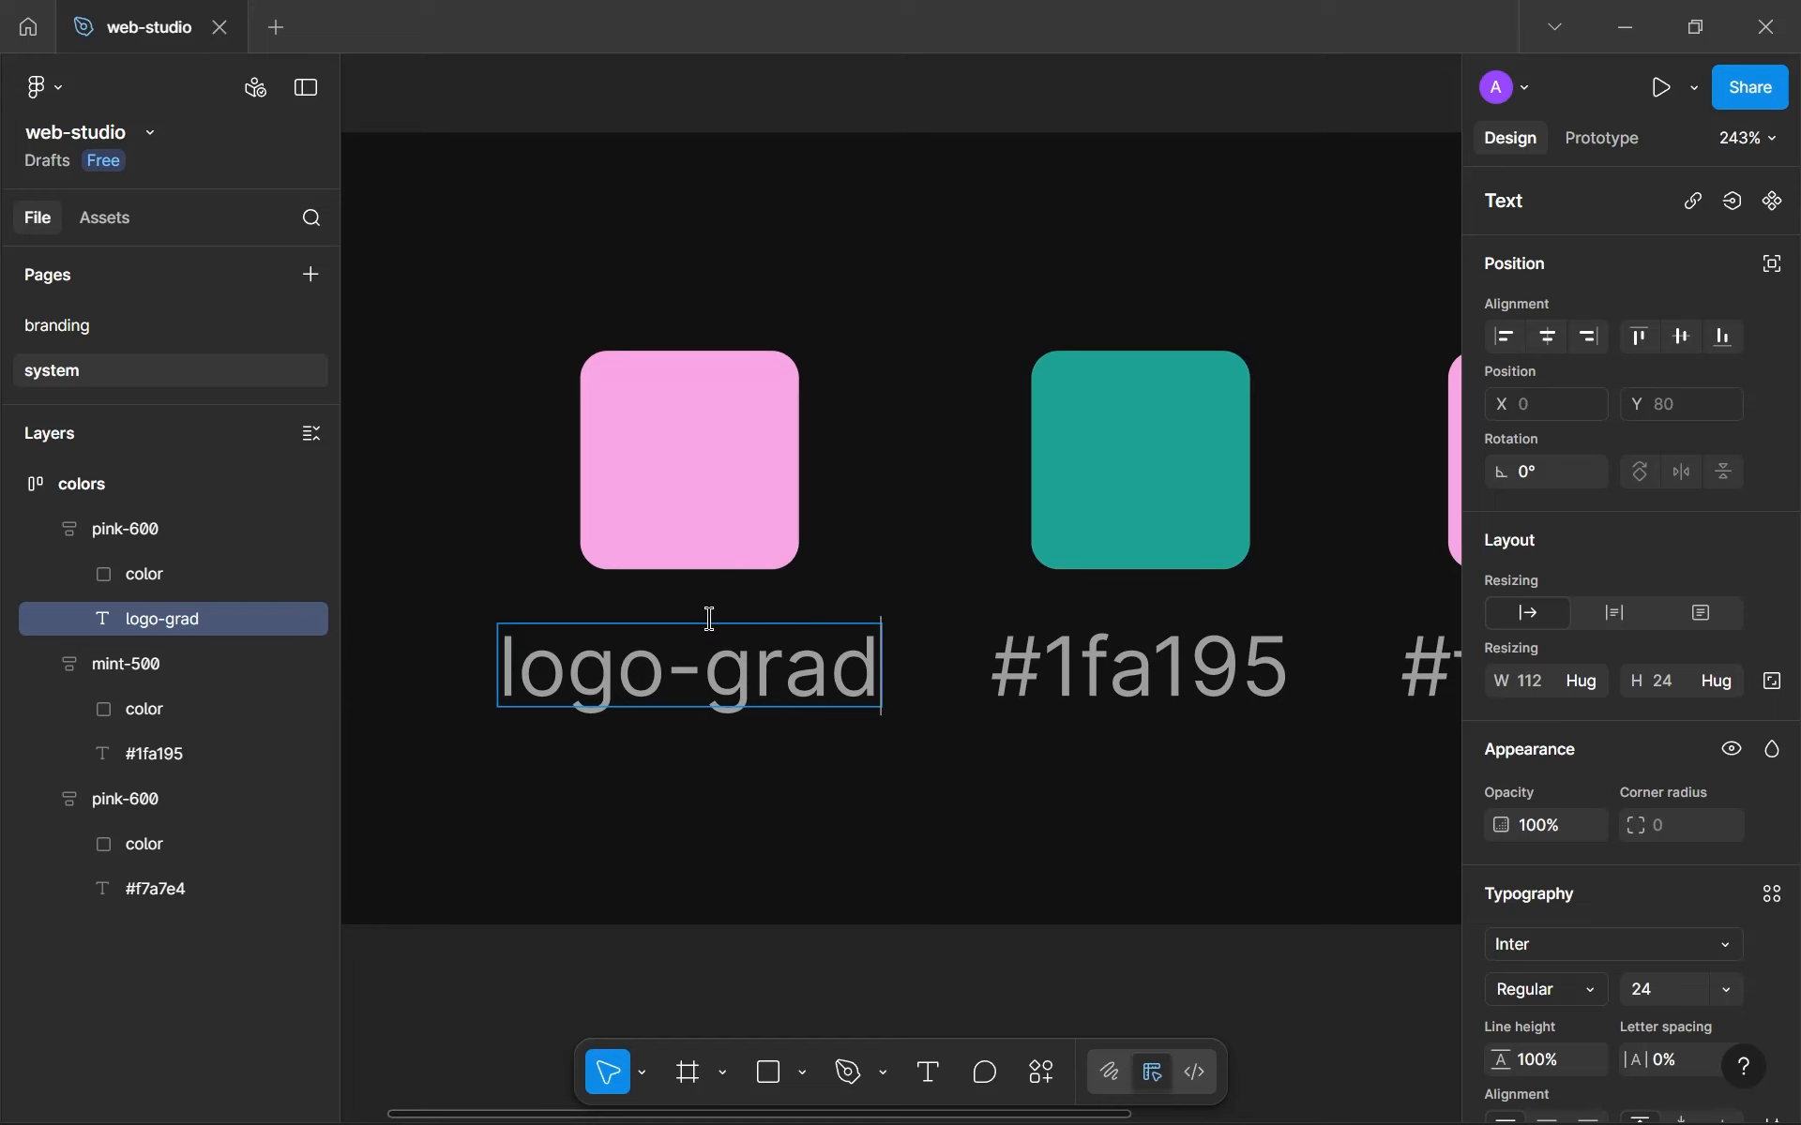
pyautogui.press('Escape')
# Apply the logo-grad colour style as the fill of the first swatch's square.
pyautogui.click(702, 497)
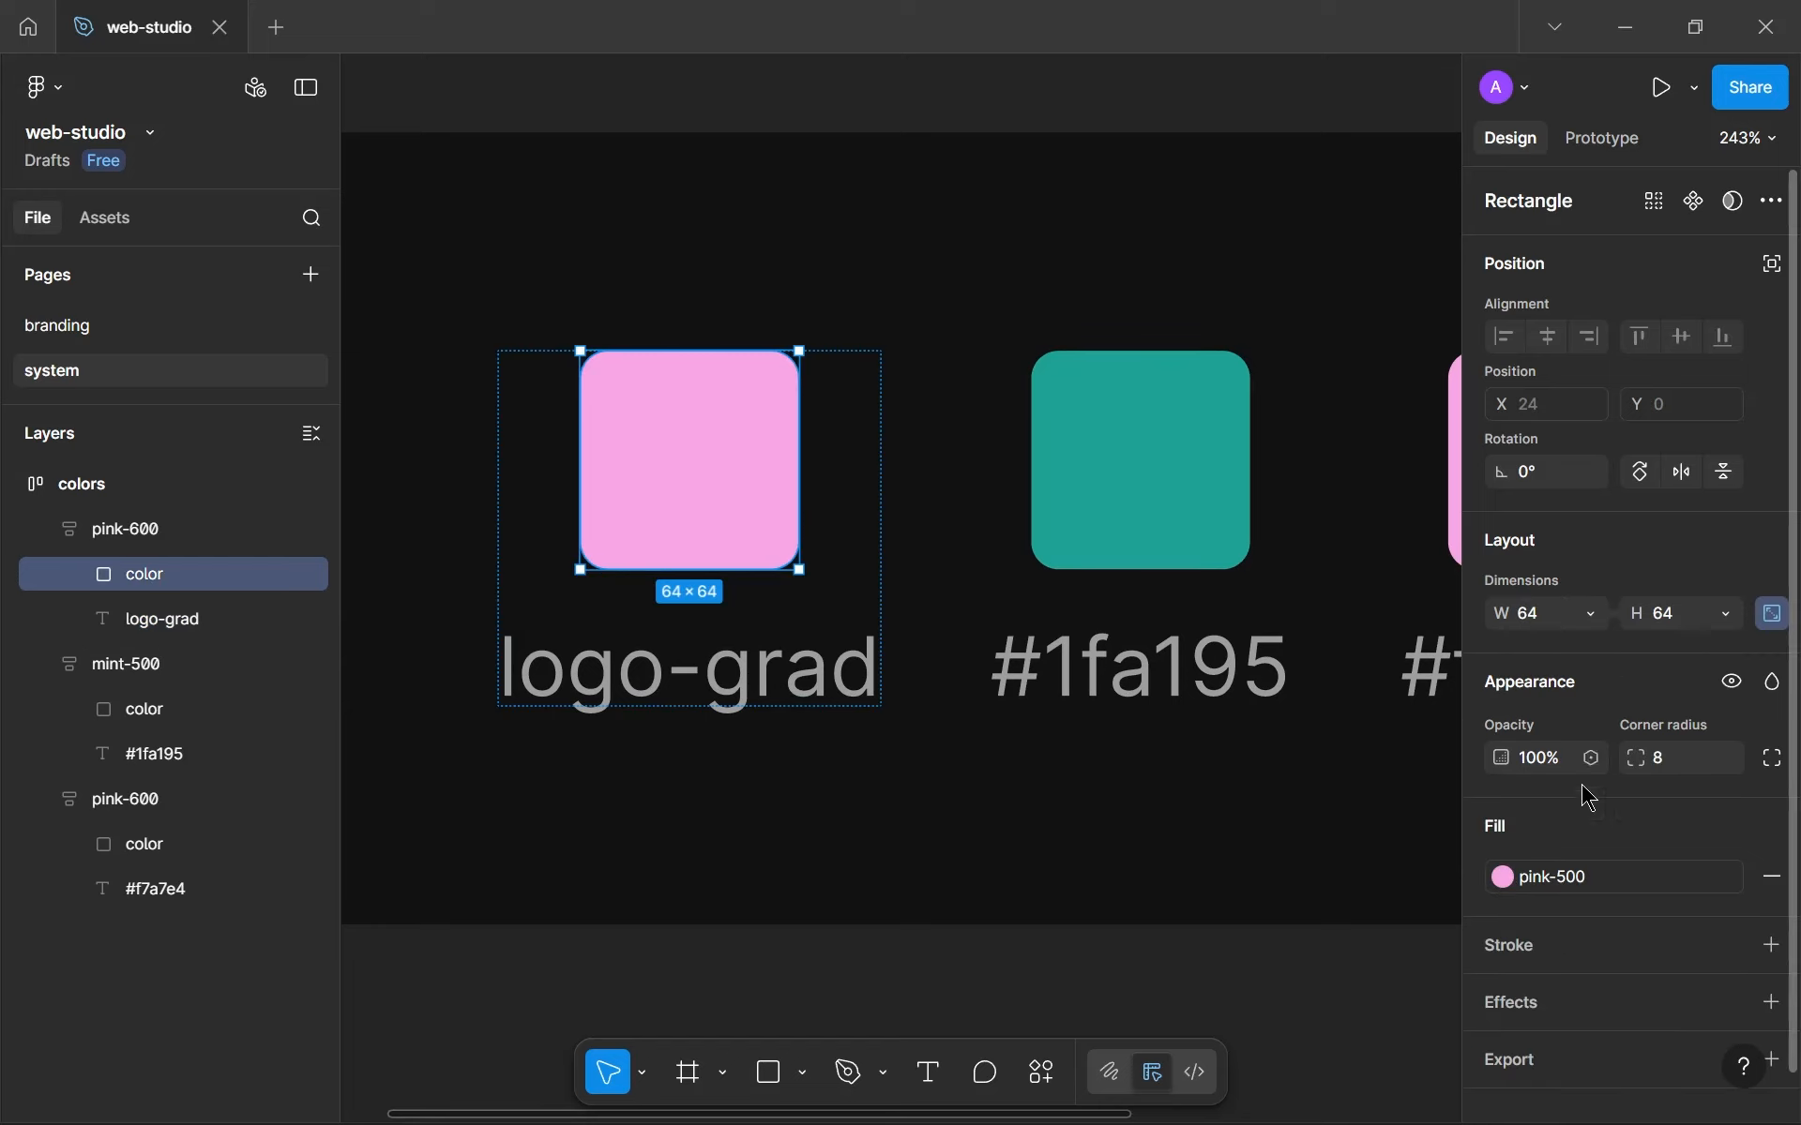
pyautogui.click(1561, 878)
pyautogui.click(1244, 759)
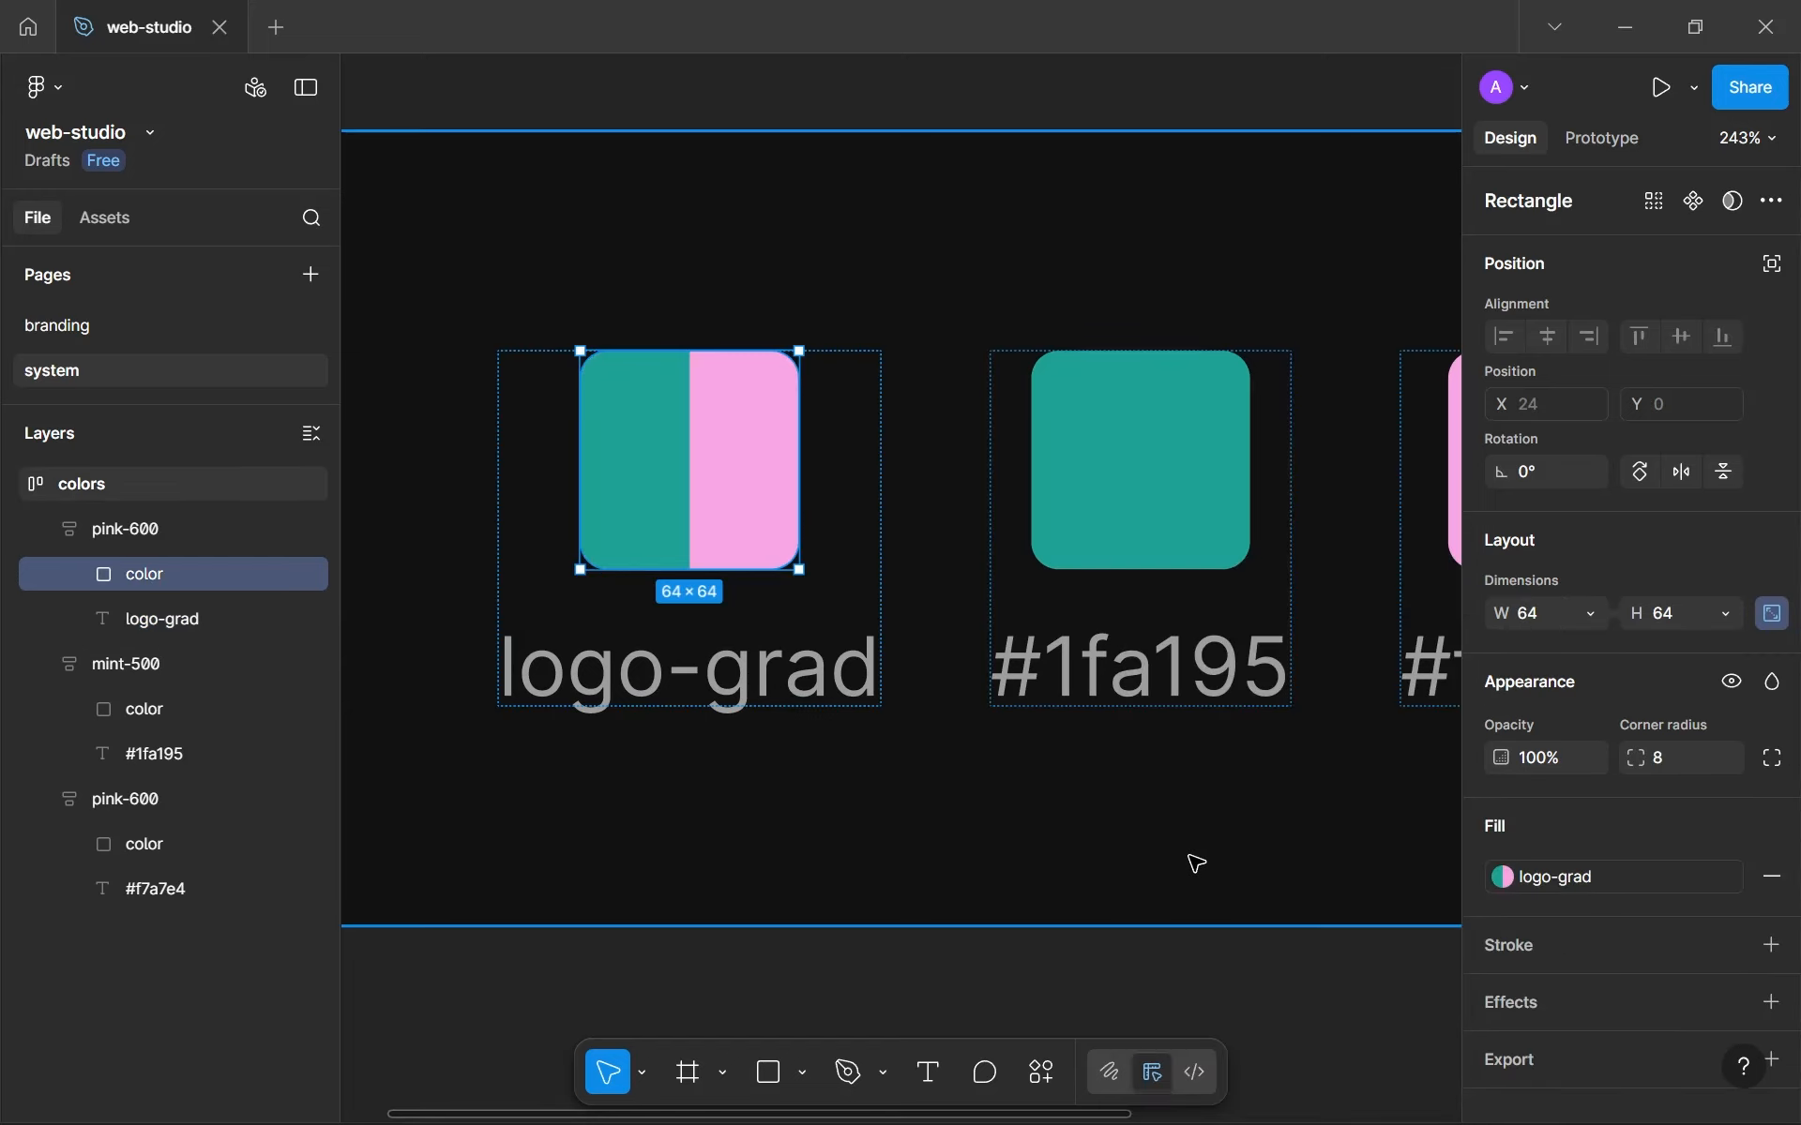
# Rename the first swatch's frame as logo-grad.
pyautogui.doubleClick(154, 535)
pyautogui.write('lo')
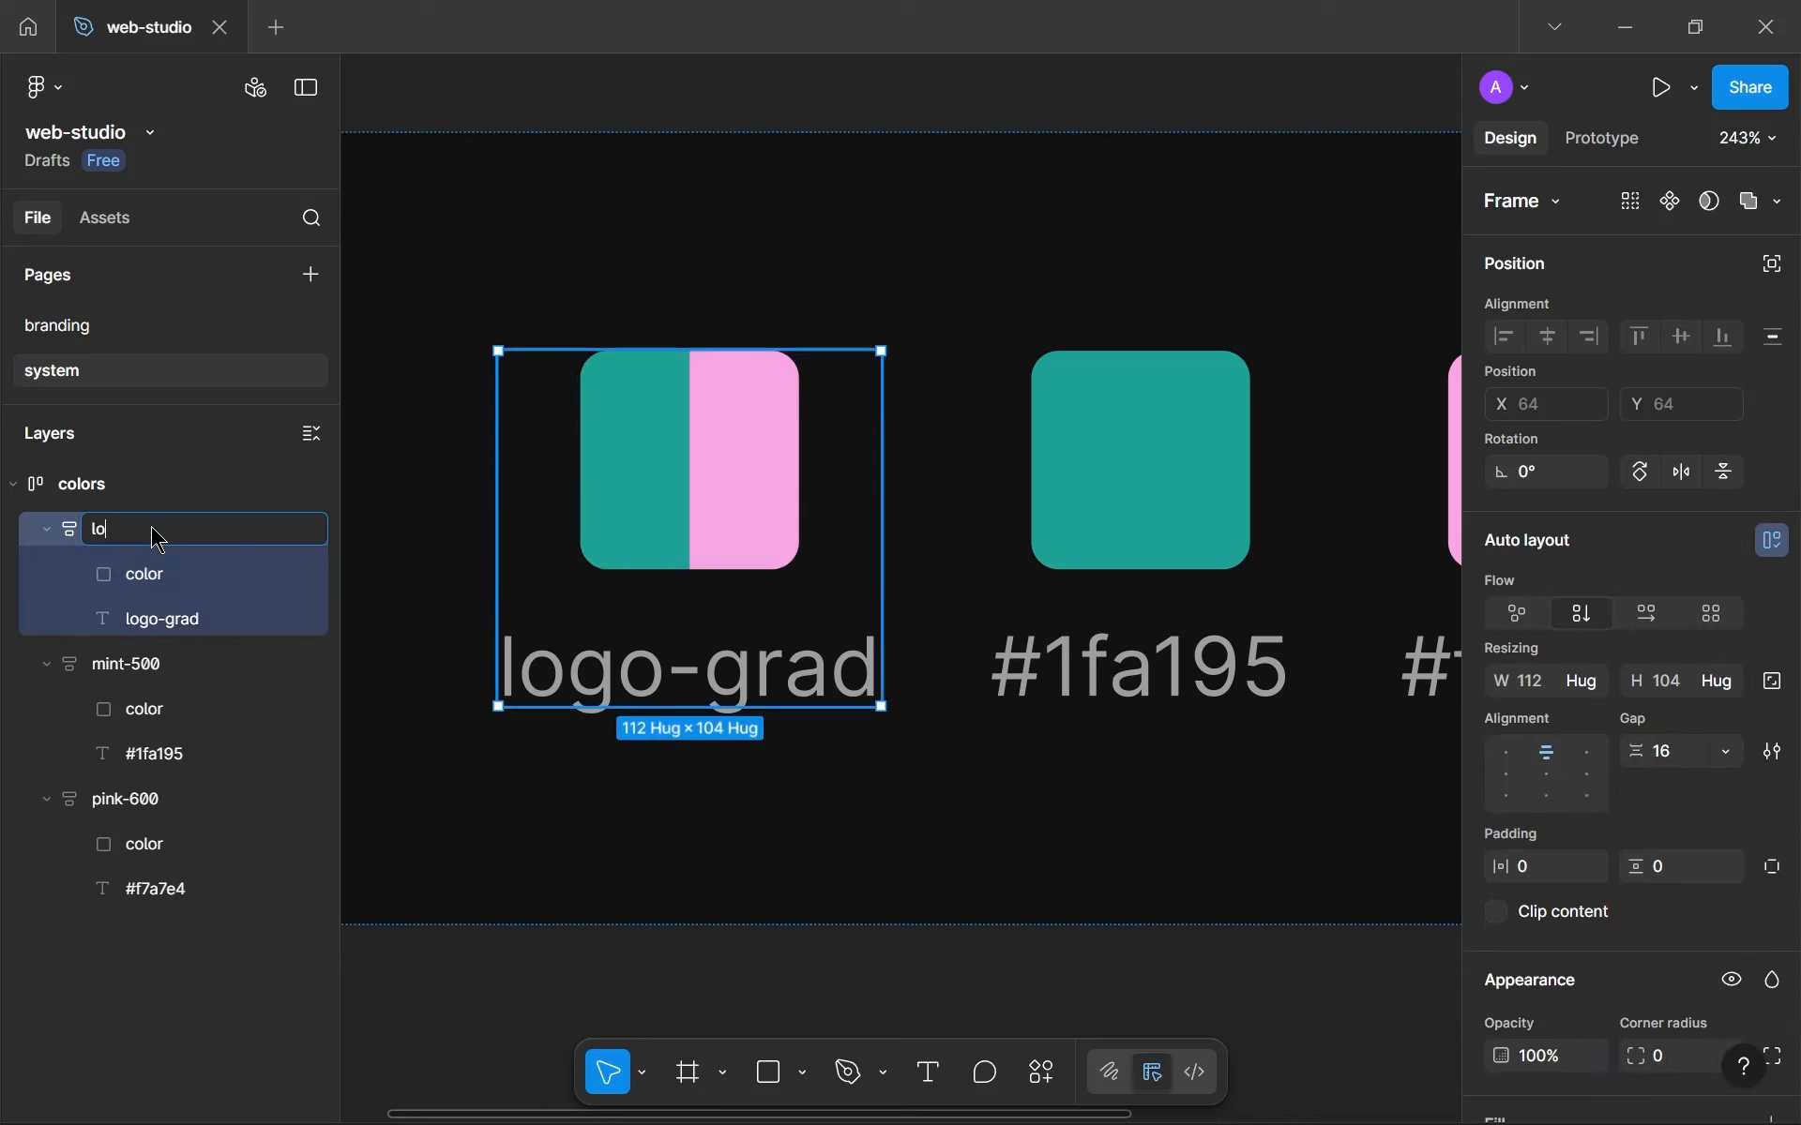
pyautogui.write('go-grad')
pyautogui.press('Return')
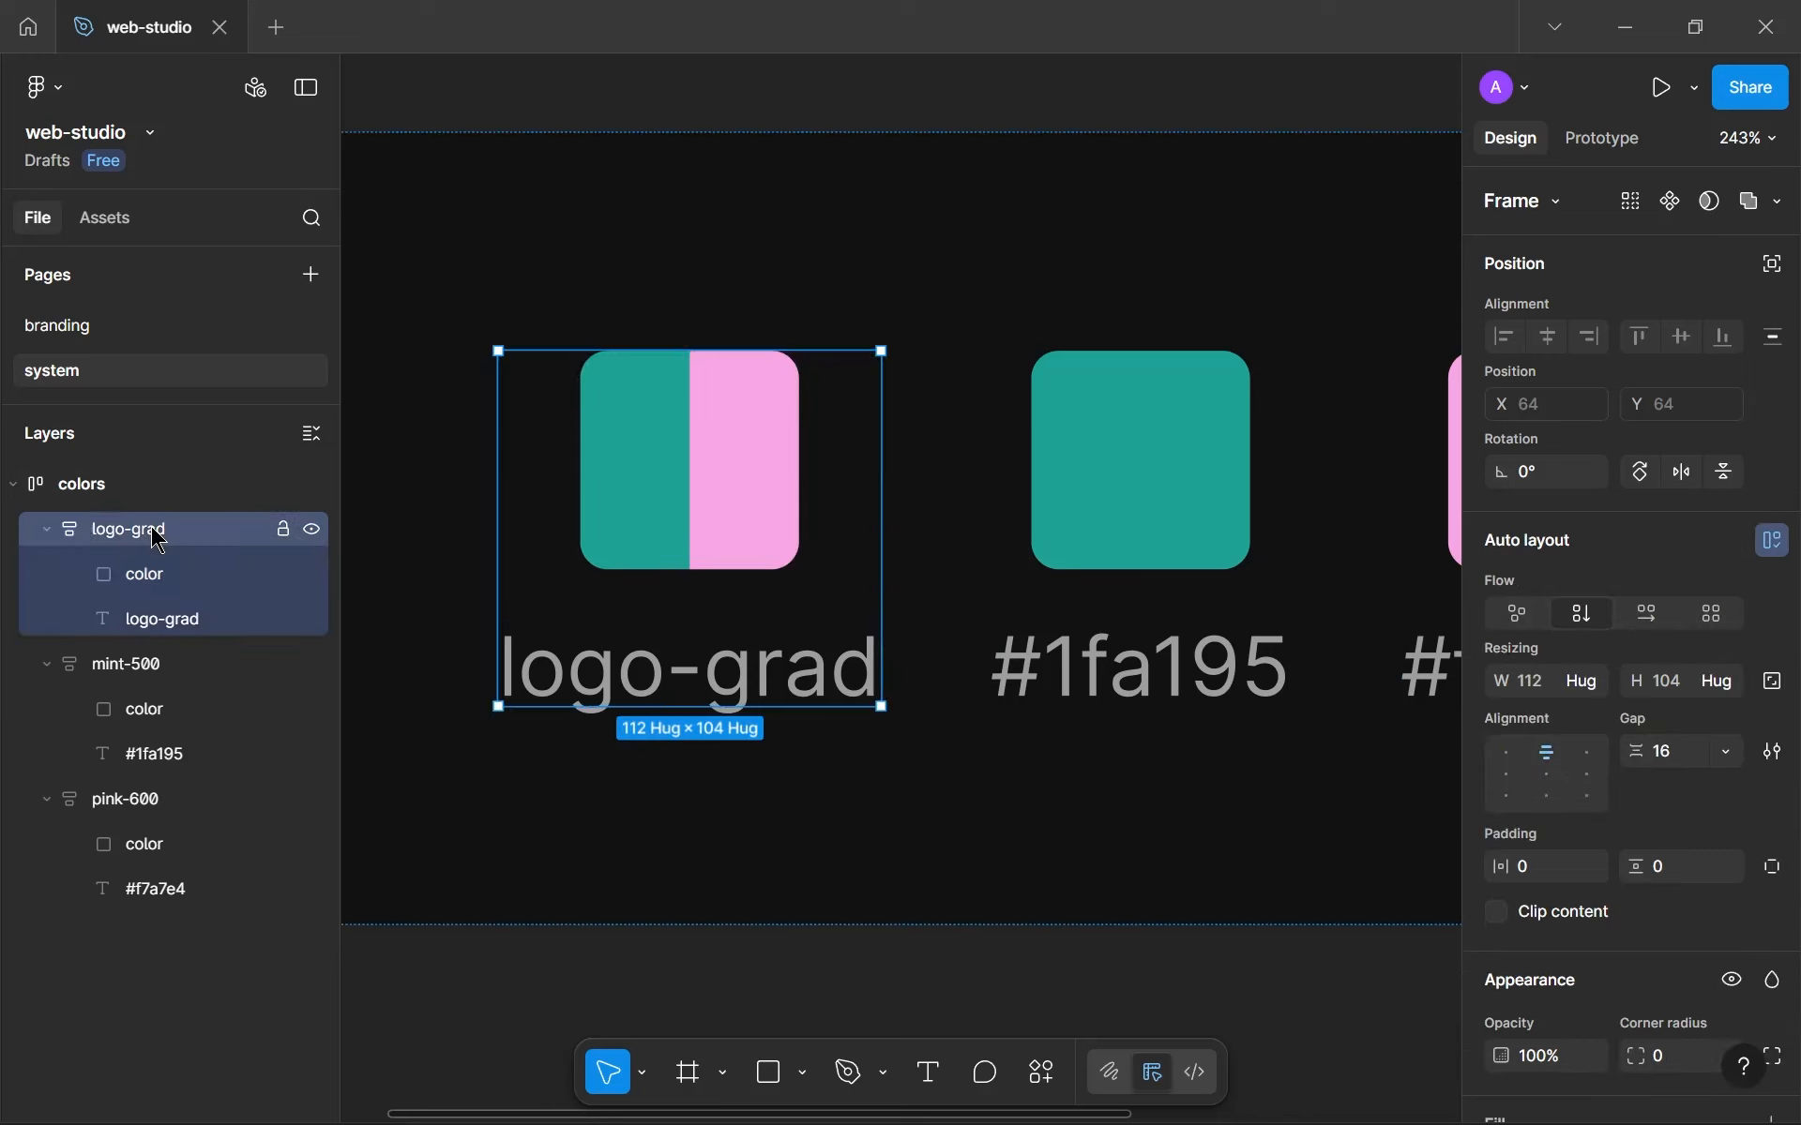
# Collapse the three swatch frames and the colors frame in the layer list.
pyautogui.click(46, 529)
pyautogui.click(46, 573)
pyautogui.click(122, 619)
pyautogui.press('Escape')
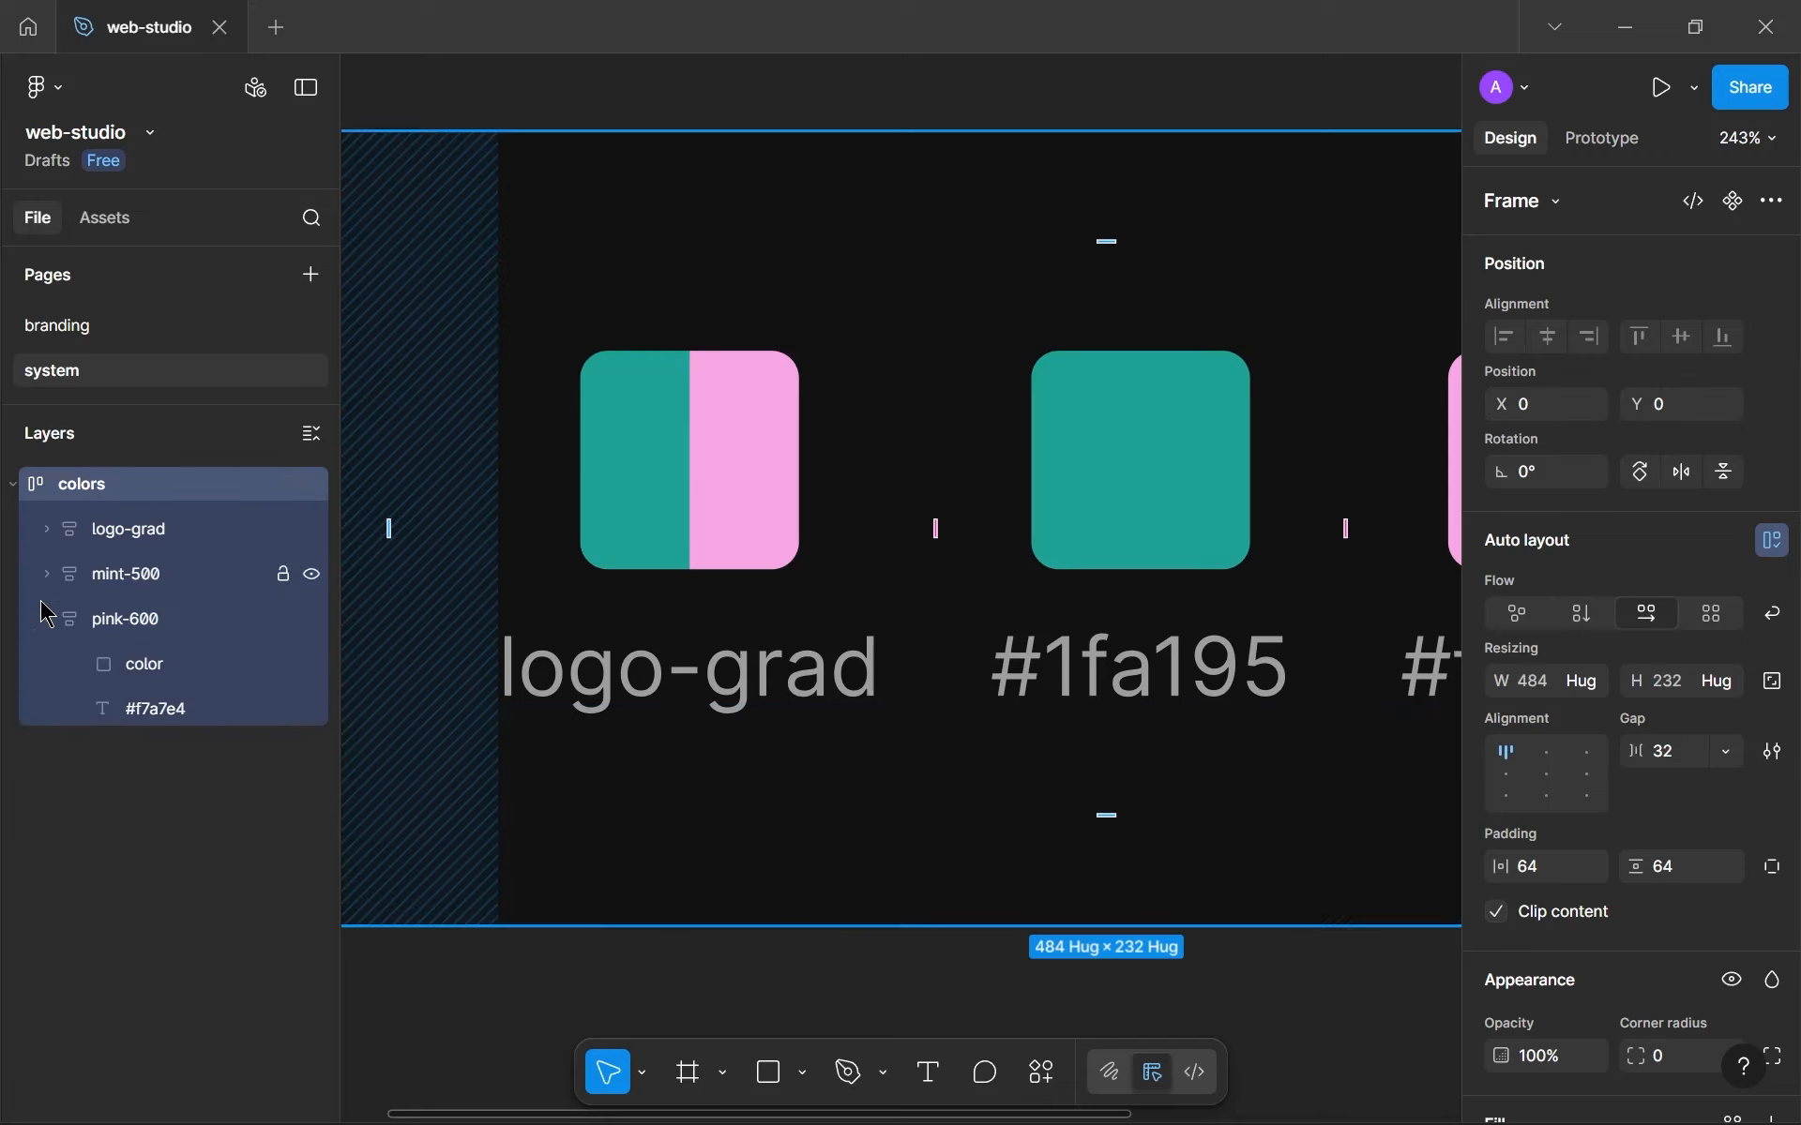
pyautogui.click(46, 618)
pyautogui.click(574, 981)
pyautogui.scroll(-6, 689, 905)
pyautogui.moveTo(915, 741); pyautogui.dragTo(956, 439)
pyautogui.scroll(1, 918, 743)
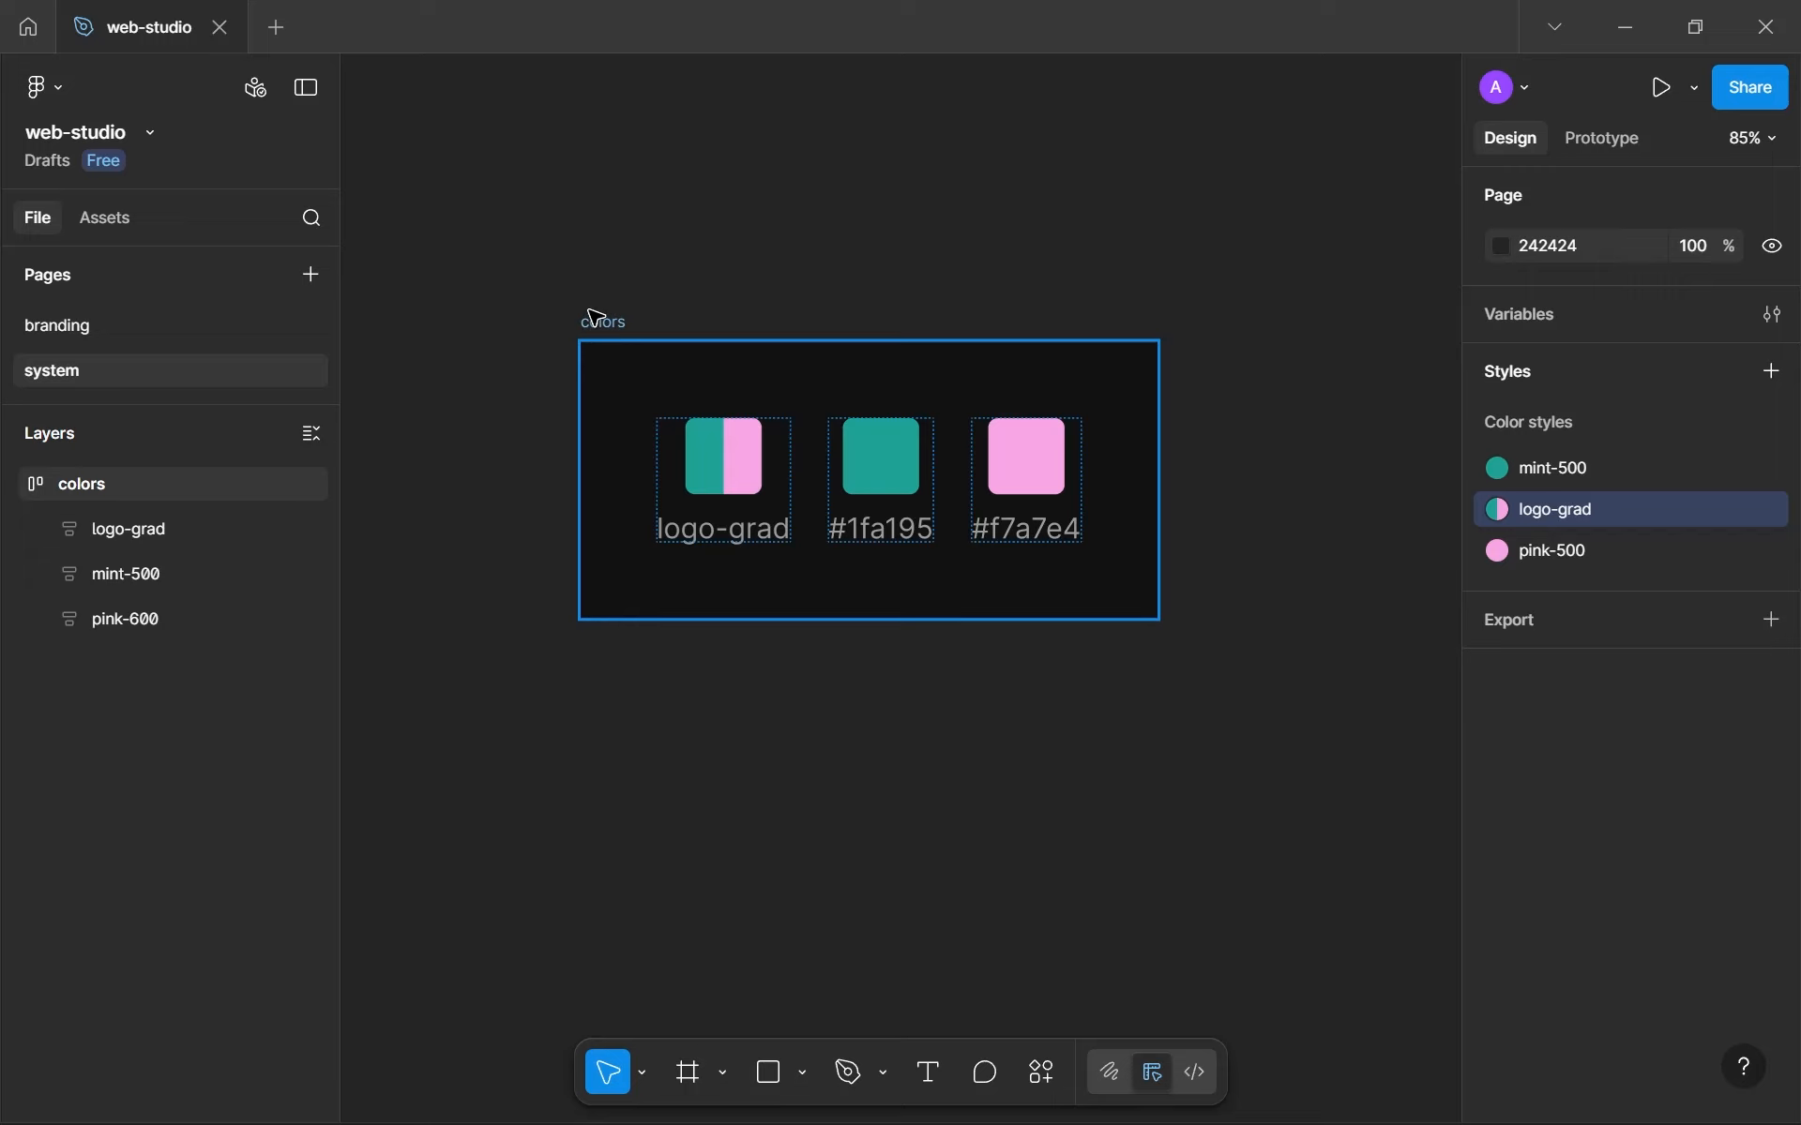
pyautogui.moveTo(703, 260); pyautogui.dragTo(993, 370)
pyautogui.click(14, 488)
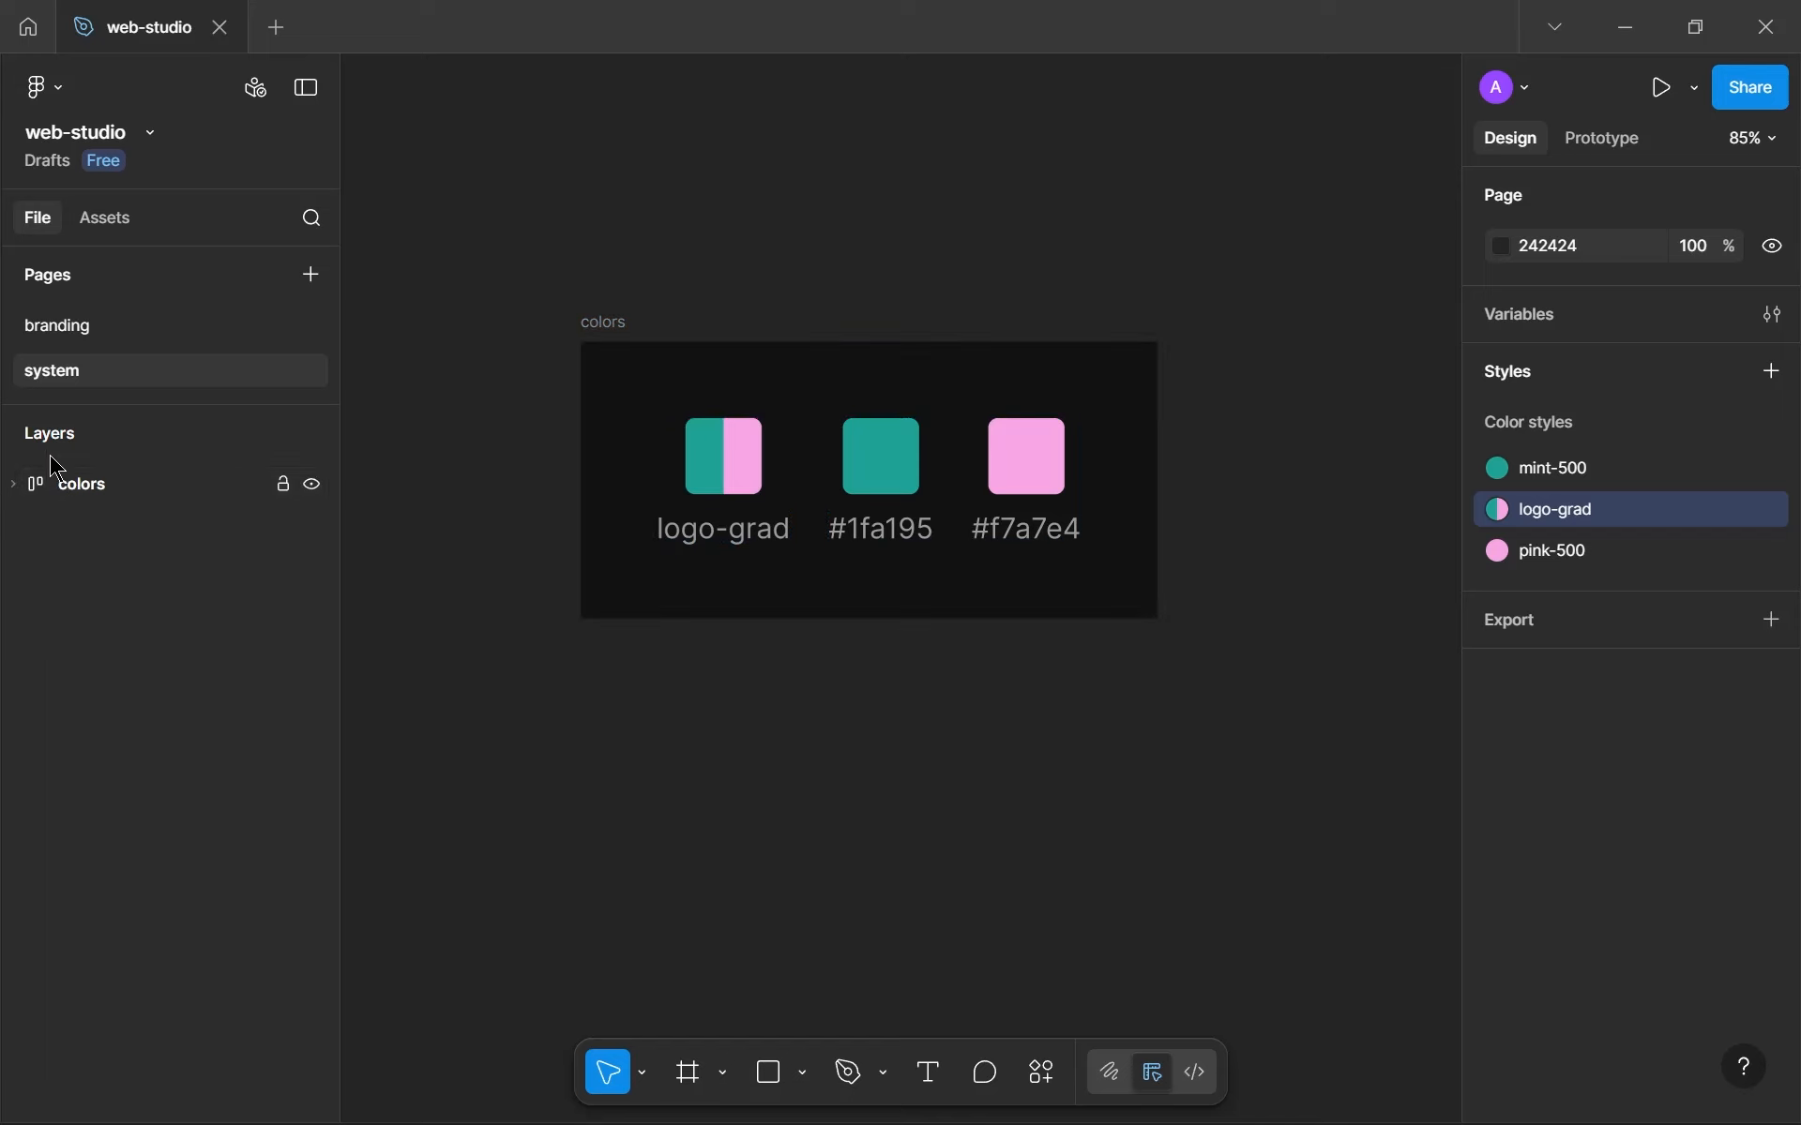
# Check which font the Web Studio text on the branding page uses.
pyautogui.click(105, 335)
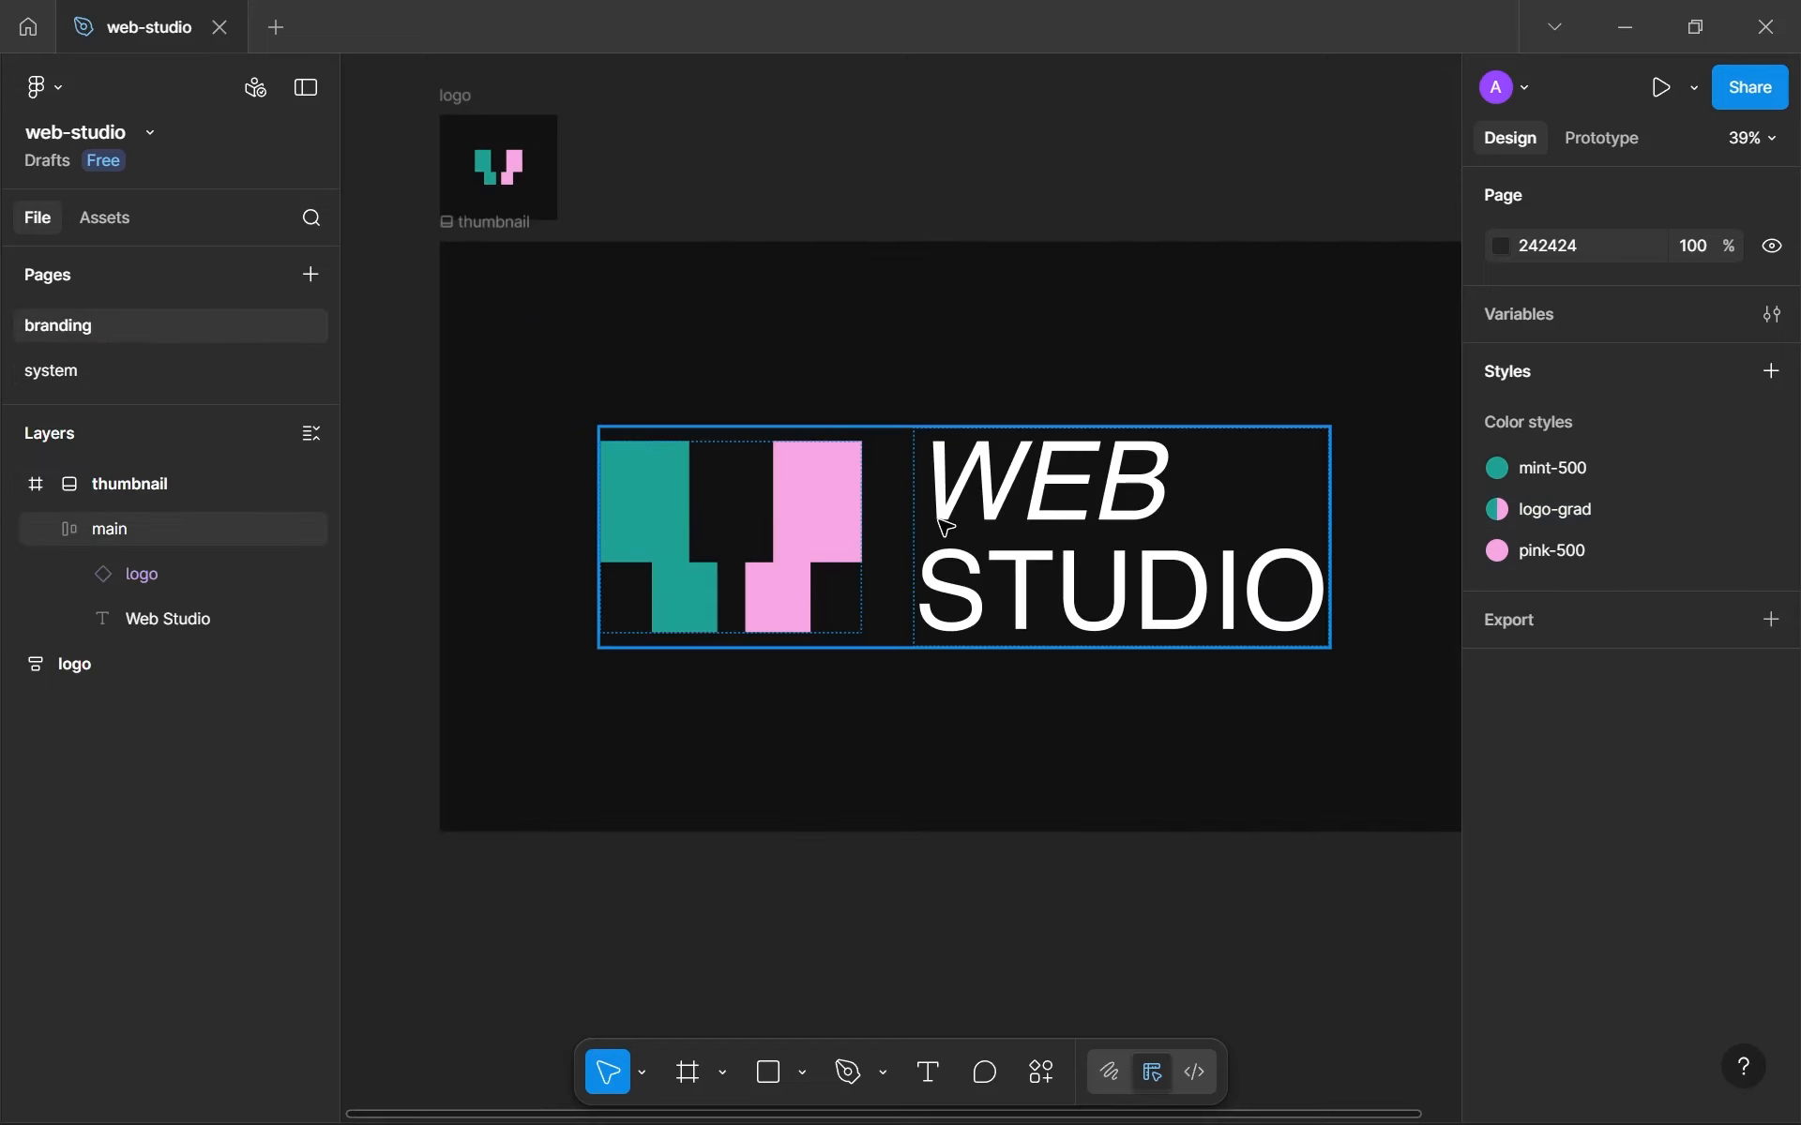
pyautogui.click(992, 583)
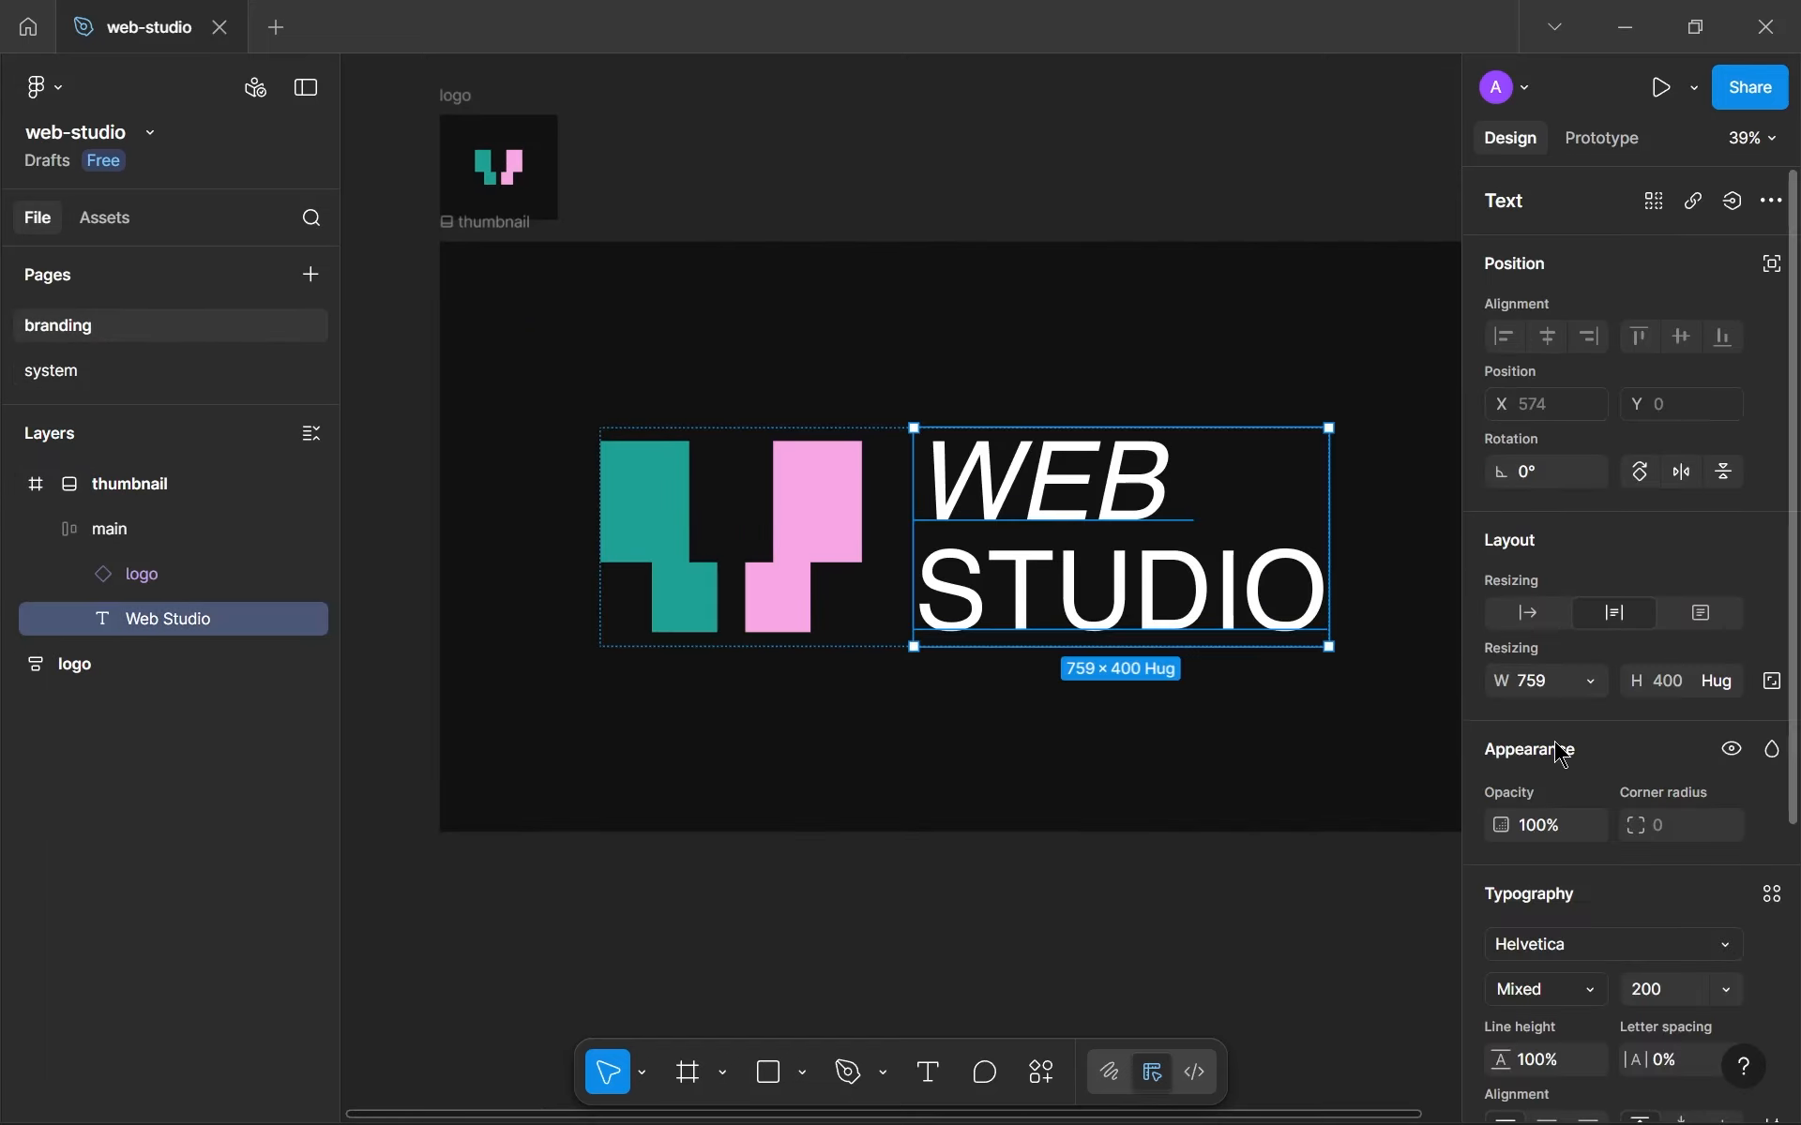
pyautogui.scroll(-3, 1562, 753)
pyautogui.click(1523, 807)
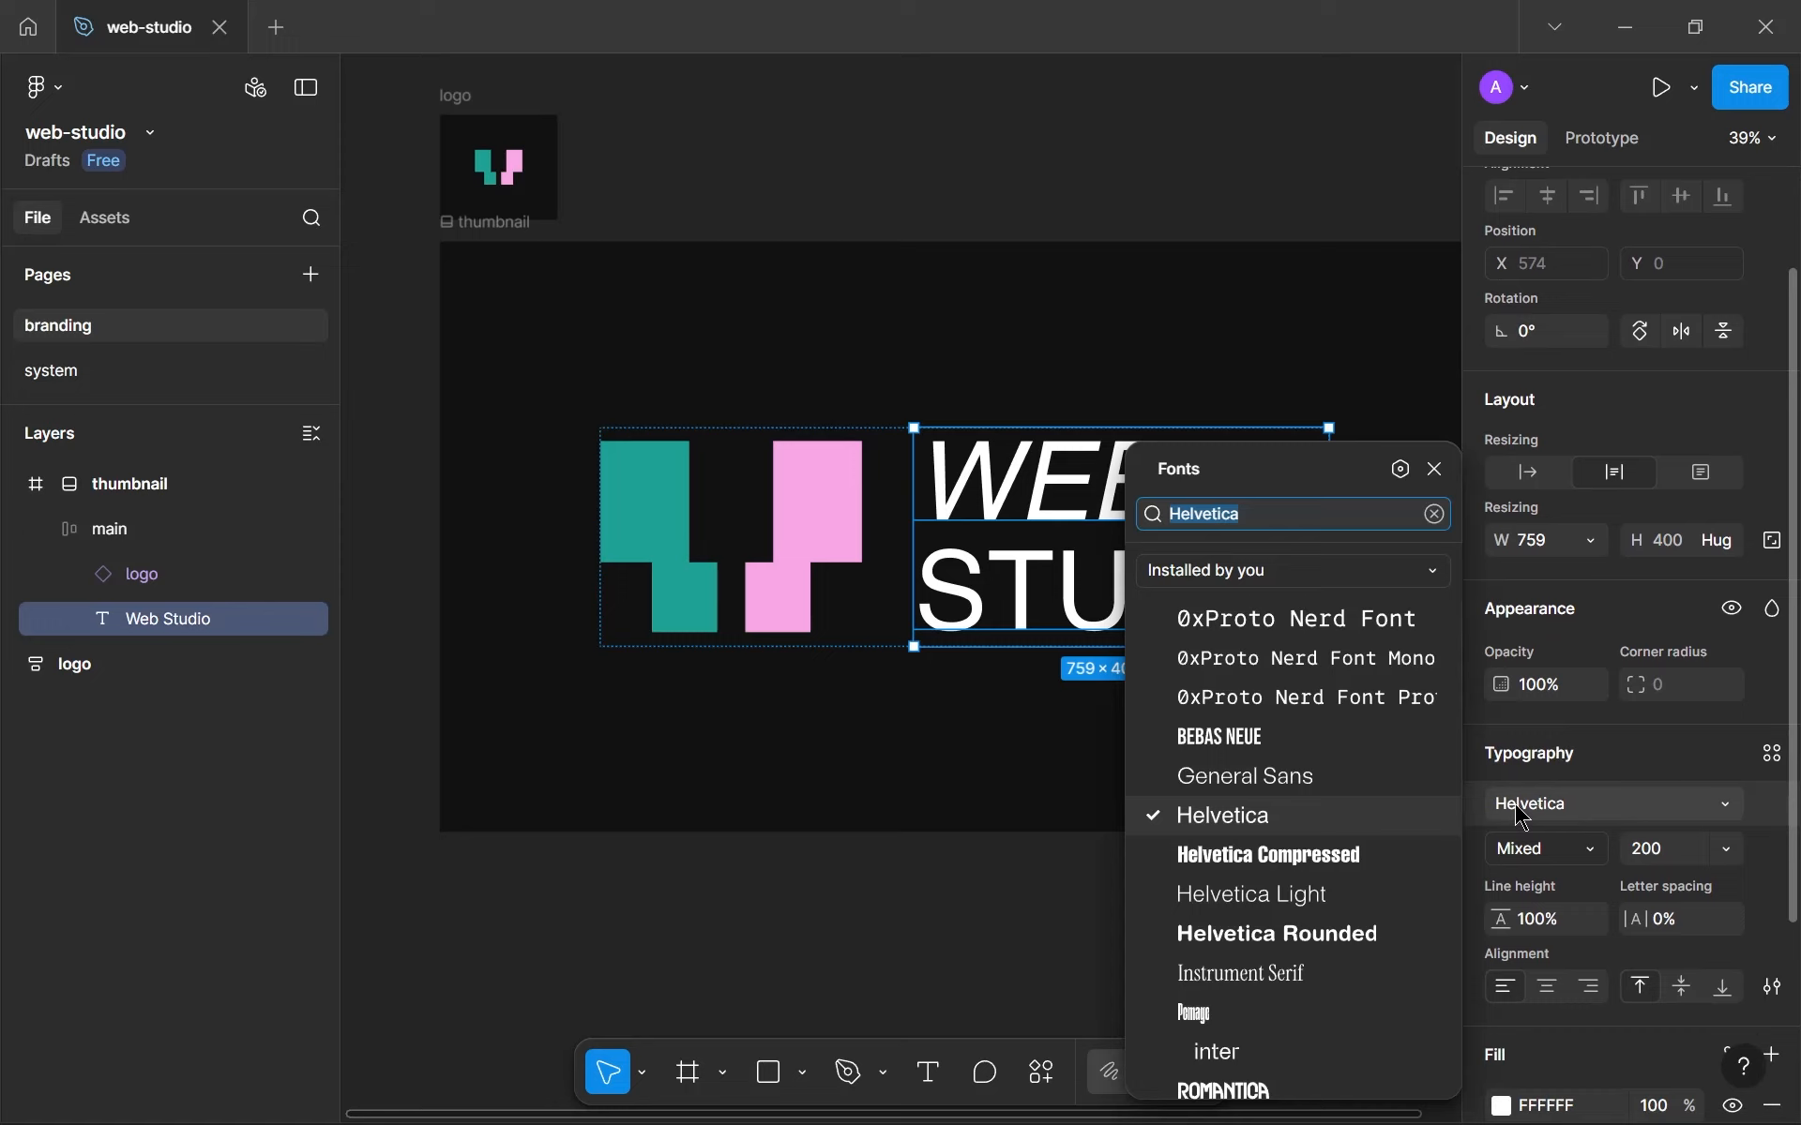
pyautogui.click(1523, 806)
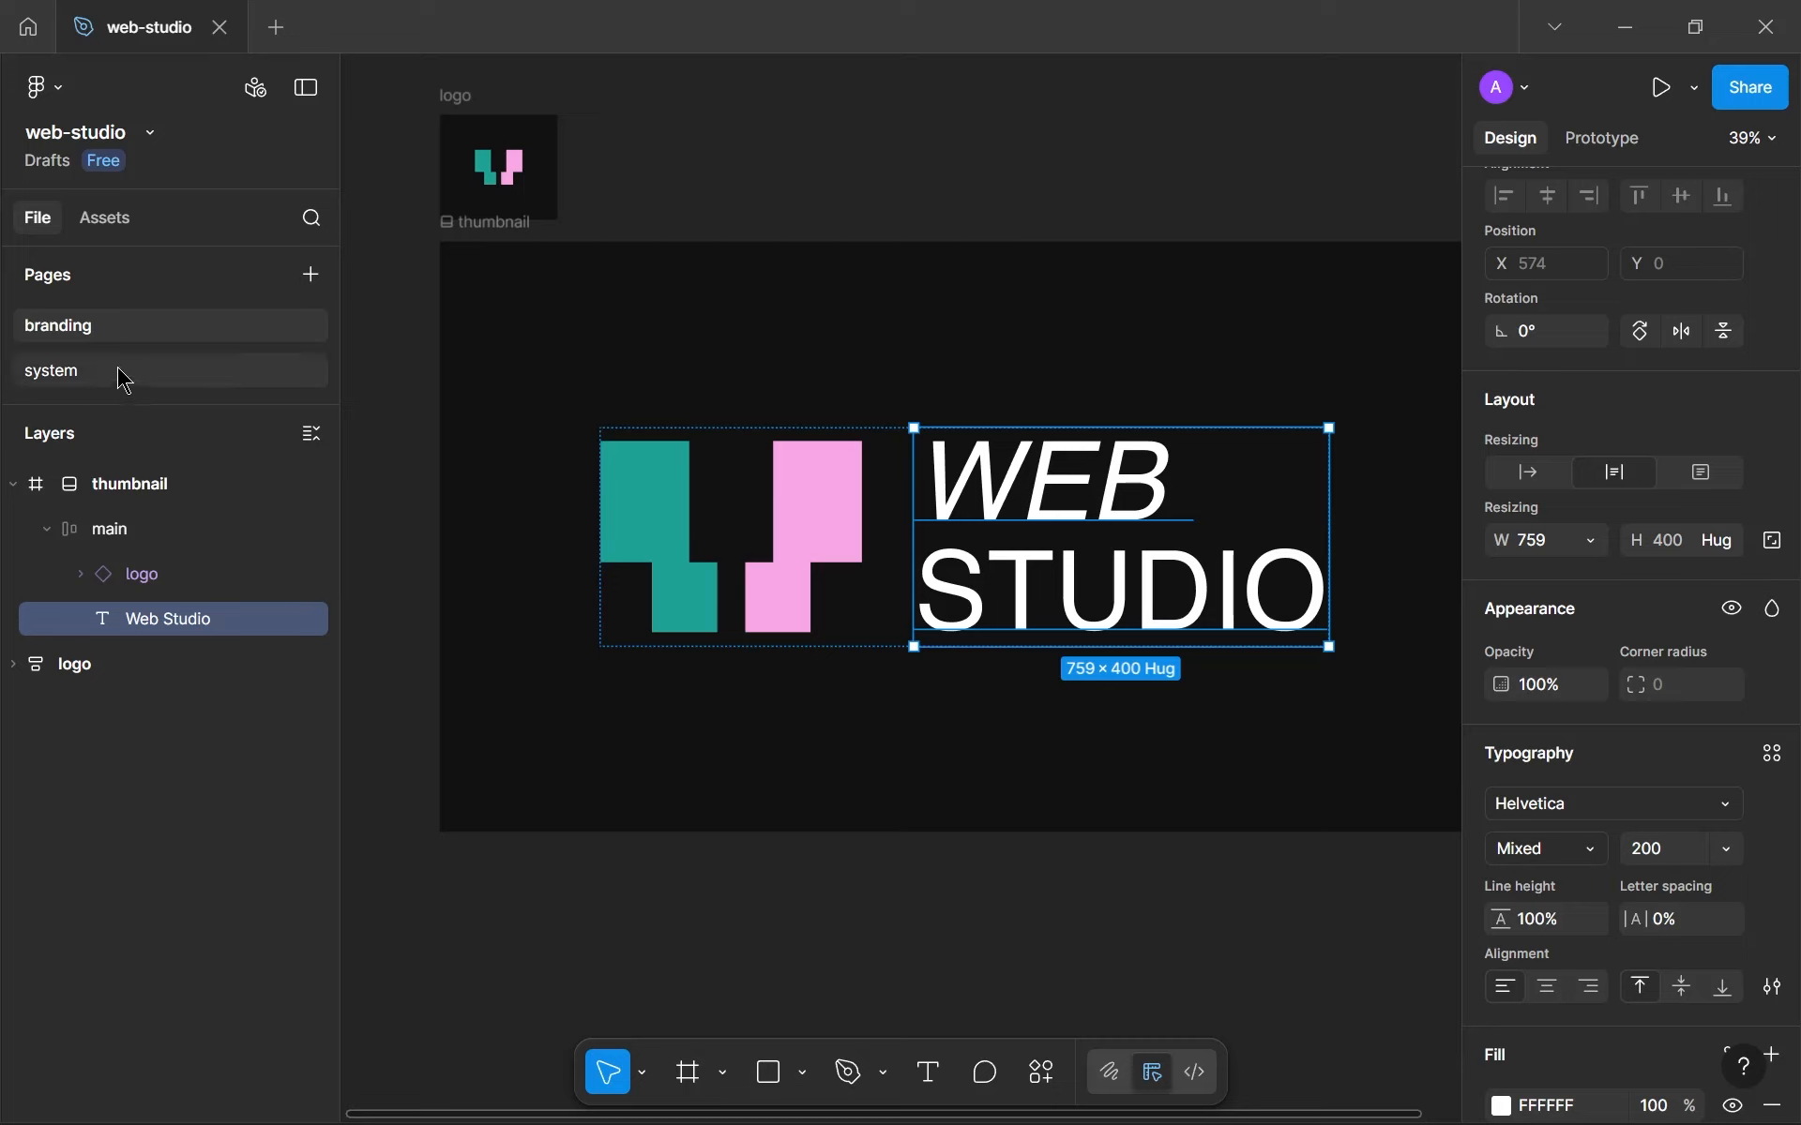
# On the system page, duplicate the colors frame and place the copy directly below the original, left edges aligned.
pyautogui.click(206, 371)
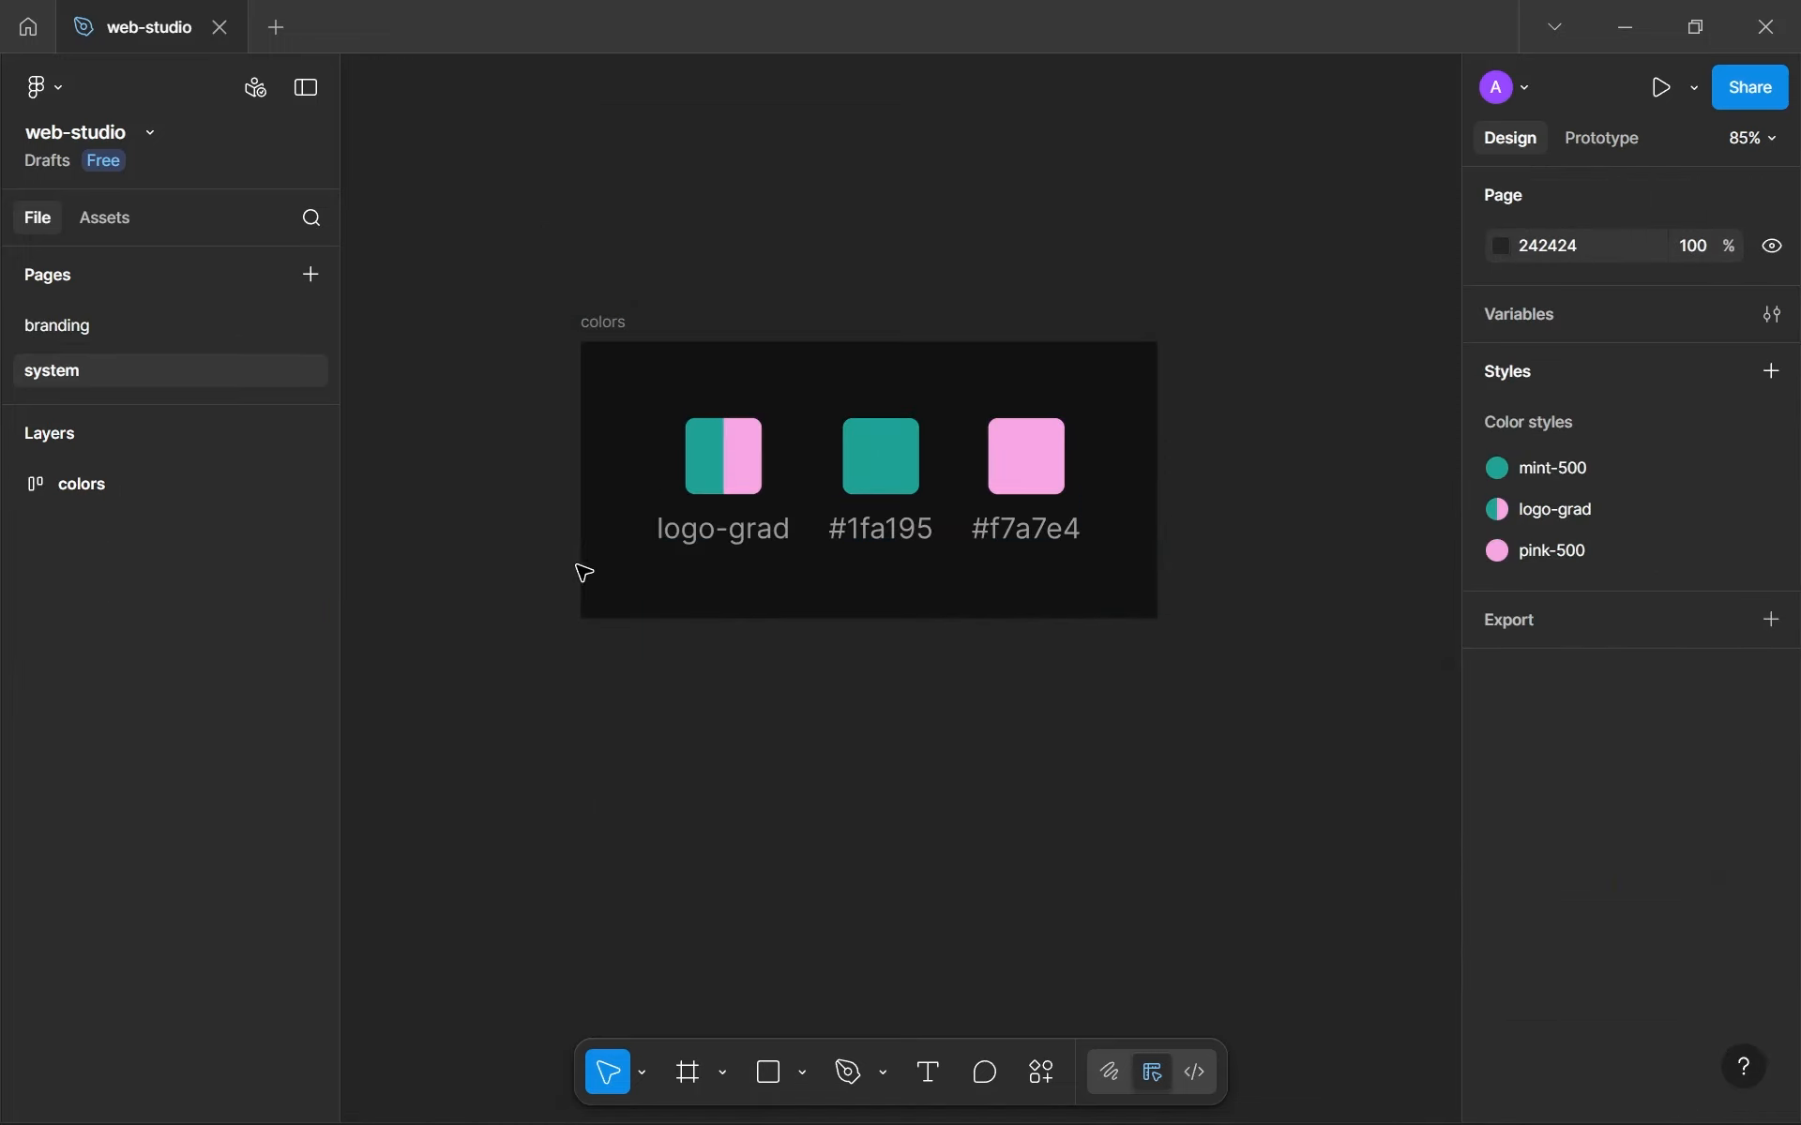
pyautogui.click(621, 347)
pyautogui.hotkey('ctrl', 'd')
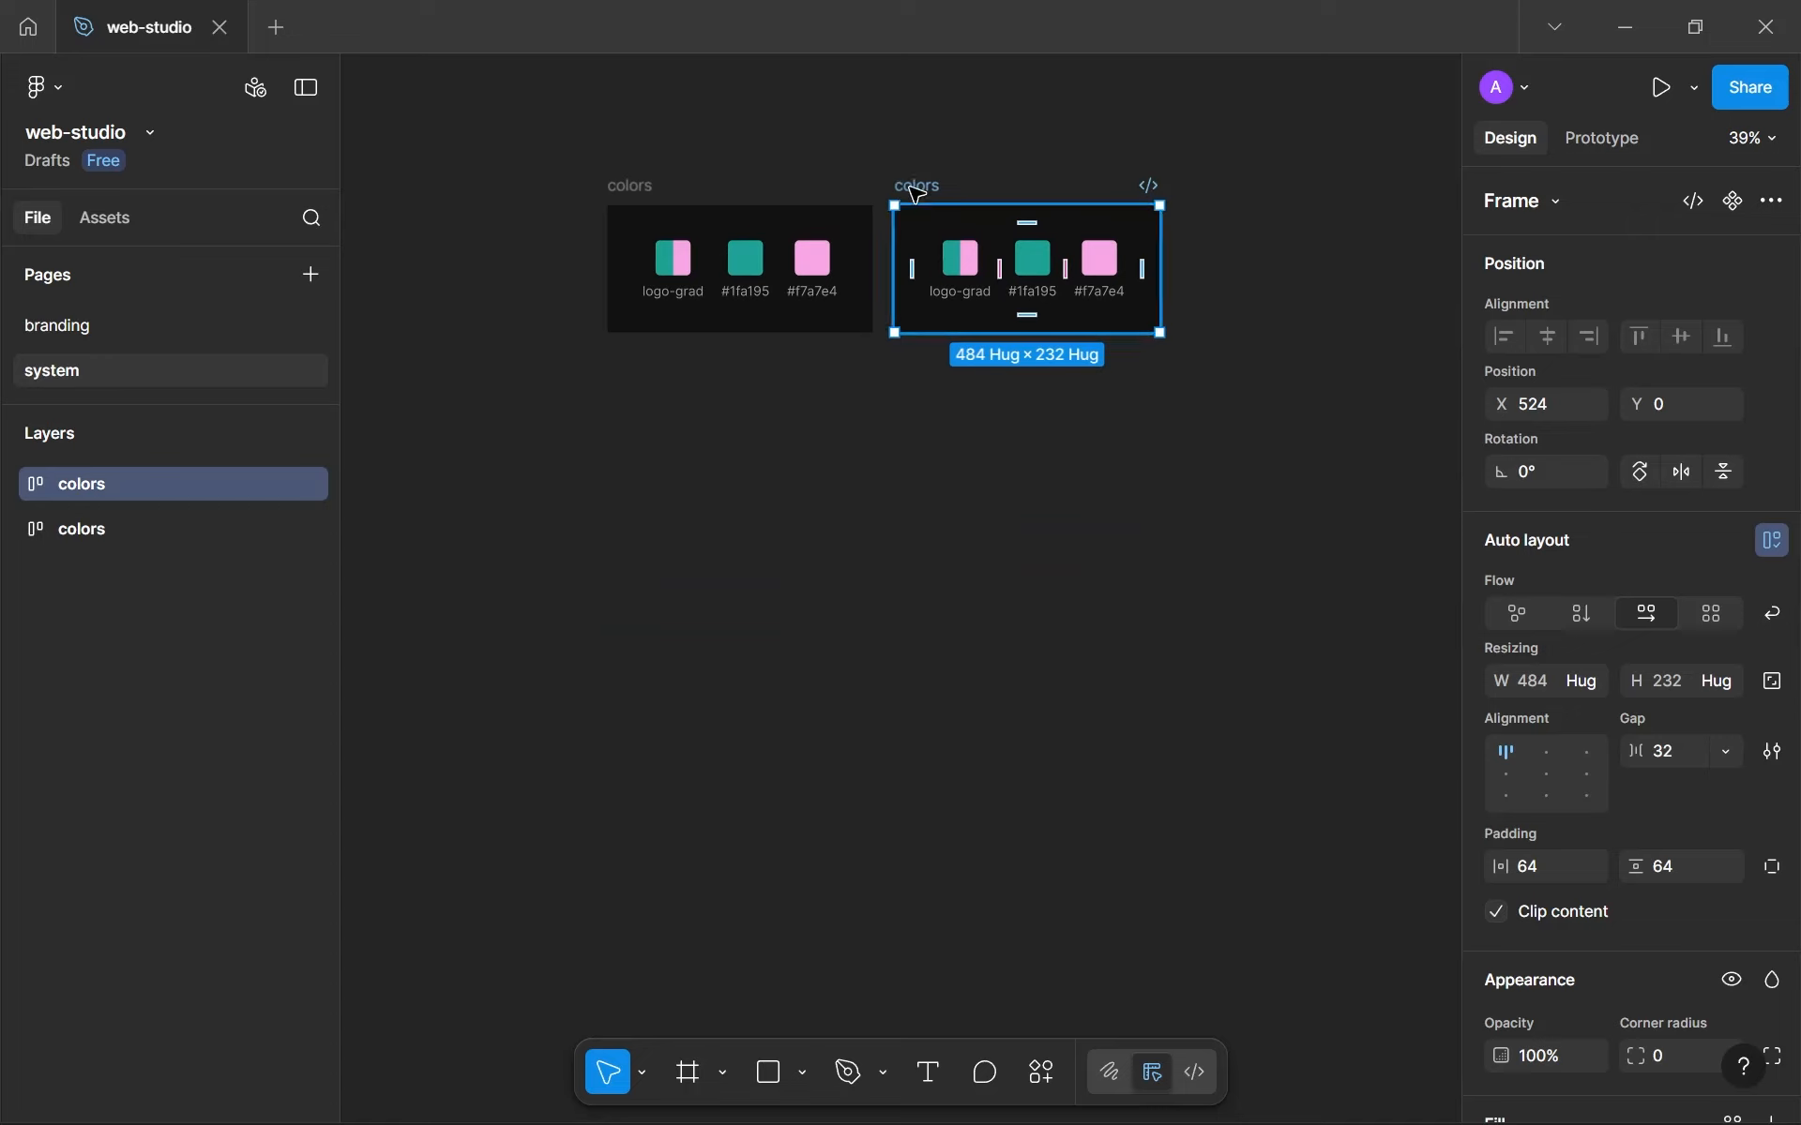
pyautogui.scroll(-2, 905, 206)
pyautogui.scroll(1, 940, 223)
pyautogui.scroll(-5, 833, 267)
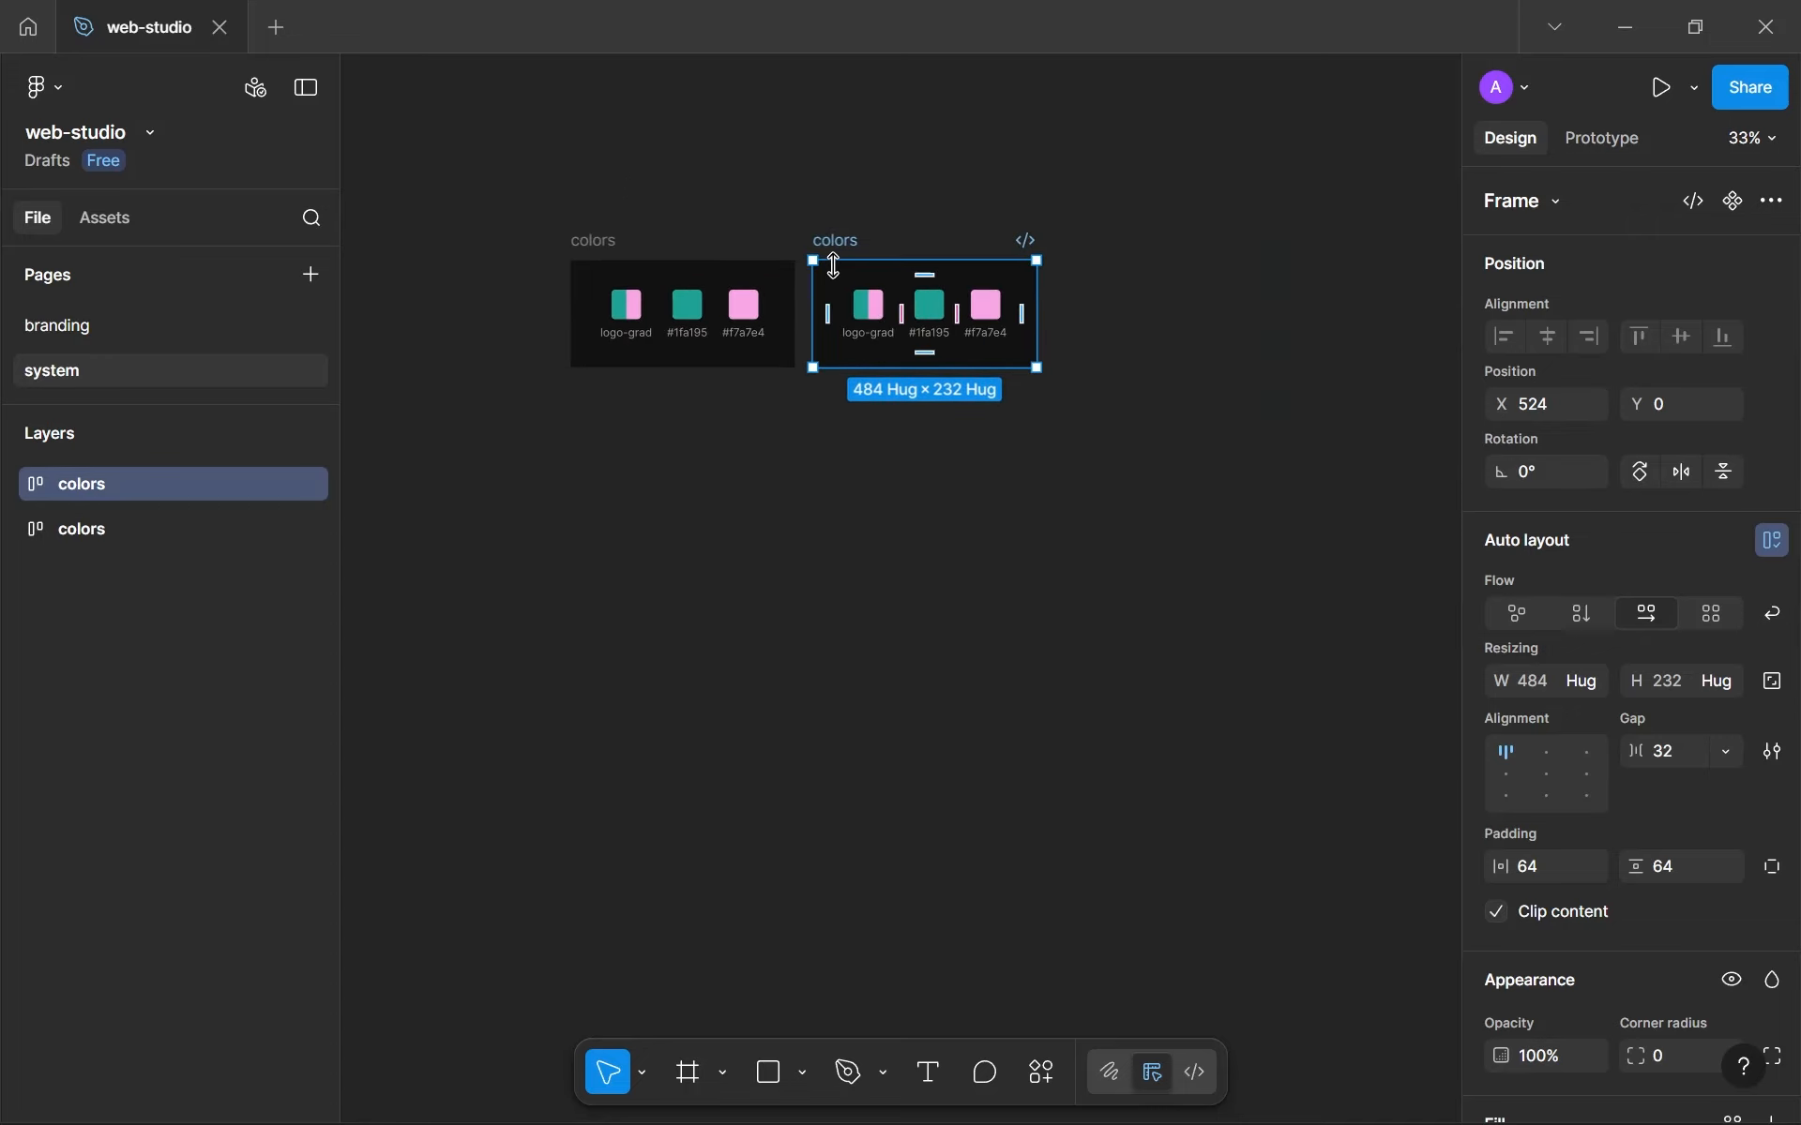
pyautogui.moveTo(831, 275); pyautogui.dragTo(600, 377)
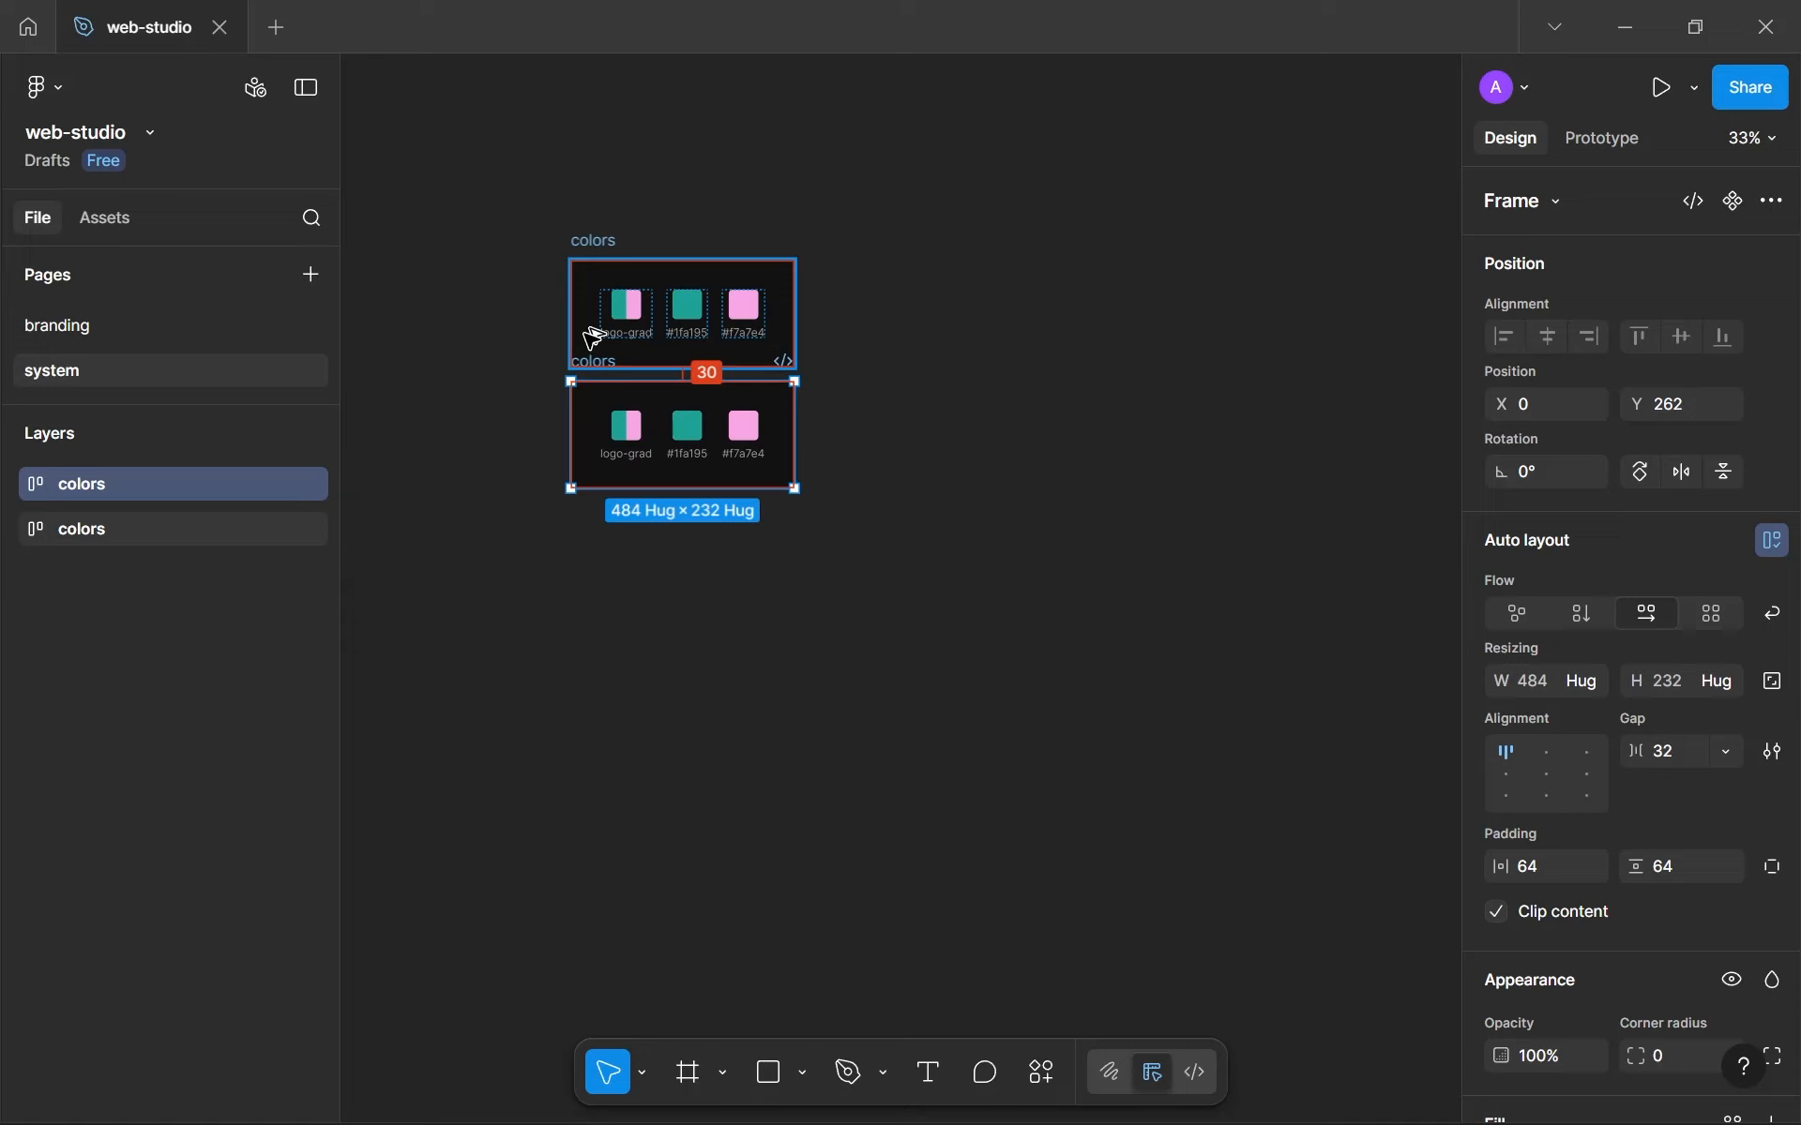
# Nudge the duplicated colors frame down to Y 272.
pyautogui.press('Down')
pyautogui.press('Down')
pyautogui.press('Down')
pyautogui.press('Down')
pyautogui.press('Down')
pyautogui.press('Down')
pyautogui.press('Down')
pyautogui.press('Down')
pyautogui.press('Down')
pyautogui.press('Down')
pyautogui.press('Down')
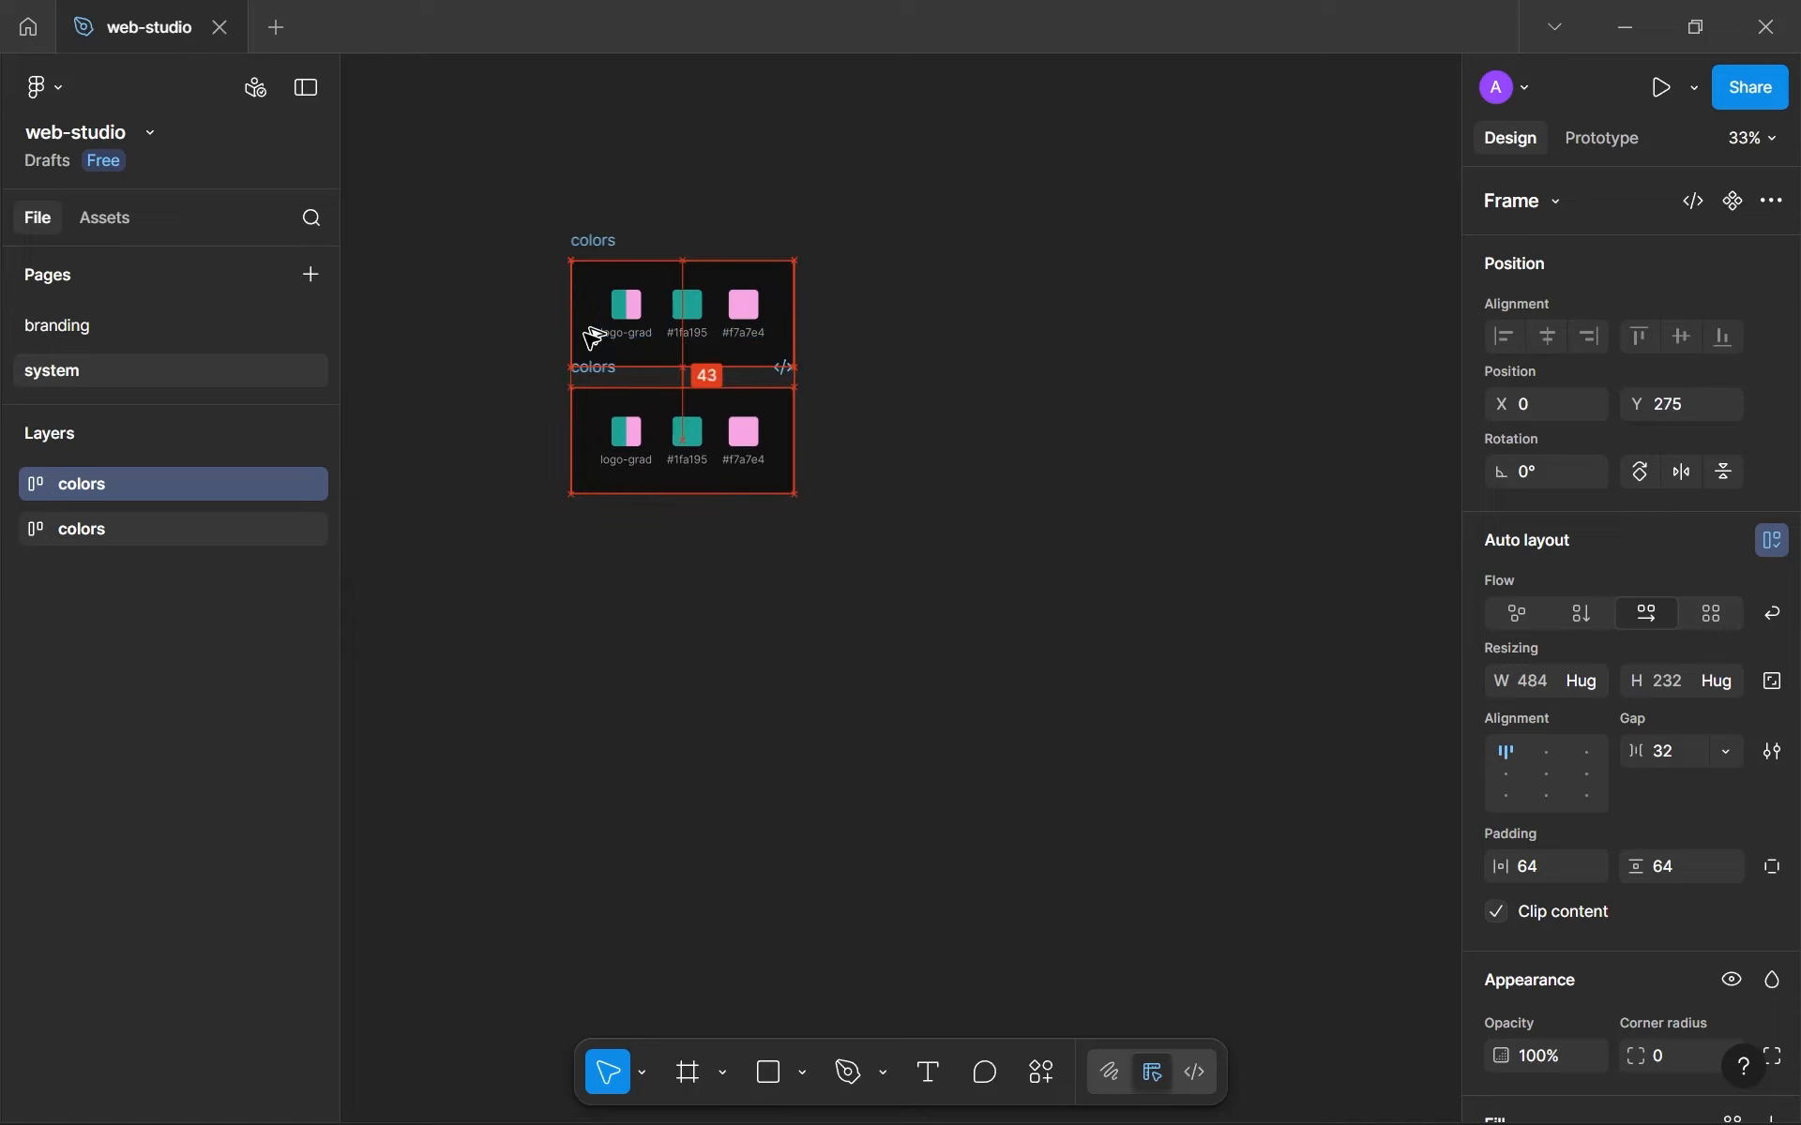
pyautogui.press('Up')
# Rename the duplicated lower colors frame to fonts.
pyautogui.scroll(5, 590, 341)
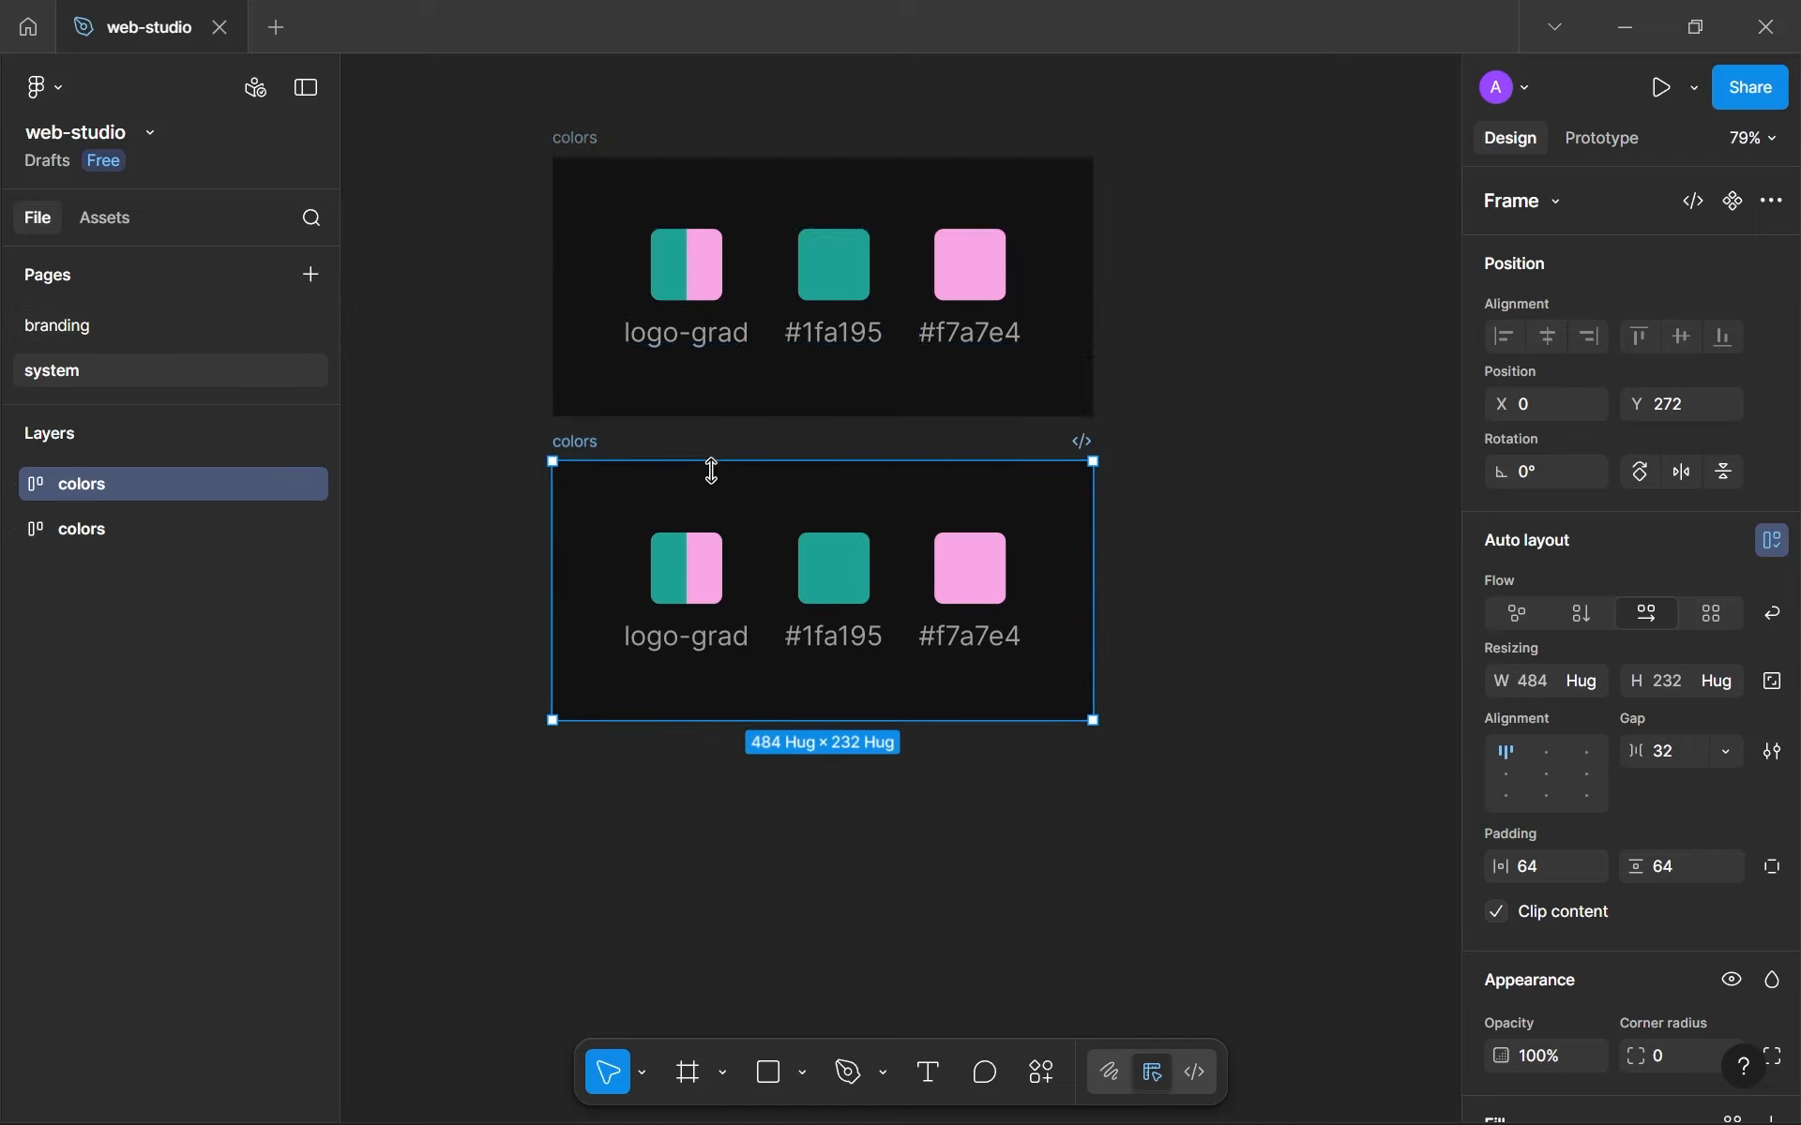
pyautogui.scroll(3, 712, 471)
pyautogui.click(745, 670)
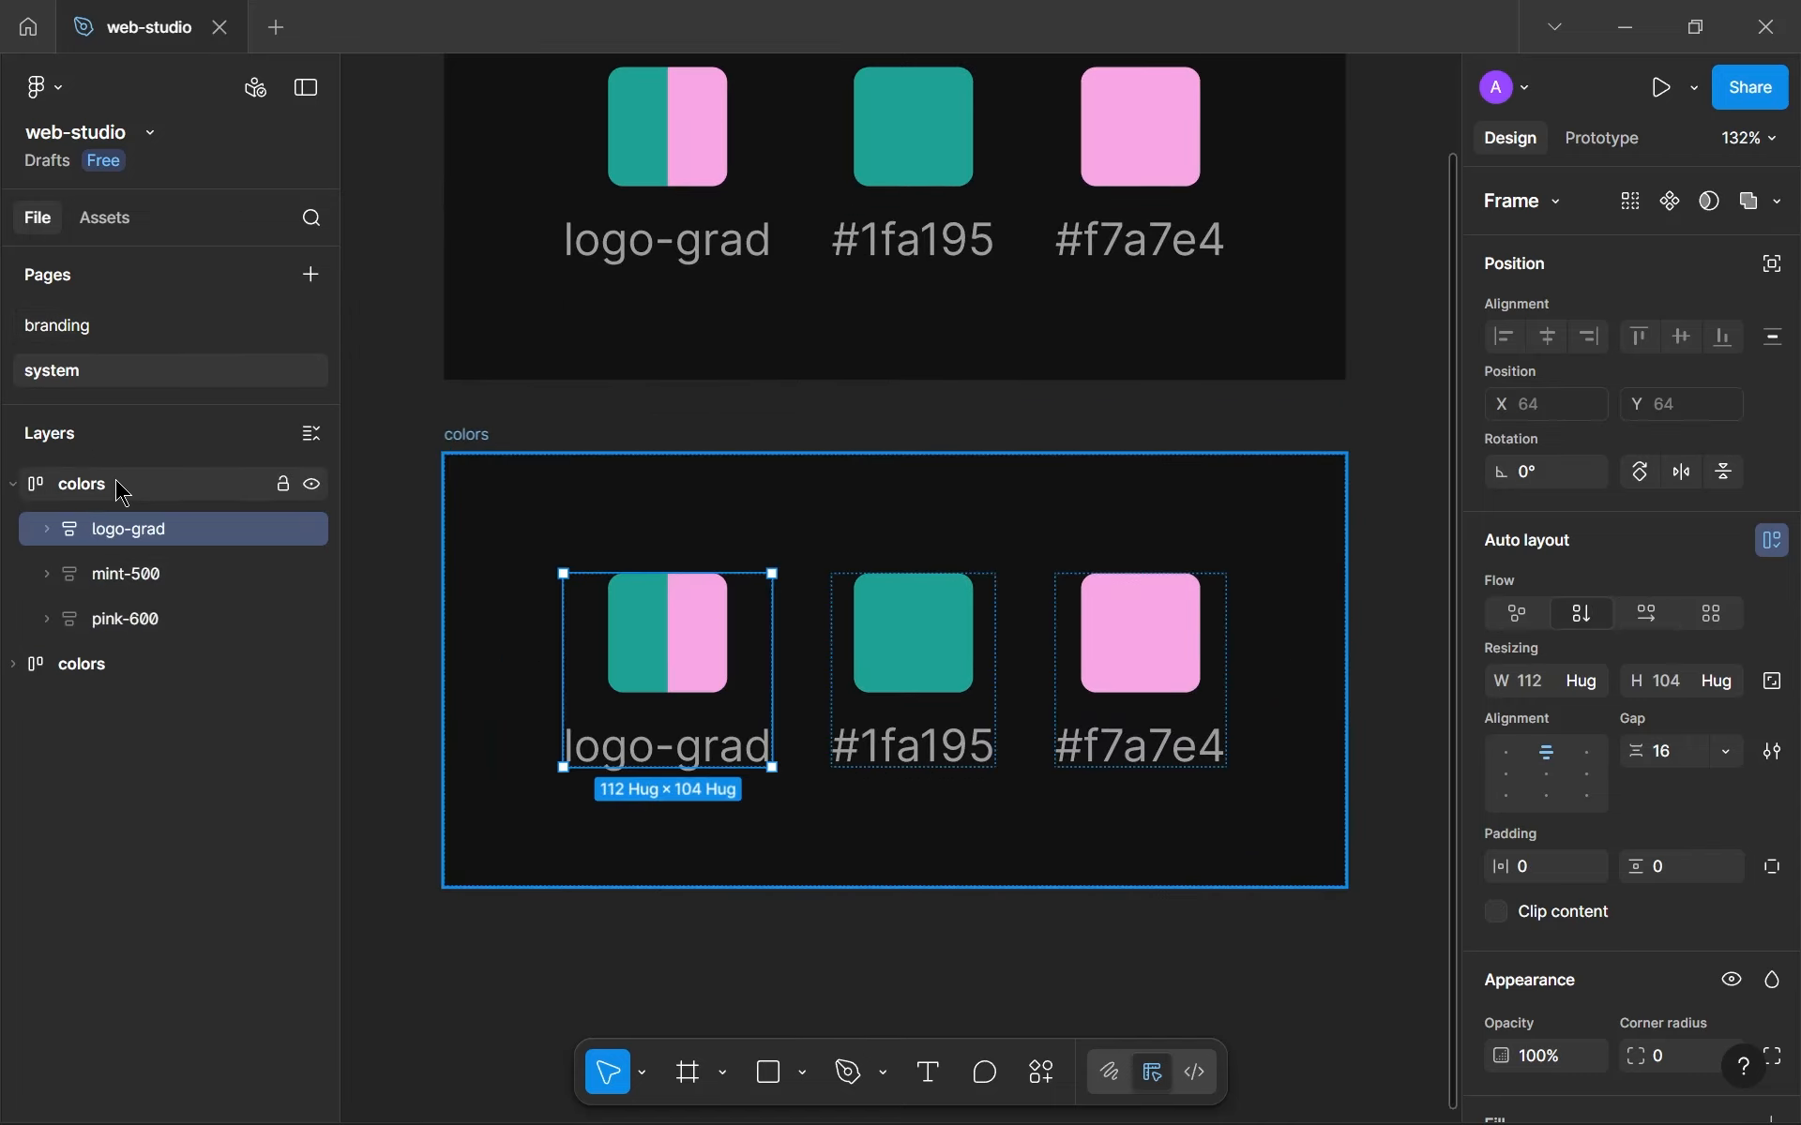
pyautogui.click(80, 495)
pyautogui.doubleClick(80, 495)
pyautogui.write('fonts')
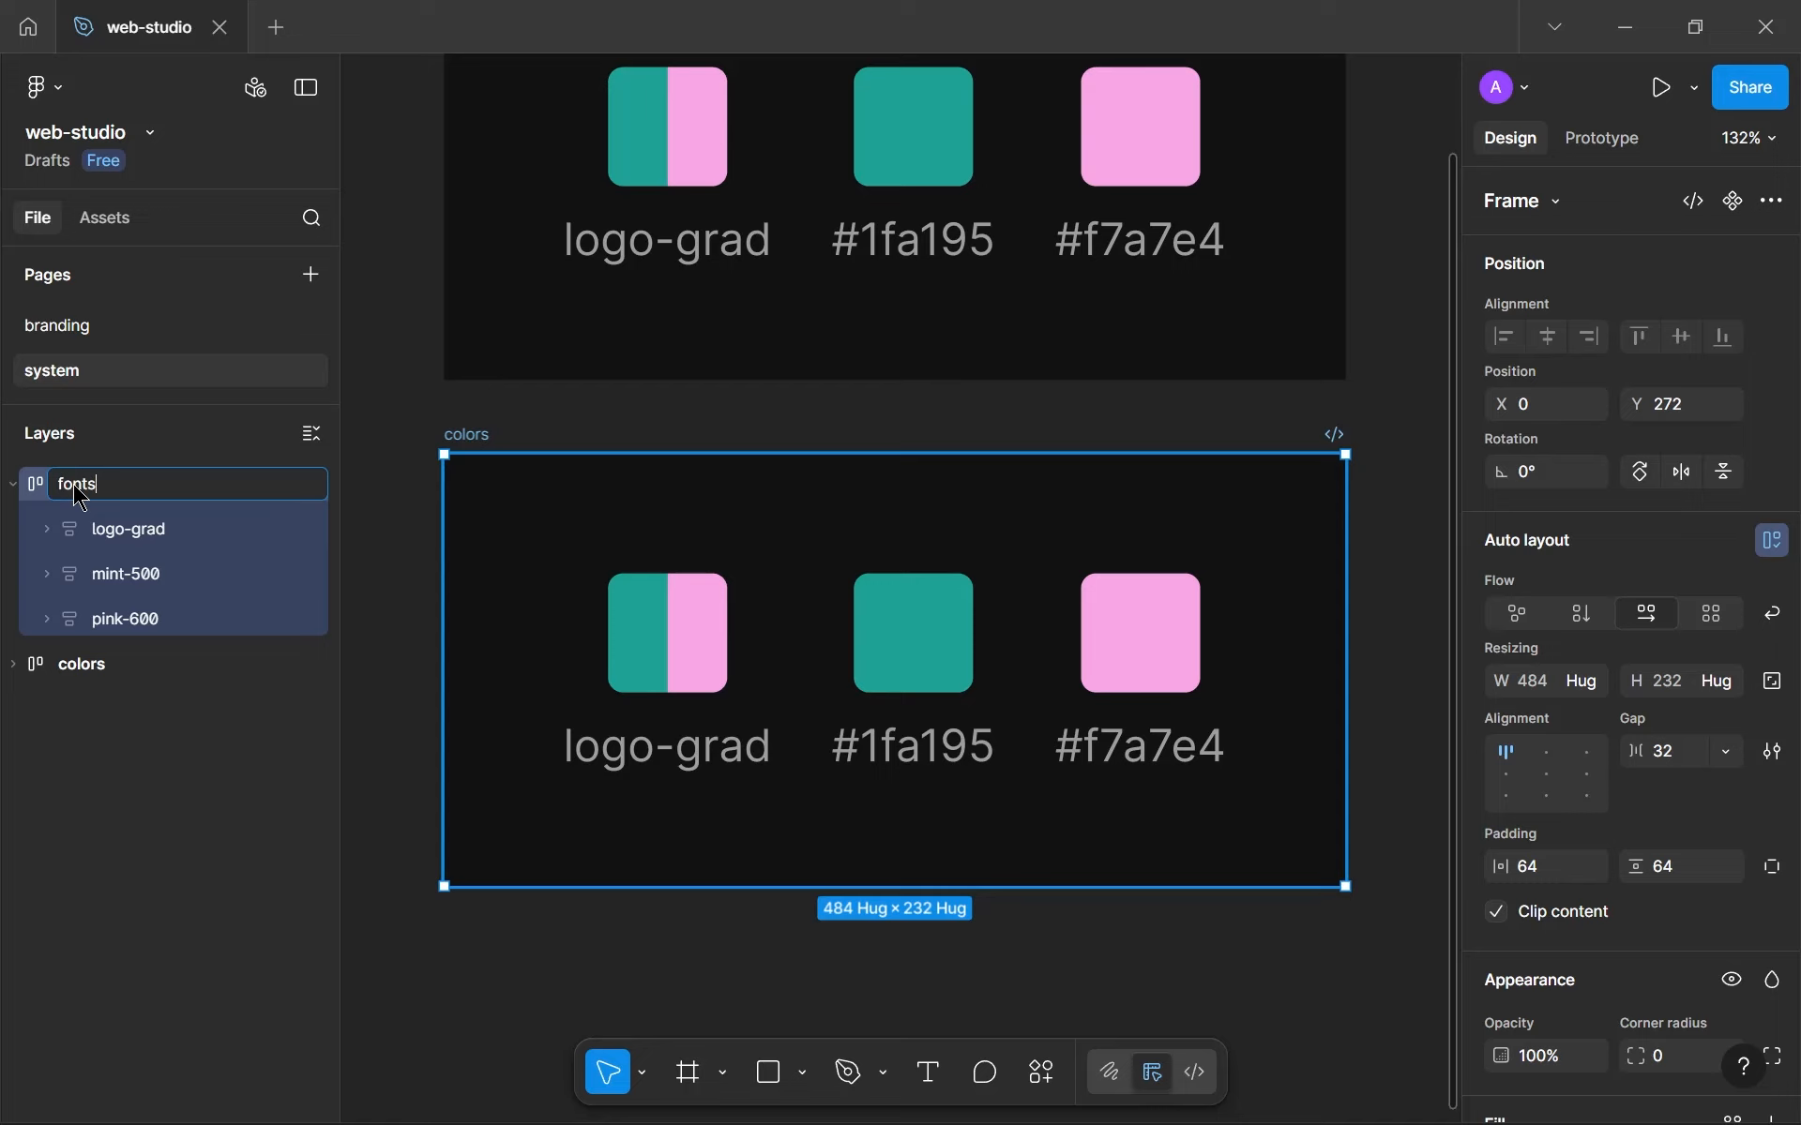
pyautogui.press('Return')
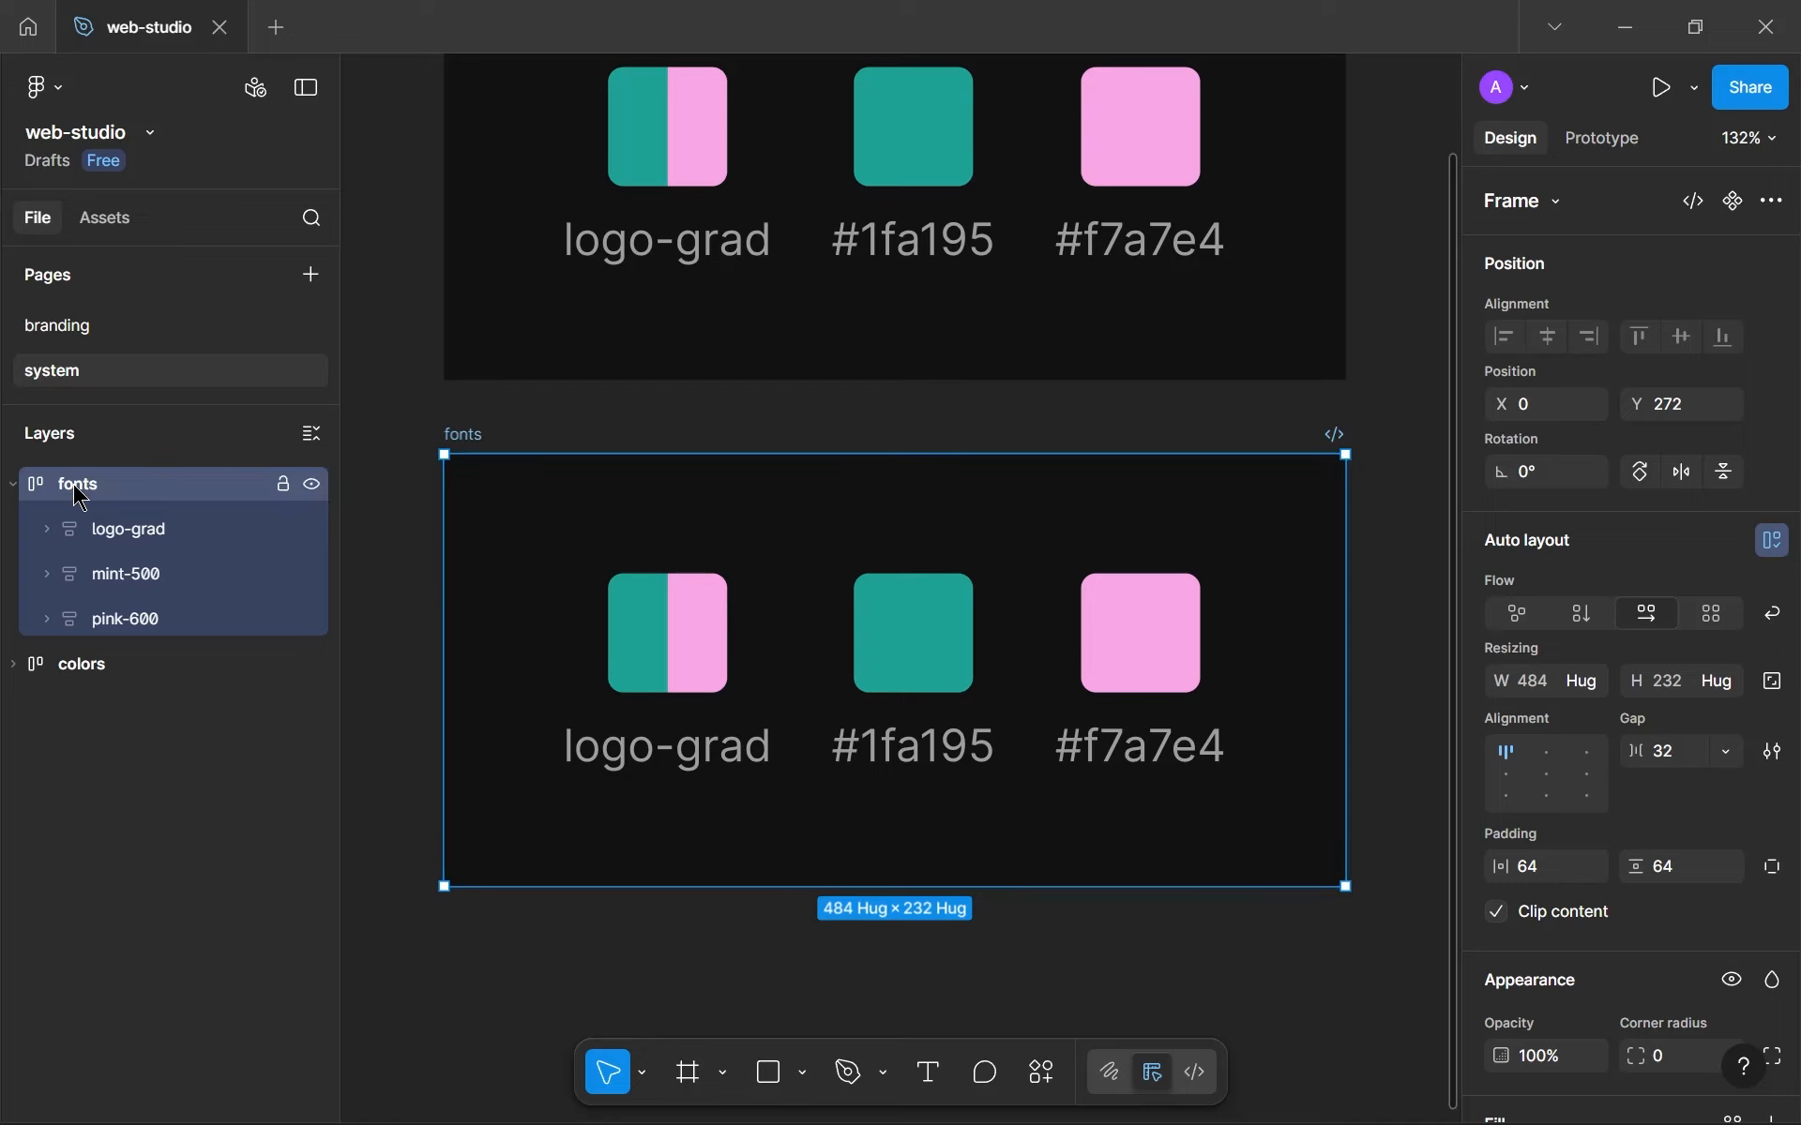
# Delete the logo-grad, mint-500 and pink-600 swatch groups from the fonts frame.
pyautogui.click(631, 615)
pyautogui.keyDown('shift'); pyautogui.click(937, 643); pyautogui.keyUp('shift')
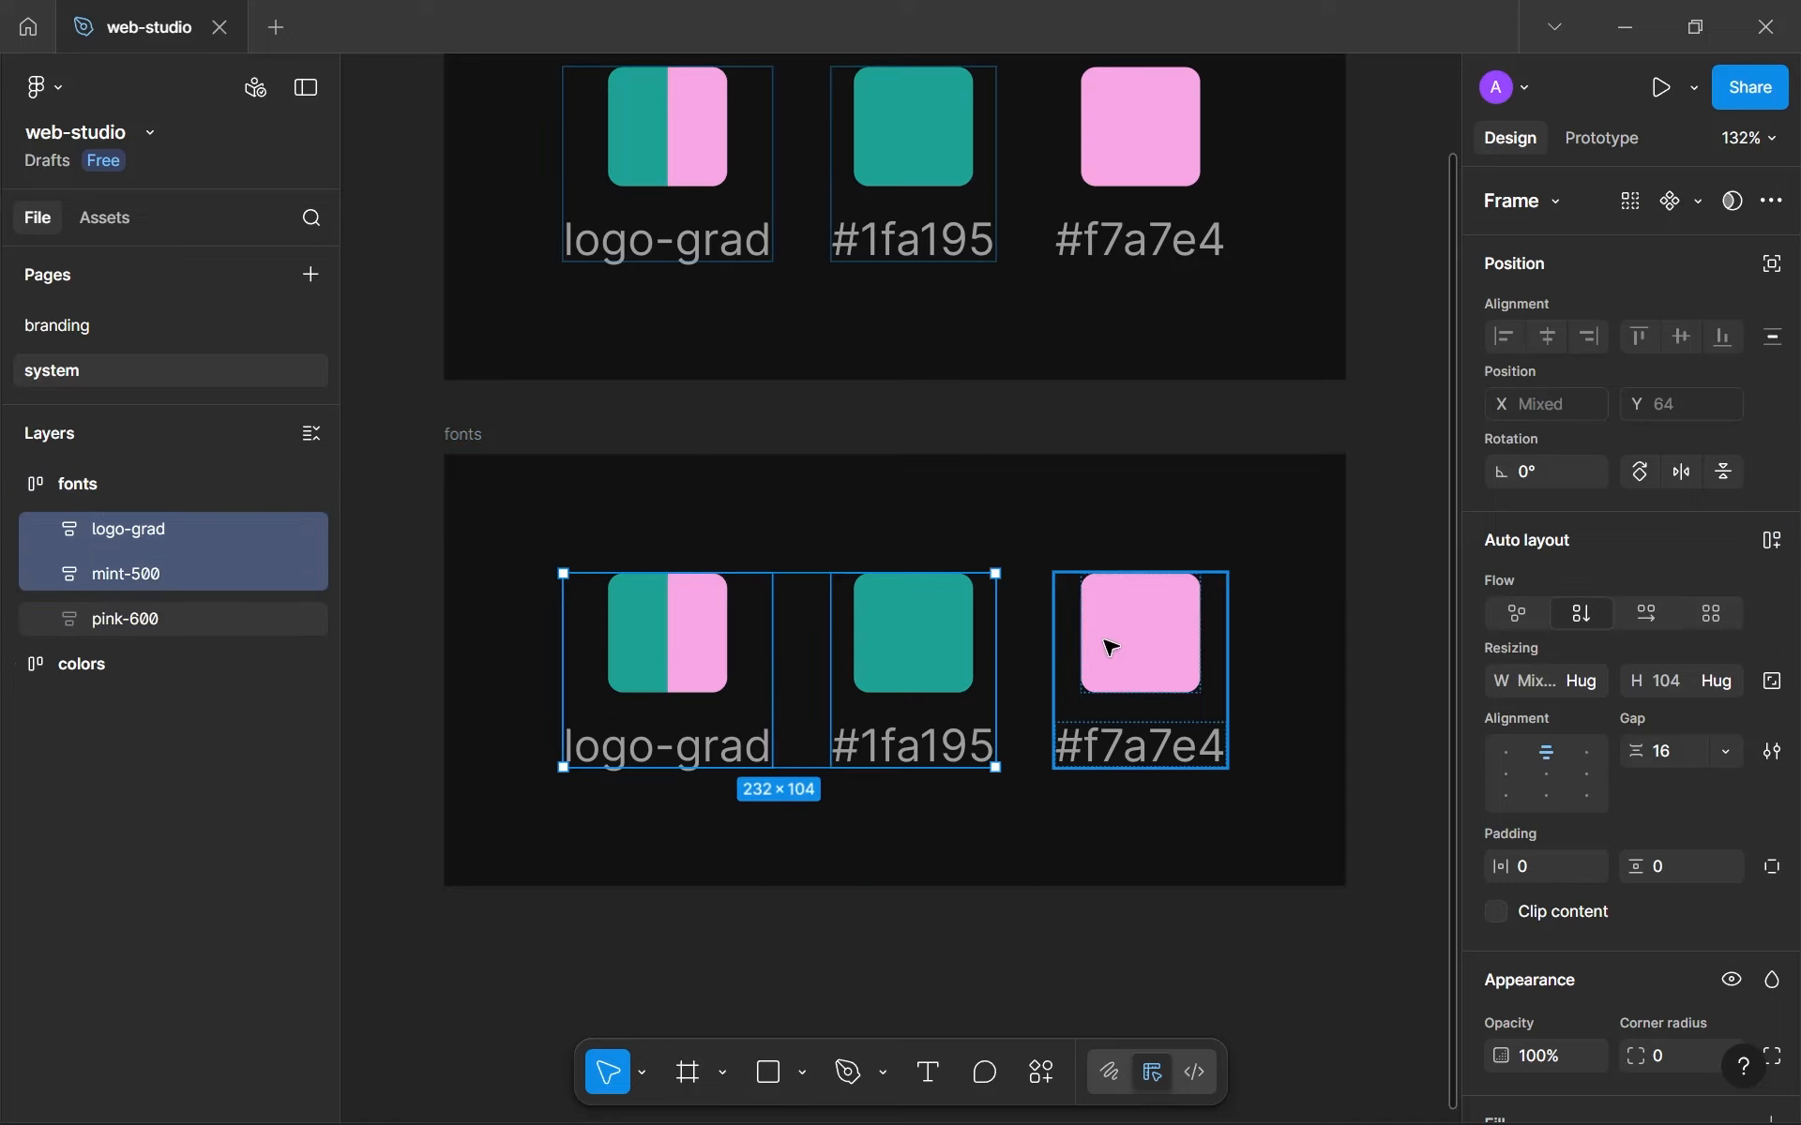
pyautogui.keyDown('shift'); pyautogui.click(1111, 647); pyautogui.keyUp('shift')
pyautogui.press('Delete')
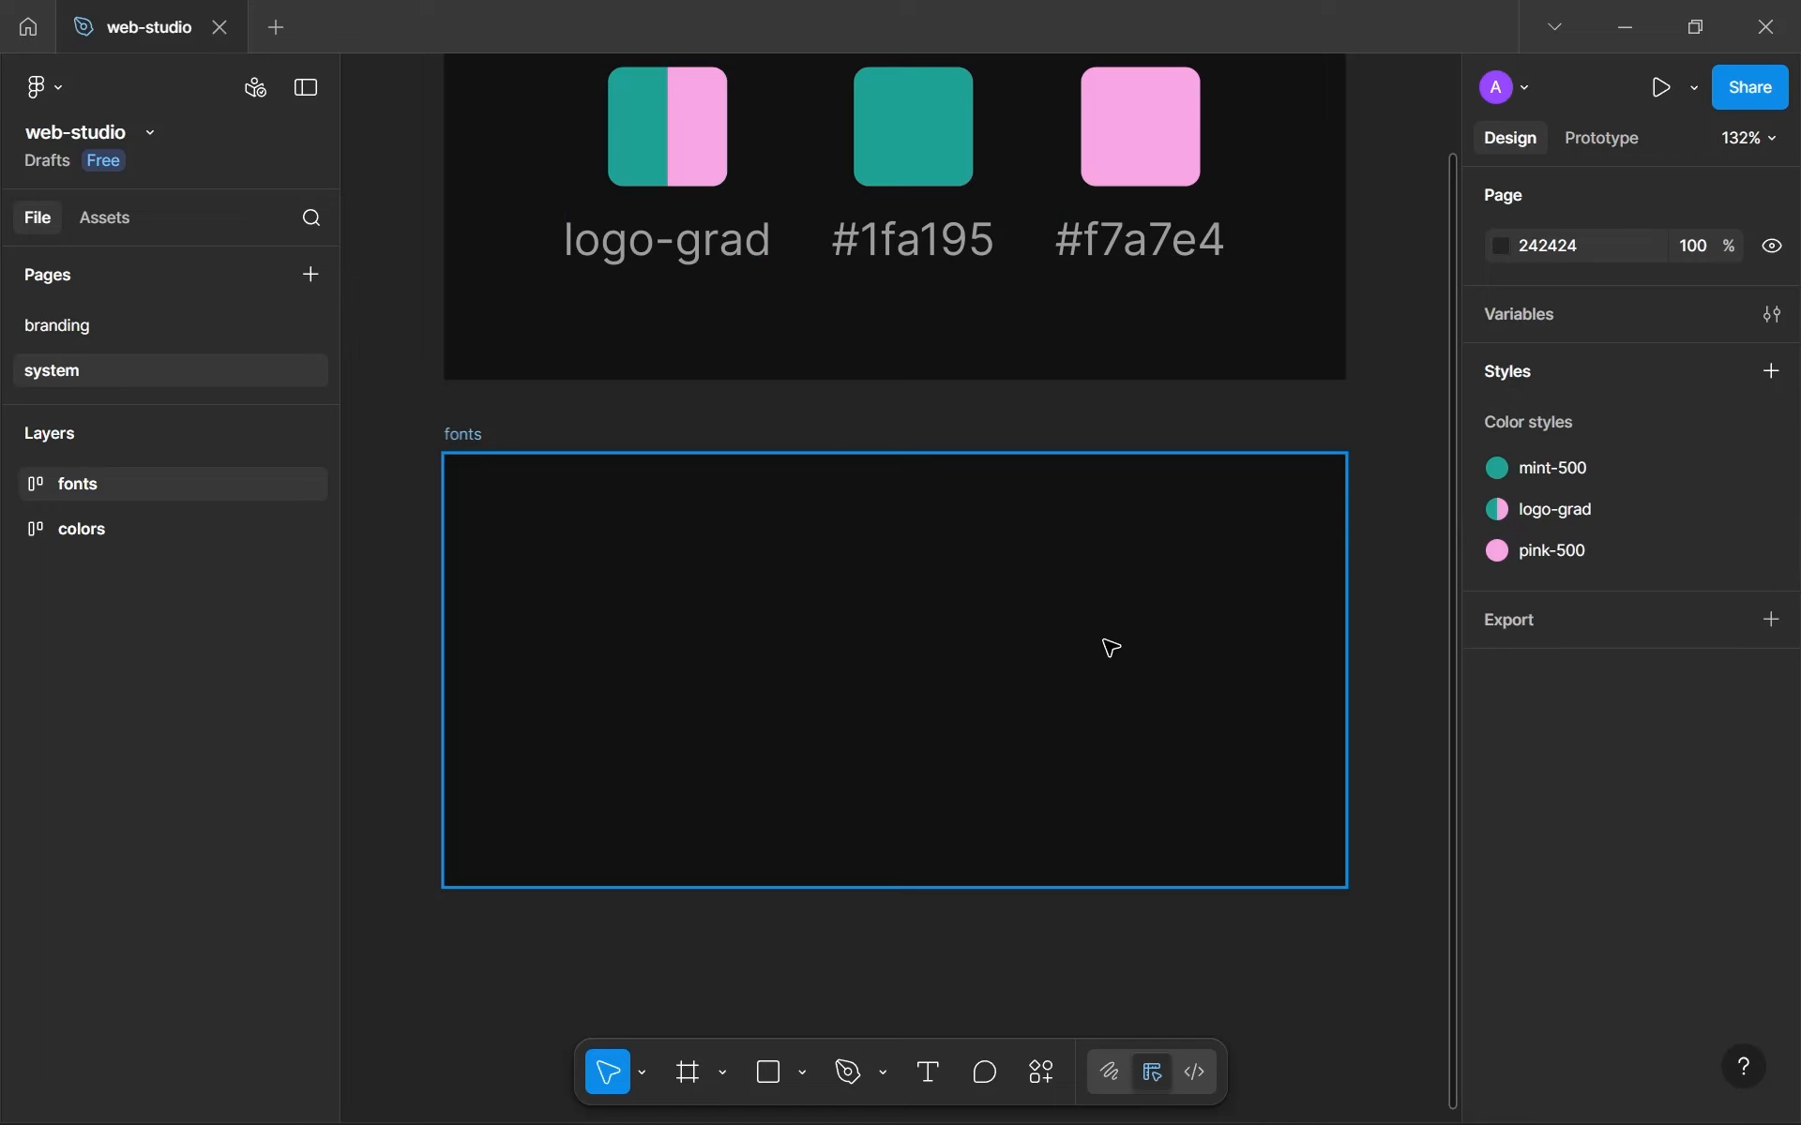
# Add a text layer reading Aa inside the emptied fonts frame.
pyautogui.click(753, 676)
pyautogui.press('t')
pyautogui.click(853, 758)
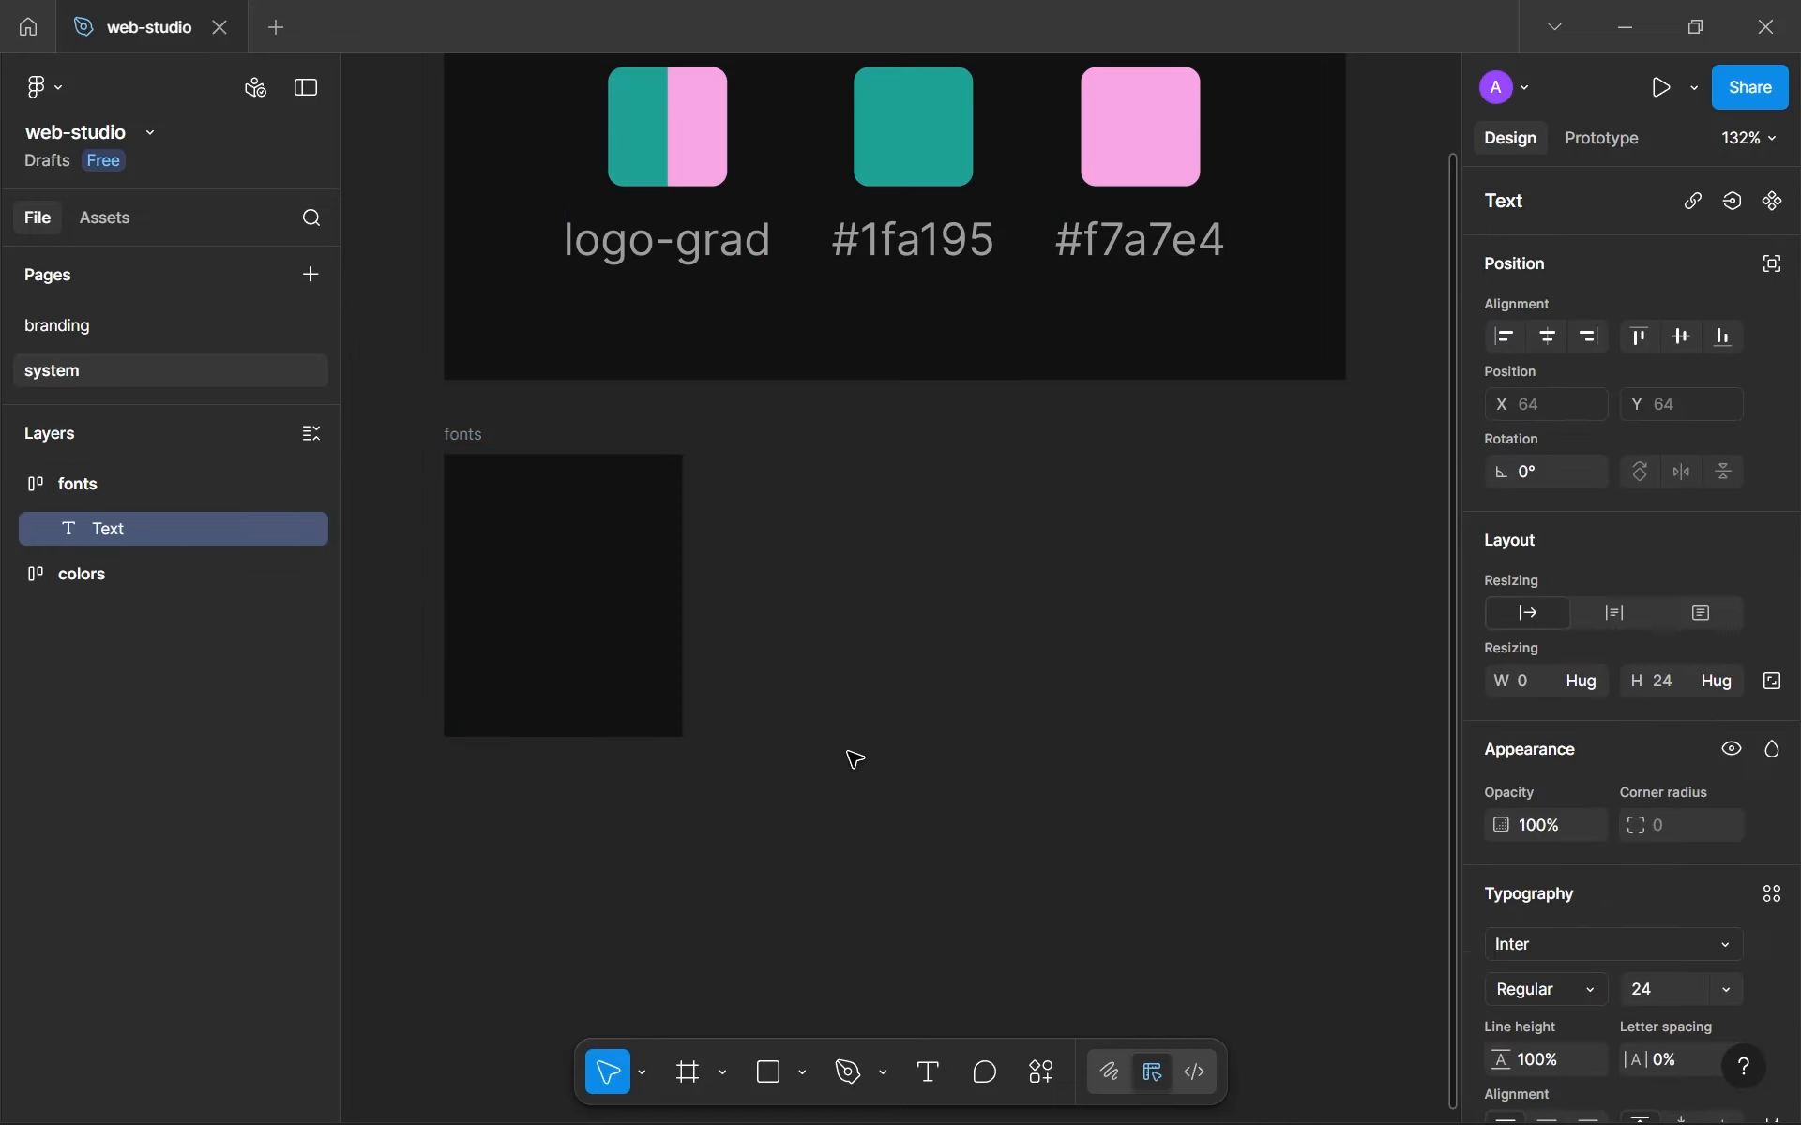
pyautogui.write('aa')
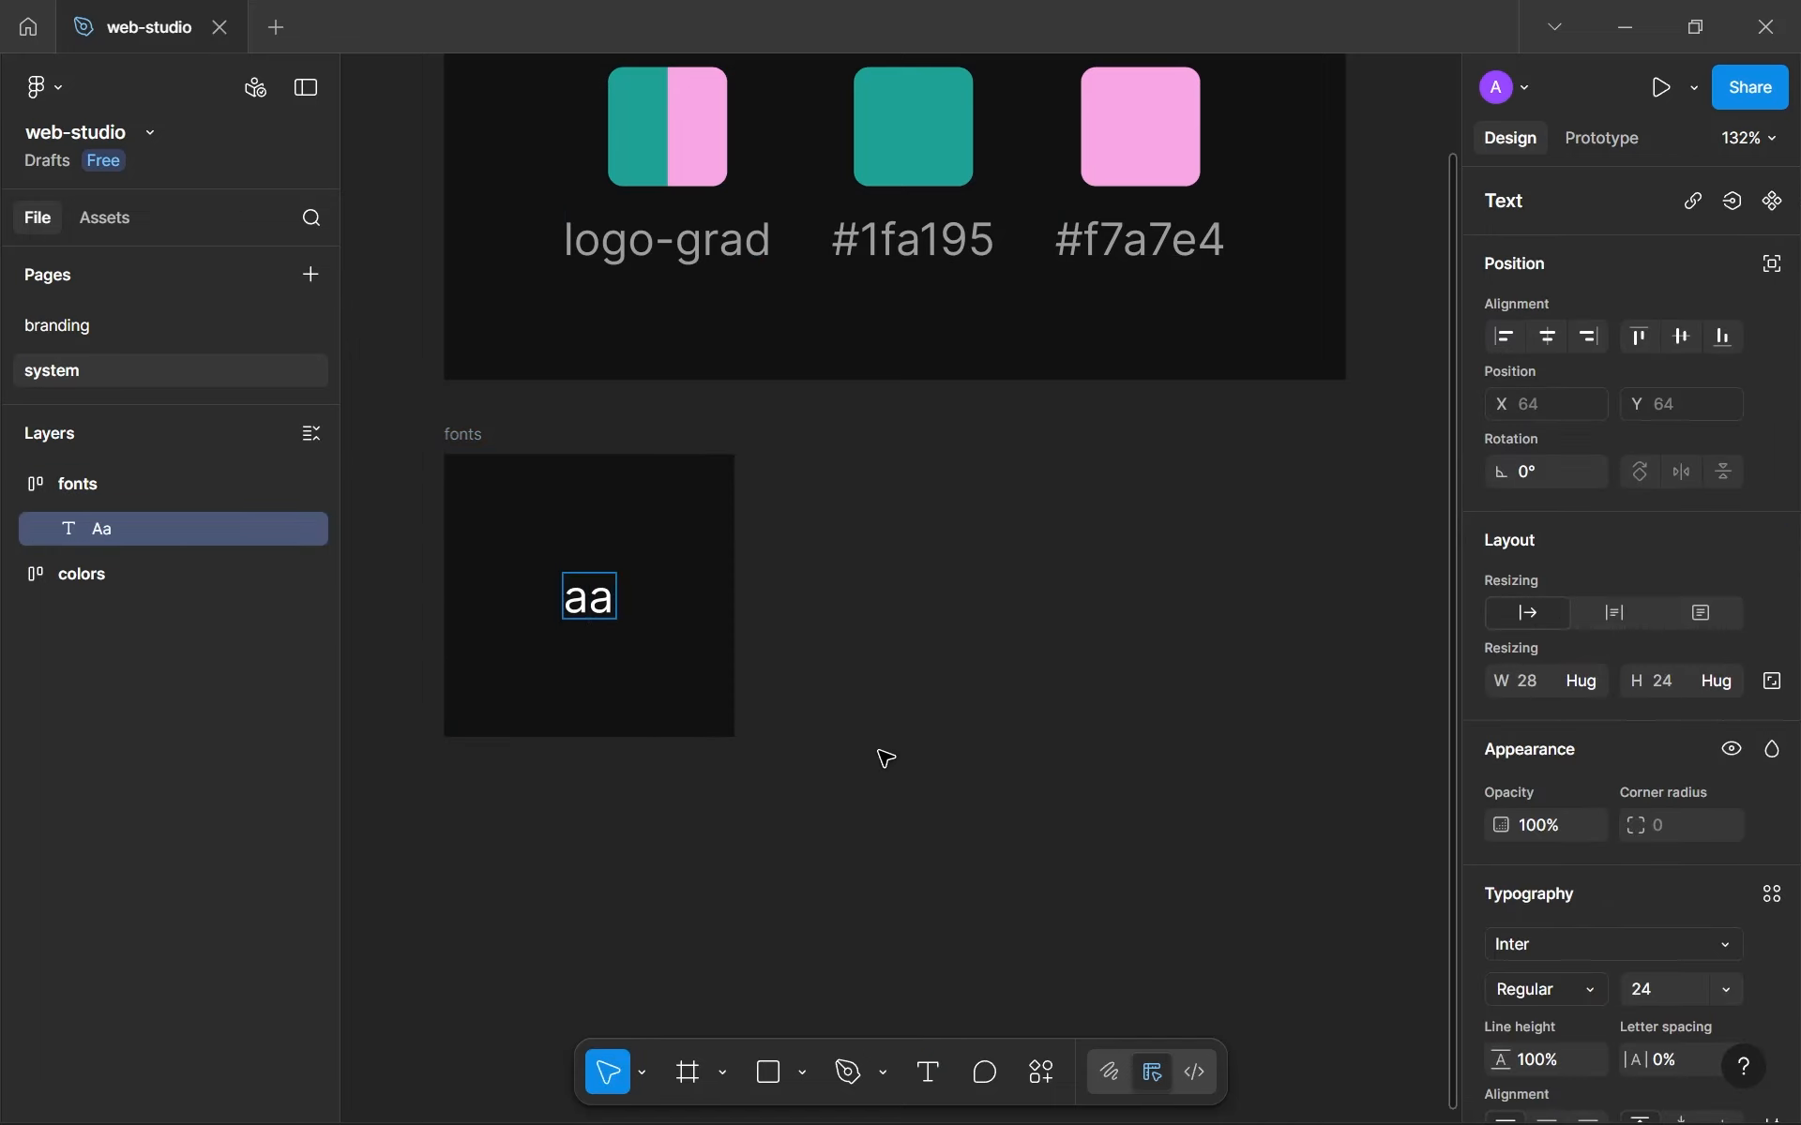
pyautogui.press('BackSpace')
pyautogui.press('BackSpace')
pyautogui.write('aa')
pyautogui.press('Escape')
# Remove the forced lowercase from the Aa text so its letter case is as typed.
pyautogui.scroll(-3, 1683, 989)
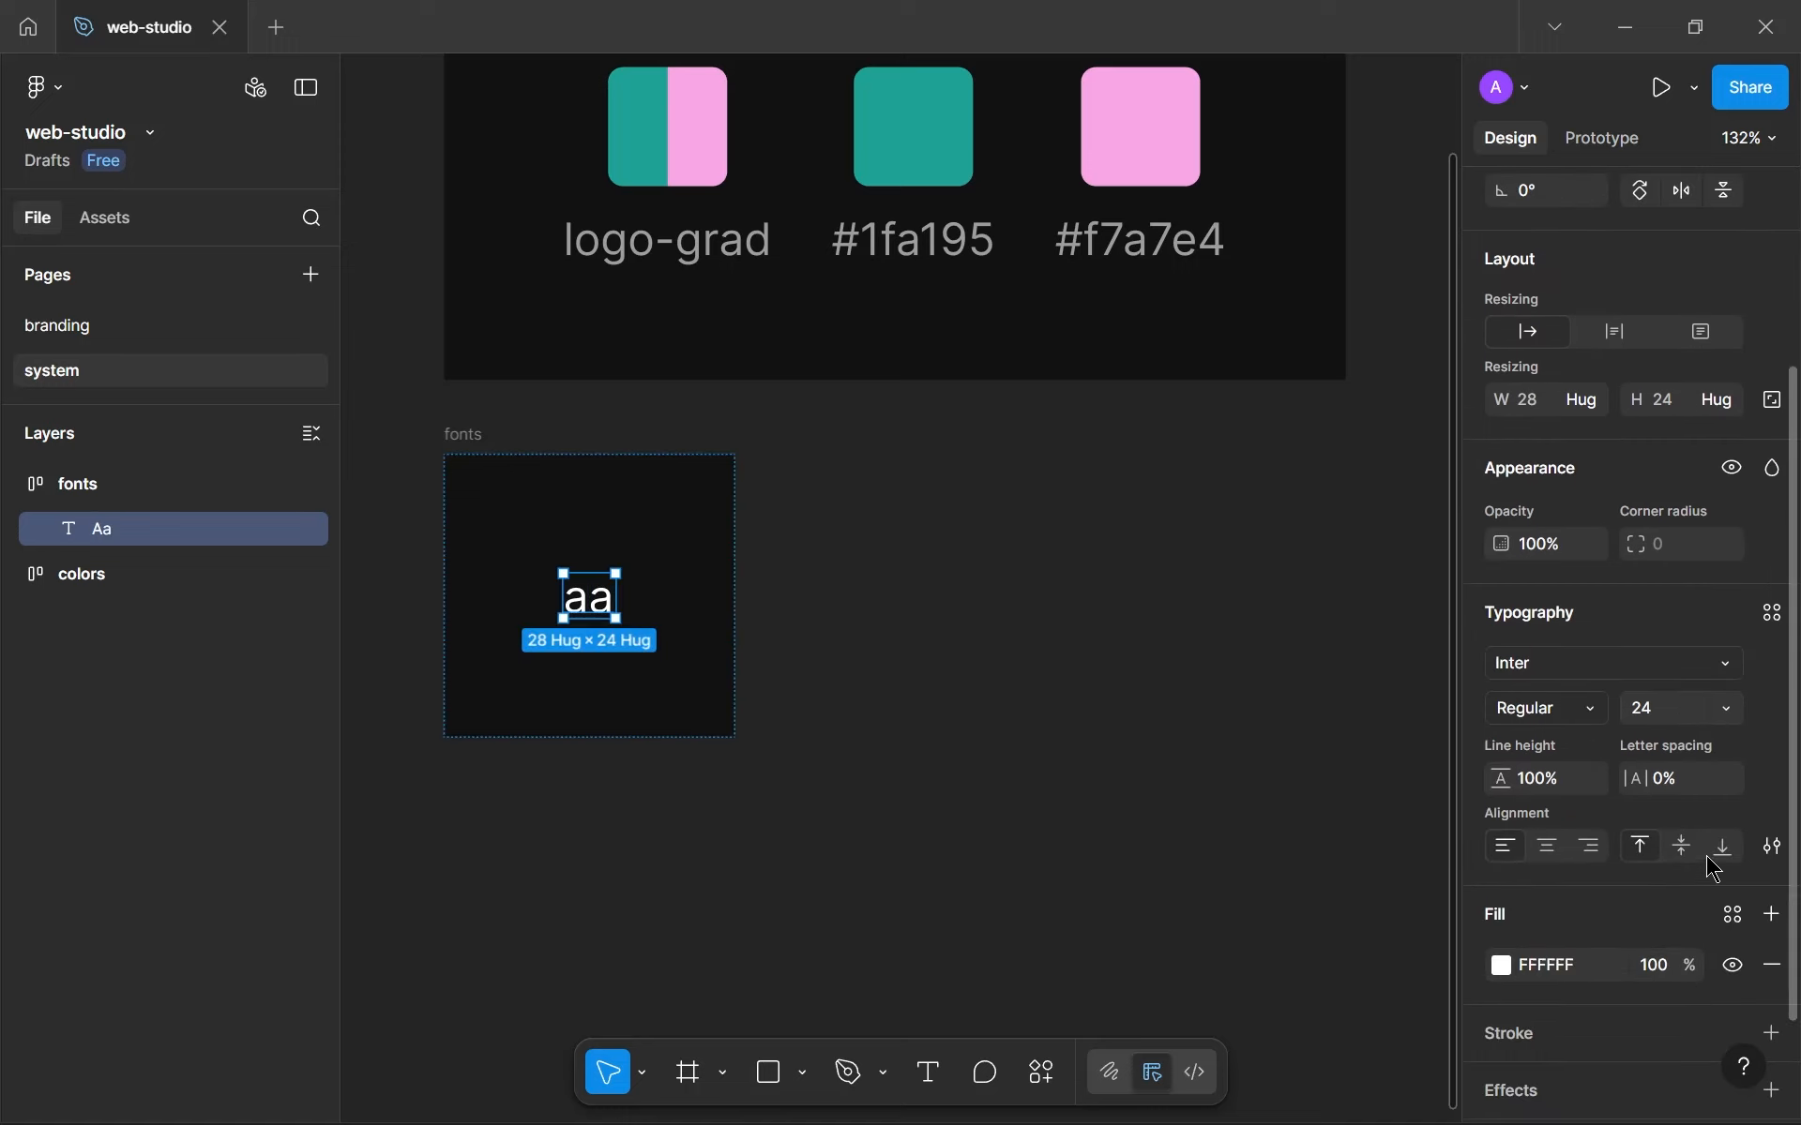
pyautogui.click(1772, 846)
pyautogui.click(1298, 762)
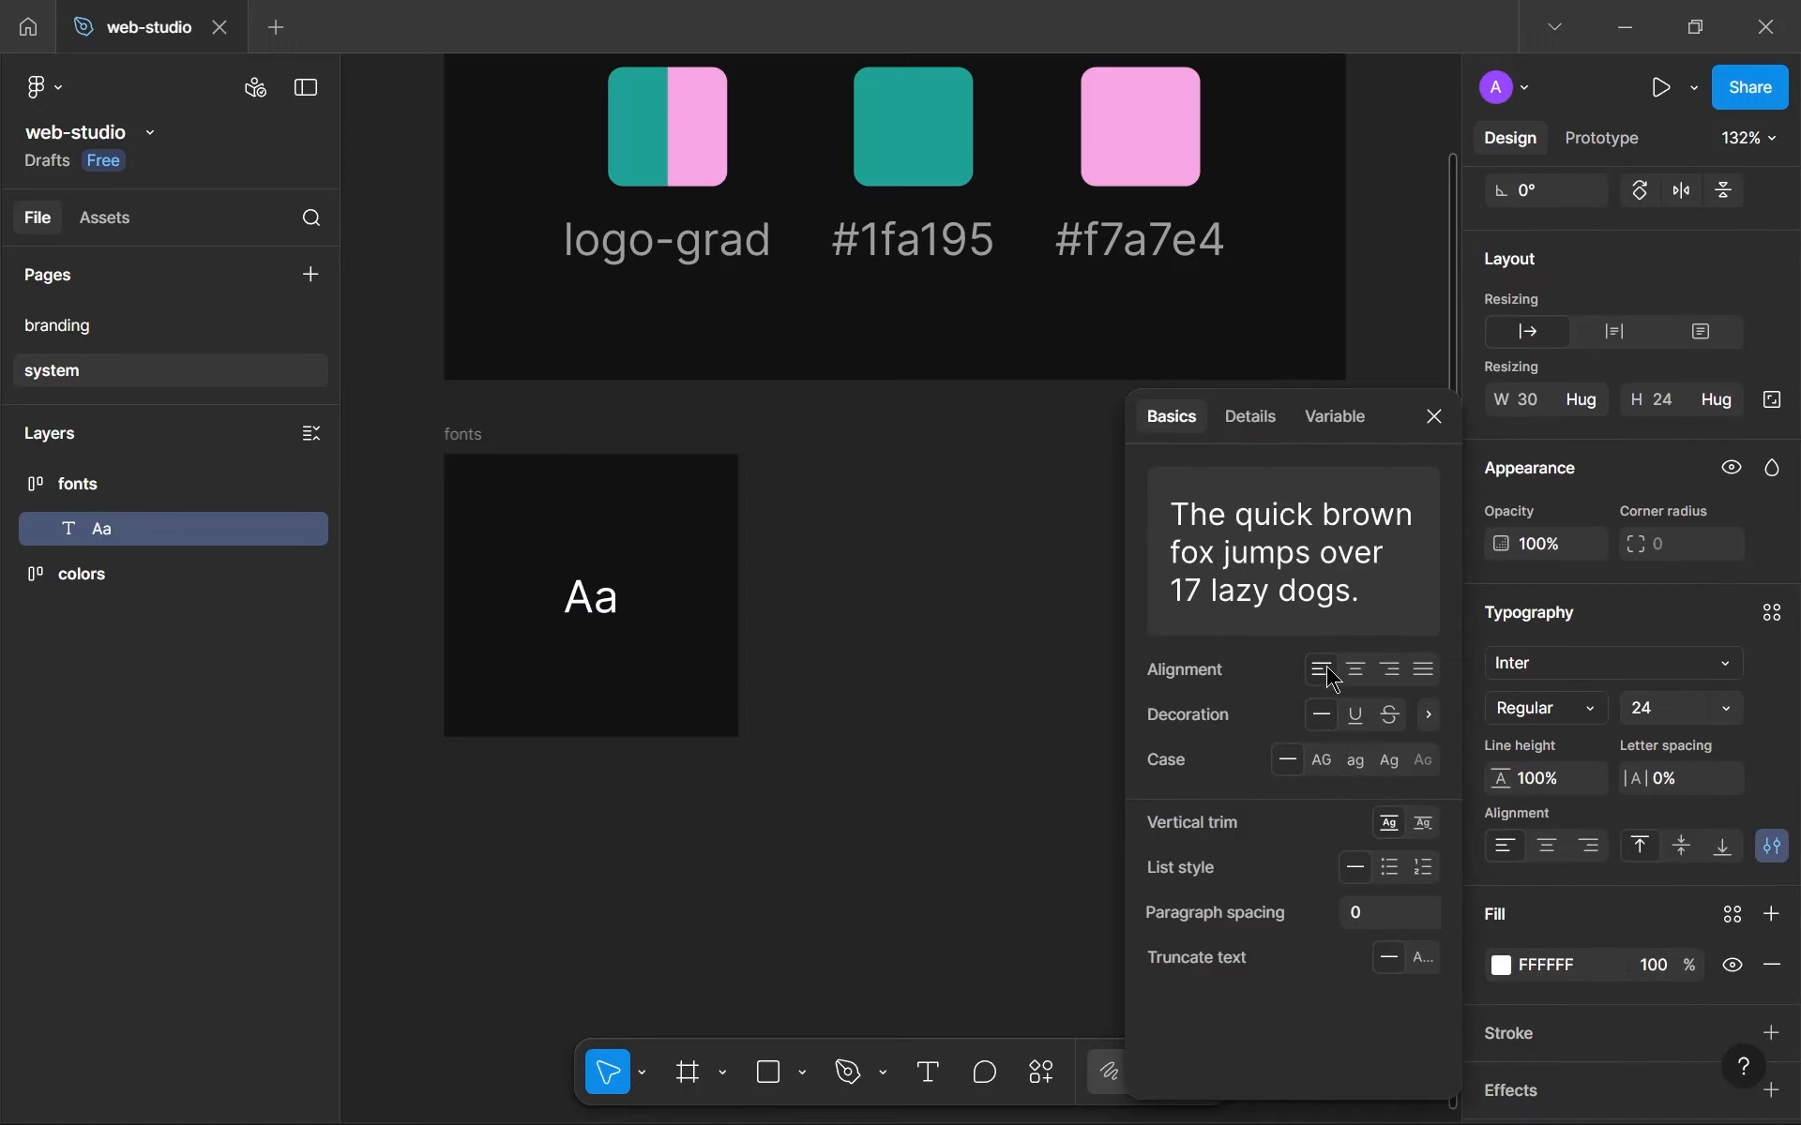
pyautogui.click(1432, 415)
# Set the Aa text to Helvetica Regular at size 128.
pyautogui.click(1564, 665)
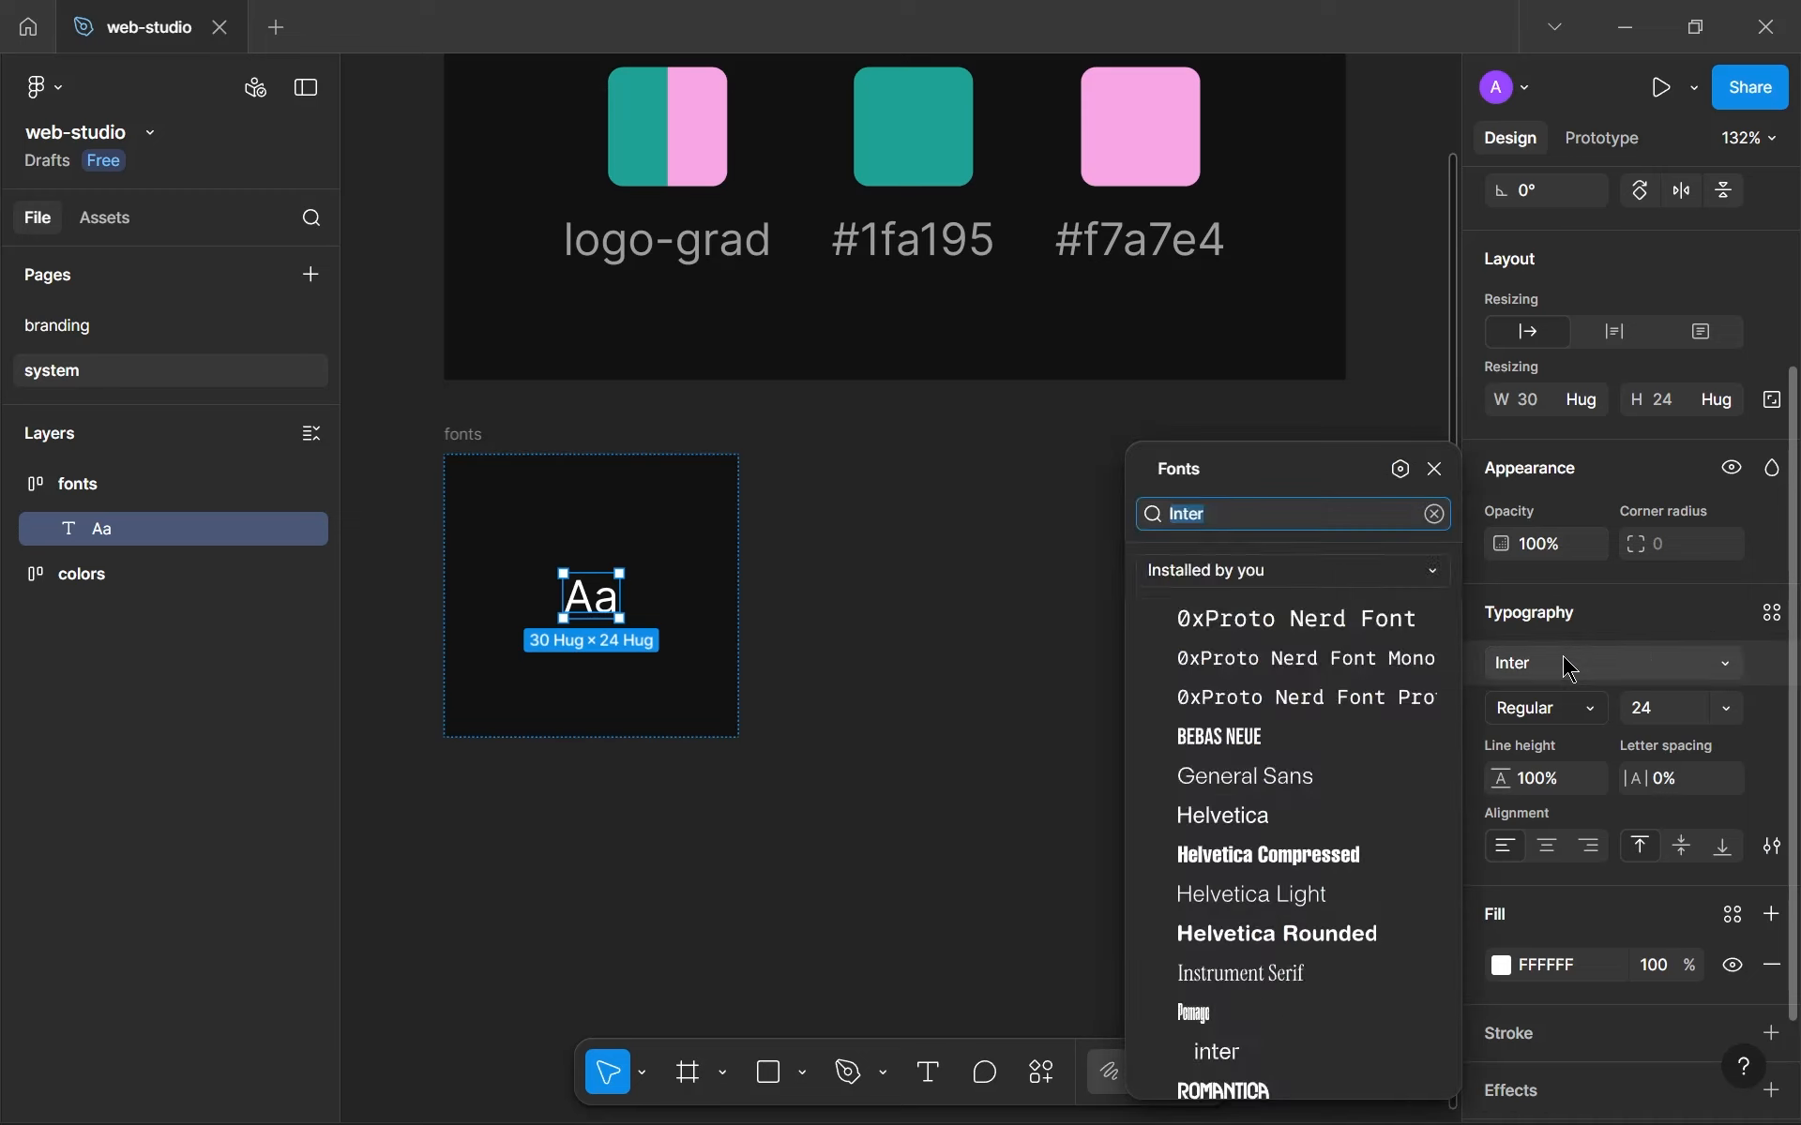
pyautogui.write('HEL')
pyautogui.press('Return')
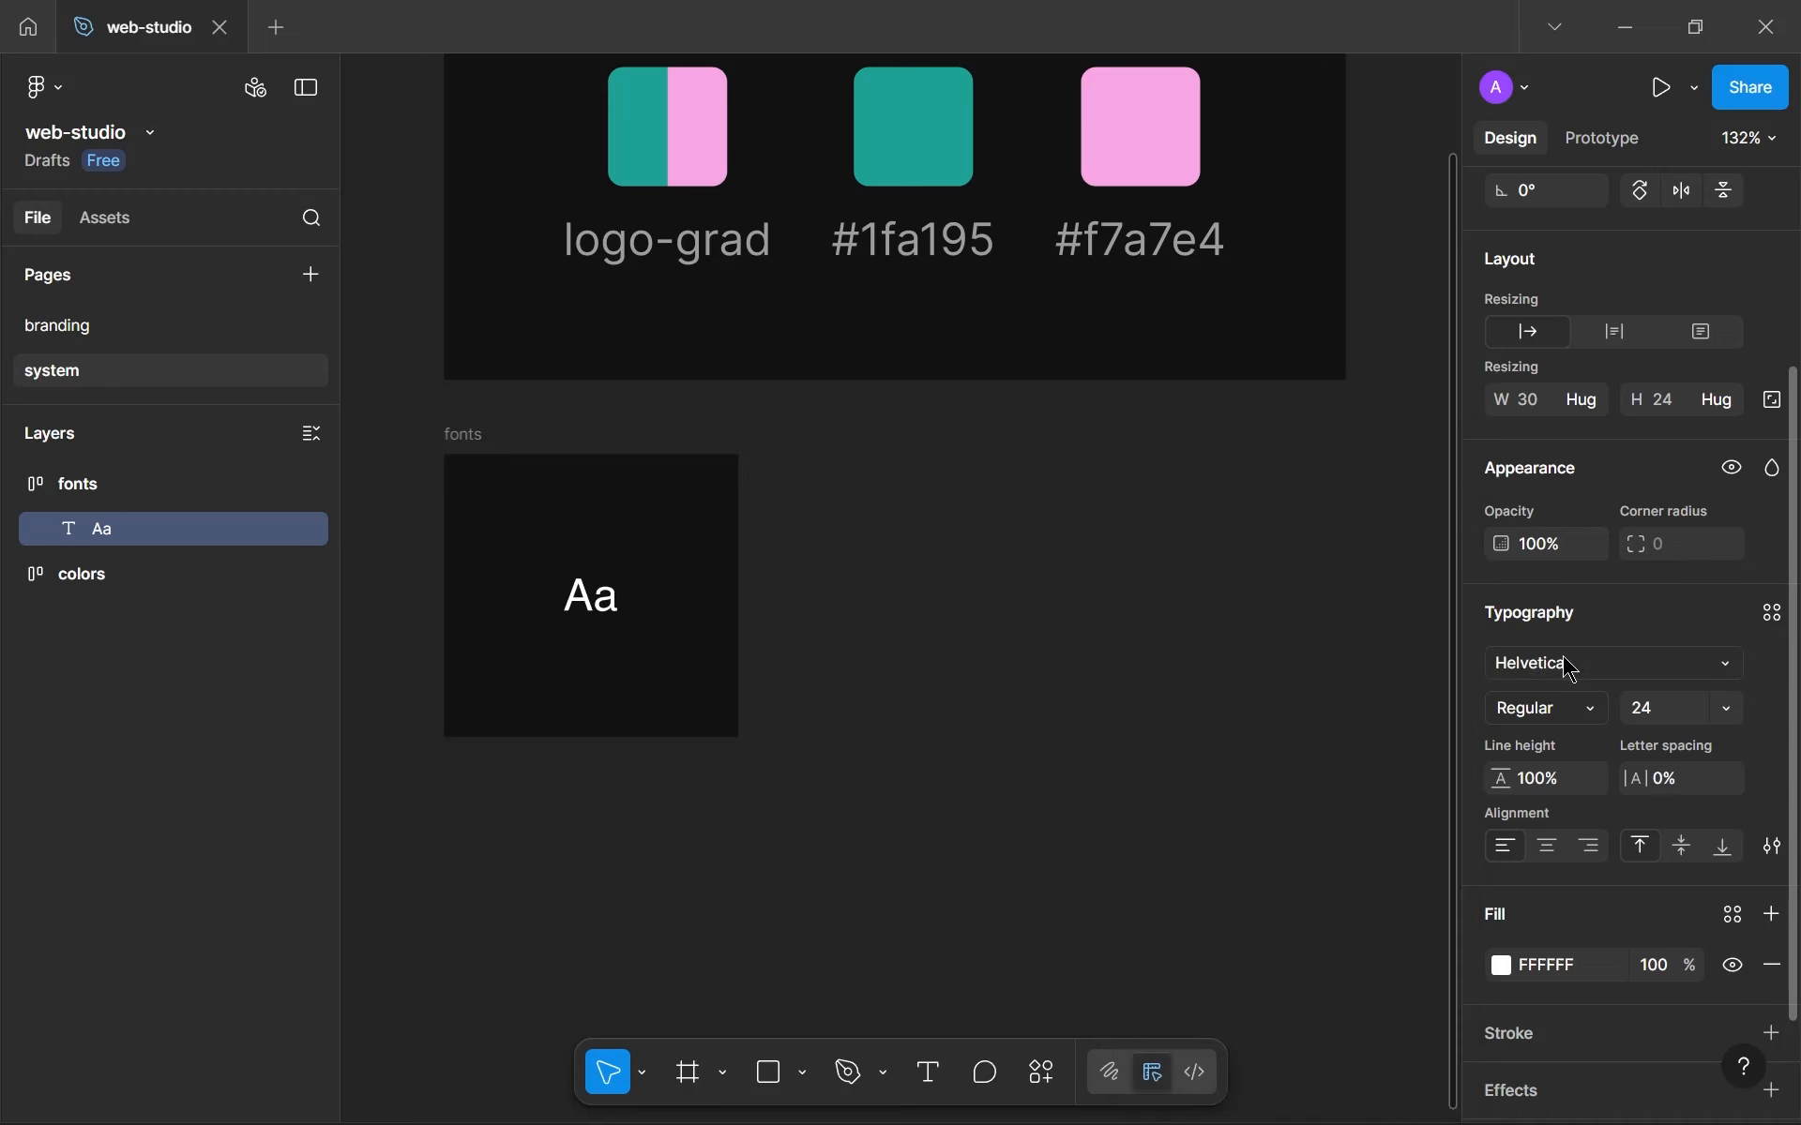
pyautogui.click(1610, 719)
pyautogui.click(1607, 712)
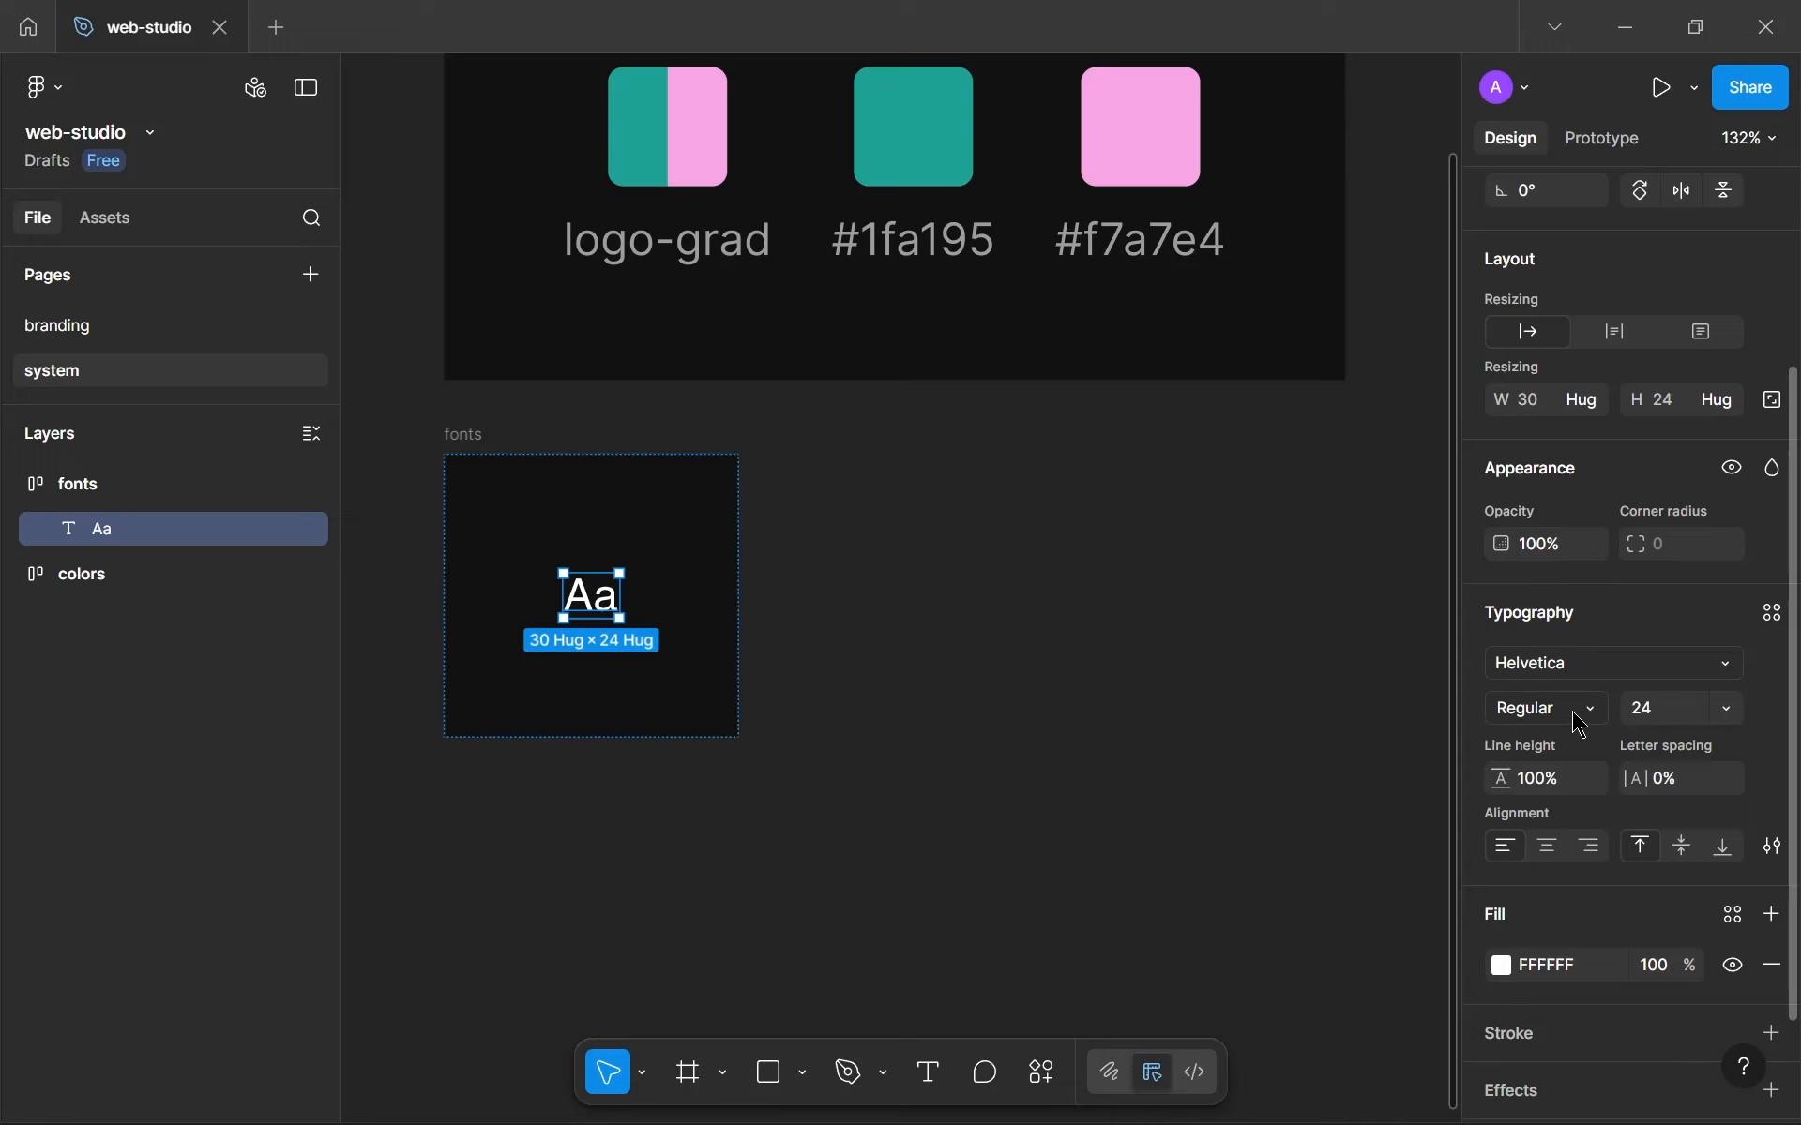
pyautogui.click(1648, 722)
pyautogui.press('Return')
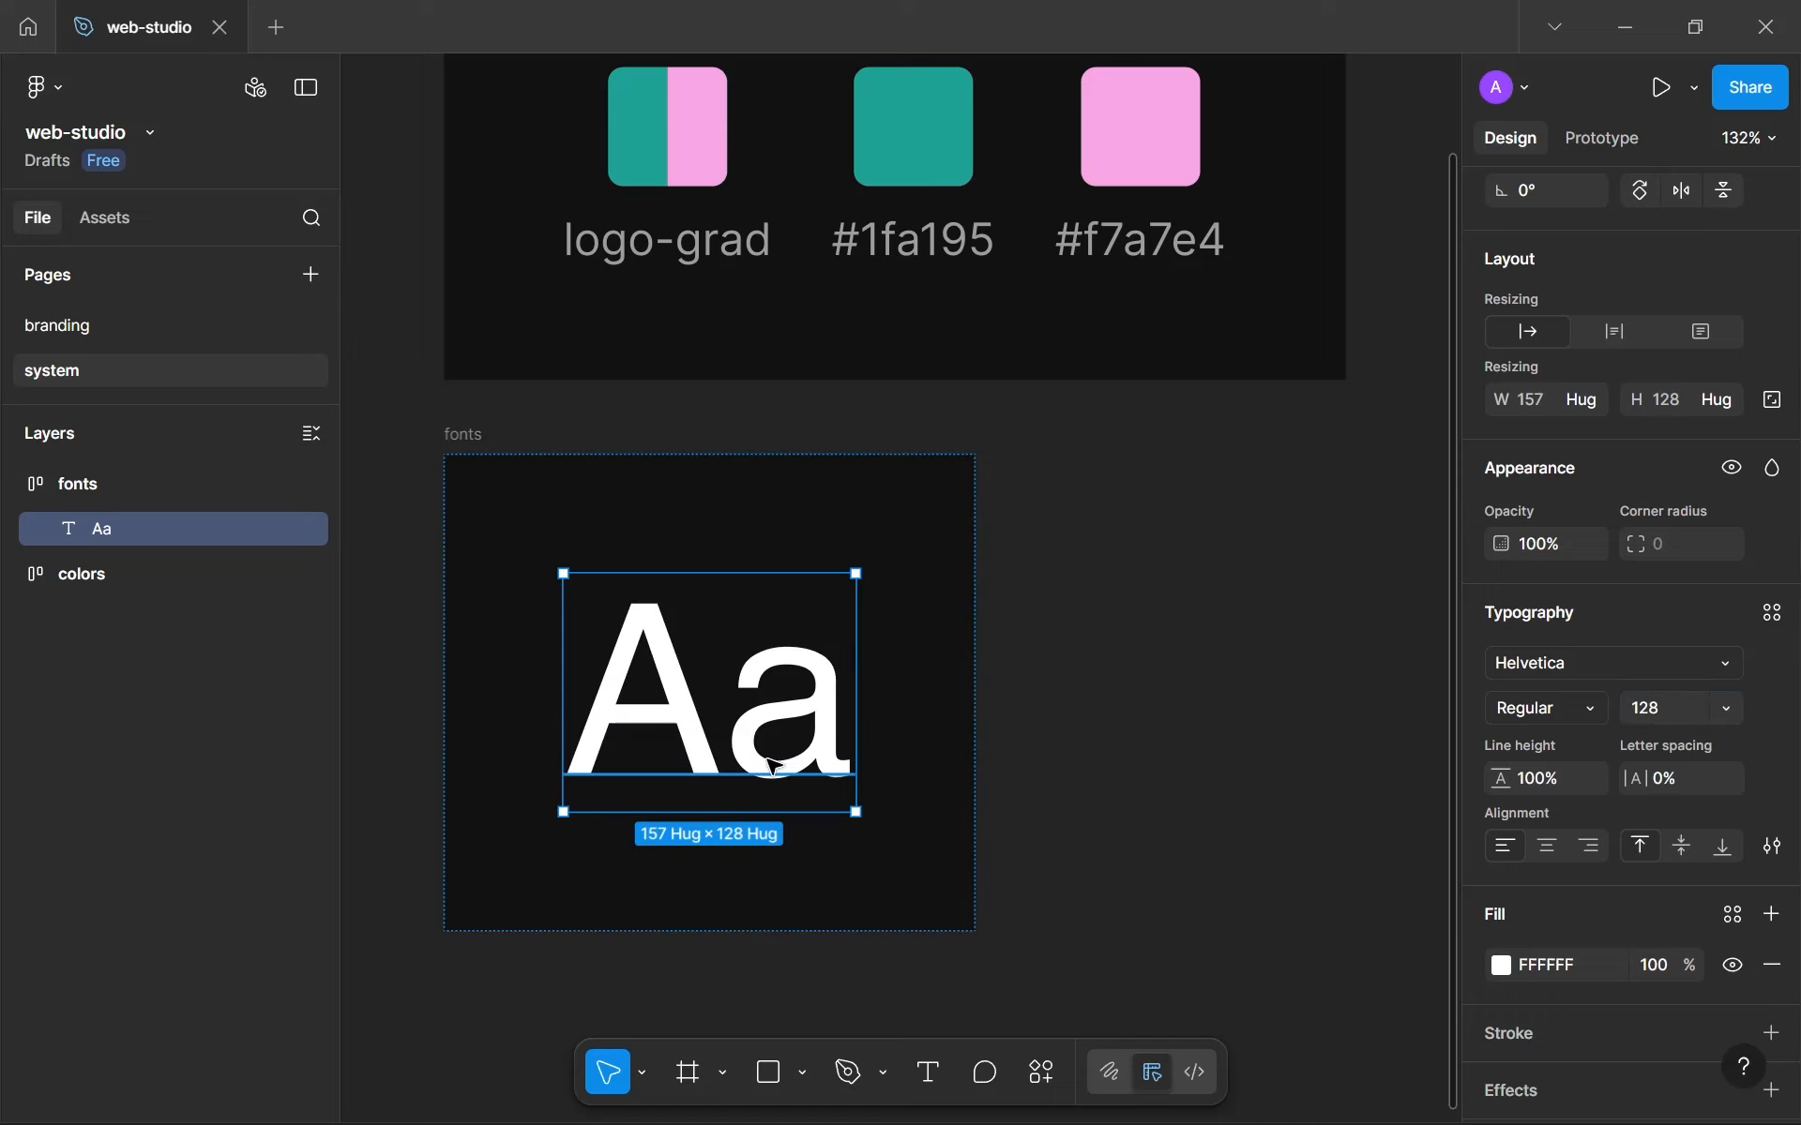
# Change the font of the logo-grad label in the colors frame to Helvetica.
pyautogui.click(712, 265)
pyautogui.click(713, 266)
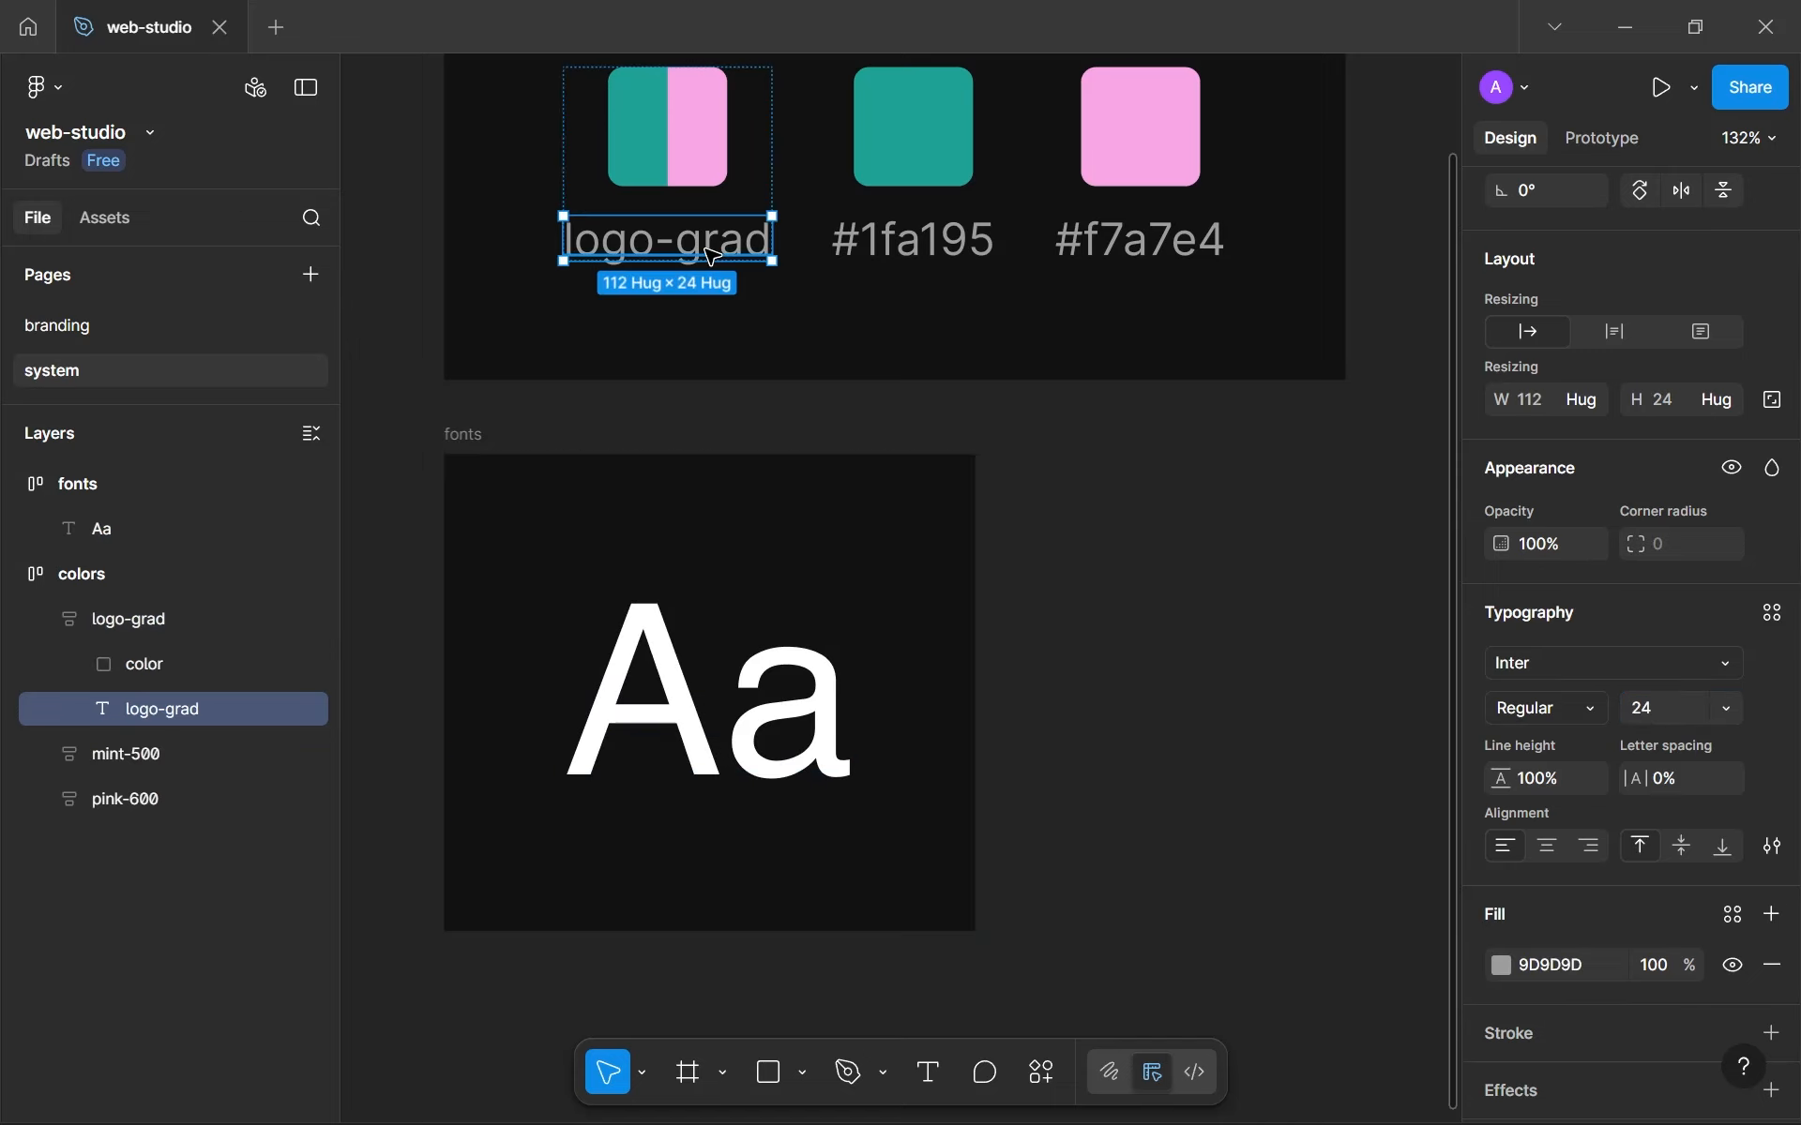
pyautogui.click(1566, 667)
pyautogui.write('HEL')
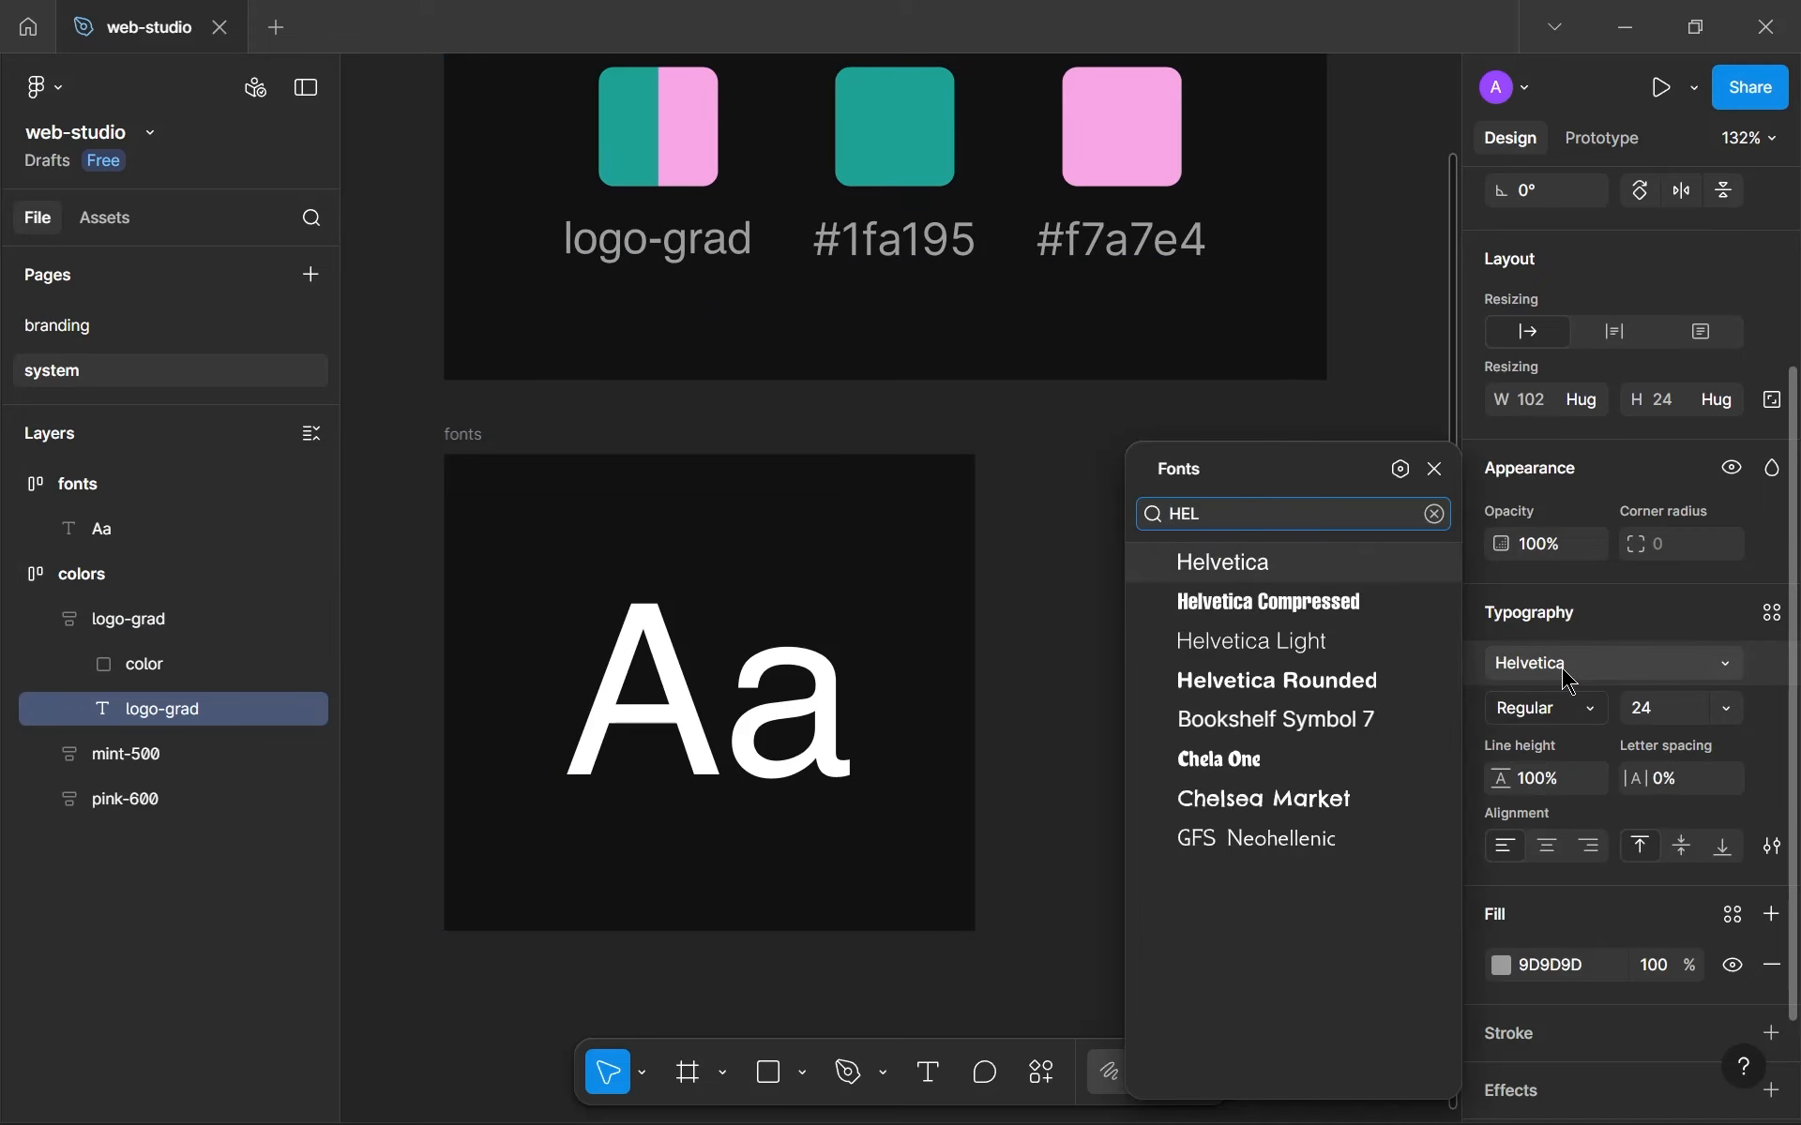
pyautogui.click(1566, 667)
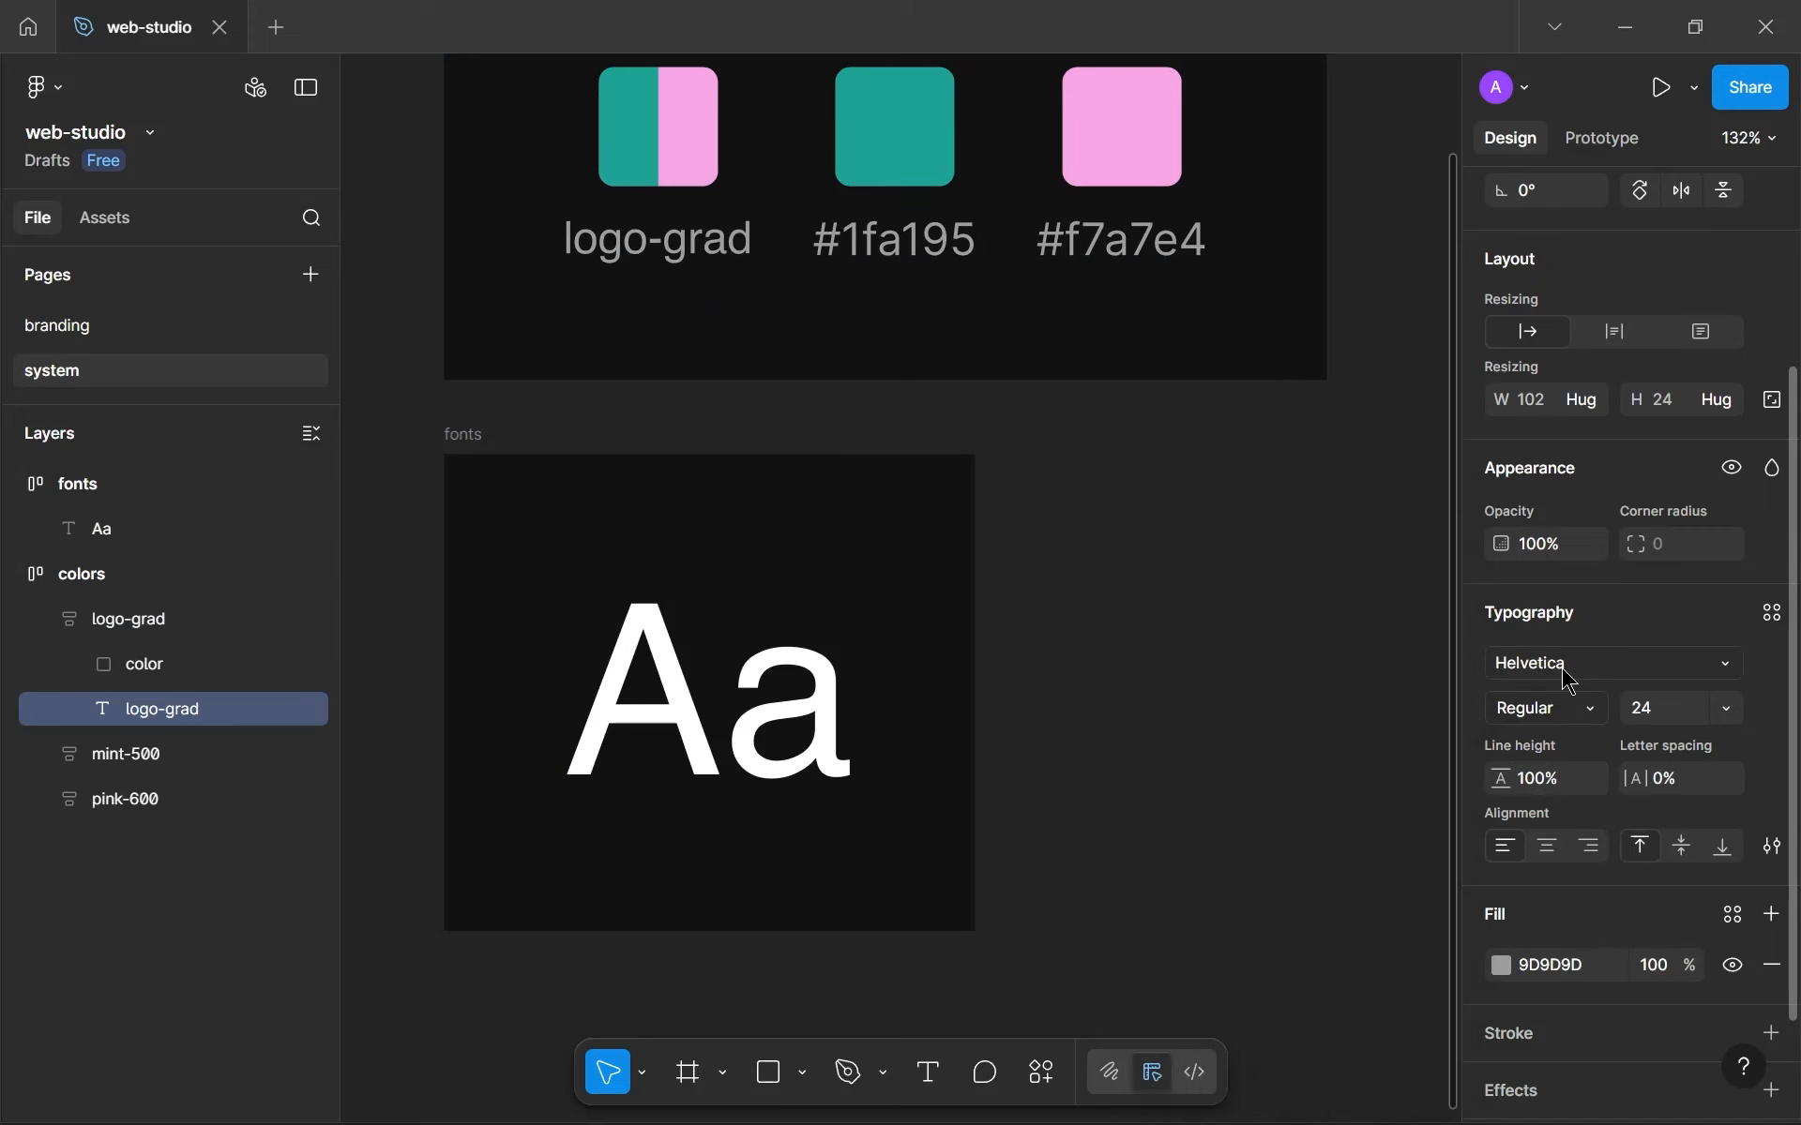
# Change the font of the #1fa195 and #f7a7e4 labels to Helvetica.
pyautogui.click(859, 265)
pyautogui.keyDown('shift'); pyautogui.click(1120, 260); pyautogui.keyUp('shift')
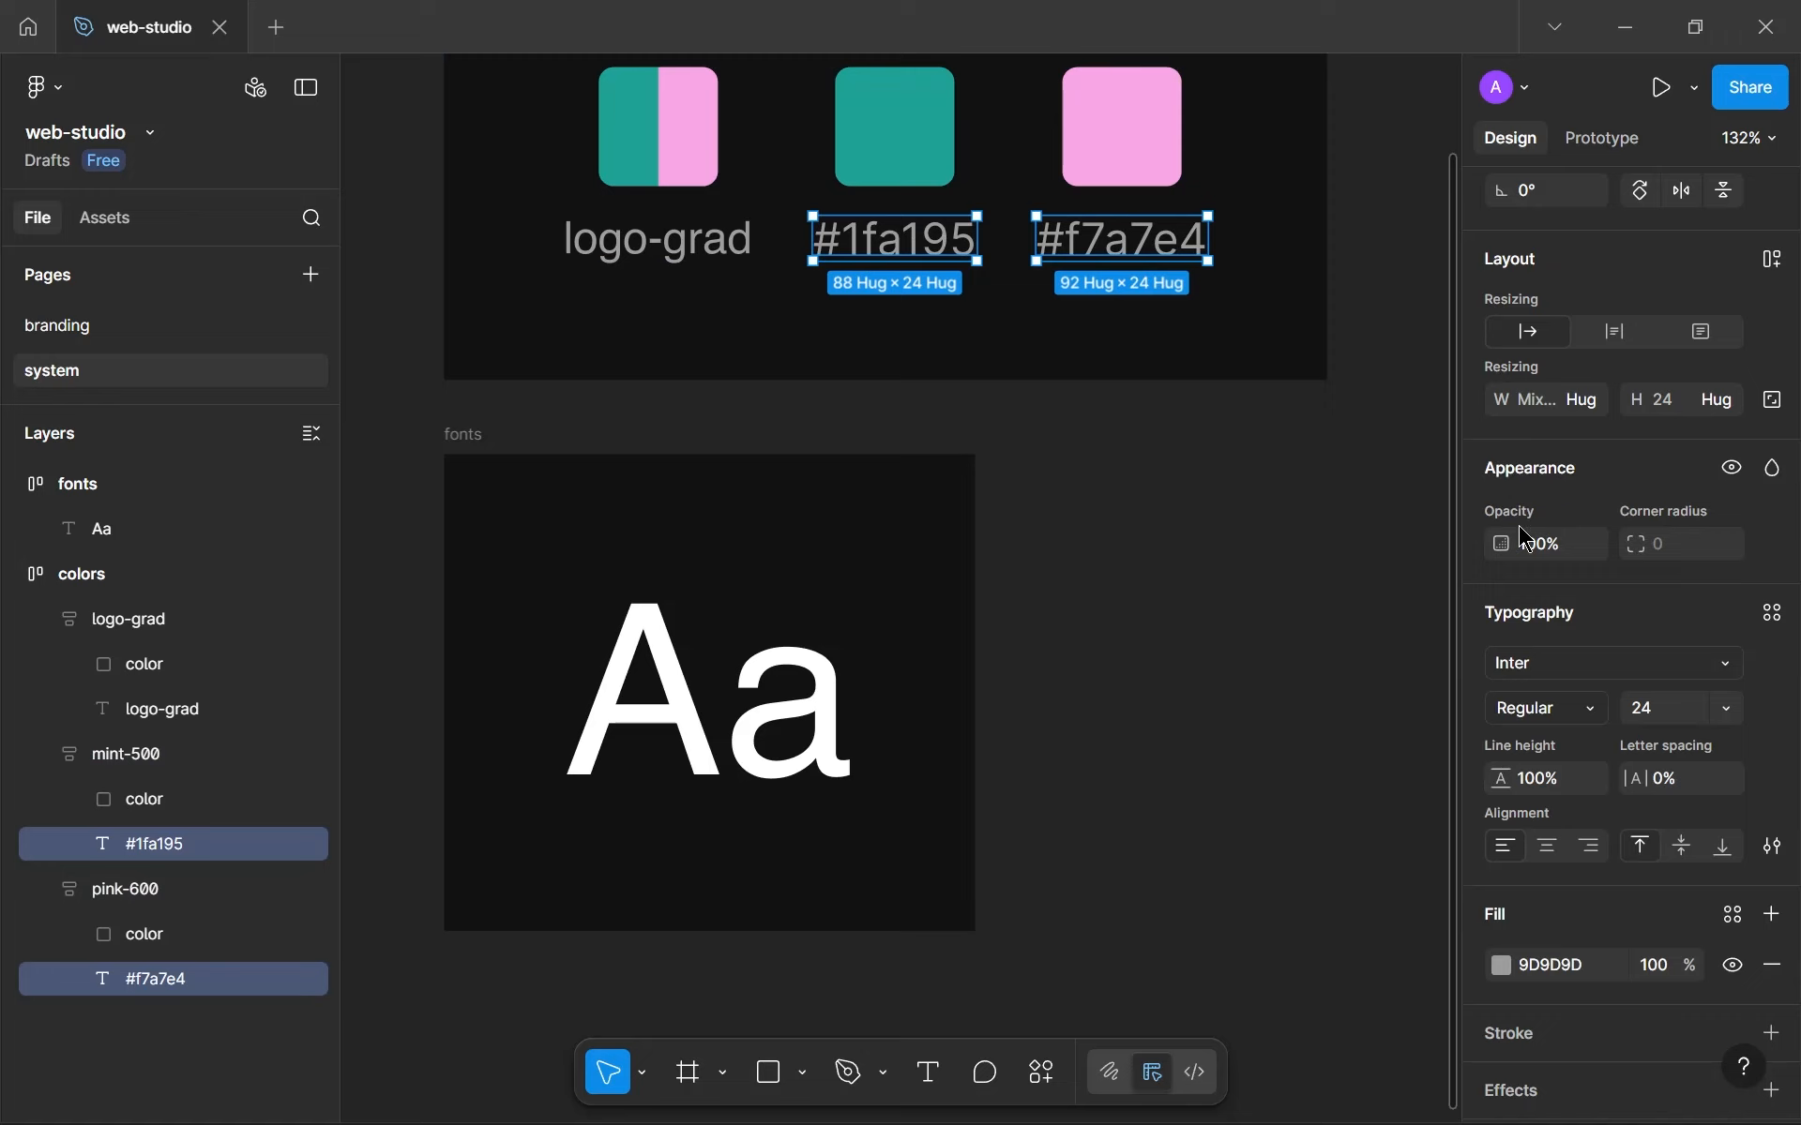
pyautogui.click(1566, 668)
pyautogui.write('HELV')
pyautogui.click(1562, 667)
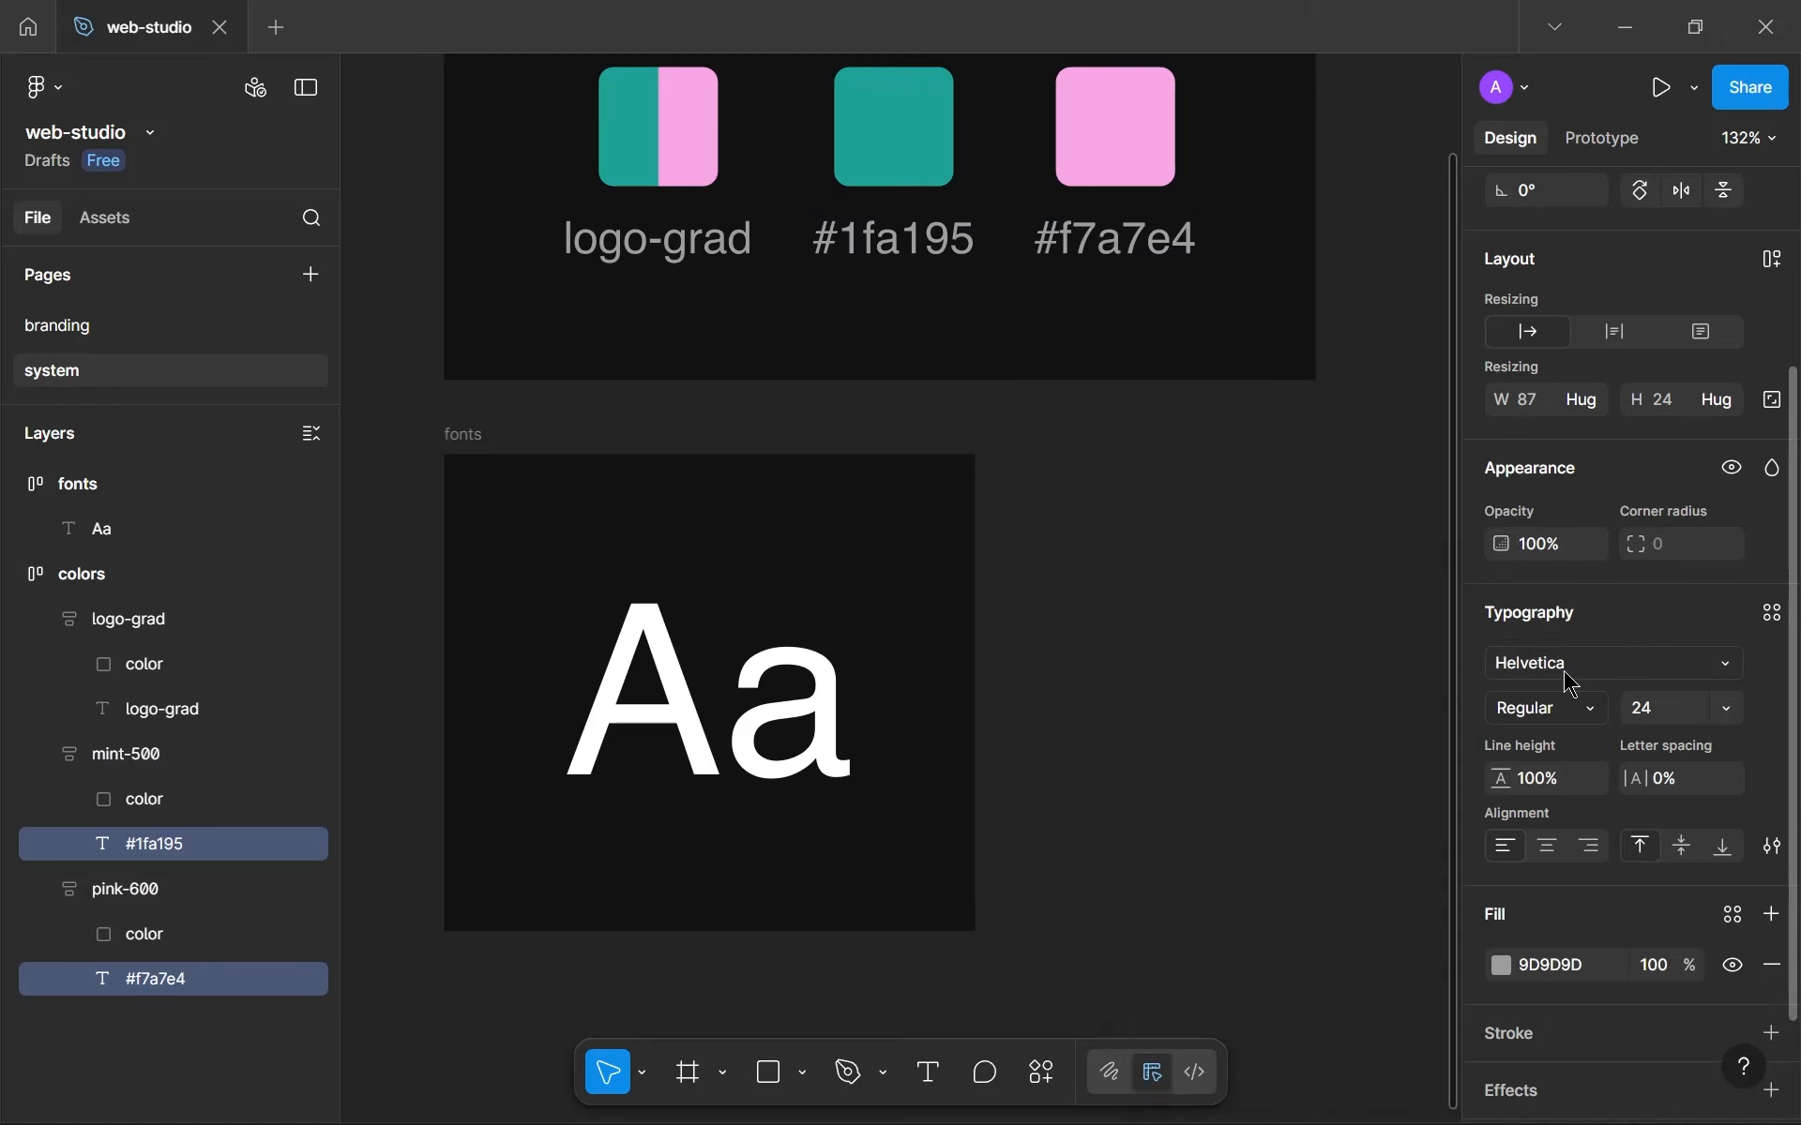
# Compare the Web Studio text's typography on the branding page with the Aa sample on the system page.
pyautogui.click(52, 325)
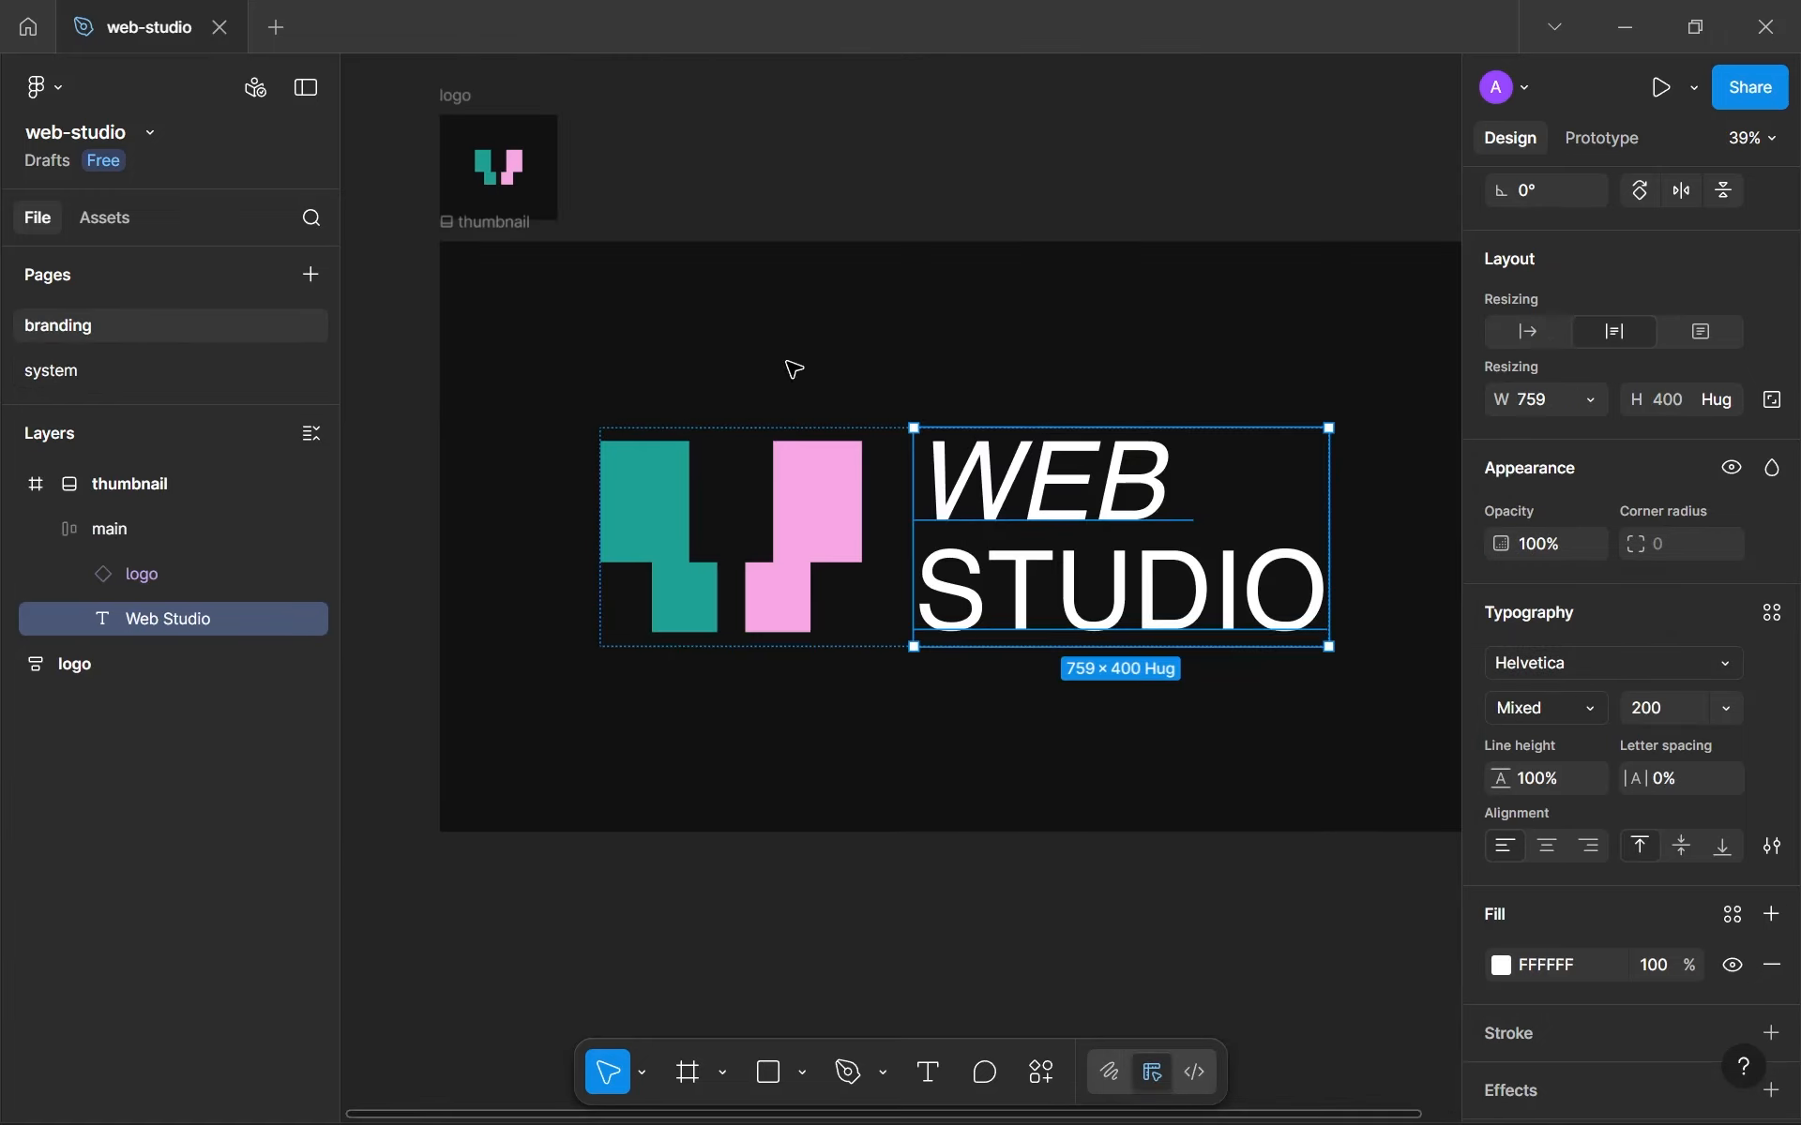
pyautogui.click(192, 370)
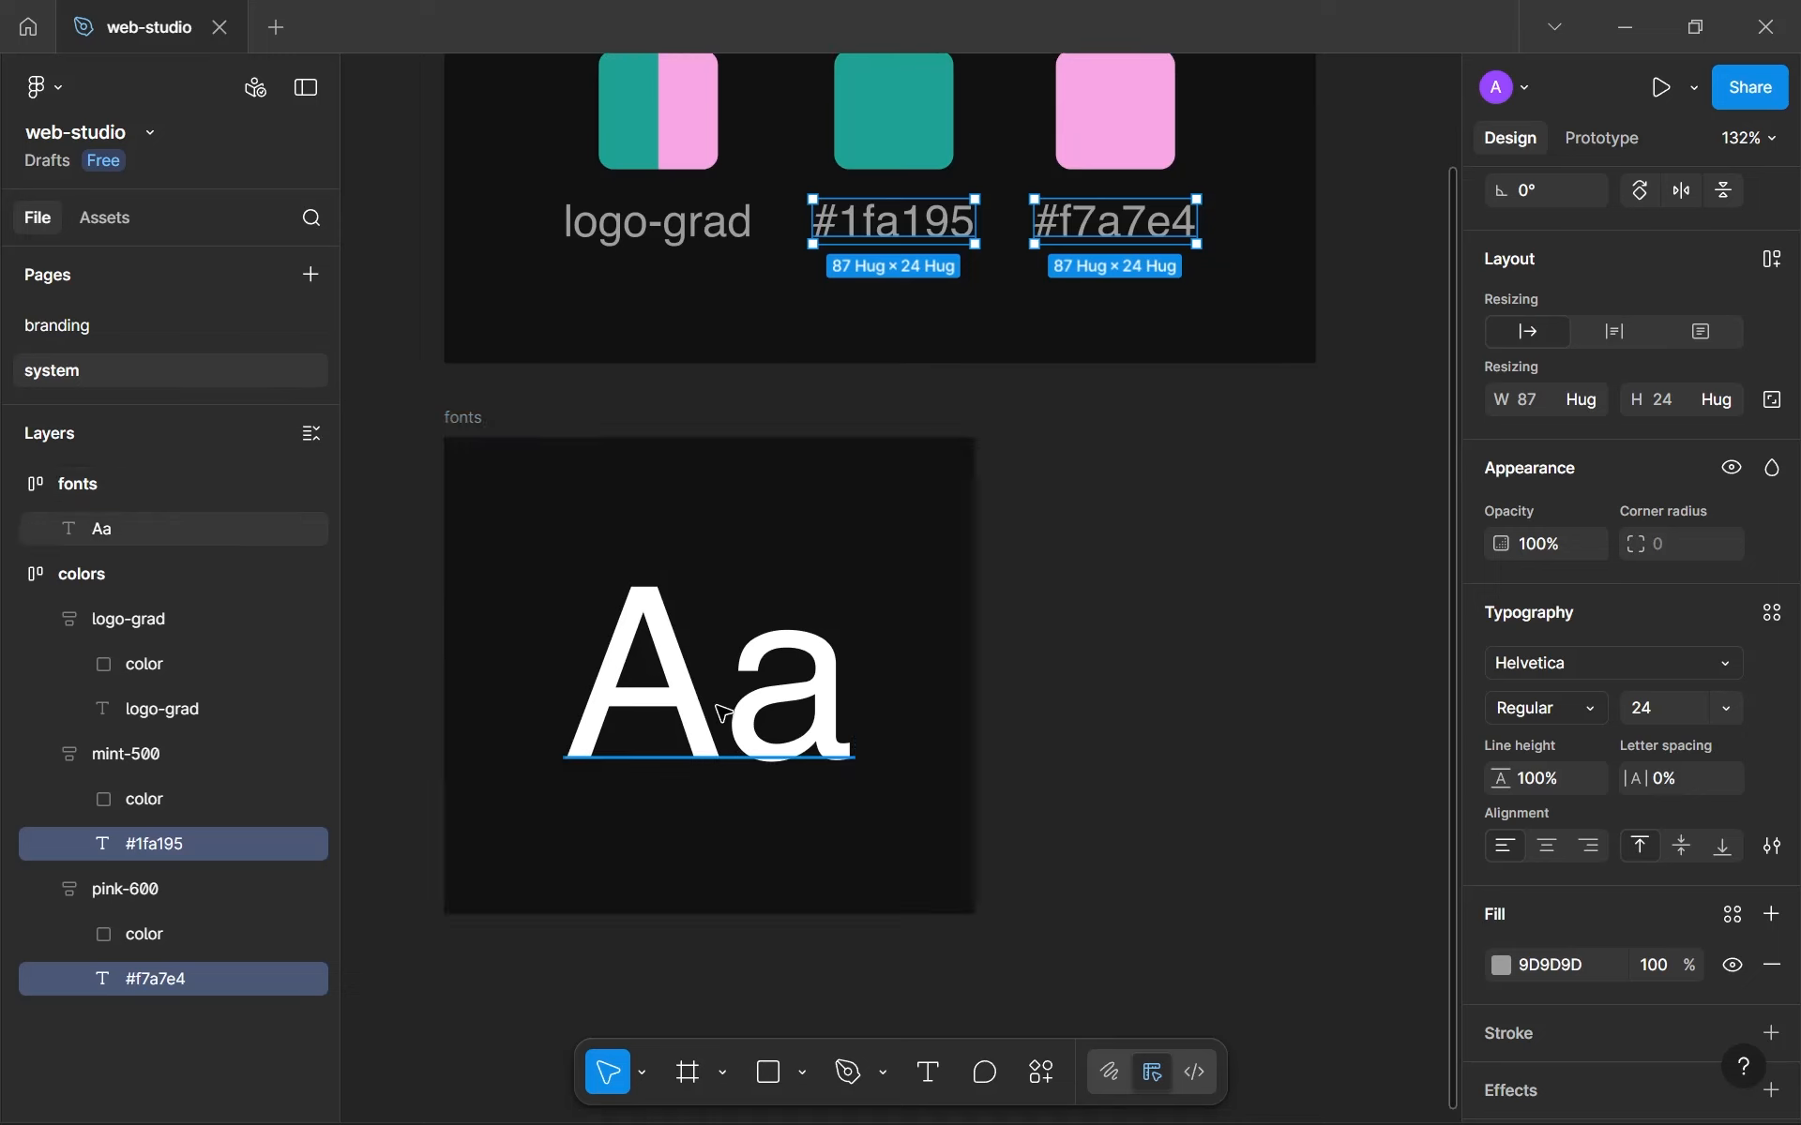
pyautogui.click(653, 731)
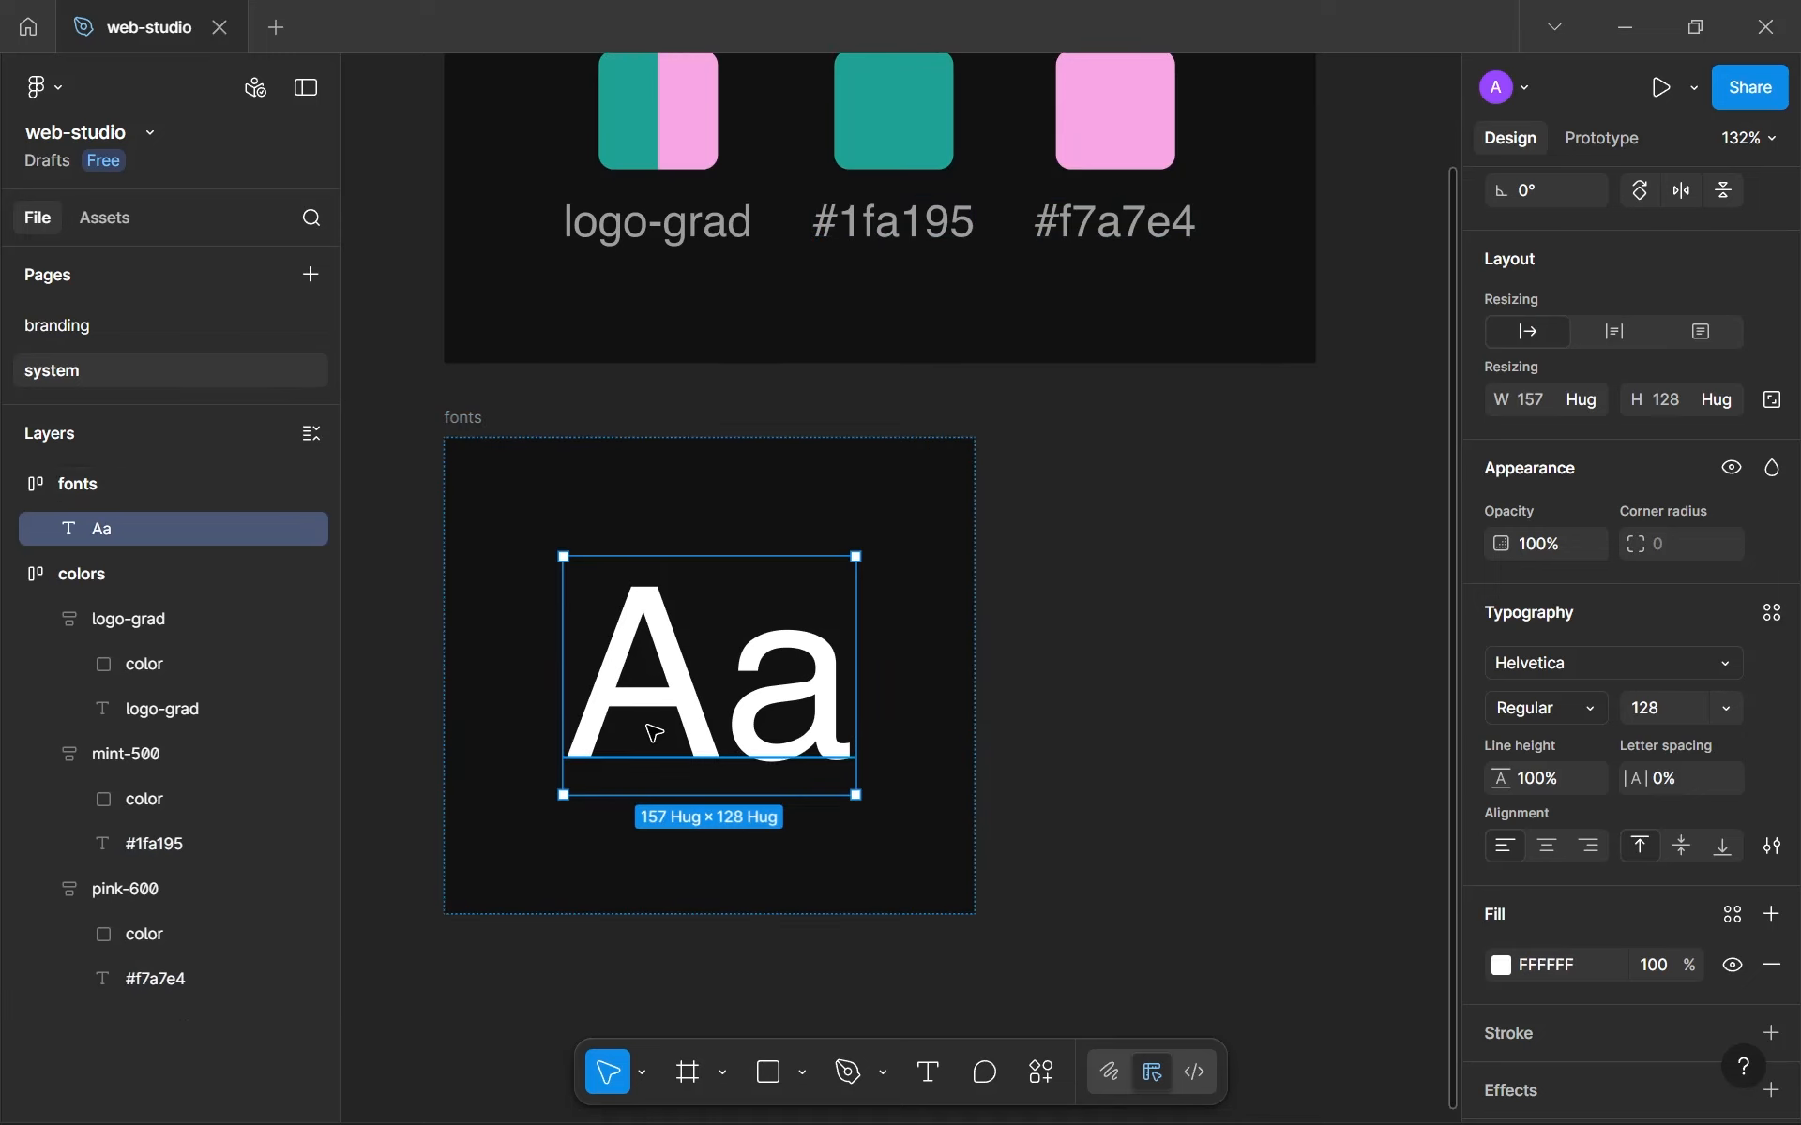
pyautogui.click(487, 469)
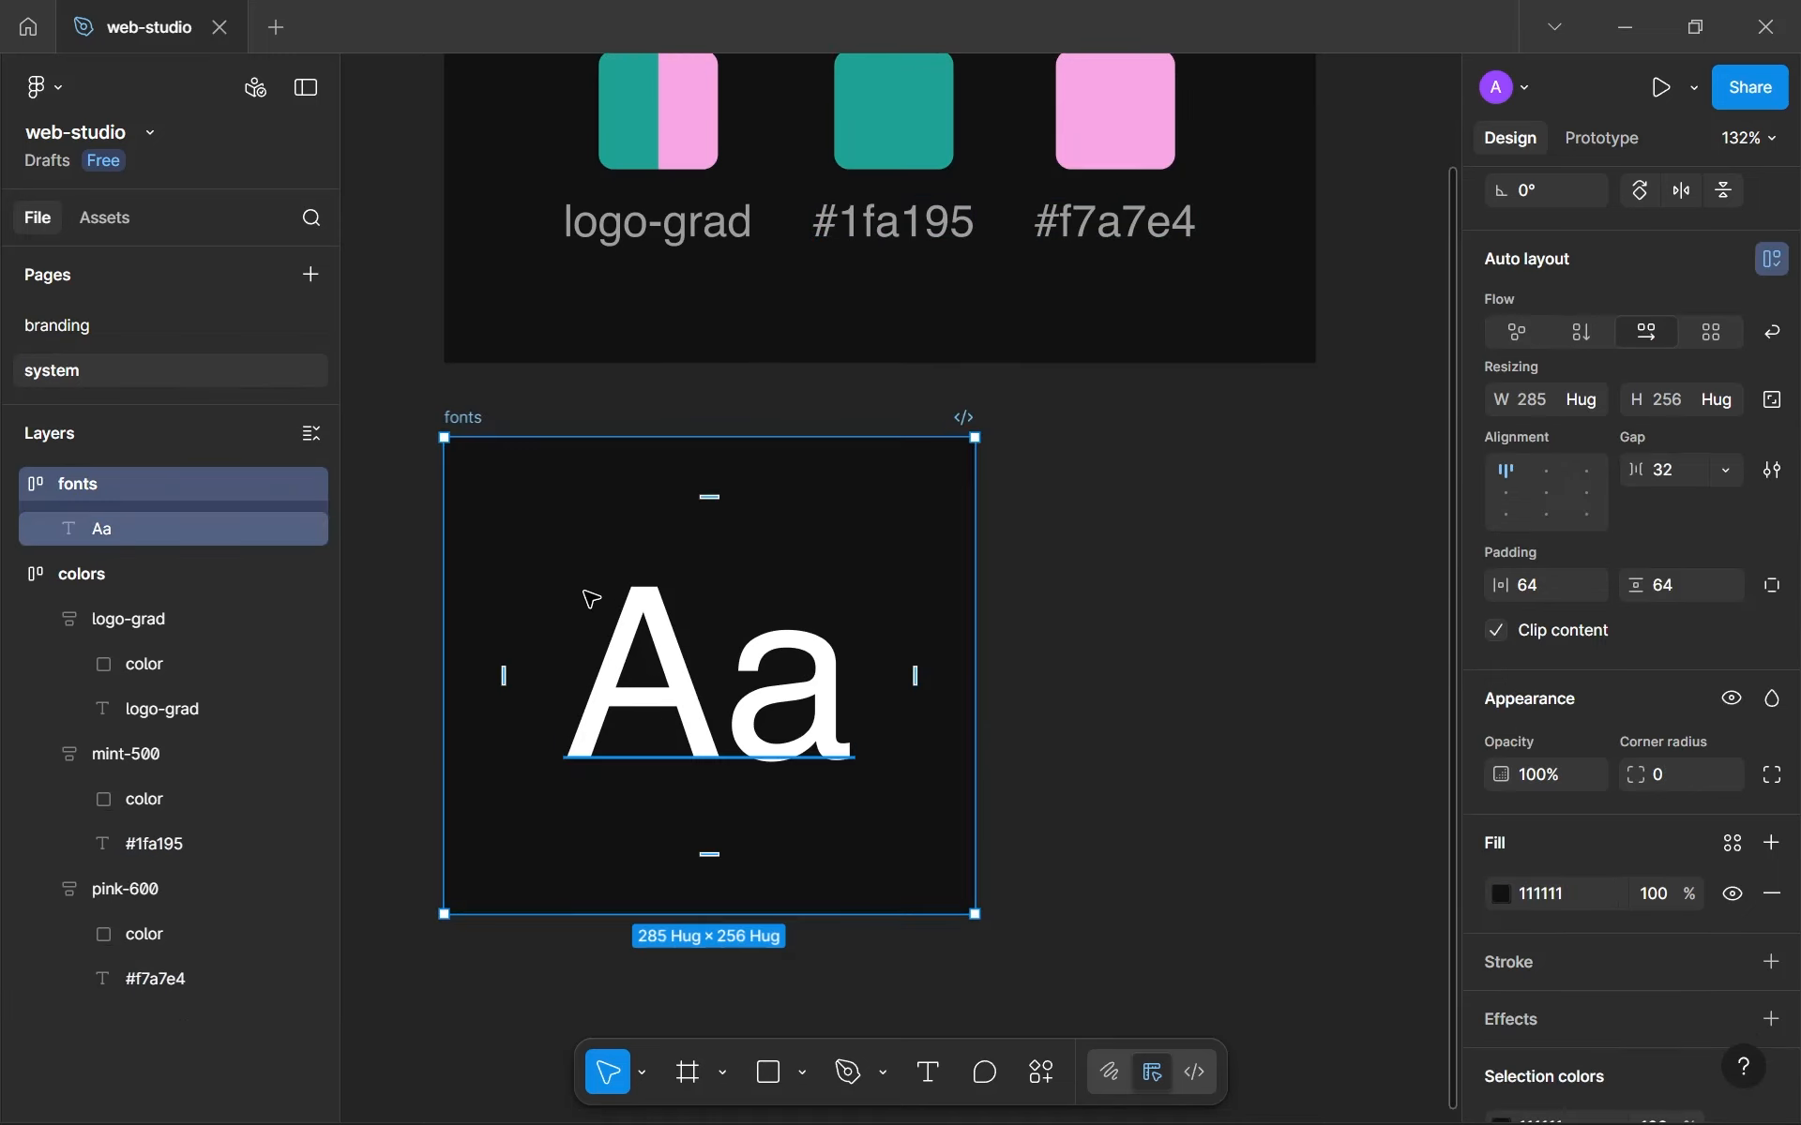
# Copy the logo-grad label into the fonts frame after the Aa text and change its wording to Helvetica main.
pyautogui.doubleClick(647, 230)
pyautogui.moveTo(647, 230)
pyautogui.mouseDown()
pyautogui.moveTo(841, 781)
pyautogui.moveTo(904, 691)
pyautogui.mouseUp()
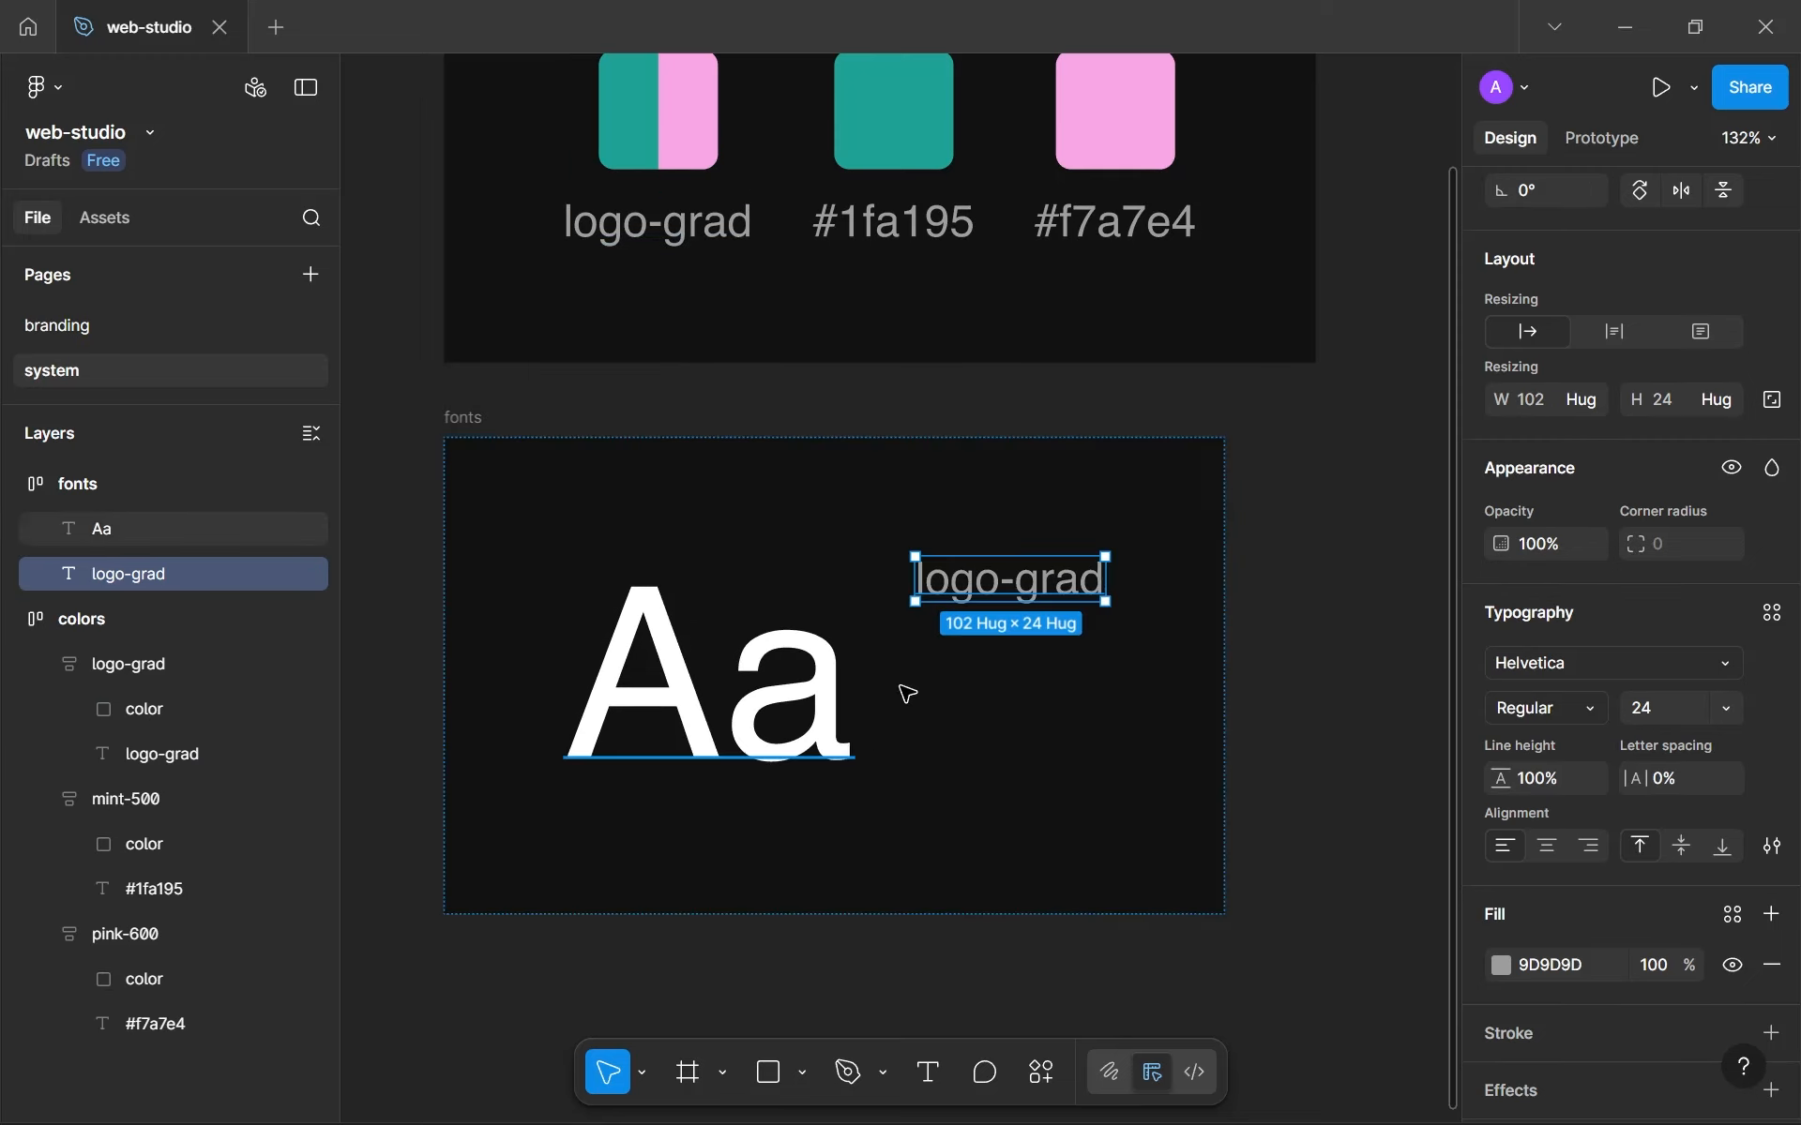
pyautogui.doubleClick(969, 581)
pyautogui.write('het')
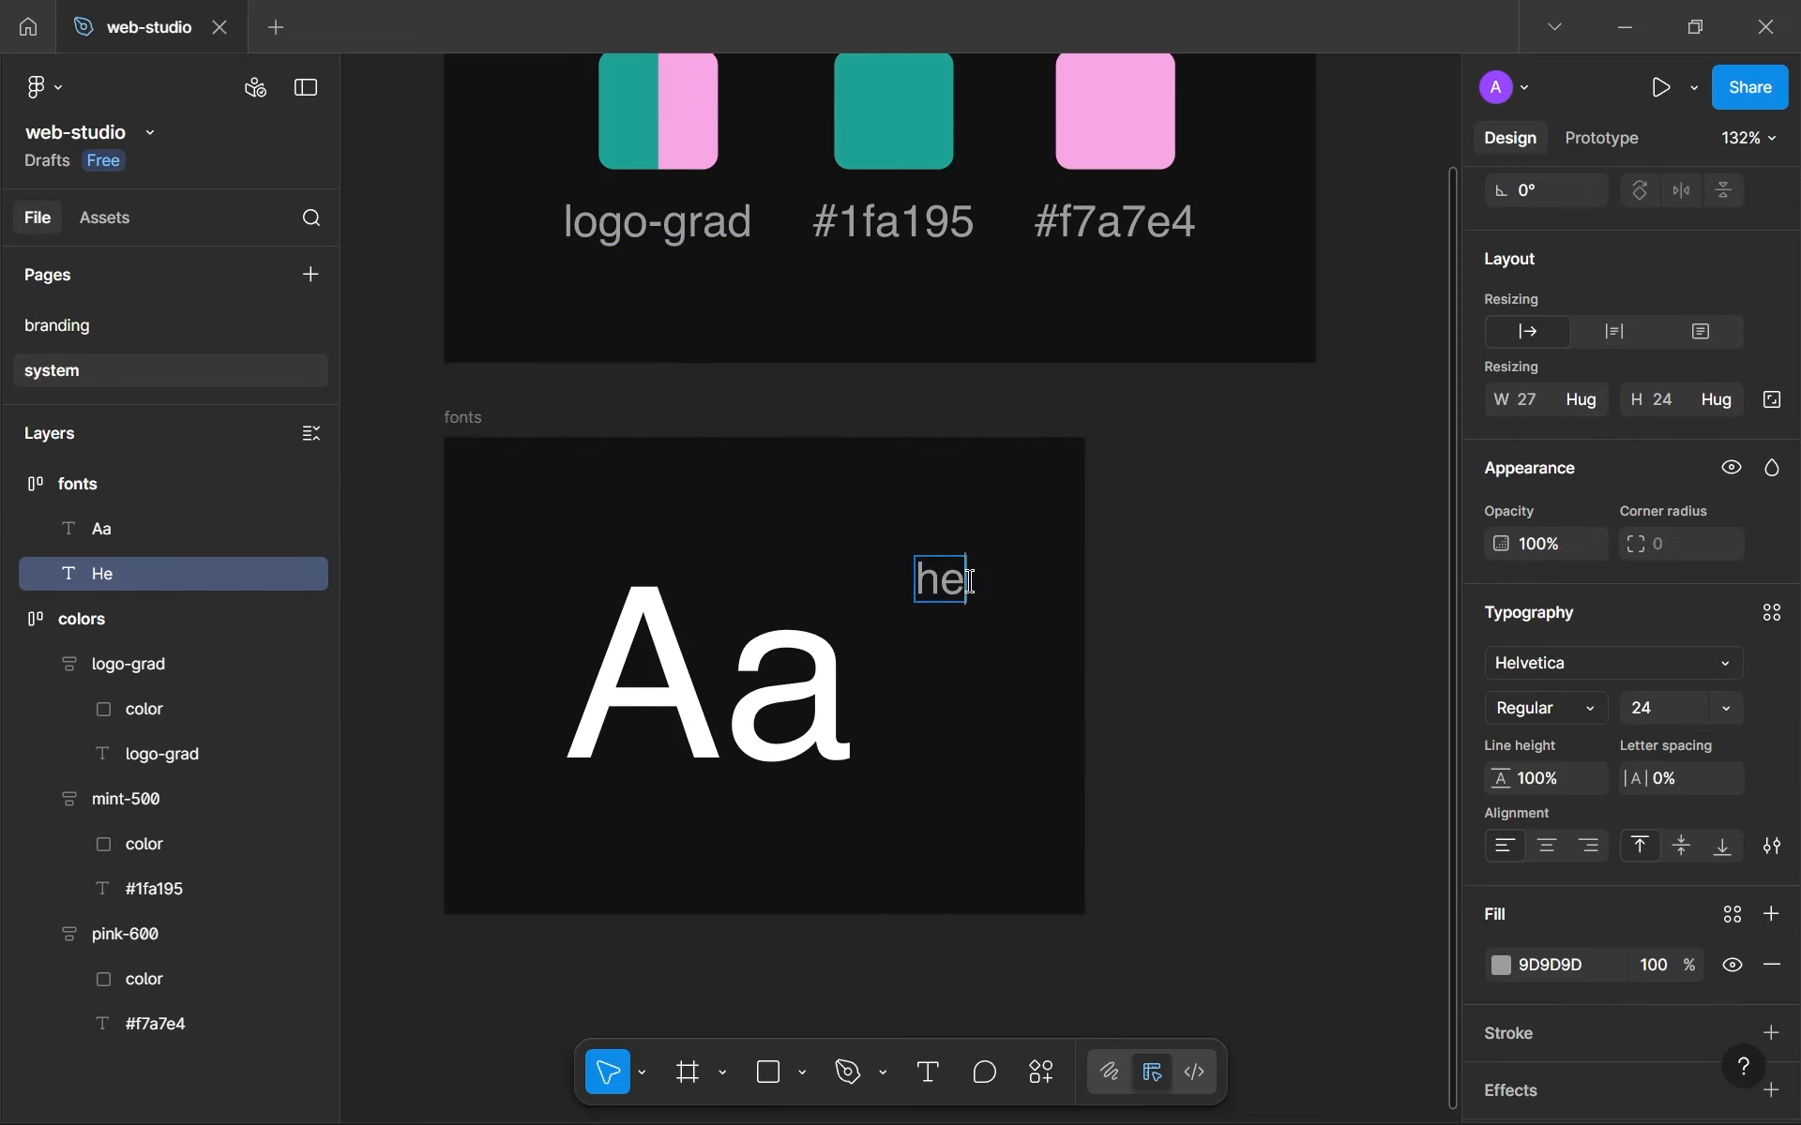
pyautogui.press('BackSpace')
pyautogui.press('BackSpace')
pyautogui.press('BackSpace')
pyautogui.write('h')
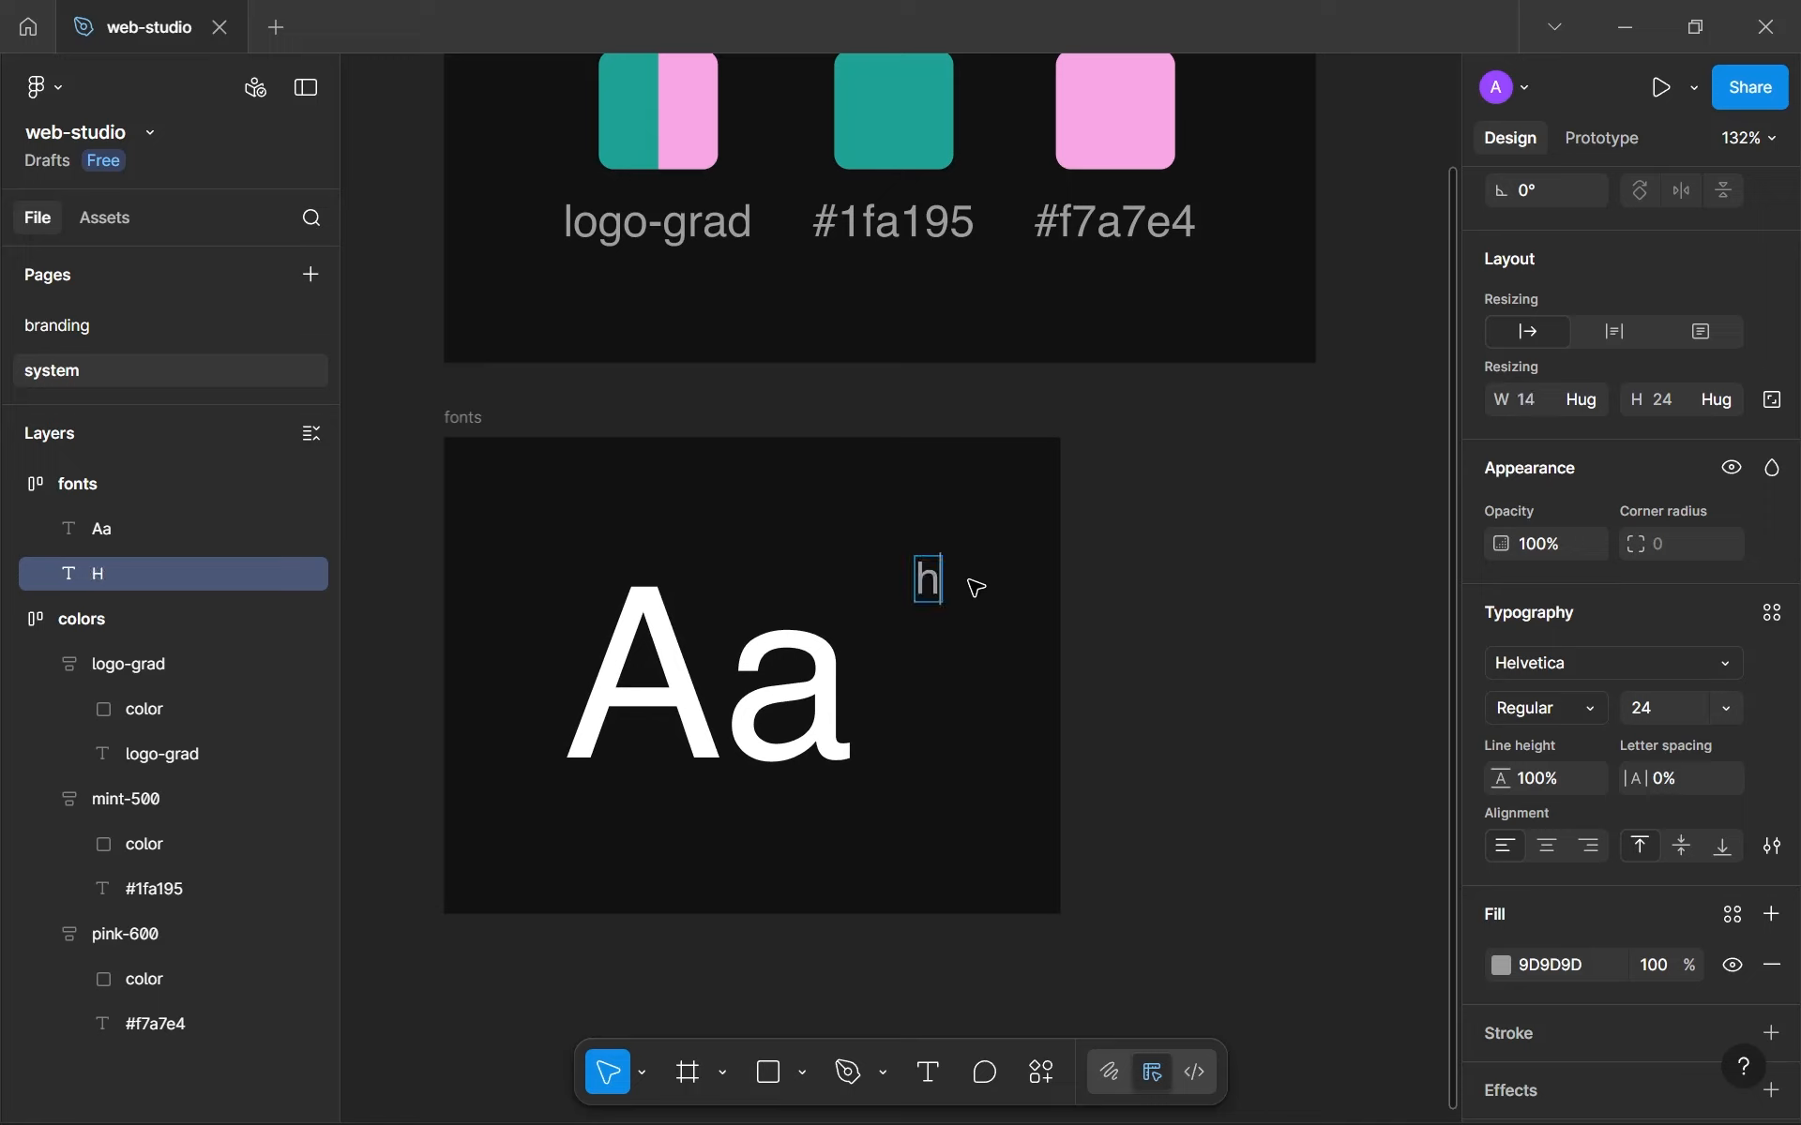
pyautogui.write('elvetic')
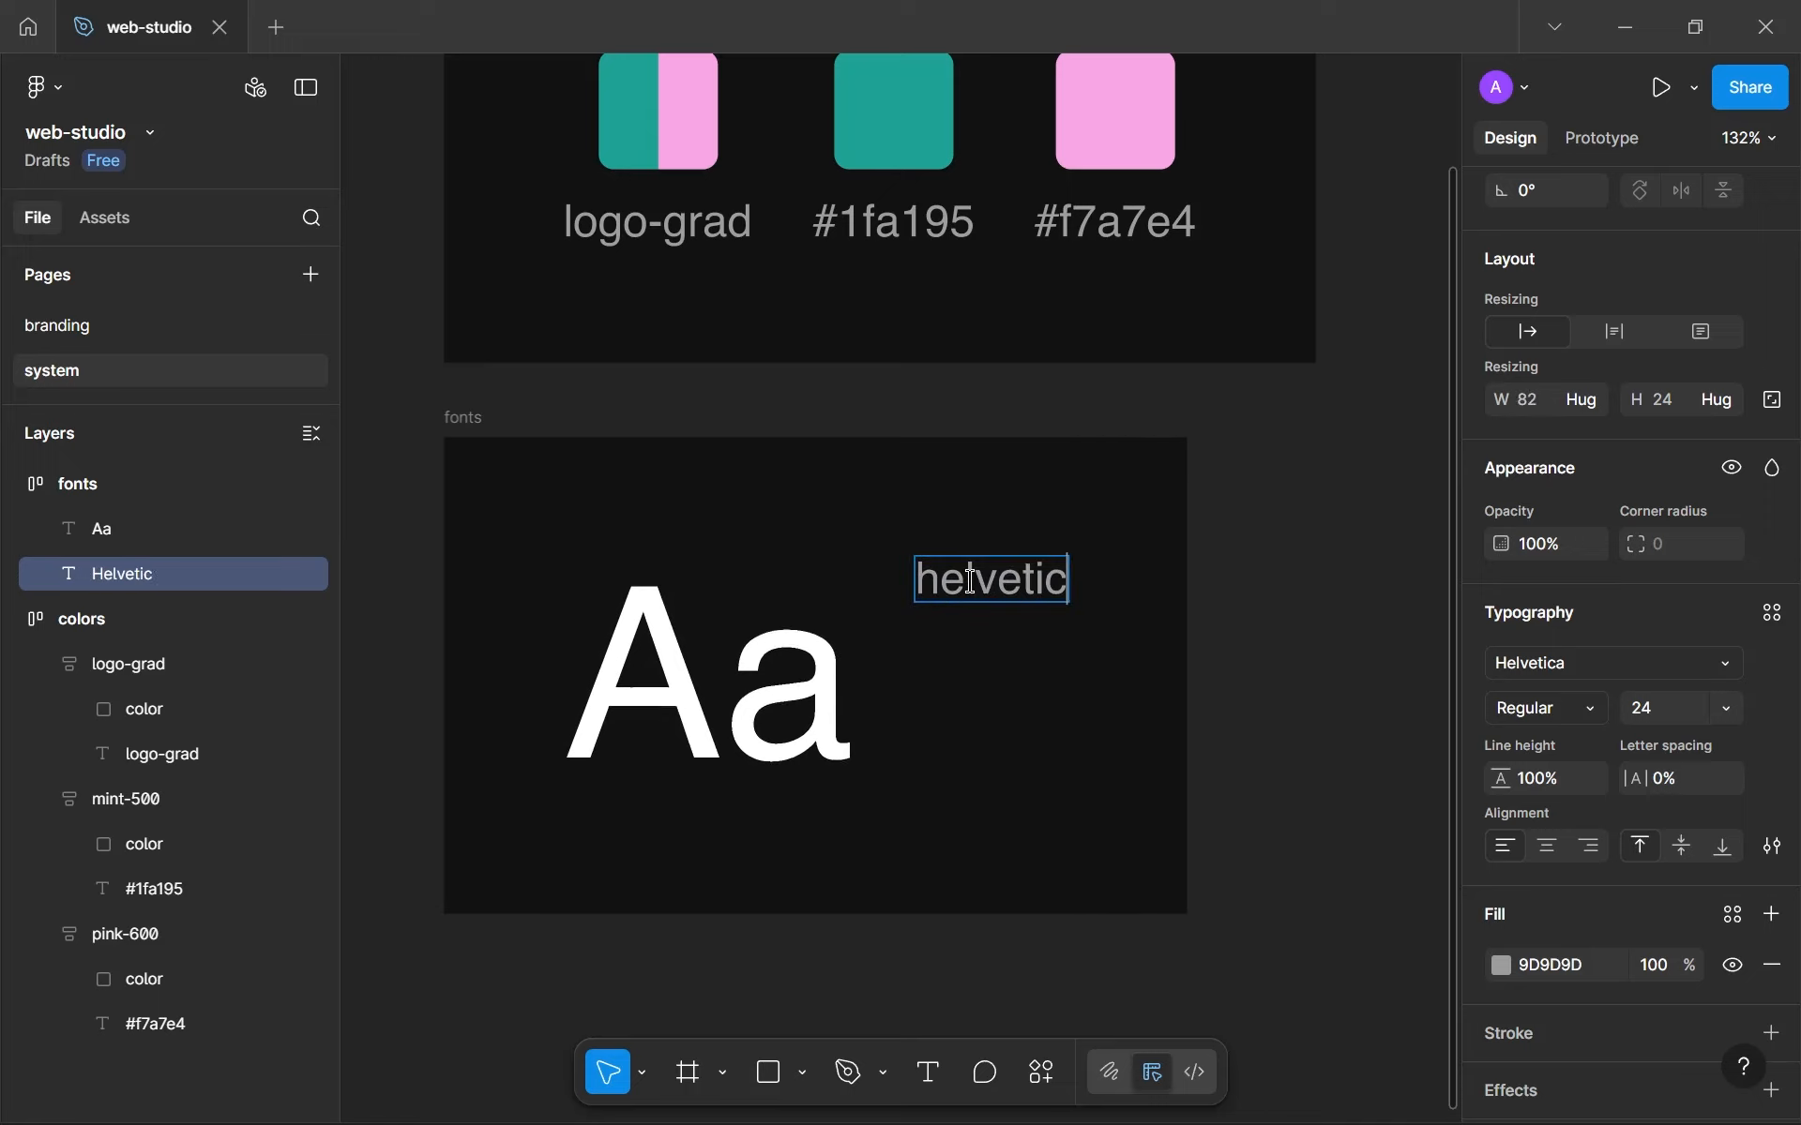
pyautogui.write('a main')
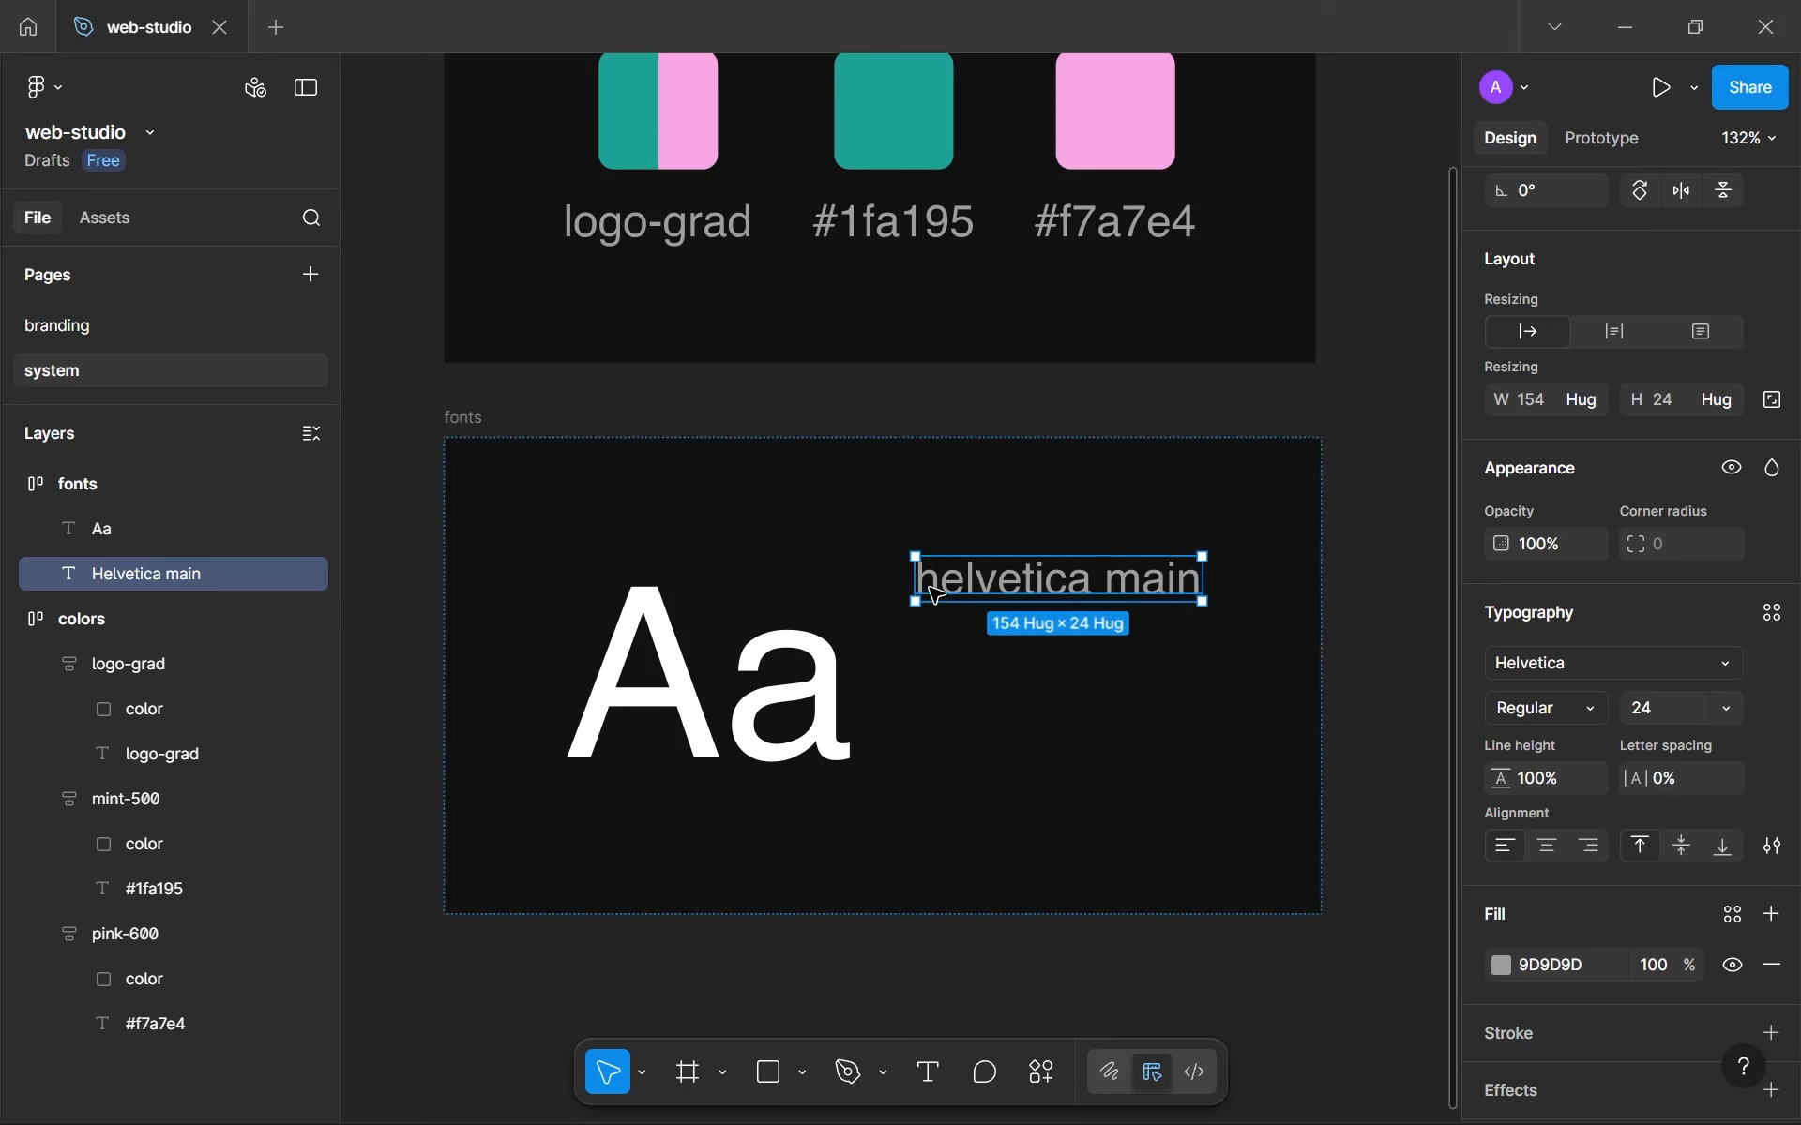
# Set the letter case of the Helvetica main label to as typed.
pyautogui.click(1771, 846)
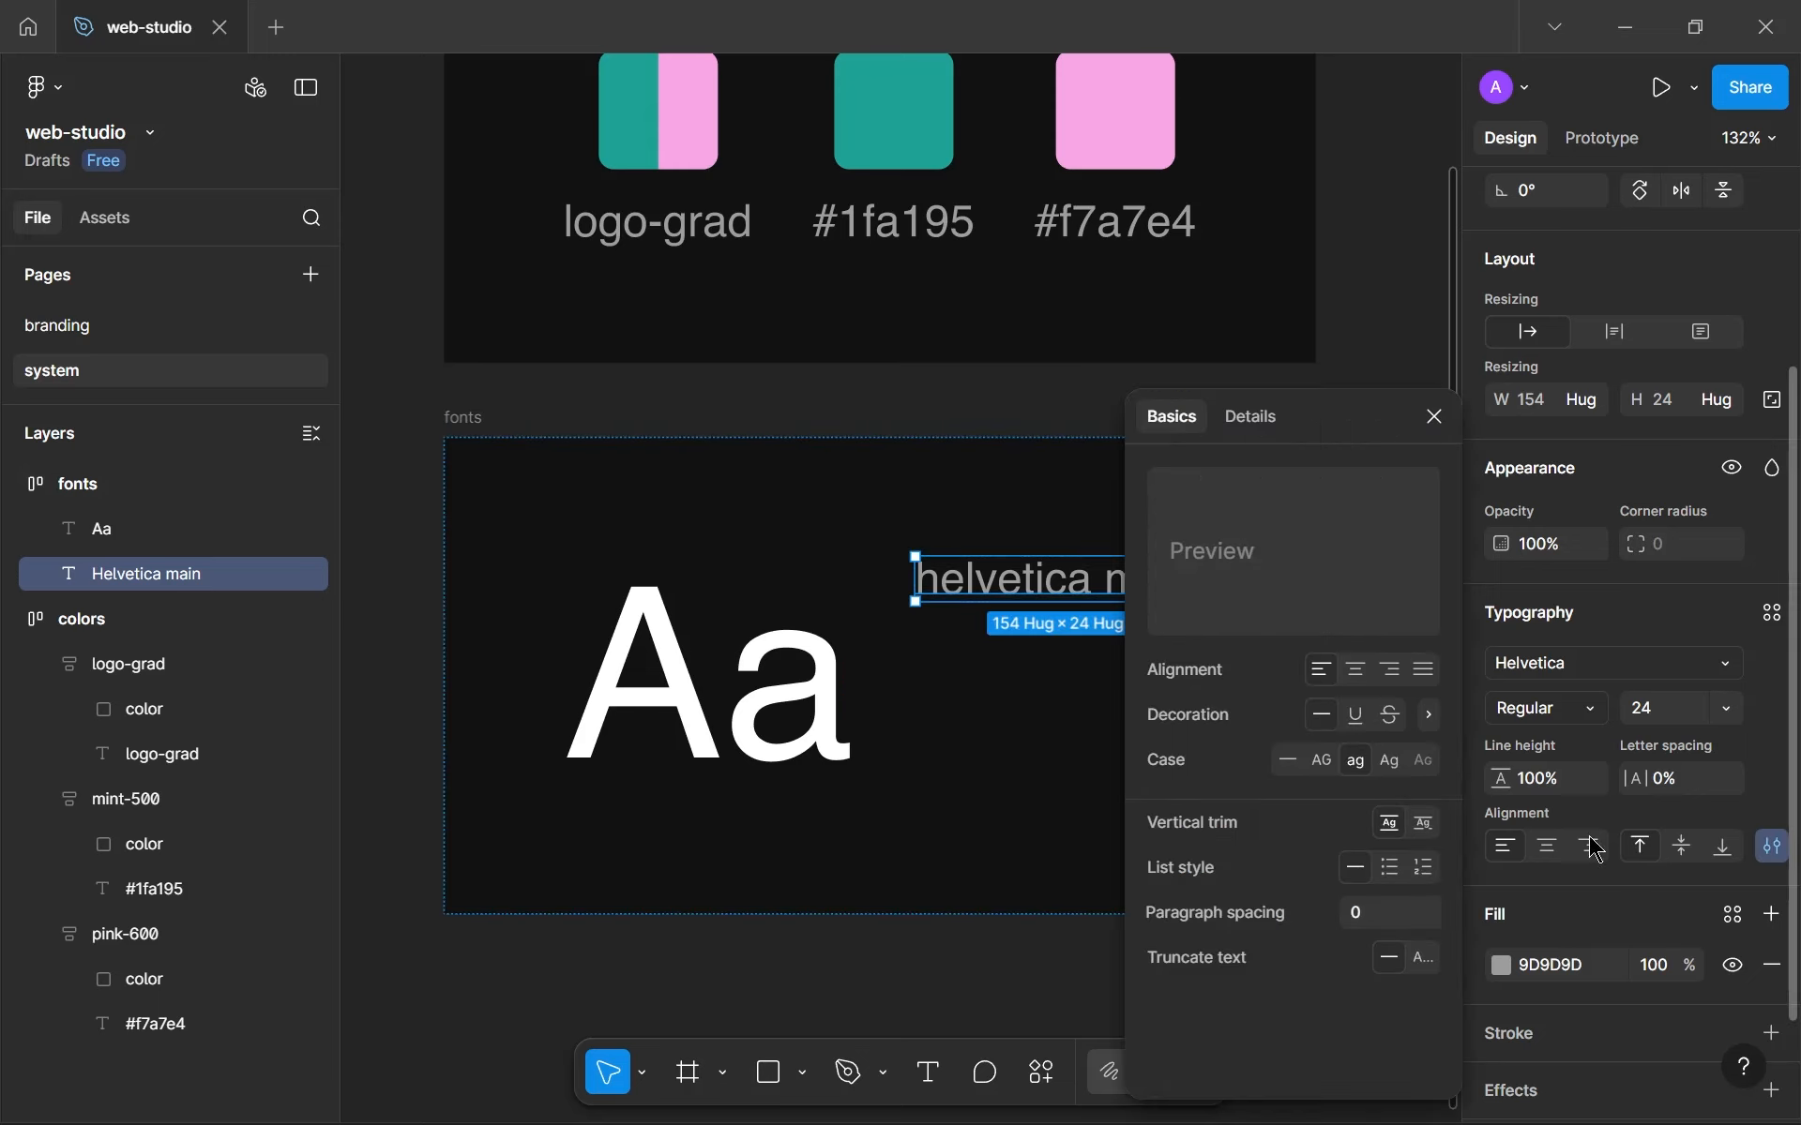
pyautogui.click(1321, 759)
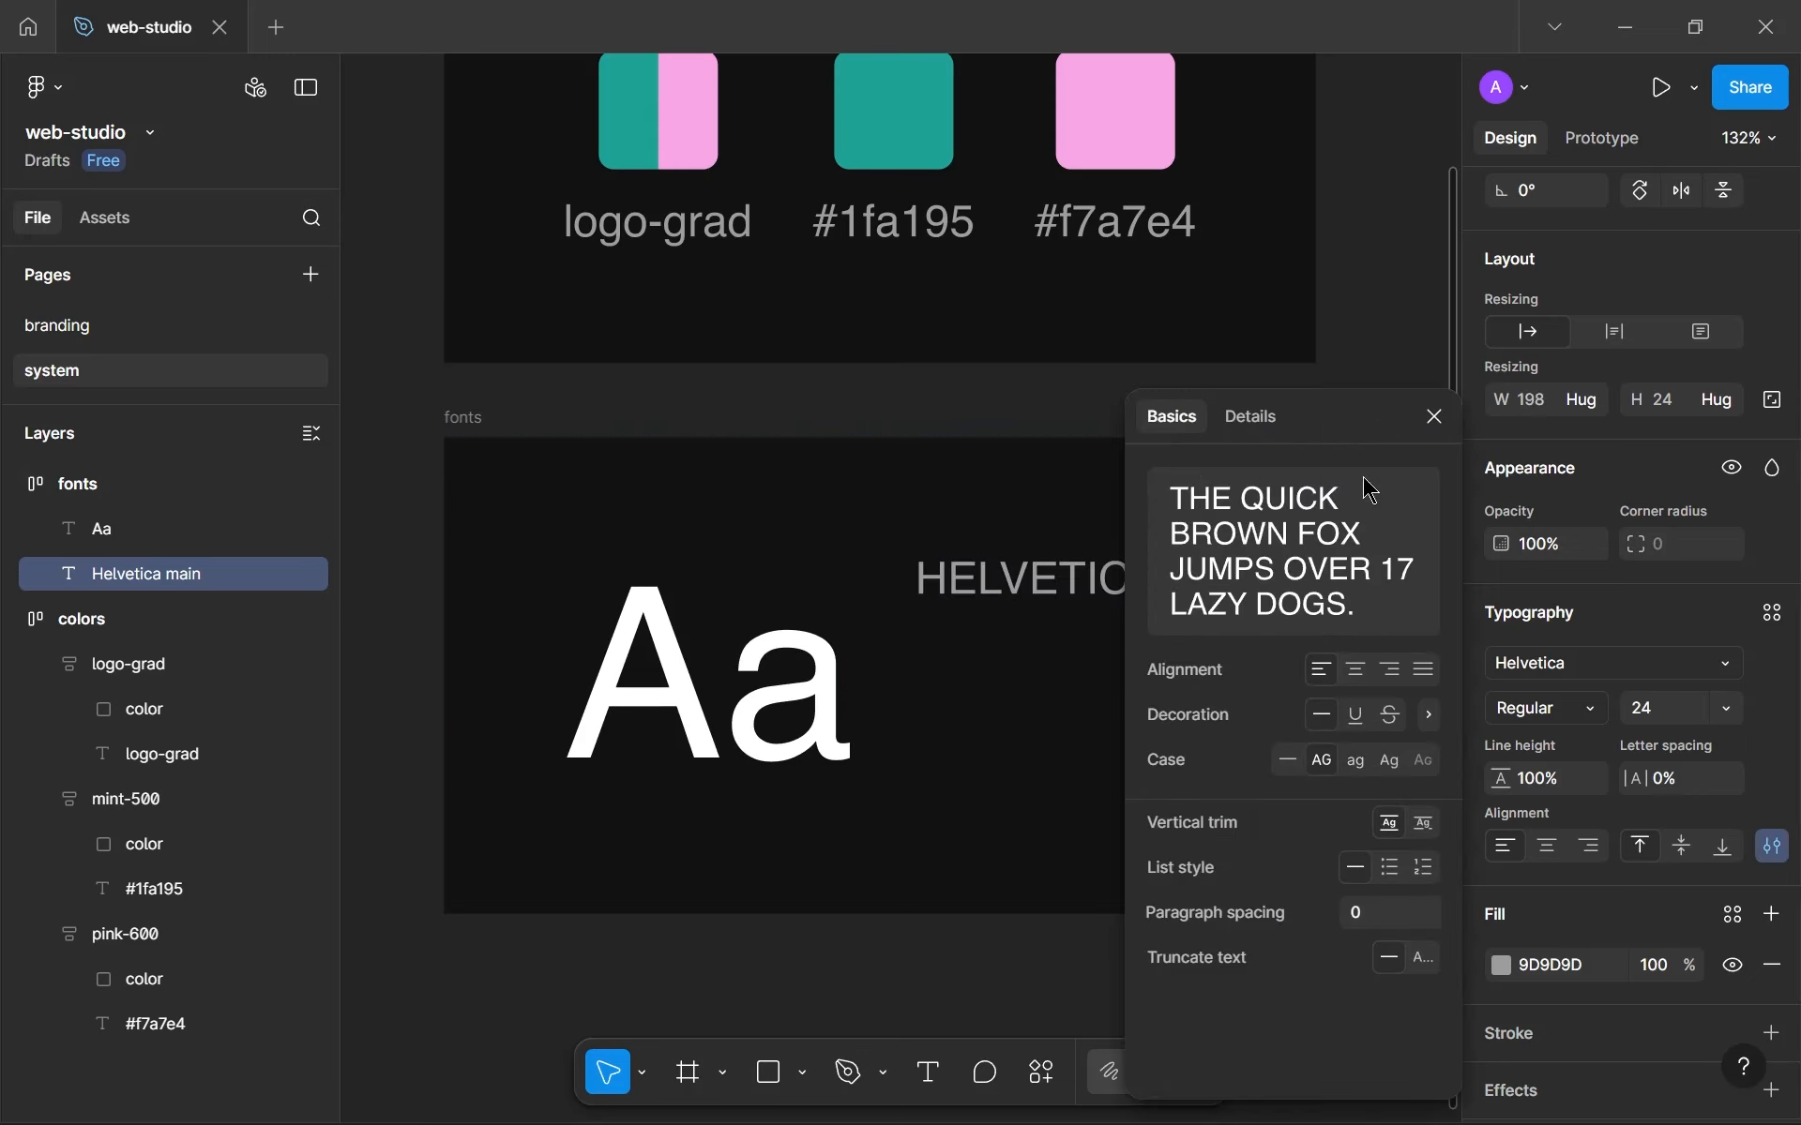
pyautogui.click(1288, 761)
pyautogui.click(1434, 416)
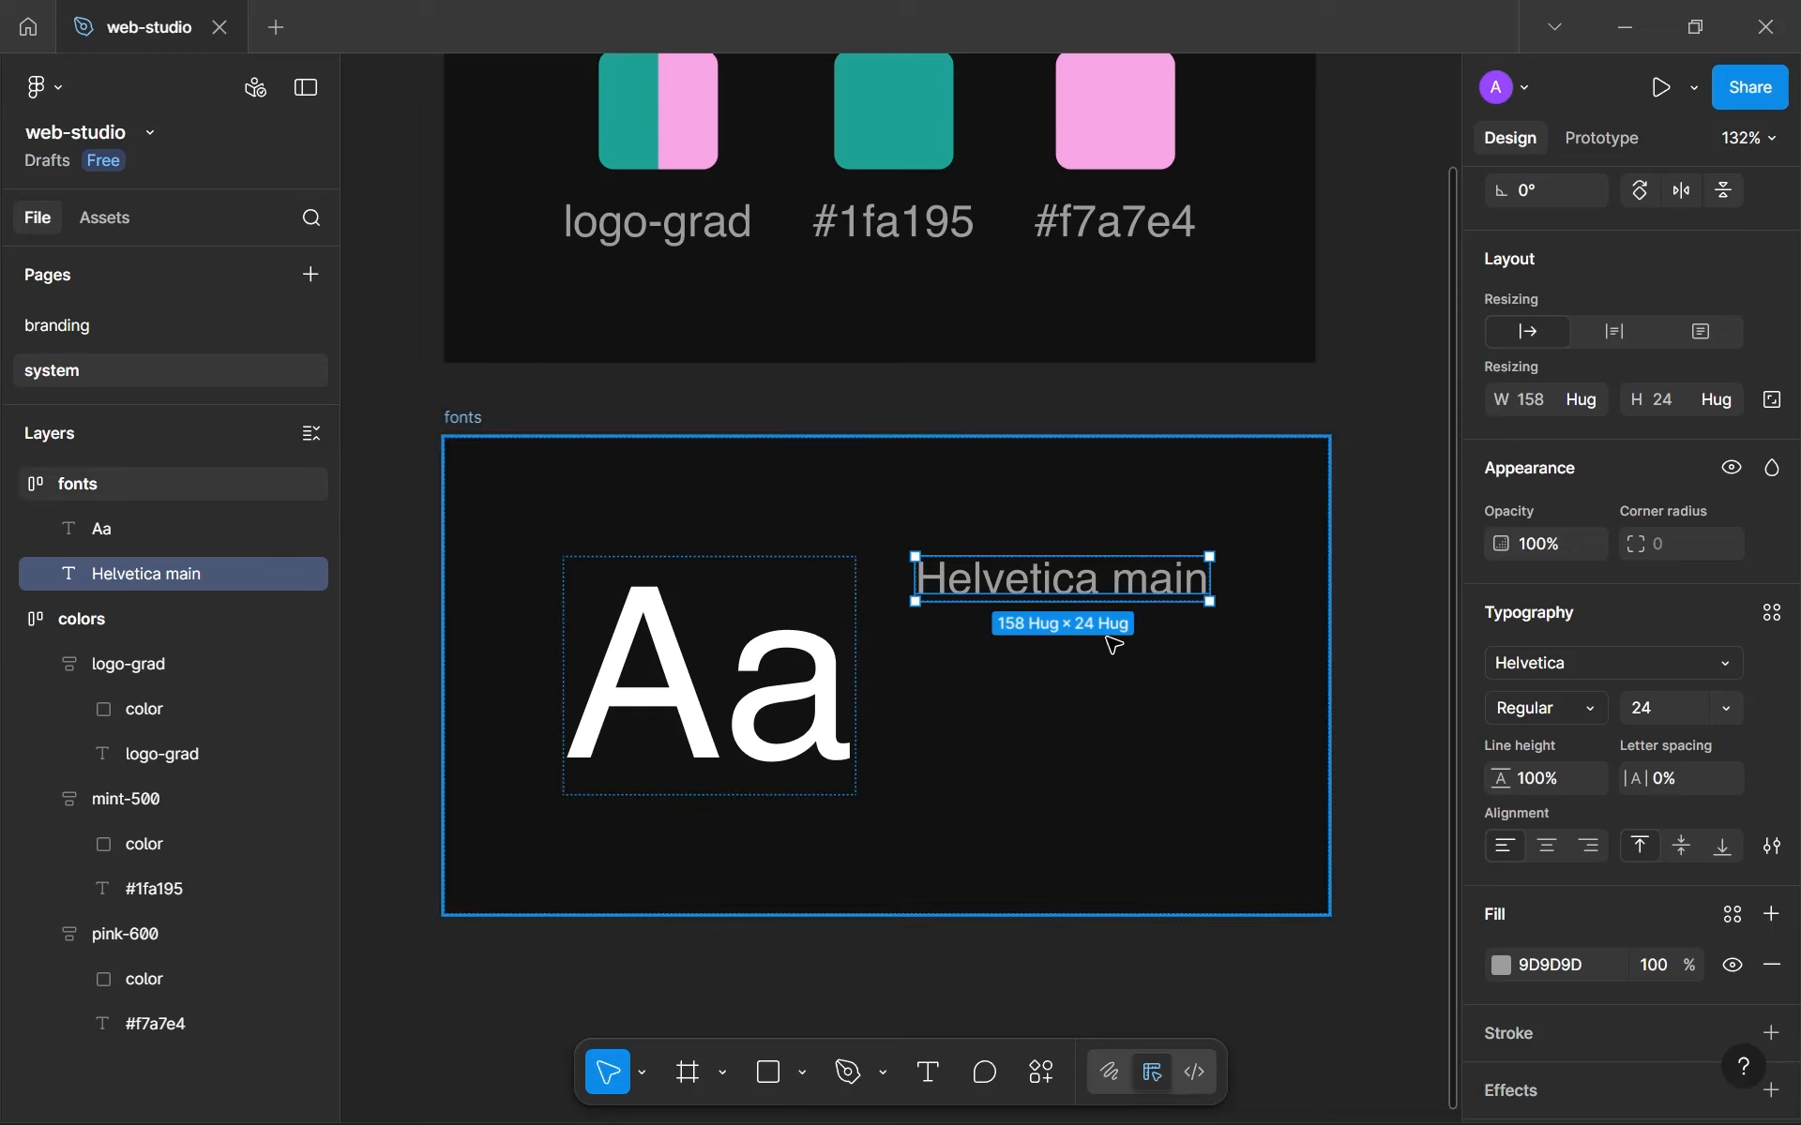
# Wrap the Aa text and the Helvetica main label in a vertical auto layout with gap 16 and top-centre alignment.
pyautogui.keyDown('shift'); pyautogui.click(715, 650); pyautogui.keyUp('shift')
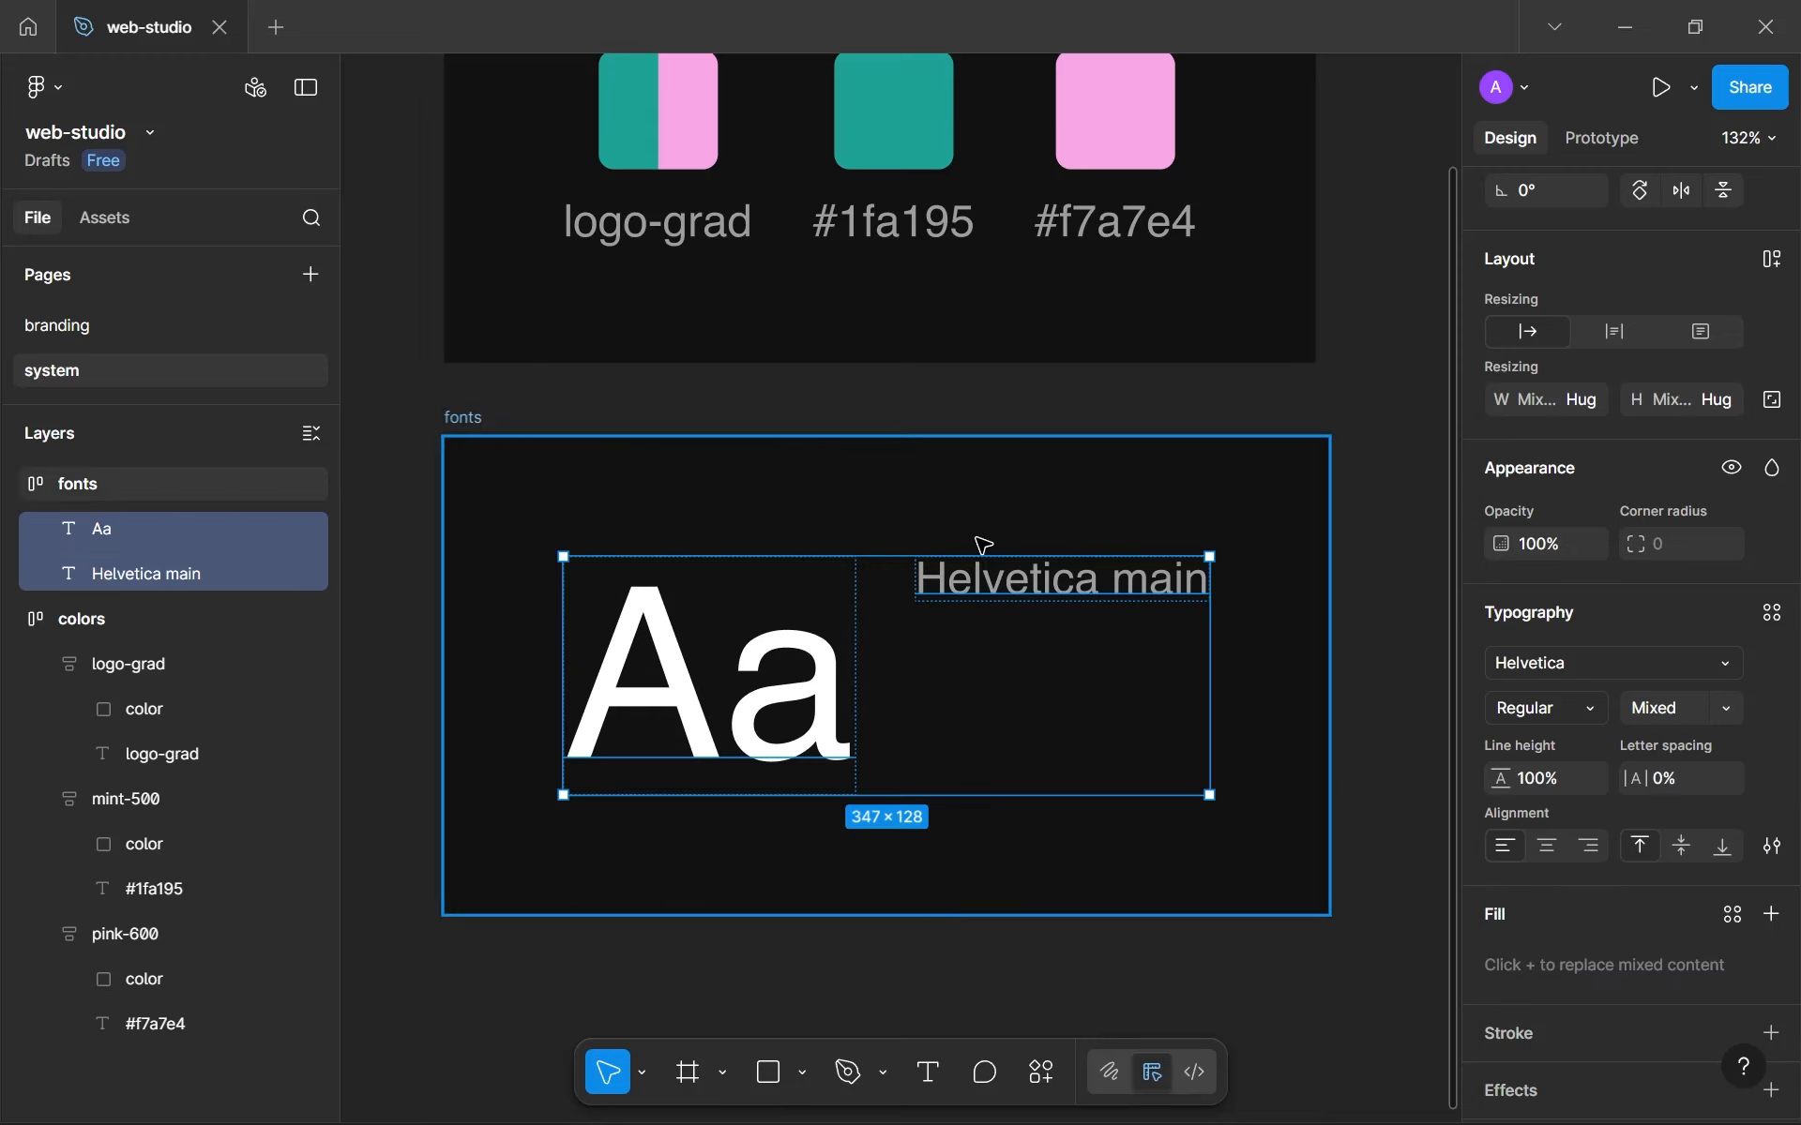
pyautogui.hotkey('shift', 'a')
pyautogui.click(1655, 471)
pyautogui.write('16')
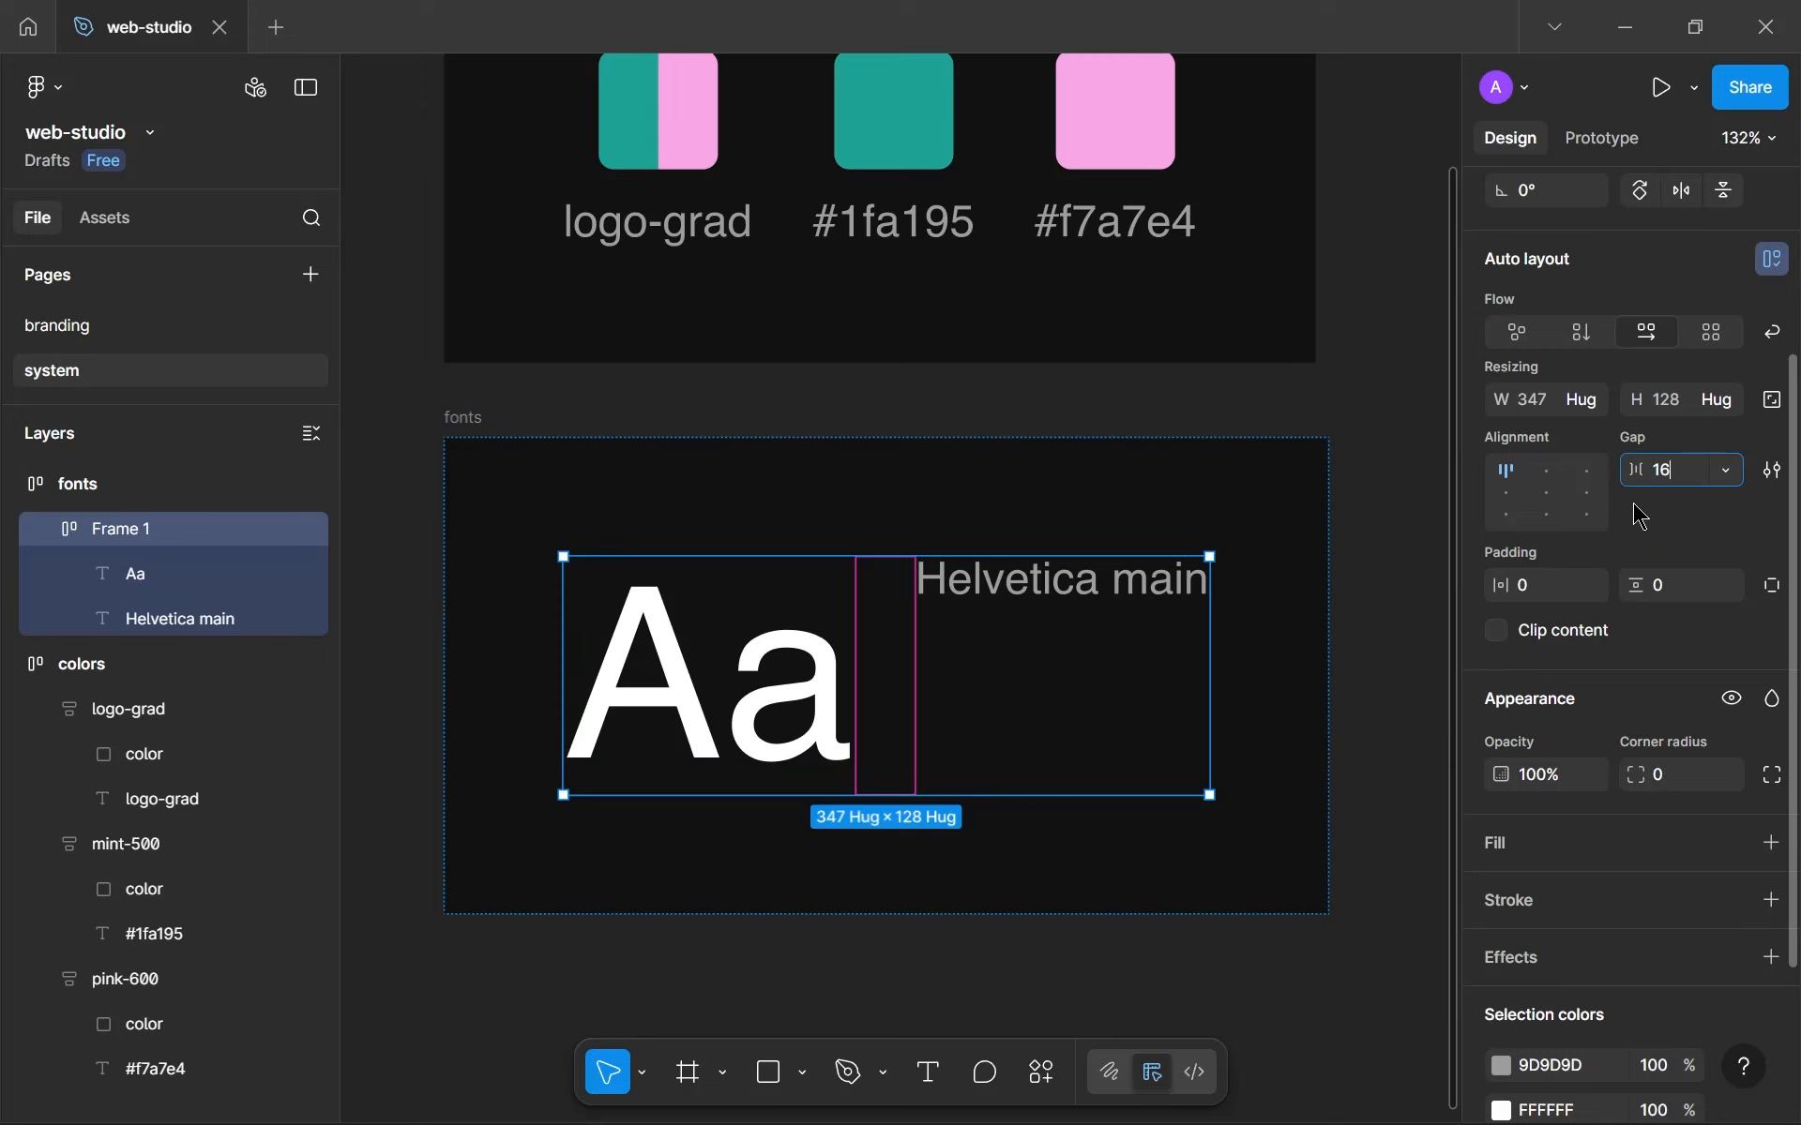
pyautogui.click(1584, 335)
pyautogui.click(1548, 480)
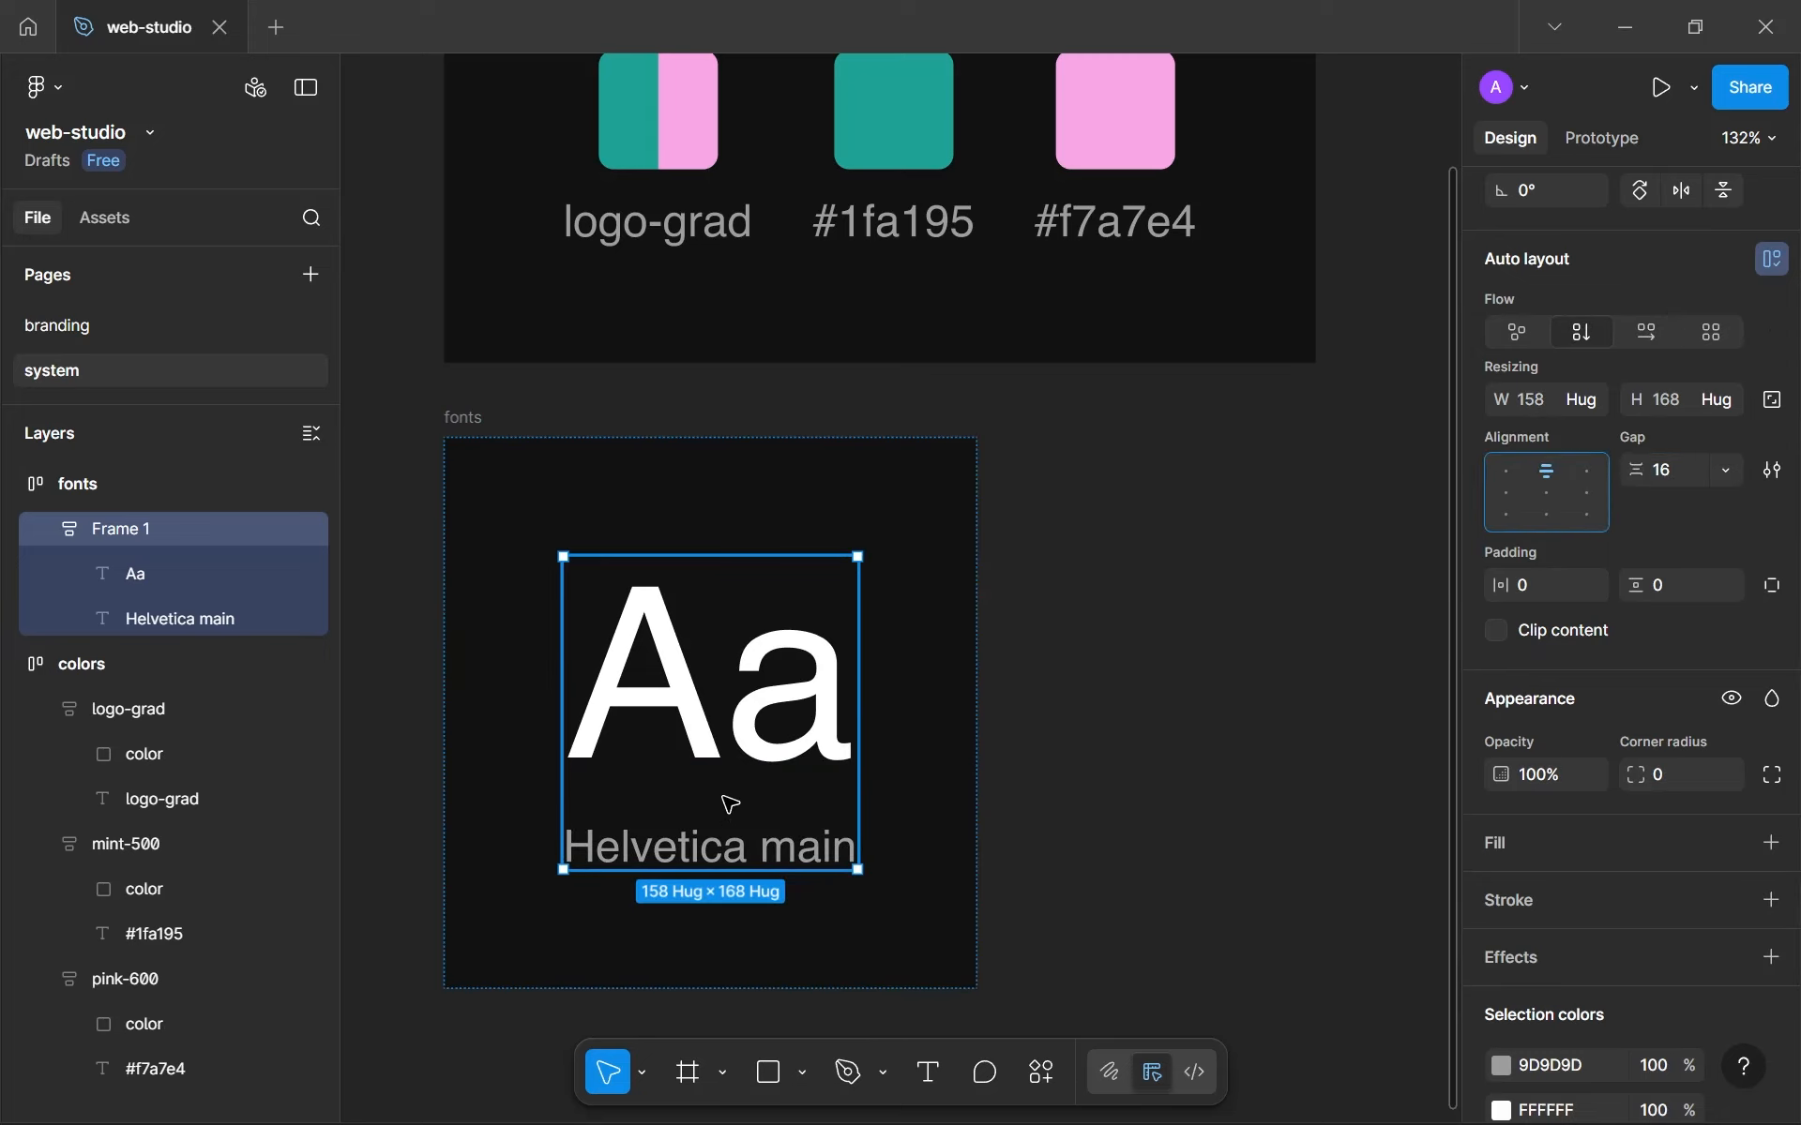
pyautogui.click(709, 748)
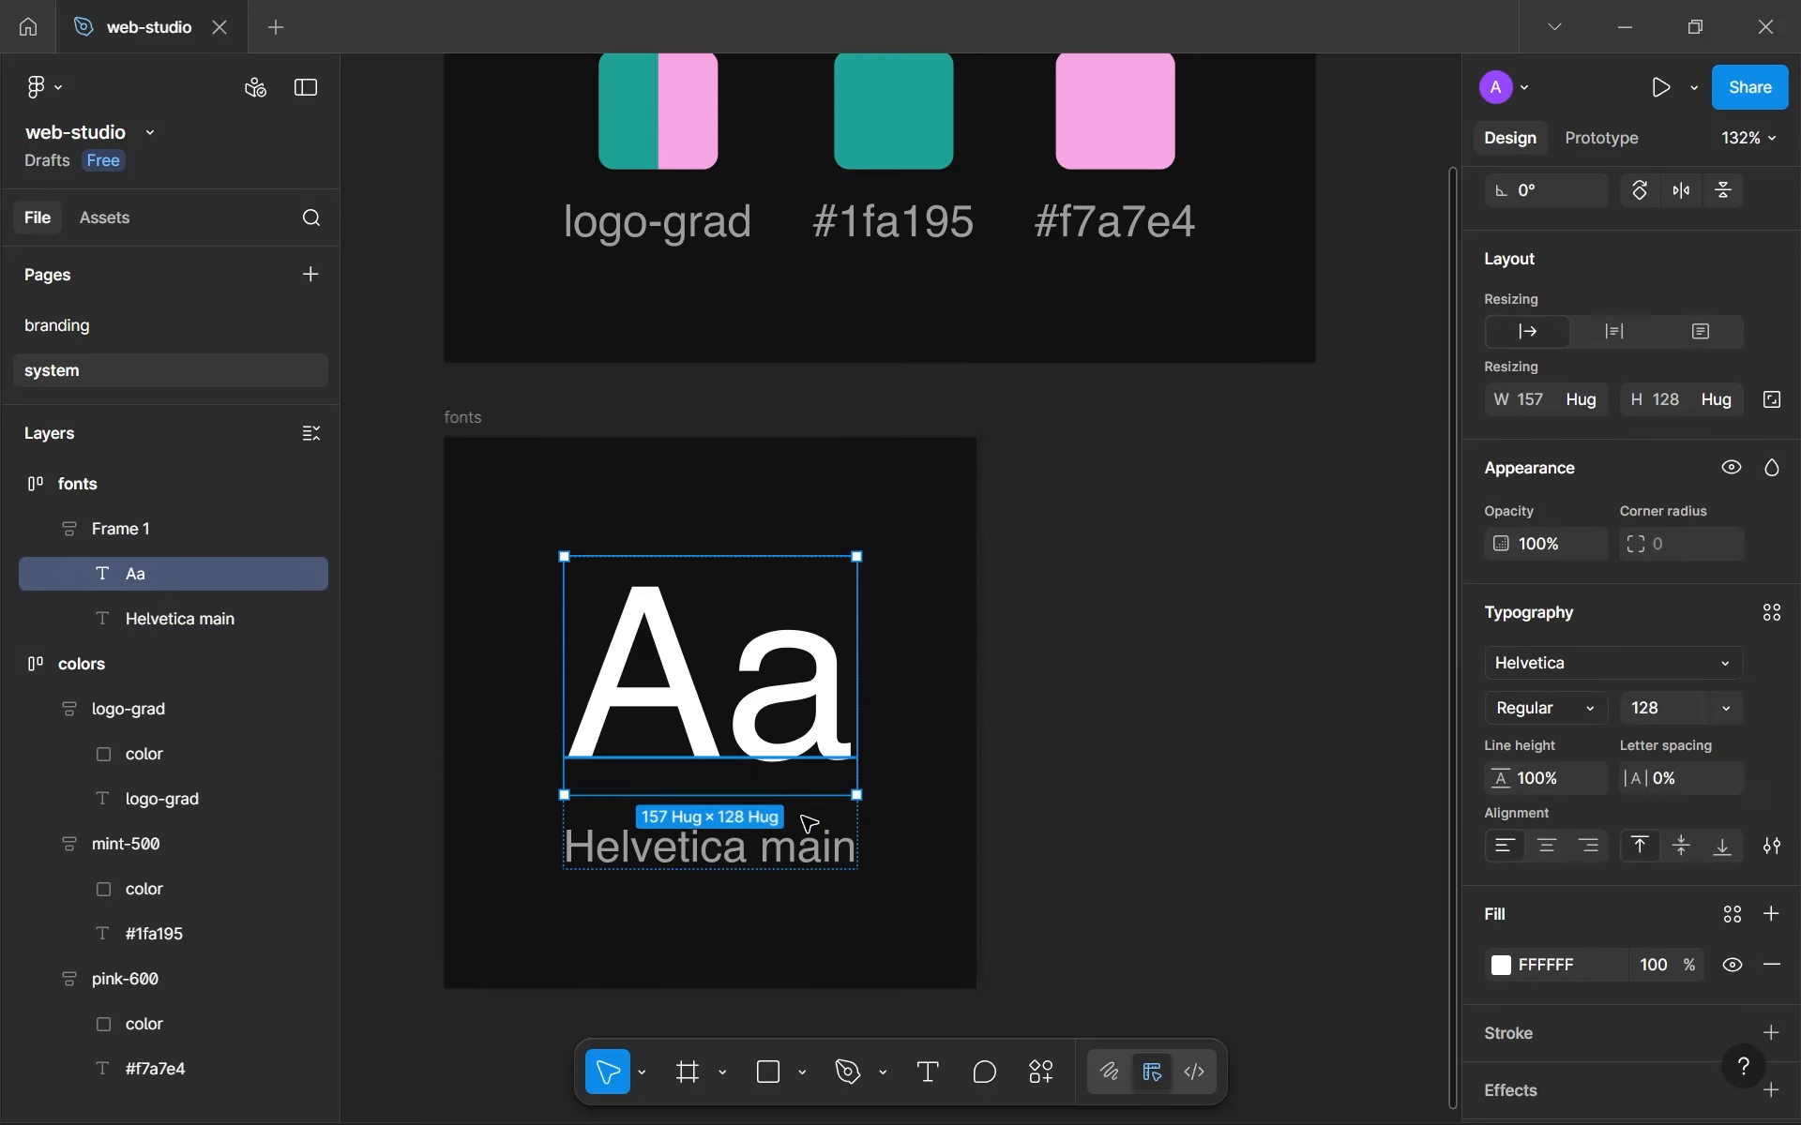
# Shorten the Aa text box to about 107 high in the fonts frame and collapse the colors layer.
pyautogui.moveTo(760, 795); pyautogui.dragTo(749, 755)
pyautogui.click(1050, 917)
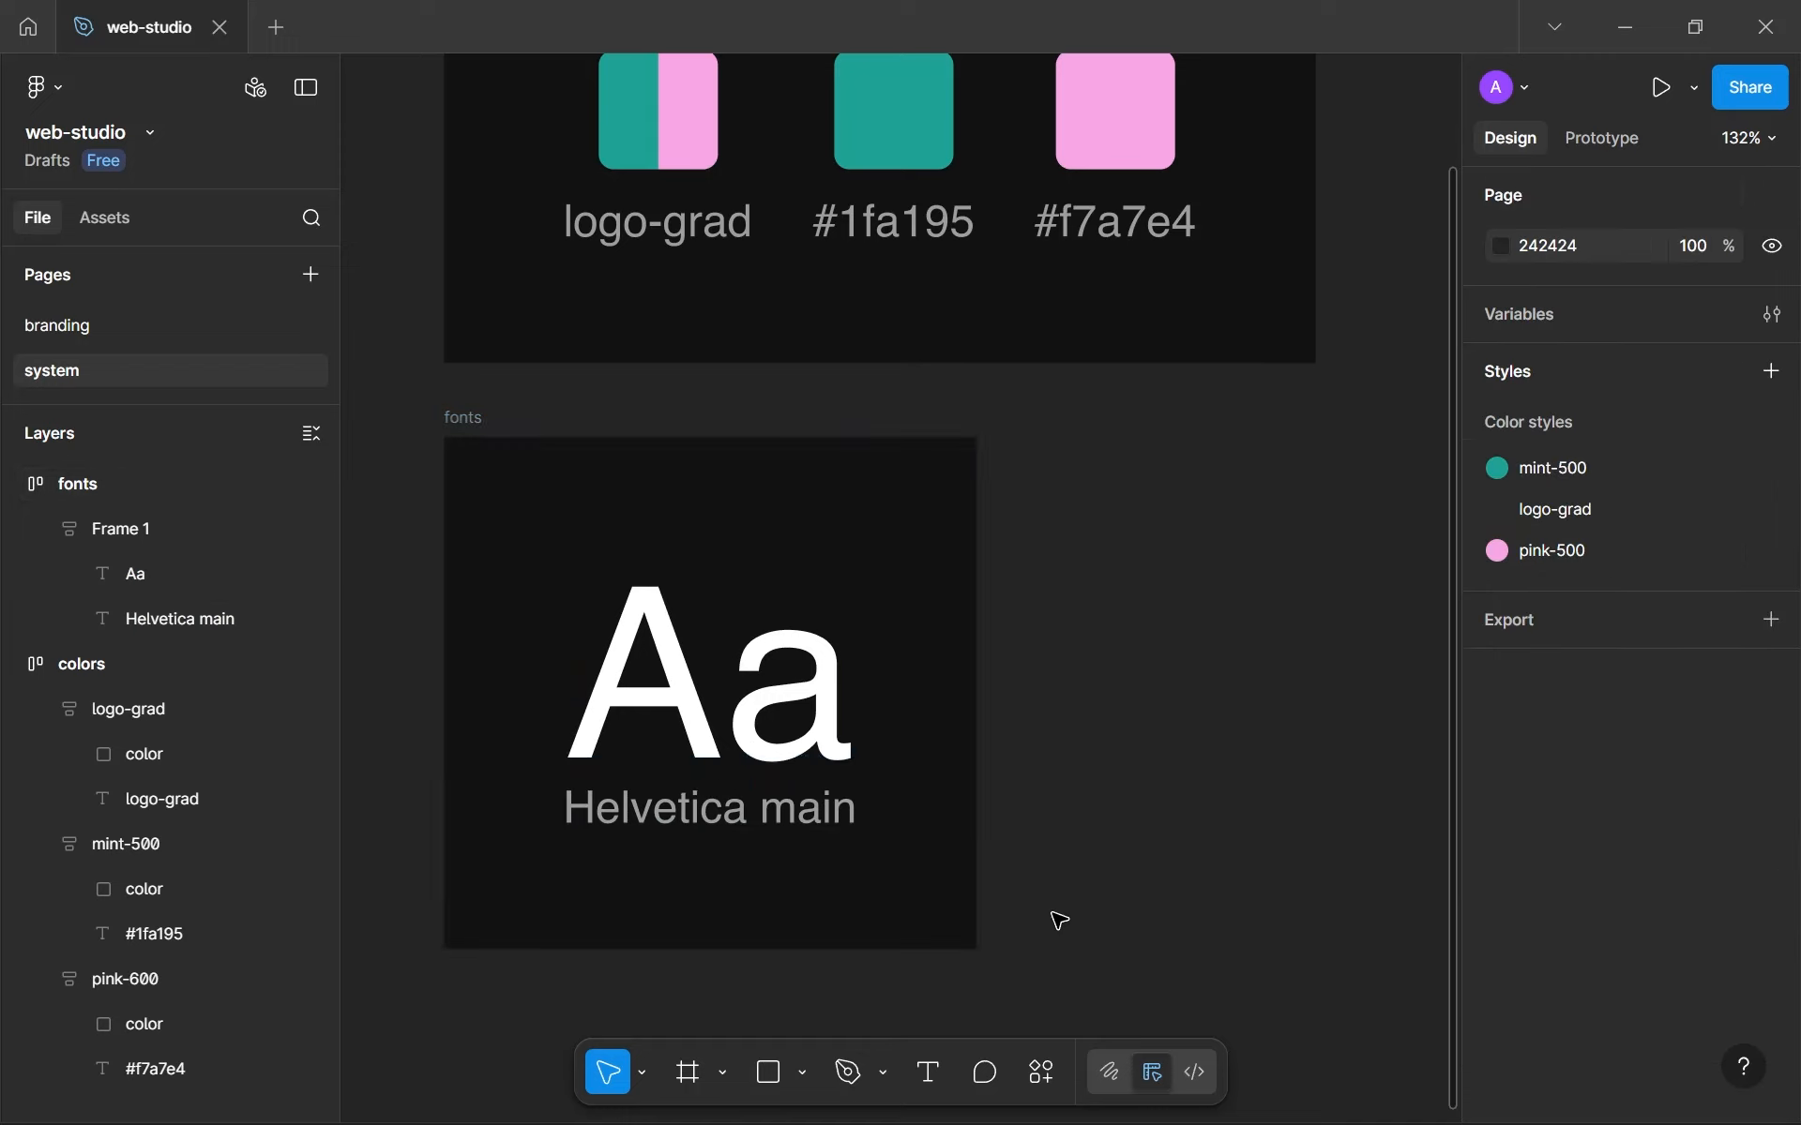
pyautogui.click(12, 664)
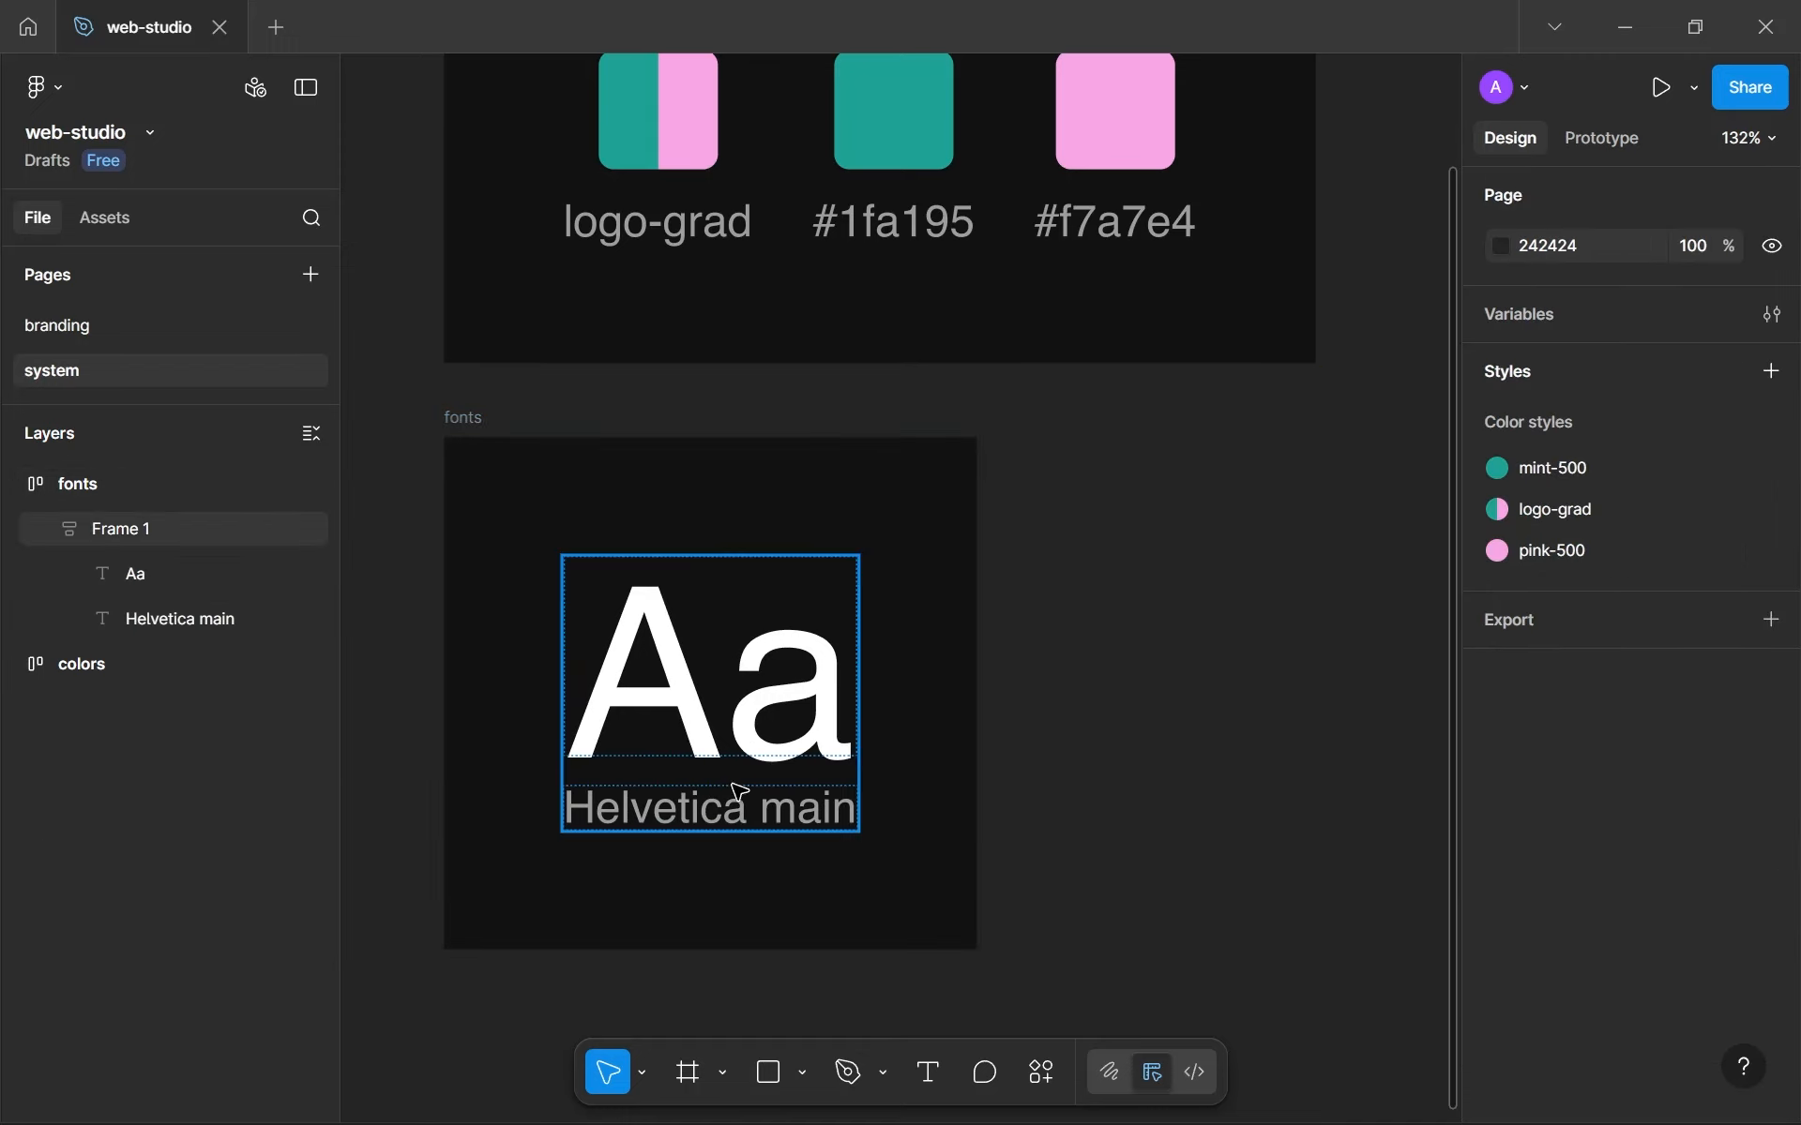
pyautogui.click(886, 886)
pyautogui.click(1060, 830)
pyautogui.click(548, 495)
pyautogui.click(739, 710)
pyautogui.click(739, 710)
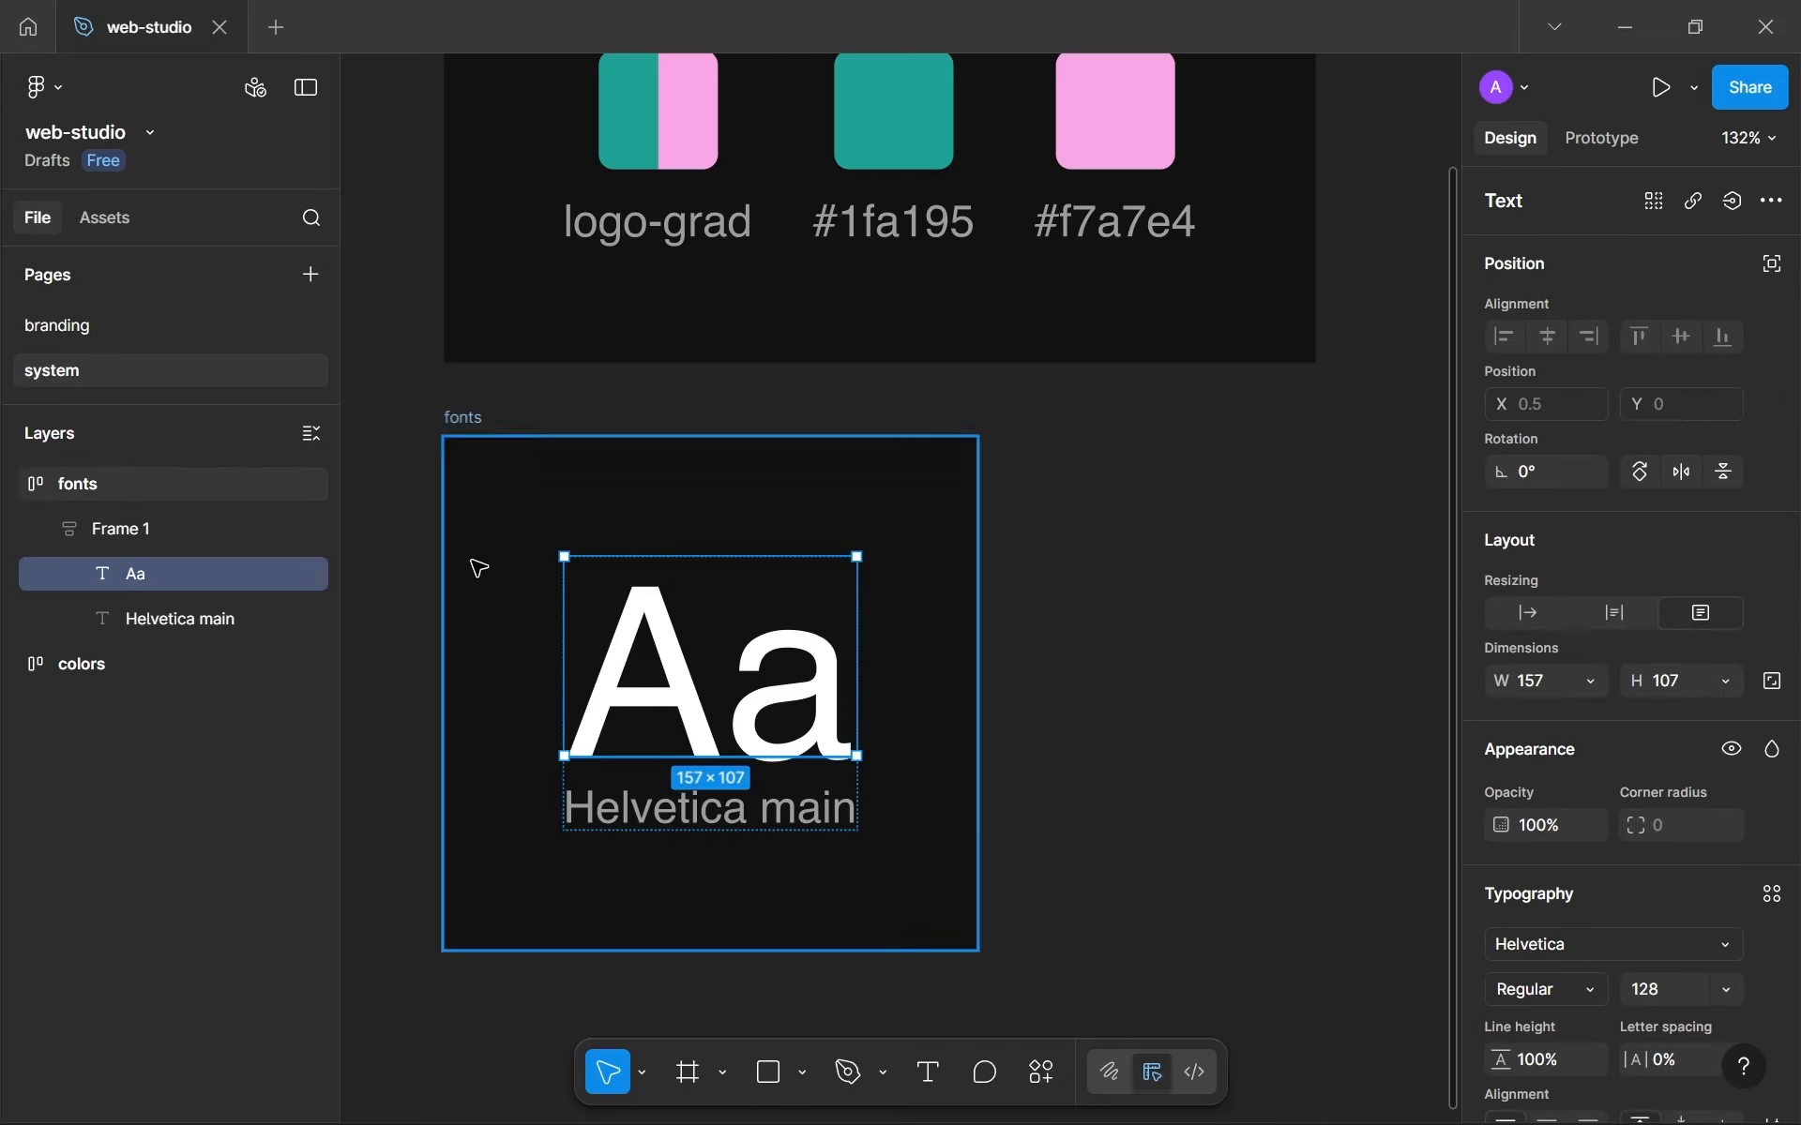
# Rename the auto layout frame holding the Aa sample and its label to helvetica-main, and collapse its layer.
pyautogui.doubleClick(122, 529)
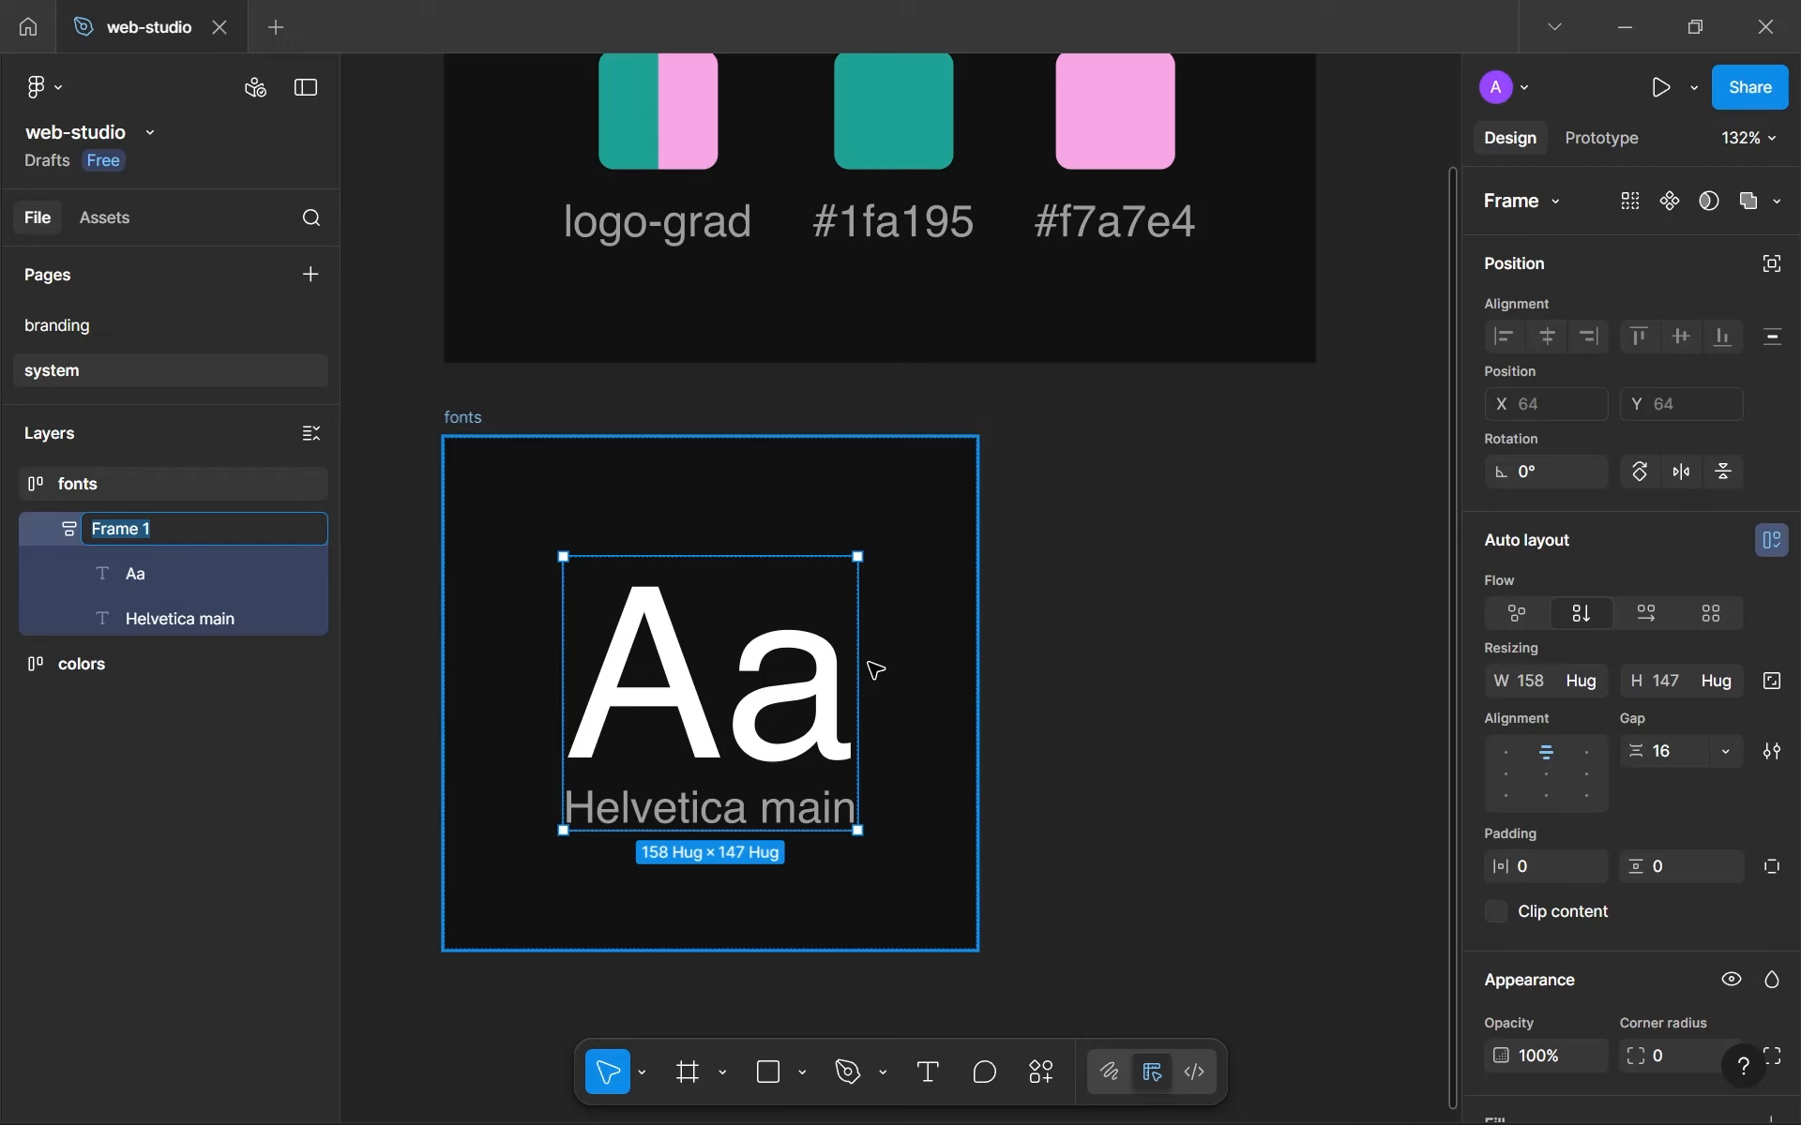
pyautogui.write('he')
pyautogui.press('BackSpace')
pyautogui.press('BackSpace')
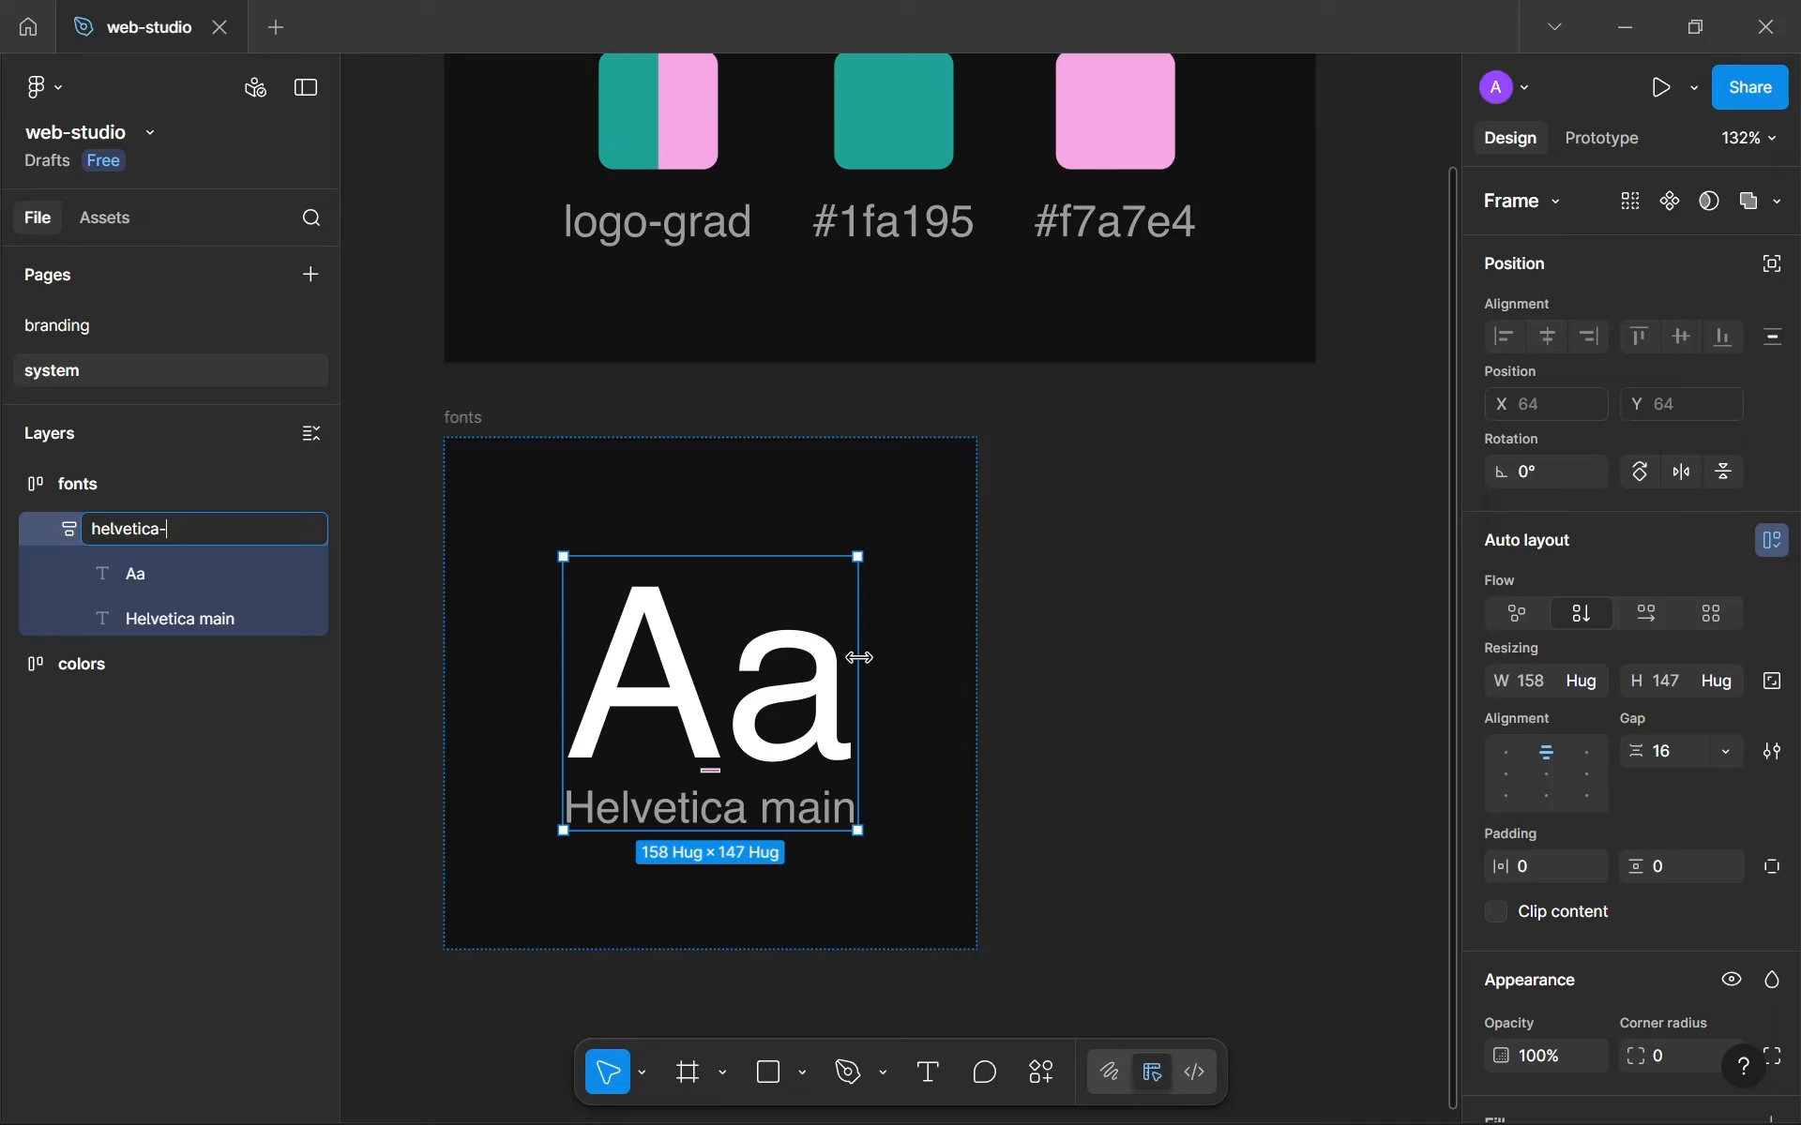
pyautogui.press('Return')
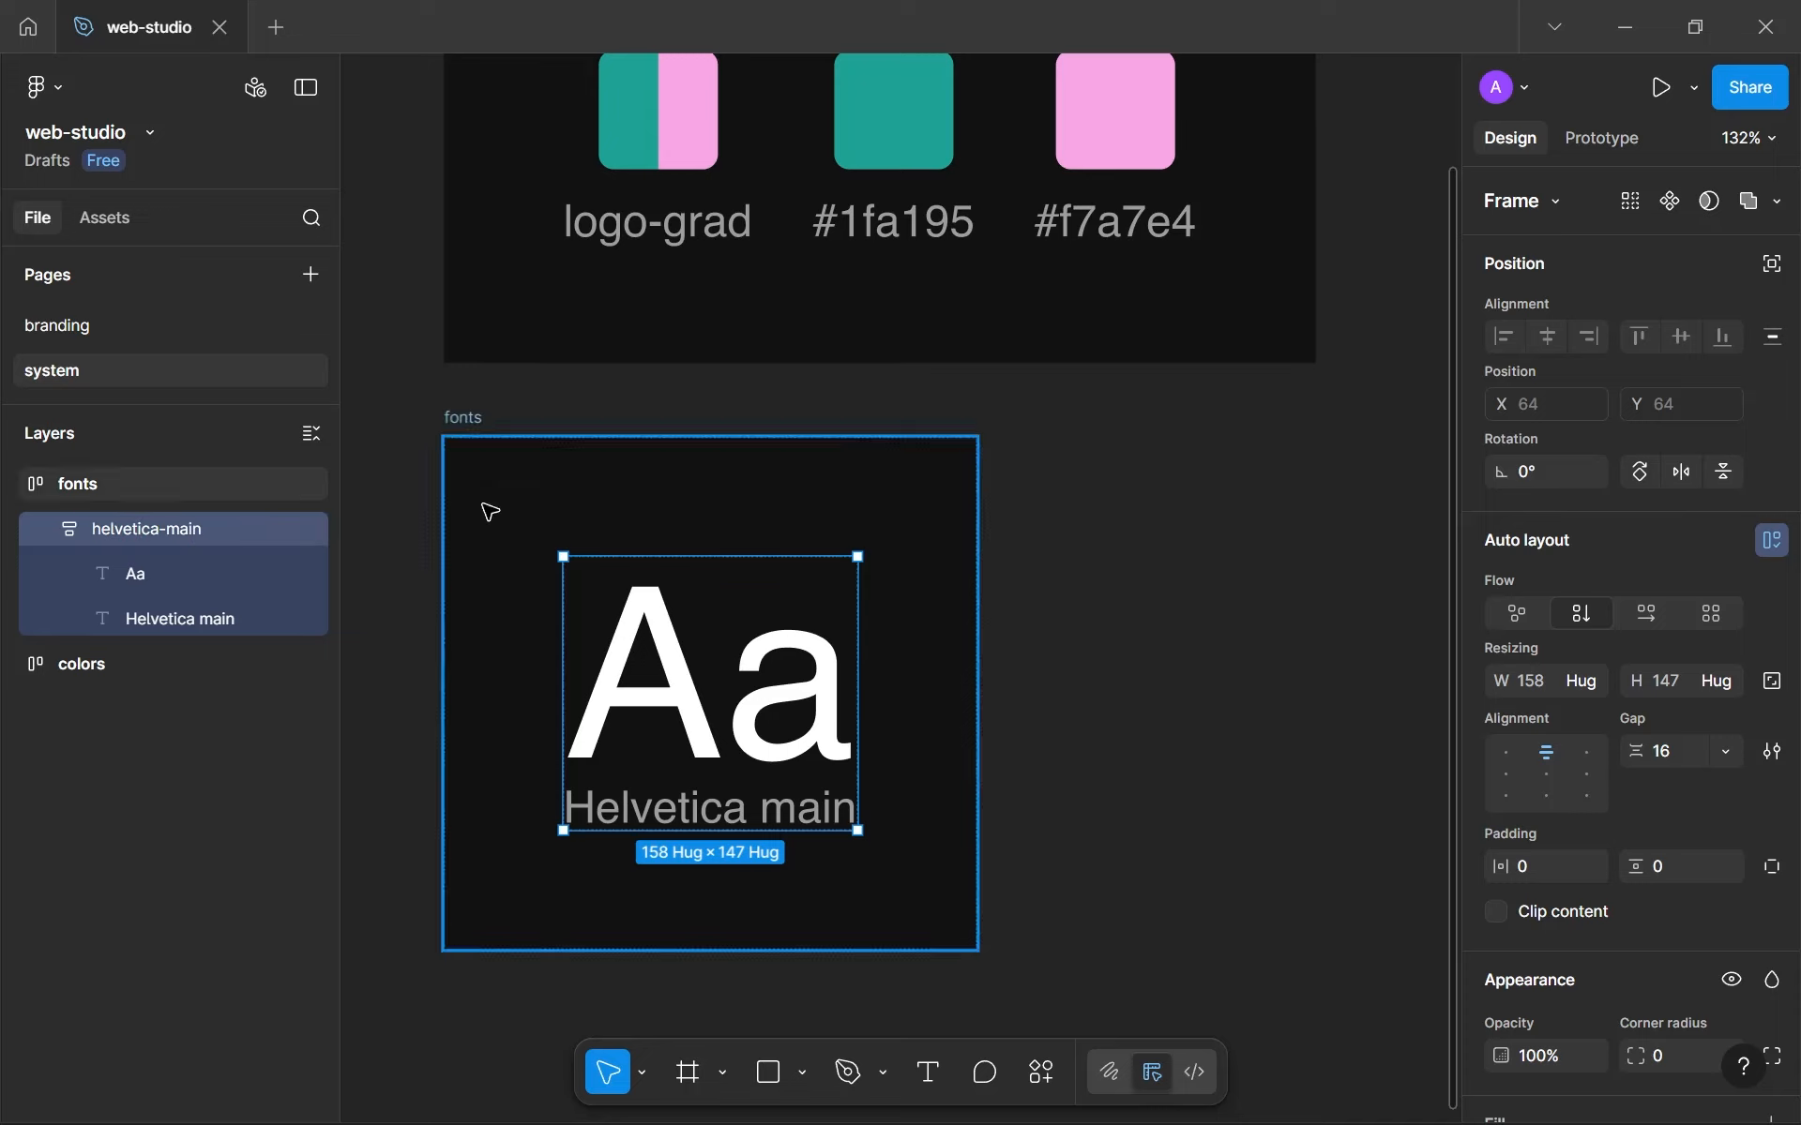
pyautogui.click(50, 528)
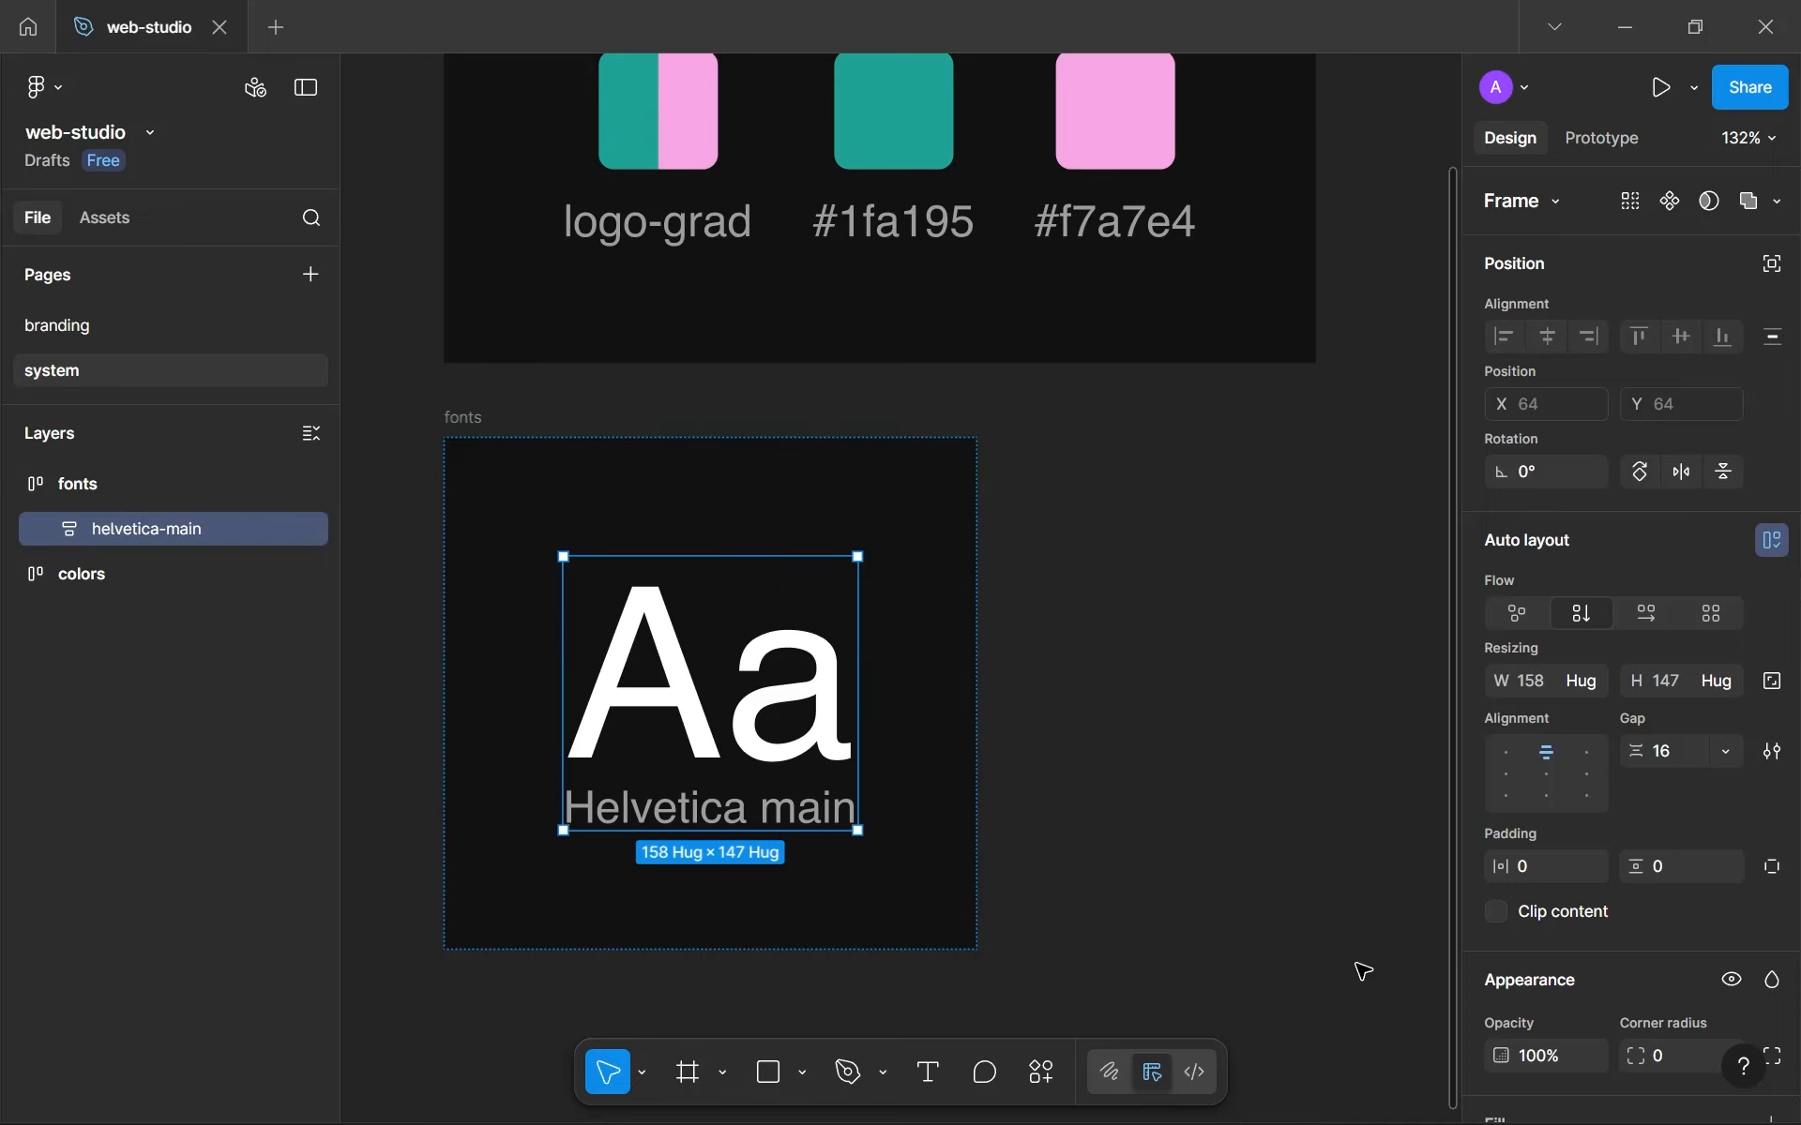
# Set the Aa text box height to about 111 to widen the spacing above the Helvetica main label.
pyautogui.hscroll(-2, 1081, 911)
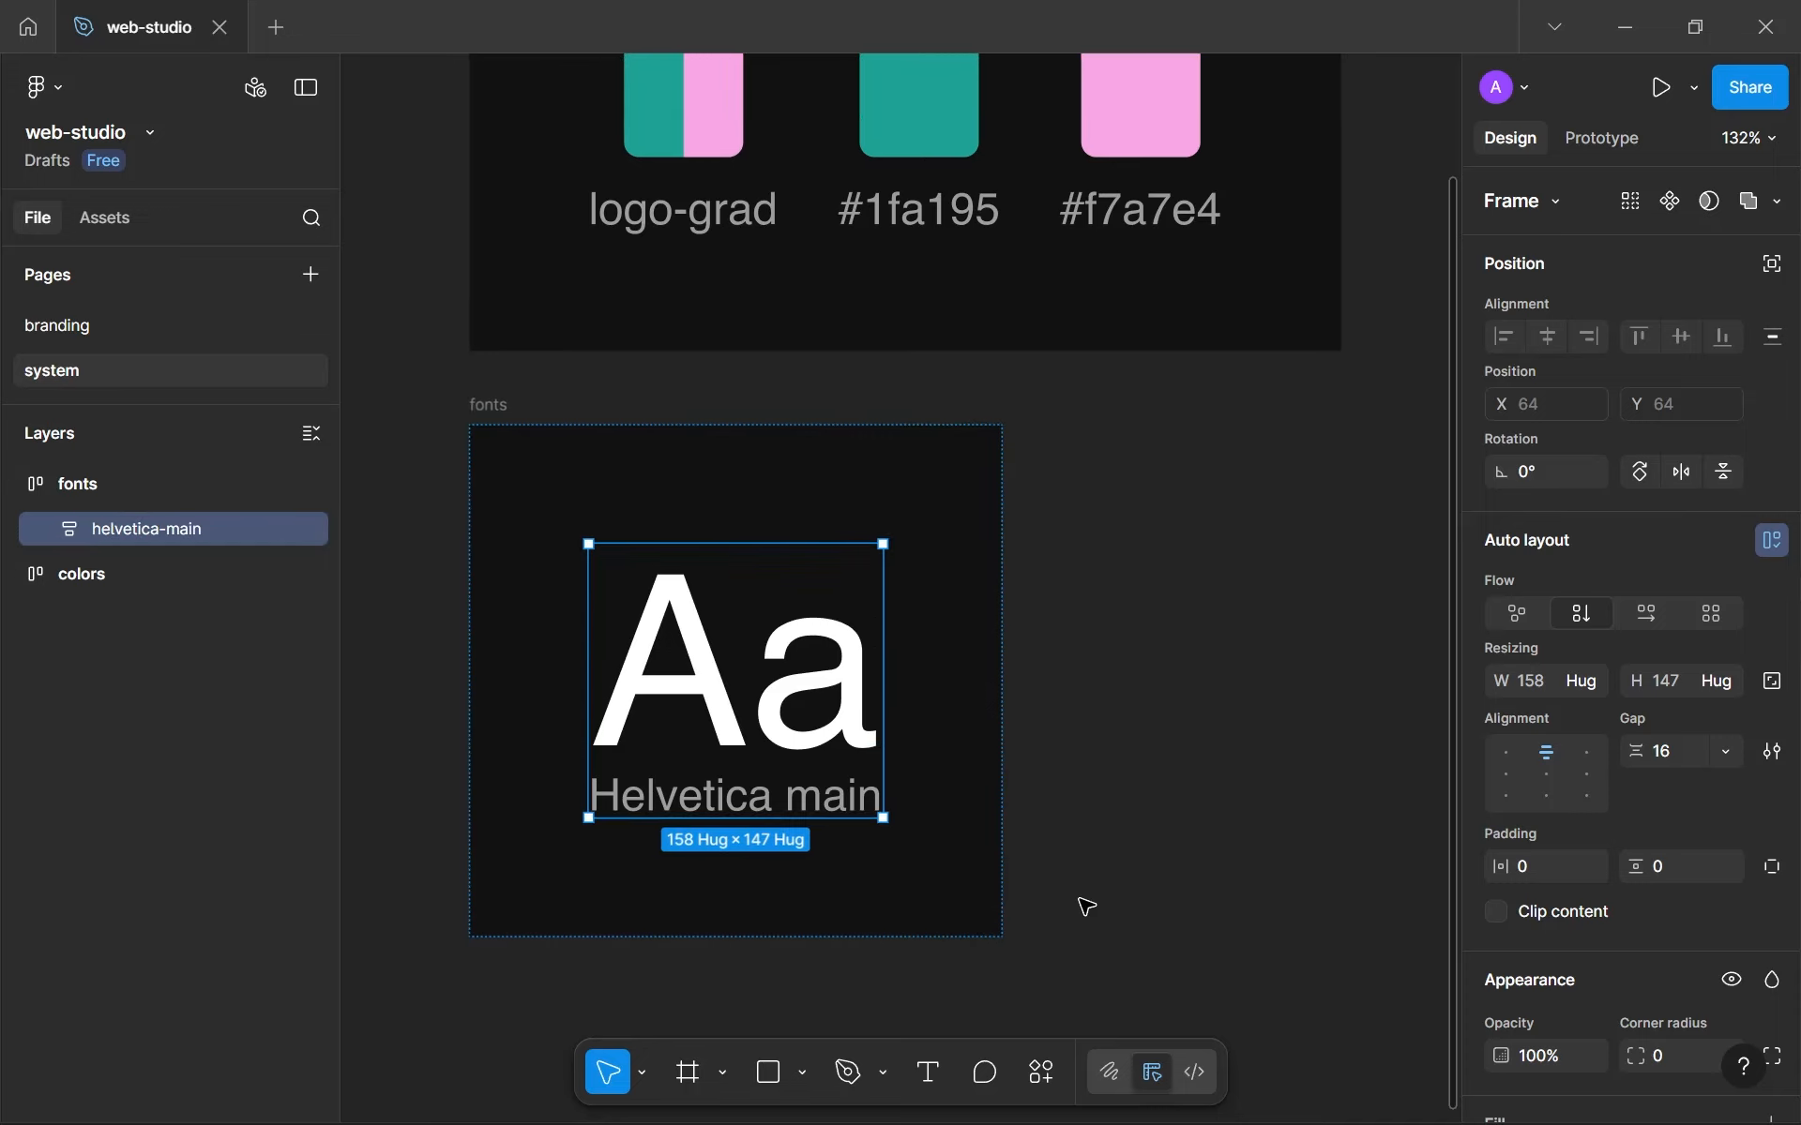
pyautogui.click(975, 921)
pyautogui.scroll(-4, 975, 921)
pyautogui.moveTo(978, 920); pyautogui.dragTo(1102, 831)
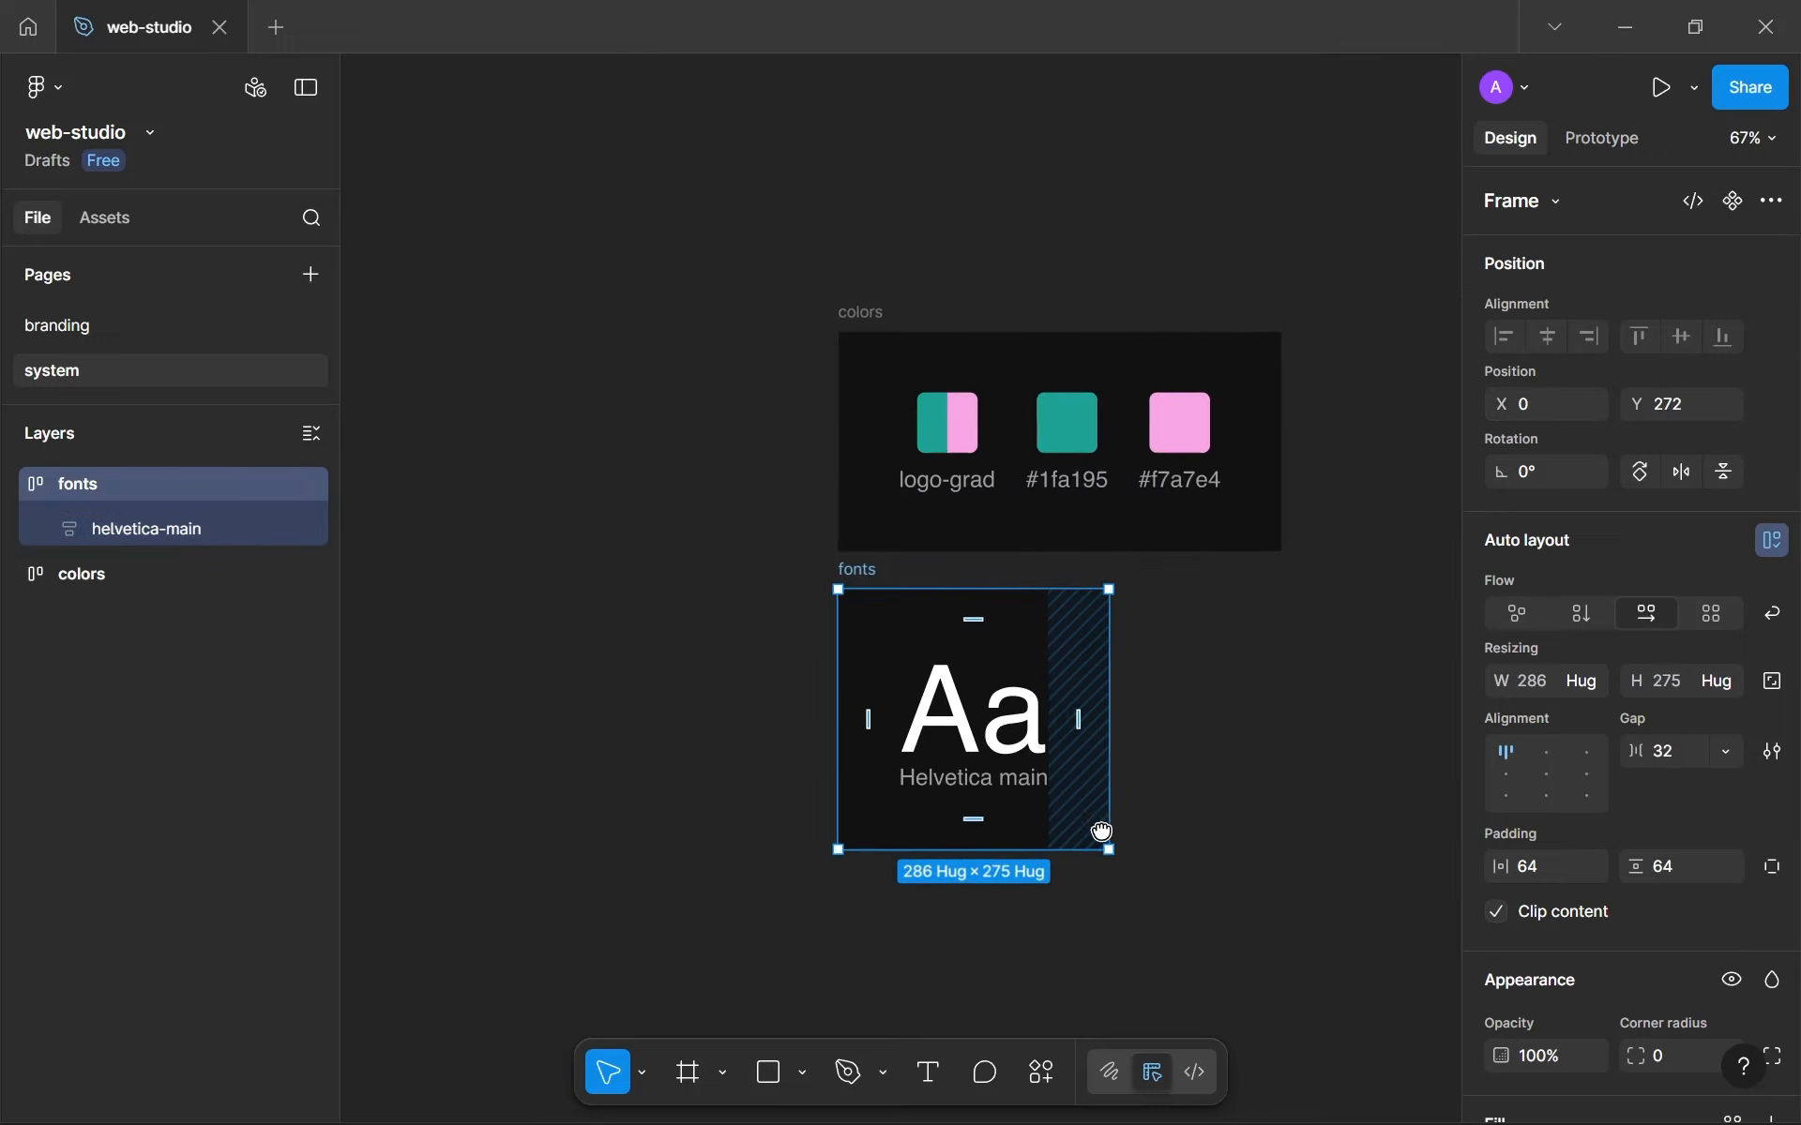
pyautogui.scroll(3, 1102, 832)
pyautogui.scroll(2, 1113, 785)
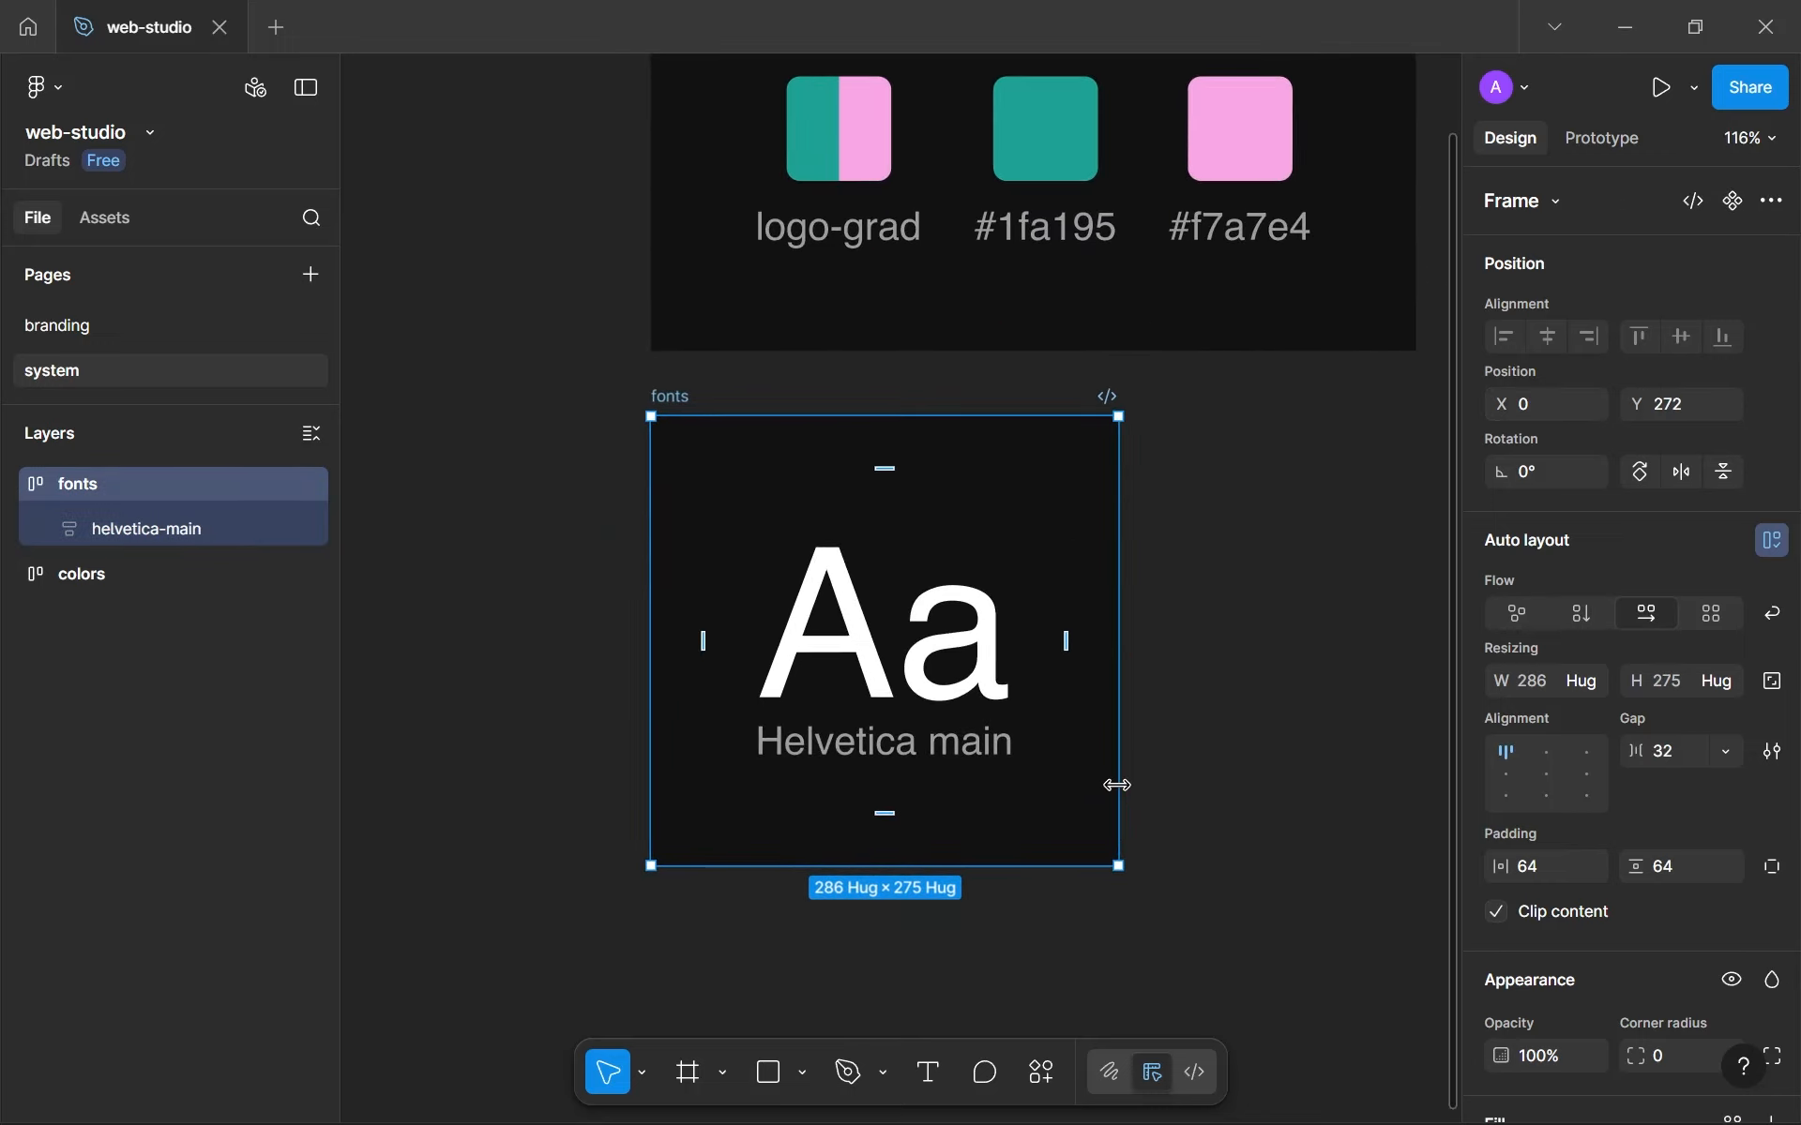
pyautogui.scroll(2, 1116, 785)
pyautogui.hscroll(-1, 1121, 784)
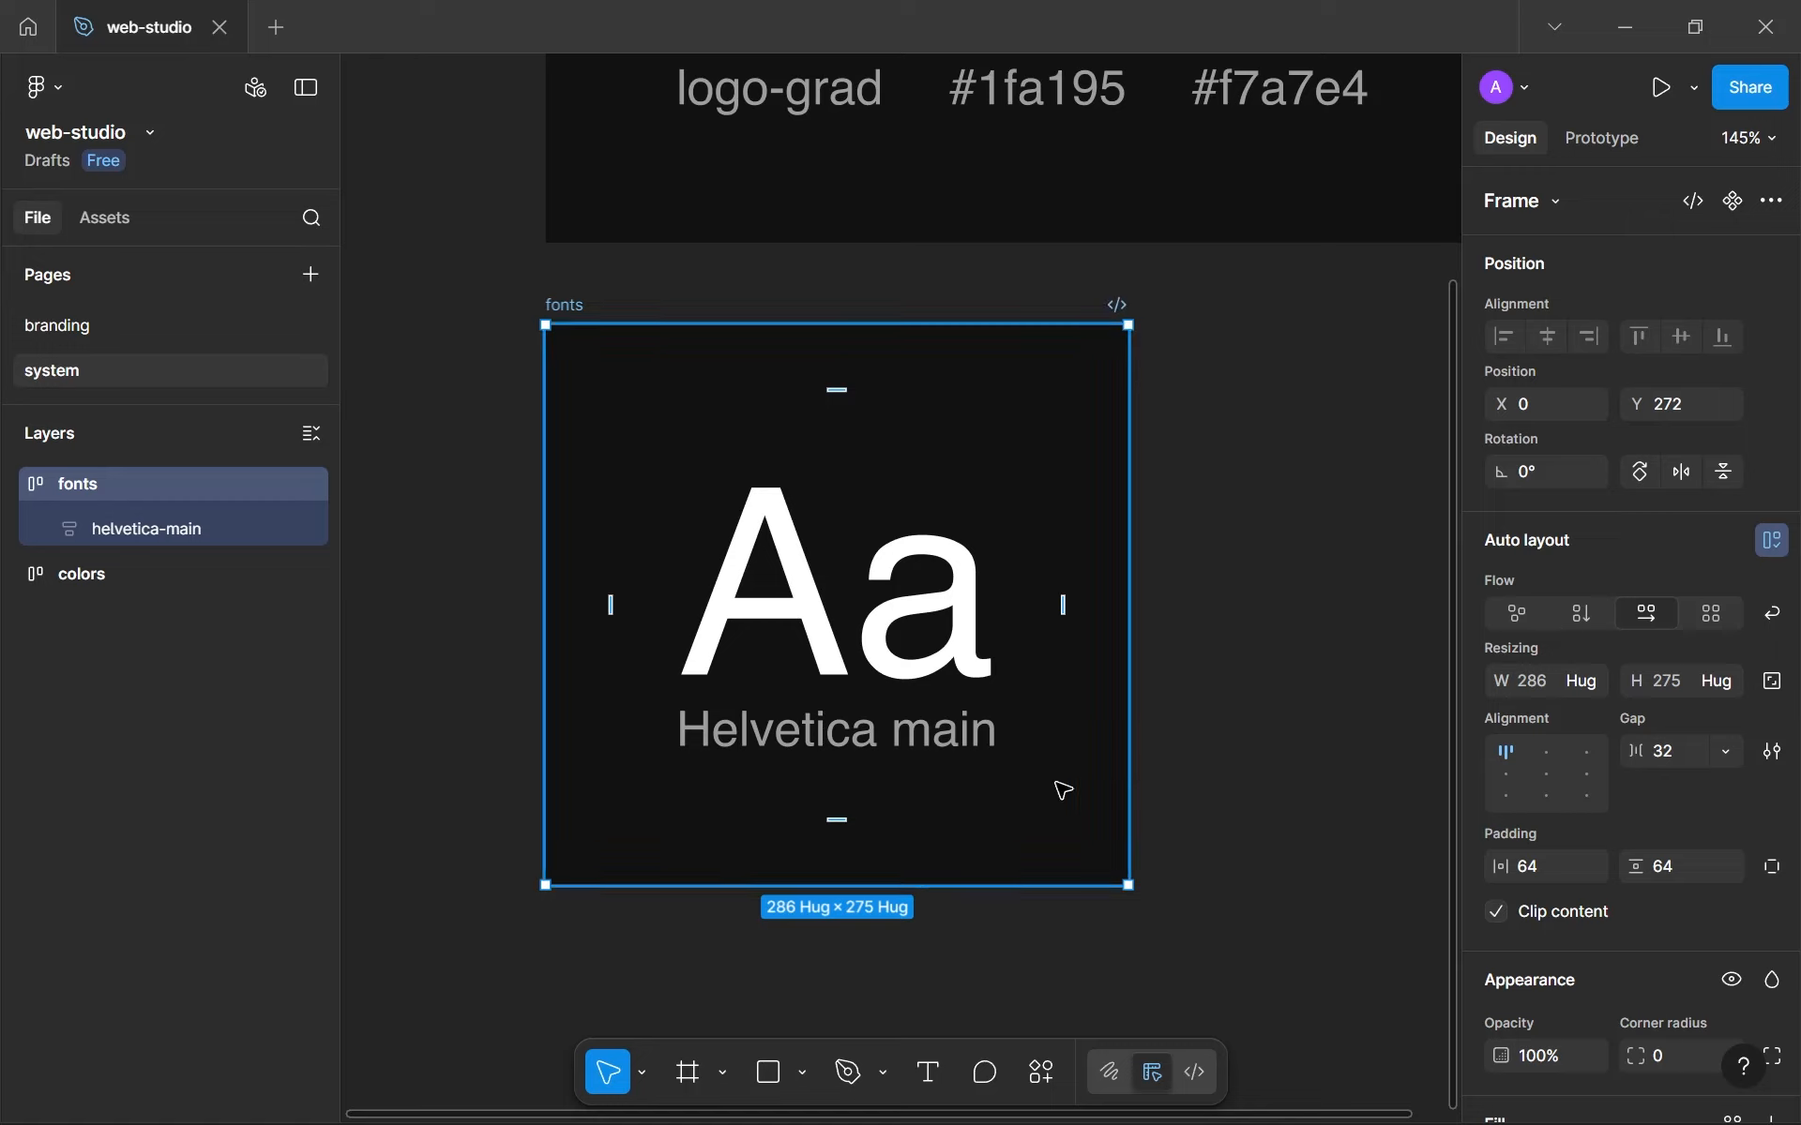
pyautogui.doubleClick(908, 638)
pyautogui.moveTo(934, 682)
pyautogui.mouseDown()
pyautogui.moveTo(950, 708)
pyautogui.moveTo(955, 682)
pyautogui.mouseUp()
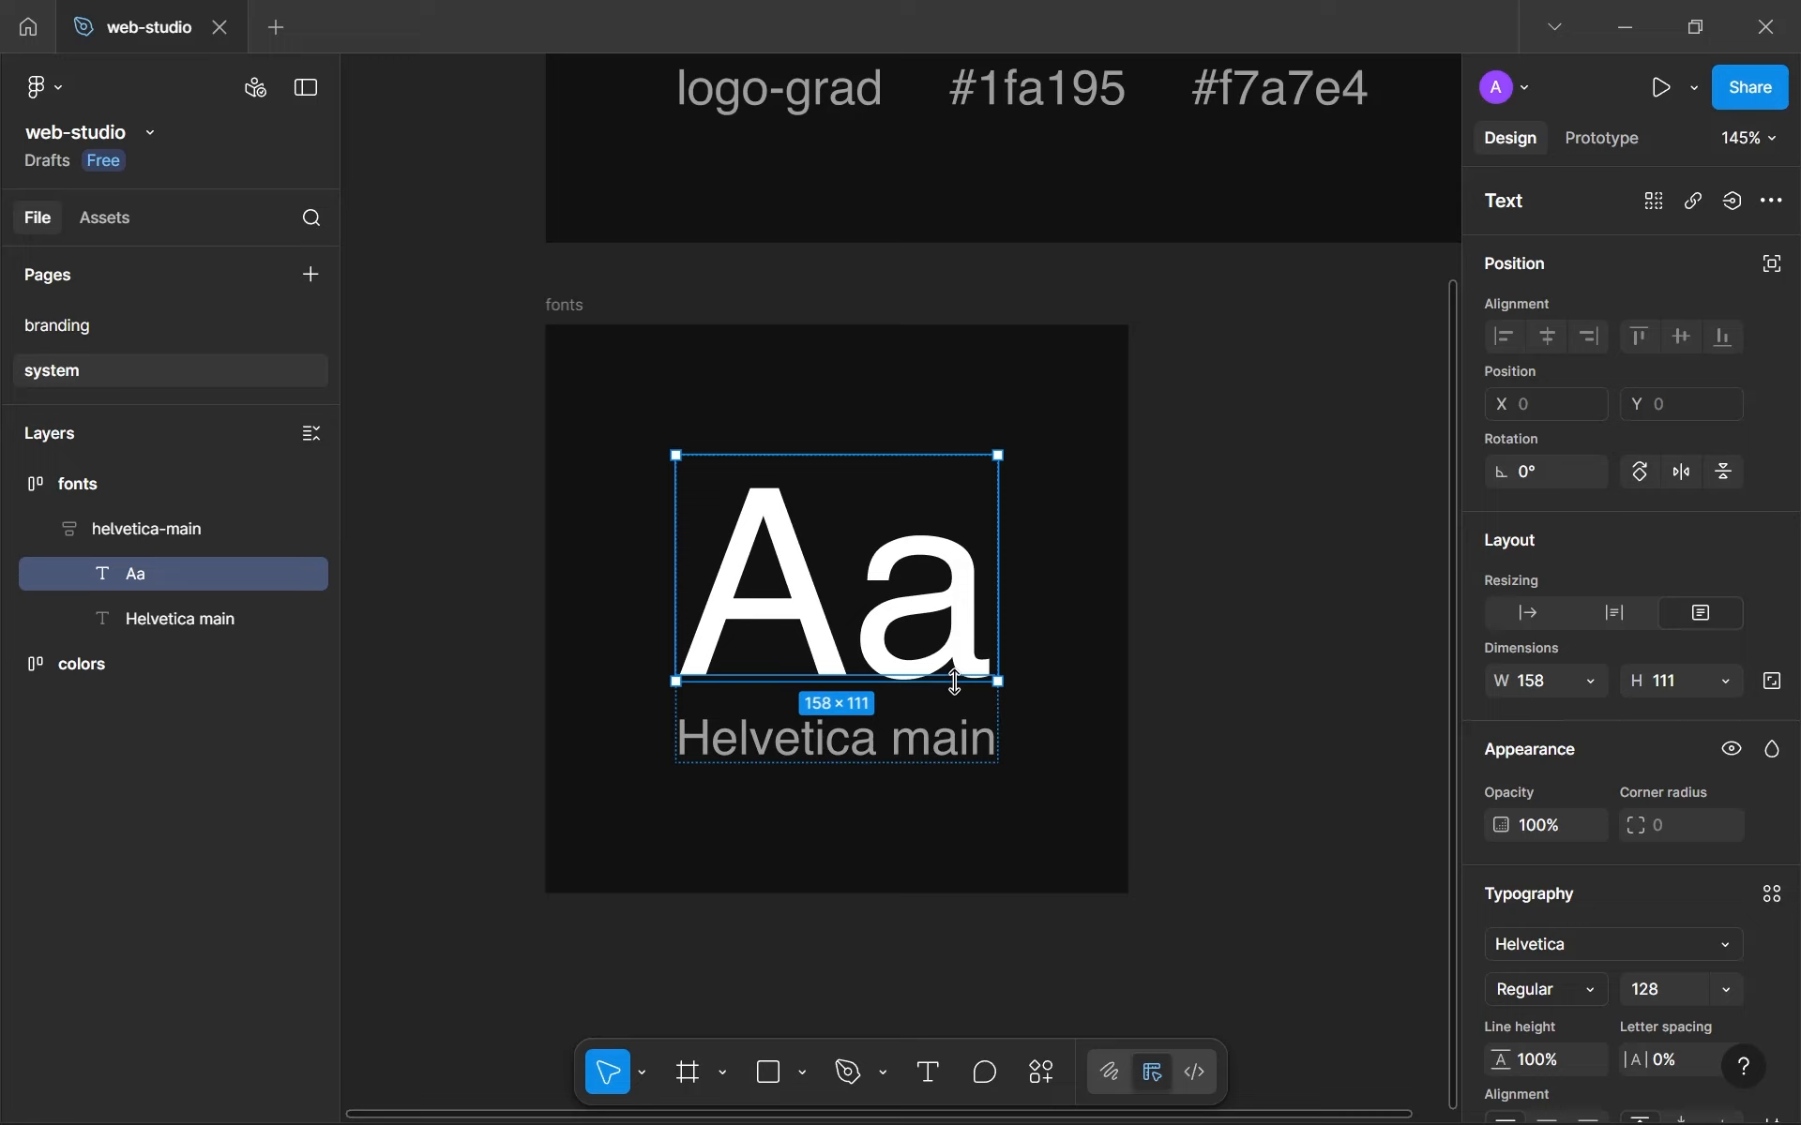
pyautogui.click(1180, 693)
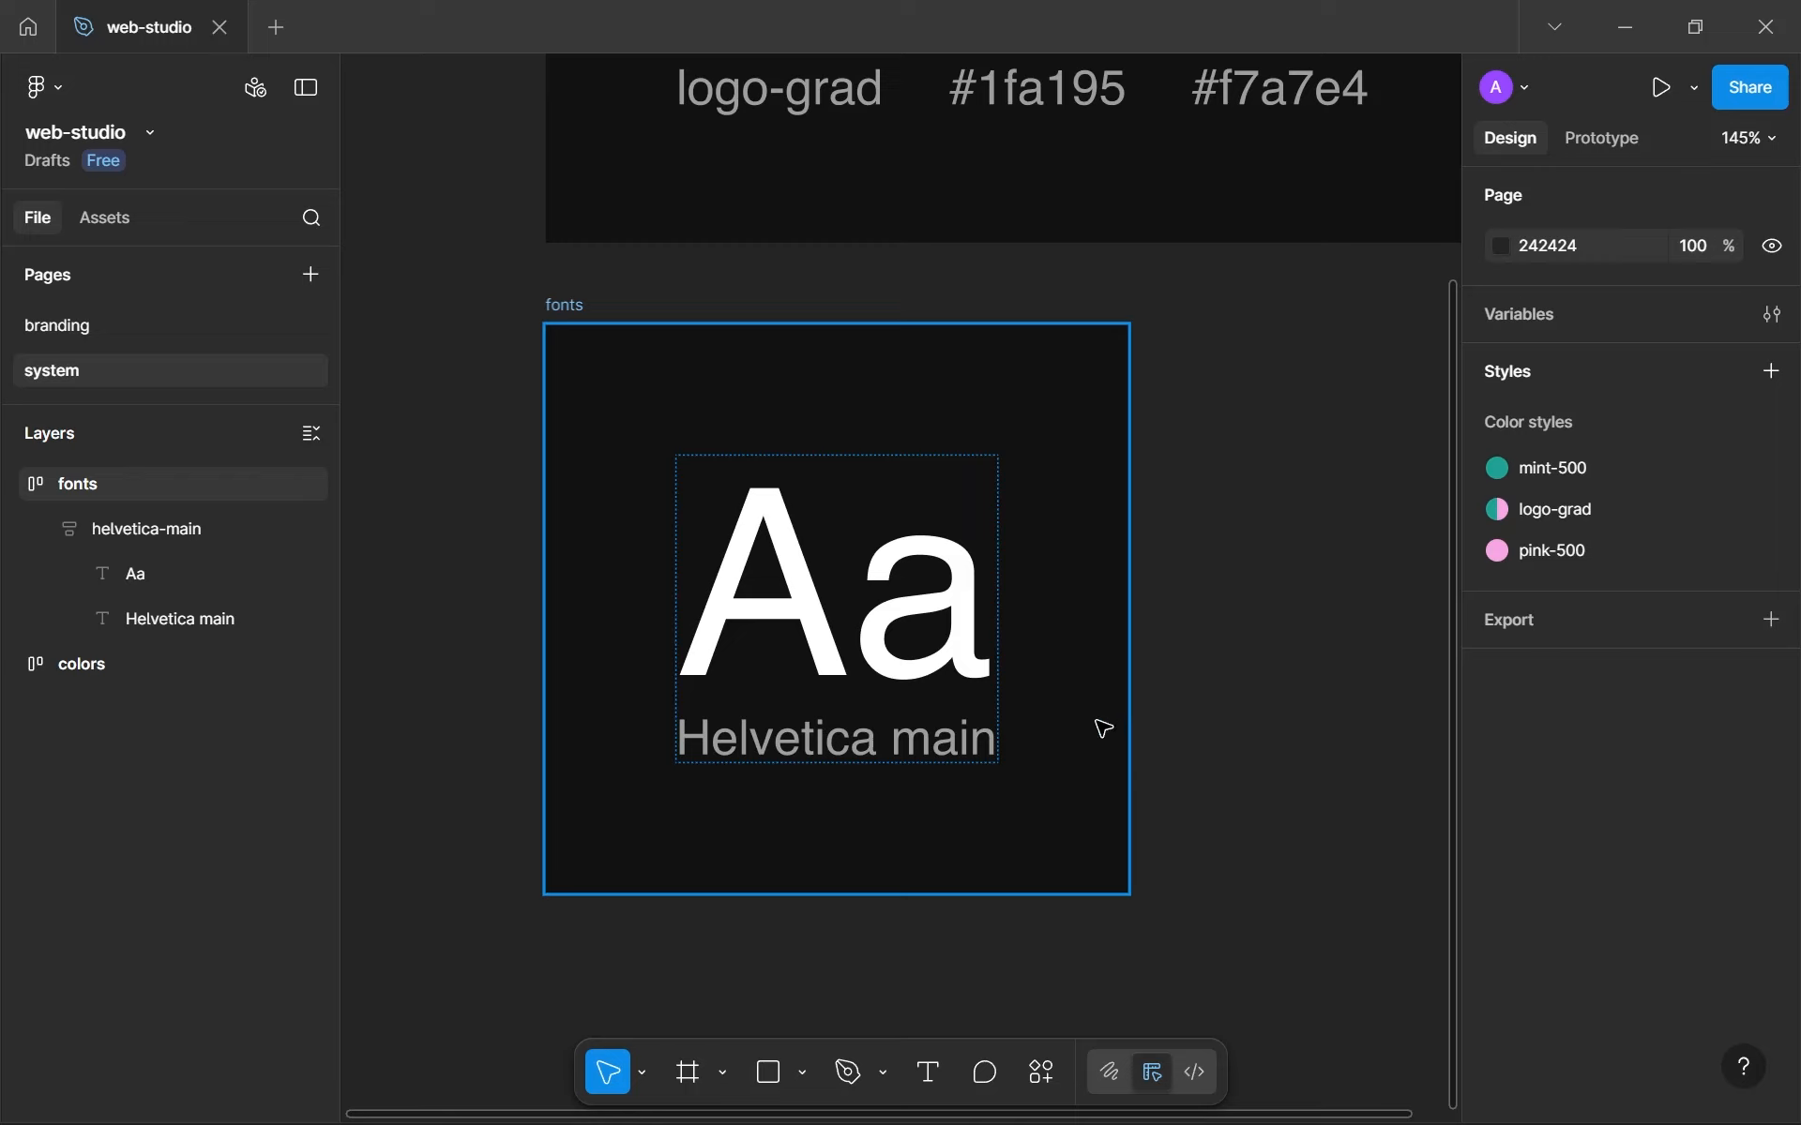
pyautogui.click(950, 719)
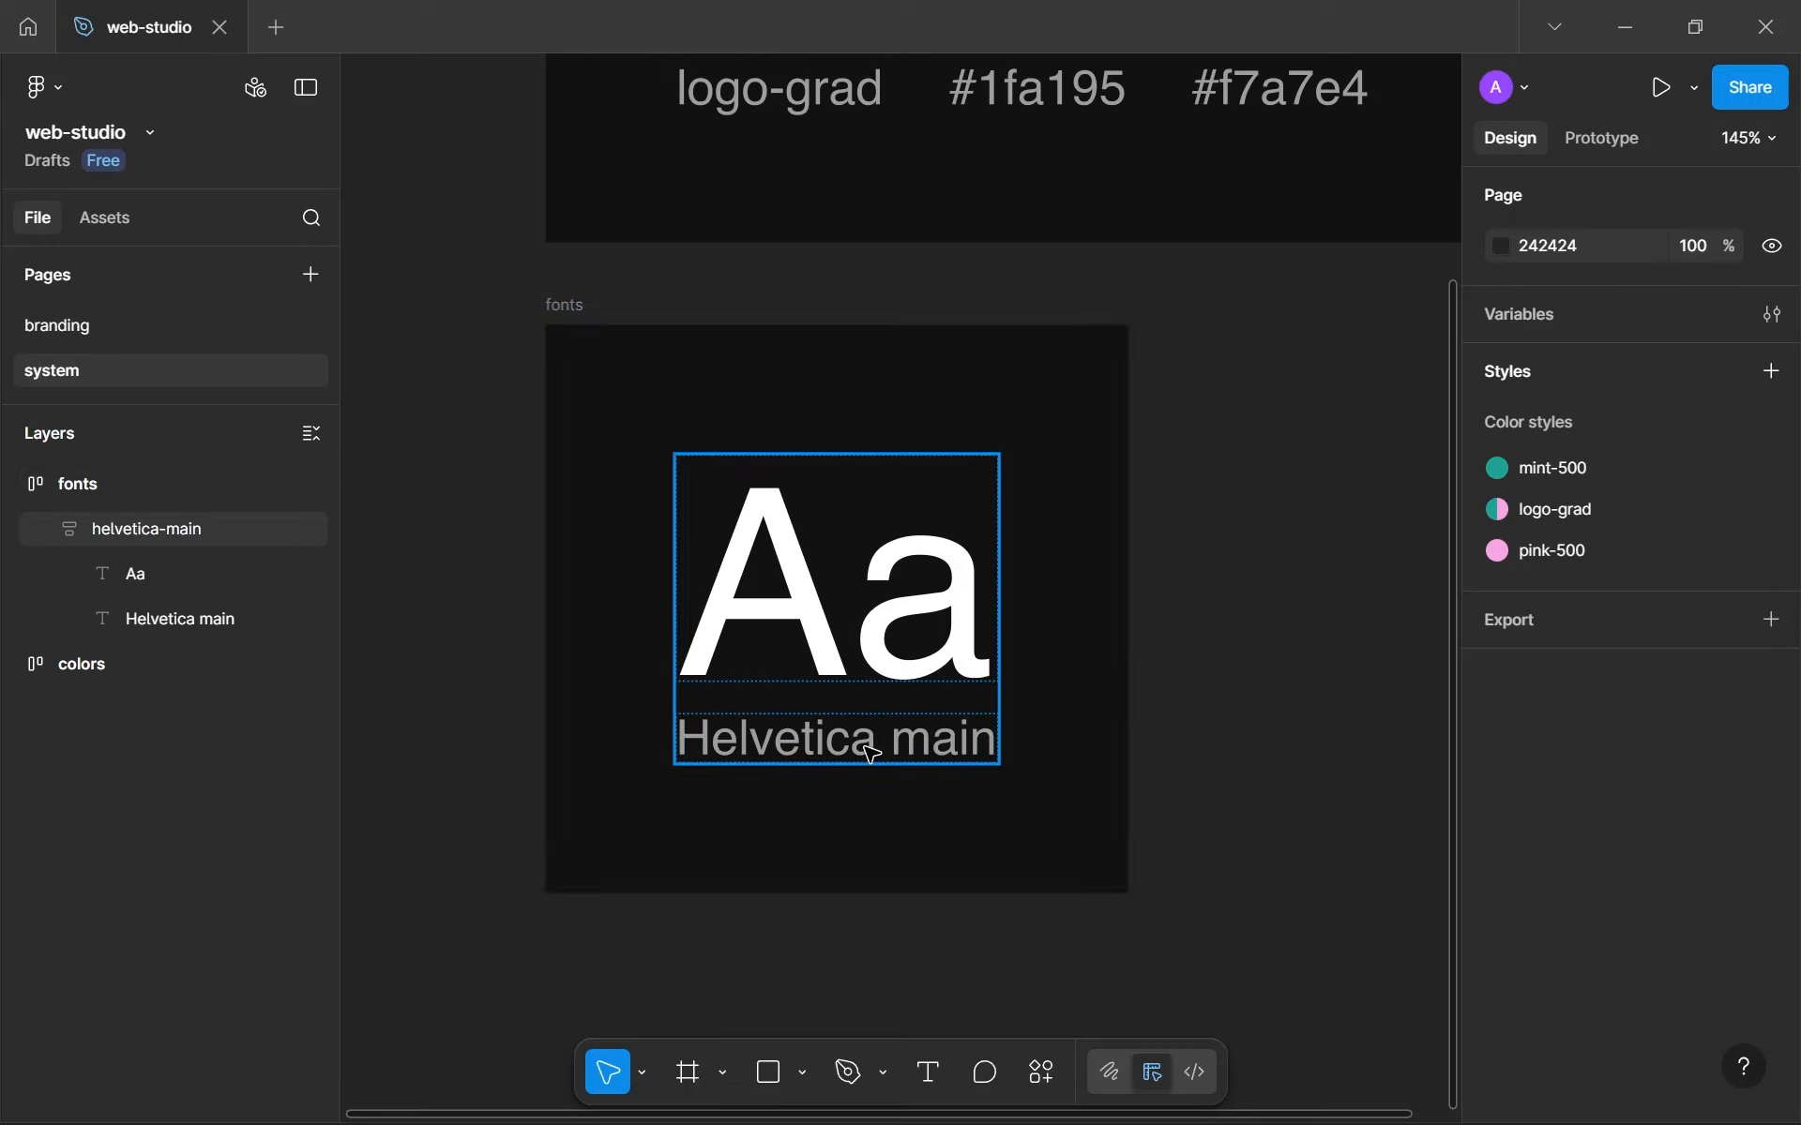
pyautogui.scroll(-5, 865, 747)
pyautogui.scroll(3, 867, 748)
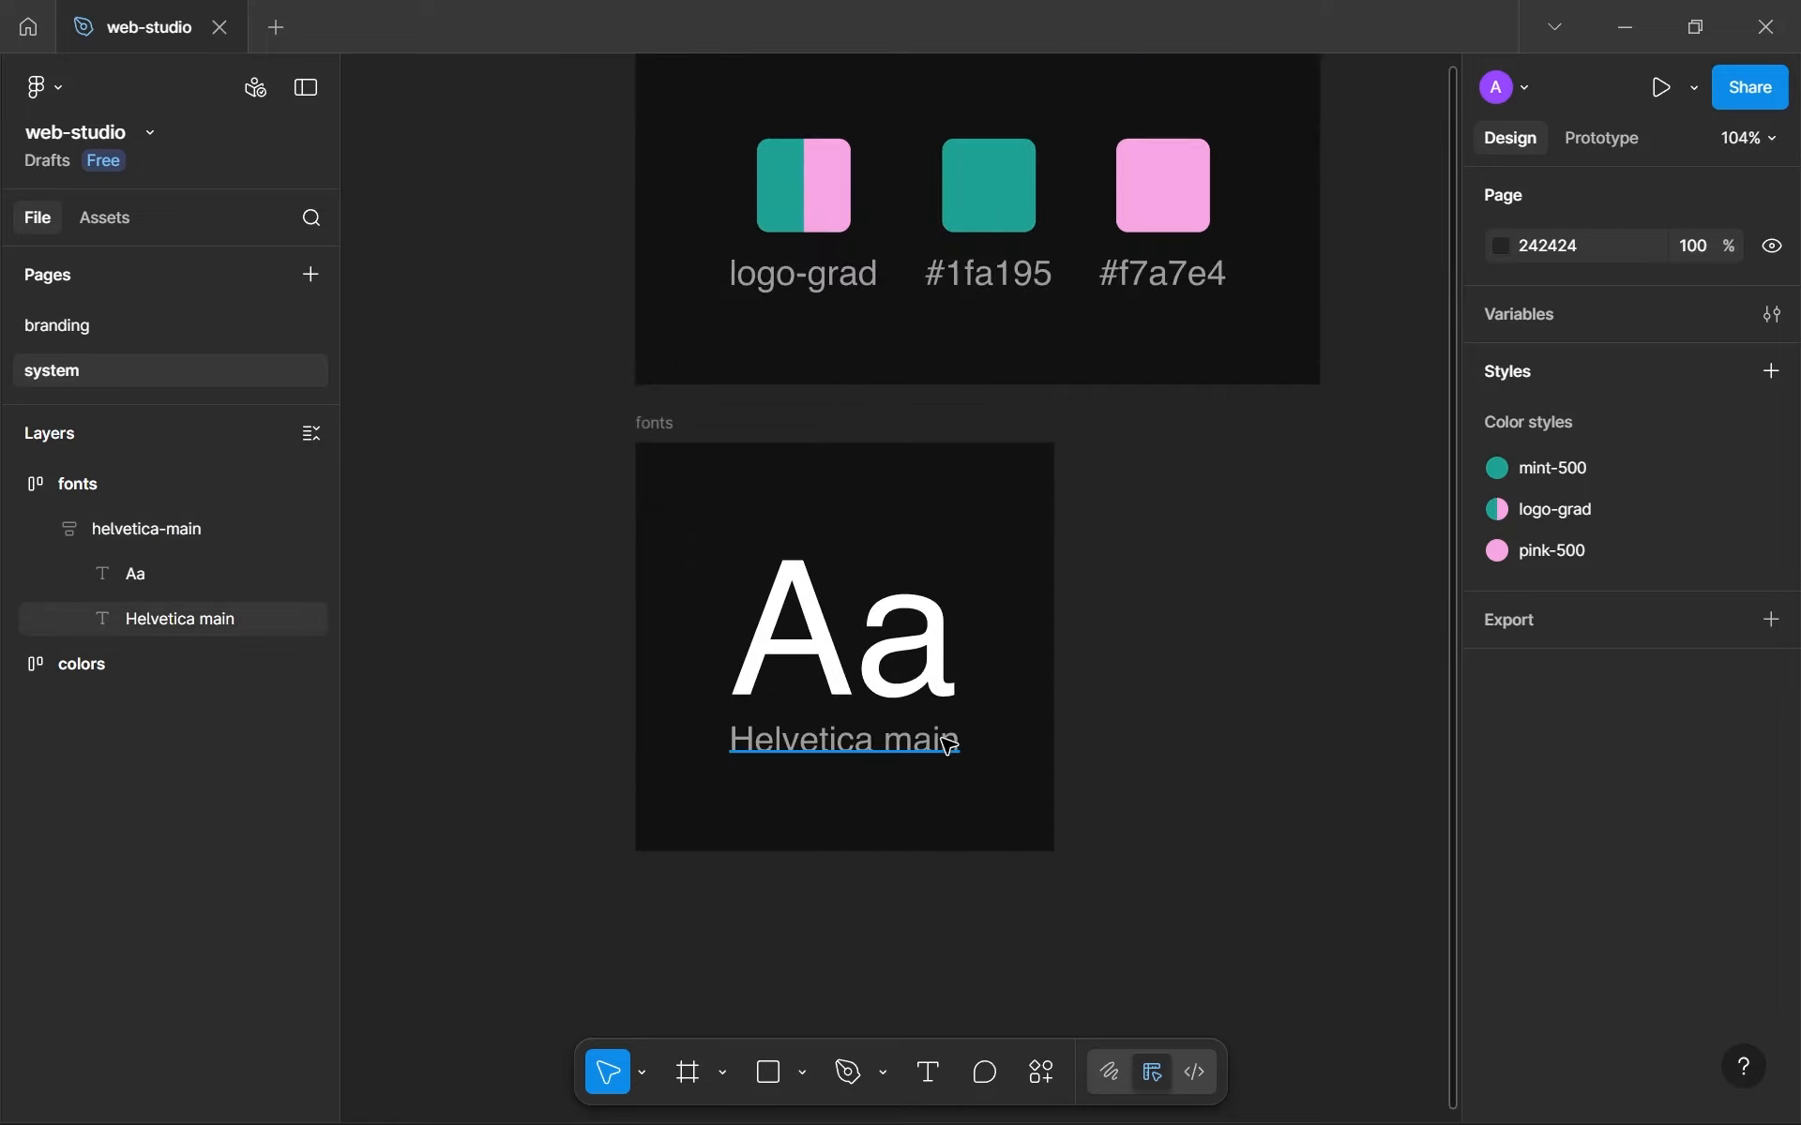
pyautogui.moveTo(946, 741); pyautogui.dragTo(1048, 680)
pyautogui.scroll(1, 1047, 680)
pyautogui.scroll(-1, 1048, 680)
pyautogui.click(797, 413)
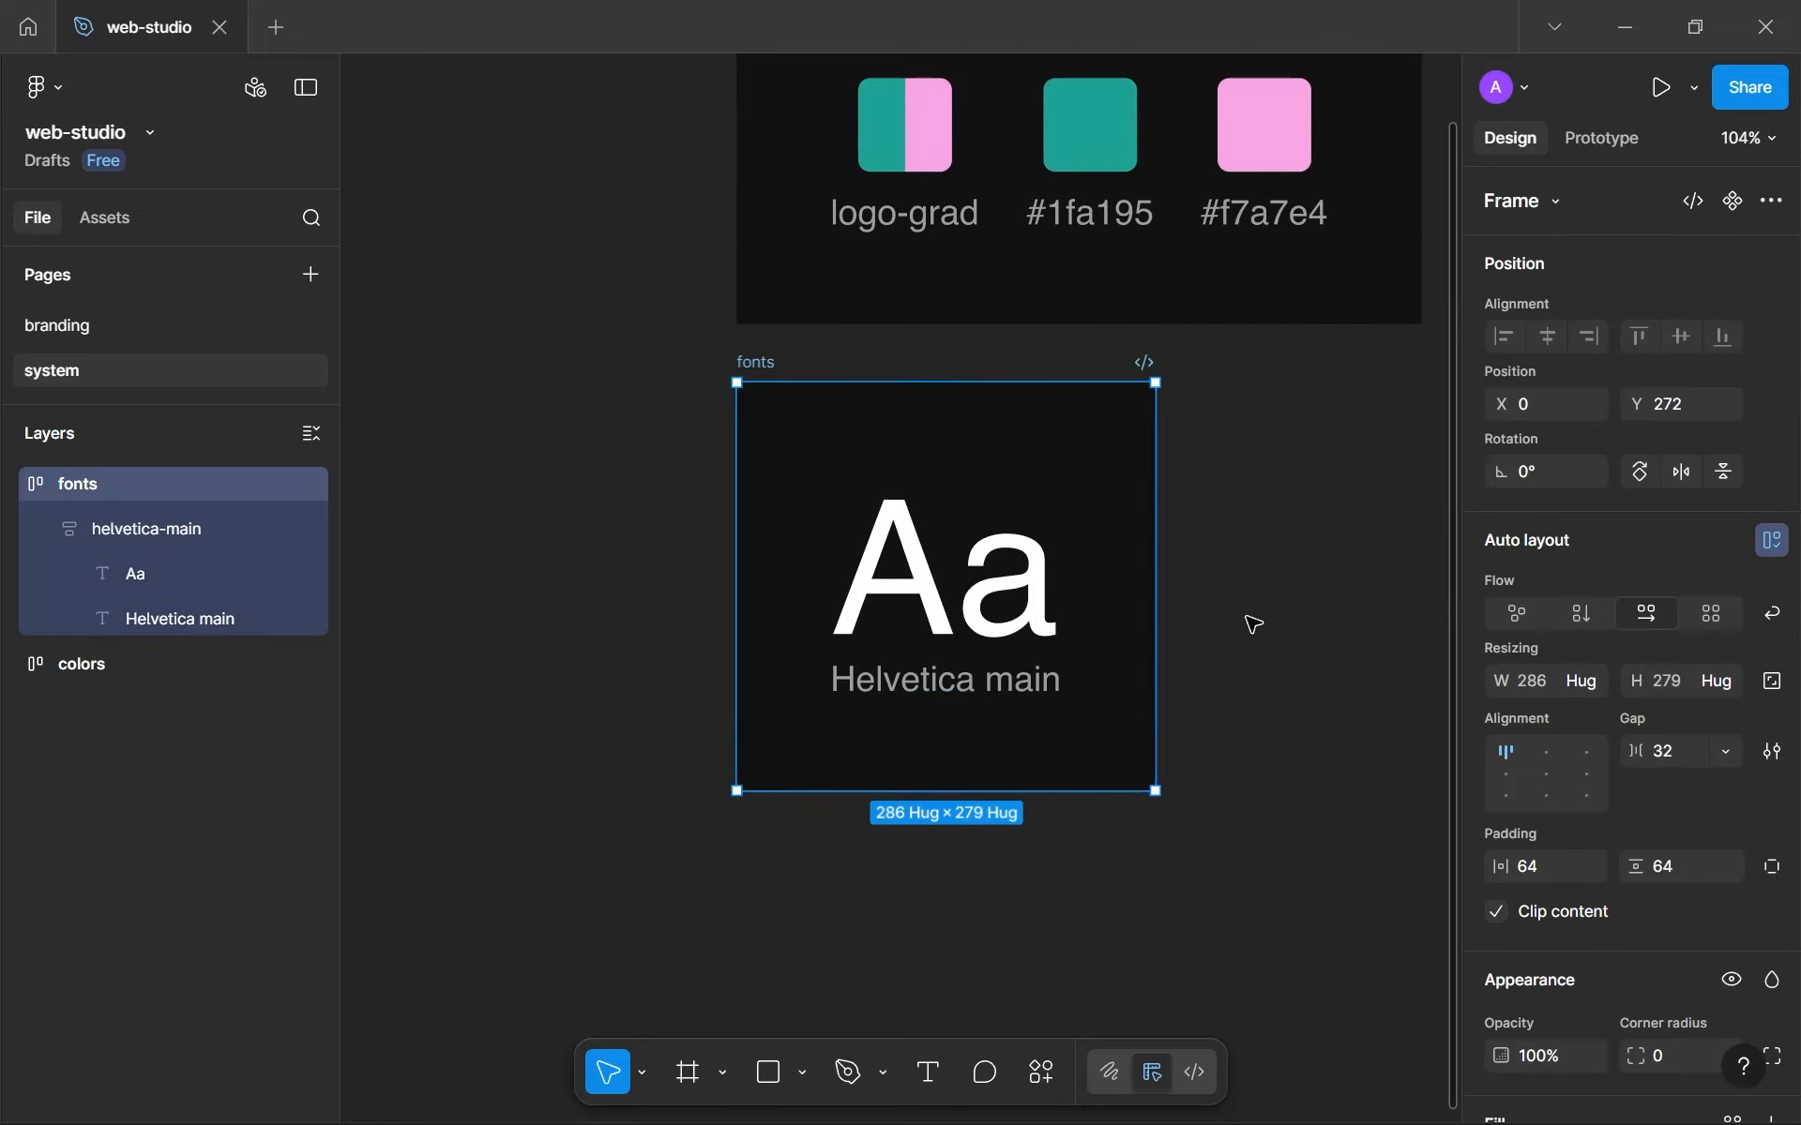
pyautogui.scroll(4, 1031, 281)
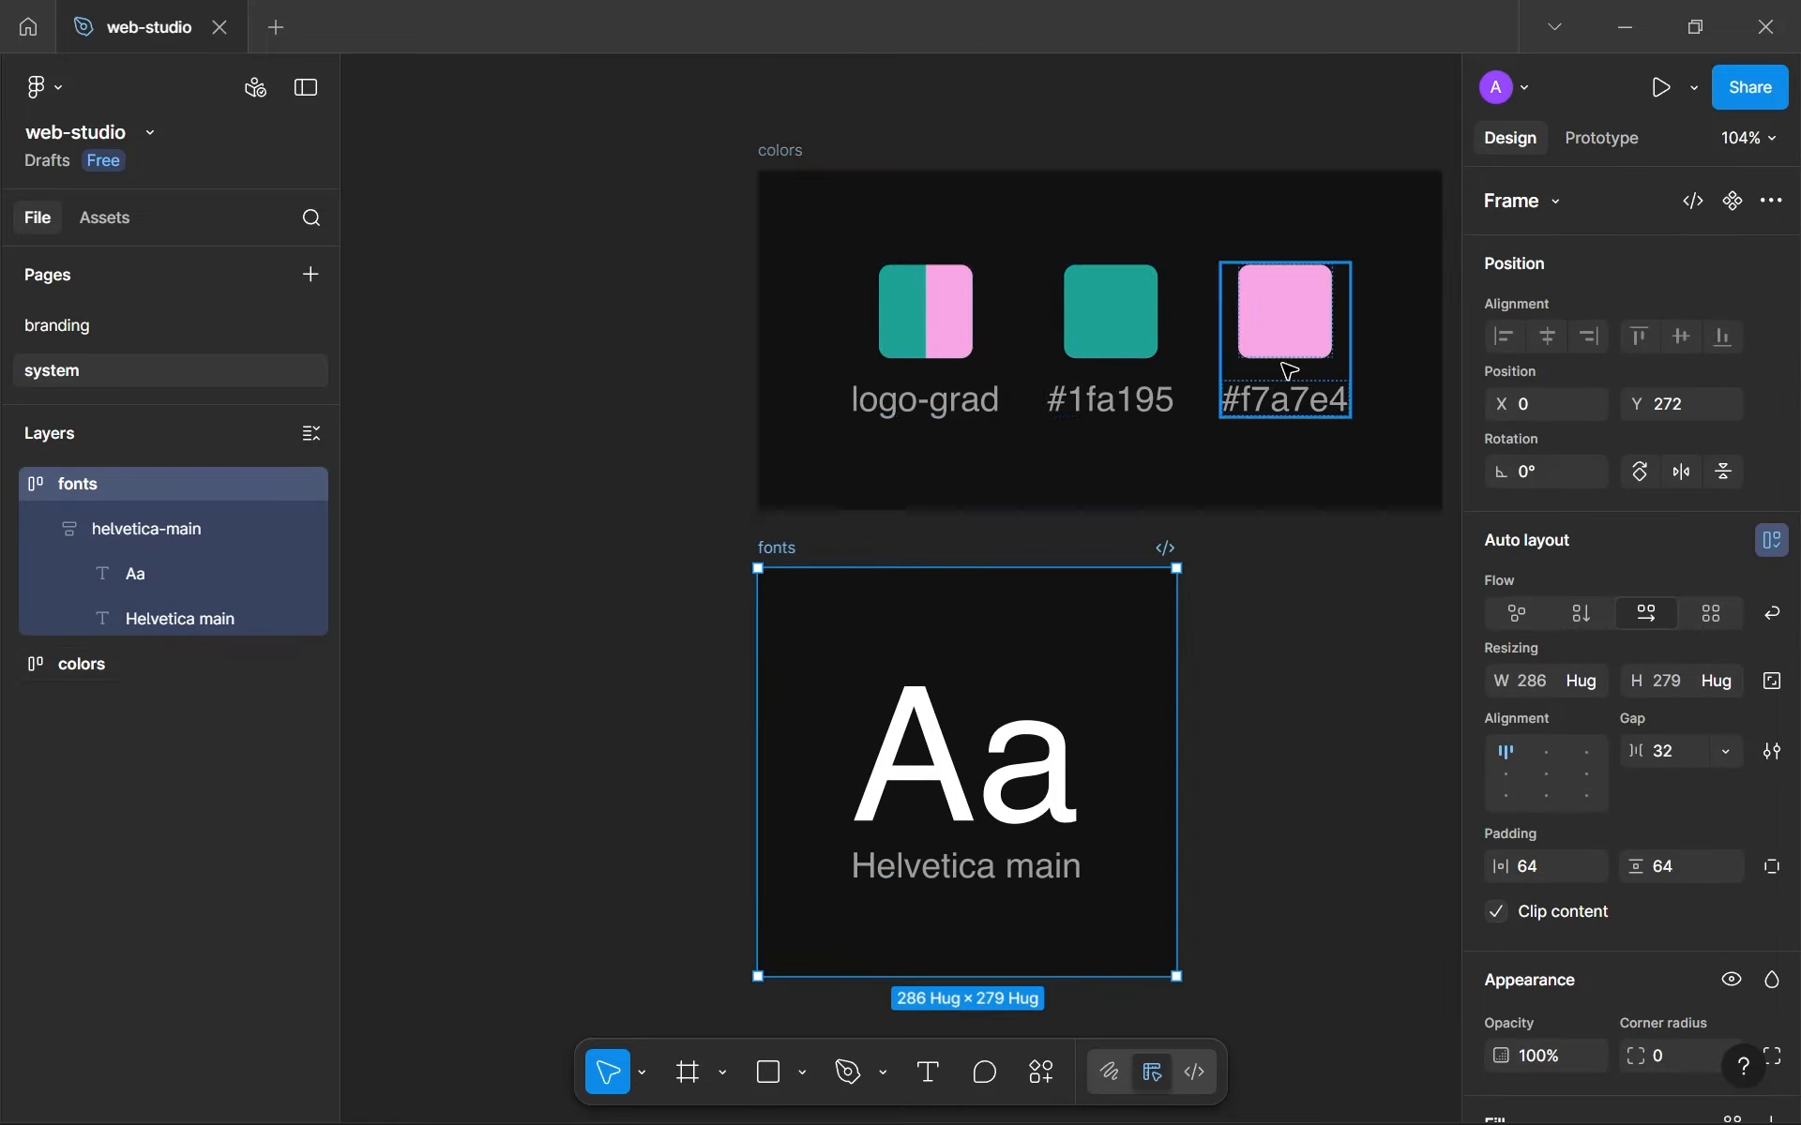
pyautogui.click(898, 758)
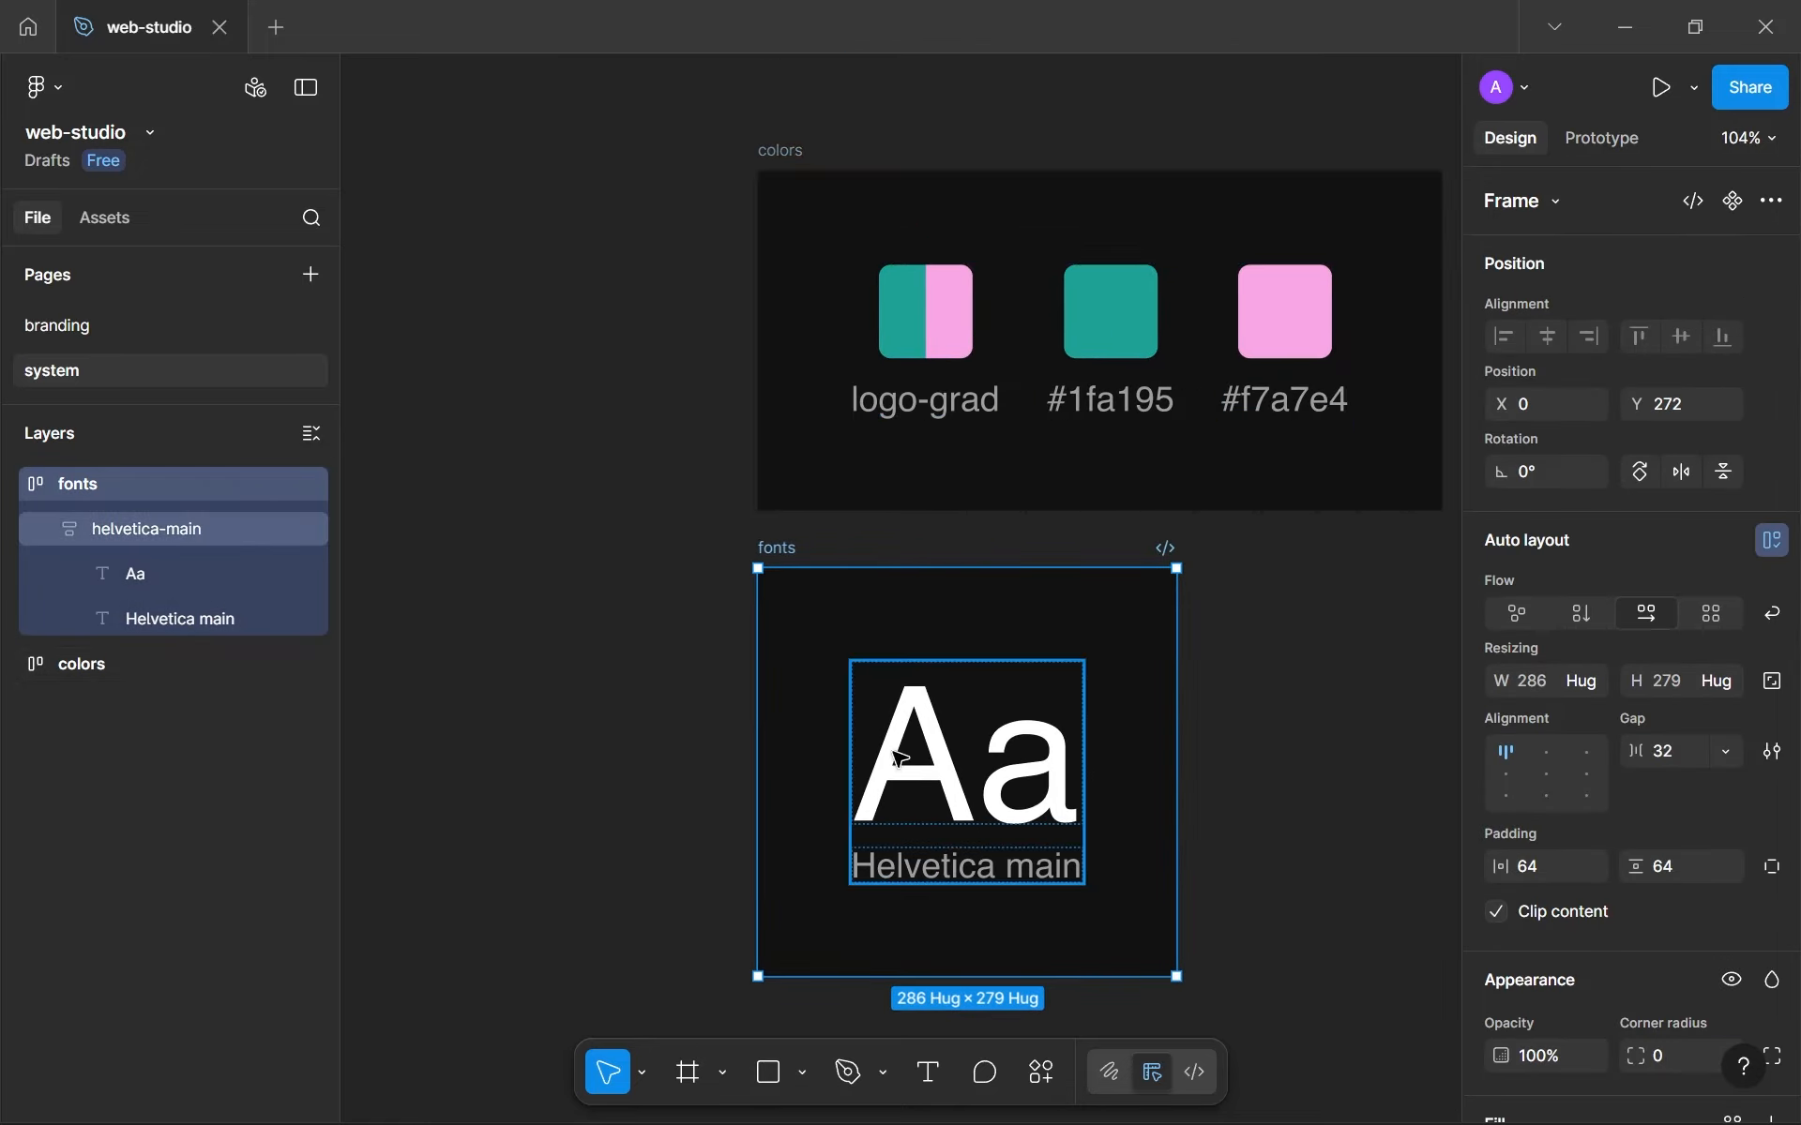
pyautogui.click(684, 747)
# Examine the Aa text's typography settings, font list and options for creating a font variable.
pyautogui.click(945, 795)
pyautogui.click(945, 795)
pyautogui.scroll(-5, 1566, 900)
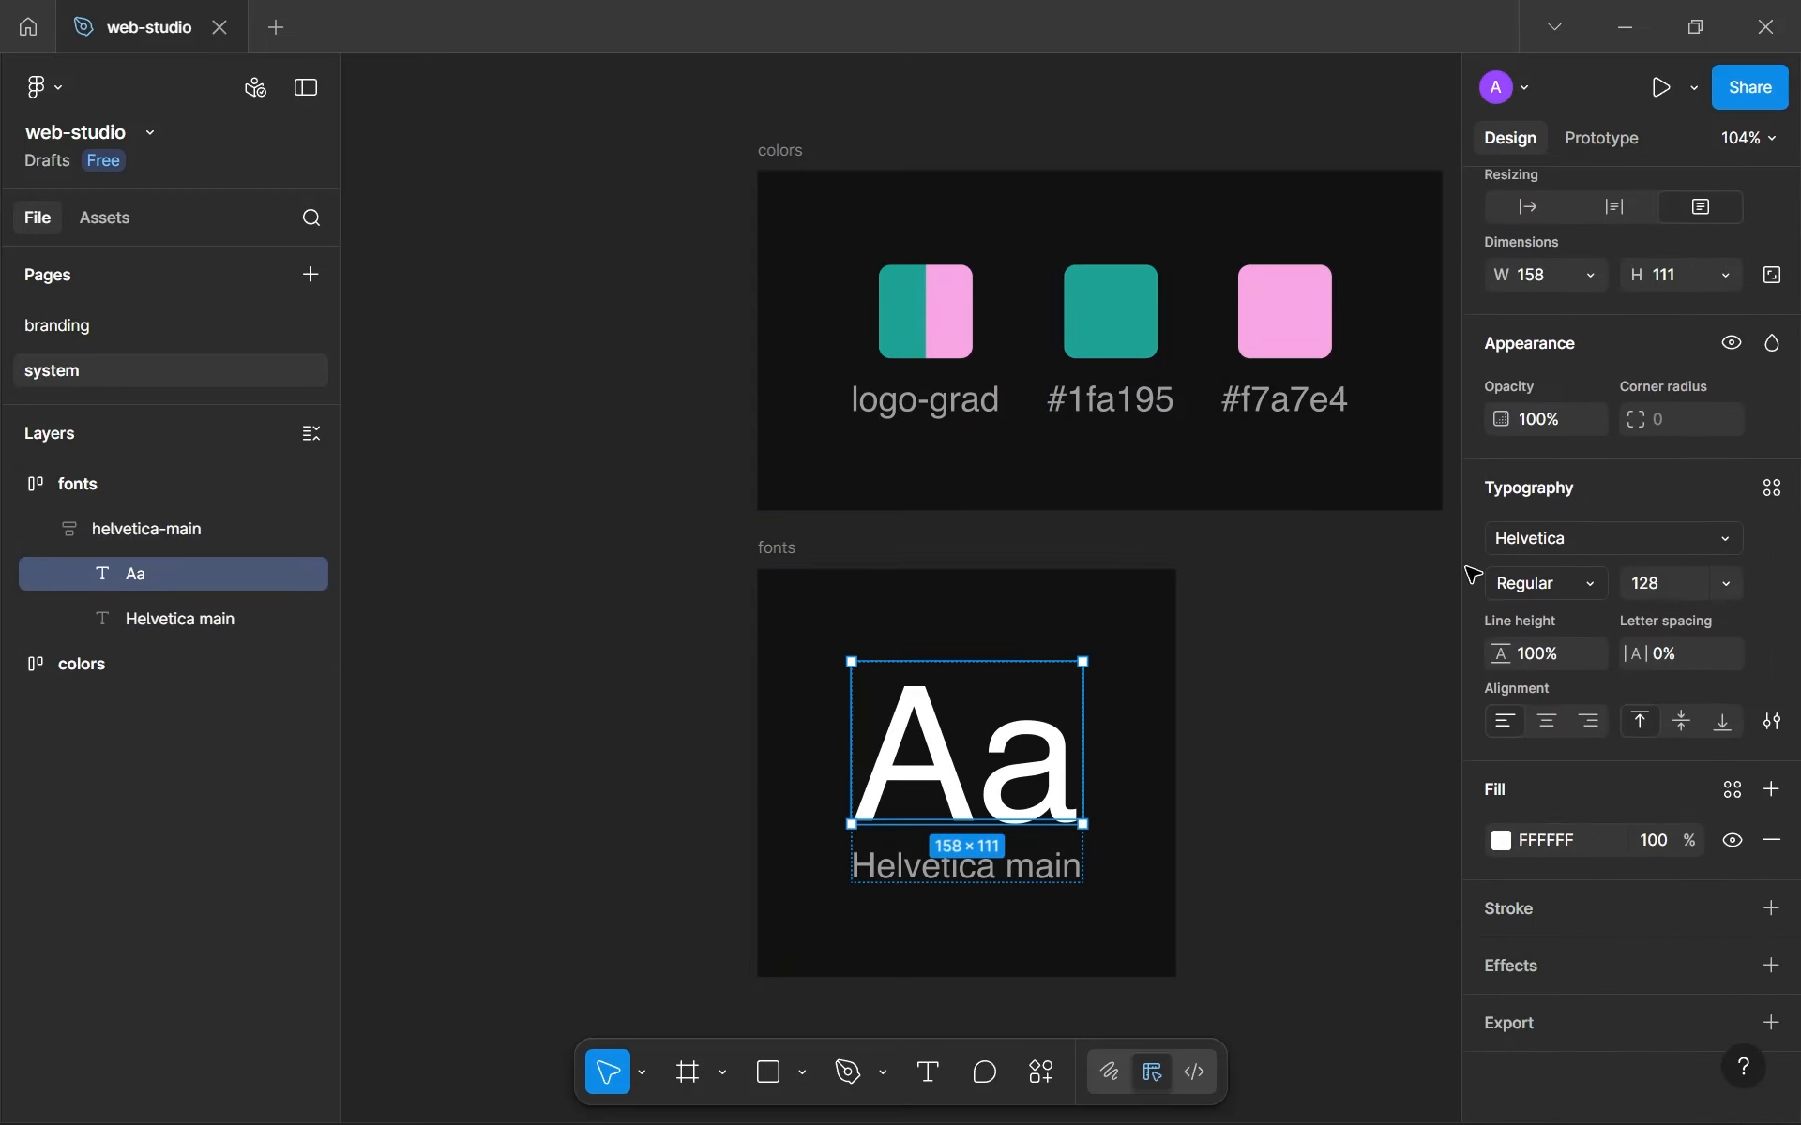
pyautogui.click(1780, 501)
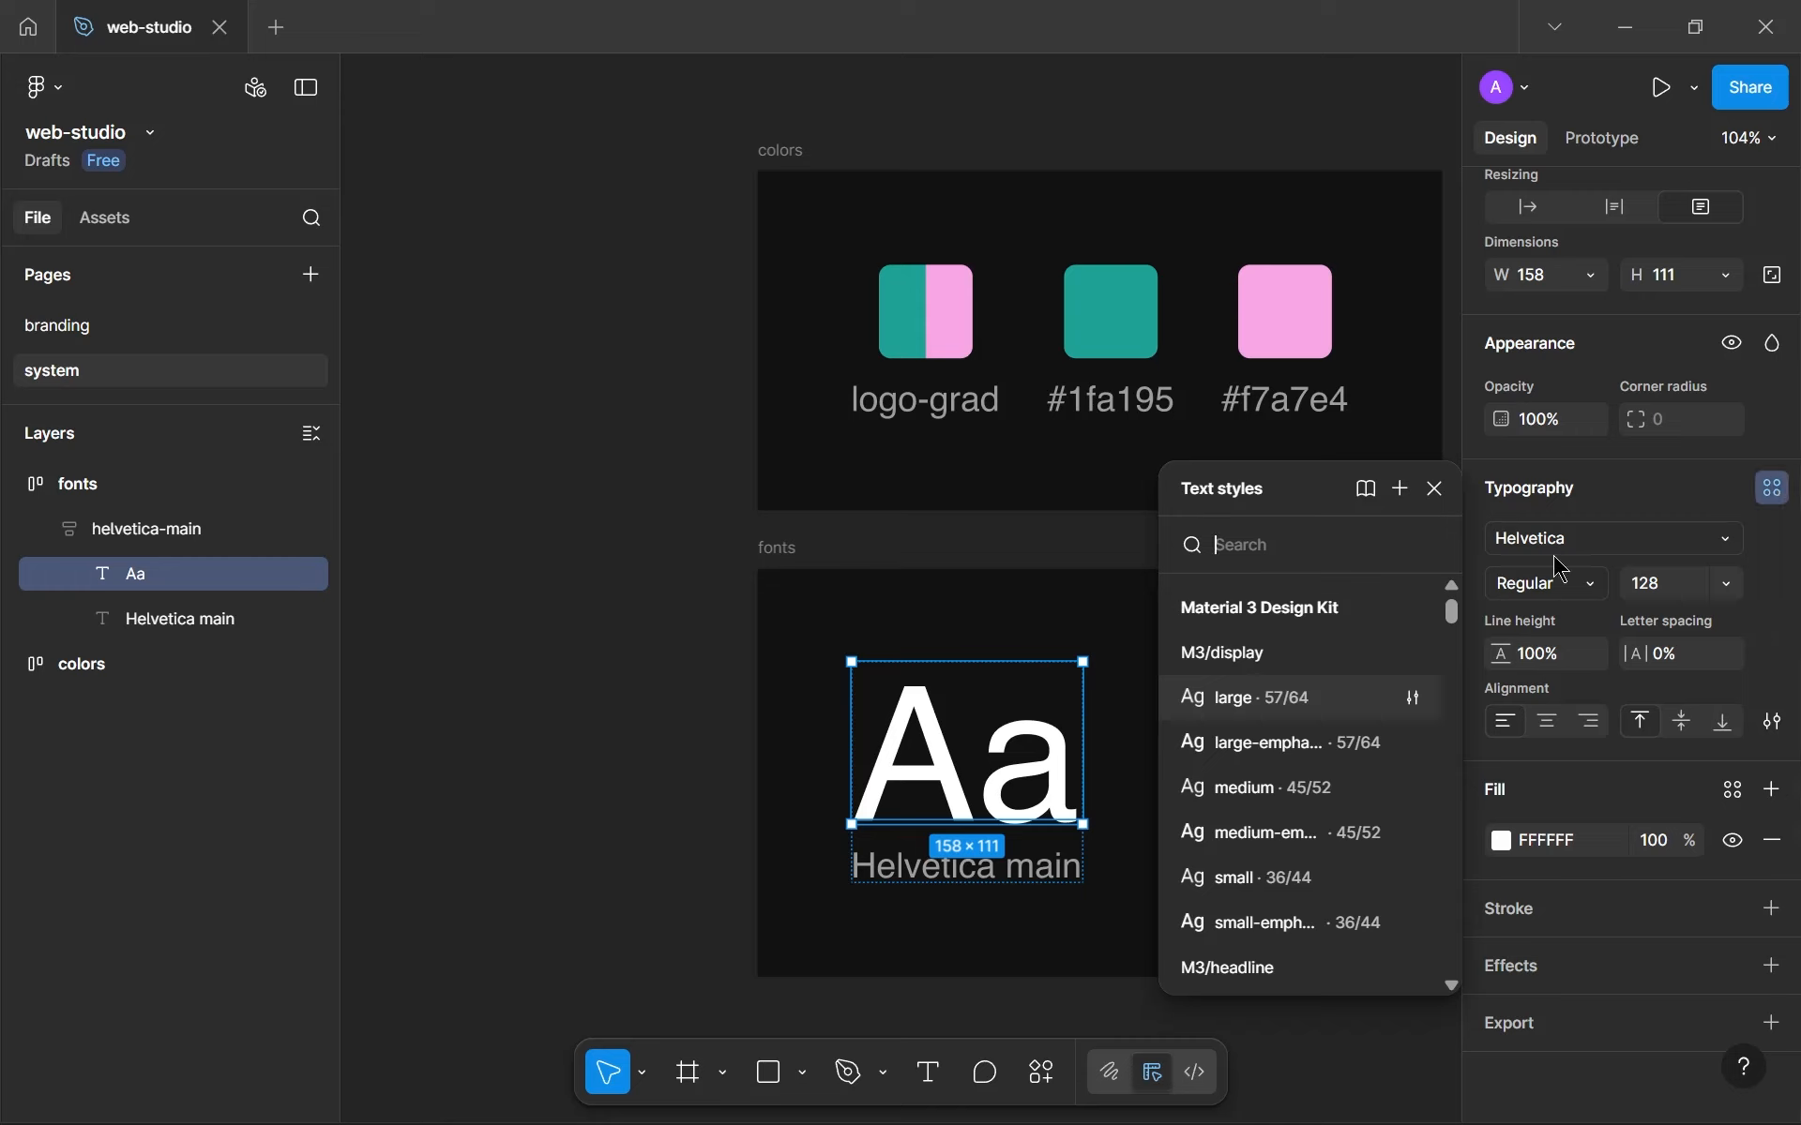
pyautogui.click(1656, 538)
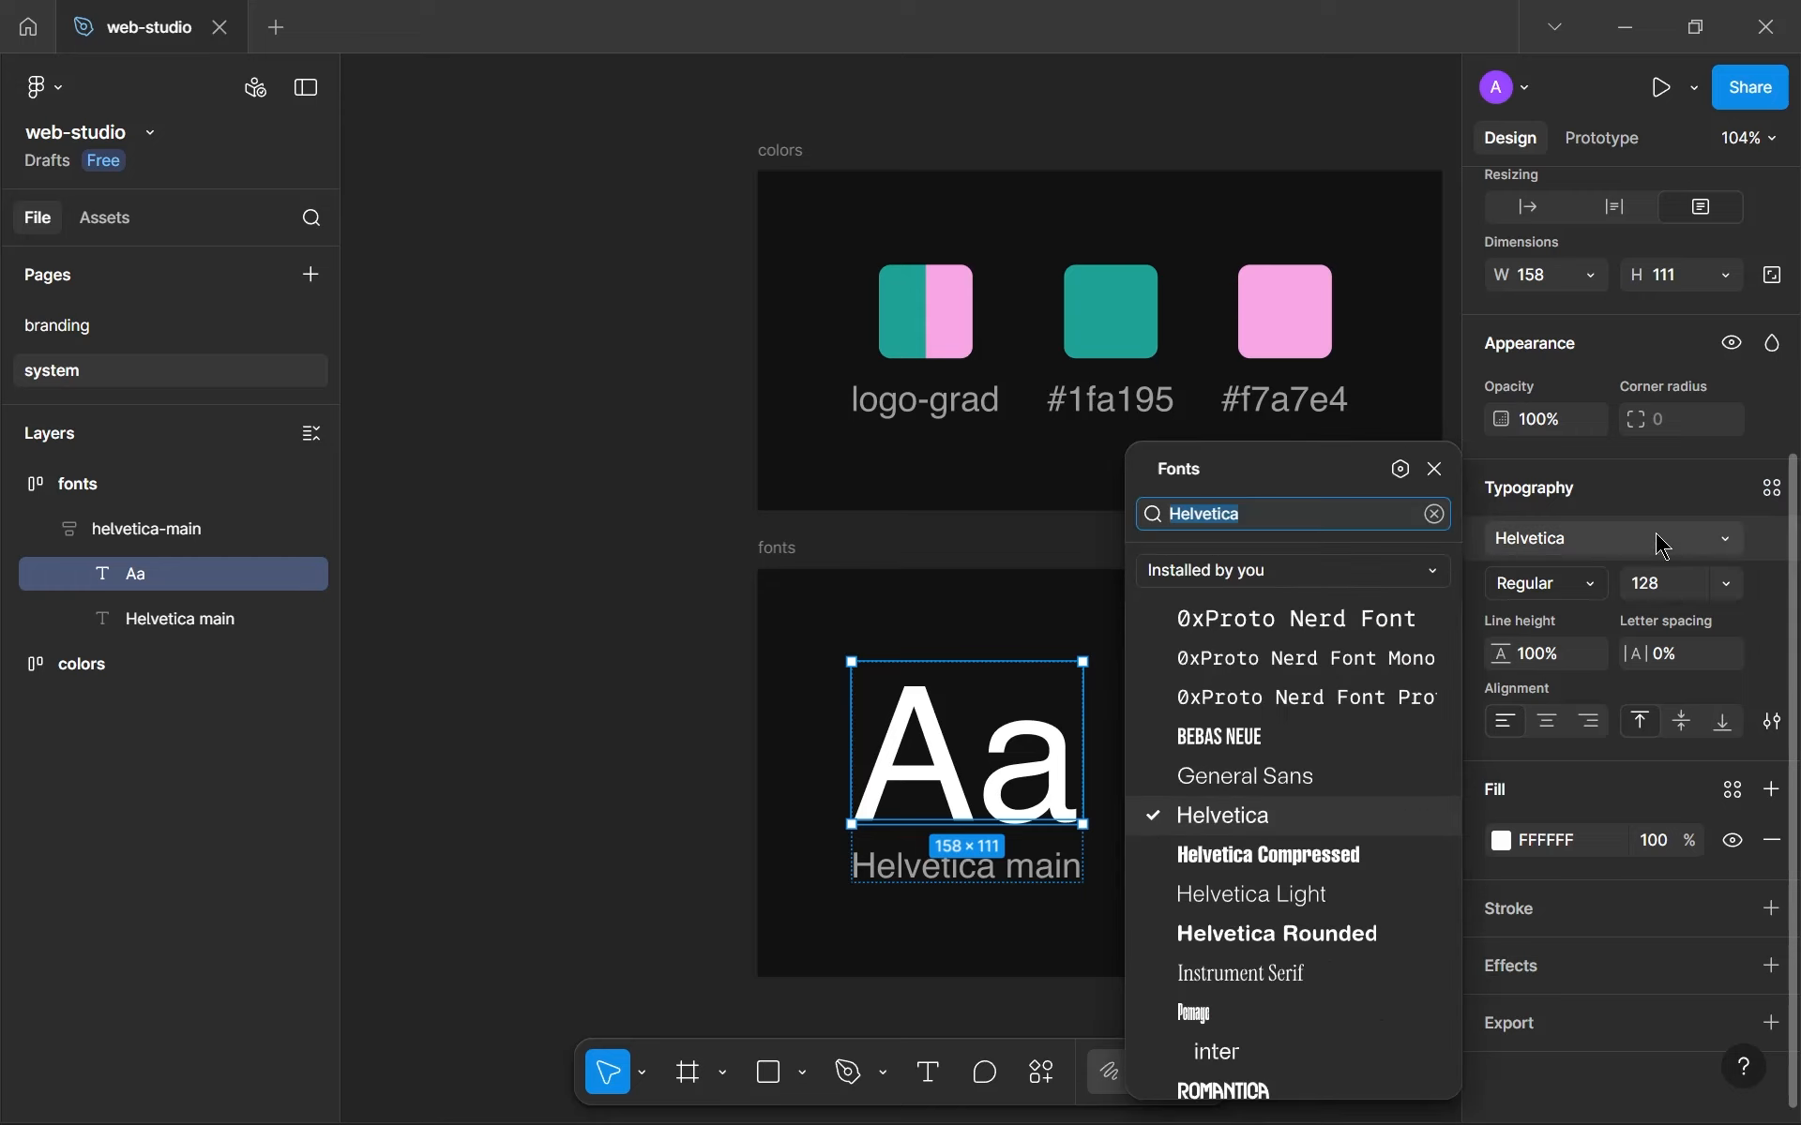
pyautogui.click(1402, 478)
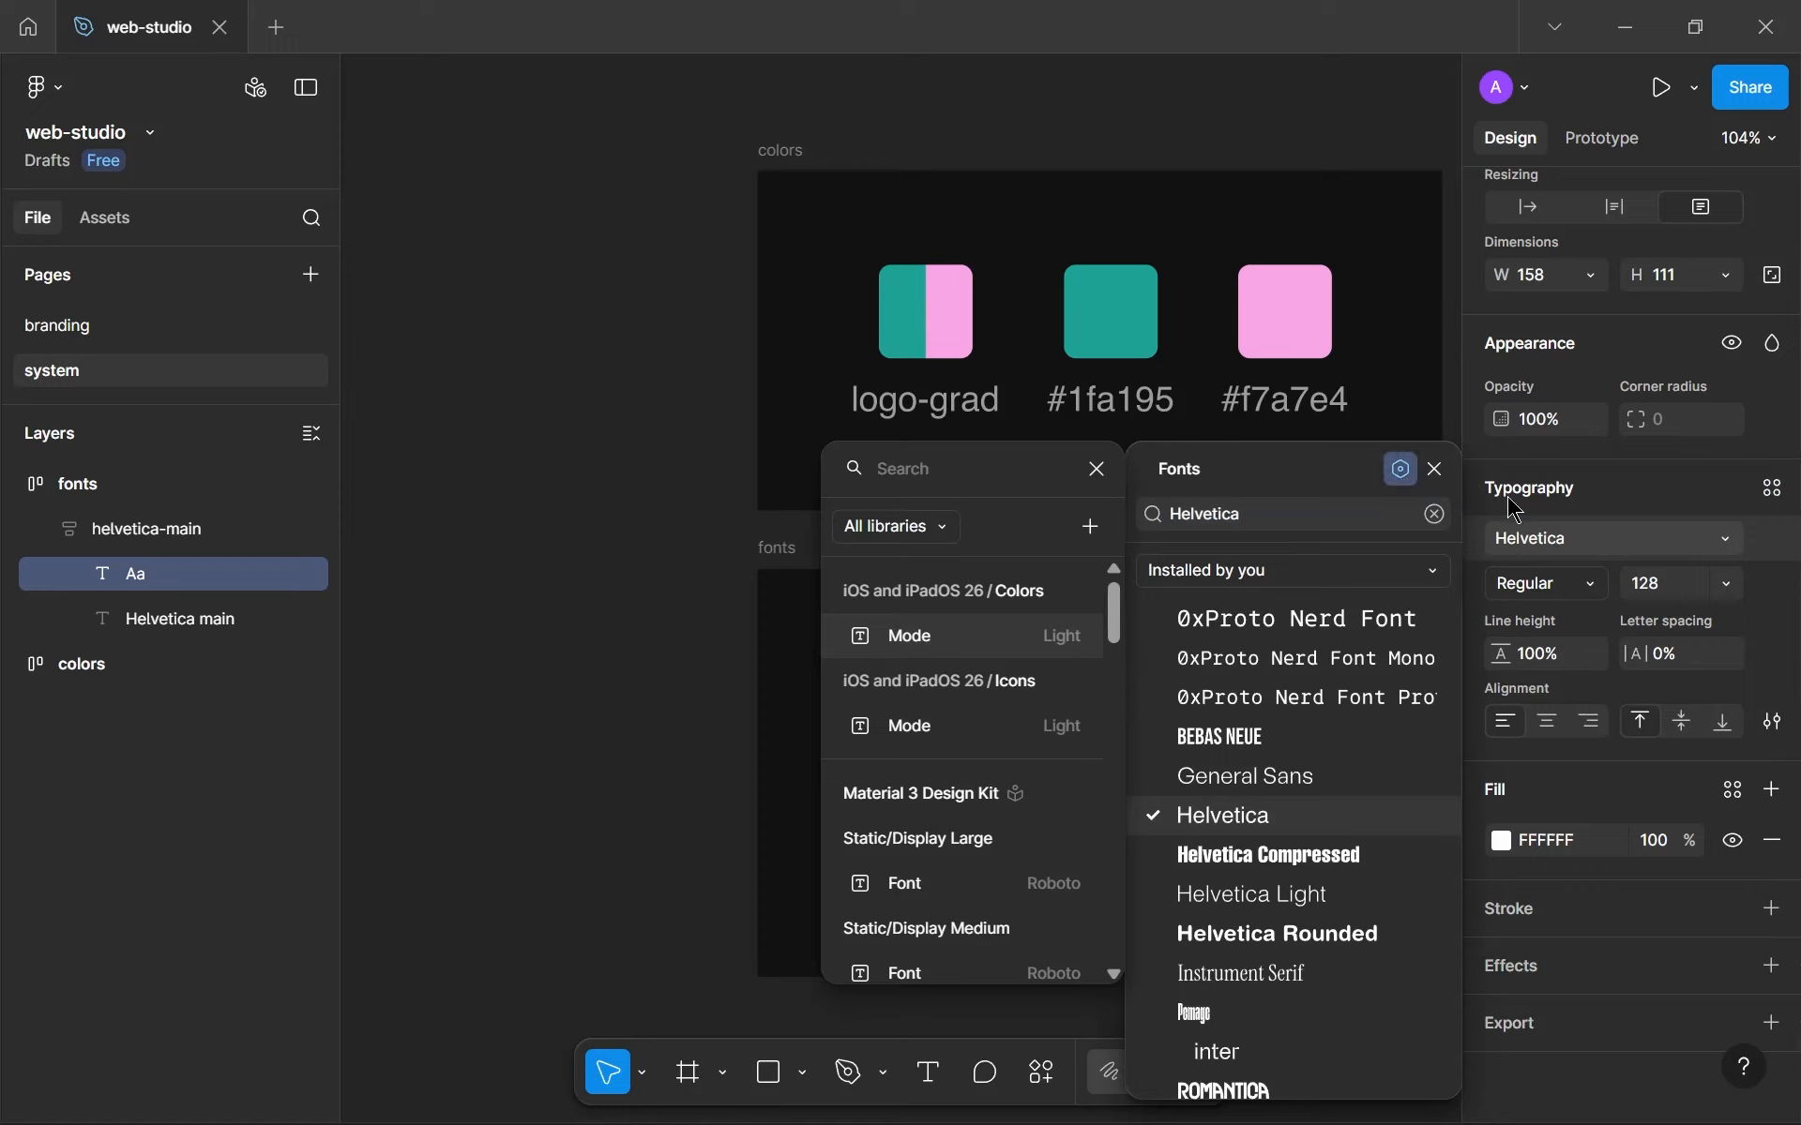
pyautogui.click(1081, 535)
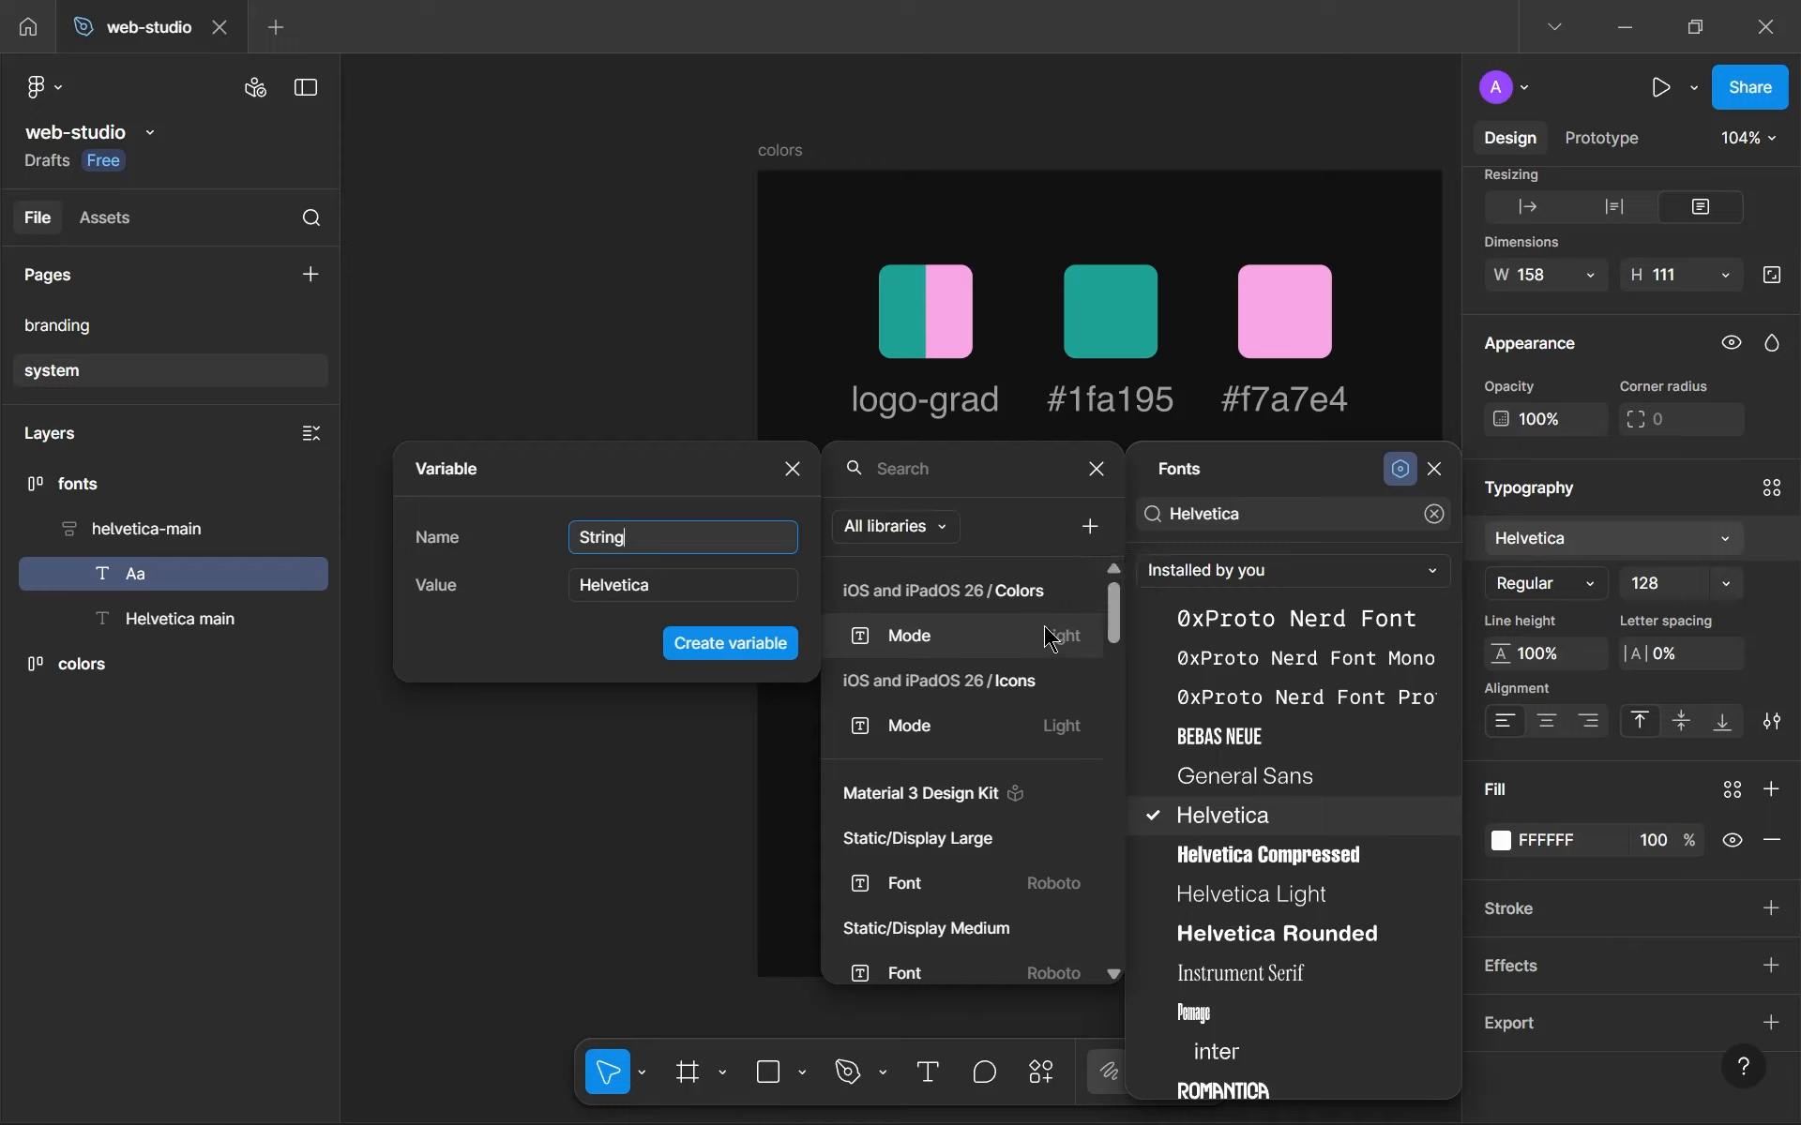
pyautogui.click(793, 469)
pyautogui.click(1097, 469)
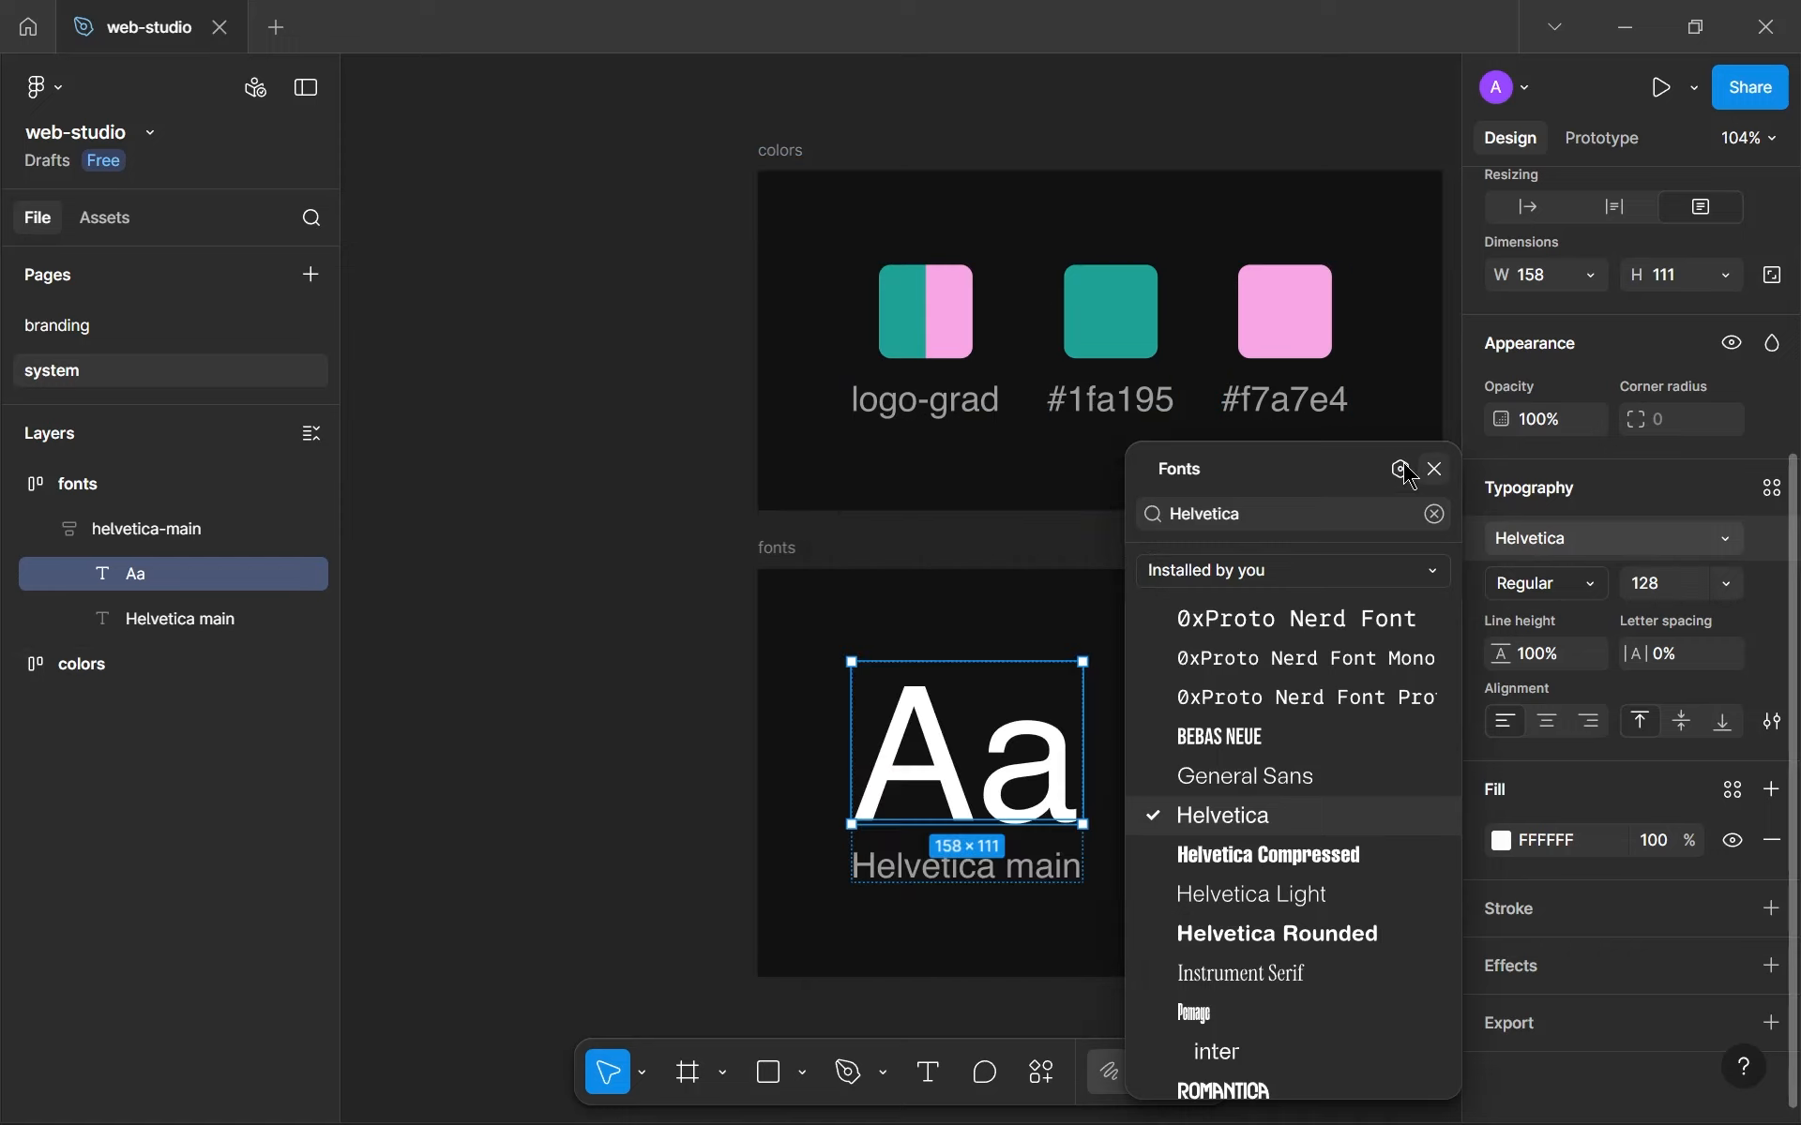
pyautogui.click(1434, 469)
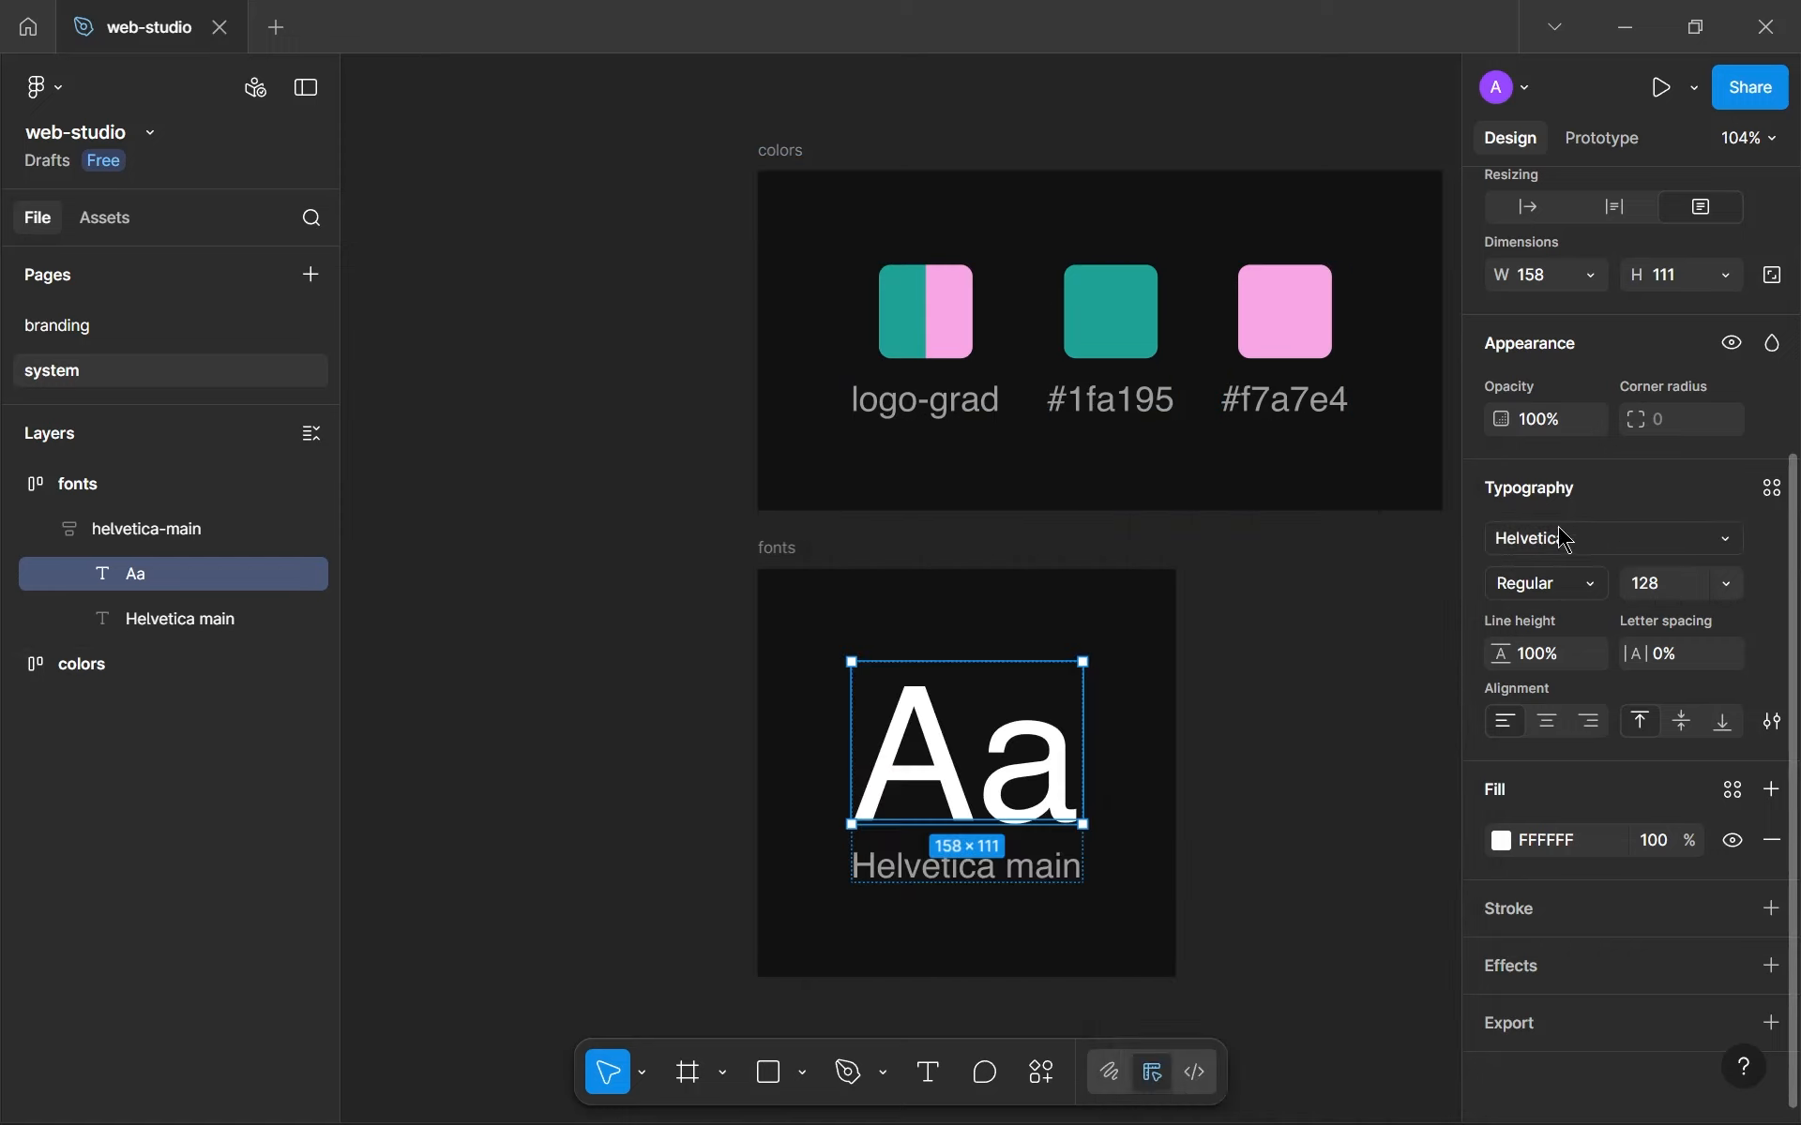
# Examine the available text styles and the options for creating a new text style from the Aa text.
pyautogui.click(1769, 490)
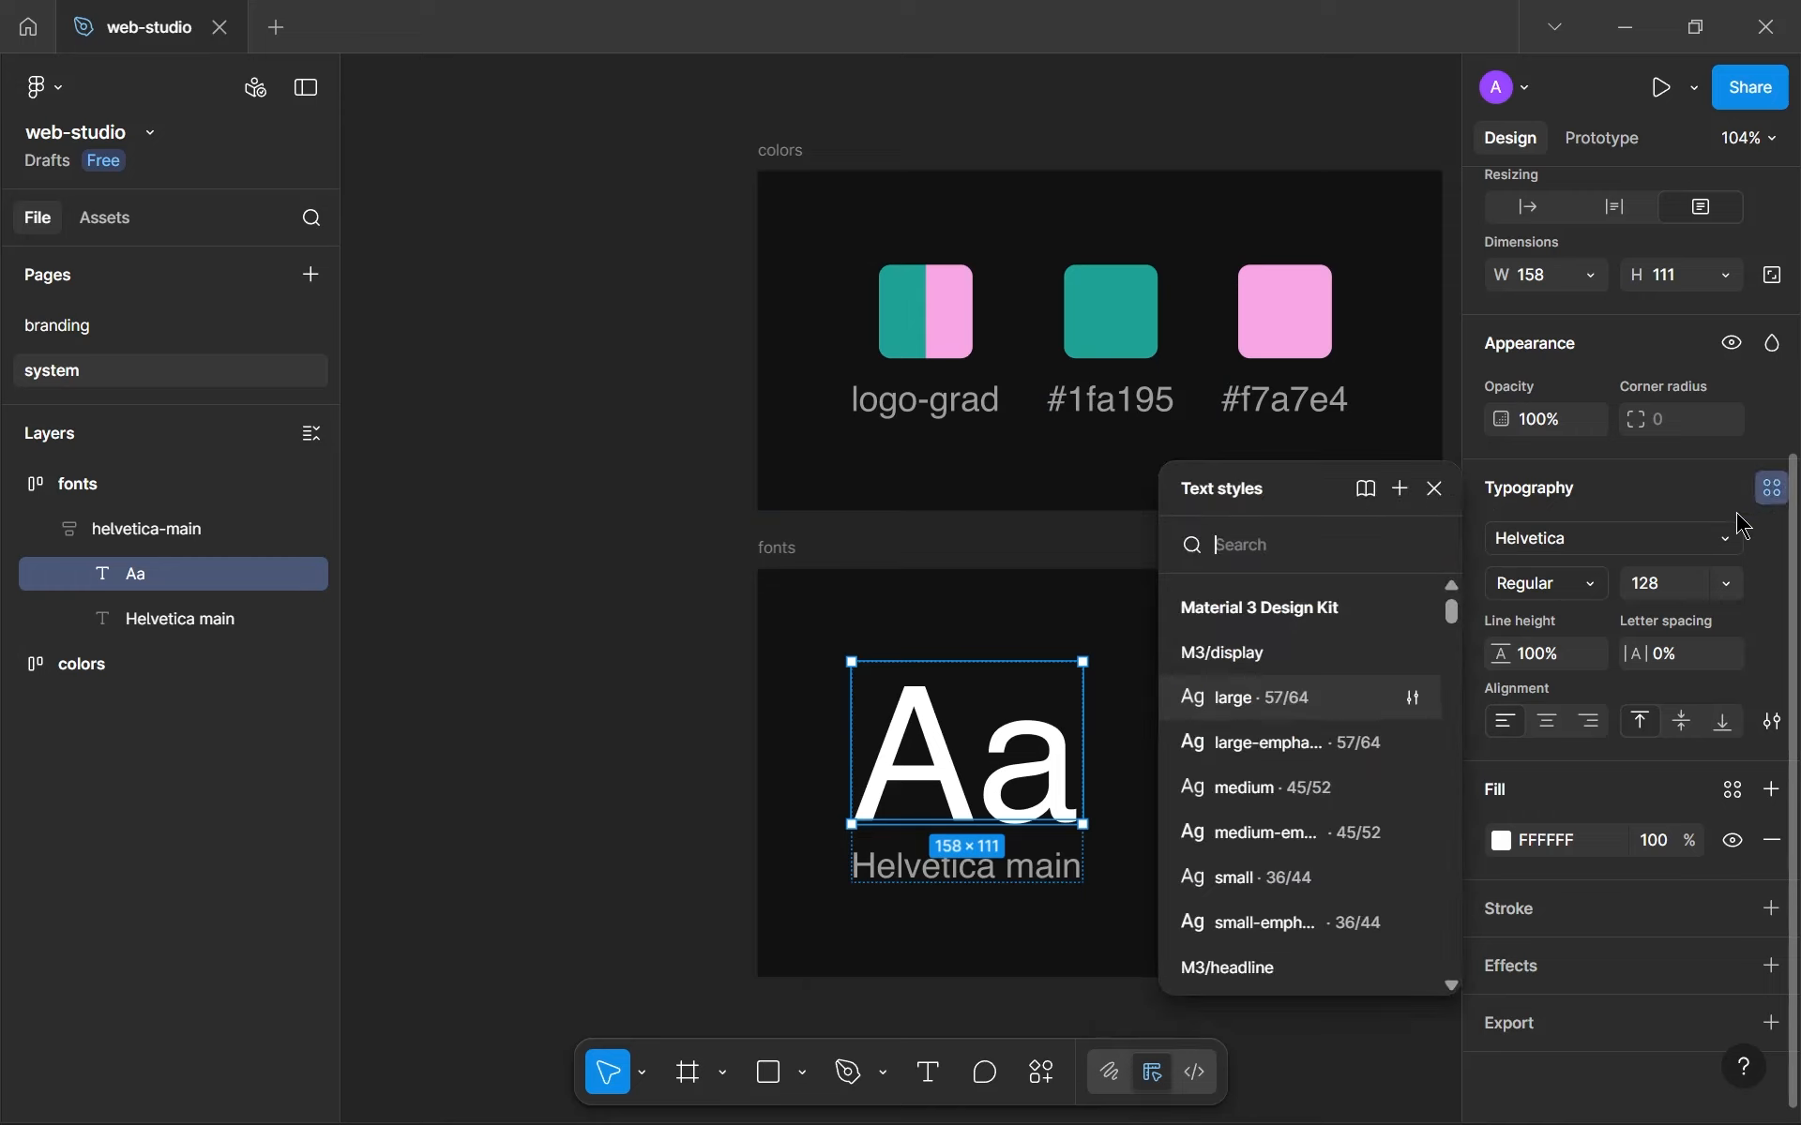
pyautogui.click(1400, 490)
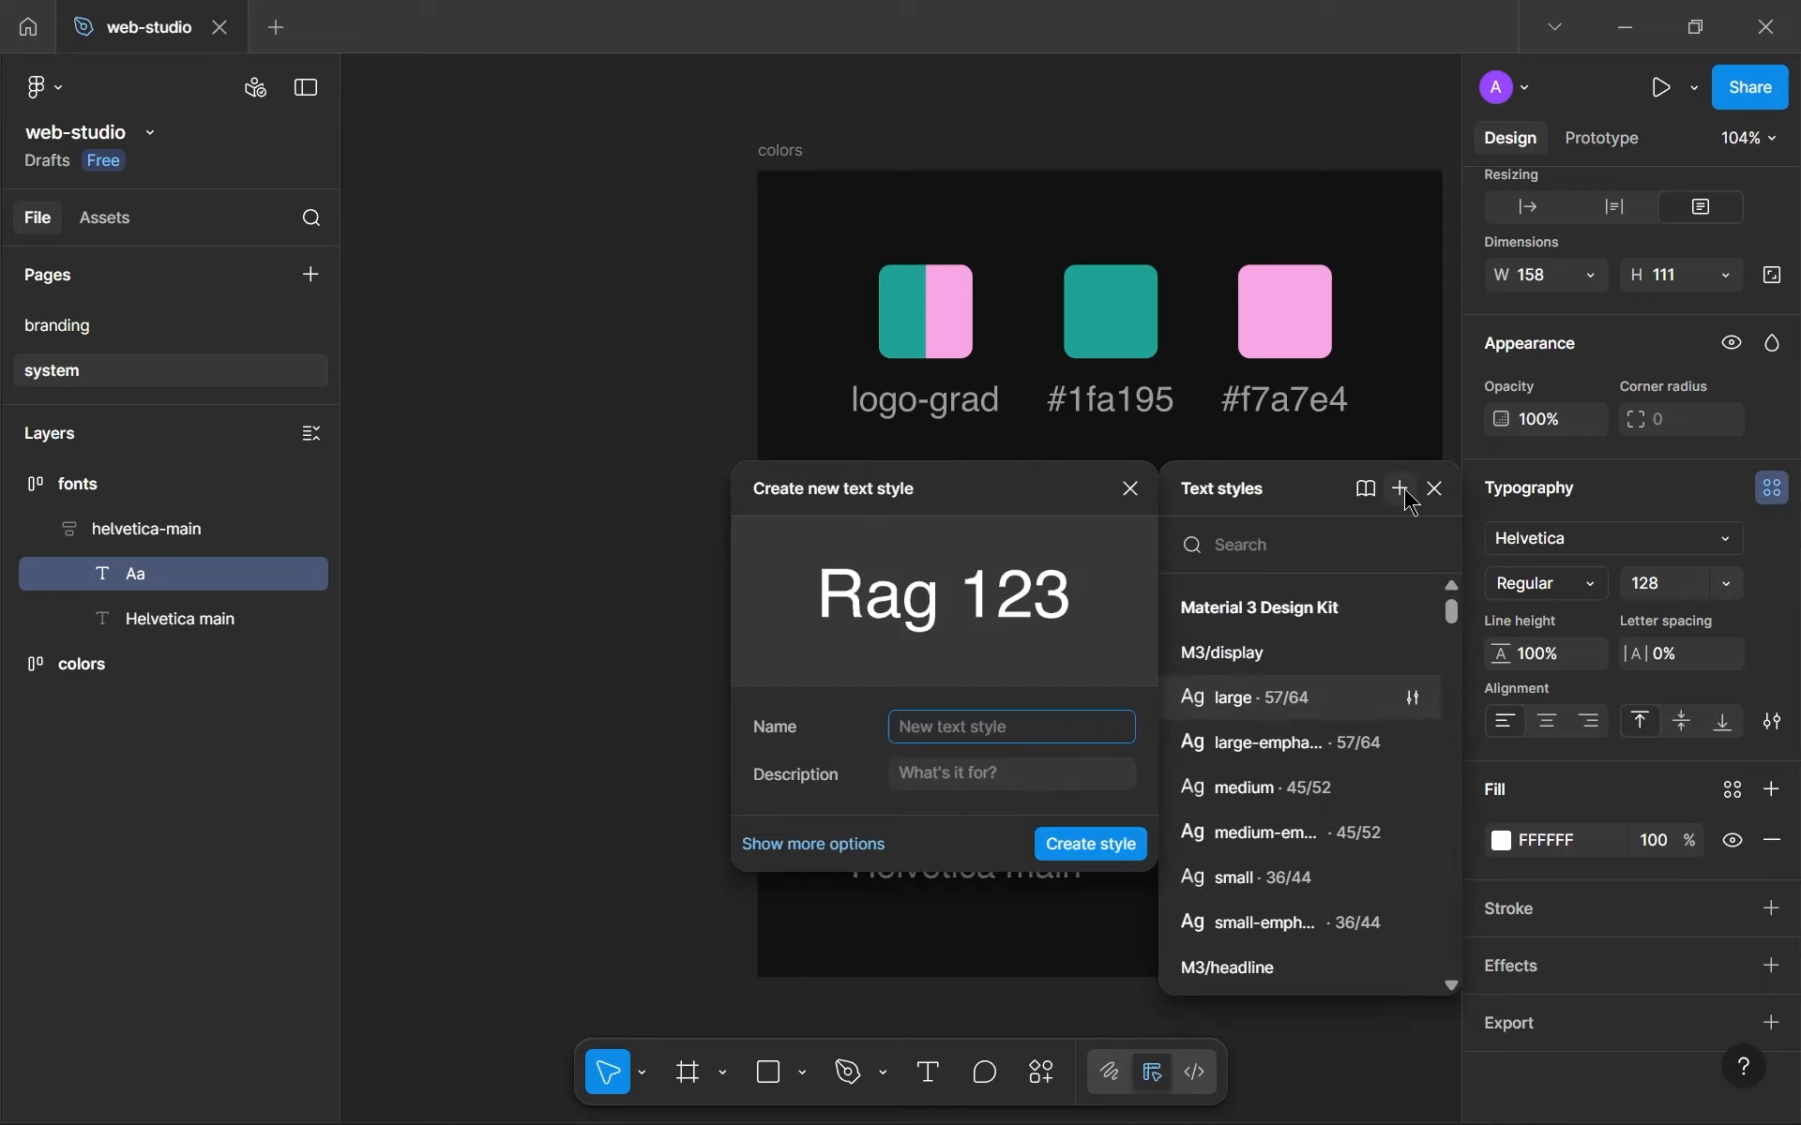
pyautogui.click(1130, 490)
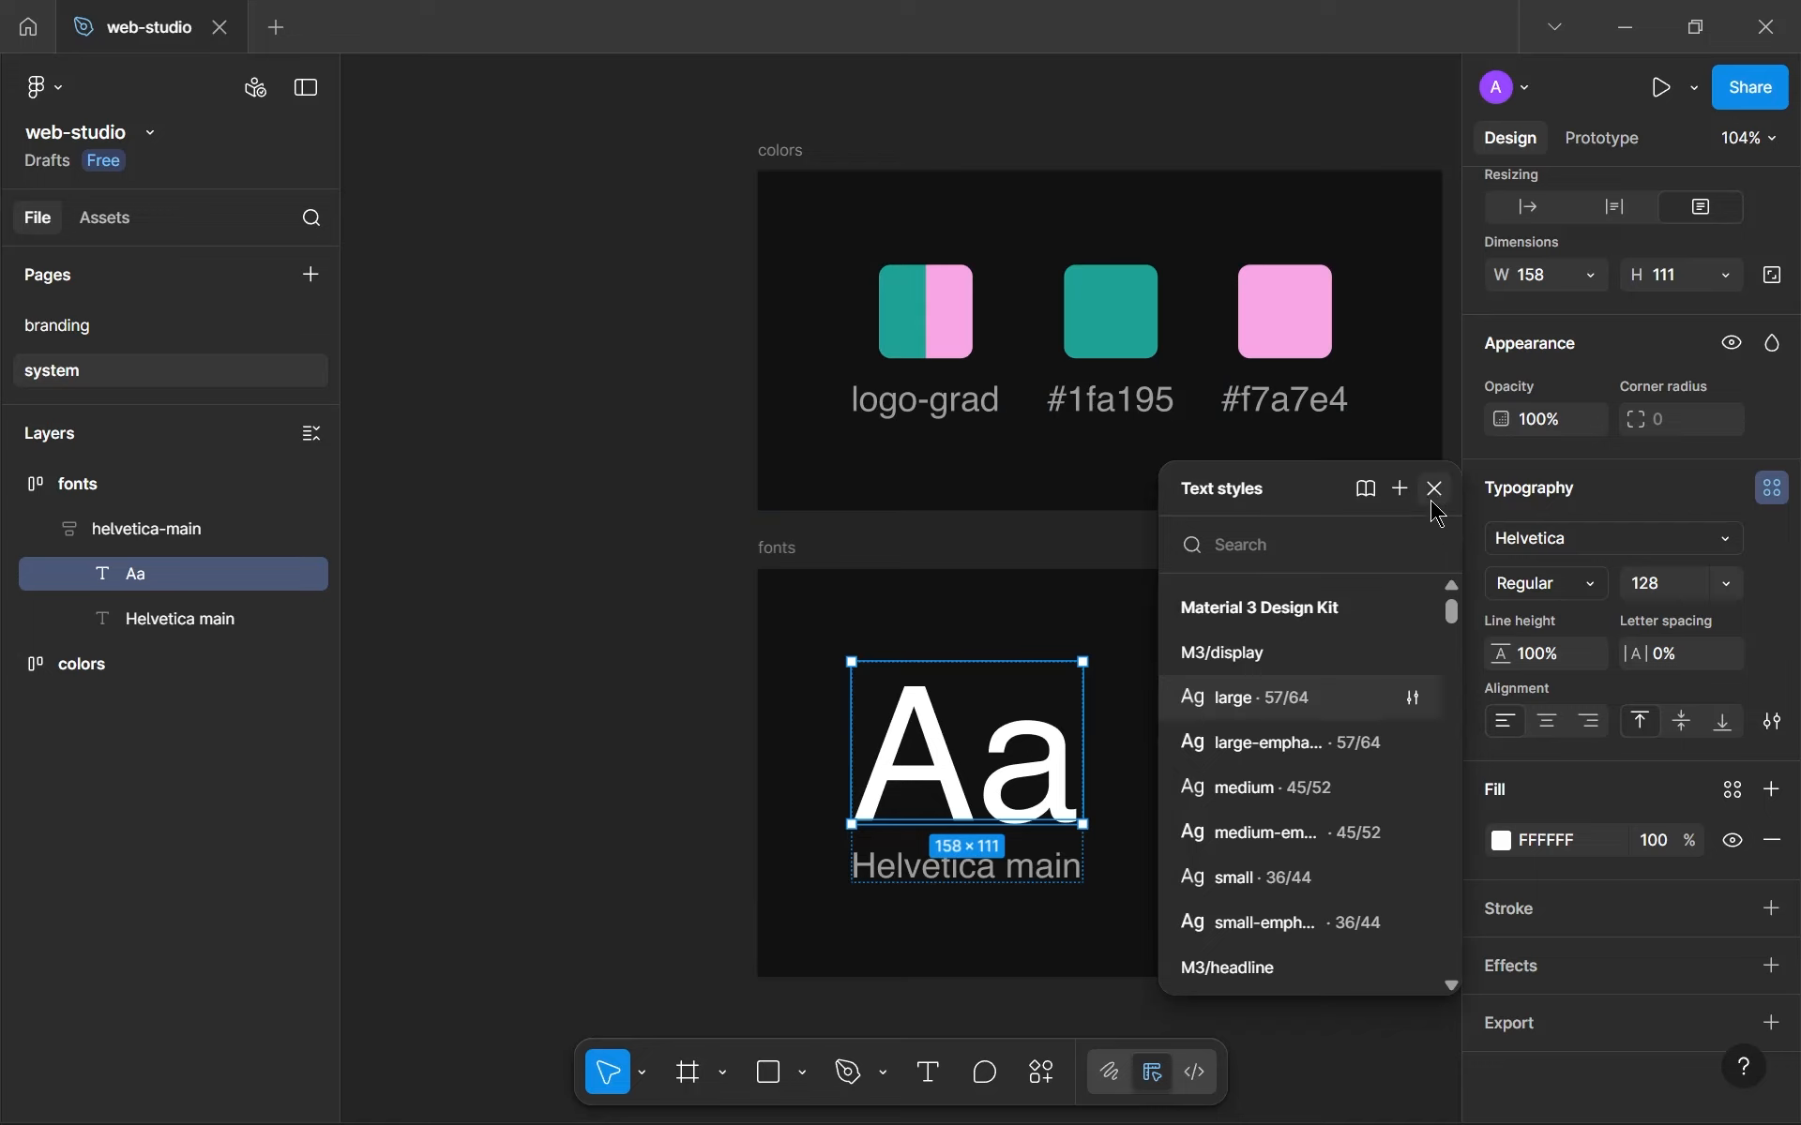
pyautogui.click(1432, 489)
# Deselect the Aa text and collapse the helvetica-main layer inside fonts.
pyautogui.moveTo(519, 574); pyautogui.dragTo(579, 656)
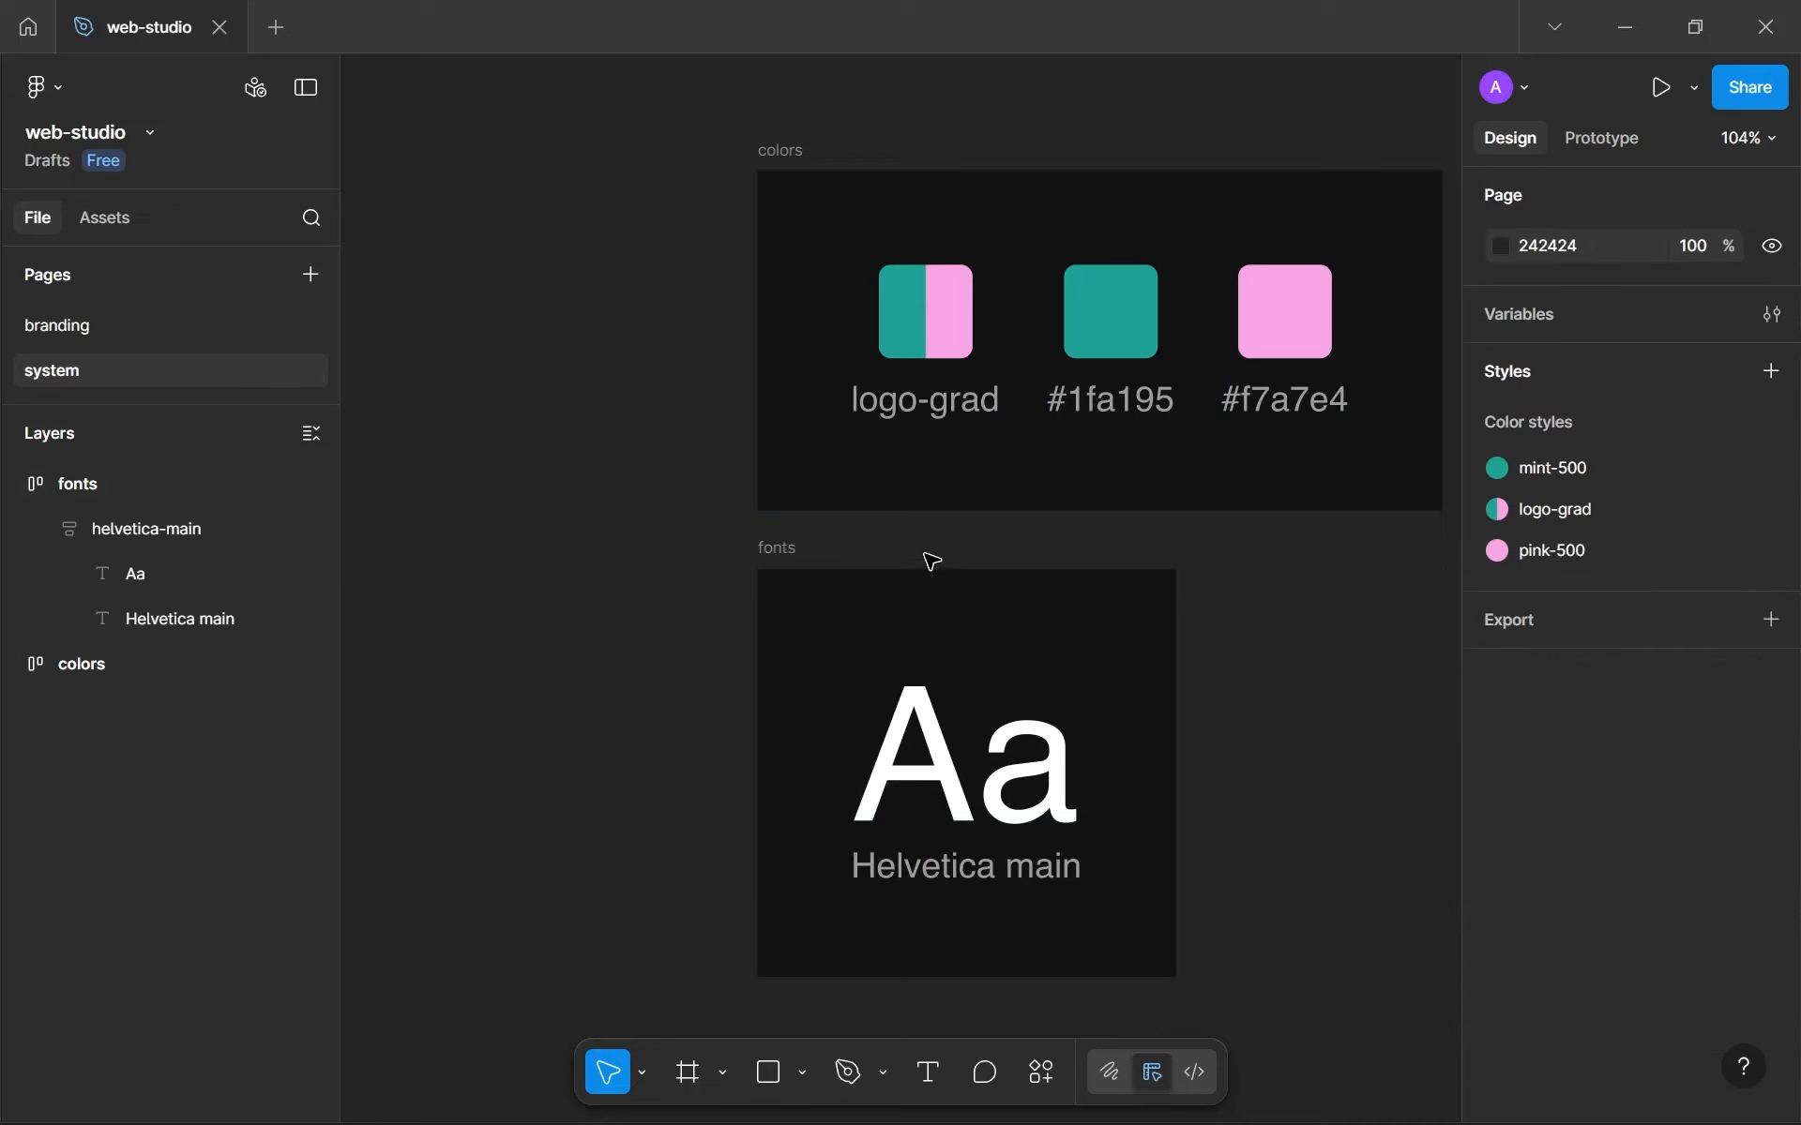
pyautogui.scroll(-5, 932, 561)
pyautogui.scroll(1, 1058, 615)
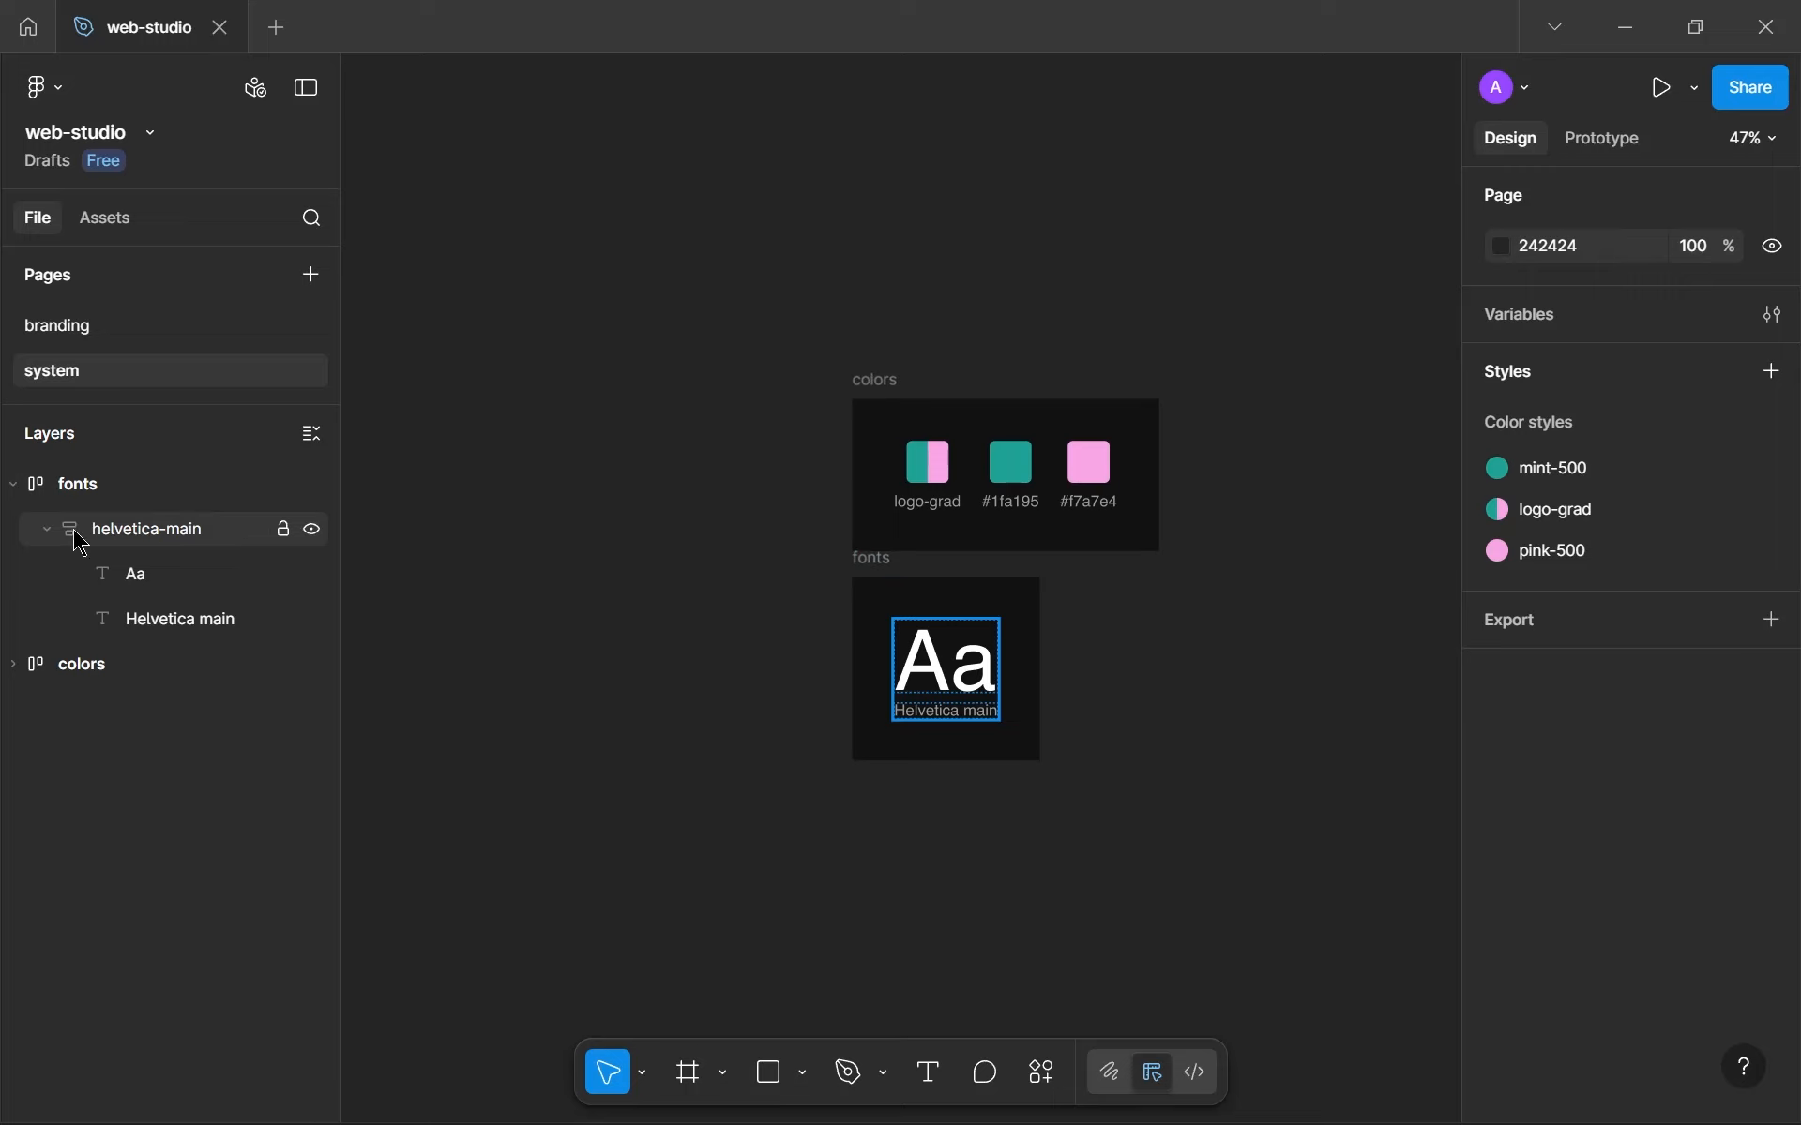
pyautogui.click(44, 529)
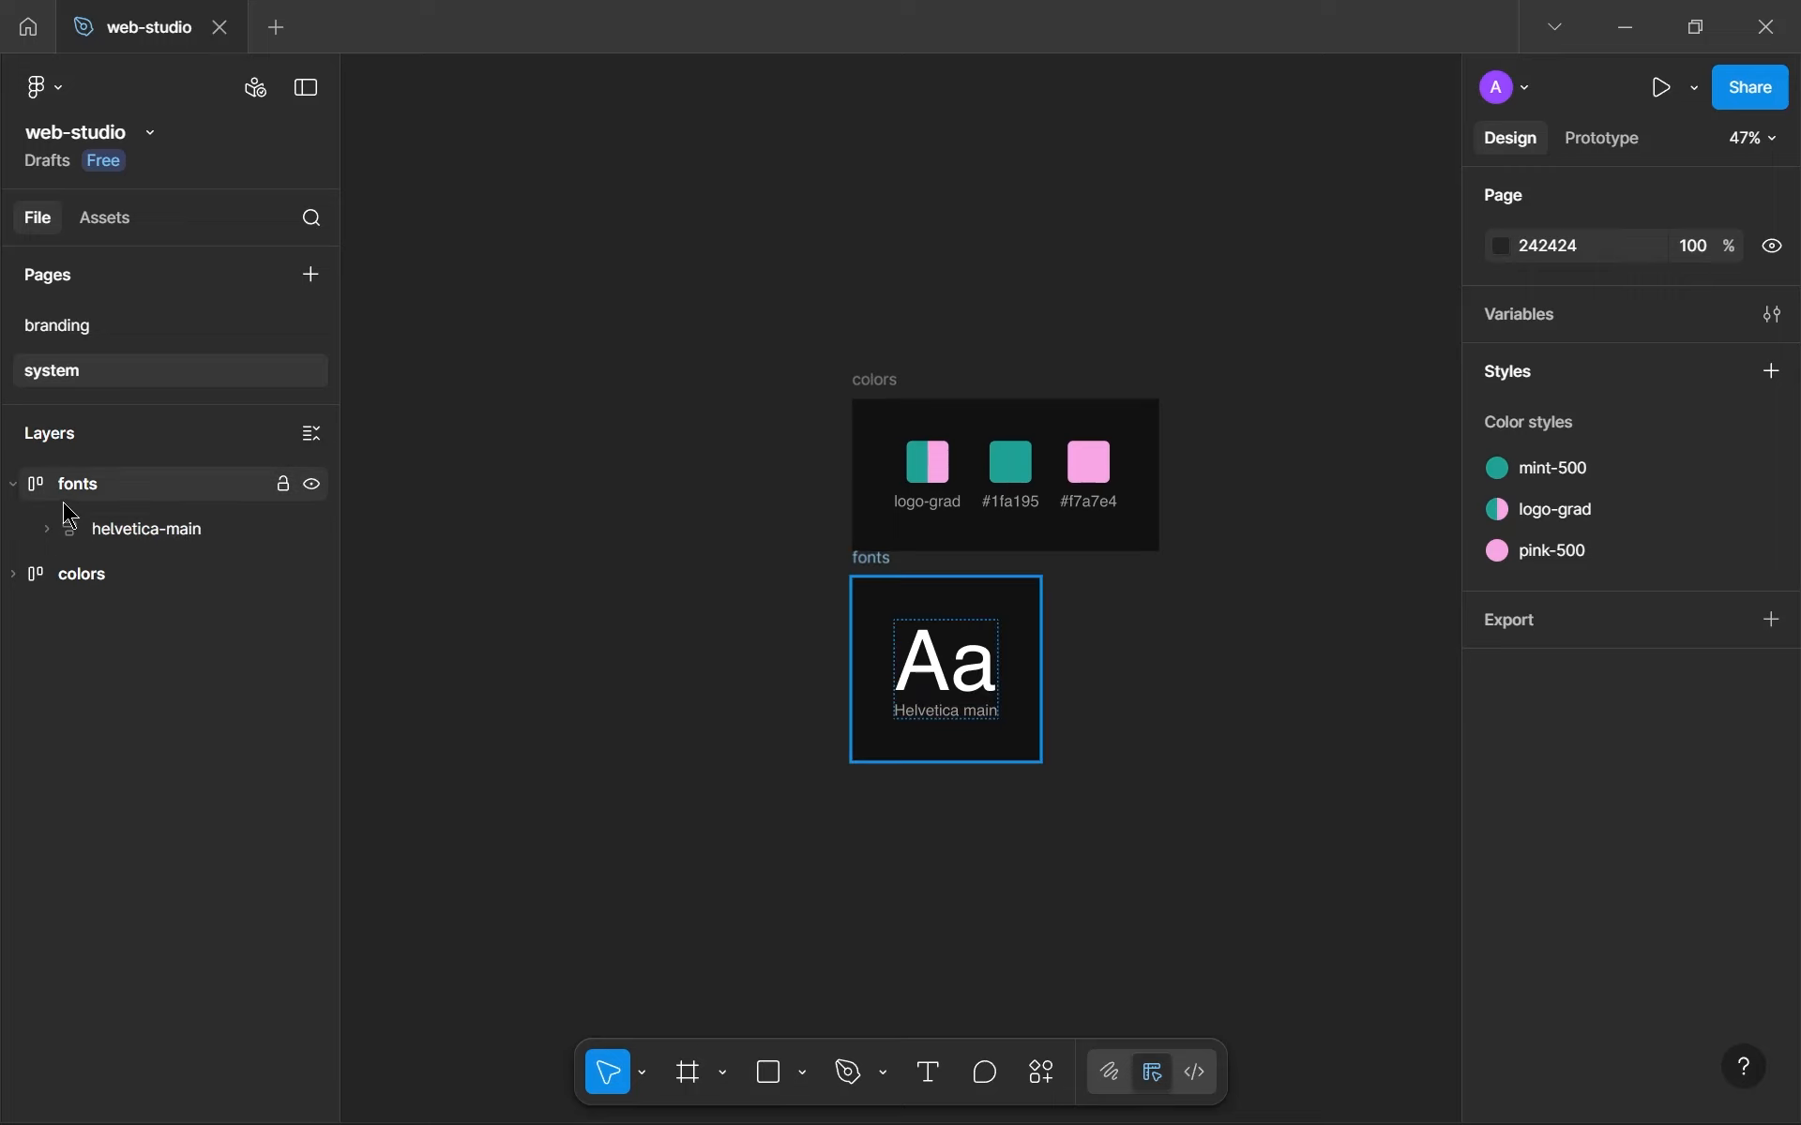
pyautogui.moveTo(466, 242); pyautogui.dragTo(543, 289)
pyautogui.moveTo(453, 196); pyautogui.dragTo(836, 819)
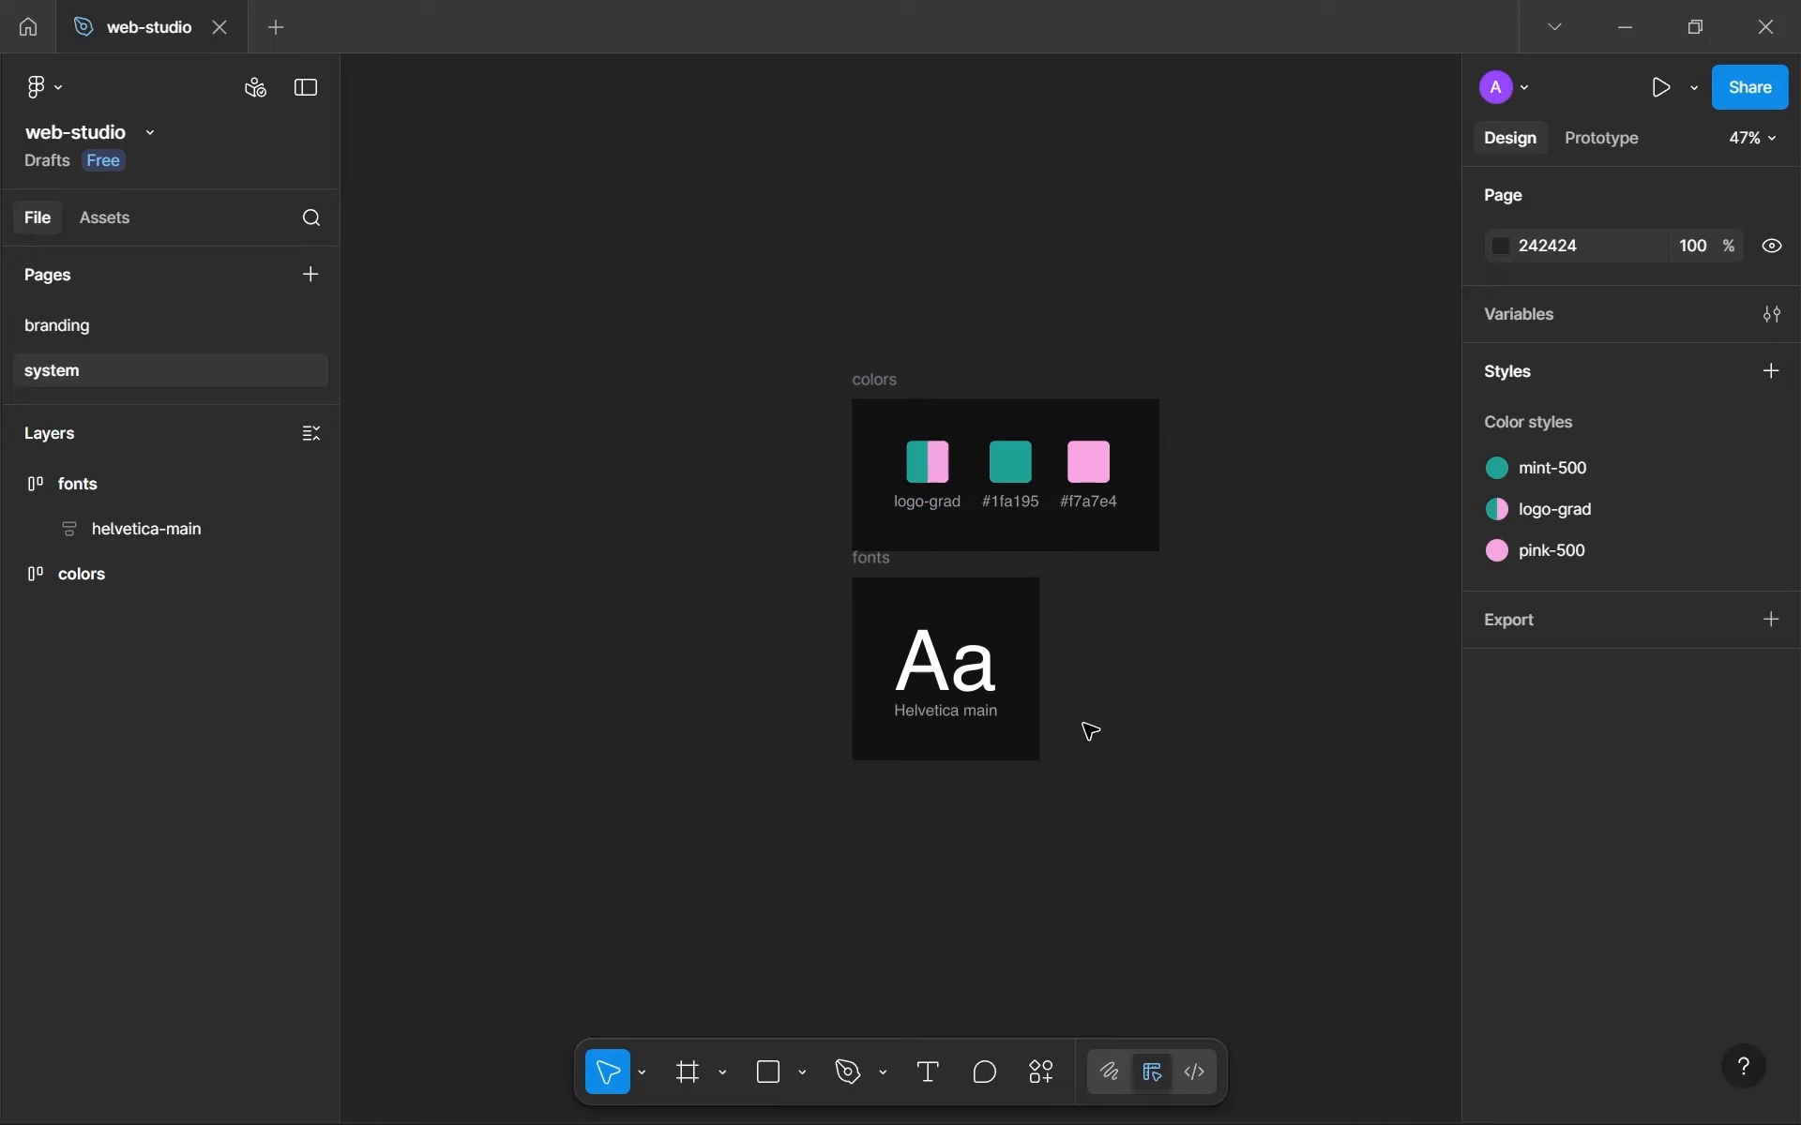
# Extend the Aa text box slightly so the fonts frame is about 281 high, and collapse the fonts layer.
pyautogui.doubleClick(986, 649)
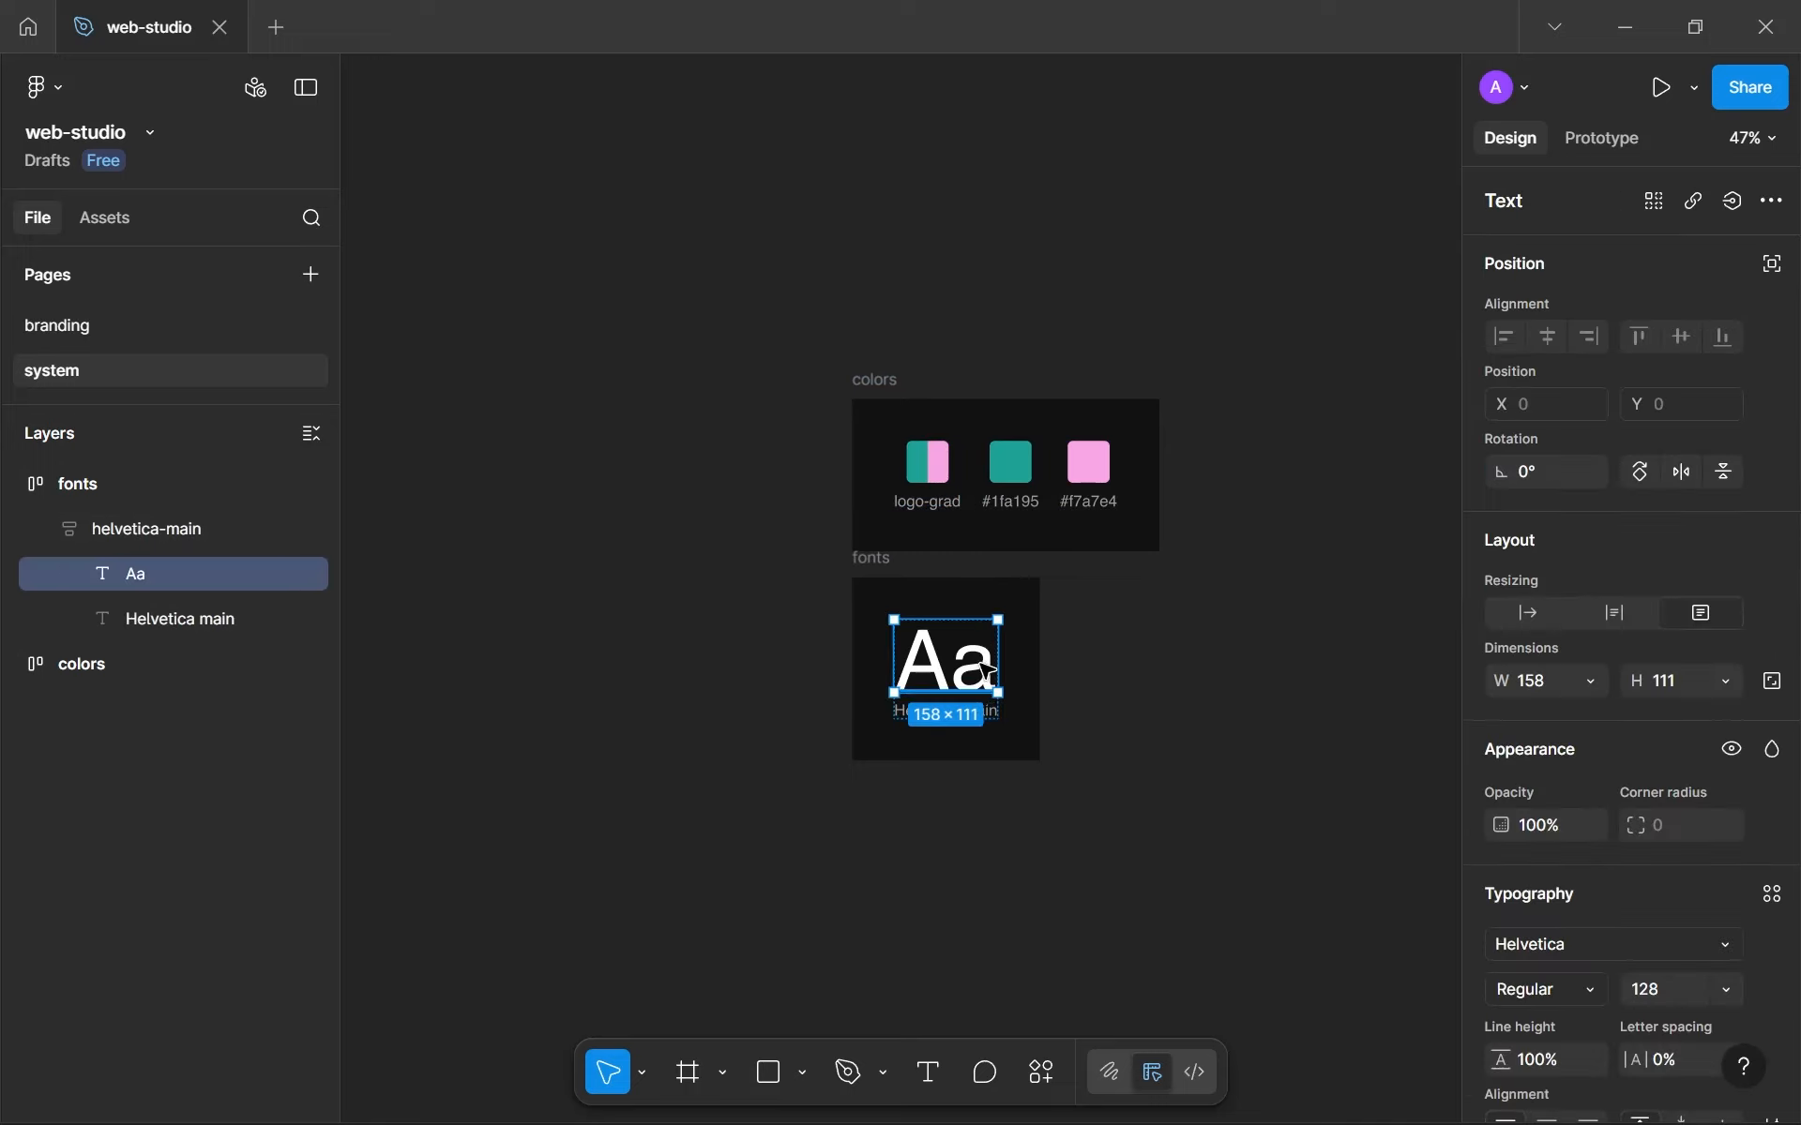
pyautogui.scroll(5, 980, 699)
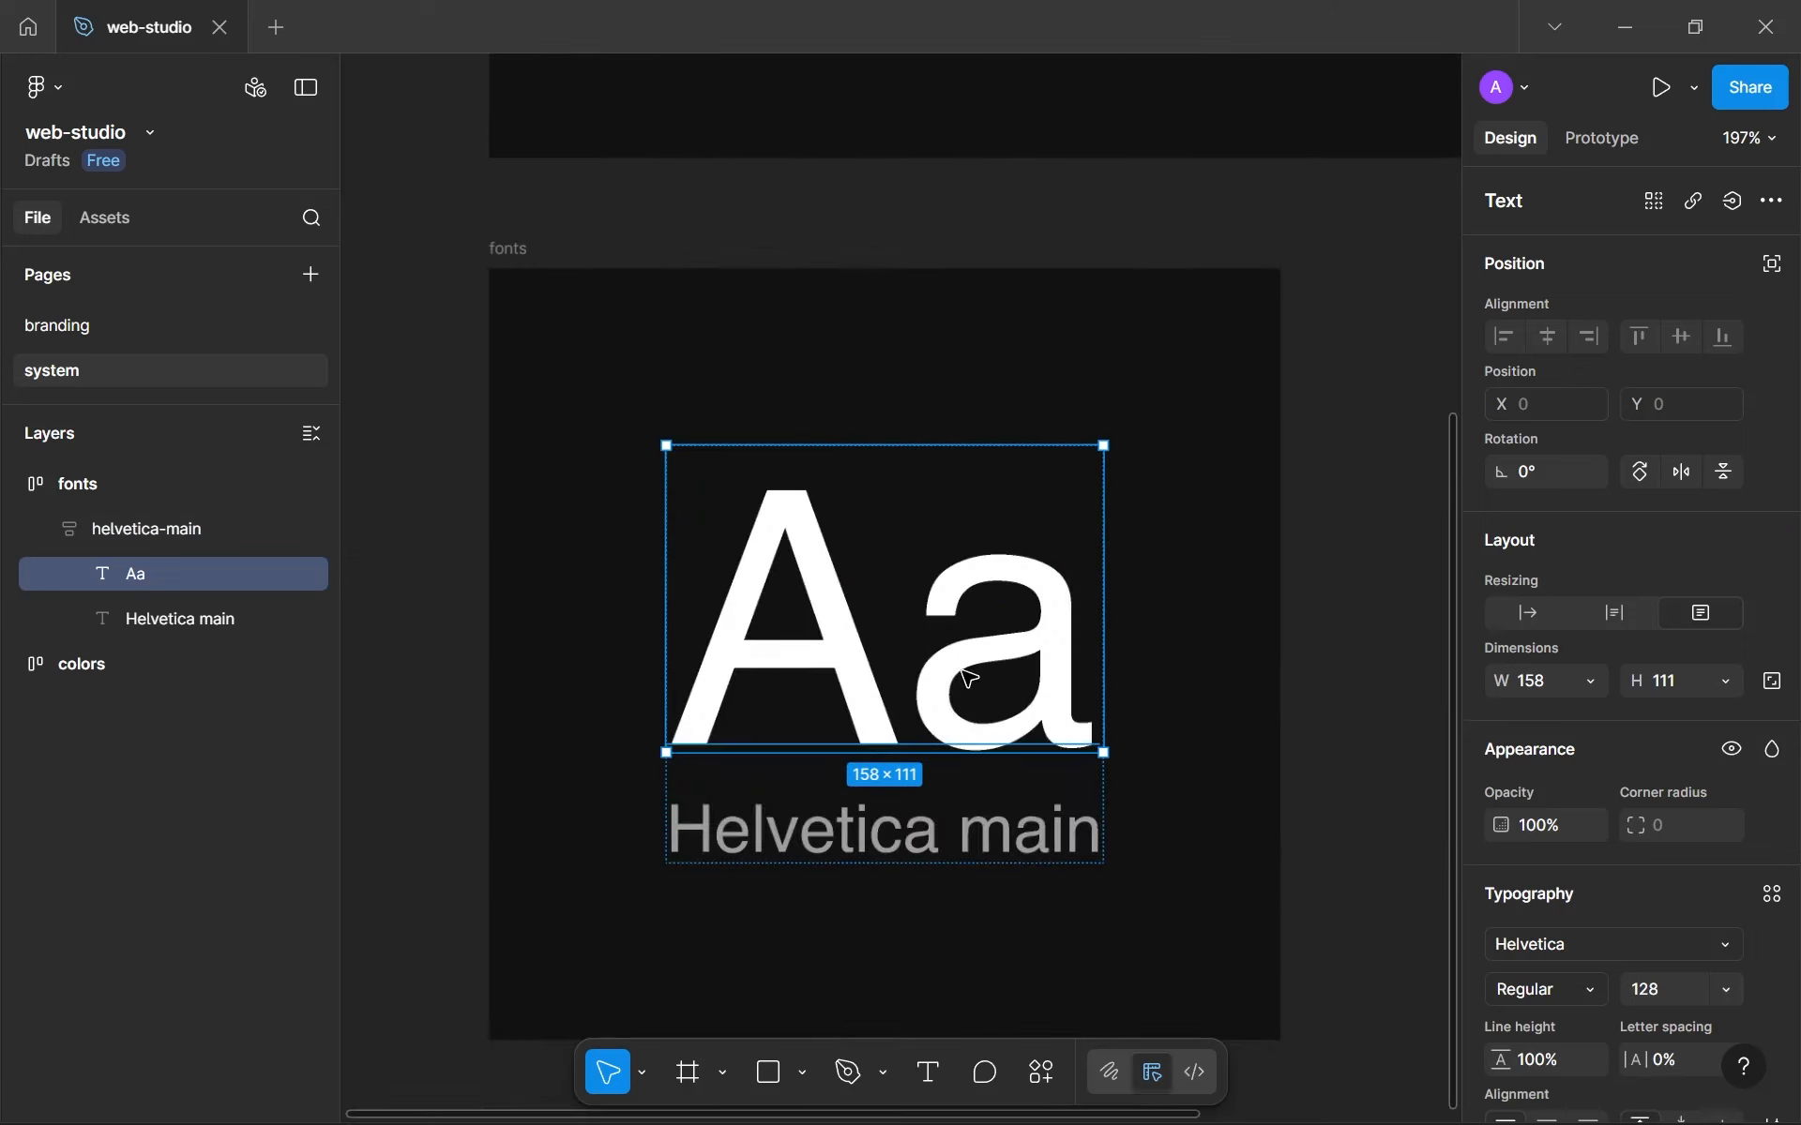
pyautogui.moveTo(949, 767); pyautogui.dragTo(932, 757)
pyautogui.click(619, 756)
pyautogui.scroll(-3, 614, 757)
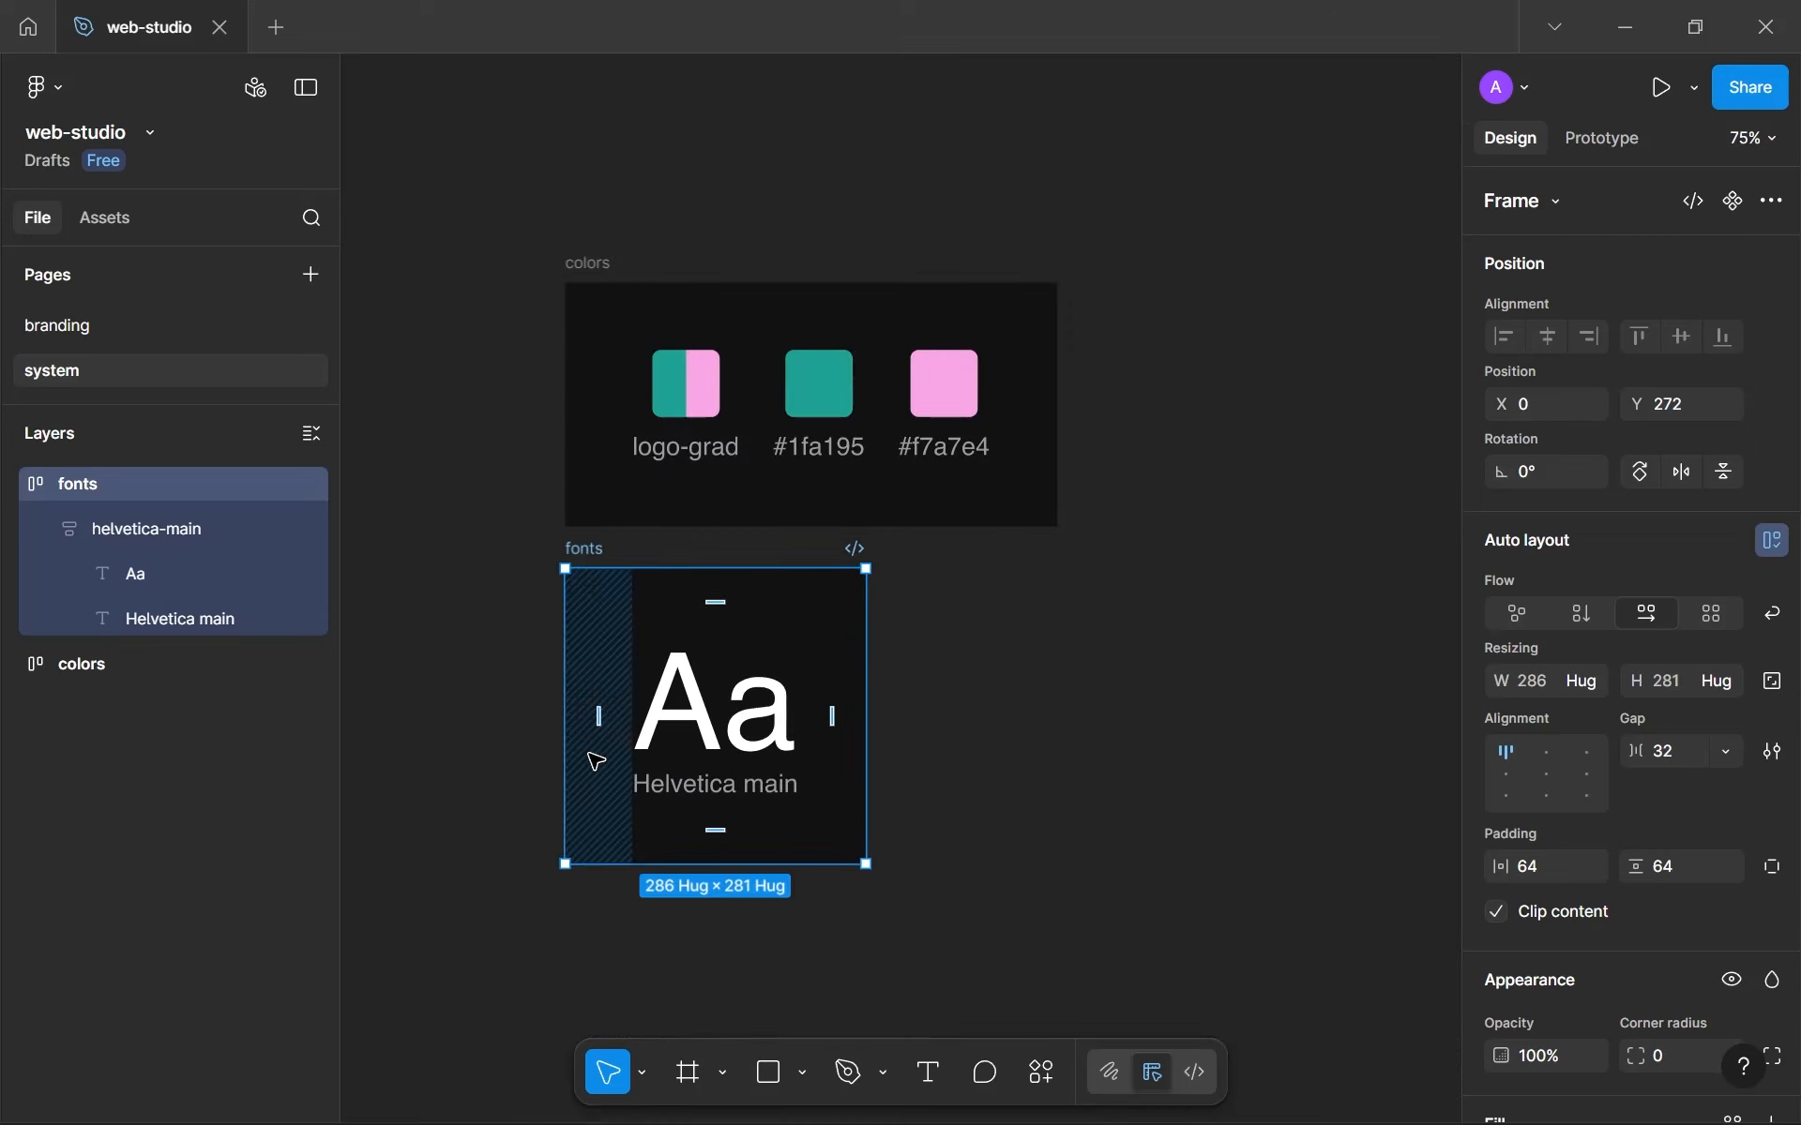
pyautogui.click(498, 611)
pyautogui.click(11, 486)
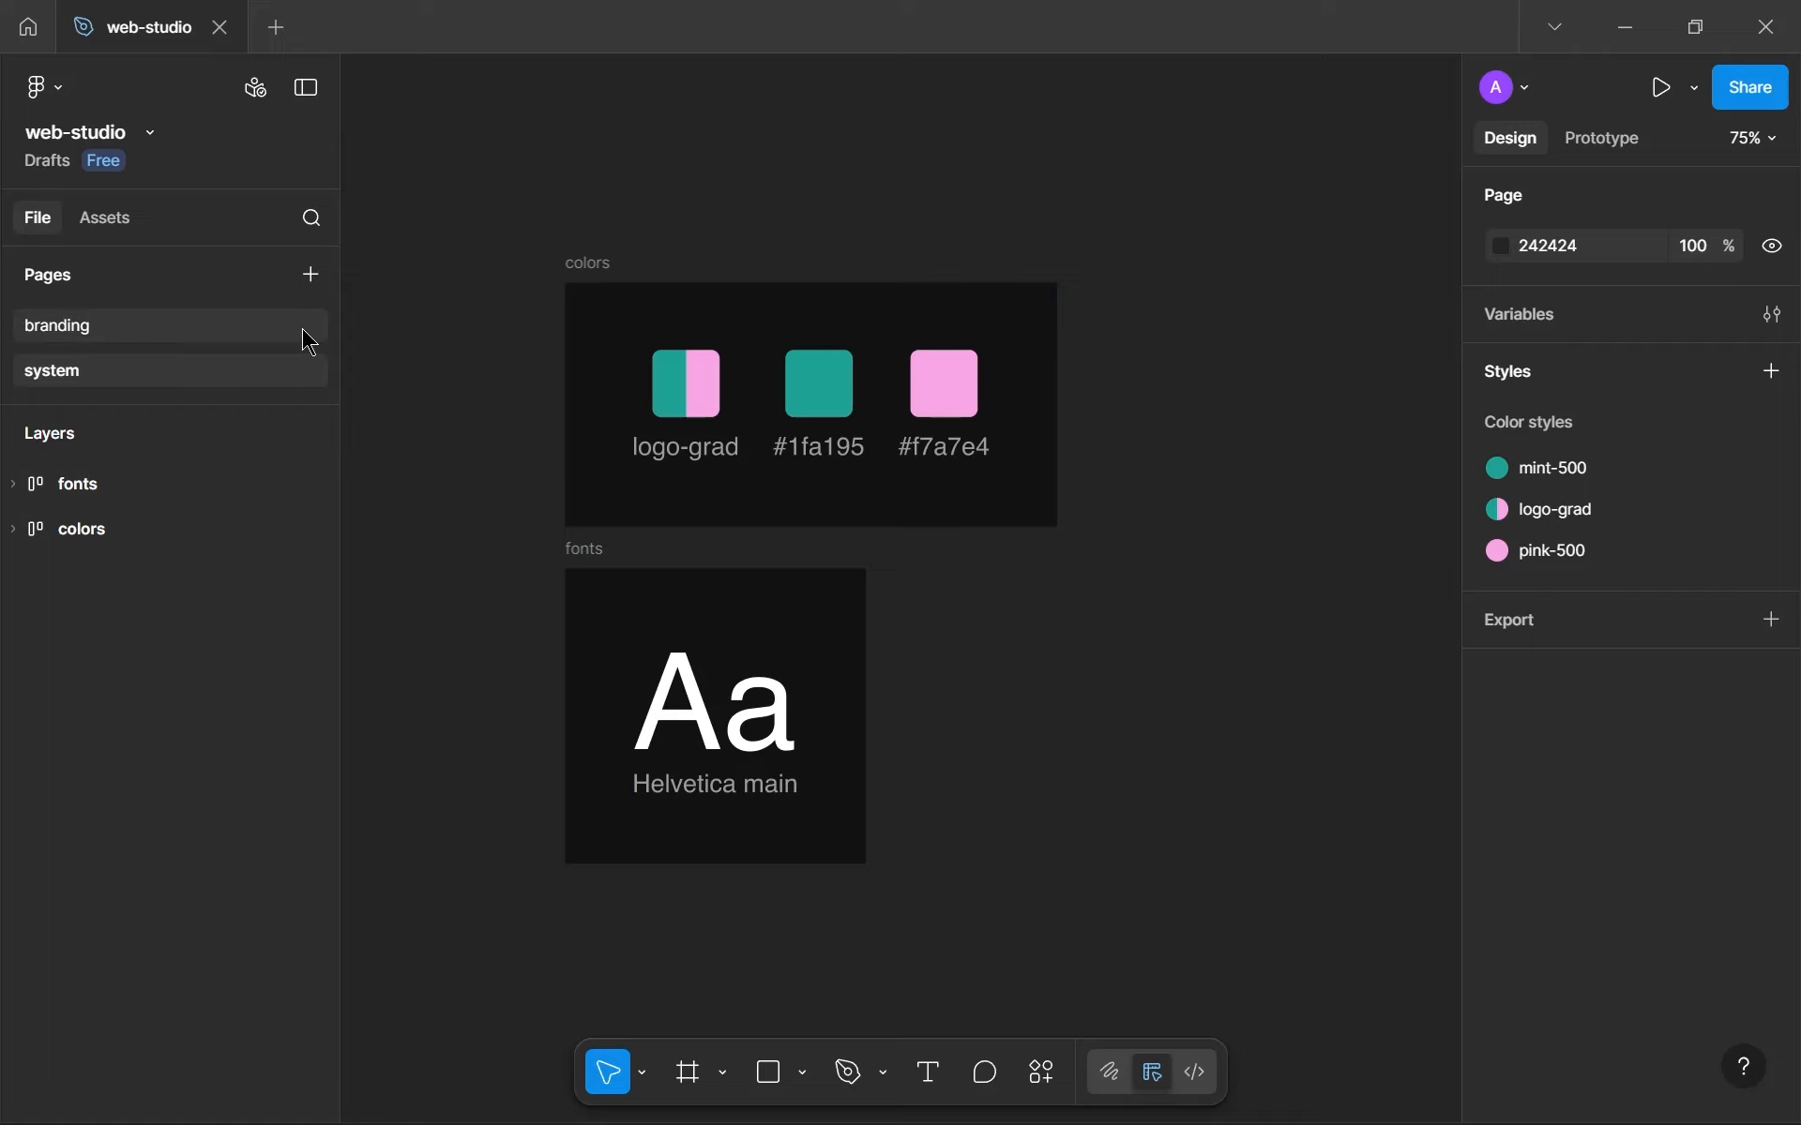
# Go to the branding page, deselect the Web Studio text and collapse the thumbnail layer.
pyautogui.click(302, 329)
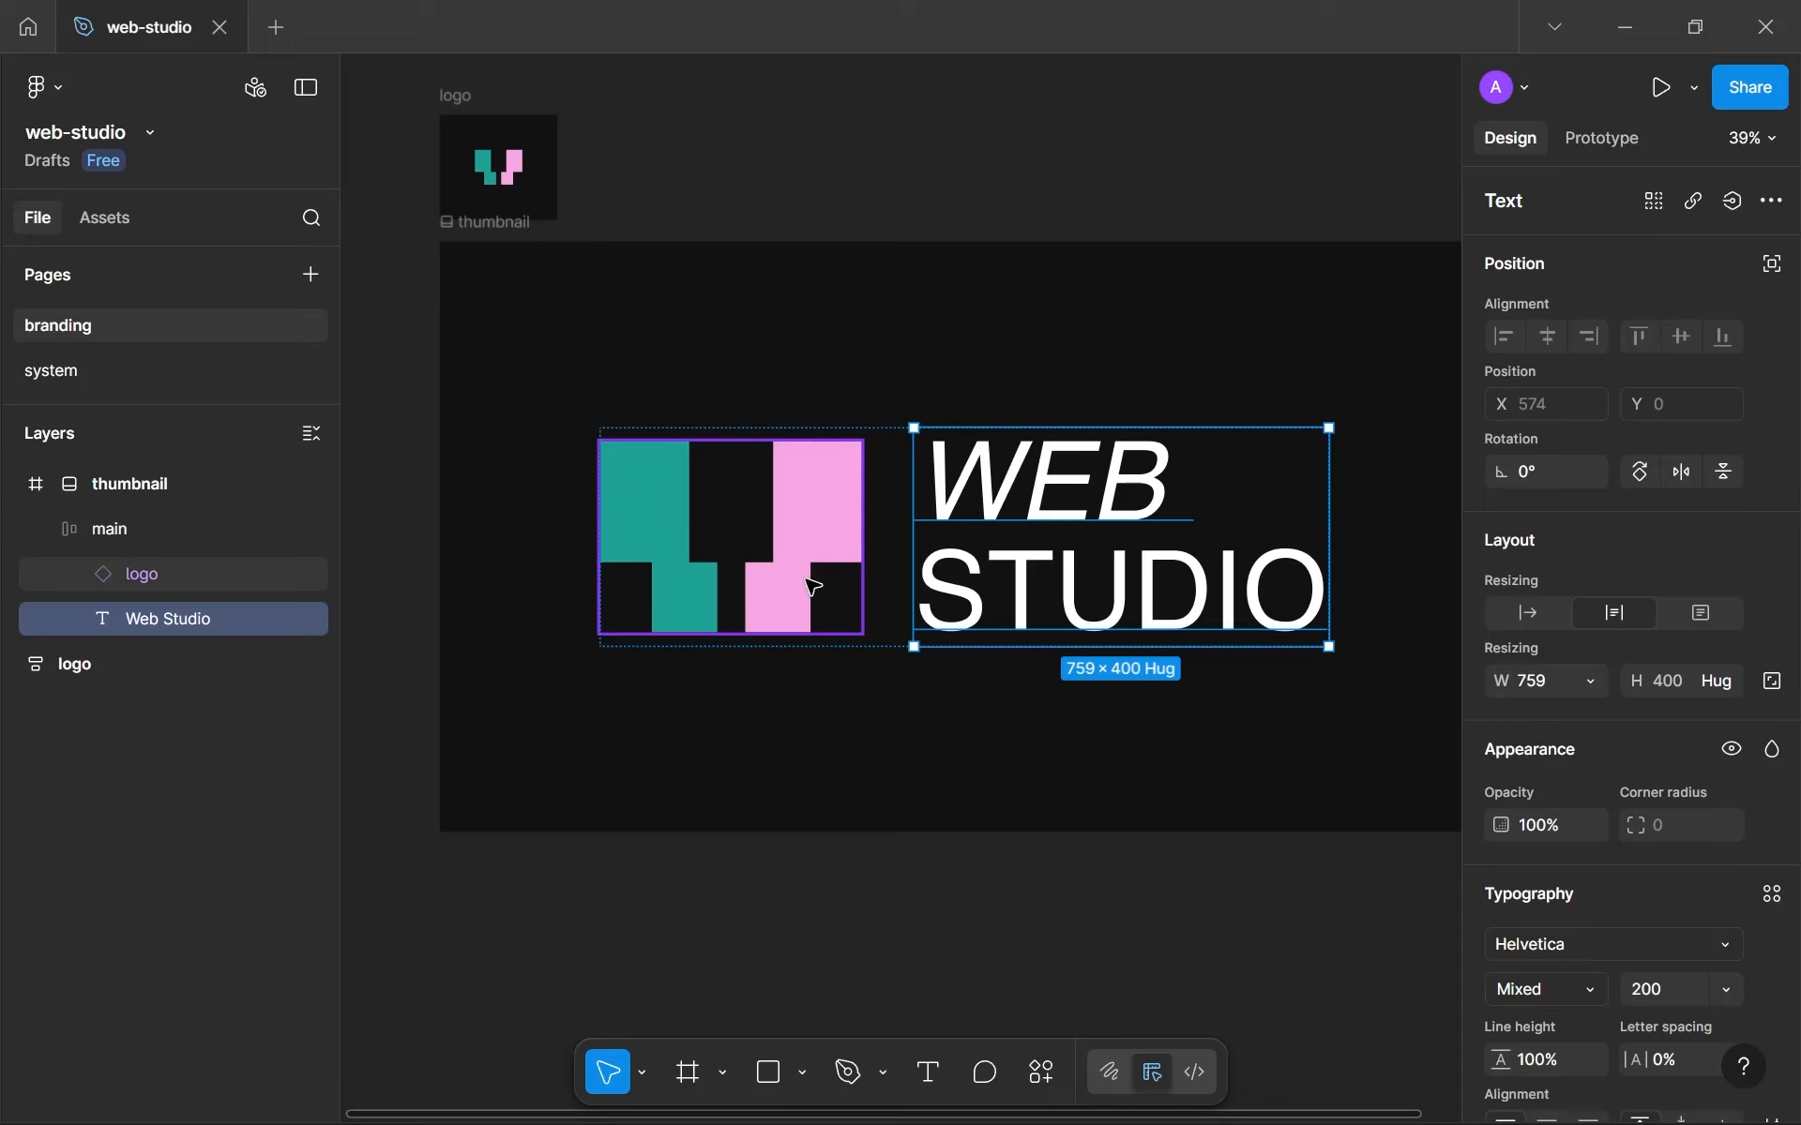
pyautogui.click(825, 692)
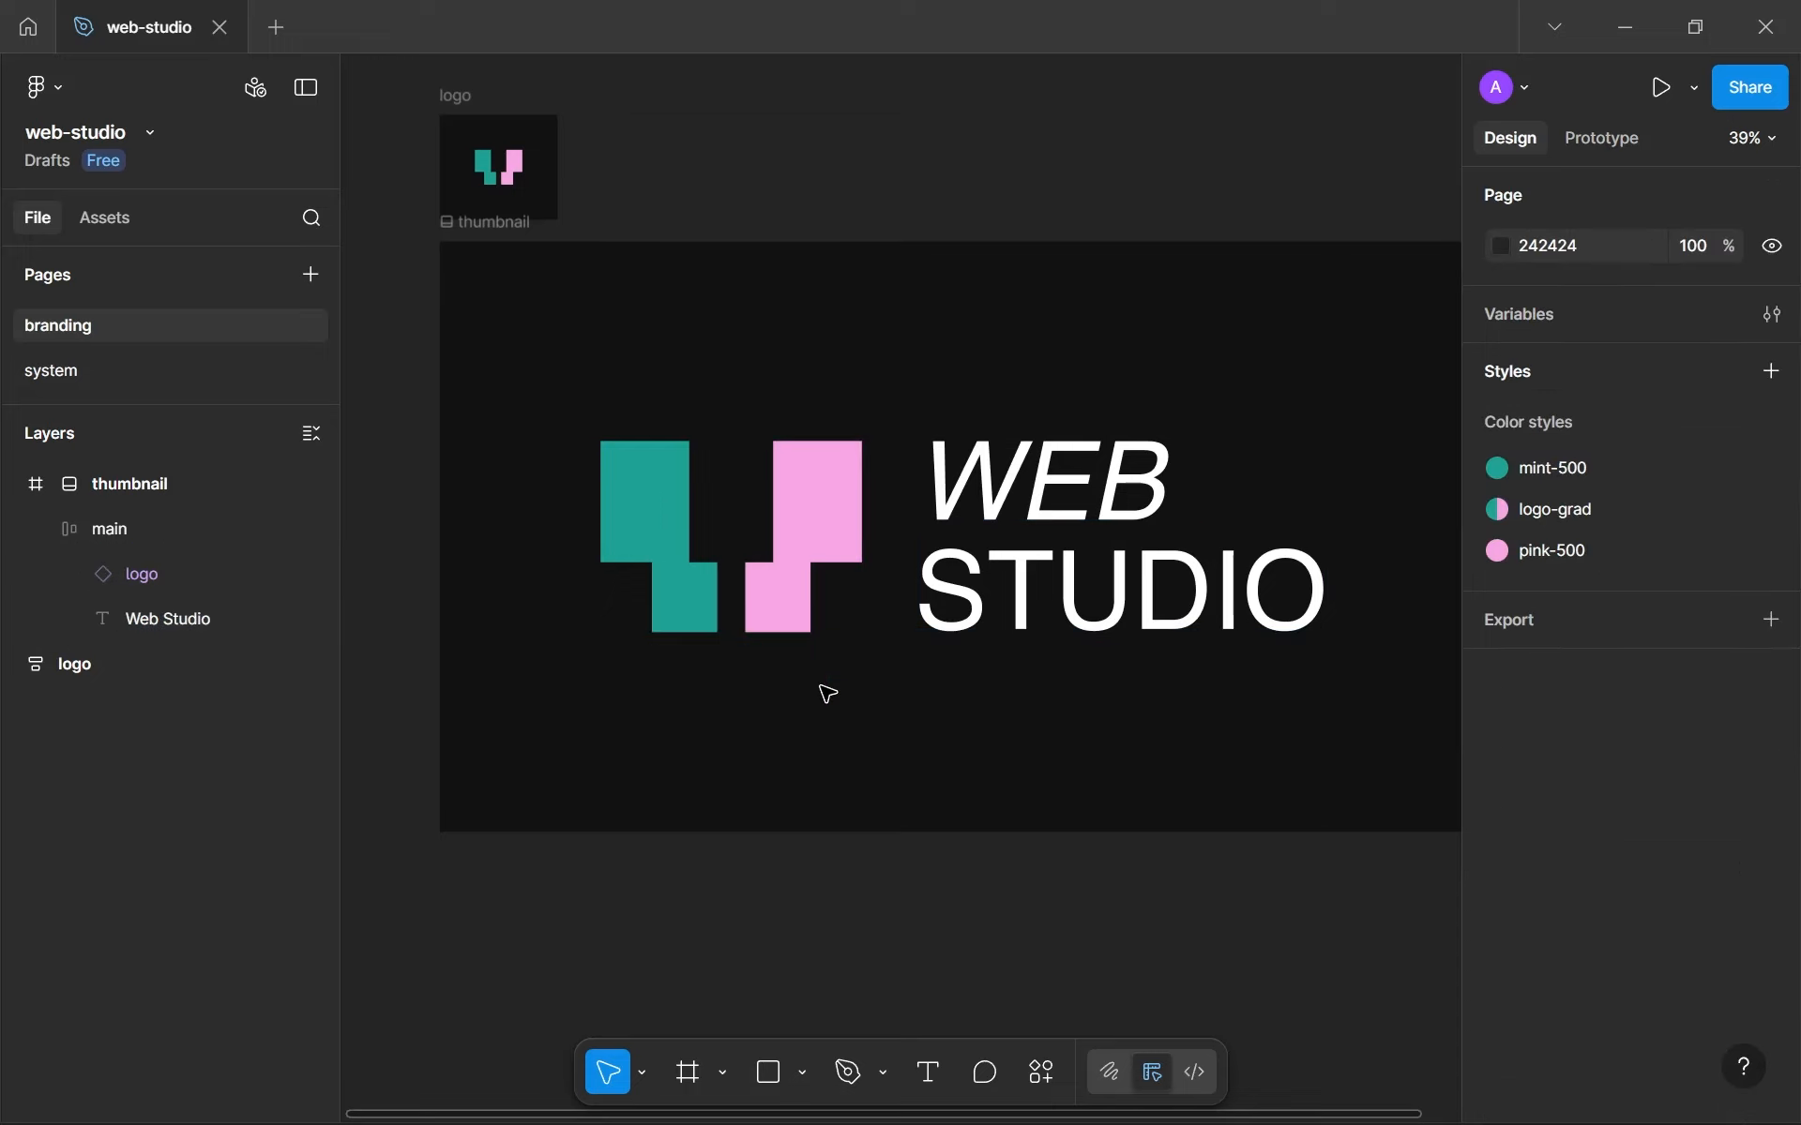
pyautogui.click(24, 484)
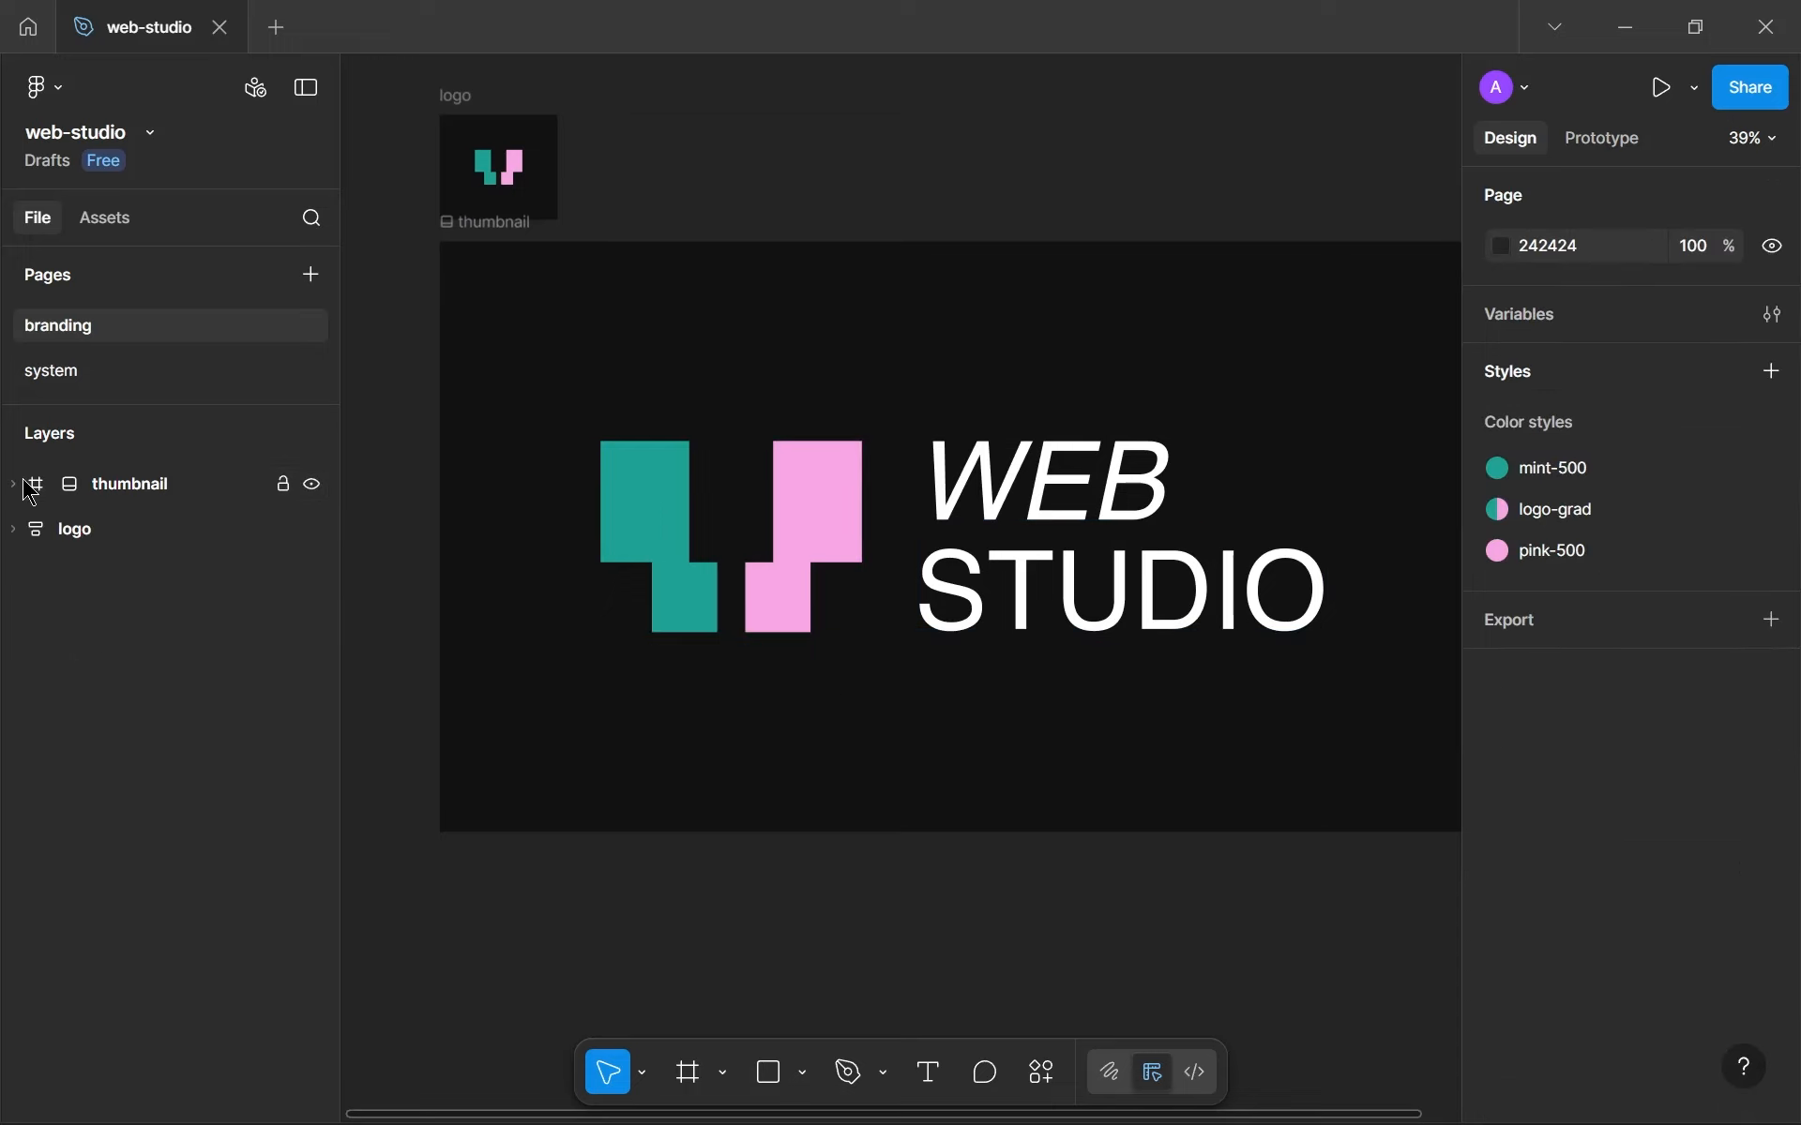
pyautogui.moveTo(715, 169); pyautogui.dragTo(836, 305)
pyautogui.keyDown('ctrl'); pyautogui.scroll(-3, 881, 285); pyautogui.keyUp('ctrl')
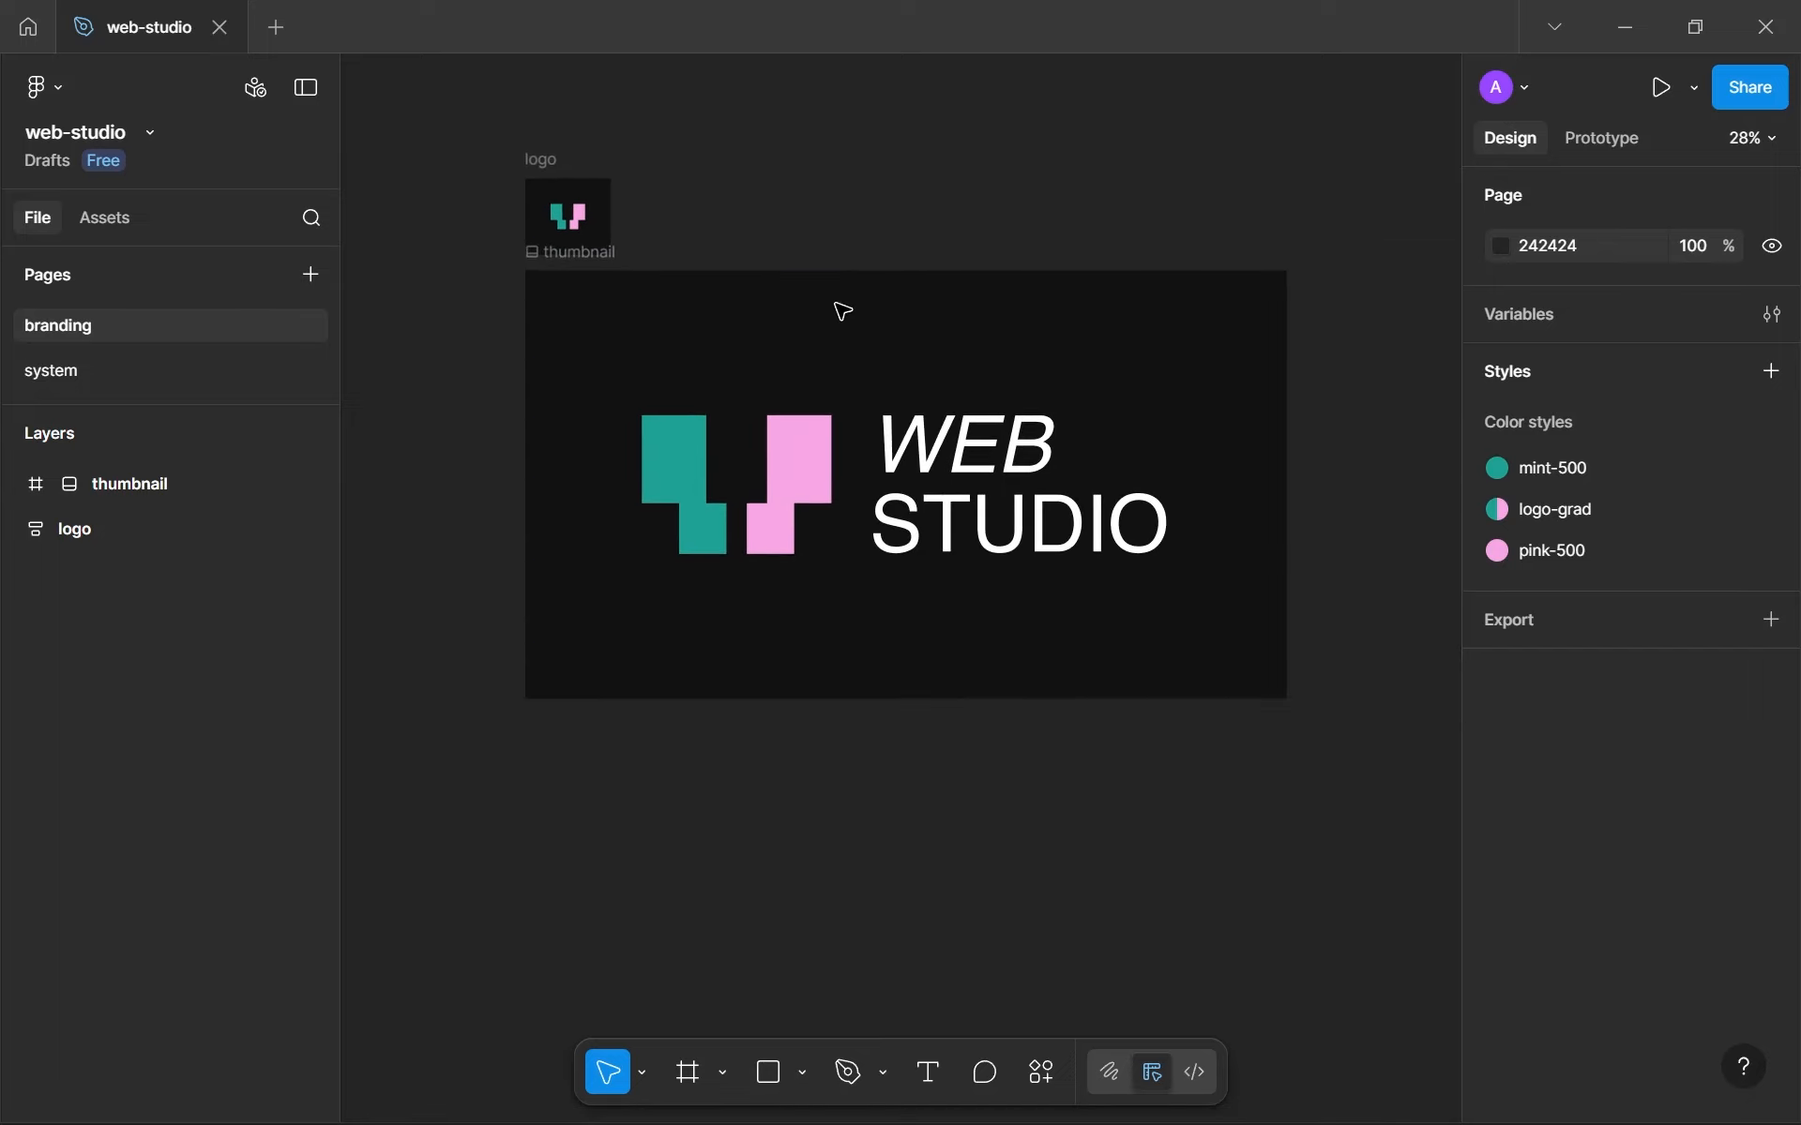